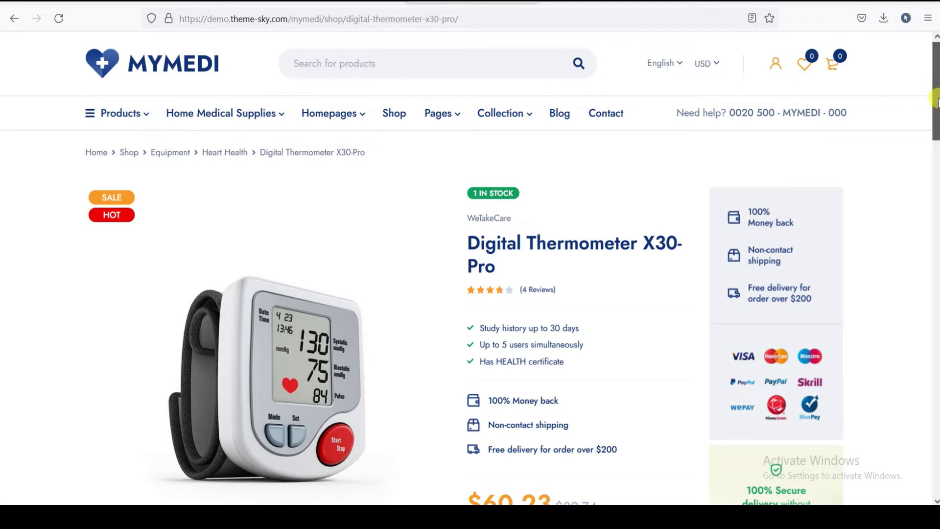
- Review the Digital Thermometer X30-Pro page, then return to the MyMedi home page via the Home breadcrumb
{"action": "scroll", "coordinate": [935, 101], "scroll_direction": "down", "scroll_amount": 2}
{"action": "scroll", "coordinate": [936, 102], "scroll_direction": "up", "scroll_amount": 2}
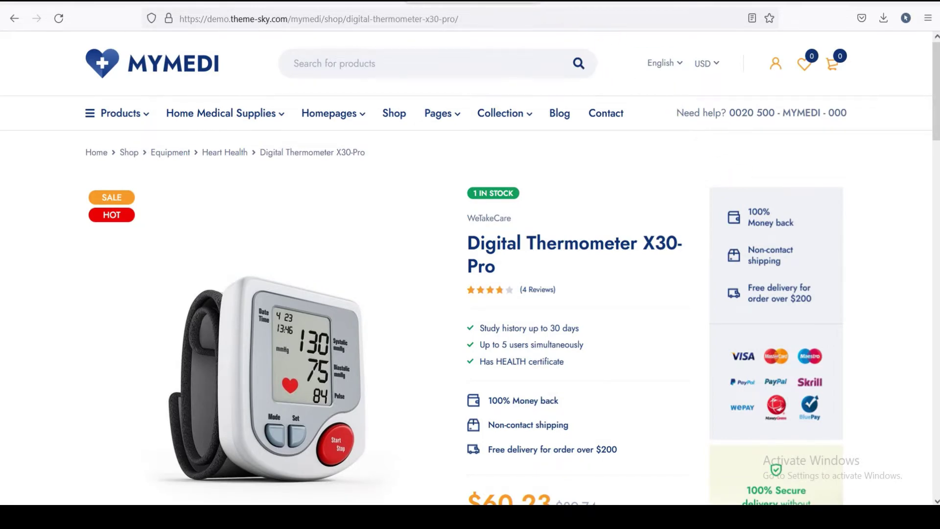
{"action": "scroll", "coordinate": [446, 56], "scroll_direction": "down", "scroll_amount": 2}
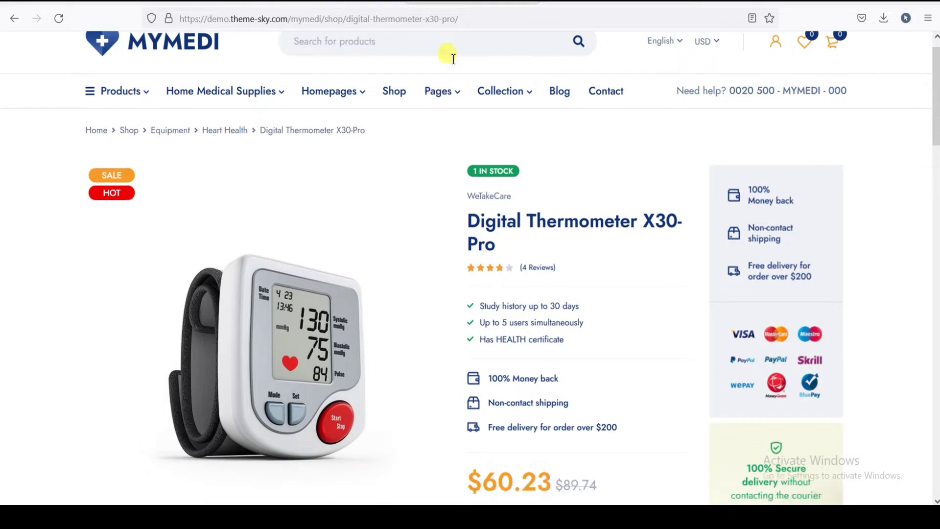
{"action": "scroll", "coordinate": [446, 55], "scroll_direction": "up", "scroll_amount": 2}
{"action": "scroll", "coordinate": [935, 83], "scroll_direction": "down", "scroll_amount": 8}
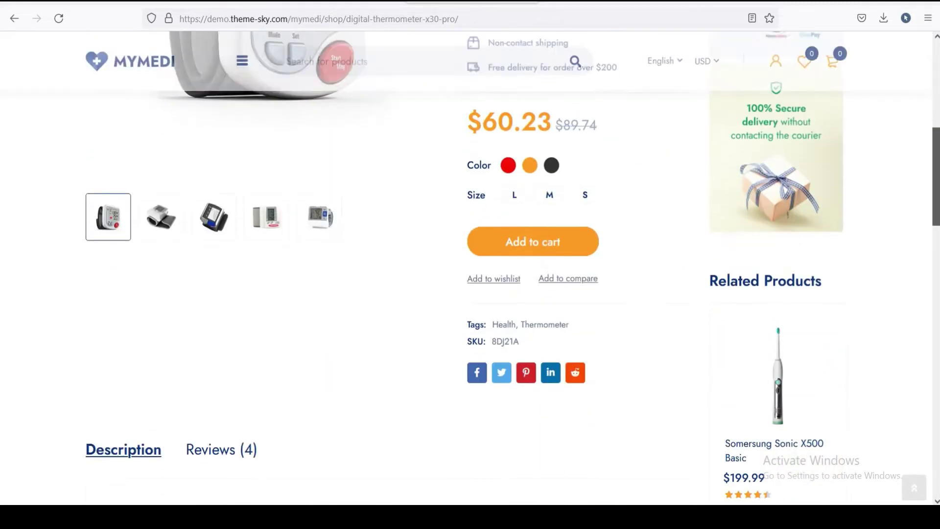
{"action": "scroll", "coordinate": [514, 101], "scroll_direction": "up", "scroll_amount": 7}
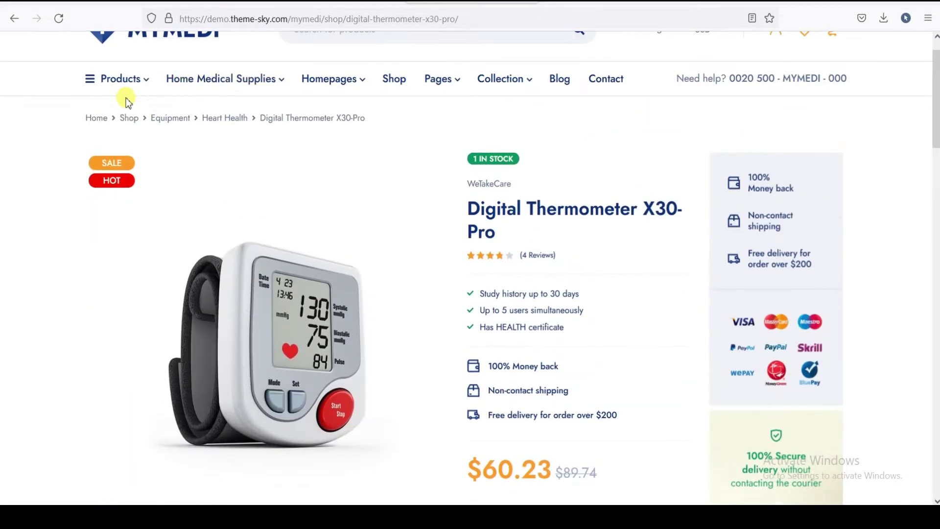
{"action": "left_click", "coordinate": [97, 119]}
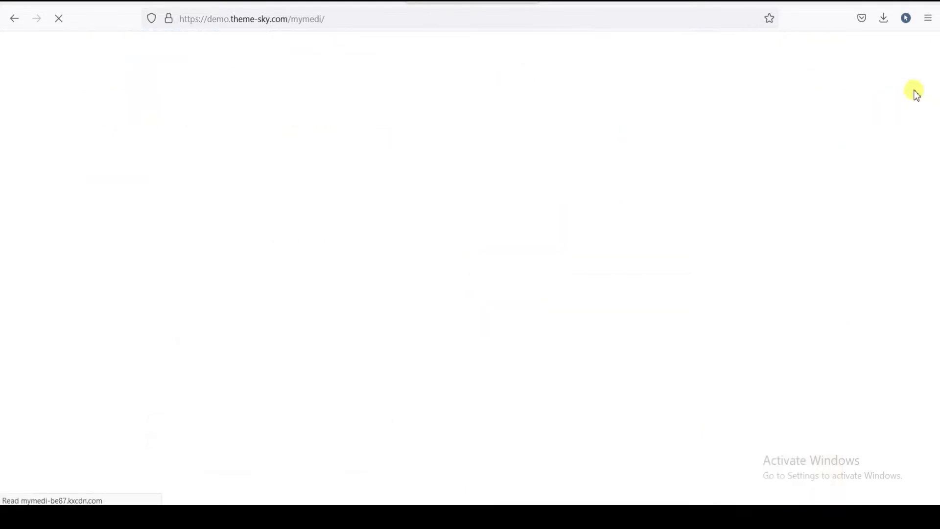
- Let the MyMedi home page load, then switch to the cPanel Login browser tab
{"action": "mouse_move", "coordinate": [935, 54]}
{"action": "left_mouse_down"}
{"action": "mouse_move", "coordinate": [936, 444]}
{"action": "mouse_move", "coordinate": [936, 64]}
{"action": "left_mouse_up"}
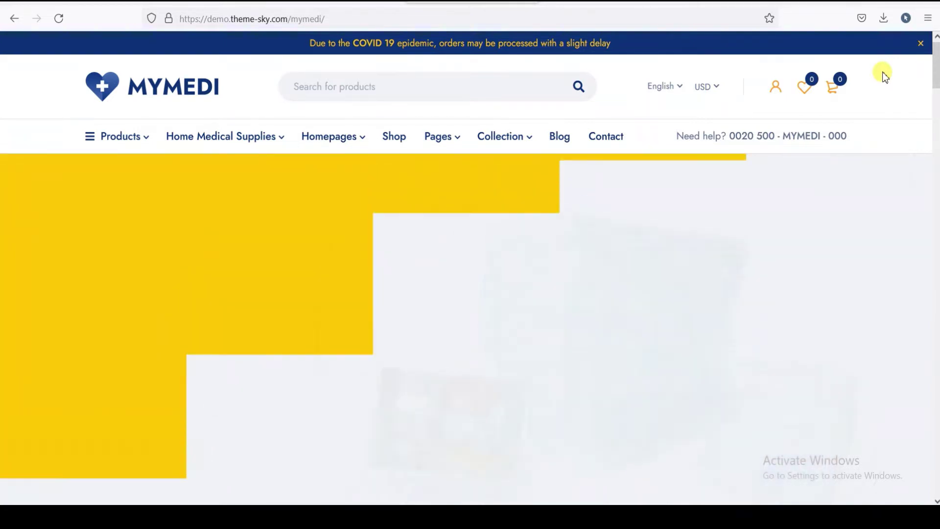
{"action": "left_click", "coordinate": [607, 2]}
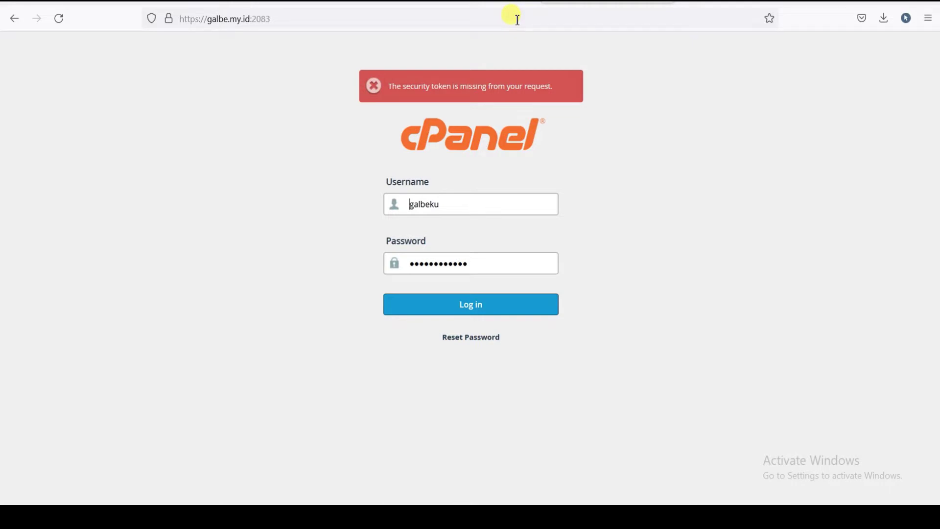
- Submit the pre-filled cPanel username and password, getting a 'The login is invalid' error
{"action": "left_click", "coordinate": [514, 2]}
{"action": "left_click", "coordinate": [584, 4]}
{"action": "left_click", "coordinate": [488, 310]}
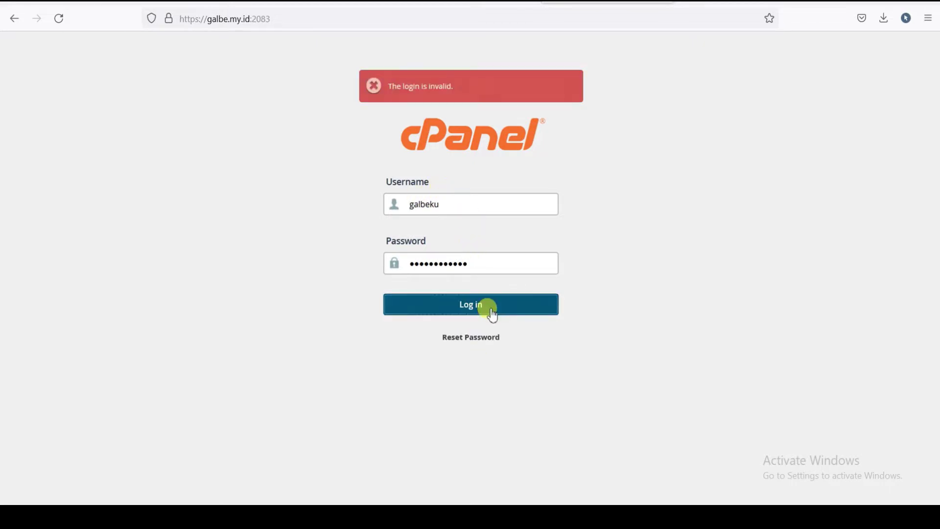
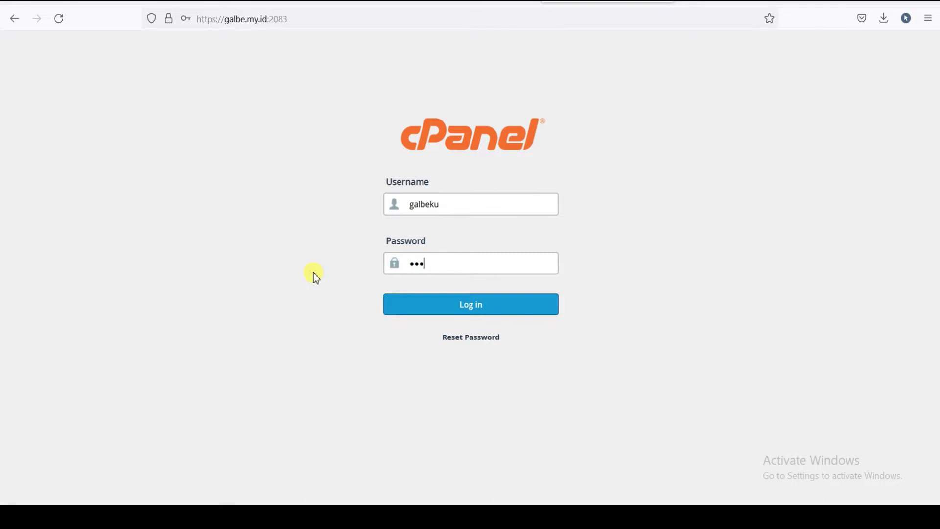
- Log in to the galbe.my.id cPanel account with its password and scroll down to the Files section
{"action": "type", "text": "••"}
{"action": "left_click", "coordinate": [420, 306]}
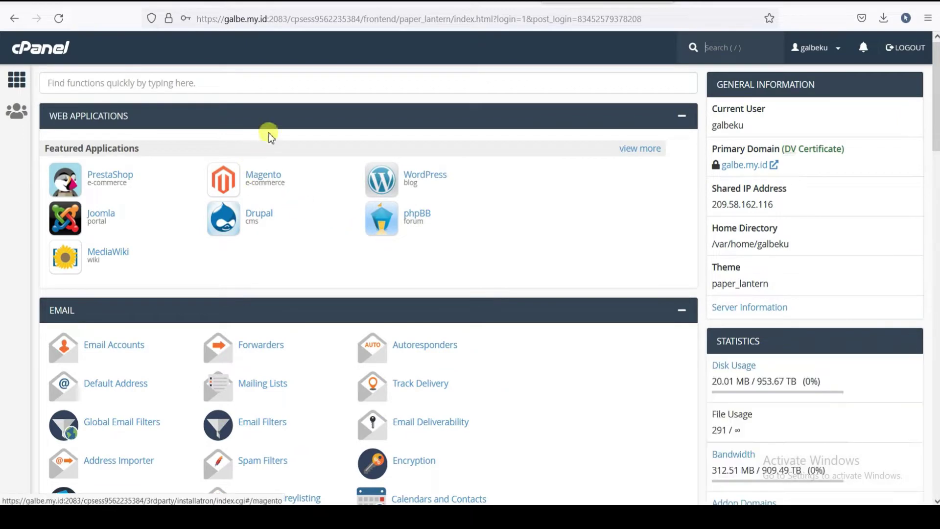
{"action": "scroll", "coordinate": [240, 118], "scroll_direction": "down", "scroll_amount": 3}
{"action": "scroll", "coordinate": [240, 118], "scroll_direction": "down", "scroll_amount": 8}
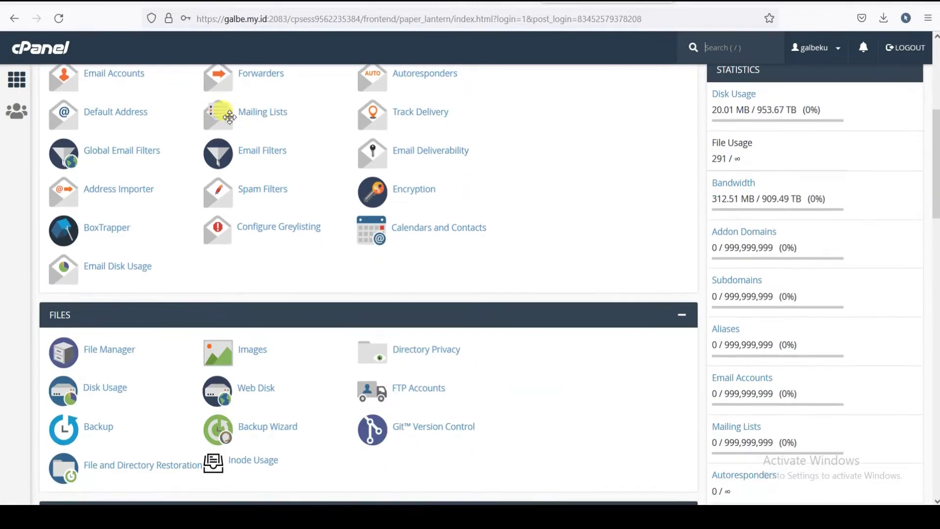
- Open File Manager and show the public_html folder containing cgi-bin and wordpress.zip
{"action": "left_click", "coordinate": [113, 229]}
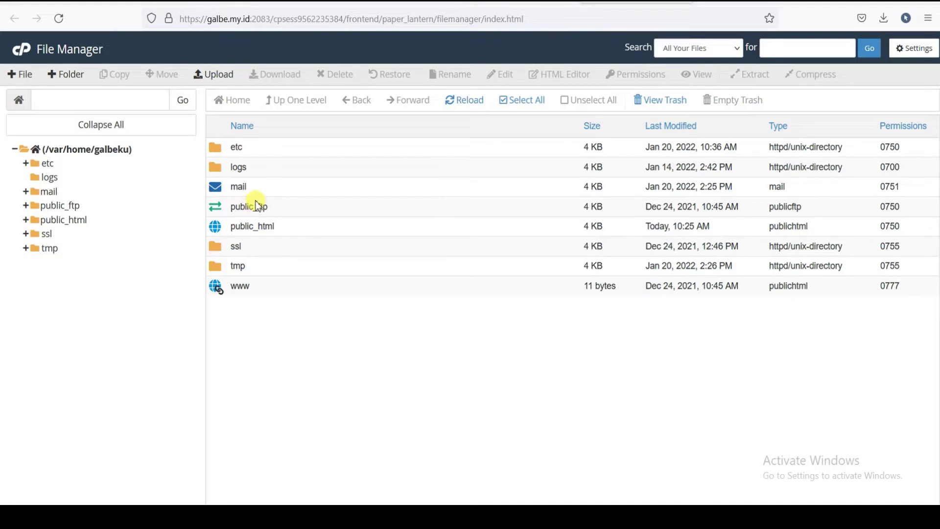
{"action": "left_click", "coordinate": [45, 220]}
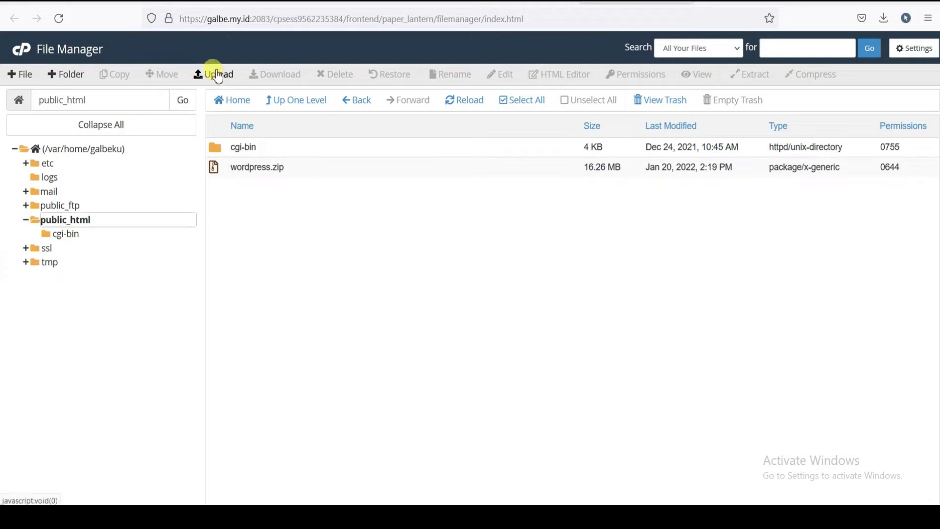
- Bring up wordpress.zip's actions menu, starting then cancelling an extraction, and select the archive
{"action": "right_click", "coordinate": [262, 165]}
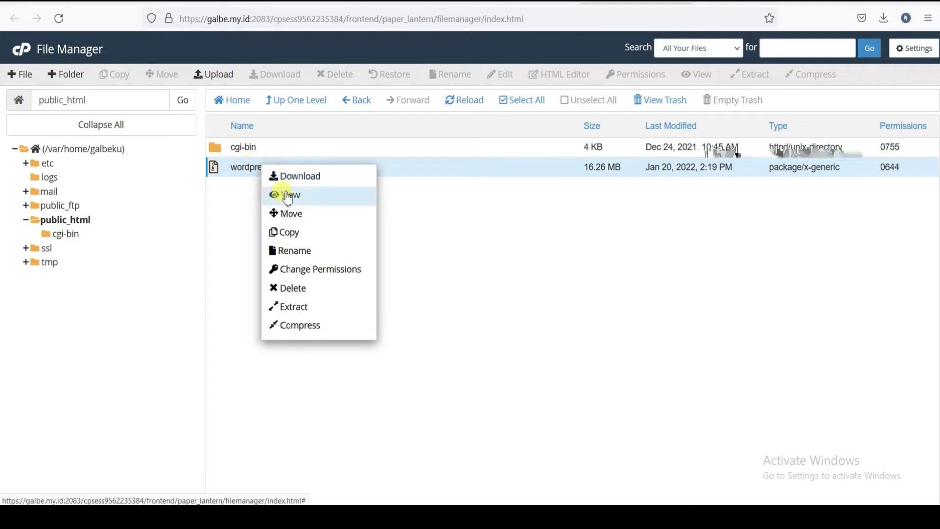
{"action": "left_click", "coordinate": [295, 307]}
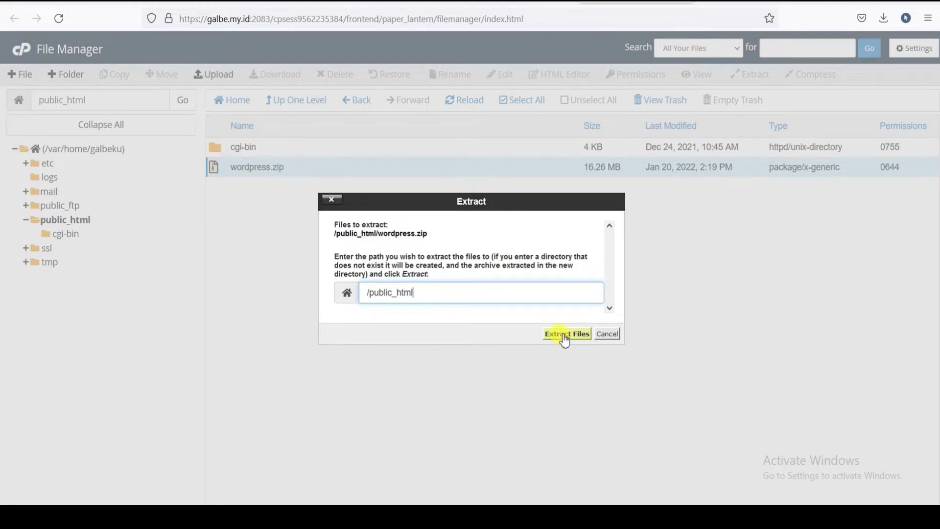
{"action": "left_click", "coordinate": [609, 334]}
{"action": "right_click", "coordinate": [251, 169]}
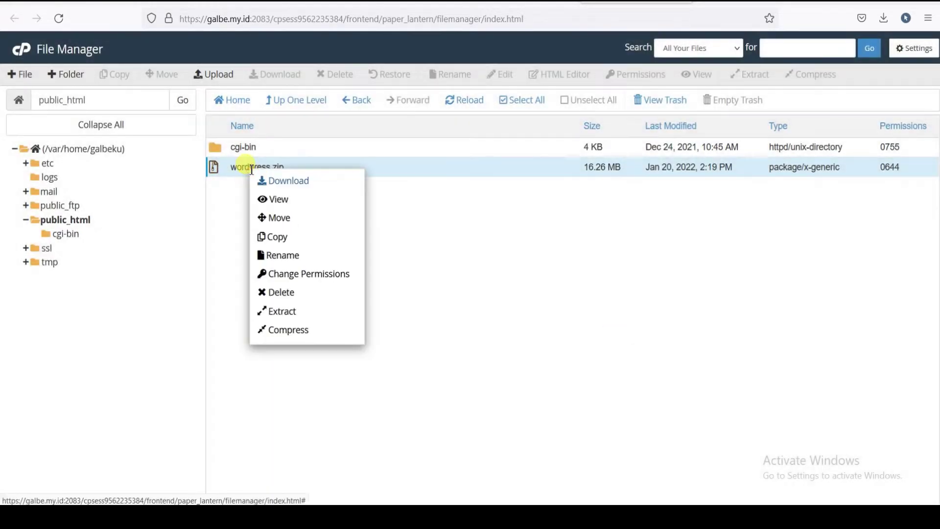
{"action": "left_click", "coordinate": [417, 229]}
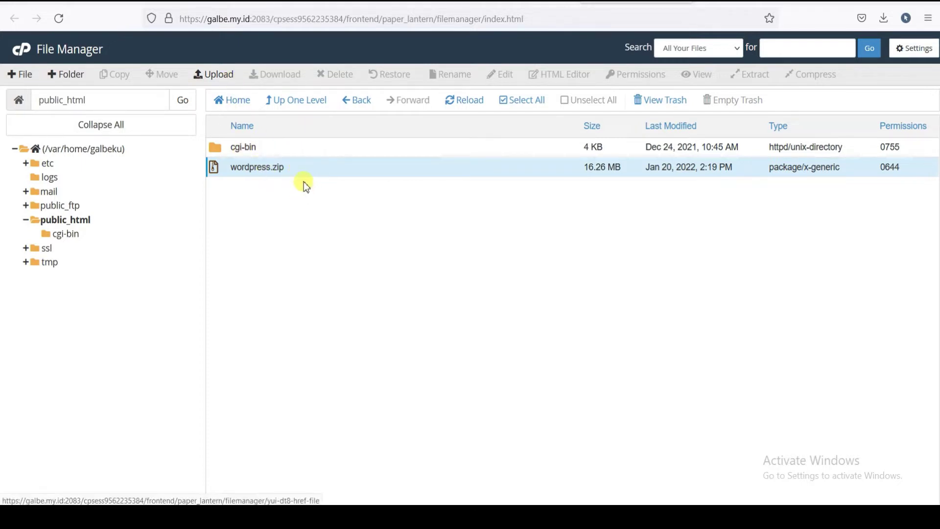
{"action": "right_click", "coordinate": [268, 168]}
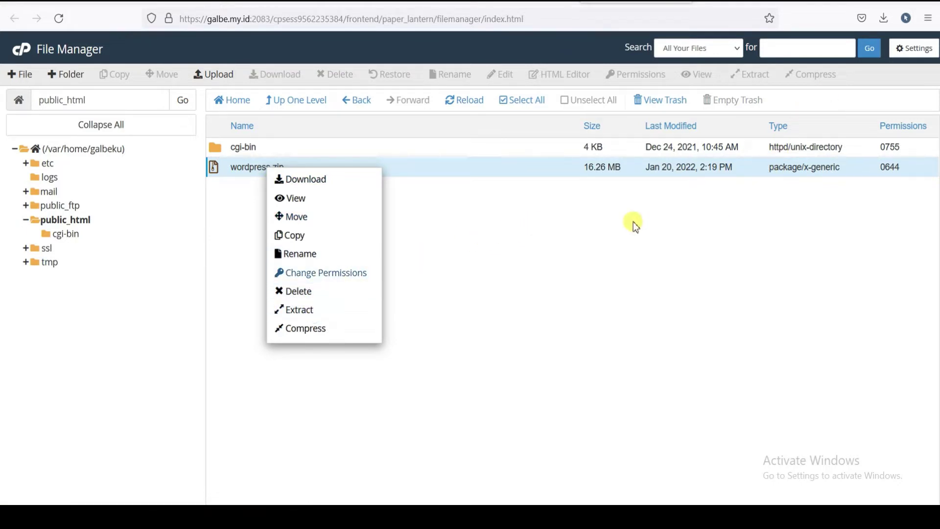
{"action": "left_click", "coordinate": [450, 221]}
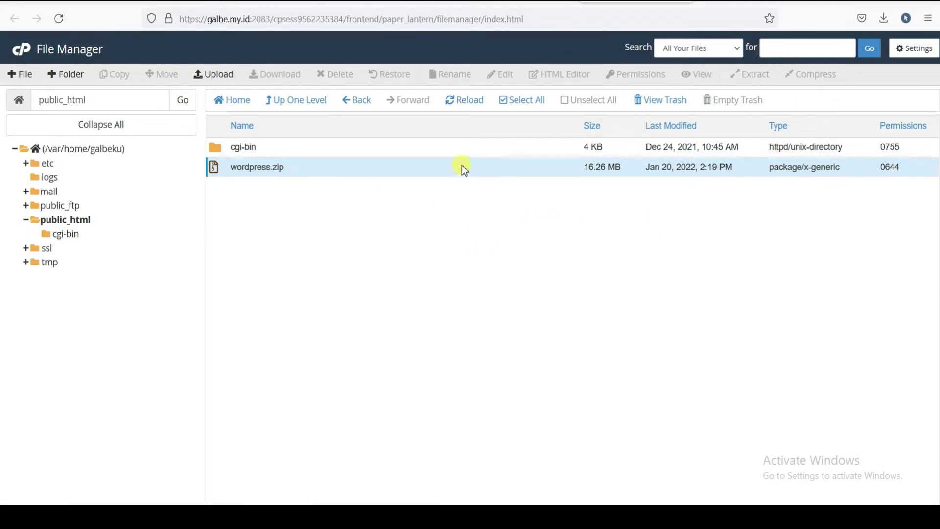
{"action": "left_click", "coordinate": [373, 171]}
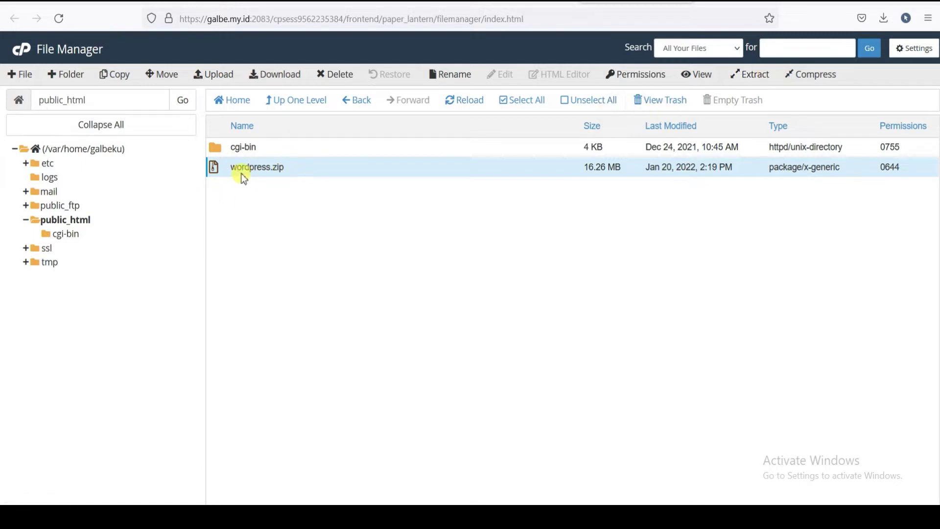
- Extract wordpress.zip into /public_html and close the extraction results dialog
{"action": "right_click", "coordinate": [257, 166]}
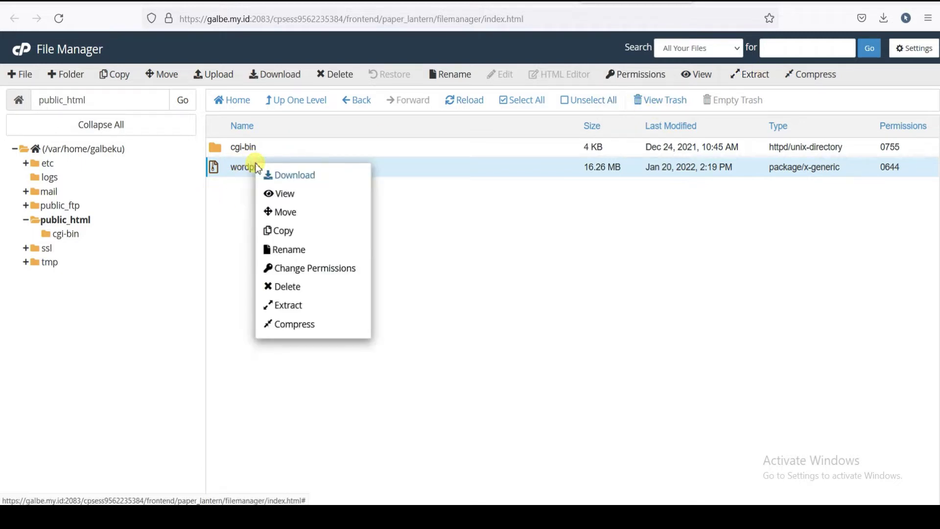
{"action": "left_click", "coordinate": [284, 305]}
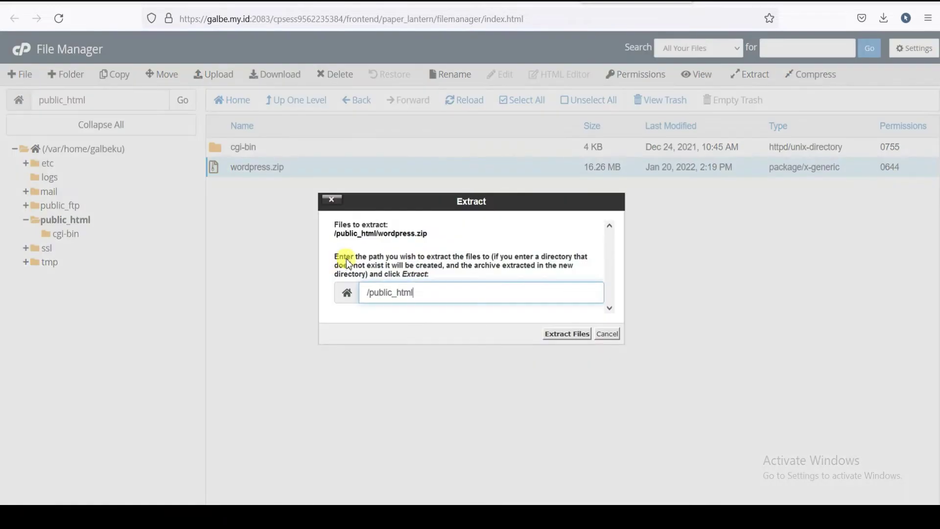
{"action": "left_click", "coordinate": [566, 333]}
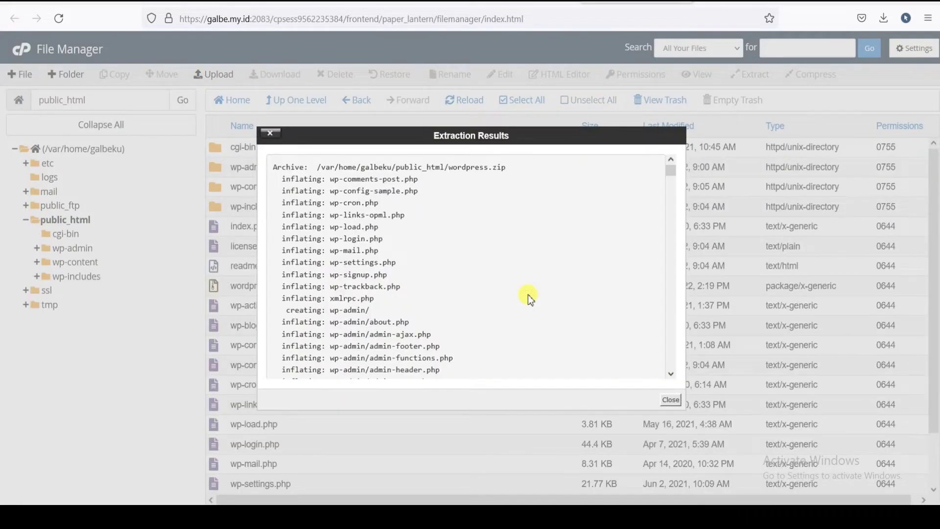
{"action": "left_click", "coordinate": [670, 402]}
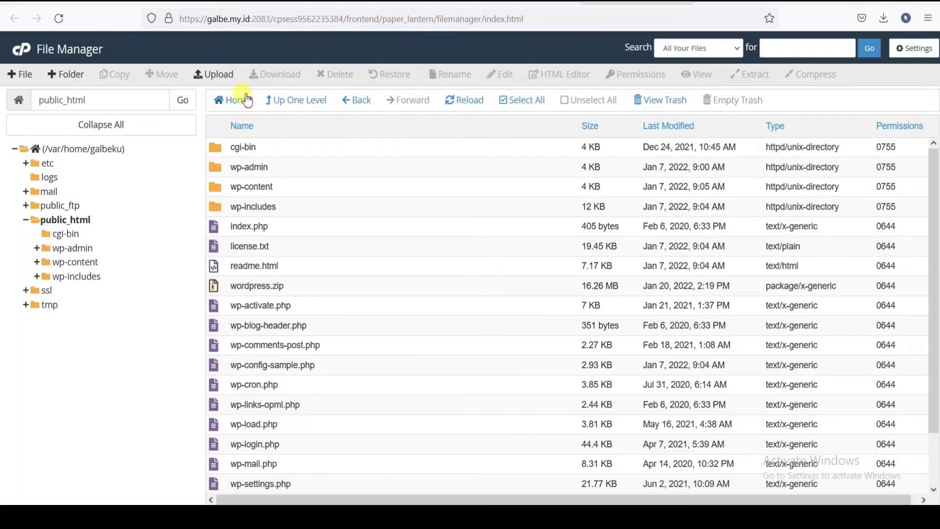
{"action": "scroll", "coordinate": [417, 216], "scroll_direction": "down", "scroll_amount": 2}
{"action": "scroll", "coordinate": [418, 216], "scroll_direction": "up", "scroll_amount": 2}
{"action": "scroll", "coordinate": [935, 159], "scroll_direction": "down", "scroll_amount": 2}
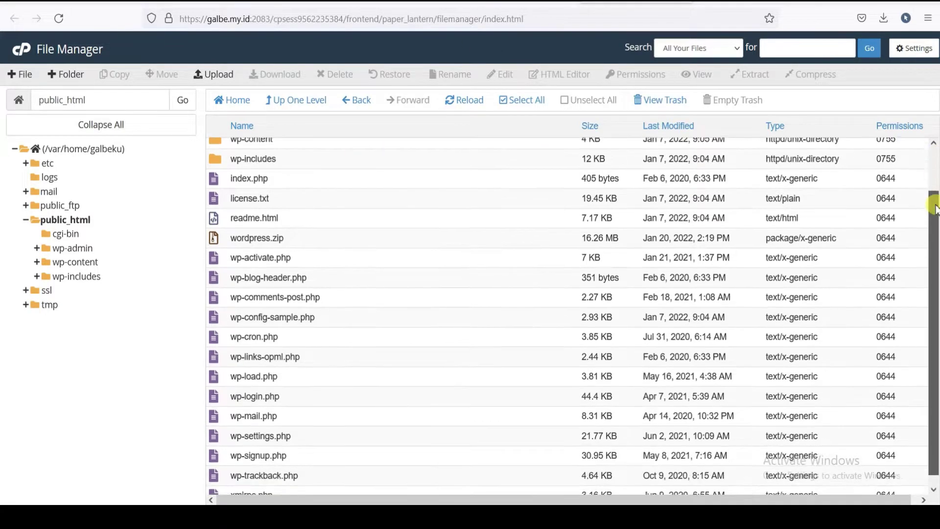
{"action": "scroll", "coordinate": [935, 159], "scroll_direction": "up", "scroll_amount": 2}
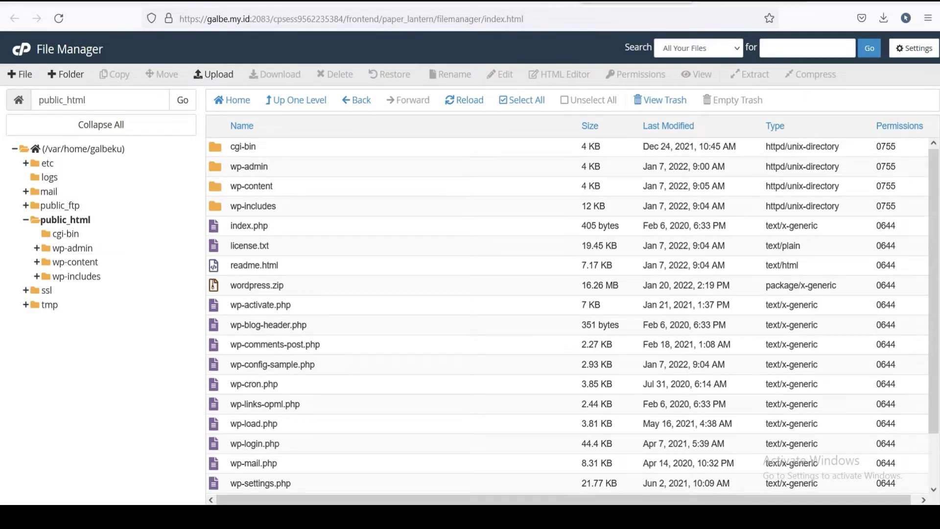
- Load galbe.my.id, advance the WordPress wizard to the database connection form, then return to cPanel
{"action": "left_click", "coordinate": [314, 18]}
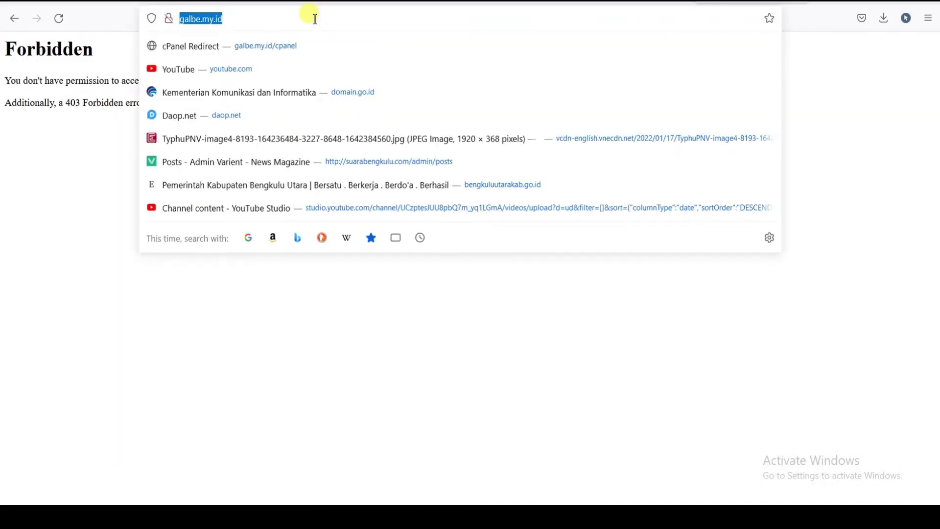
{"action": "type", "text": "gal"}
{"action": "key", "text": "BackSpace"}
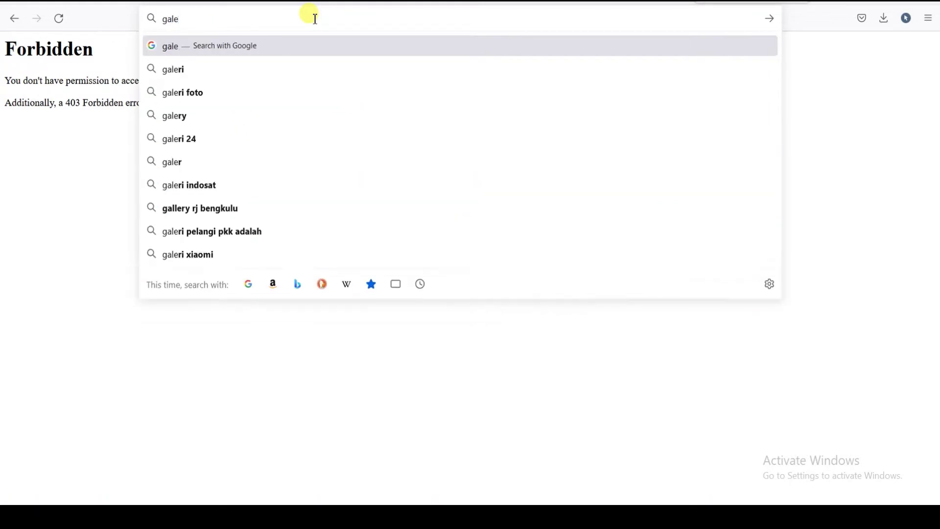
{"action": "type", "text": "be.my.id/"}
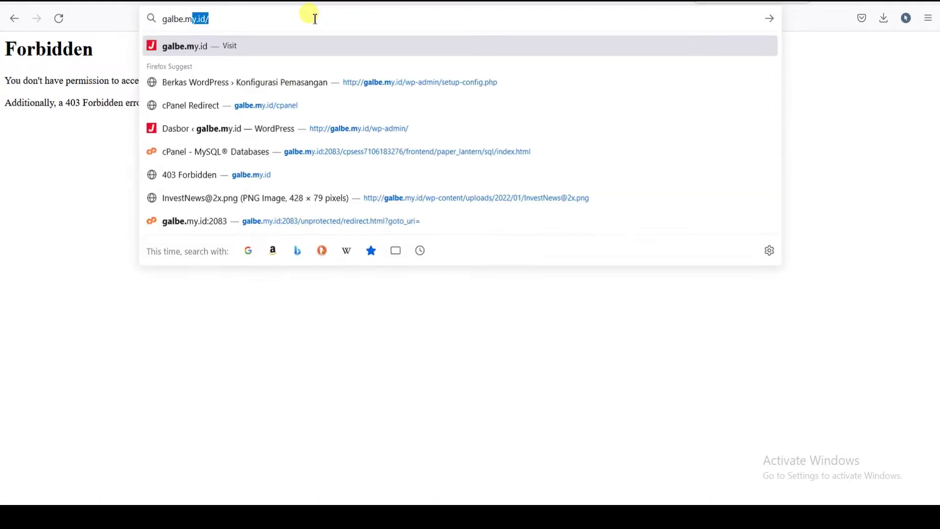
{"action": "key", "text": "Return"}
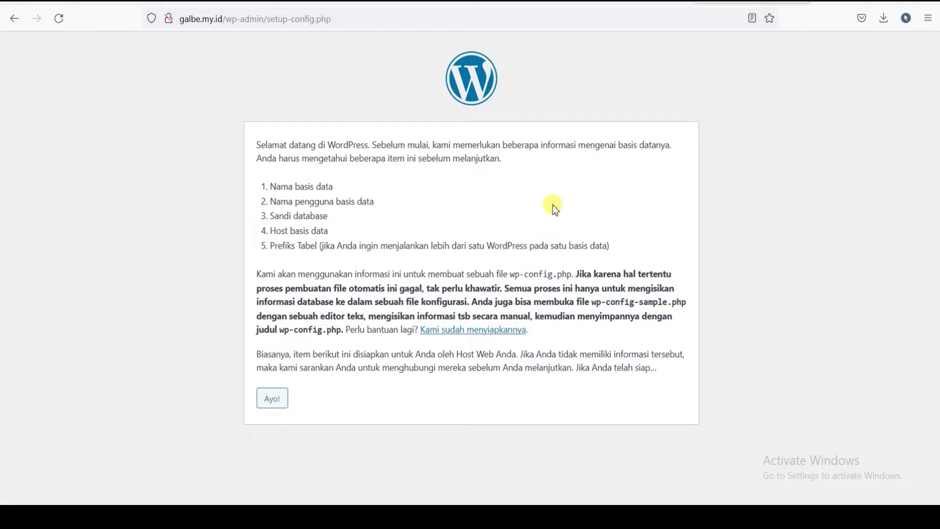
{"action": "left_click", "coordinate": [272, 399]}
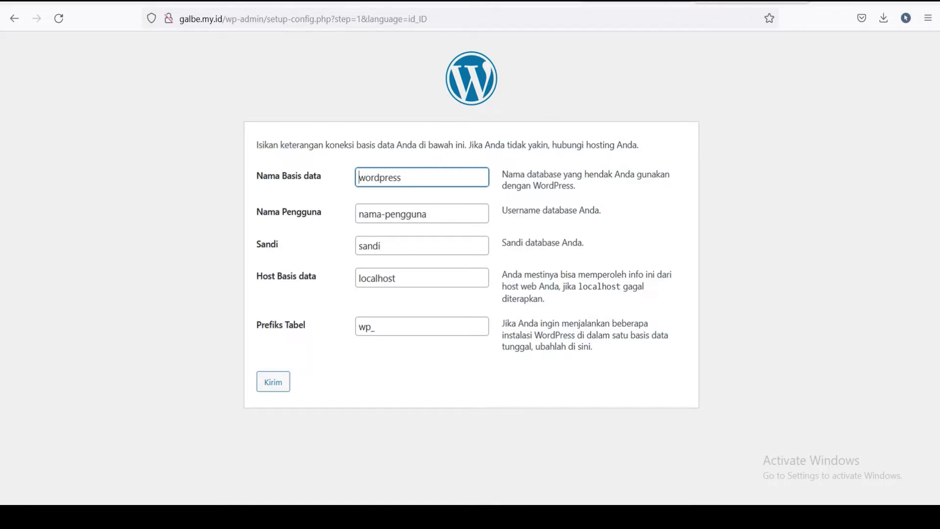
{"action": "left_click", "coordinate": [522, 2]}
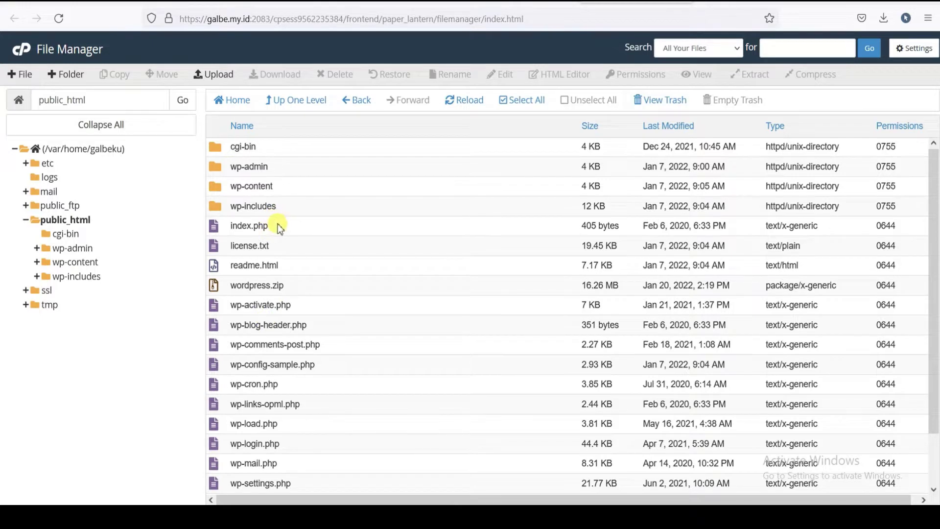
- Scroll the cPanel home page to the Databases section and open MySQL Databases
{"action": "scroll", "coordinate": [333, 186], "scroll_direction": "down", "scroll_amount": 1}
{"action": "scroll", "coordinate": [328, 196], "scroll_direction": "up", "scroll_amount": 1}
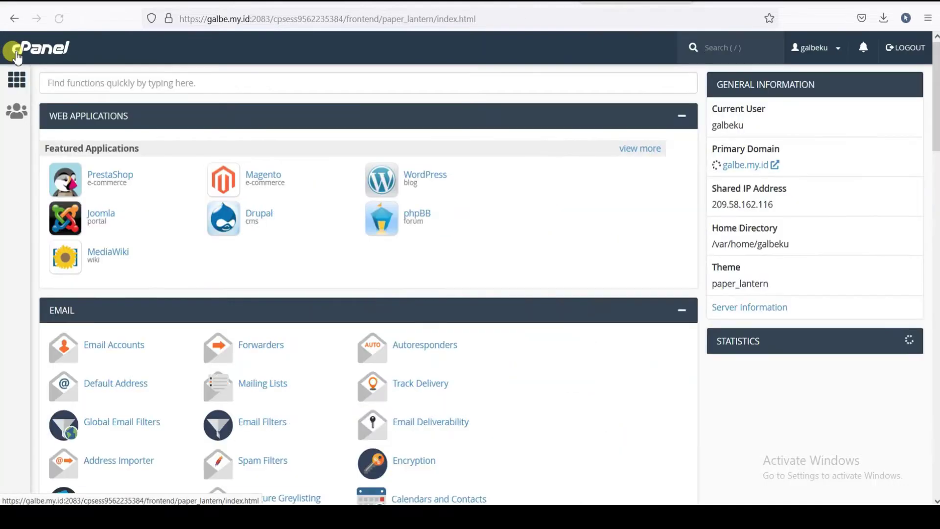
{"action": "scroll", "coordinate": [289, 156], "scroll_direction": "down", "scroll_amount": 15}
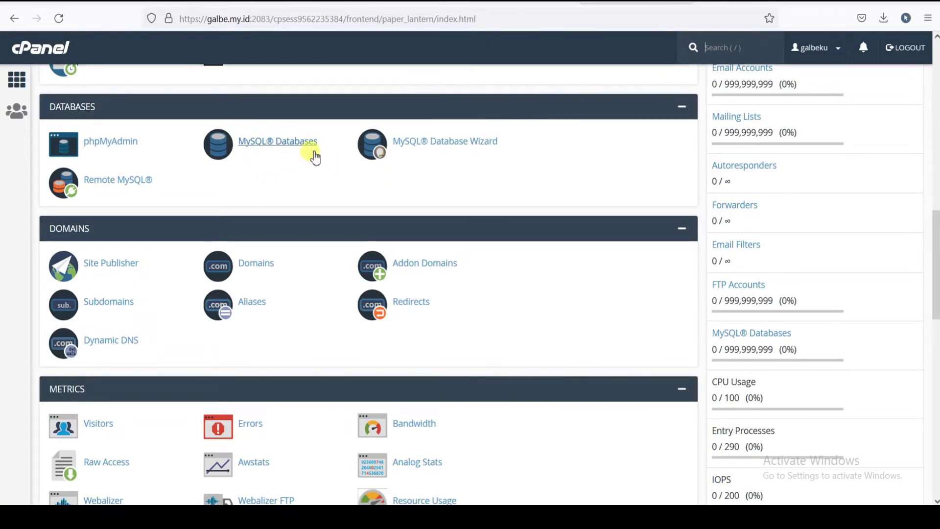
{"action": "scroll", "coordinate": [310, 153], "scroll_direction": "up", "scroll_amount": 4}
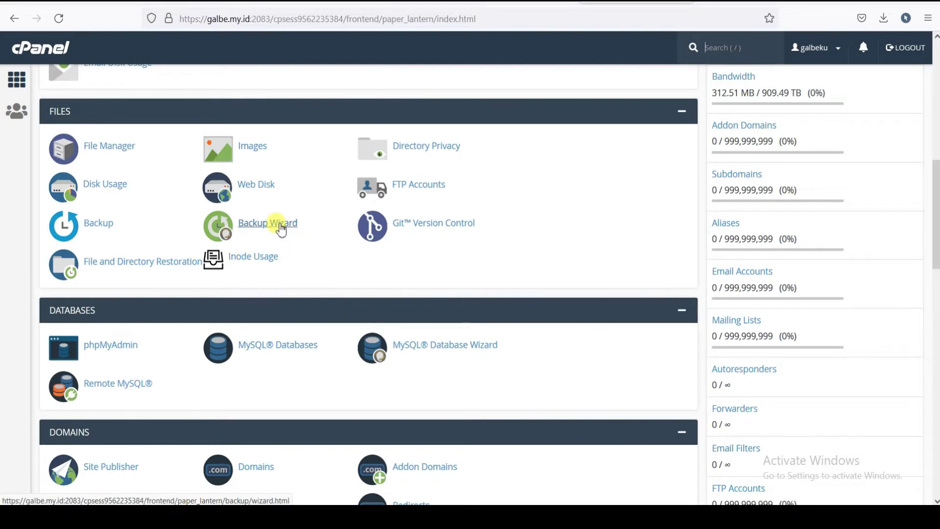
{"action": "scroll", "coordinate": [279, 222], "scroll_direction": "up", "scroll_amount": 3}
{"action": "scroll", "coordinate": [279, 218], "scroll_direction": "down", "scroll_amount": 4}
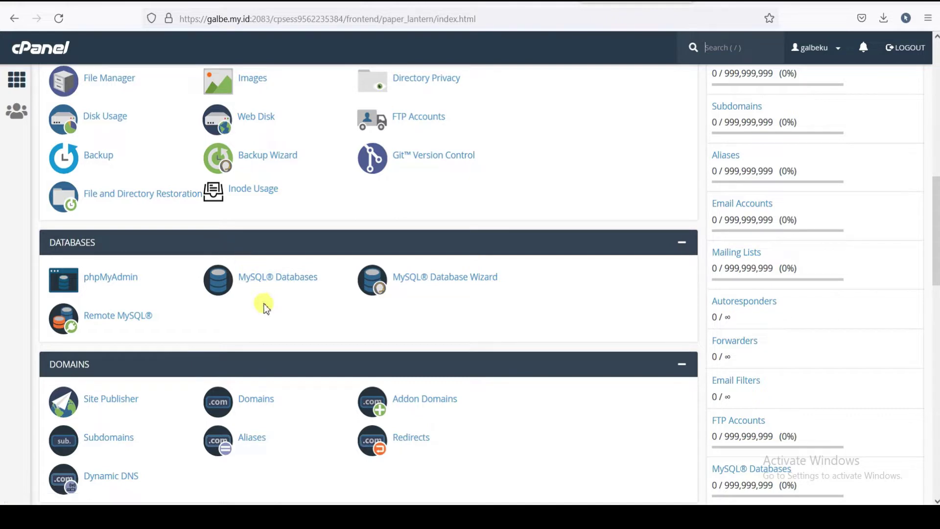
{"action": "left_click", "coordinate": [255, 281]}
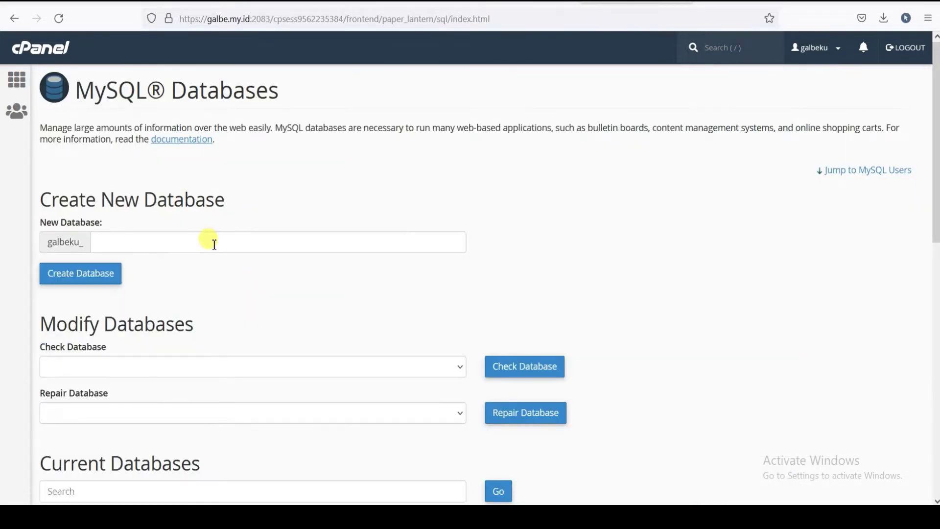
- Create a new MySQL database named wordpressku (galbeku_wordpressku)
{"action": "left_click", "coordinate": [212, 242]}
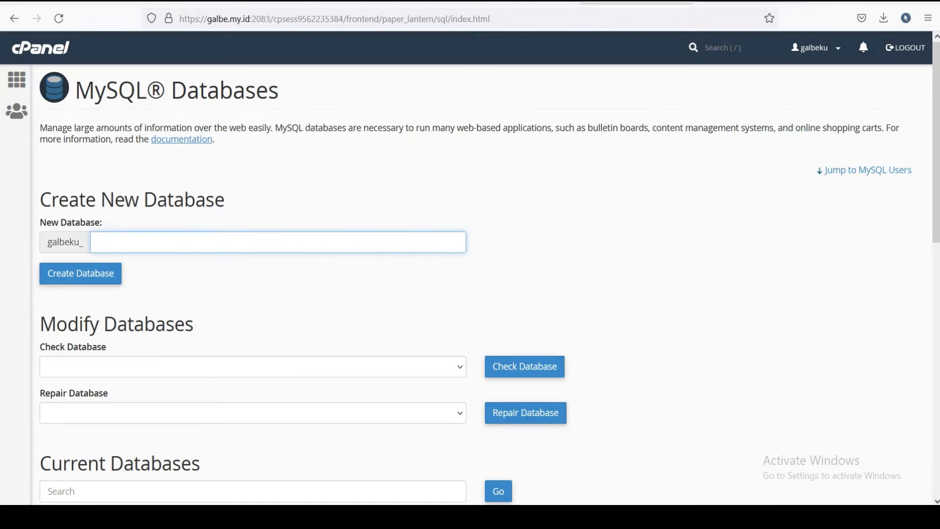
{"action": "key", "text": "ctrl+Tab"}
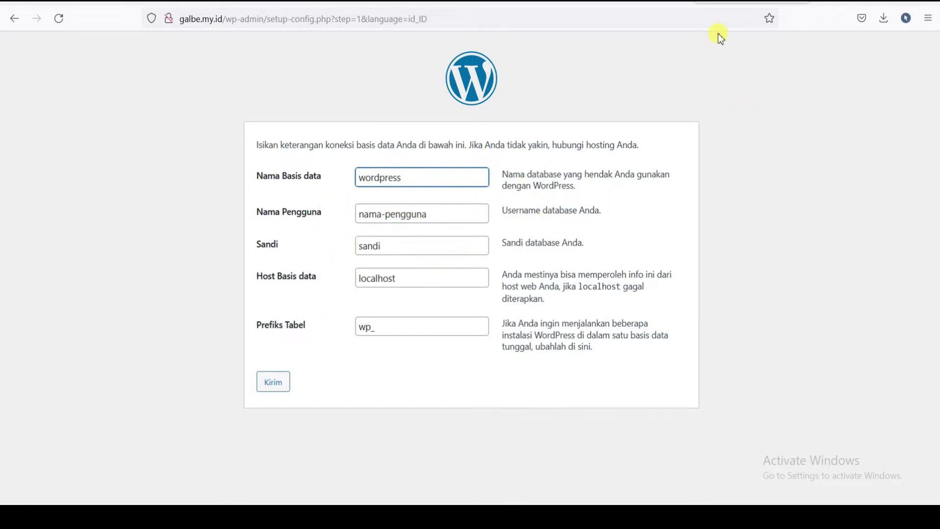
{"action": "left_click", "coordinate": [635, 2]}
{"action": "left_click", "coordinate": [171, 241]}
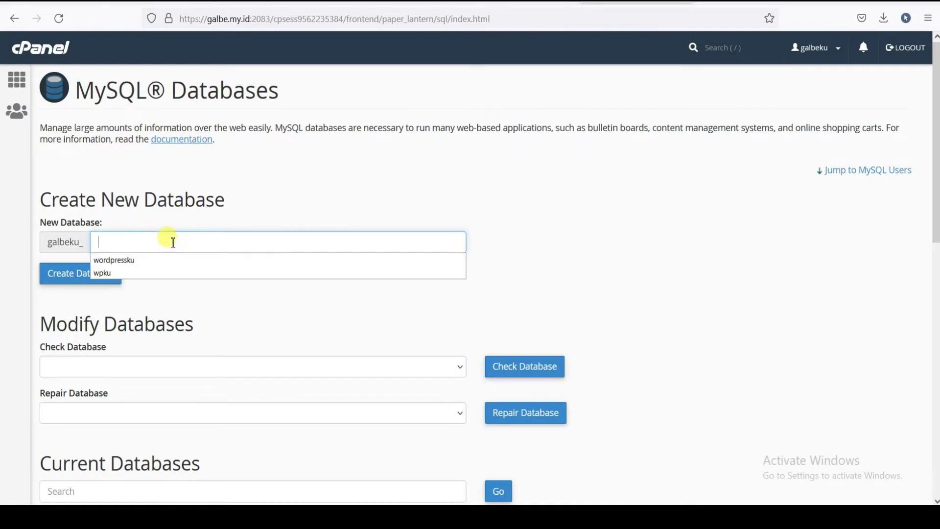
{"action": "left_click", "coordinate": [168, 236]}
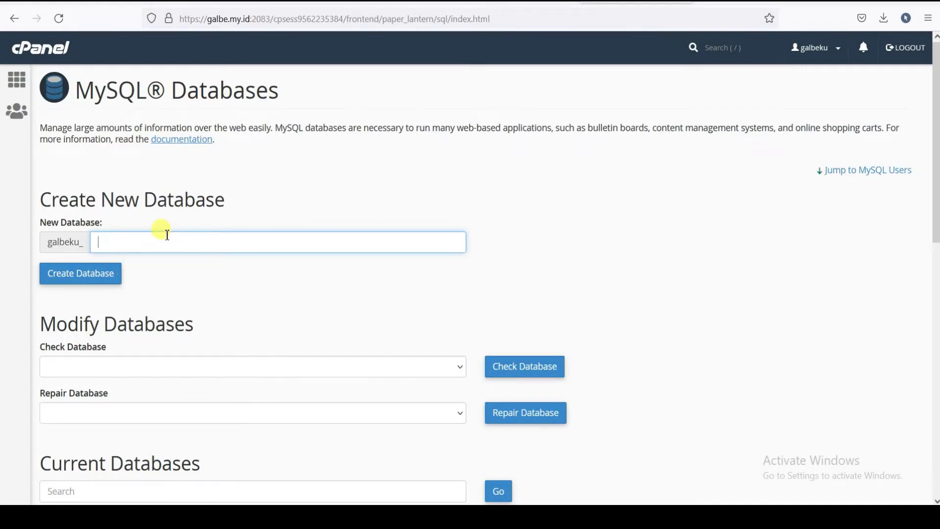
{"action": "type", "text": "wordpressku"}
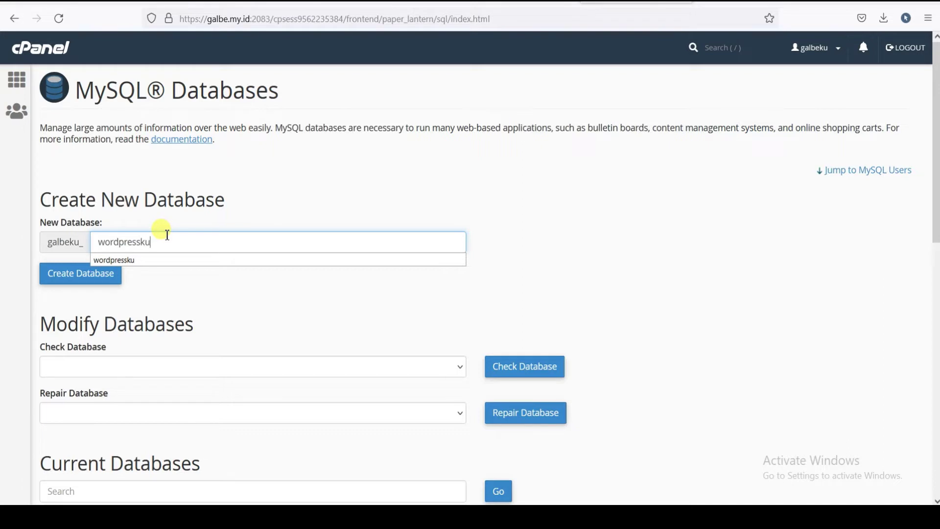
{"action": "left_click", "coordinate": [223, 243]}
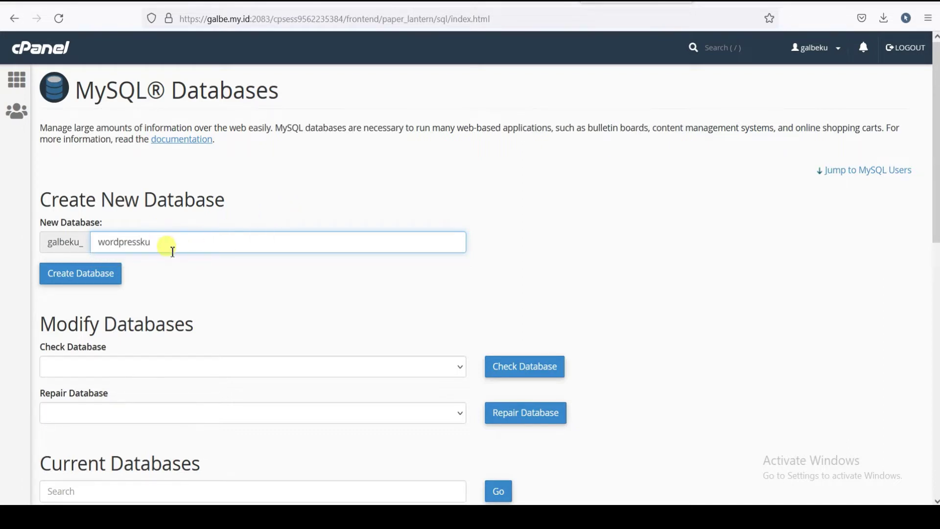
{"action": "left_click", "coordinate": [103, 283]}
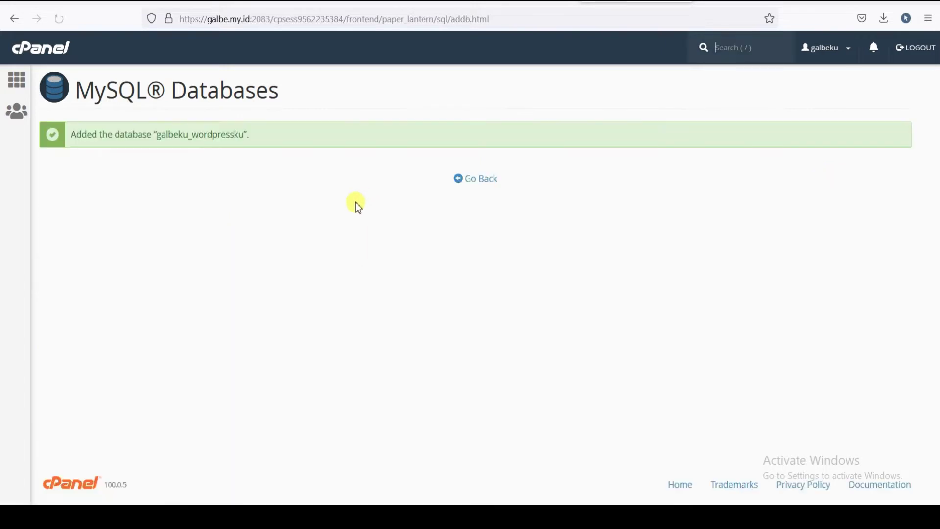
- Go back to MySQL Databases and scroll down to the Add New User form
{"action": "left_click", "coordinate": [480, 180]}
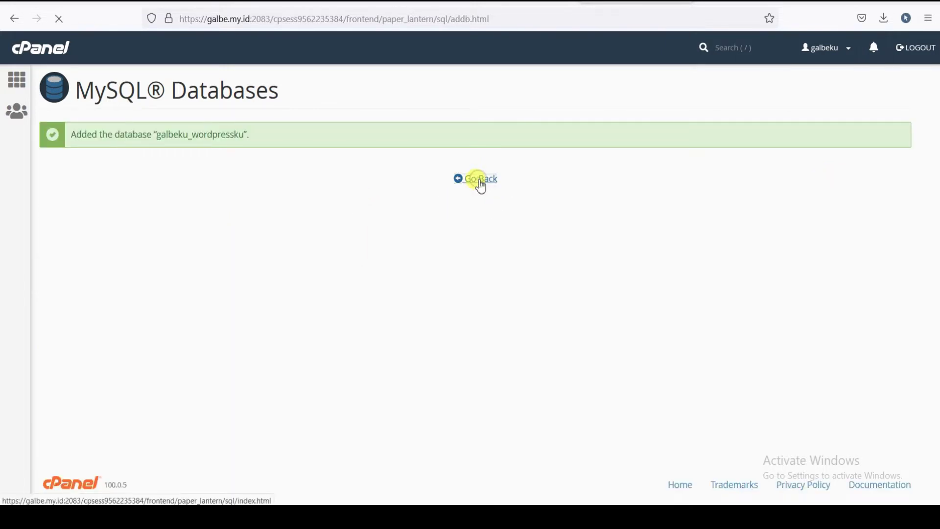
{"action": "scroll", "coordinate": [309, 238], "scroll_direction": "down", "scroll_amount": 3}
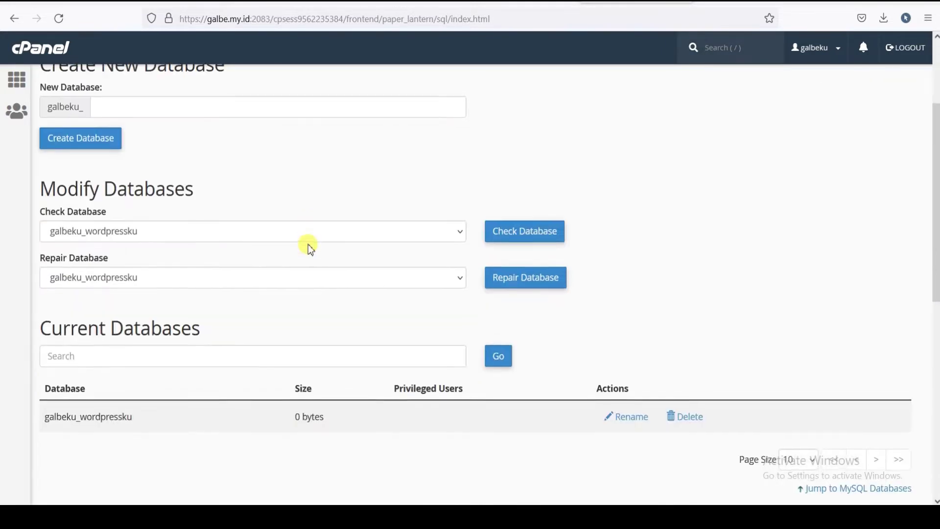
{"action": "scroll", "coordinate": [357, 225], "scroll_direction": "down", "scroll_amount": 3}
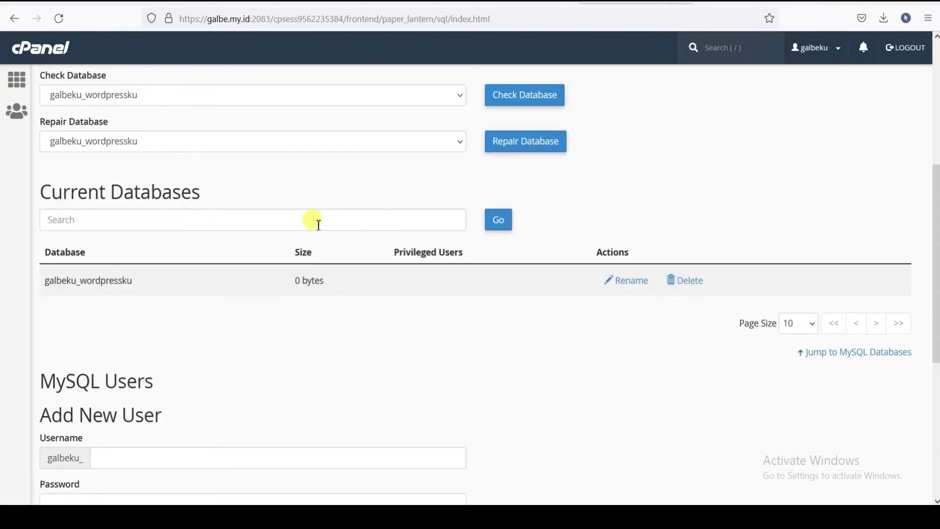
{"action": "scroll", "coordinate": [319, 226], "scroll_direction": "up", "scroll_amount": 1}
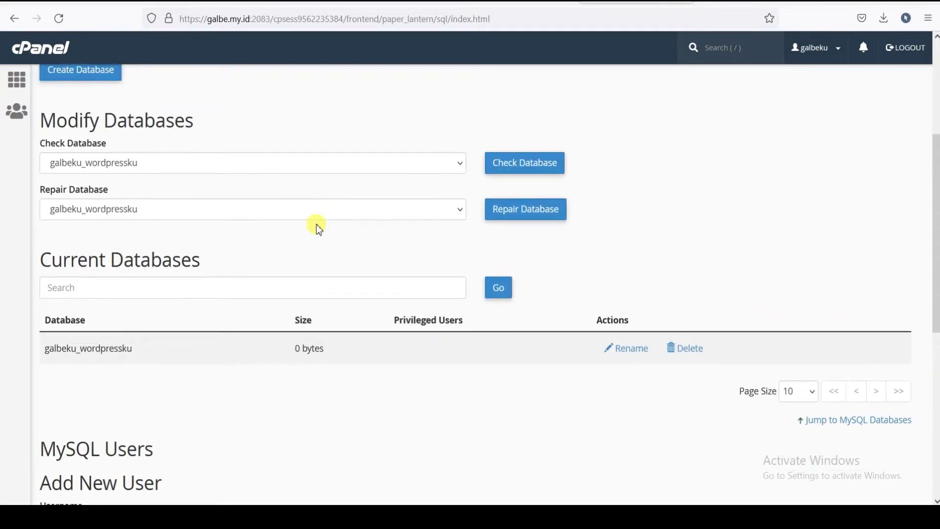
{"action": "scroll", "coordinate": [318, 230], "scroll_direction": "down", "scroll_amount": 1}
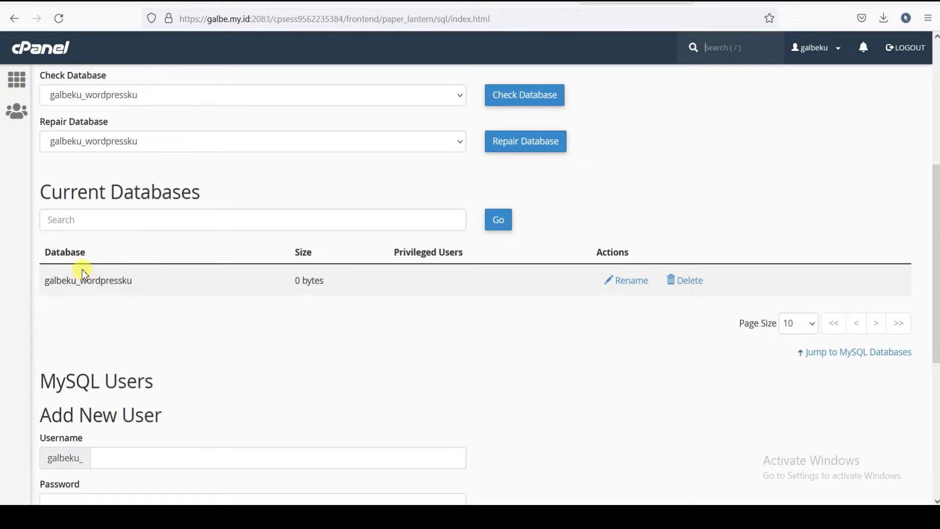
{"action": "scroll", "coordinate": [83, 274], "scroll_direction": "down", "scroll_amount": 1}
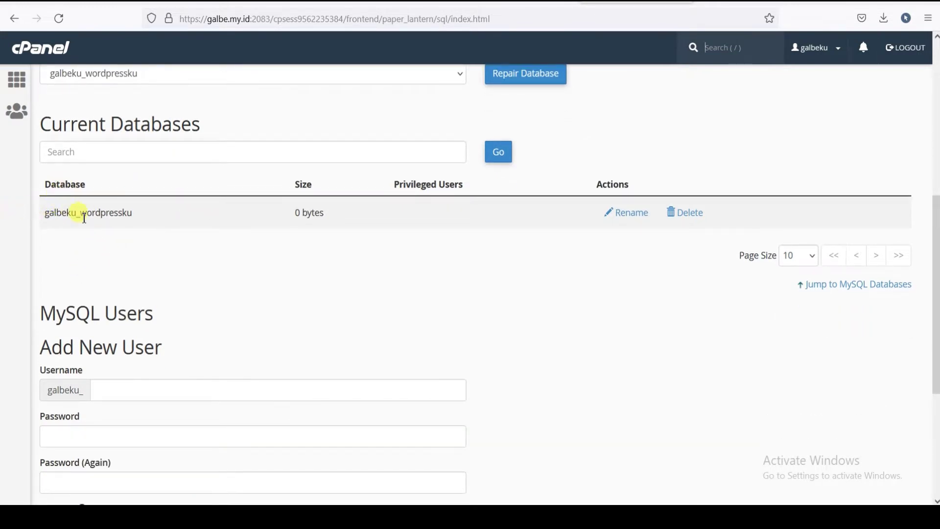
{"action": "scroll", "coordinate": [139, 231], "scroll_direction": "down", "scroll_amount": 3}
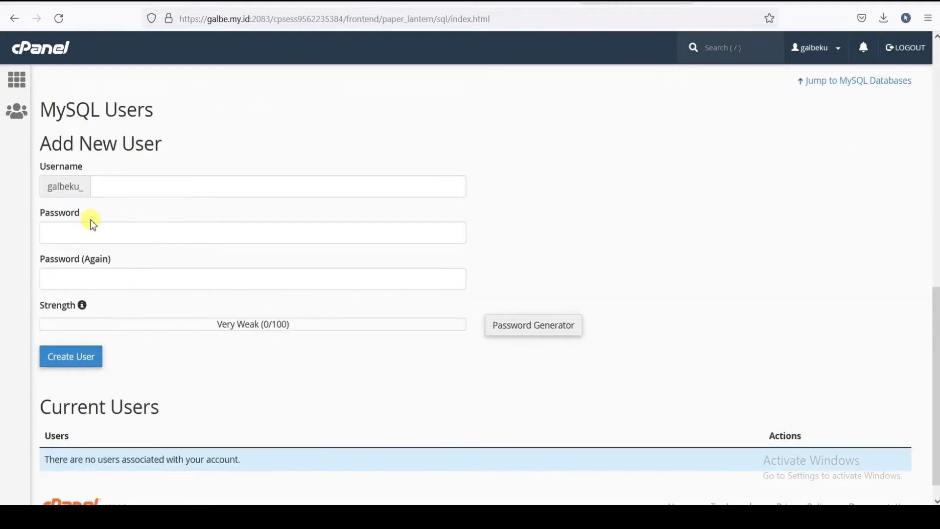
- Enter wpku as the new MySQL user's username
{"action": "left_click", "coordinate": [118, 184]}
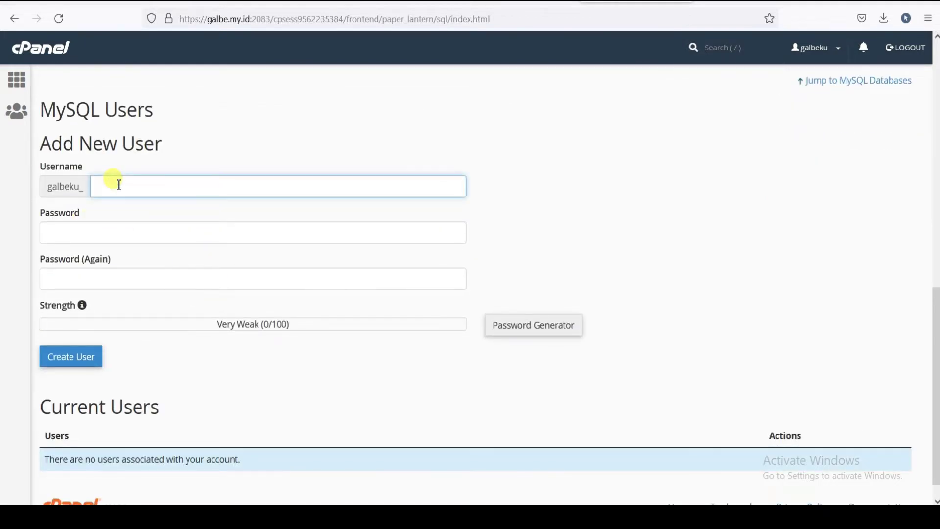
{"action": "type", "text": "wpku"}
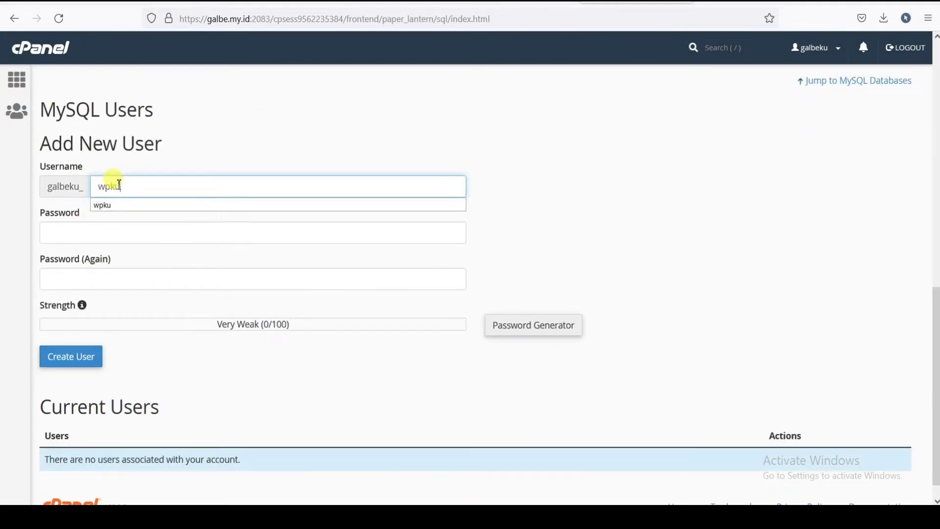
{"action": "scroll", "coordinate": [156, 196], "scroll_direction": "up", "scroll_amount": 2}
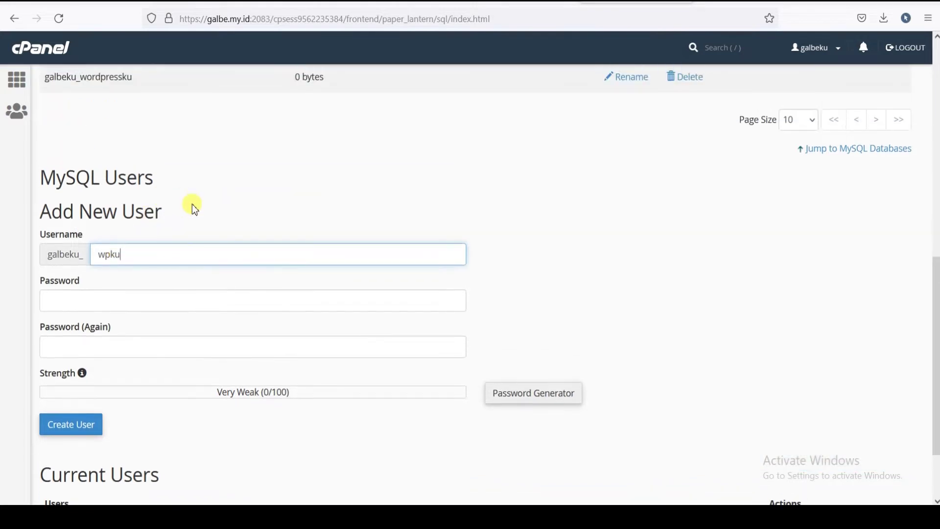
{"action": "left_click", "coordinate": [162, 300]}
{"action": "scroll", "coordinate": [542, 260], "scroll_direction": "down", "scroll_amount": 3}
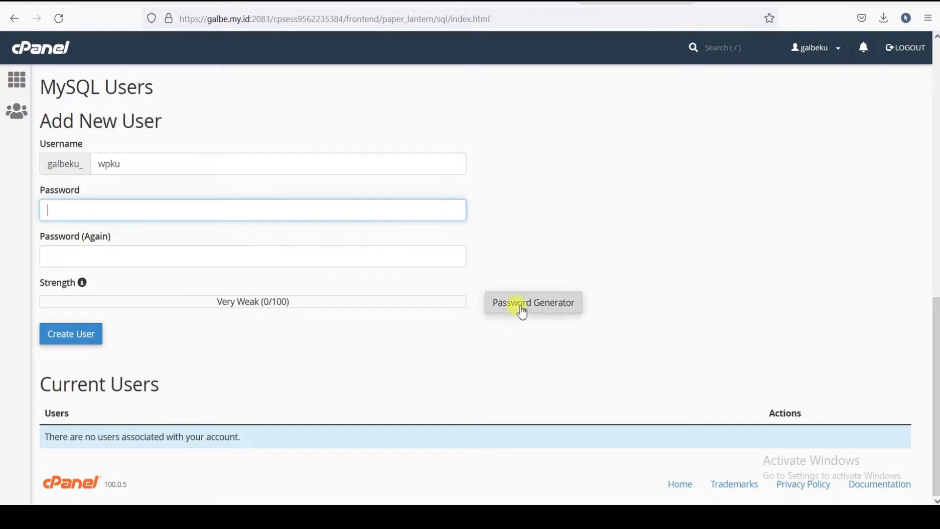
- Generate a random password with Password Generator and copy it
{"action": "left_click", "coordinate": [521, 311]}
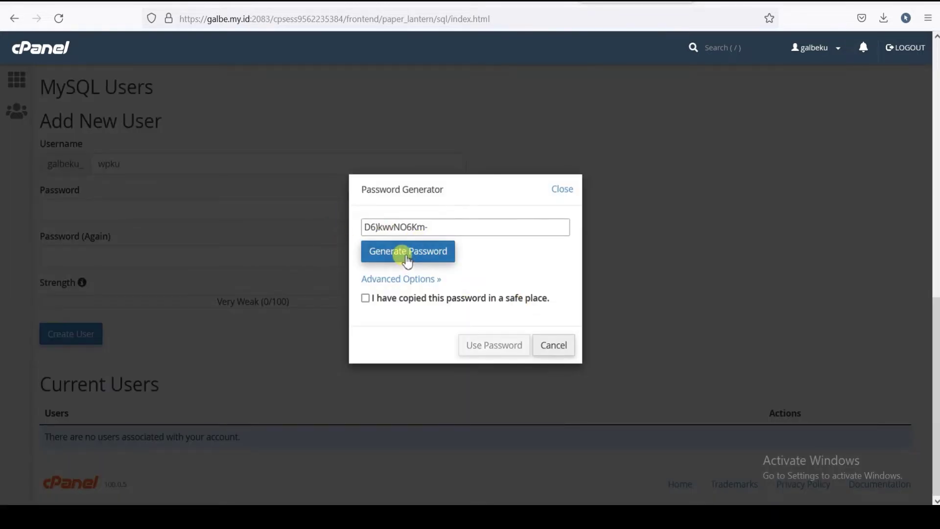
{"action": "left_click", "coordinate": [407, 262]}
{"action": "left_click", "coordinate": [406, 261]}
{"action": "left_click", "coordinate": [407, 261]}
{"action": "left_click", "coordinate": [407, 262]}
{"action": "left_click", "coordinate": [406, 262]}
{"action": "left_click_drag", "start_coordinate": [423, 228], "coordinate": [339, 223]}
{"action": "key", "text": "ctrl+c"}
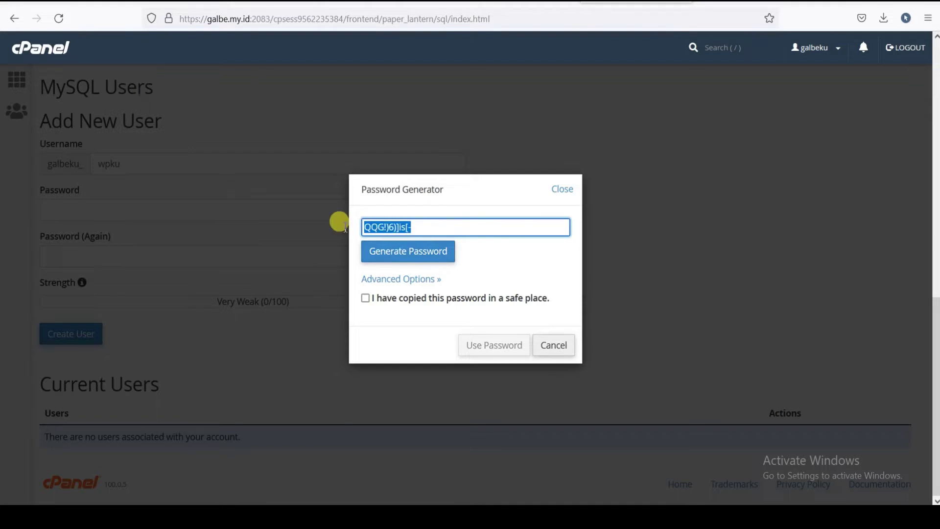
{"action": "right_click", "coordinate": [392, 226]}
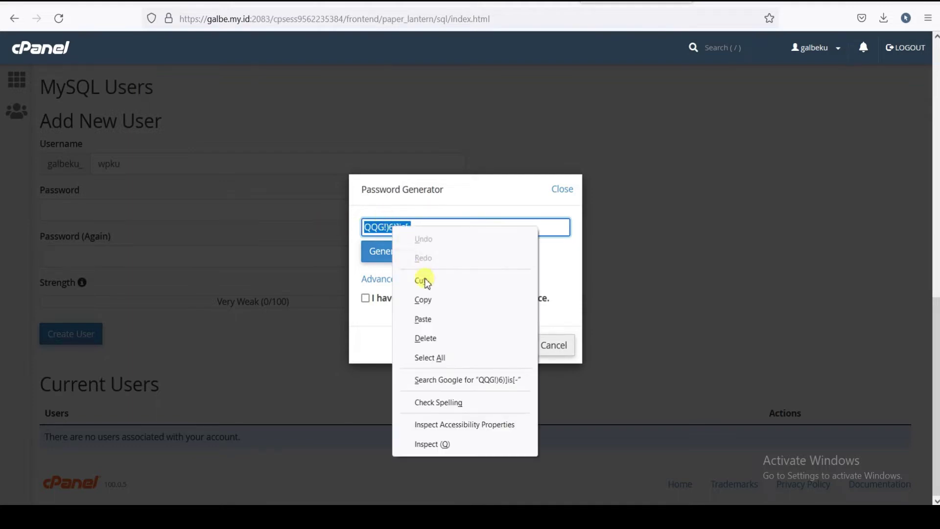
{"action": "left_click", "coordinate": [430, 300]}
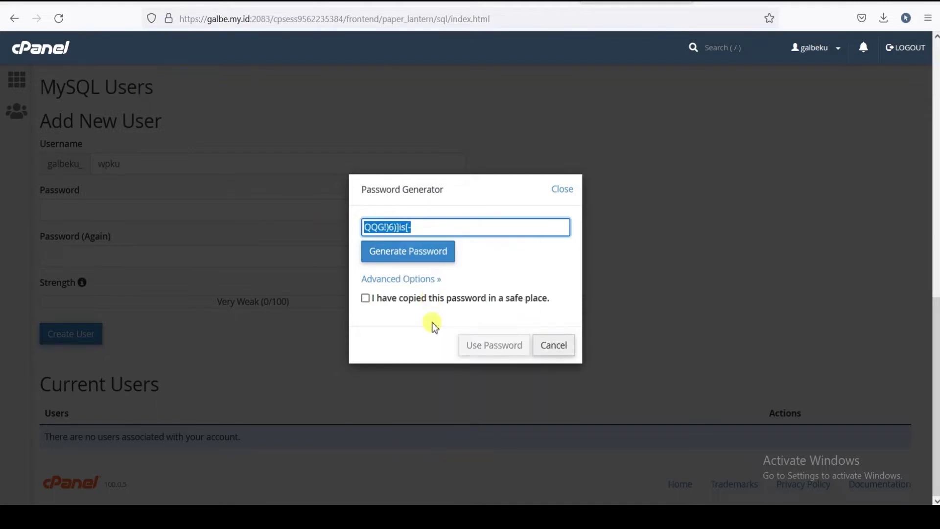
- Save the password in a text note, confirm it's saved, and fill both password fields
{"action": "key", "text": "alt+Tab"}
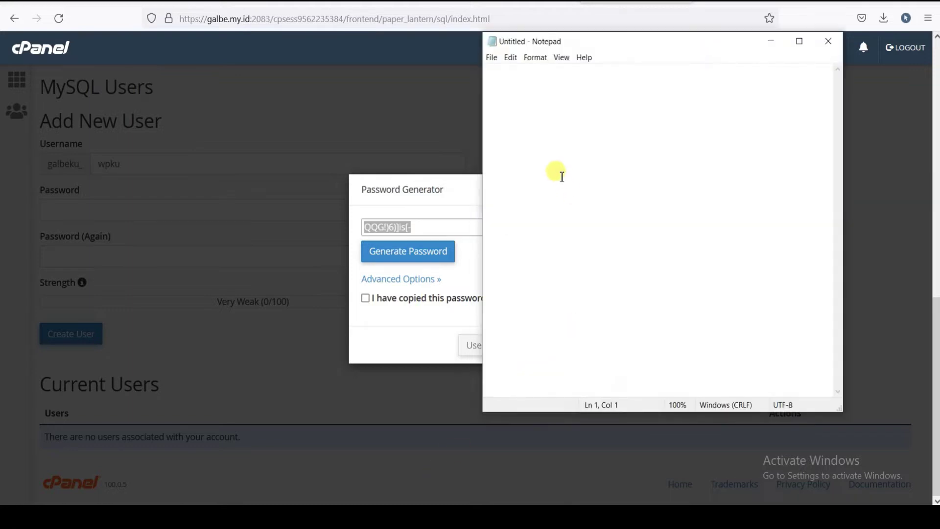
{"action": "key", "text": "ctrl+v"}
{"action": "key", "text": "Return"}
{"action": "key", "text": "Return"}
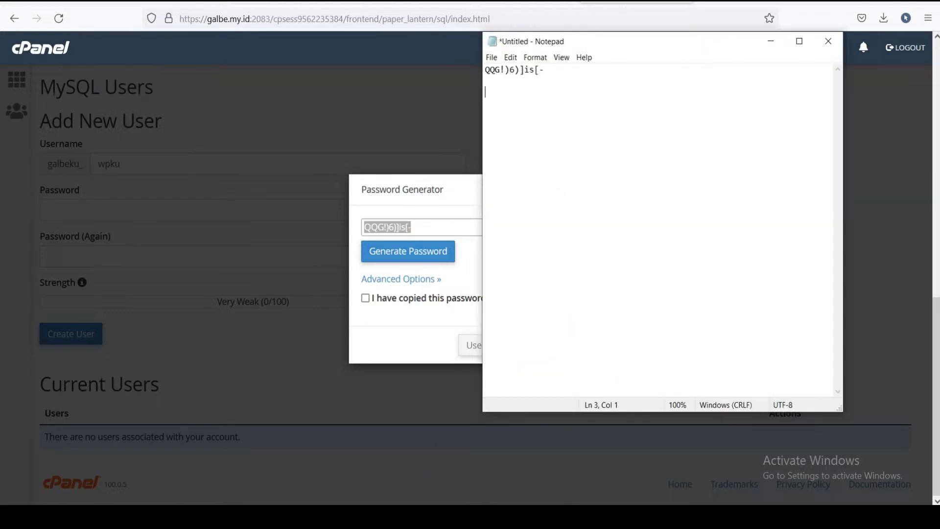
{"action": "left_click", "coordinate": [769, 44]}
{"action": "left_click", "coordinate": [365, 299]}
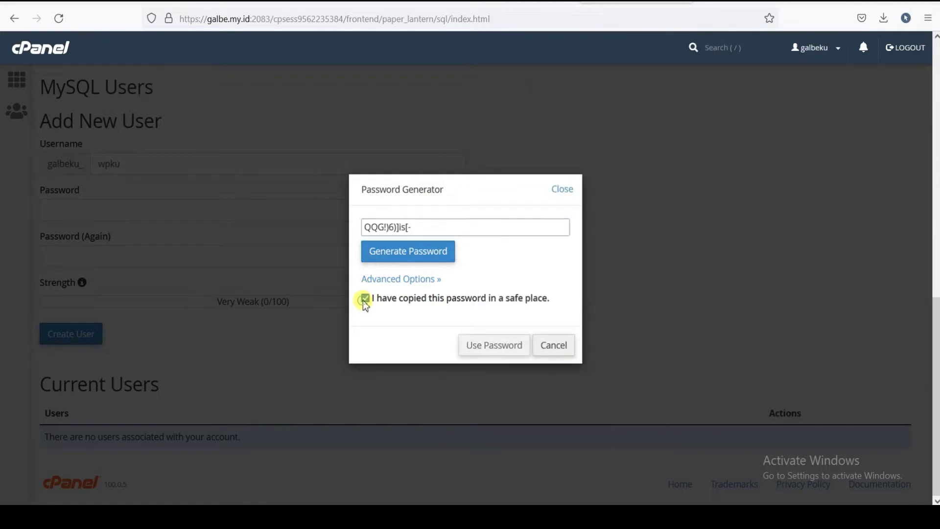
{"action": "left_click", "coordinate": [495, 348]}
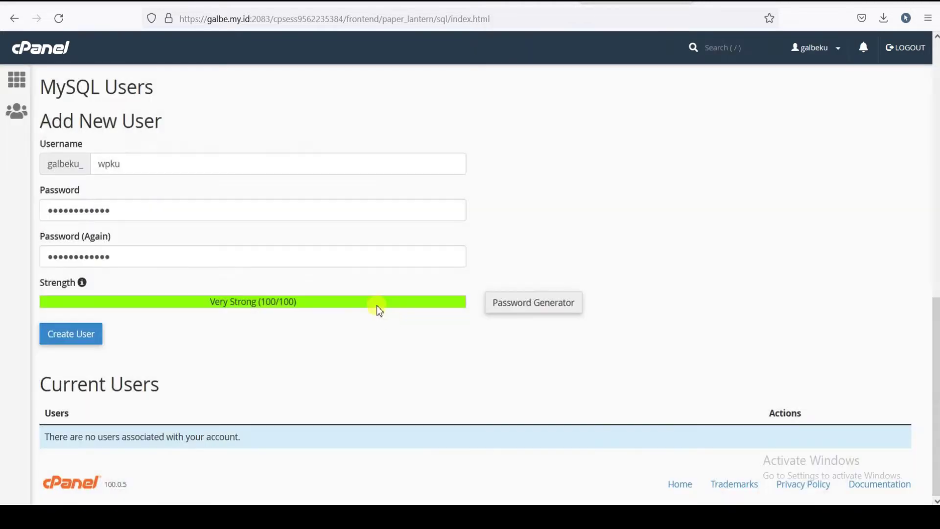
- Create the MySQL user galbeku_wpku, letting the browser store the credentials
{"action": "left_click", "coordinate": [67, 333]}
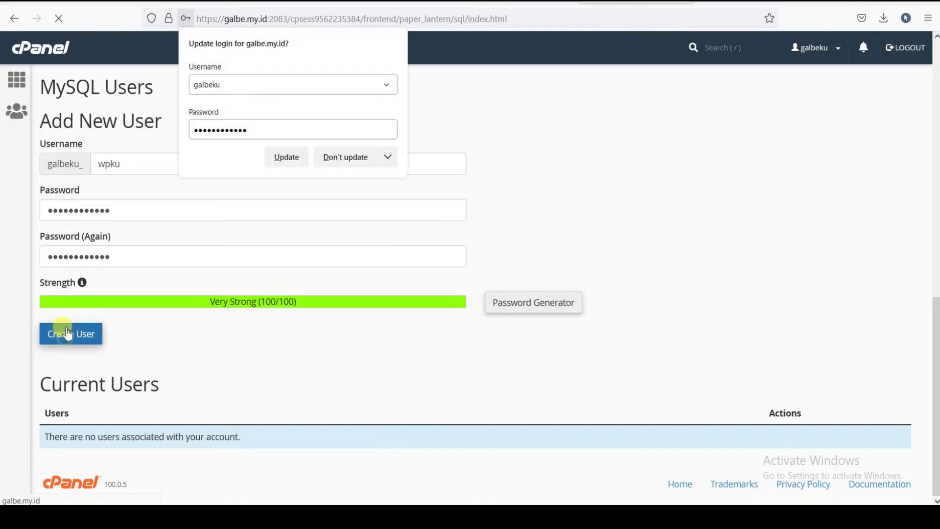
{"action": "left_click", "coordinate": [290, 158]}
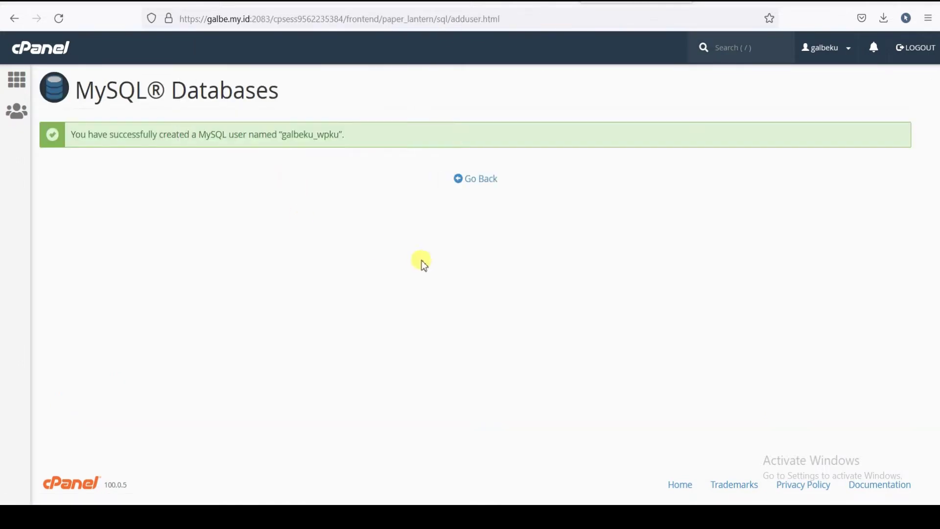
{"action": "left_click", "coordinate": [471, 180]}
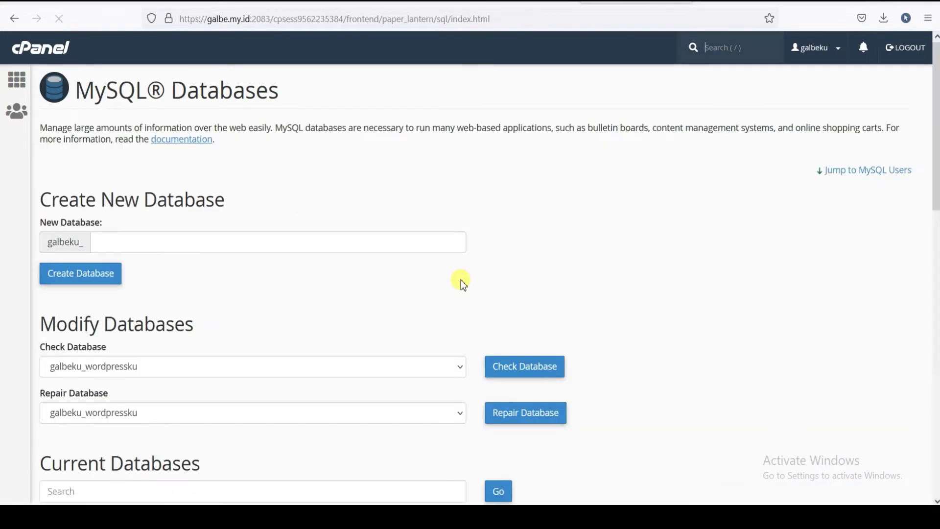
- Add user galbeku_wpku to the galbeku_wordpressku database
{"action": "scroll", "coordinate": [88, 216], "scroll_direction": "down", "scroll_amount": 3}
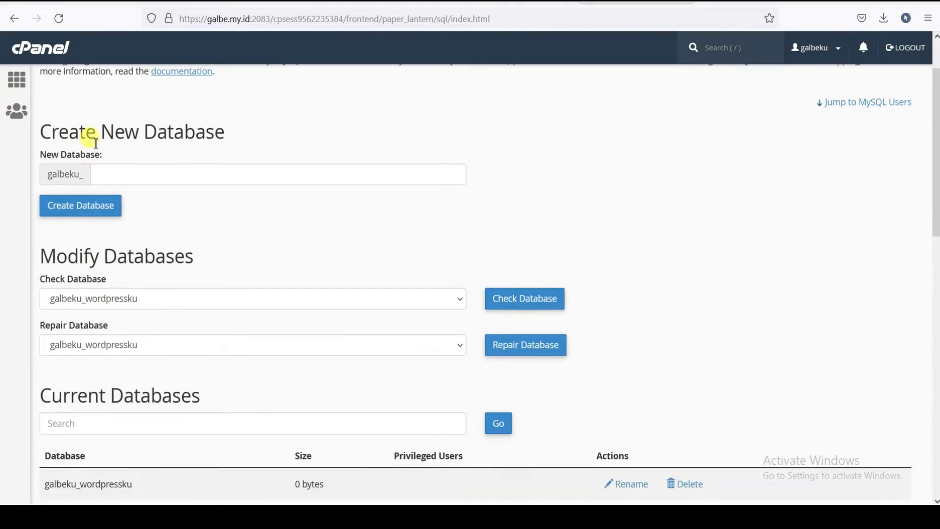
{"action": "scroll", "coordinate": [93, 164], "scroll_direction": "down", "scroll_amount": 3}
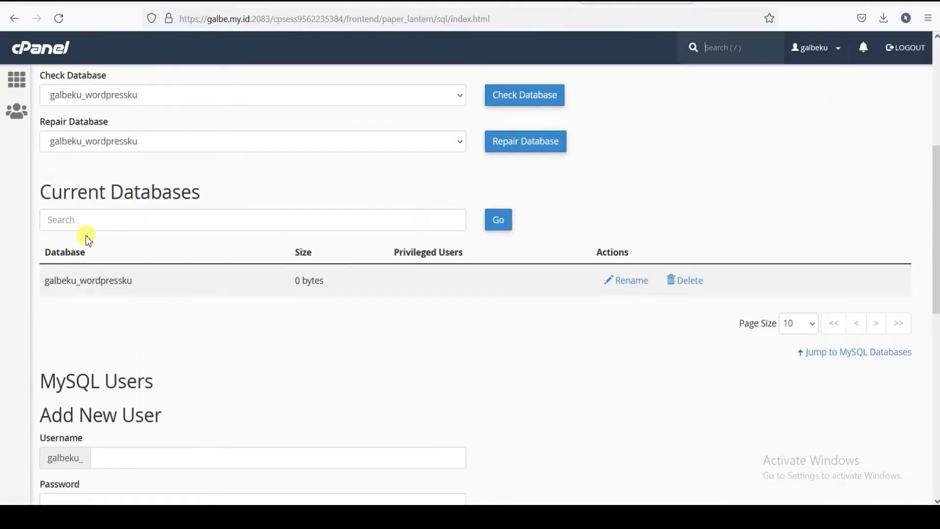
{"action": "scroll", "coordinate": [169, 218], "scroll_direction": "down", "scroll_amount": 2}
{"action": "scroll", "coordinate": [88, 132], "scroll_direction": "down", "scroll_amount": 5}
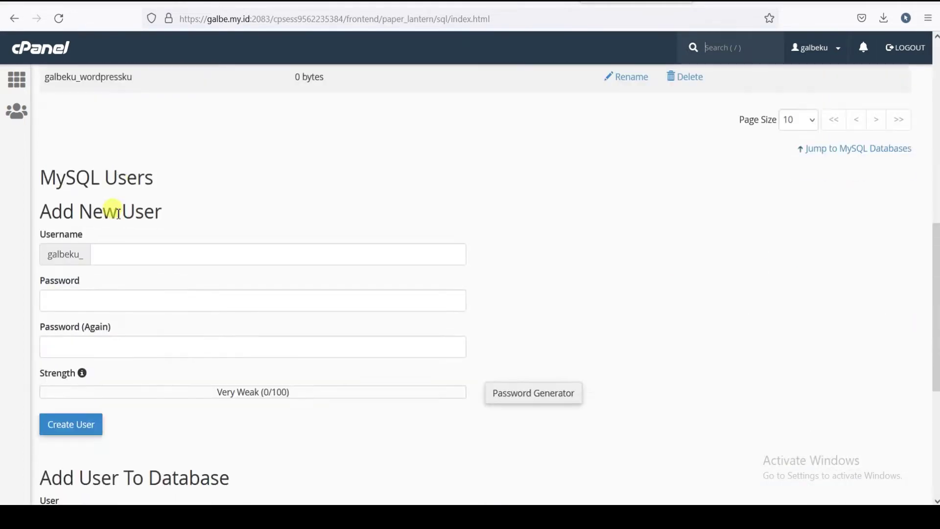
{"action": "scroll", "coordinate": [132, 241], "scroll_direction": "down", "scroll_amount": 3}
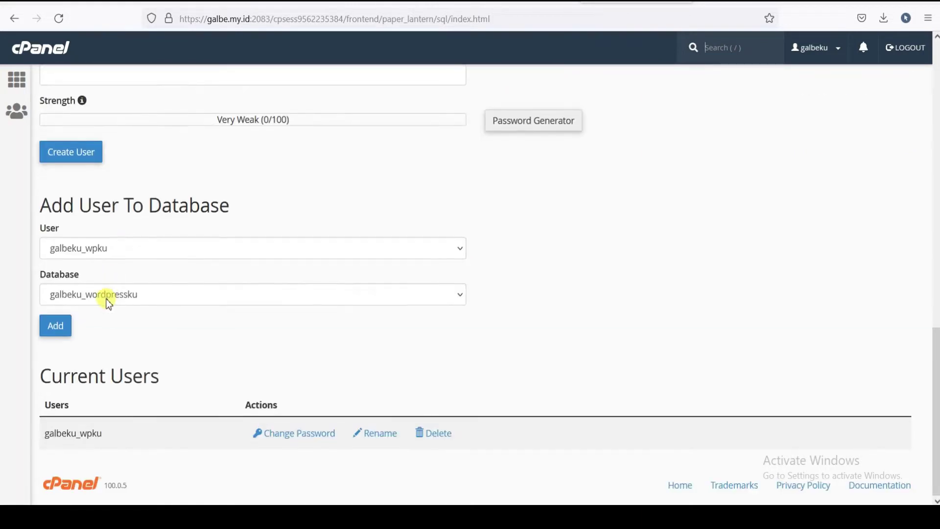
{"action": "left_click", "coordinate": [56, 328]}
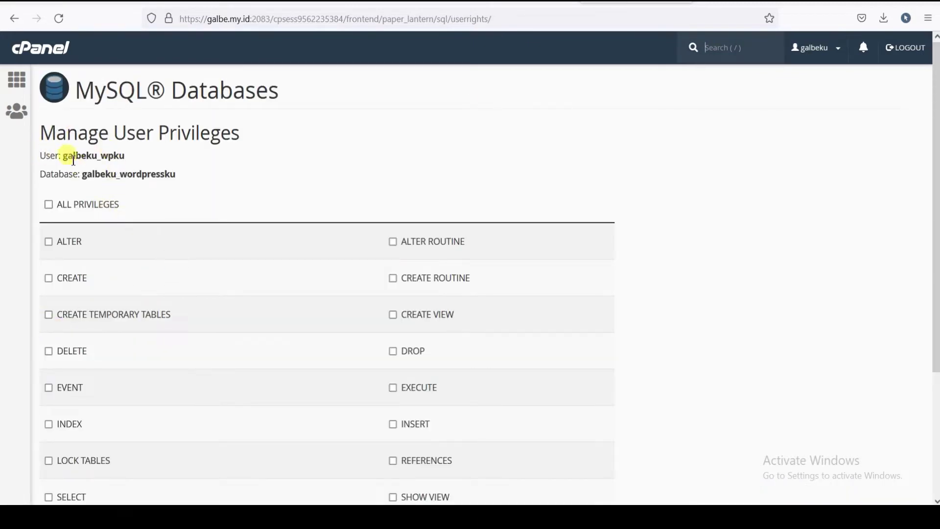
- Grant galbeku_wpku ALL PRIVILEGES on galbeku_wordpressku, copy the user name, and return to WordPress setup
{"action": "left_click_drag", "start_coordinate": [61, 156], "coordinate": [132, 159]}
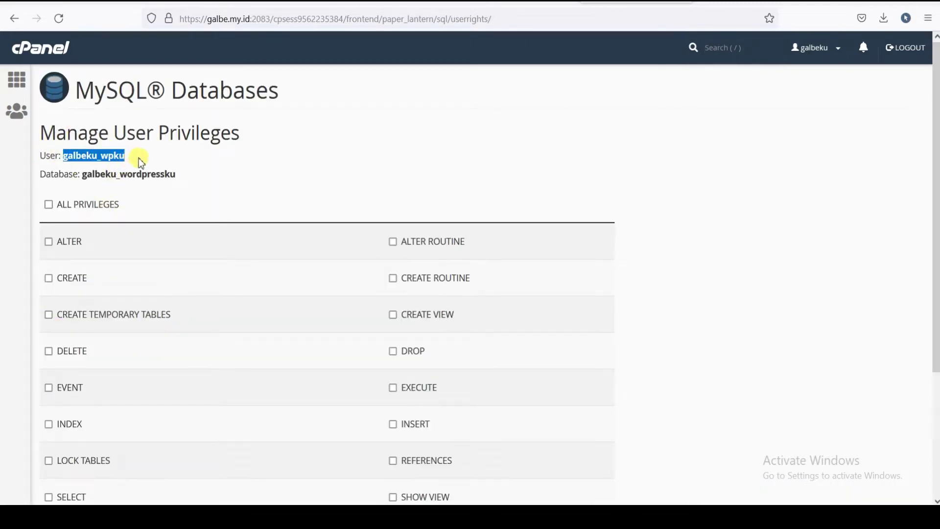
{"action": "left_click", "coordinate": [48, 204]}
{"action": "scroll", "coordinate": [113, 306], "scroll_direction": "down", "scroll_amount": 3}
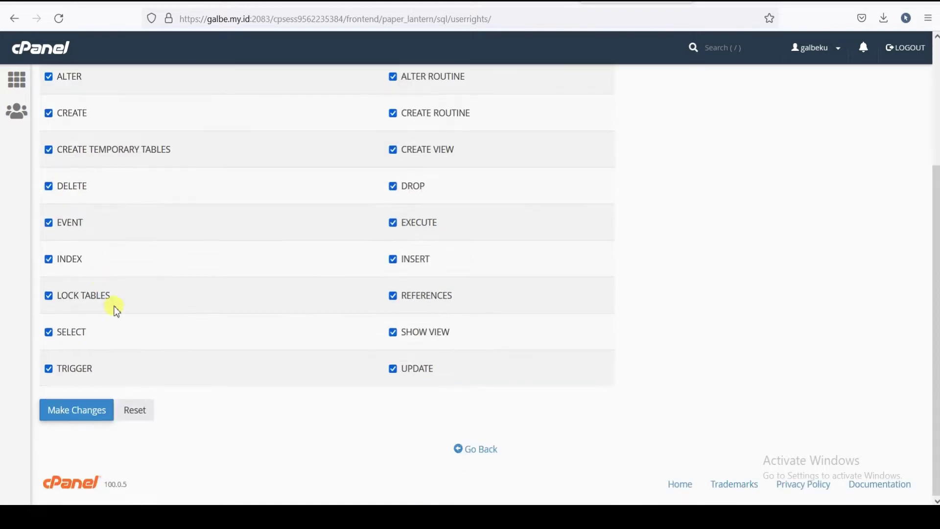
{"action": "left_click", "coordinate": [66, 411]}
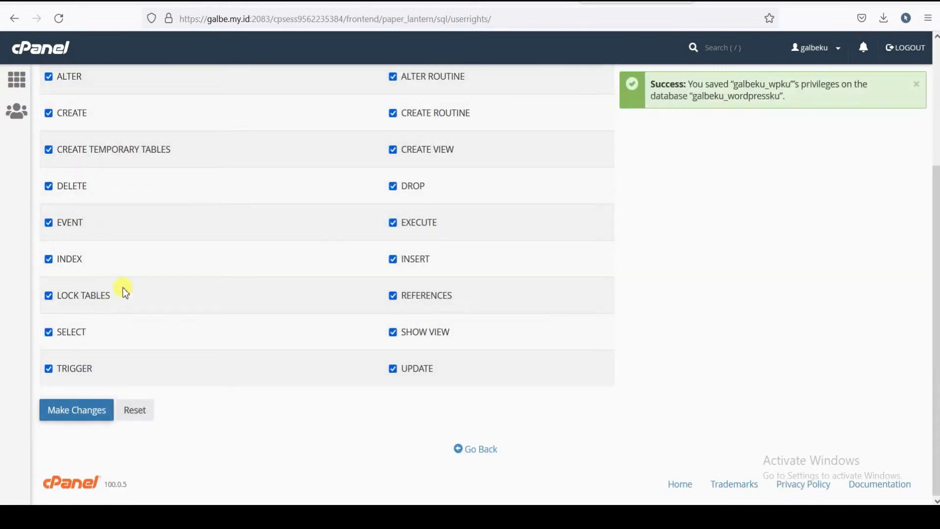
{"action": "scroll", "coordinate": [209, 244], "scroll_direction": "up", "scroll_amount": 3}
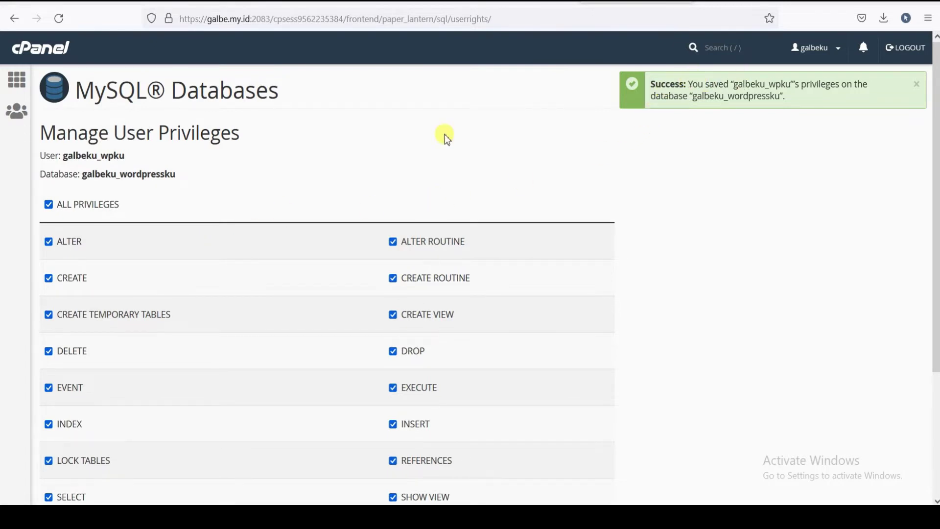
{"action": "left_click_drag", "start_coordinate": [65, 155], "coordinate": [131, 162]}
{"action": "key", "text": "ctrl+c"}
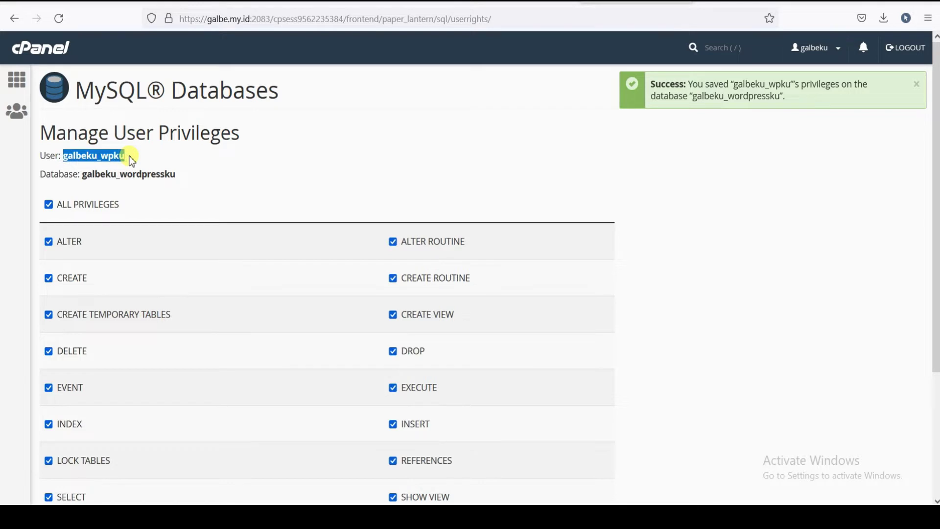
{"action": "left_click", "coordinate": [752, 2]}
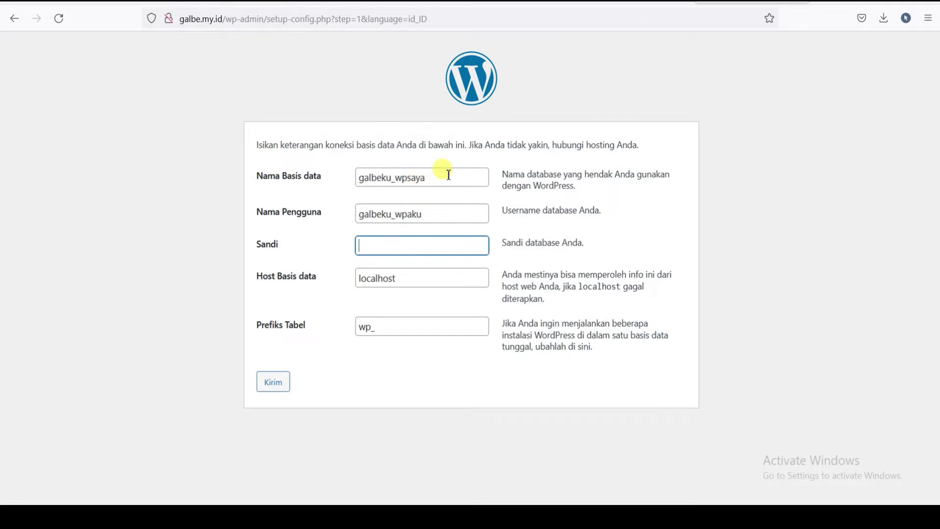
- Replace the setup form's database username with the copied galbeku_wpku
{"action": "left_click_drag", "start_coordinate": [447, 174], "coordinate": [338, 177]}
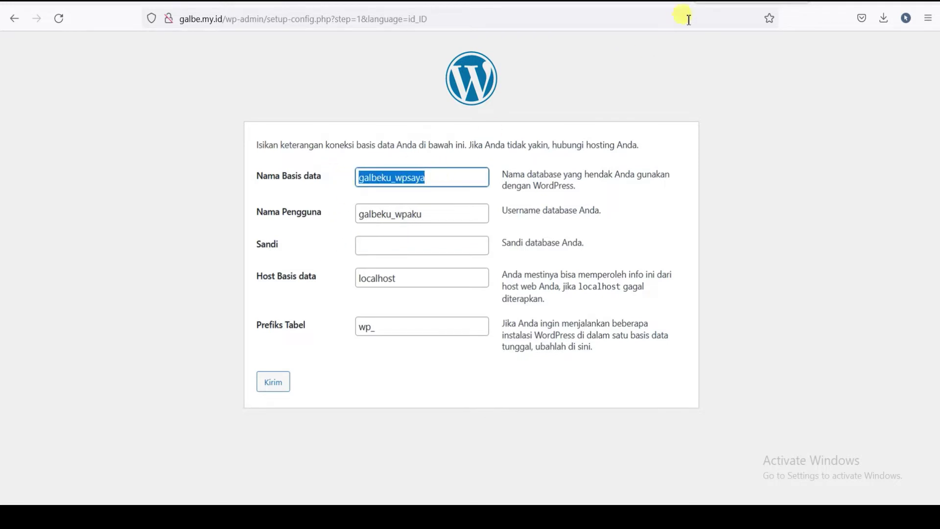
{"action": "left_click", "coordinate": [685, 3]}
{"action": "left_click", "coordinate": [740, 3]}
{"action": "left_click_drag", "start_coordinate": [434, 208], "coordinate": [329, 221]}
{"action": "key", "text": "ctrl+v"}
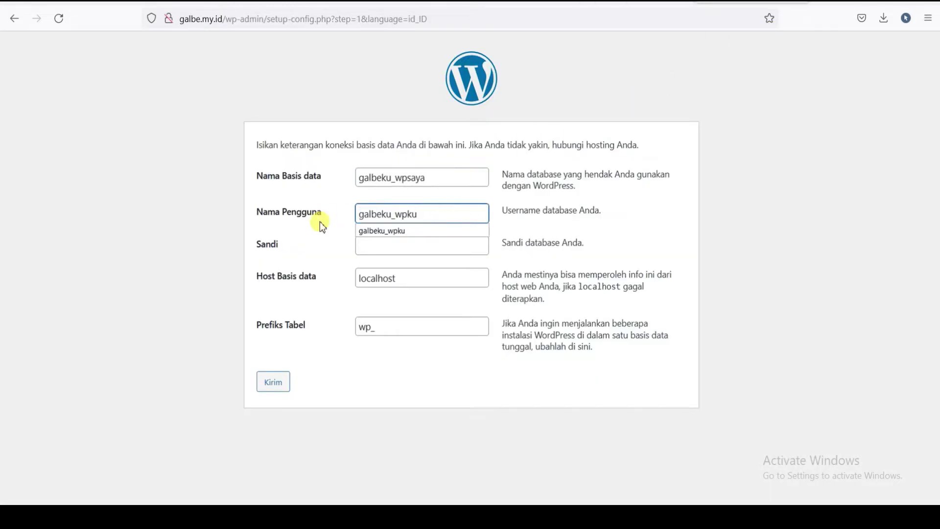
{"action": "left_click", "coordinate": [443, 216]}
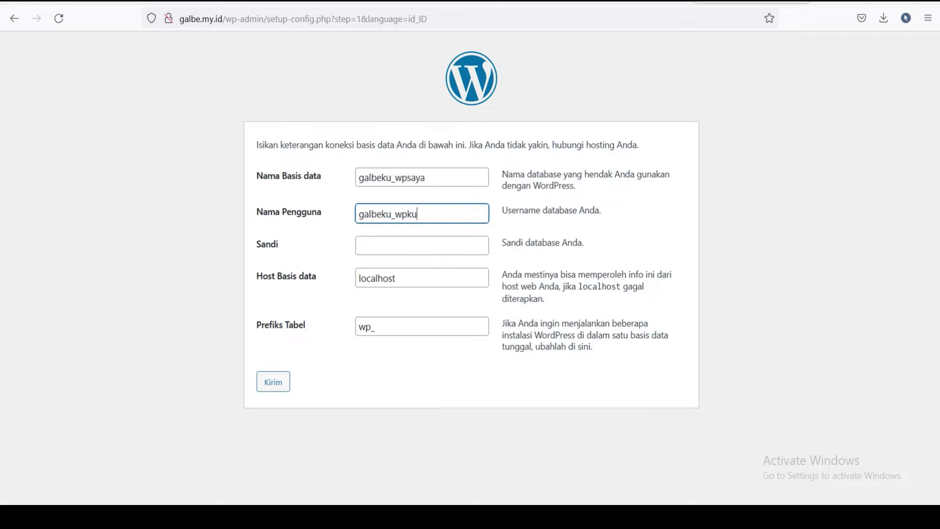
- Copy the database name galbeku_wordpressku from cPanel and return to the setup form
{"action": "left_click", "coordinate": [636, 0]}
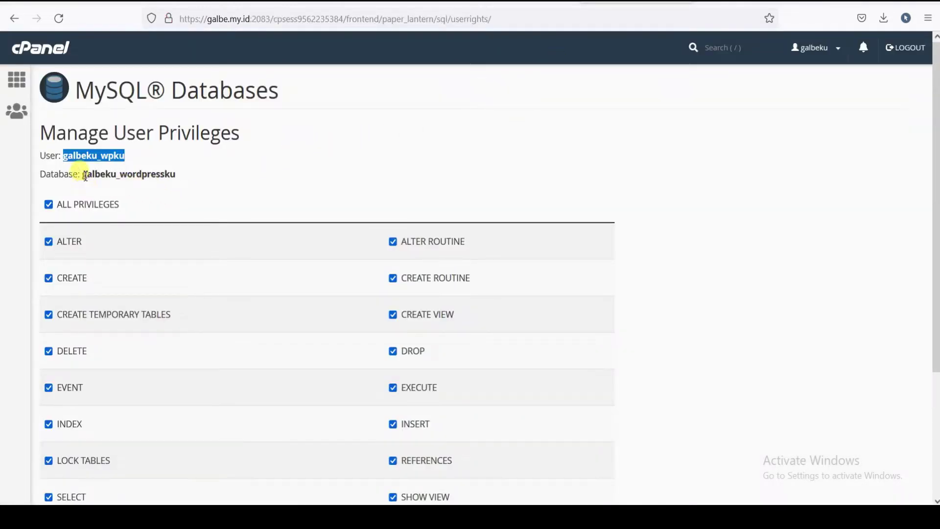
{"action": "left_click_drag", "start_coordinate": [82, 174], "coordinate": [185, 184]}
{"action": "key", "text": "ctrl+c"}
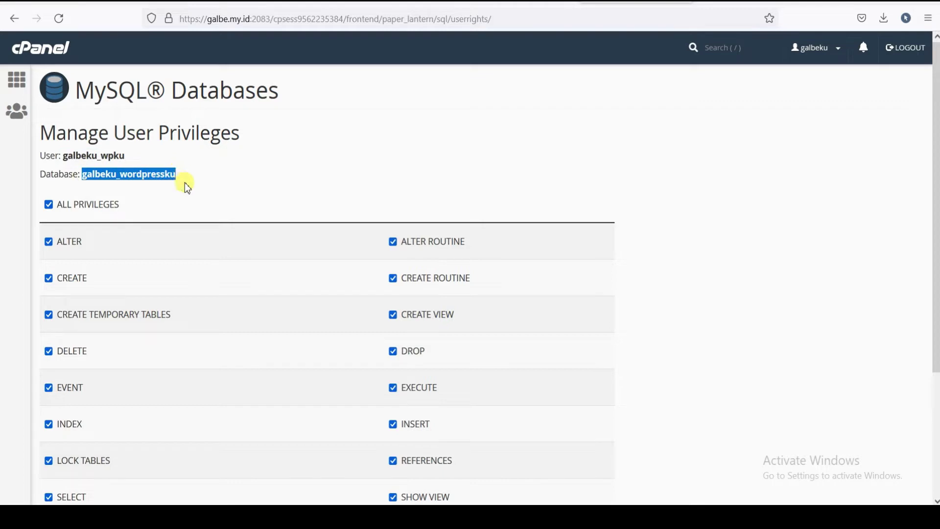
{"action": "left_click", "coordinate": [754, 3]}
- Replace the old value in Nama Basis data with the copied database name
{"action": "double_click", "coordinate": [440, 177]}
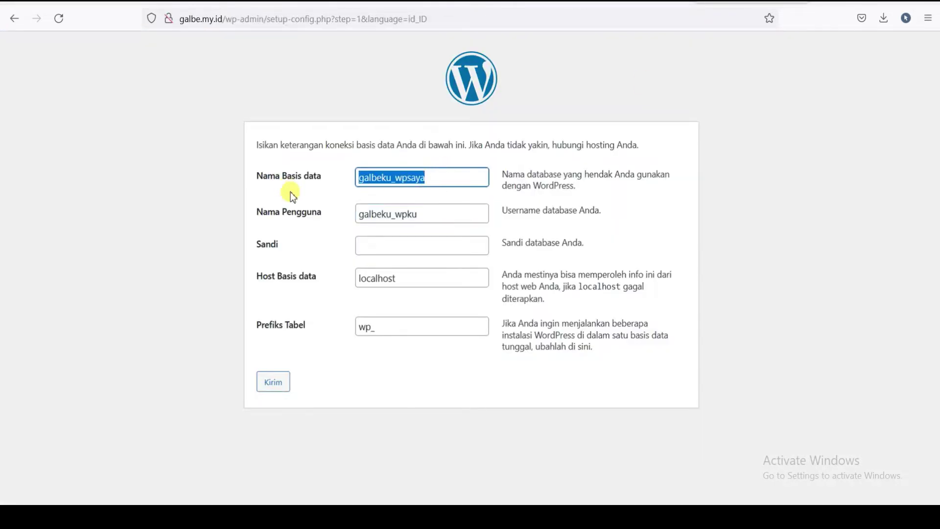
{"action": "key", "text": "ctrl+v"}
{"action": "left_click", "coordinate": [450, 195]}
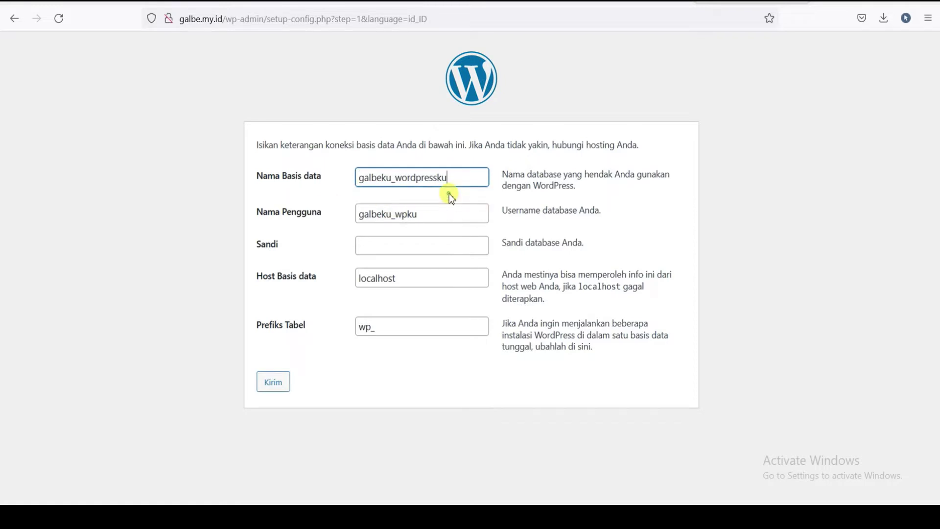
- Copy the saved database password from Notepad into Sandi and submit the connection details
{"action": "left_click", "coordinate": [392, 244]}
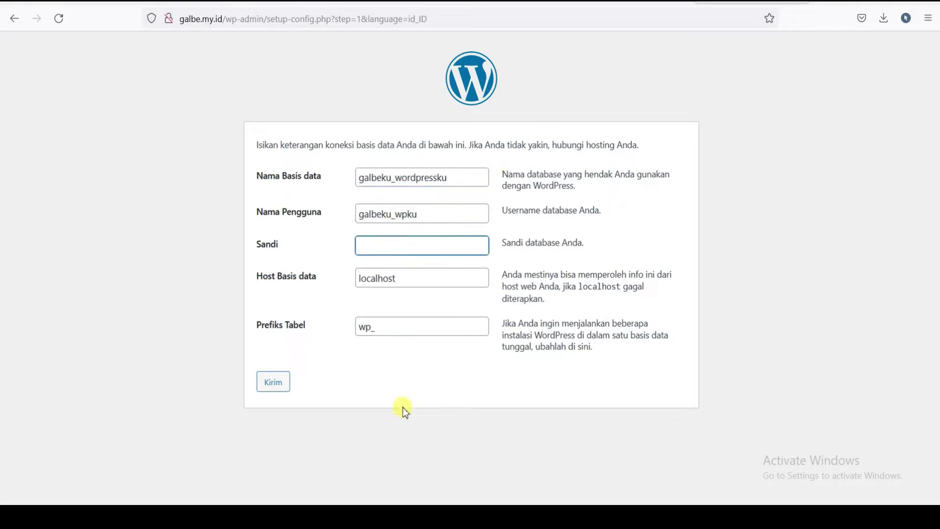
{"action": "key", "text": "alt+Tab"}
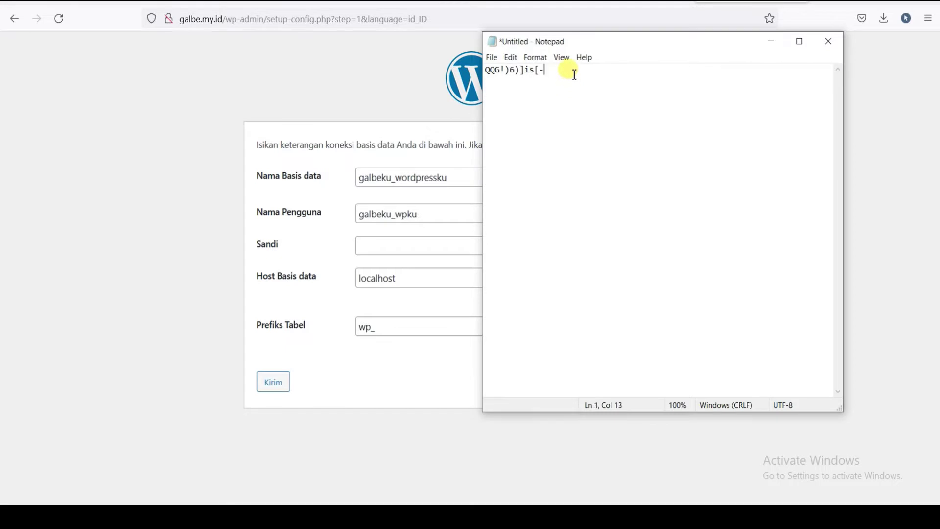
{"action": "left_click_drag", "start_coordinate": [573, 73], "coordinate": [477, 64]}
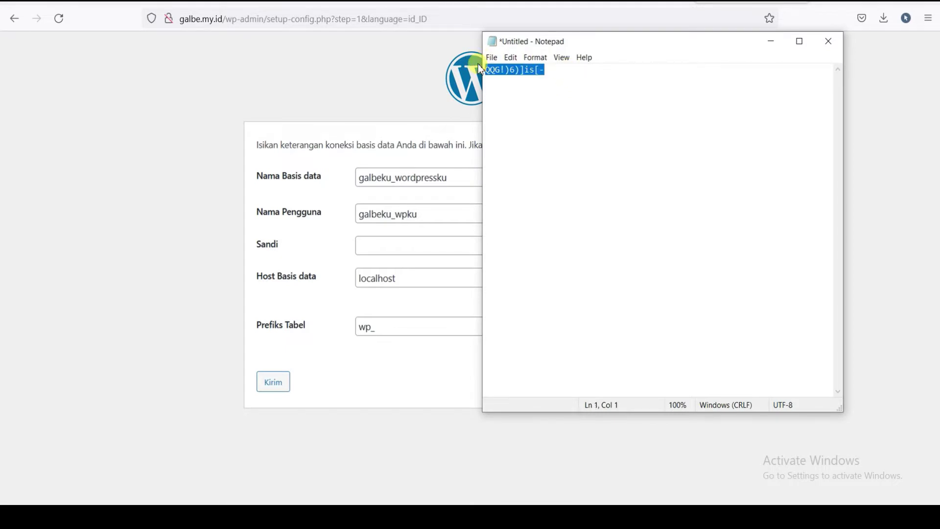
{"action": "right_click", "coordinate": [518, 71]}
{"action": "left_click", "coordinate": [454, 107]}
{"action": "left_click", "coordinate": [772, 42]}
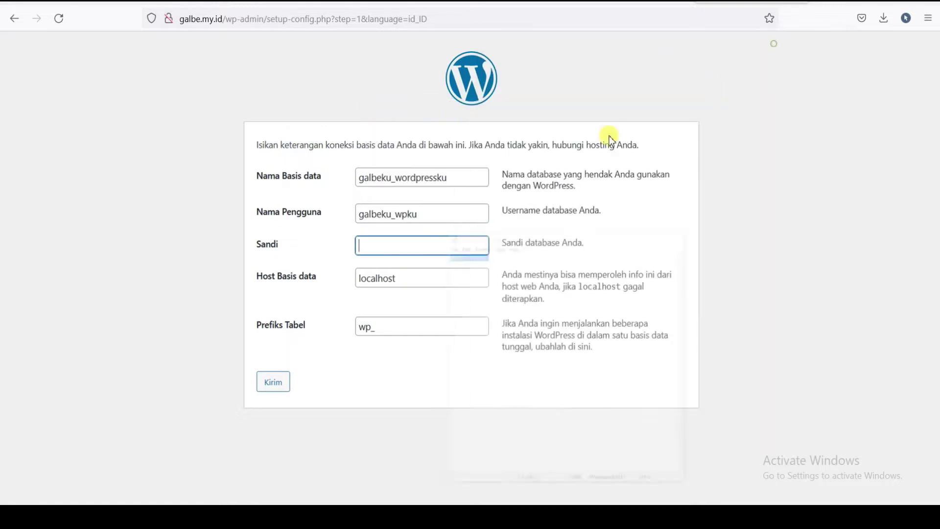
{"action": "right_click", "coordinate": [374, 250]}
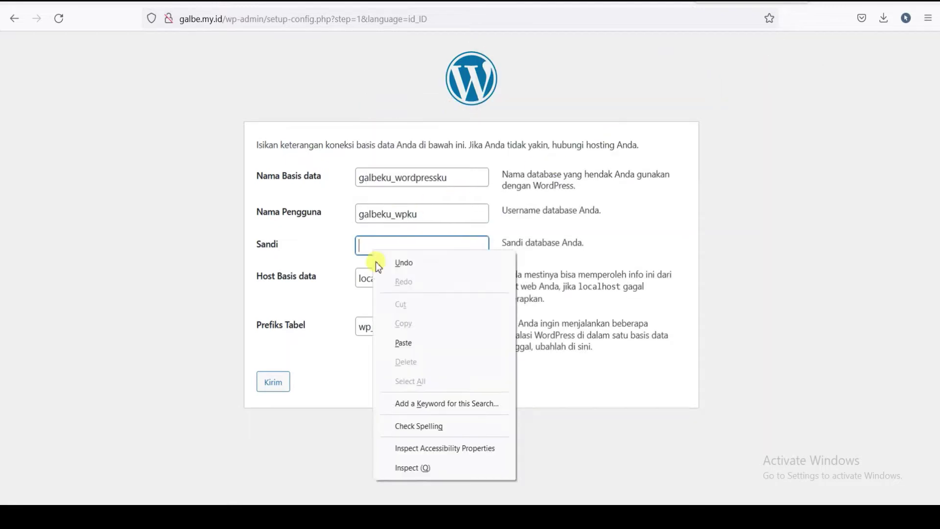
{"action": "left_click", "coordinate": [406, 340]}
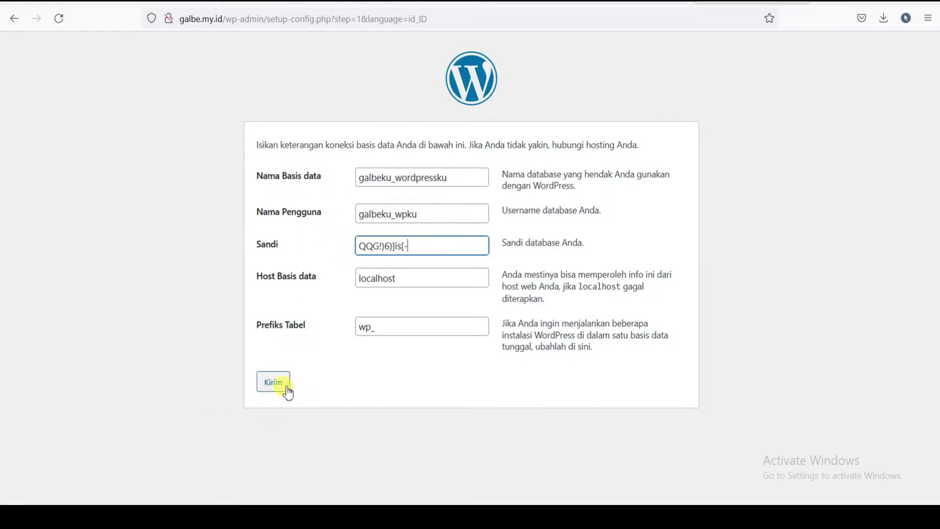
{"action": "left_click", "coordinate": [273, 382]}
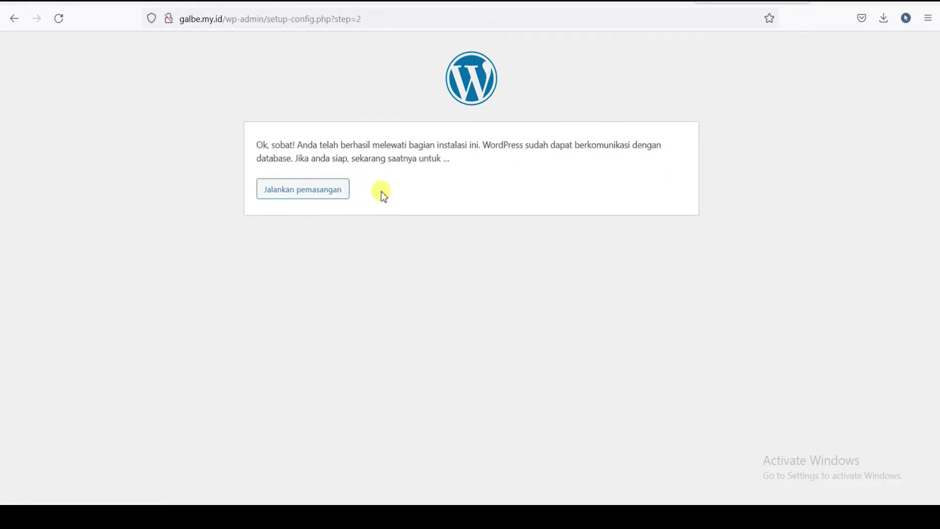
- Start the installation and enter galbe.my.id as the Judul Situs
{"action": "left_click", "coordinate": [300, 194]}
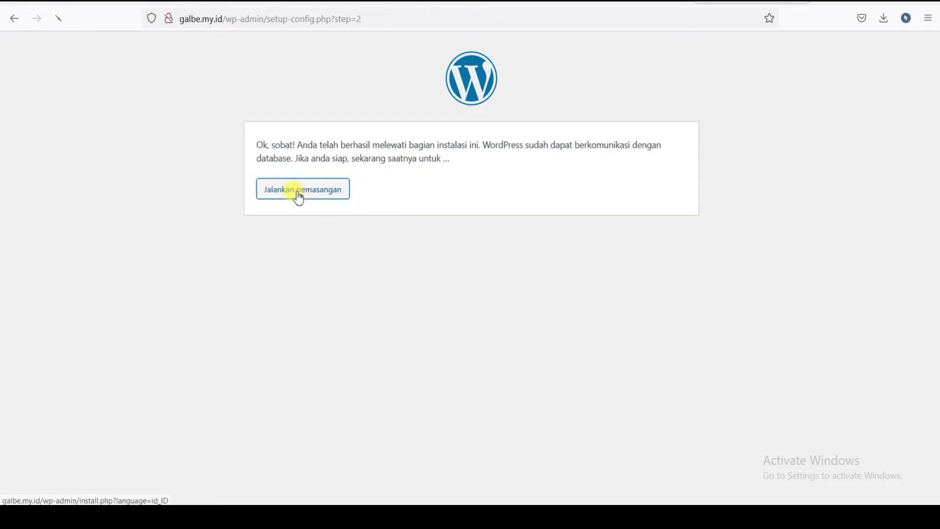
{"action": "scroll", "coordinate": [645, 255], "scroll_direction": "down", "scroll_amount": 2}
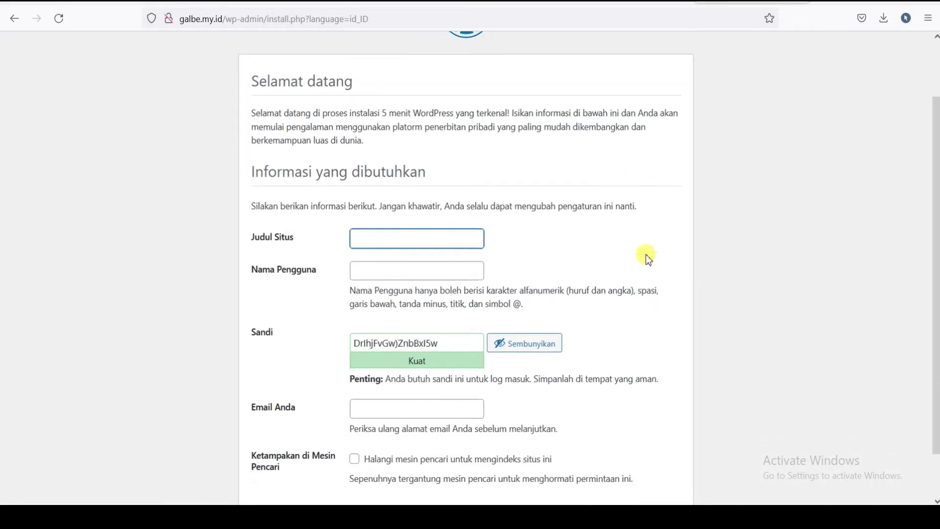
{"action": "scroll", "coordinate": [651, 216], "scroll_direction": "down", "scroll_amount": 1}
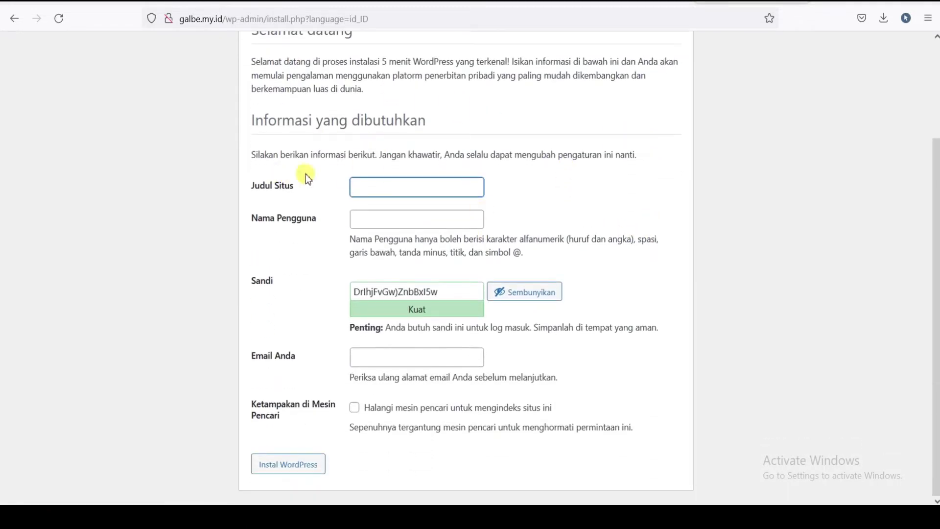
{"action": "scroll", "coordinate": [434, 199], "scroll_direction": "up", "scroll_amount": 3}
{"action": "scroll", "coordinate": [331, 167], "scroll_direction": "down", "scroll_amount": 2}
{"action": "scroll", "coordinate": [365, 157], "scroll_direction": "down", "scroll_amount": 1}
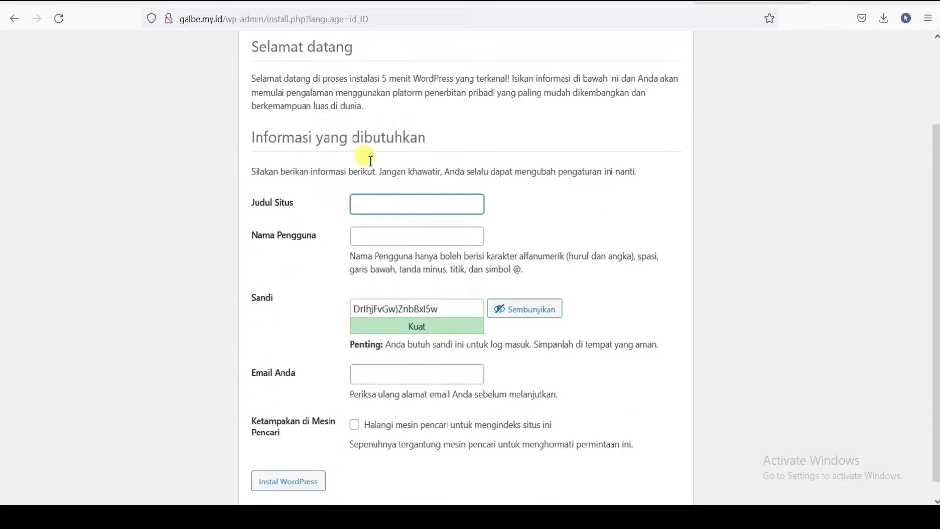
{"action": "scroll", "coordinate": [479, 145], "scroll_direction": "up", "scroll_amount": 2}
{"action": "scroll", "coordinate": [388, 181], "scroll_direction": "down", "scroll_amount": 3}
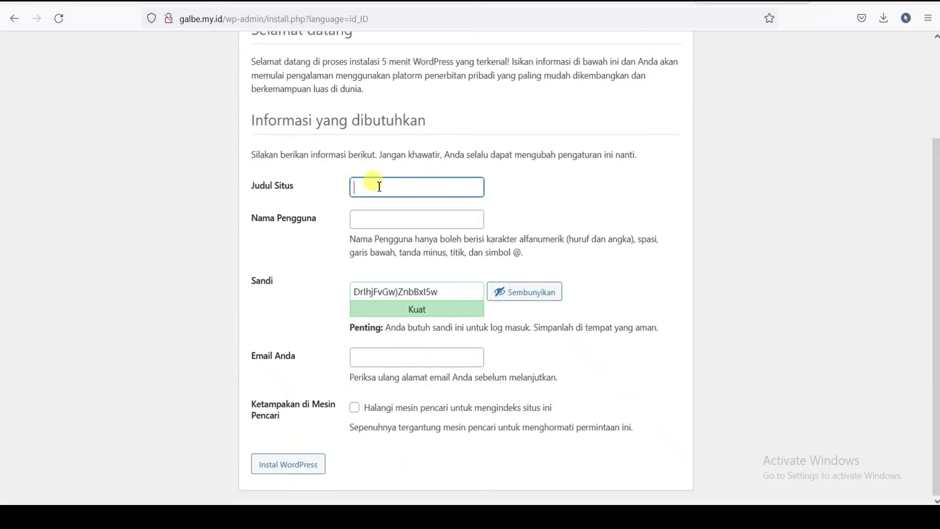
{"action": "left_click", "coordinate": [379, 187]}
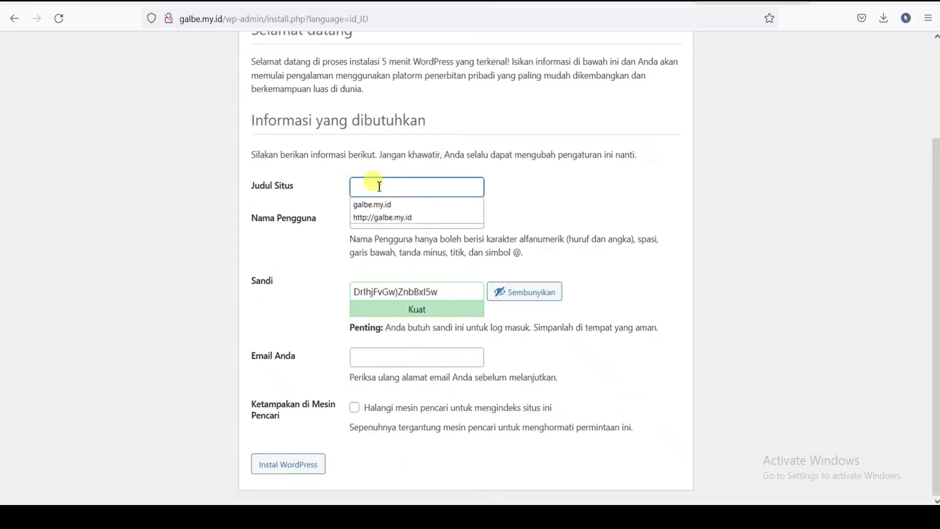
{"action": "type", "text": "galbe.my.id"}
{"action": "left_click", "coordinate": [469, 185]}
- Enter an admin username, replace the generated Sandi with a weak password, and confirm it
{"action": "left_click", "coordinate": [433, 220]}
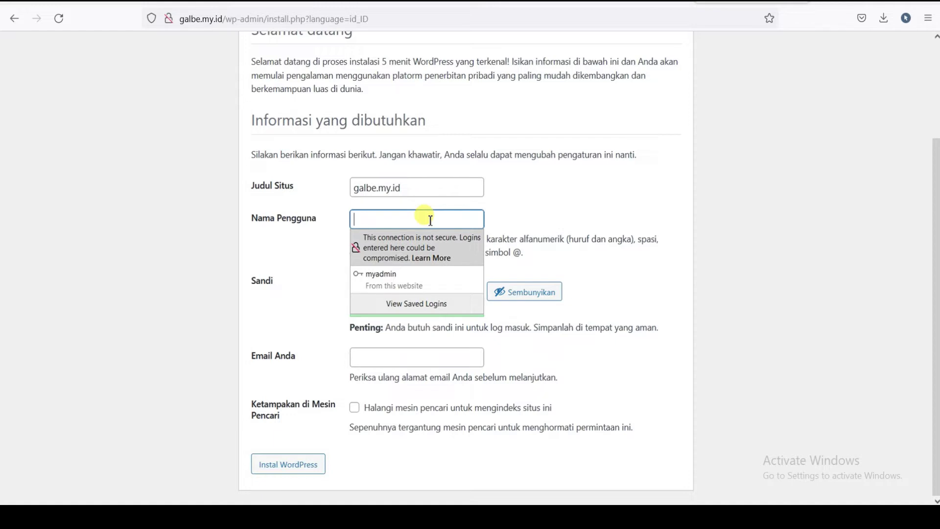
{"action": "type", "text": "myadmin"}
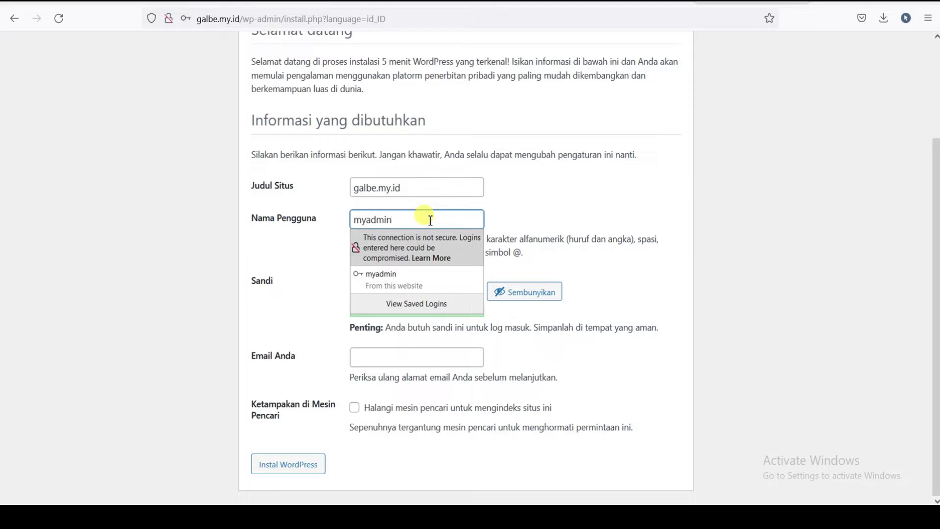
{"action": "left_click", "coordinate": [501, 203]}
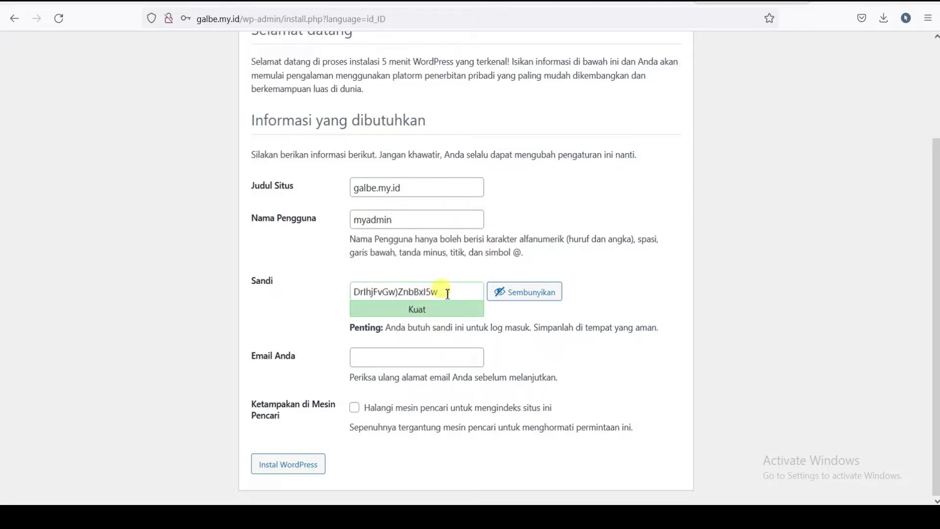
{"action": "left_click_drag", "start_coordinate": [447, 293], "coordinate": [345, 296]}
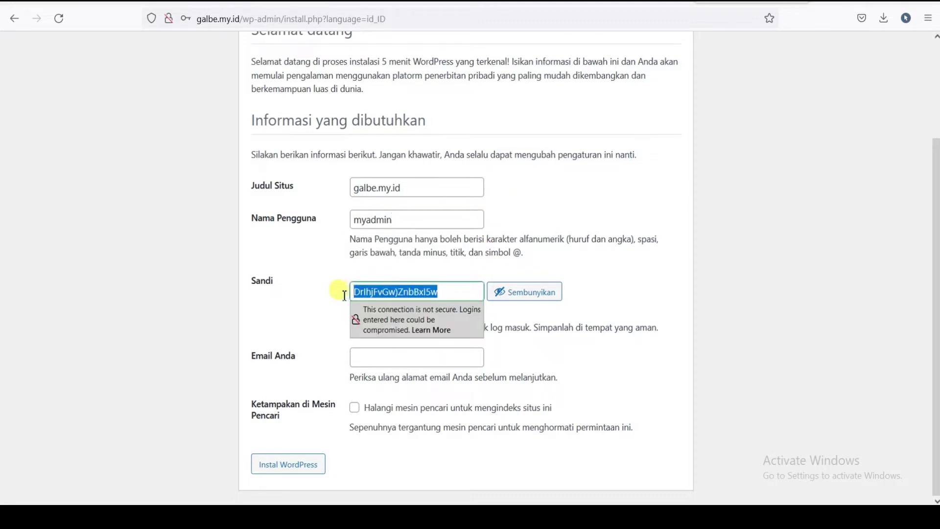
{"action": "type", "text": "1"}
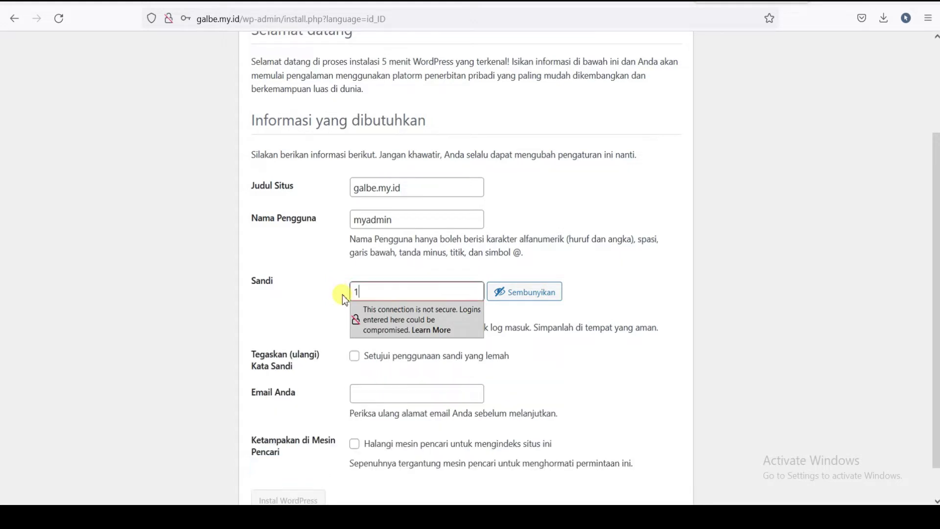
{"action": "type", "text": "23456"}
{"action": "left_click", "coordinate": [354, 357]}
- Fill in the admin e-mail address in Email Anda
{"action": "scroll", "coordinate": [413, 362], "scroll_direction": "down", "scroll_amount": 1}
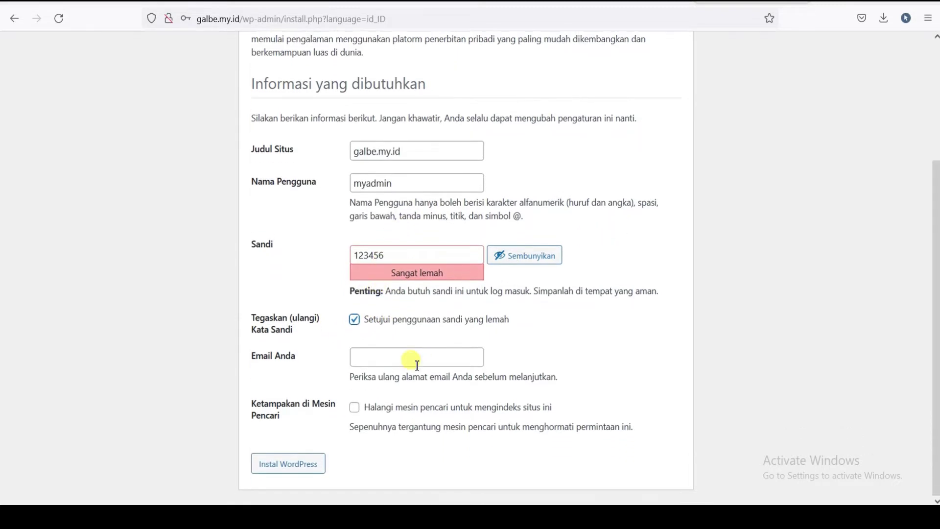
{"action": "left_click", "coordinate": [388, 356]}
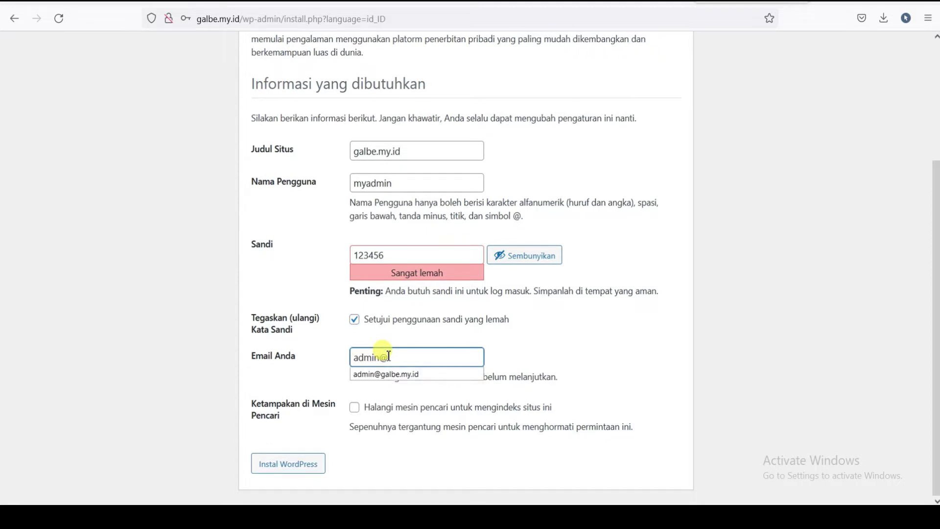
{"action": "left_click", "coordinate": [566, 335]}
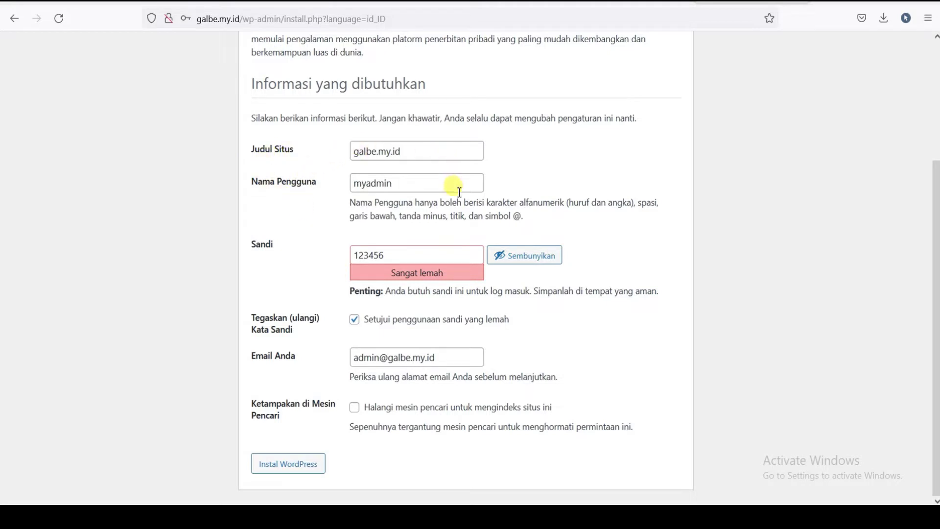
{"action": "scroll", "coordinate": [932, 159], "scroll_direction": "up", "scroll_amount": 2}
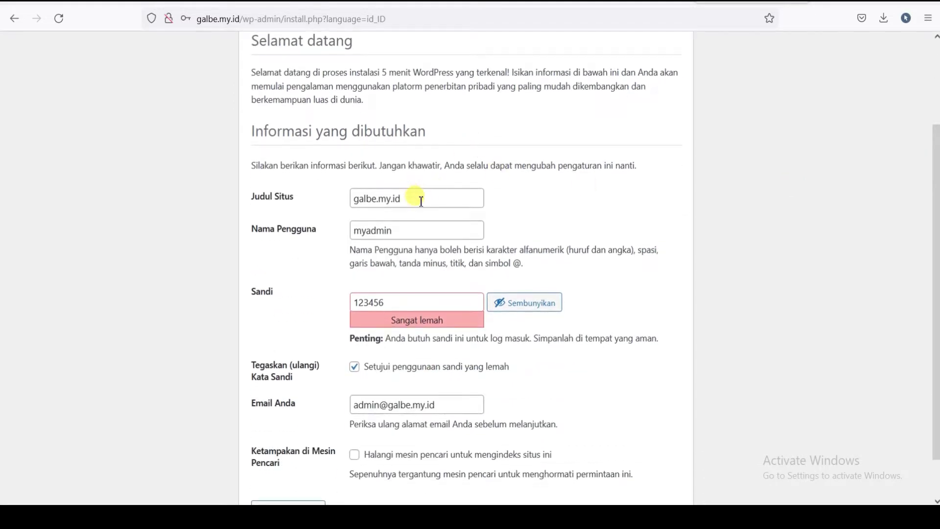
- Copy the admin username from the form onto a new line in the Notepad note
{"action": "left_click_drag", "start_coordinate": [418, 200], "coordinate": [364, 199]}
{"action": "left_click", "coordinate": [383, 233]}
{"action": "double_click", "coordinate": [404, 233]}
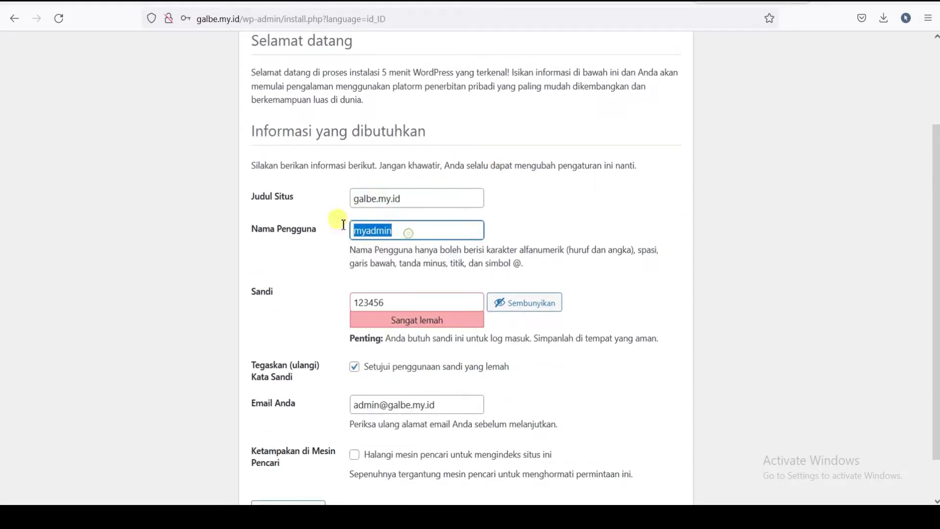
{"action": "right_click", "coordinate": [372, 233]}
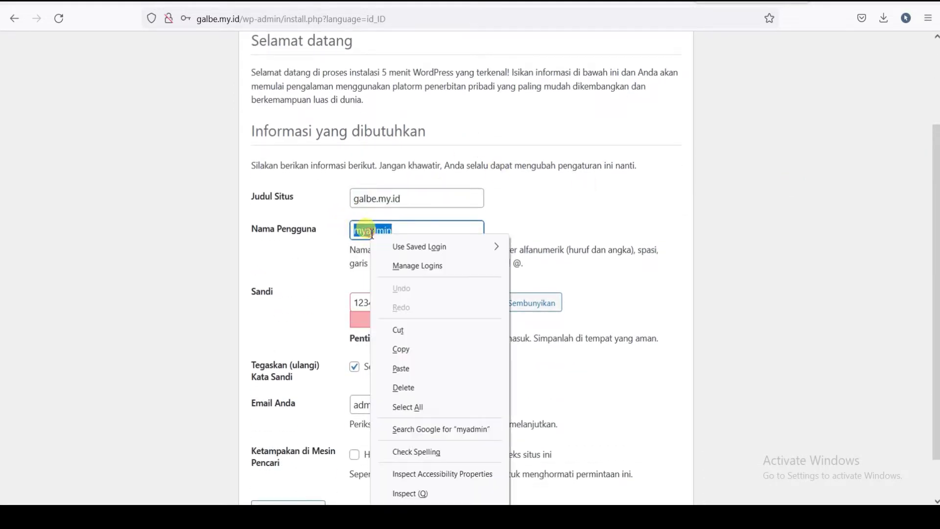
{"action": "left_click", "coordinate": [404, 350]}
{"action": "key", "text": "alt+Tab"}
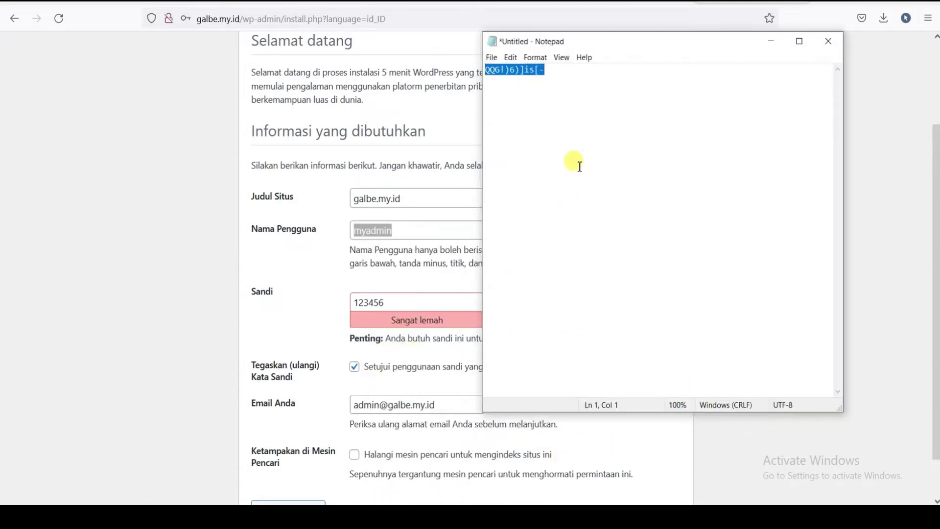
{"action": "left_click", "coordinate": [569, 78]}
{"action": "key", "text": "Return"}
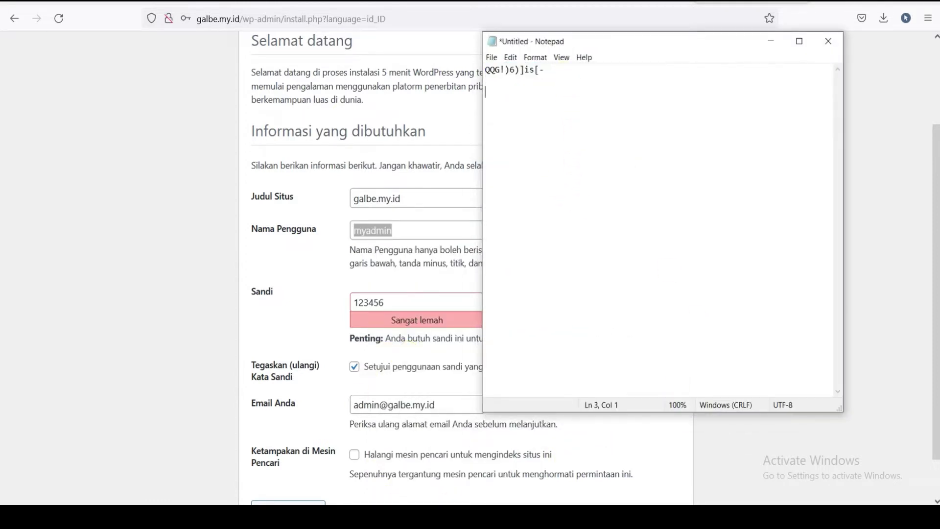
{"action": "key", "text": "ctrl+v"}
- Add the admin password below the username in Notepad, then minimize Notepad
{"action": "double_click", "coordinate": [352, 306]}
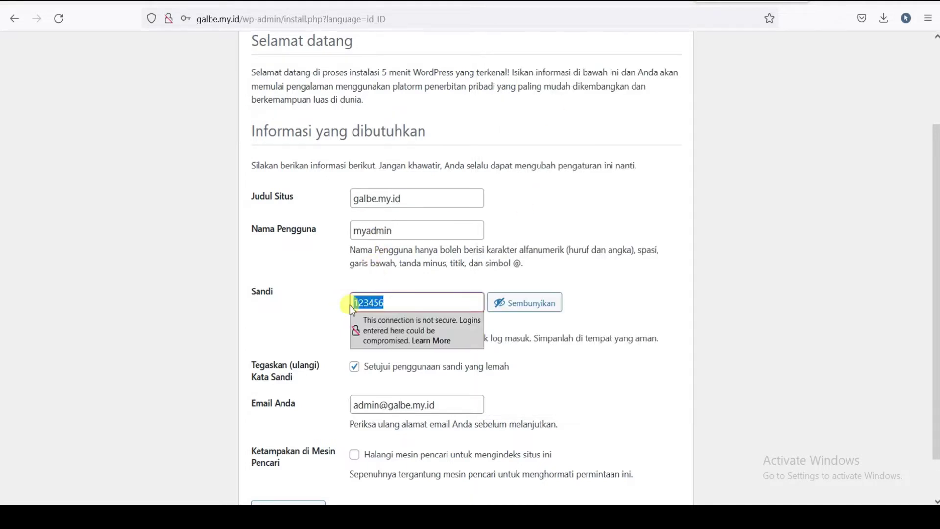
{"action": "right_click", "coordinate": [363, 303]}
{"action": "left_click", "coordinate": [414, 142]}
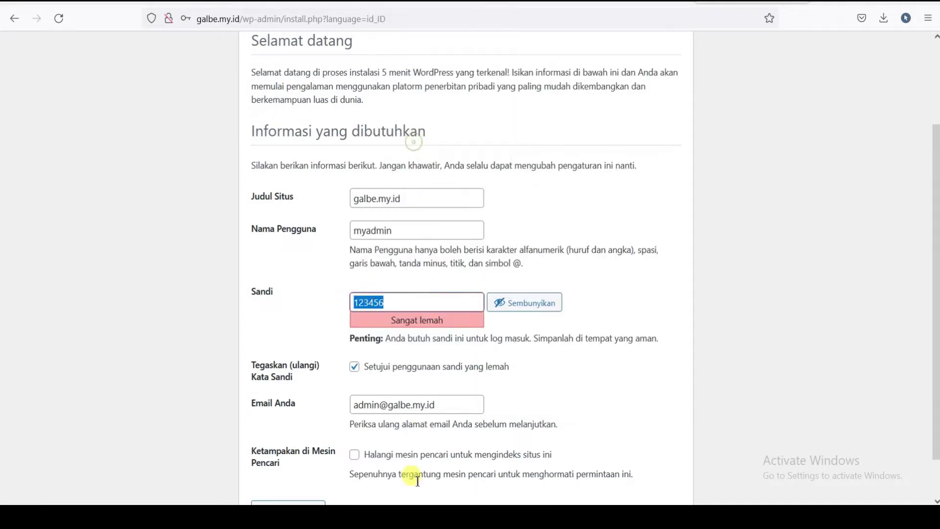
{"action": "key", "text": "alt+Tab"}
{"action": "key", "text": "ctrl+v"}
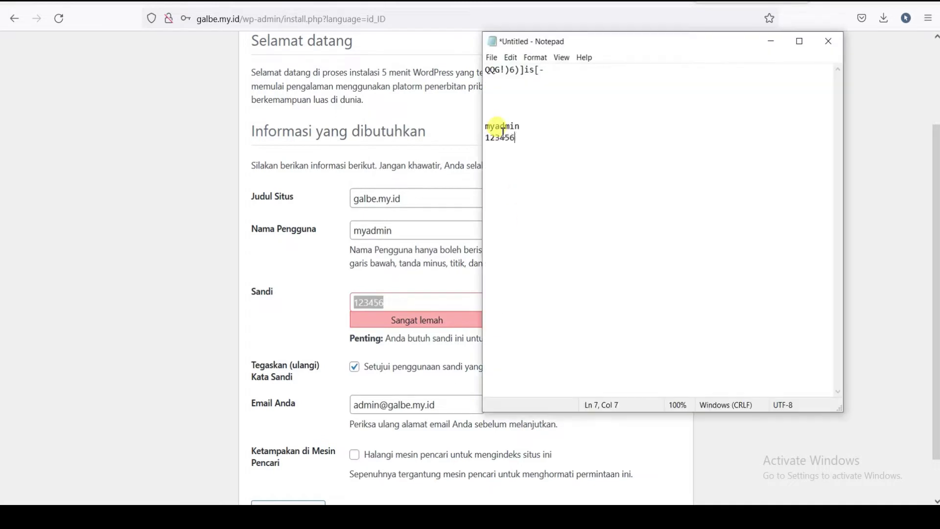
{"action": "key", "text": "Return"}
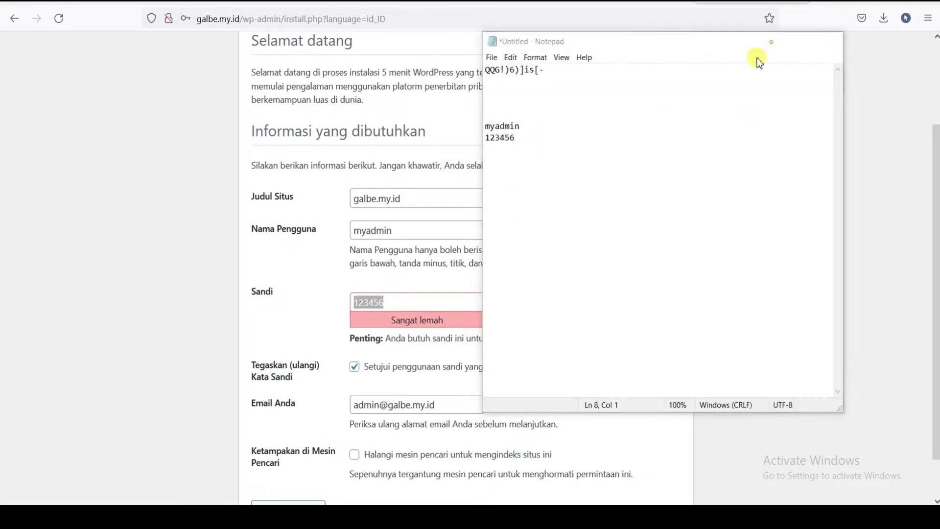
{"action": "left_click", "coordinate": [771, 41]}
{"action": "scroll", "coordinate": [214, 409], "scroll_direction": "down", "scroll_amount": 2}
{"action": "left_click", "coordinate": [299, 469]}
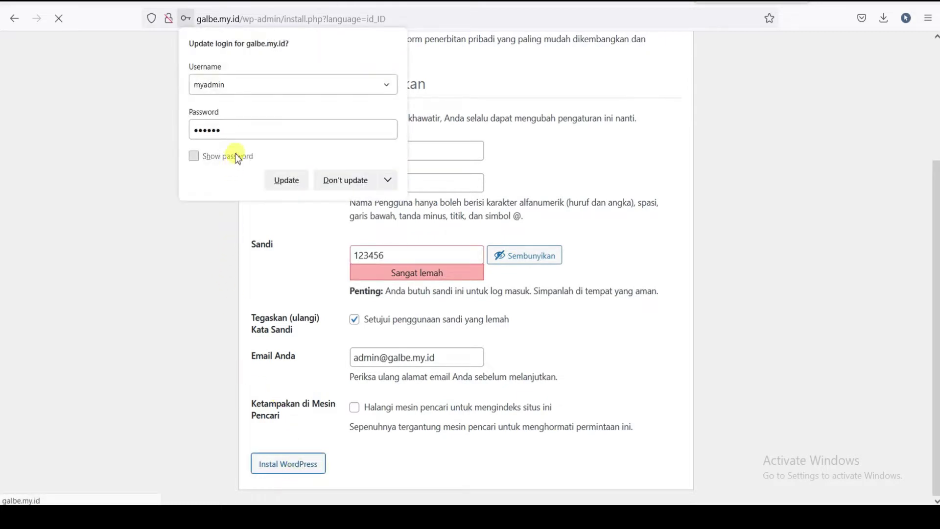
- Dismiss Firefox's save-login prompt and go from the Berhasil! page to the WordPress login page
{"action": "left_click", "coordinate": [239, 158]}
{"action": "left_click", "coordinate": [281, 182]}
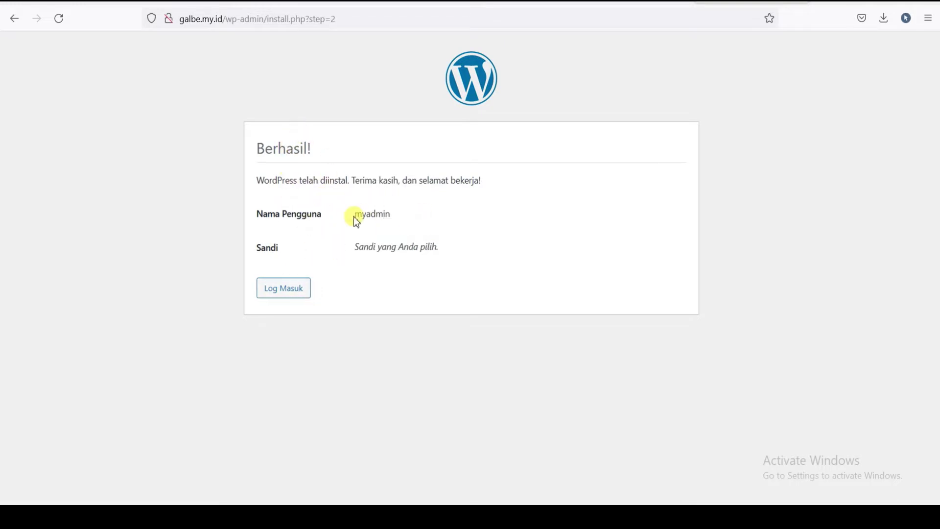
{"action": "left_click", "coordinate": [288, 288]}
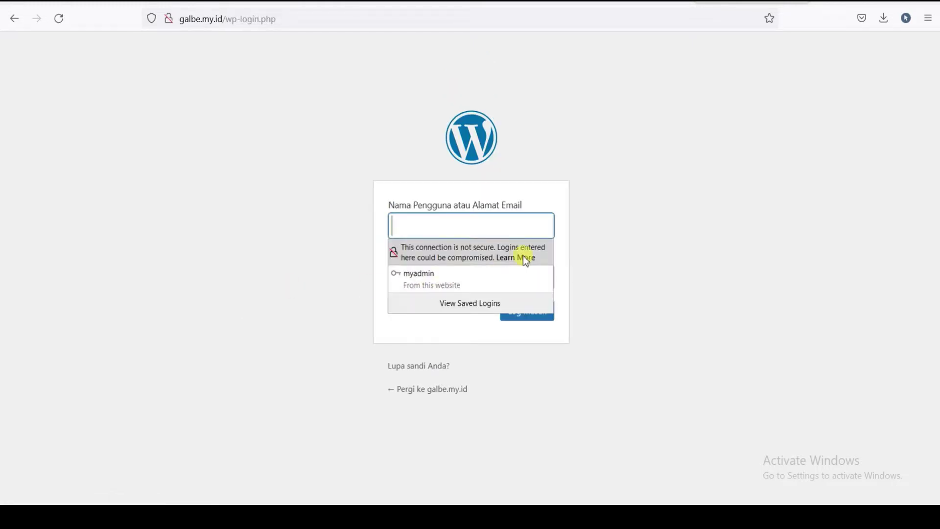
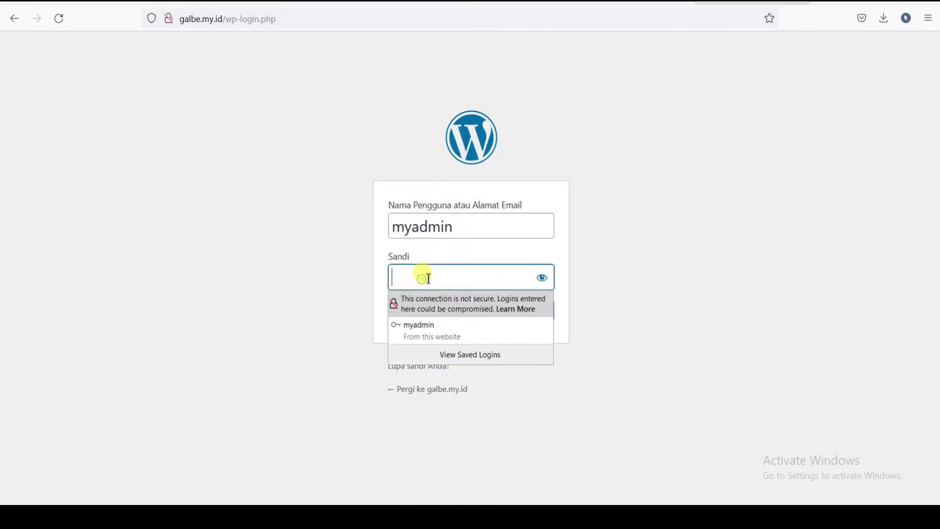
- Log in to the galbe.my.id WordPress admin with the pasted saved password and Ingat Saya ticked
{"action": "right_click", "coordinate": [434, 274]}
{"action": "left_click", "coordinate": [453, 428]}
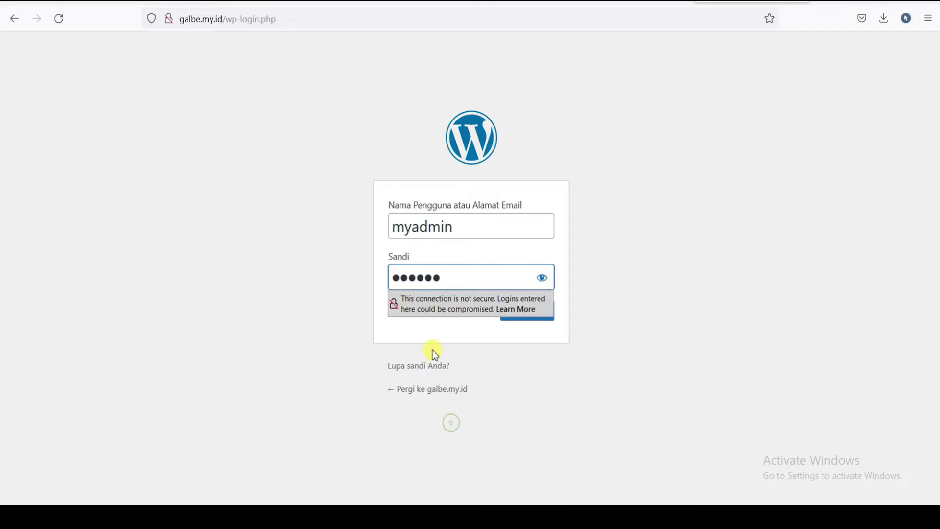
{"action": "left_click", "coordinate": [393, 308]}
{"action": "left_click", "coordinate": [538, 316]}
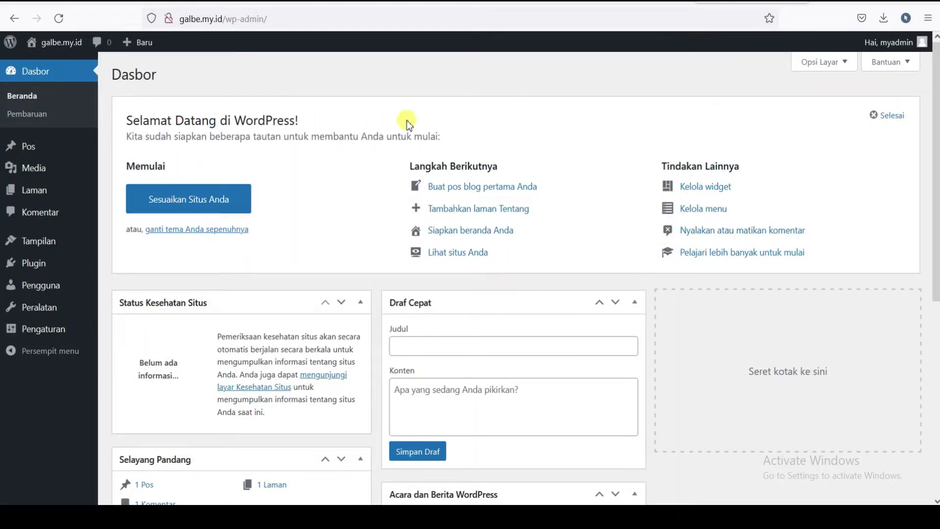
- Visit the site's public front page via Kunjungi Situs and scroll through the Halo dunia! post
{"action": "mouse_move", "coordinate": [49, 43]}
{"action": "left_click", "coordinate": [47, 74]}
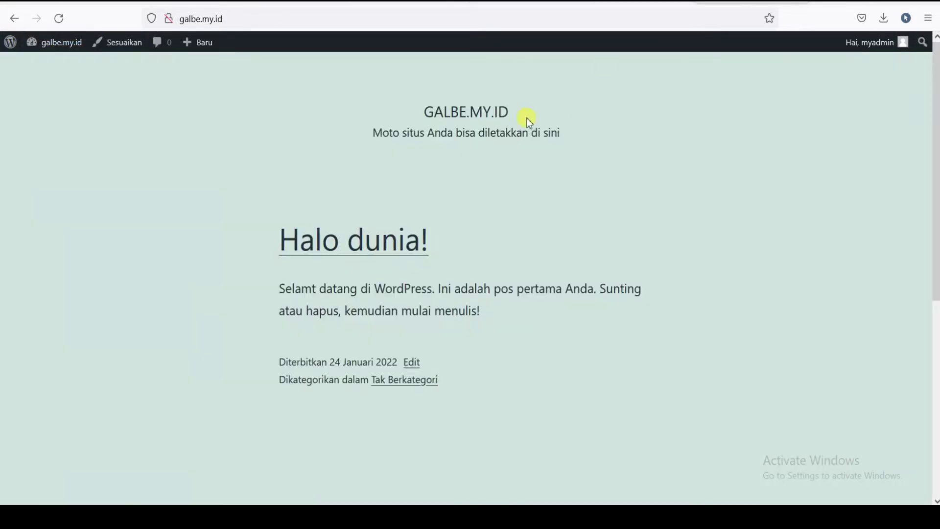
{"action": "scroll", "coordinate": [616, 153], "scroll_direction": "down", "scroll_amount": 6}
{"action": "scroll", "coordinate": [611, 171], "scroll_direction": "up", "scroll_amount": 6}
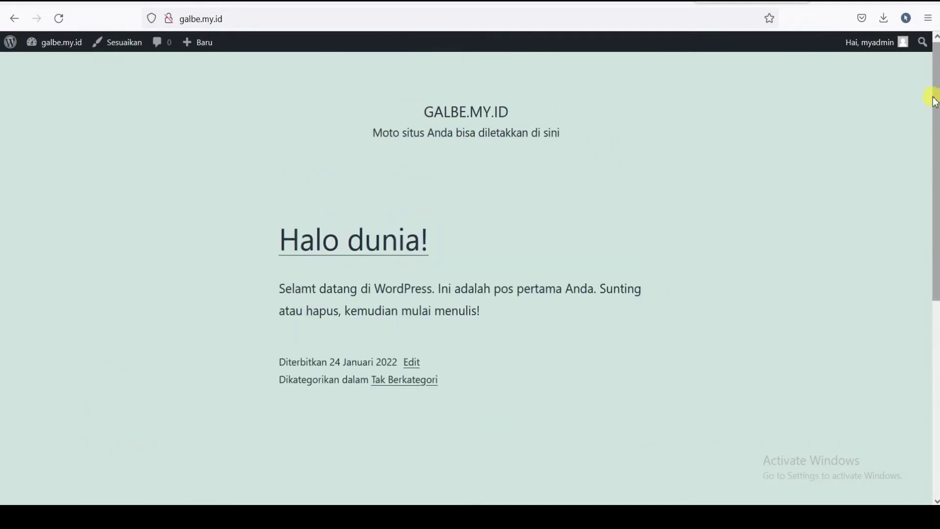
{"action": "mouse_move", "coordinate": [936, 86]}
{"action": "left_mouse_down"}
{"action": "mouse_move", "coordinate": [936, 281]}
{"action": "mouse_move", "coordinate": [934, 84]}
{"action": "left_mouse_up"}
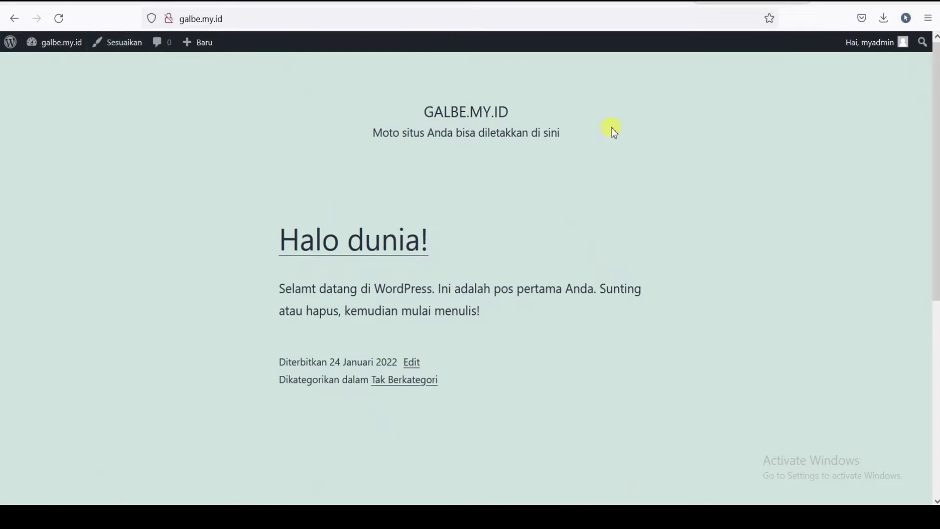
{"action": "scroll", "coordinate": [397, 198], "scroll_direction": "down", "scroll_amount": 6}
{"action": "scroll", "coordinate": [545, 185], "scroll_direction": "up", "scroll_amount": 6}
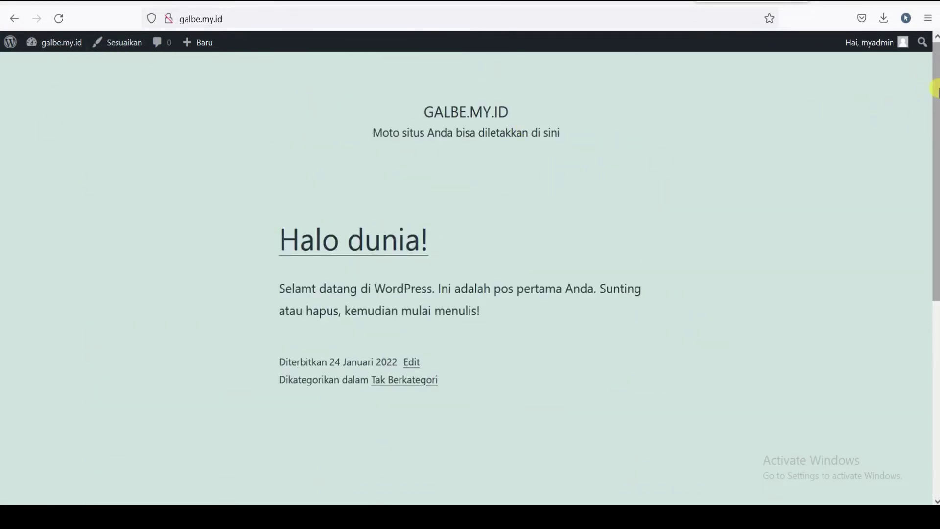
{"action": "left_click_drag", "start_coordinate": [936, 90], "coordinate": [936, 47]}
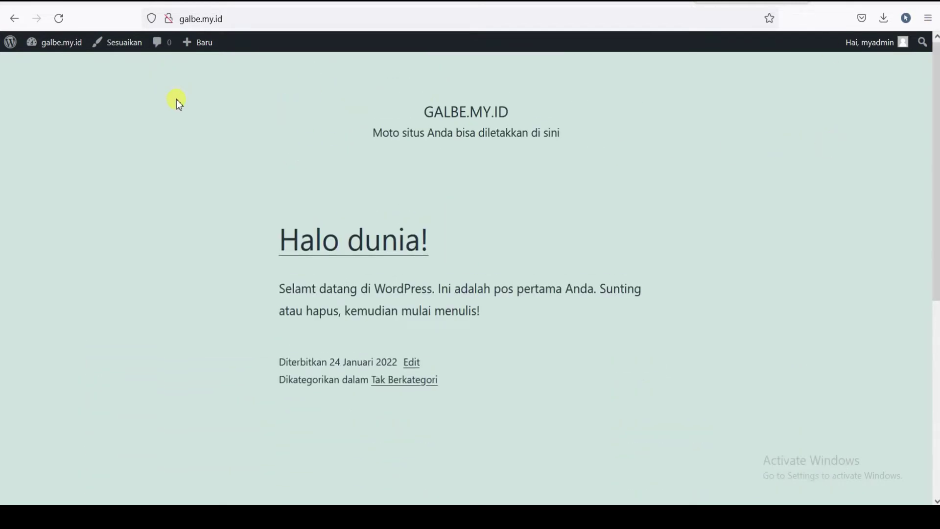
{"action": "mouse_move", "coordinate": [936, 84]}
{"action": "left_mouse_down"}
{"action": "mouse_move", "coordinate": [936, 303]}
{"action": "mouse_move", "coordinate": [929, 83]}
{"action": "left_mouse_up"}
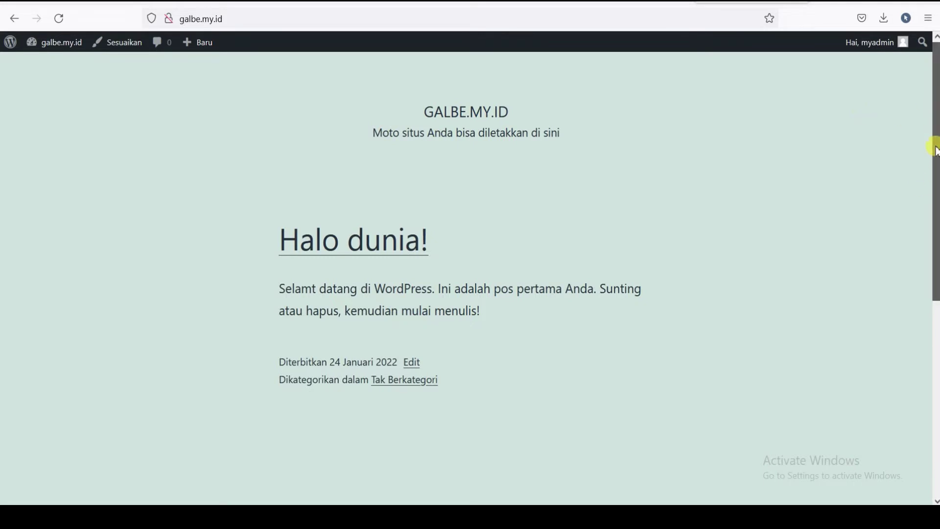
{"action": "left_click_drag", "start_coordinate": [936, 142], "coordinate": [936, 118]}
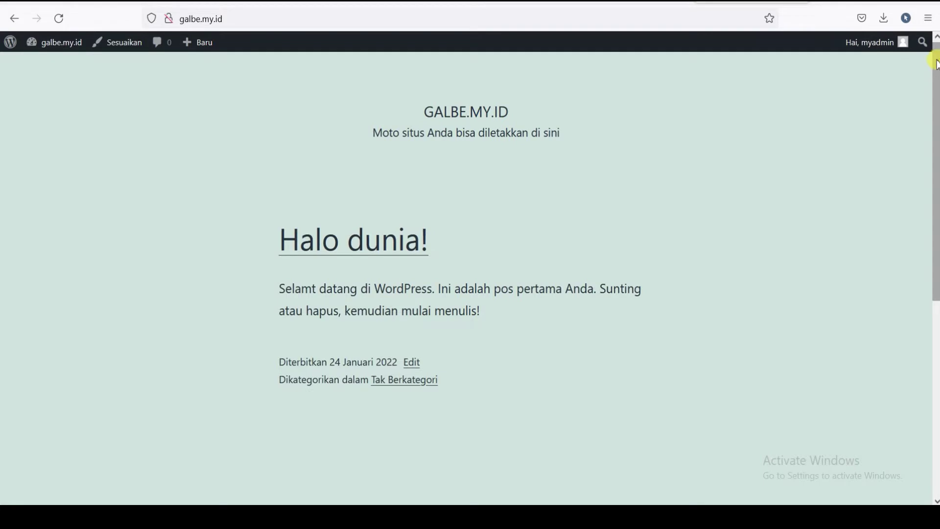
{"action": "mouse_move", "coordinate": [936, 62]}
{"action": "left_mouse_down"}
{"action": "mouse_move", "coordinate": [936, 234]}
{"action": "mouse_move", "coordinate": [935, 51]}
{"action": "left_mouse_up"}
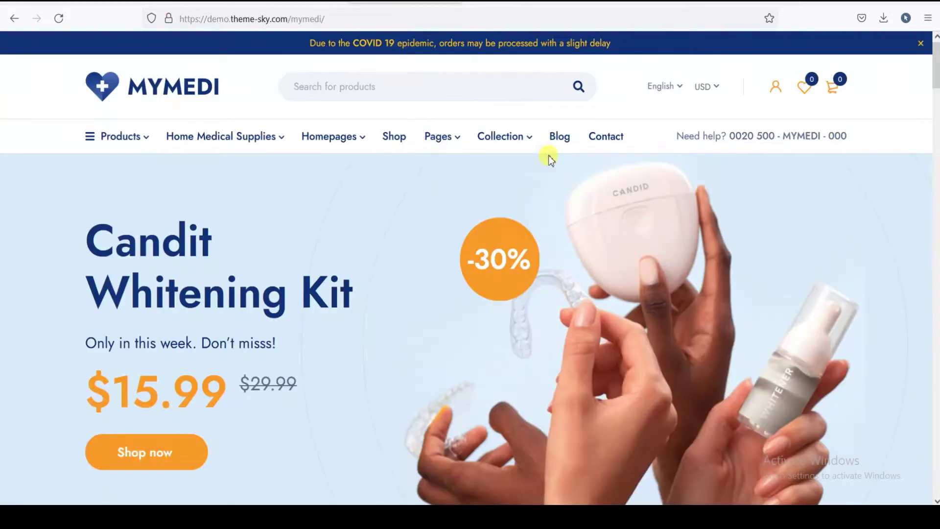
{"action": "scroll", "coordinate": [548, 155], "scroll_direction": "down", "scroll_amount": 7}
{"action": "scroll", "coordinate": [676, 126], "scroll_direction": "down", "scroll_amount": 8}
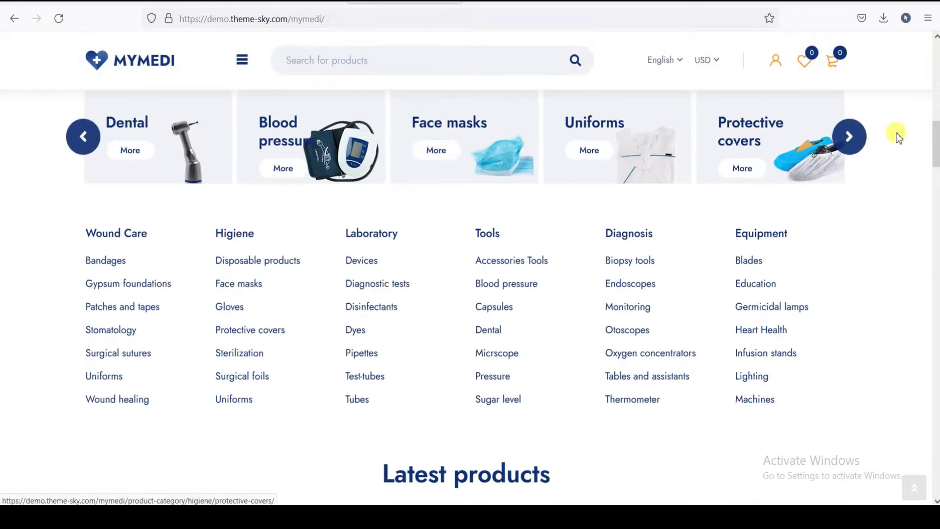
{"action": "left_click_drag", "start_coordinate": [936, 153], "coordinate": [889, 56]}
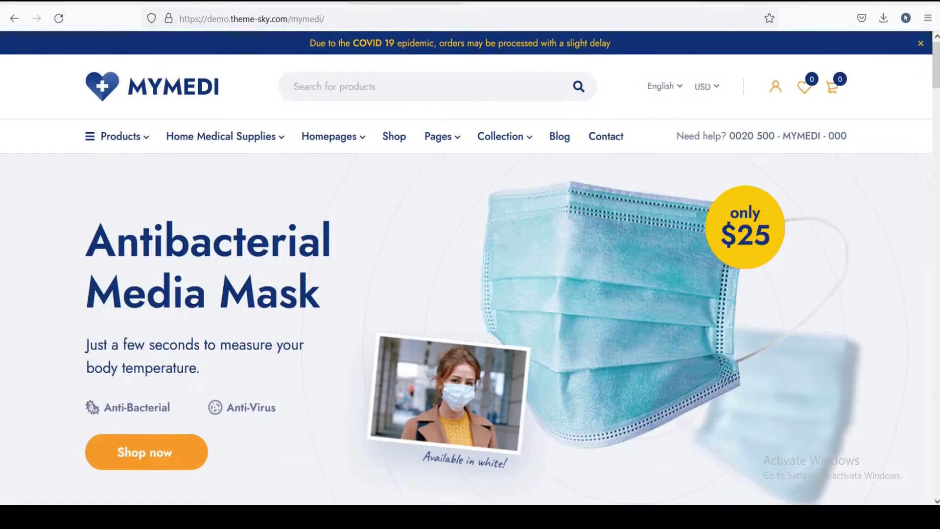
{"action": "key", "text": "ctrl+Tab"}
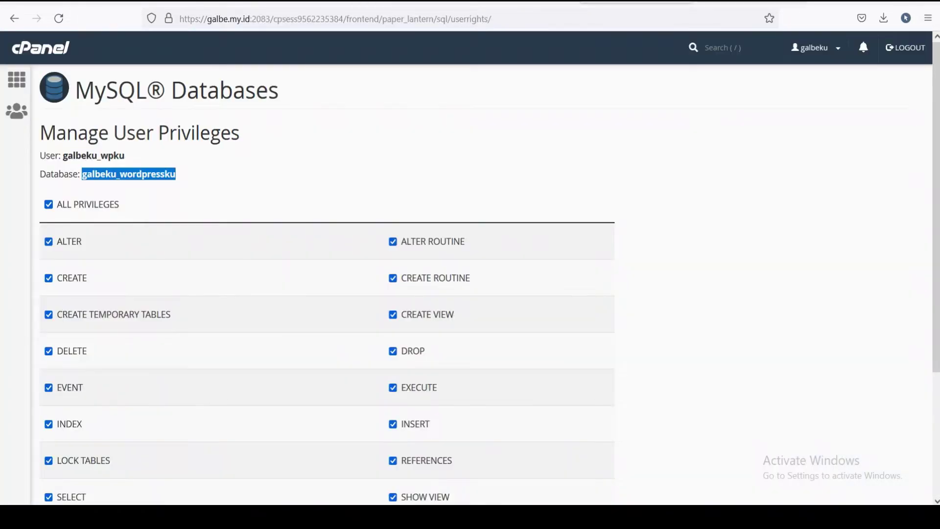
{"action": "key", "text": "ctrl+Tab"}
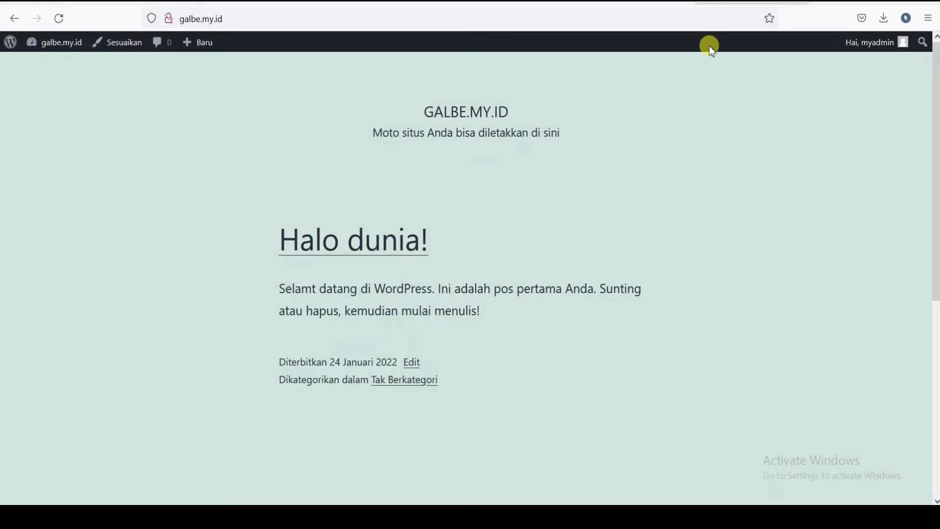
{"action": "key", "text": "ctrl+Tab"}
{"action": "key", "text": "ctrl+Tab"}
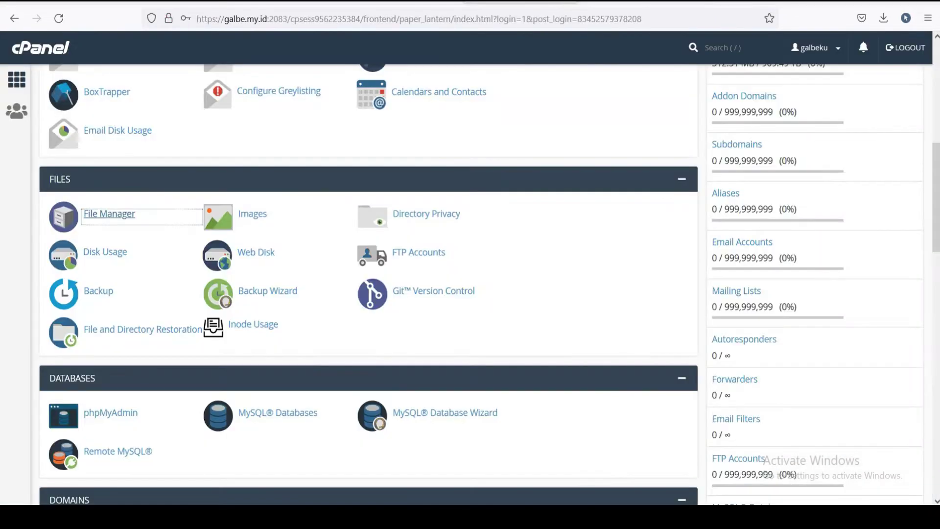
{"action": "key", "text": "ctrl+Tab"}
{"action": "key", "text": "ctrl+Tab"}
{"action": "key", "text": "ctrl+shift+Tab"}
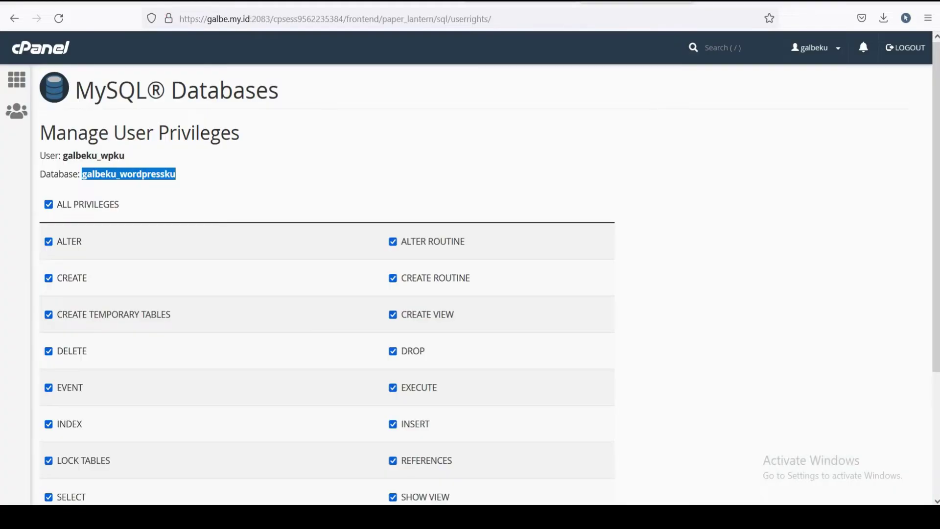
{"action": "key", "text": "ctrl+shift+Tab"}
{"action": "key", "text": "ctrl+Tab"}
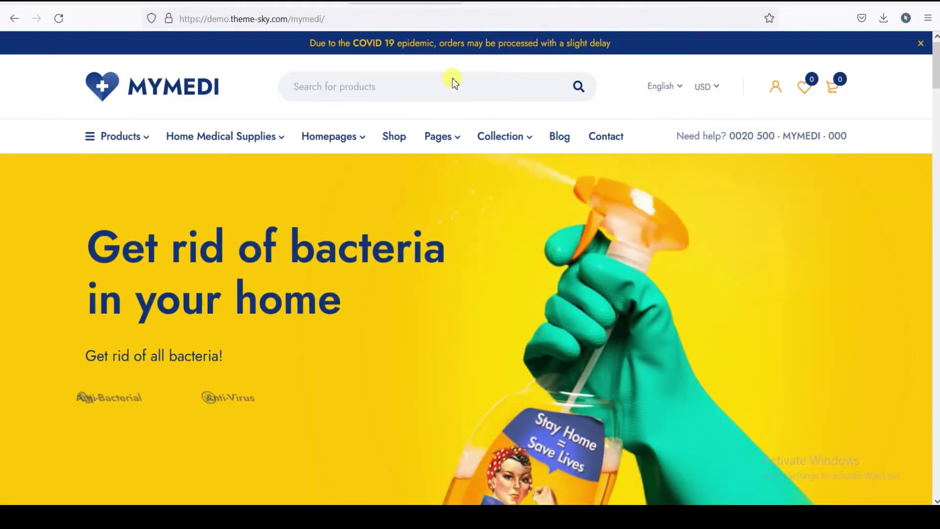
{"action": "scroll", "coordinate": [936, 76], "scroll_direction": "down", "scroll_amount": 5}
{"action": "scroll", "coordinate": [935, 74], "scroll_direction": "up", "scroll_amount": 4}
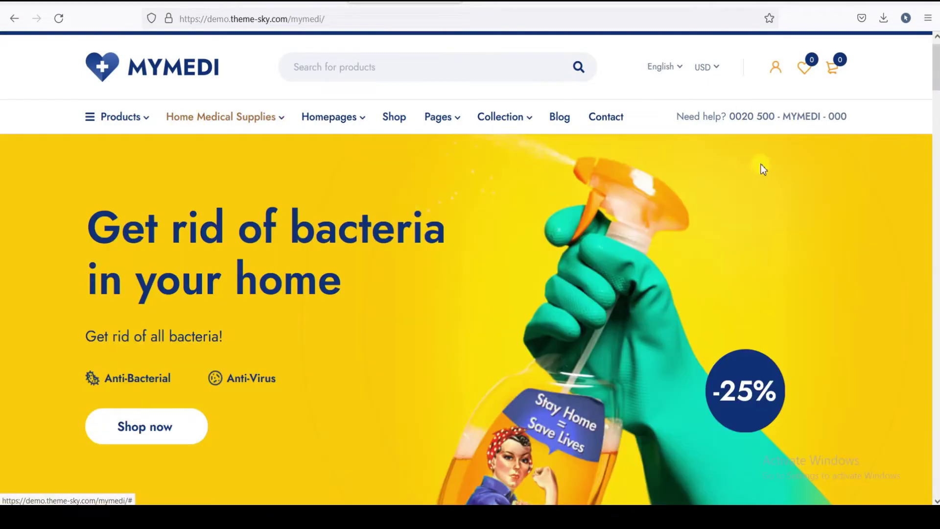
{"action": "scroll", "coordinate": [832, 146], "scroll_direction": "down", "scroll_amount": 1}
{"action": "scroll", "coordinate": [685, 196], "scroll_direction": "up", "scroll_amount": 2}
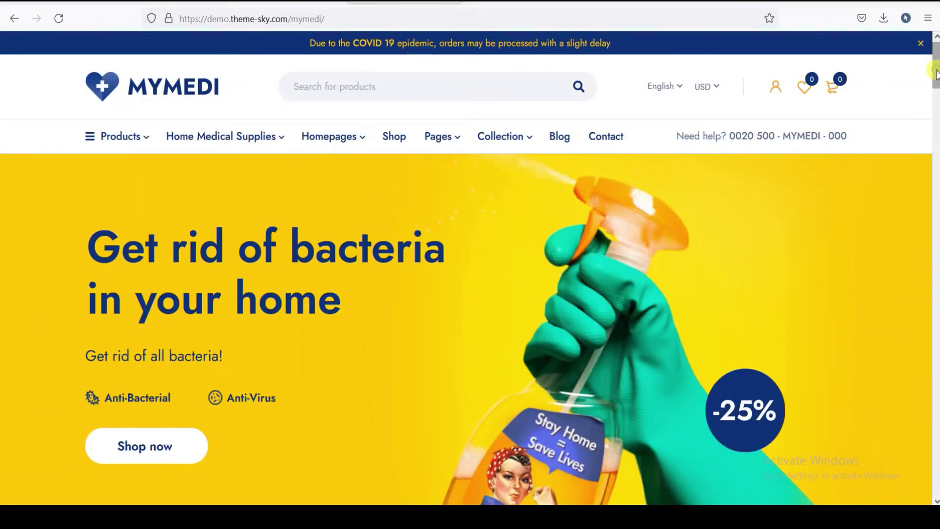
{"action": "scroll", "coordinate": [936, 74], "scroll_direction": "down", "scroll_amount": 2}
{"action": "scroll", "coordinate": [936, 66], "scroll_direction": "up", "scroll_amount": 2}
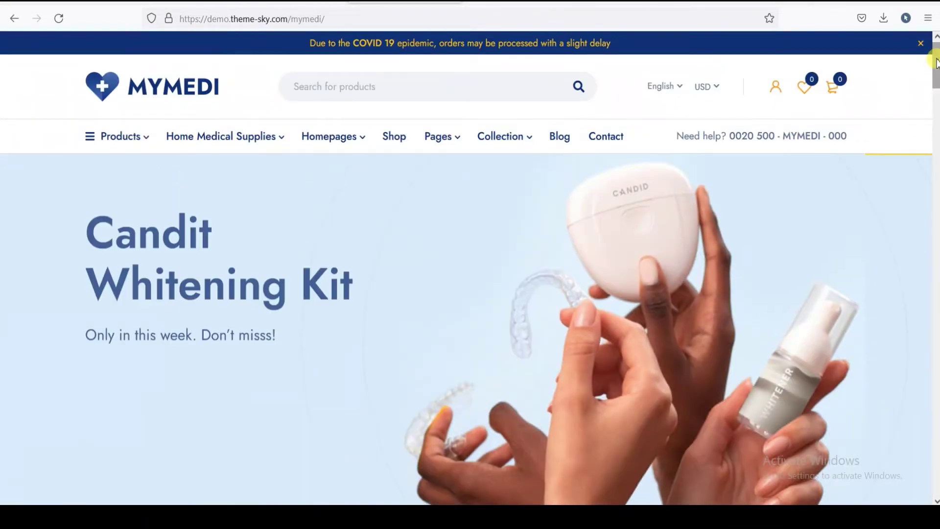
{"action": "scroll", "coordinate": [935, 63], "scroll_direction": "down", "scroll_amount": 1}
{"action": "scroll", "coordinate": [936, 54], "scroll_direction": "up", "scroll_amount": 1}
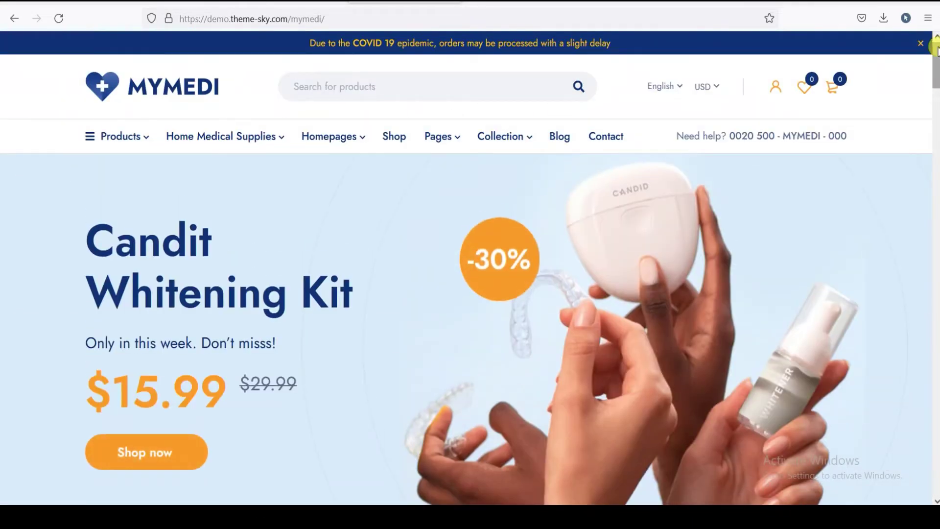
{"action": "scroll", "coordinate": [936, 64], "scroll_direction": "down", "scroll_amount": 5}
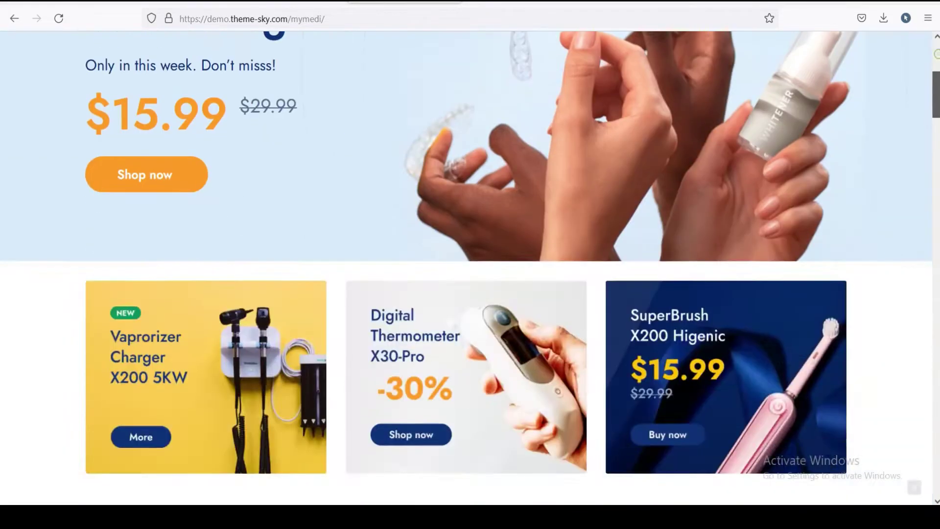
{"action": "scroll", "coordinate": [936, 64], "scroll_direction": "up", "scroll_amount": 5}
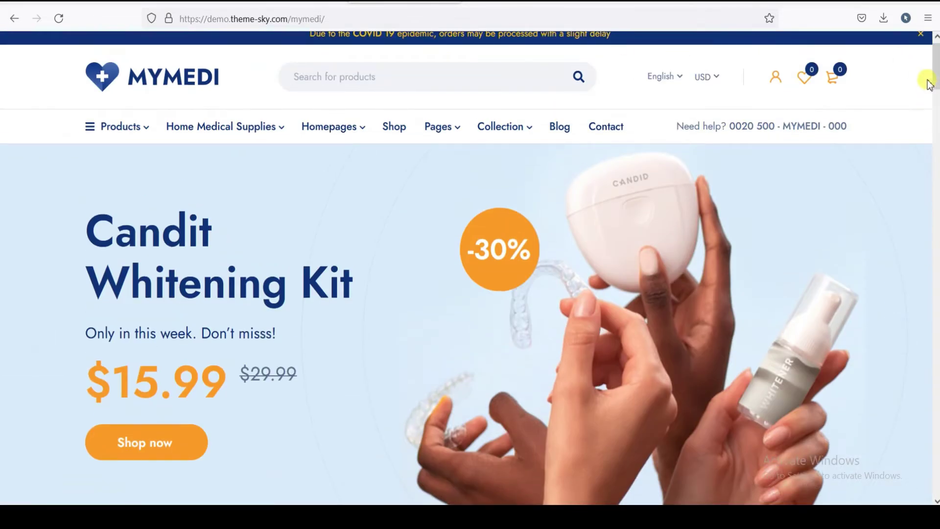
{"action": "scroll", "coordinate": [935, 76], "scroll_direction": "down", "scroll_amount": 2}
{"action": "scroll", "coordinate": [936, 76], "scroll_direction": "up", "scroll_amount": 2}
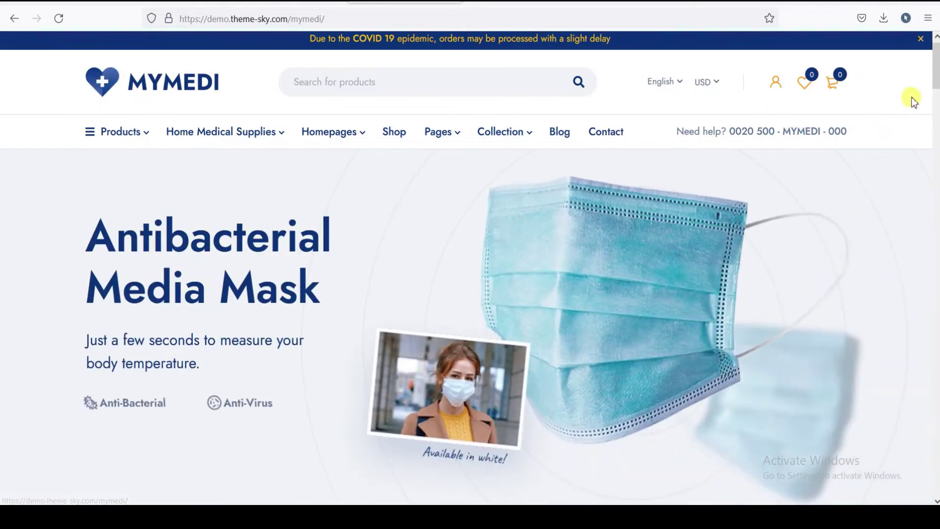
{"action": "scroll", "coordinate": [936, 66], "scroll_direction": "up", "scroll_amount": 1}
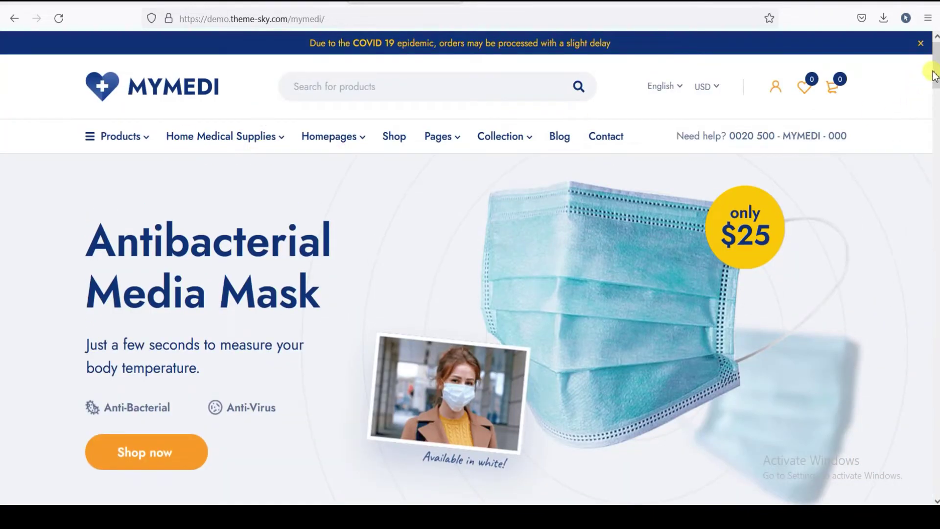
{"action": "scroll", "coordinate": [934, 76], "scroll_direction": "down", "scroll_amount": 5}
{"action": "scroll", "coordinate": [933, 75], "scroll_direction": "up", "scroll_amount": 3}
{"action": "scroll", "coordinate": [934, 76], "scroll_direction": "up", "scroll_amount": 1}
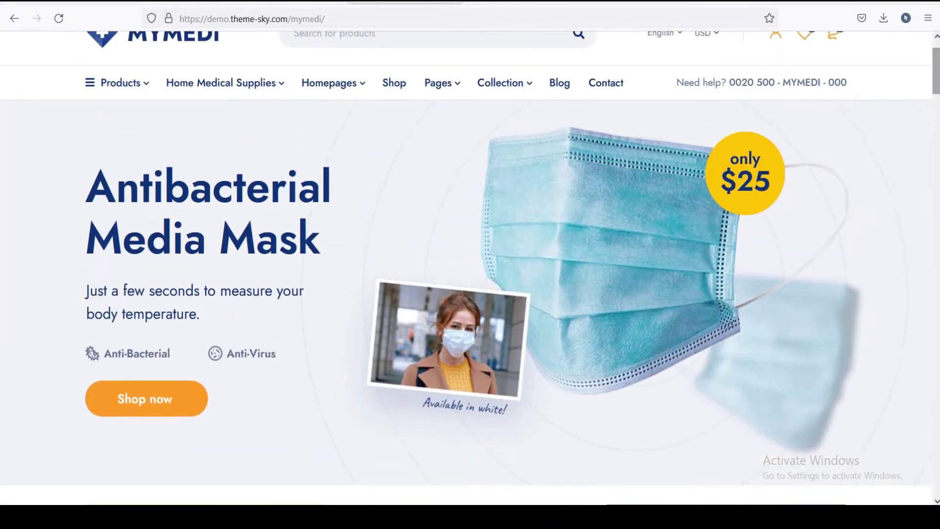
{"action": "scroll", "coordinate": [936, 63], "scroll_direction": "up", "scroll_amount": 1}
{"action": "left_click", "coordinate": [678, 6]}
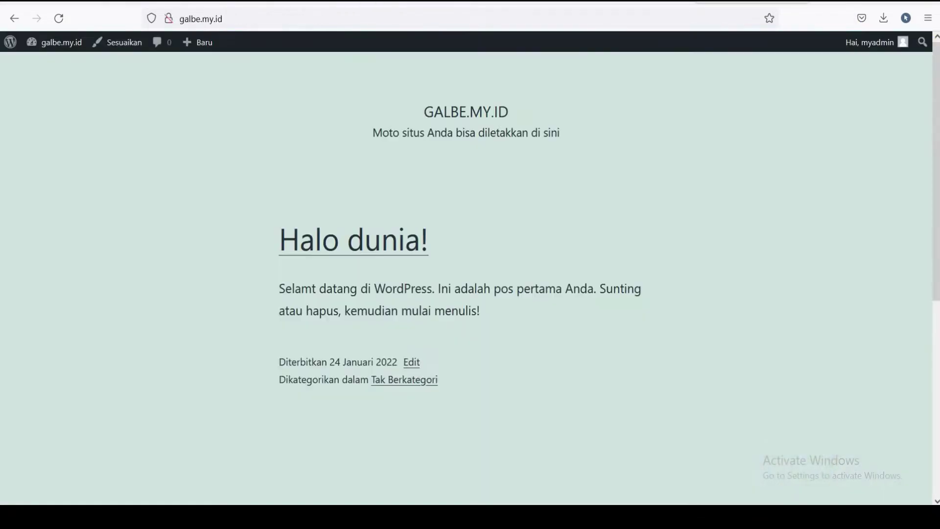
- Go back to the cPanel home tab and launch File Manager
{"action": "key", "text": "ctrl+shift+Tab"}
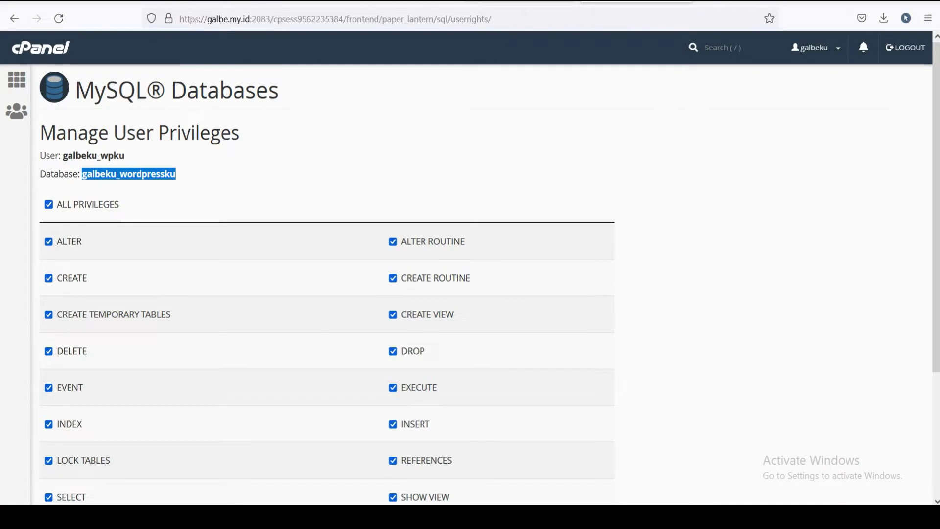
{"action": "key", "text": "ctrl+shift+Tab"}
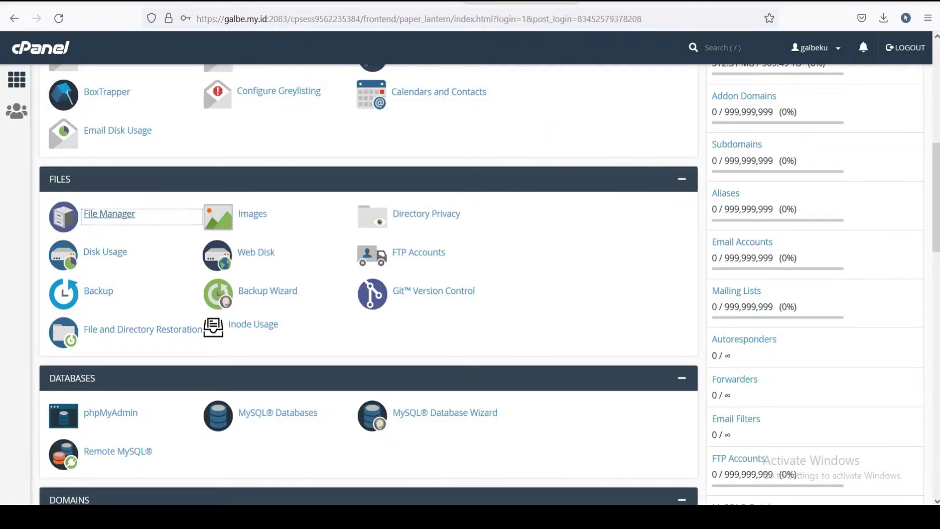
{"action": "scroll", "coordinate": [934, 189], "scroll_direction": "up", "scroll_amount": 8}
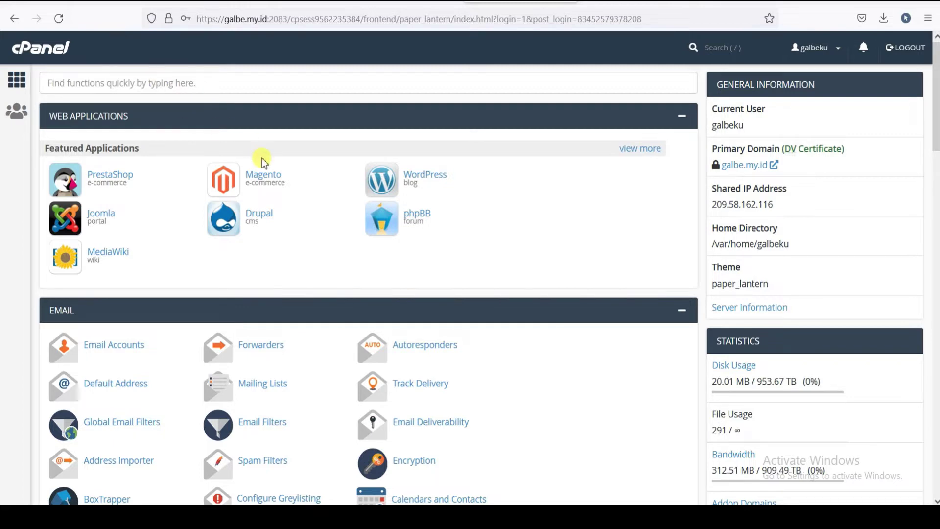
{"action": "scroll", "coordinate": [272, 176], "scroll_direction": "down", "scroll_amount": 7}
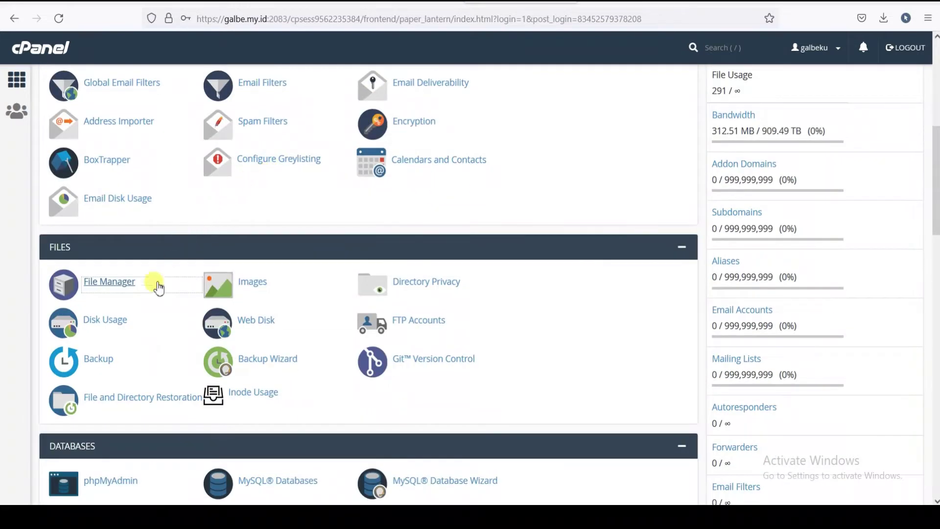
{"action": "left_click", "coordinate": [110, 282]}
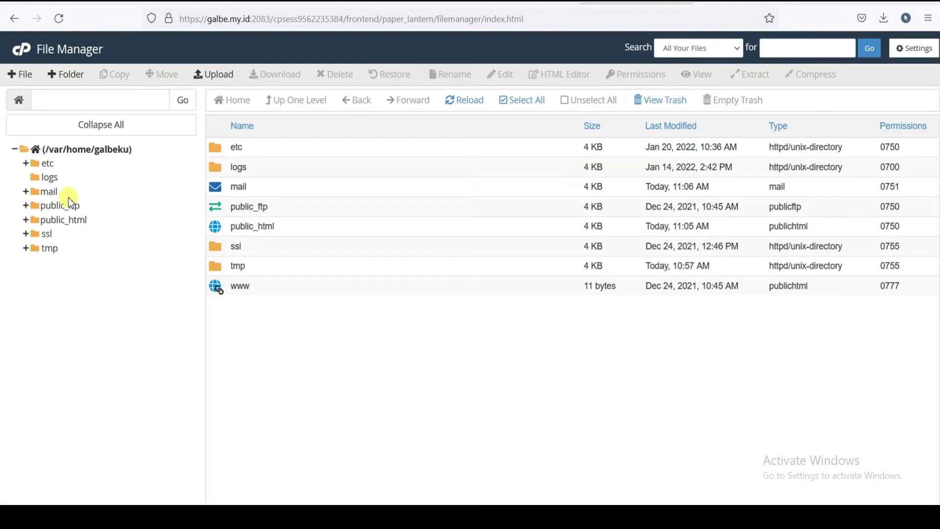
- Navigate to public_html/wp-content/themes in File Manager
{"action": "left_click", "coordinate": [55, 219]}
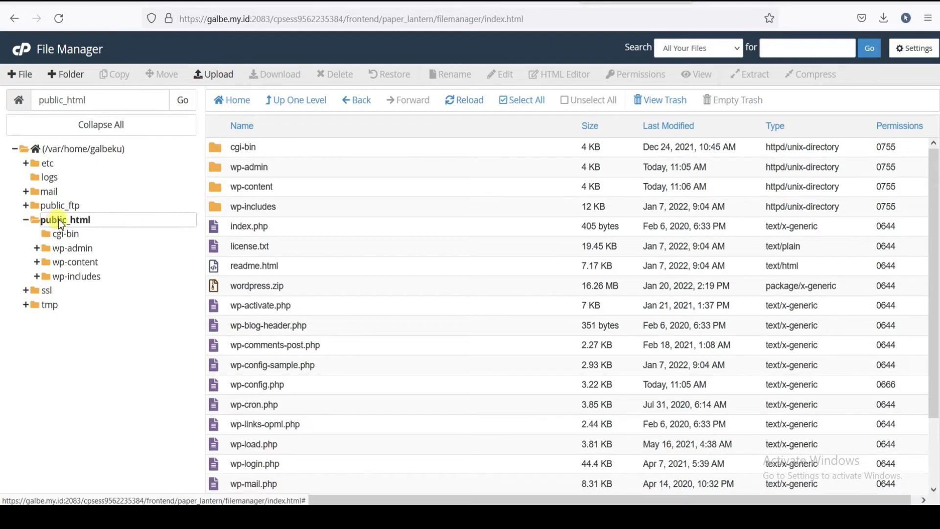
{"action": "double_click", "coordinate": [217, 189]}
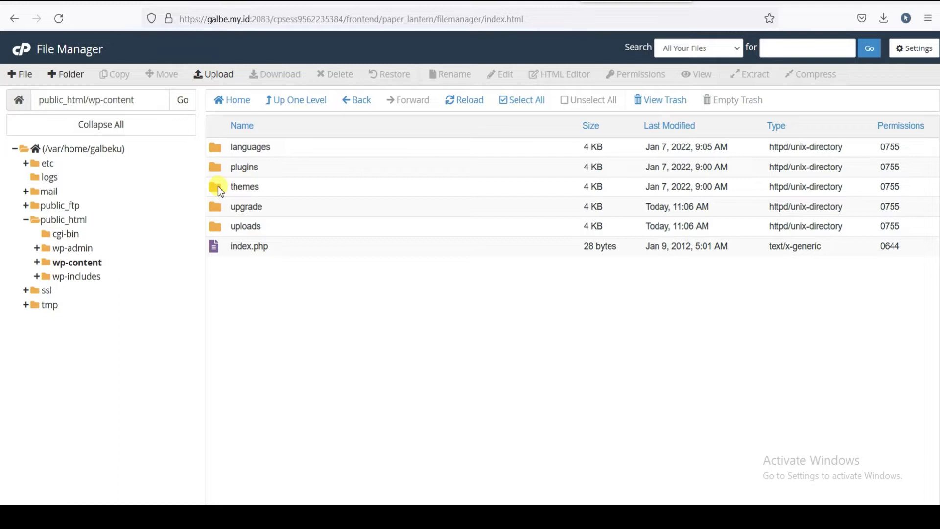
{"action": "double_click", "coordinate": [219, 186]}
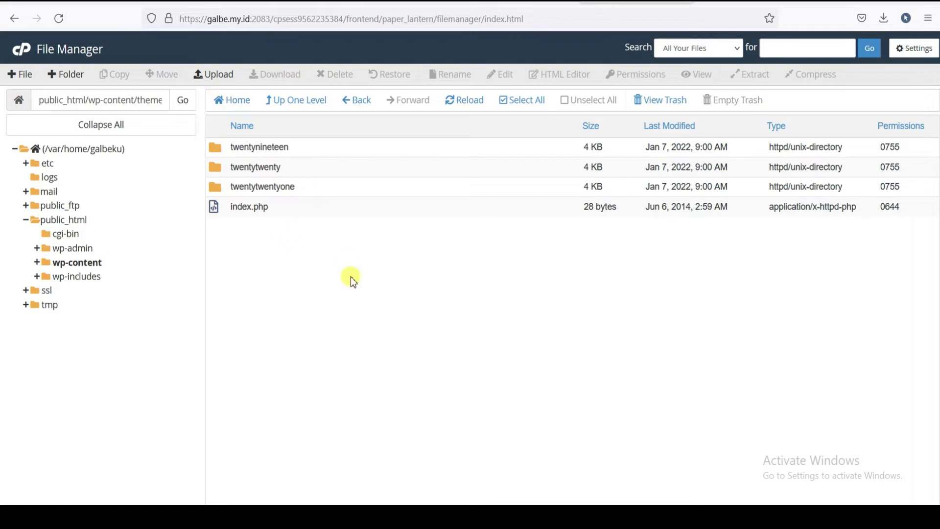
- Create a mymedi folder in themes, enter it, and bring up its File Upload page
{"action": "left_click", "coordinate": [55, 76]}
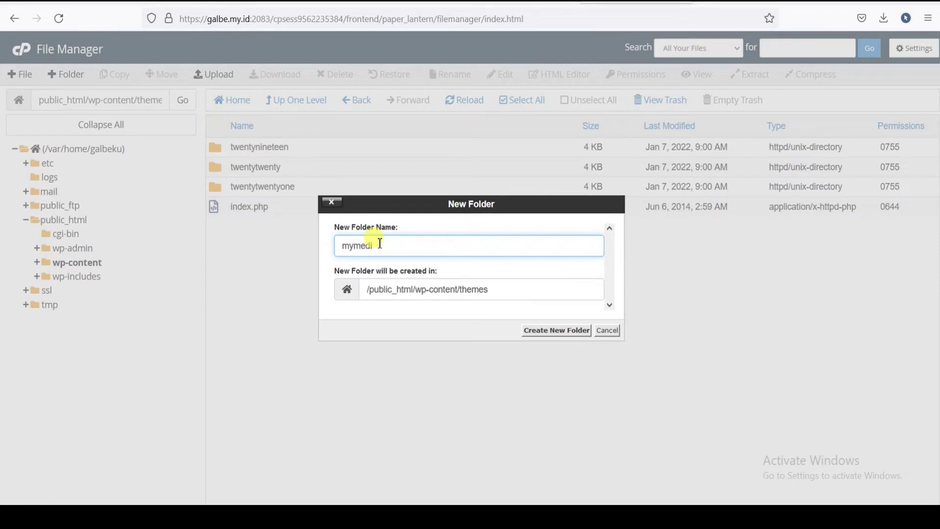
{"action": "left_click", "coordinate": [548, 333]}
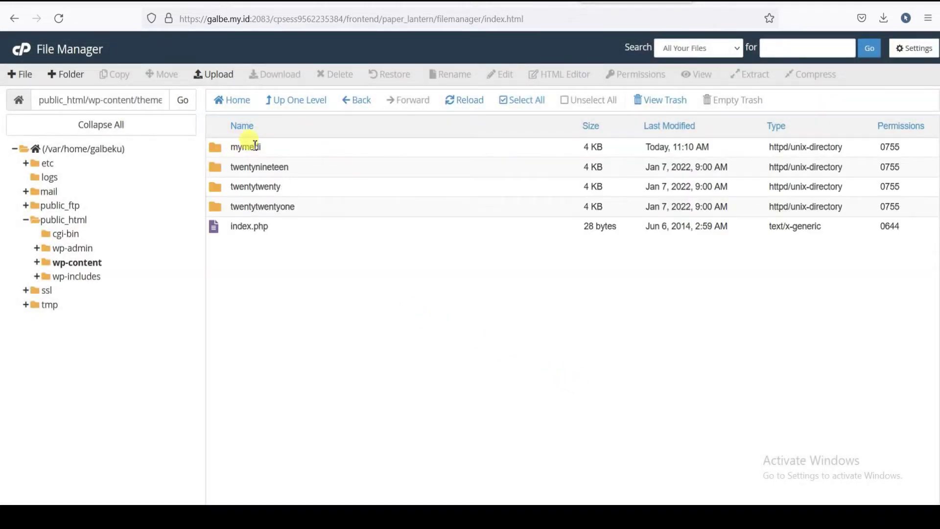
{"action": "double_click", "coordinate": [224, 148]}
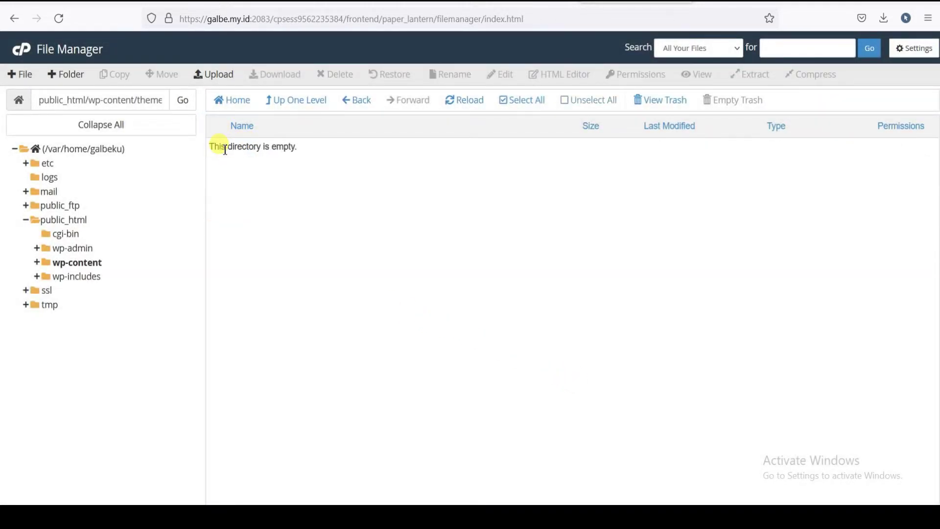
{"action": "left_click", "coordinate": [206, 74]}
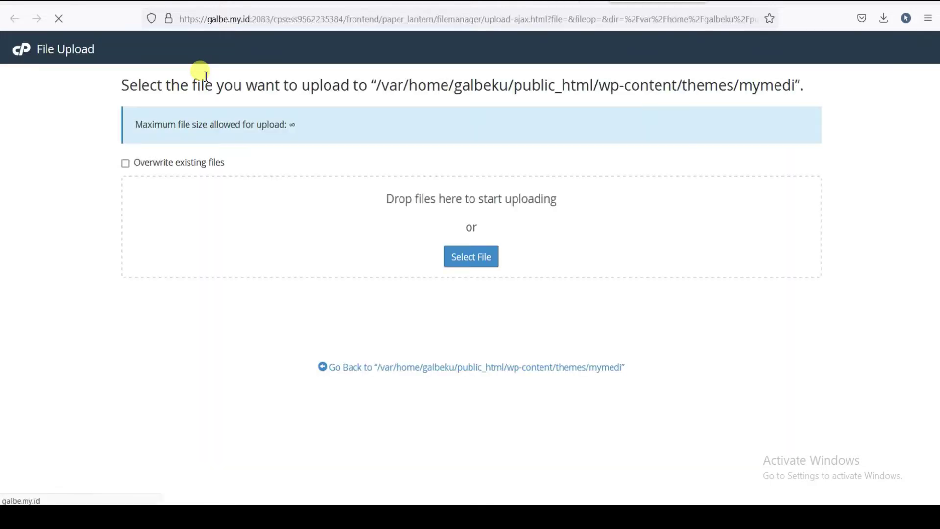
- Upload mymedi.zip from the theme wordpress > mymedi_v1.2.7 folder into mymedi
{"action": "left_click", "coordinate": [471, 256]}
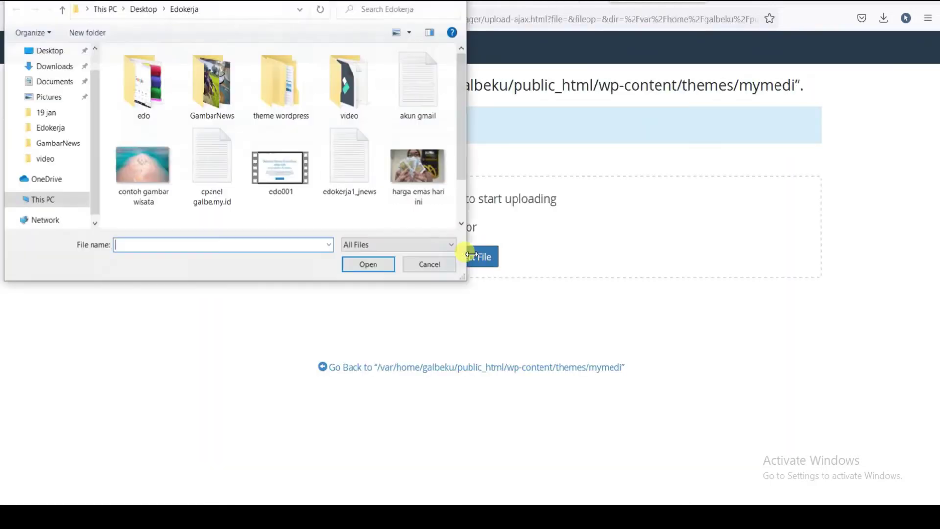
{"action": "double_click", "coordinate": [141, 84]}
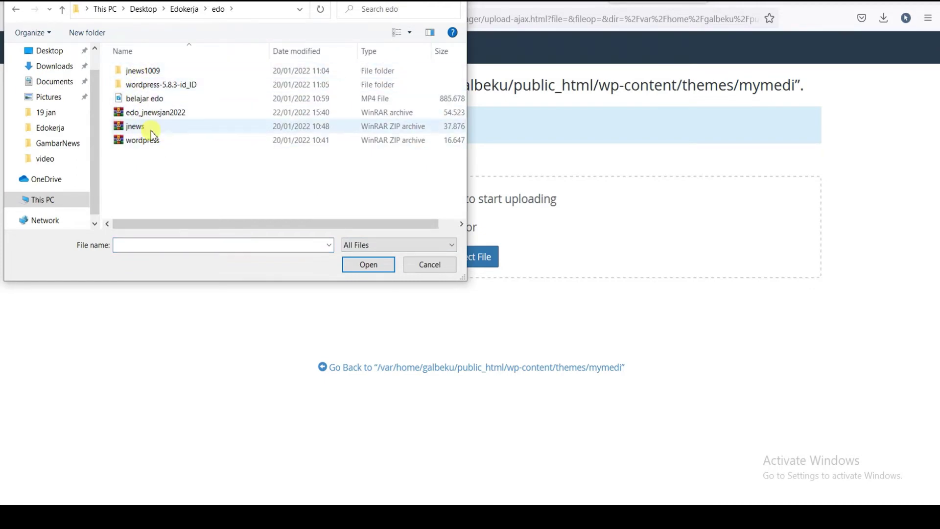
{"action": "key", "text": "BackSpace"}
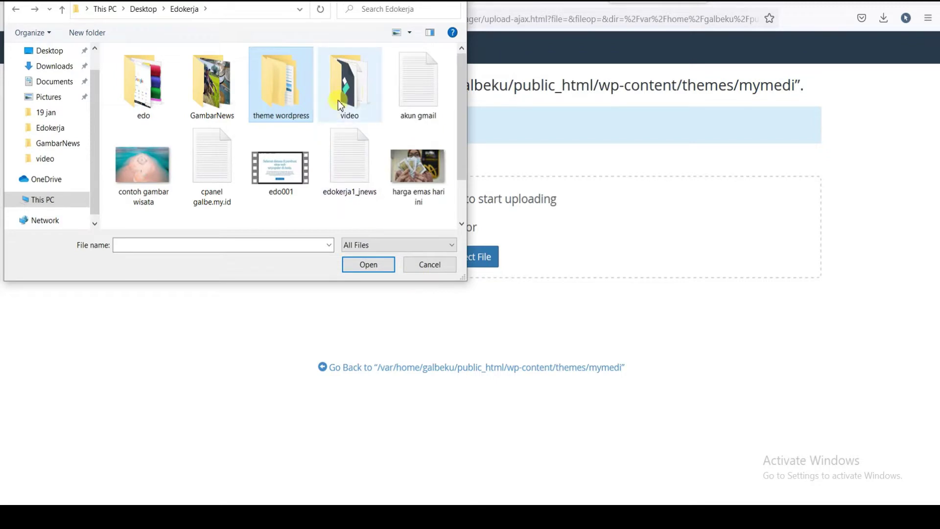
{"action": "double_click", "coordinate": [277, 88]}
{"action": "left_click", "coordinate": [139, 74]}
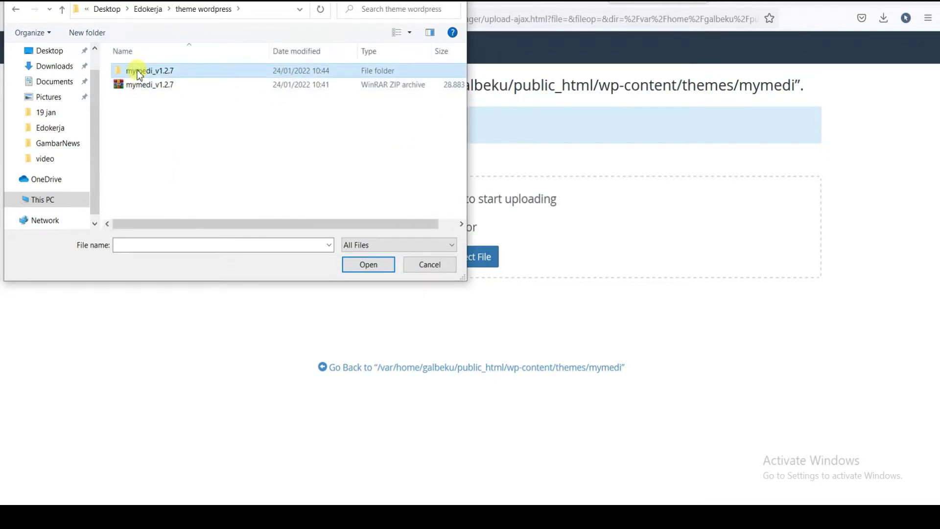
{"action": "double_click", "coordinate": [139, 74]}
{"action": "left_click", "coordinate": [136, 98]}
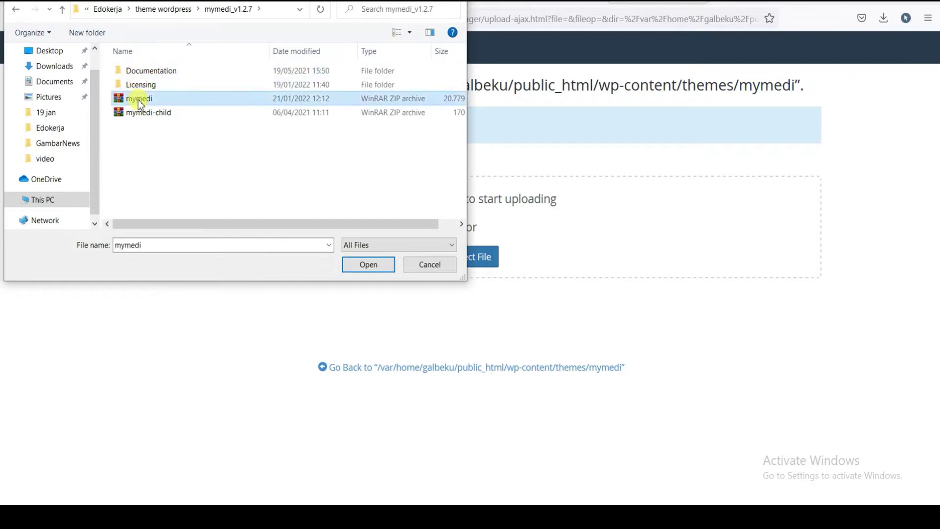
{"action": "left_click", "coordinate": [369, 266]}
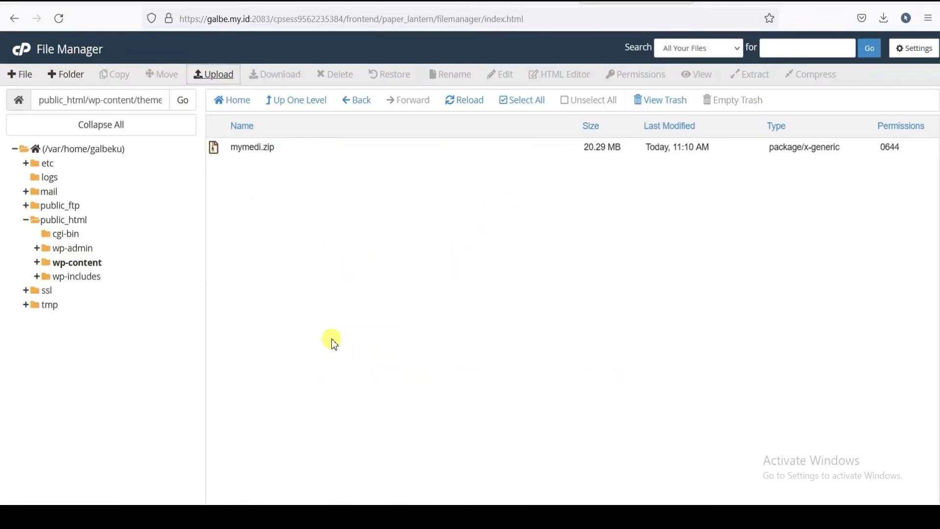
- Extract mymedi.zip into the mymedi theme folder and close the extraction log
{"action": "left_click", "coordinate": [257, 157]}
{"action": "right_click", "coordinate": [257, 150]}
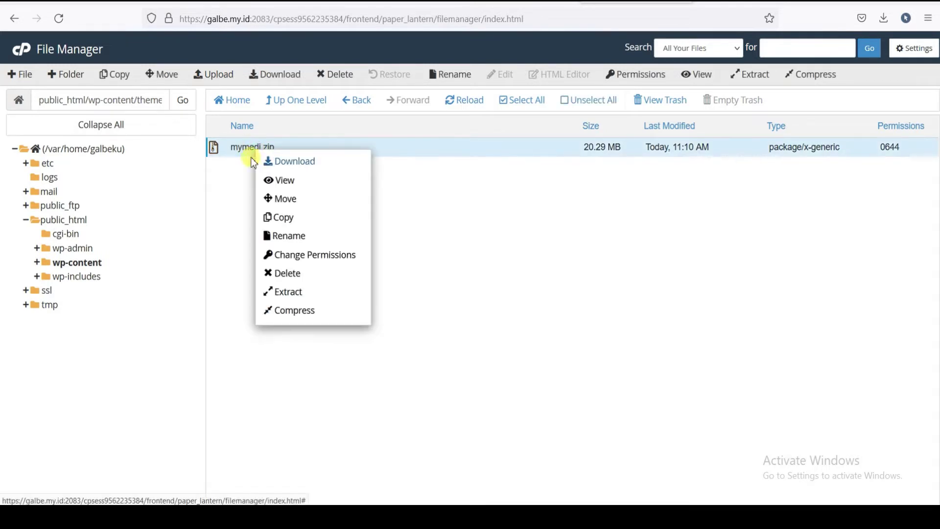
{"action": "left_click", "coordinate": [515, 221]}
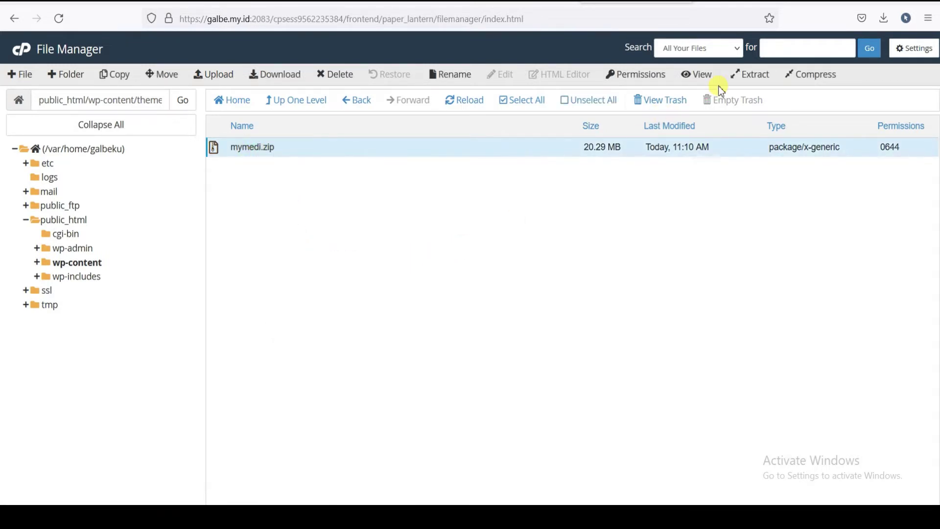
{"action": "right_click", "coordinate": [260, 147]}
{"action": "left_click", "coordinate": [308, 286]}
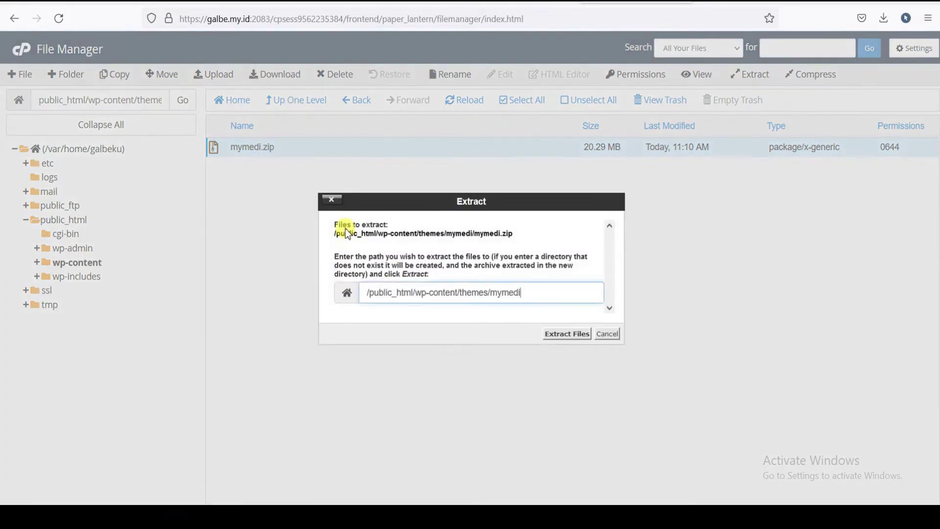
{"action": "left_click", "coordinate": [574, 341]}
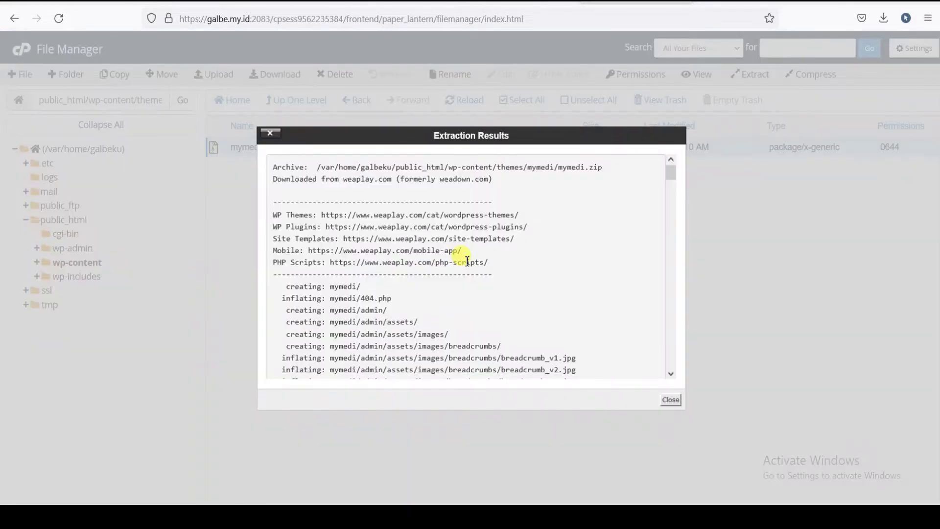
{"action": "left_click", "coordinate": [672, 401]}
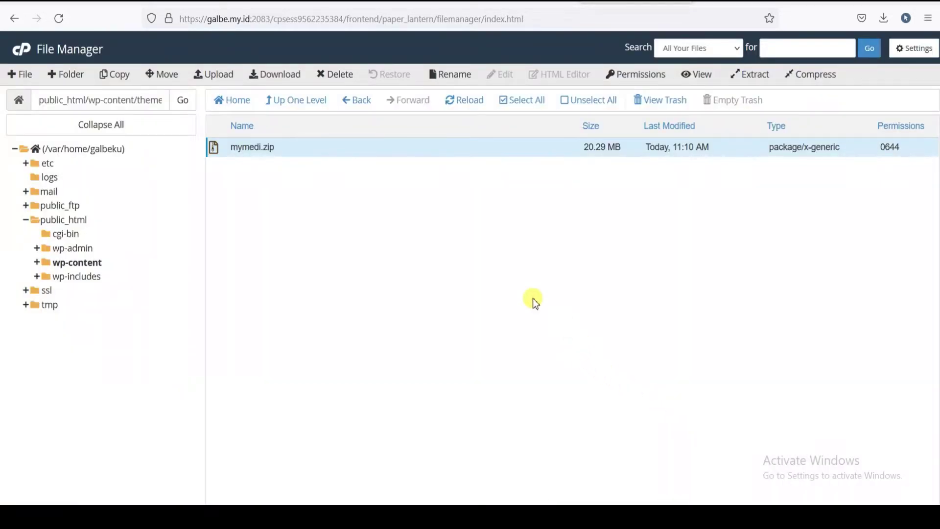
- Reload the listing and open the extracted mymedi folder to check its theme files
{"action": "left_click", "coordinate": [186, 107]}
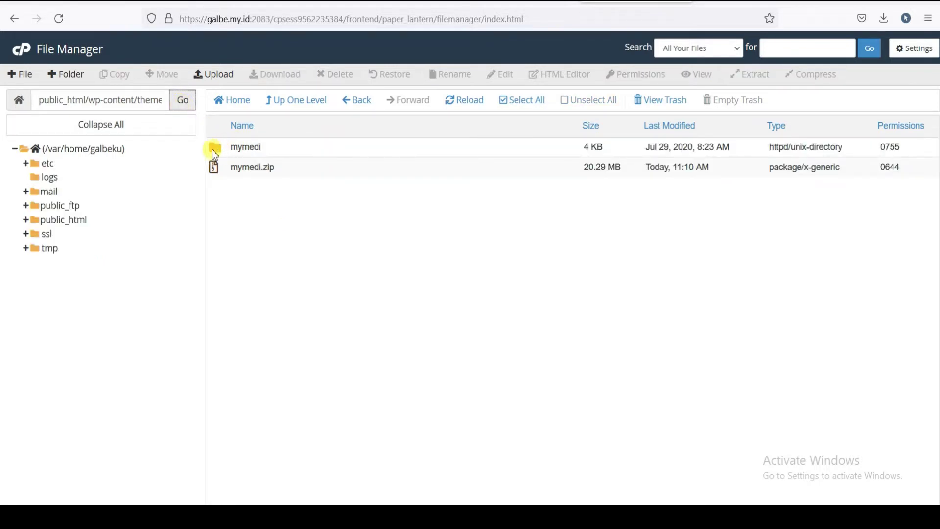
{"action": "left_click", "coordinate": [217, 152]}
{"action": "left_click", "coordinate": [215, 150]}
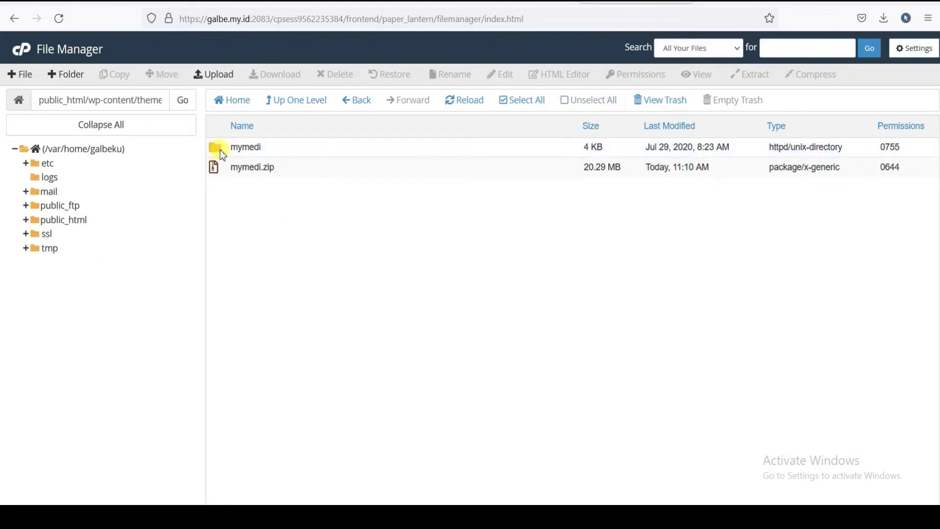
{"action": "left_click", "coordinate": [219, 149]}
{"action": "double_click", "coordinate": [221, 153]}
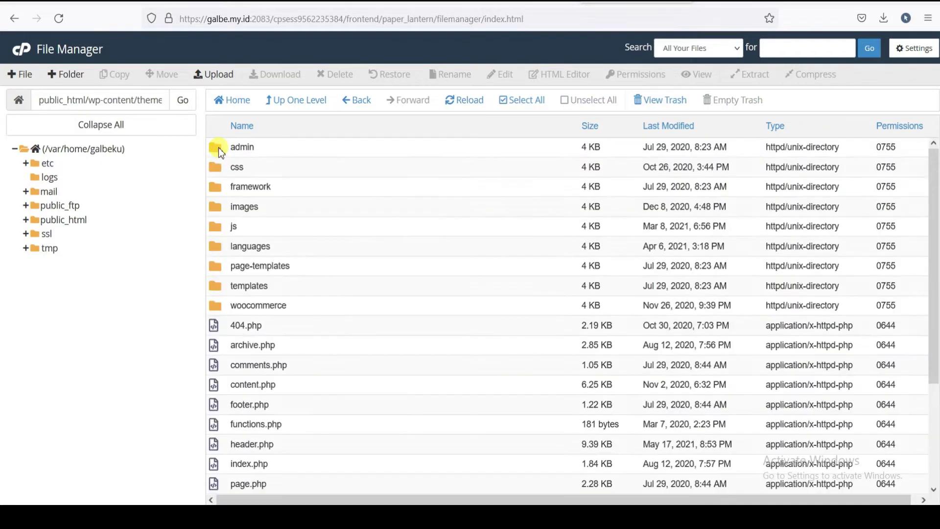
{"action": "mouse_move", "coordinate": [935, 214]}
{"action": "left_mouse_down"}
{"action": "mouse_move", "coordinate": [932, 333]}
{"action": "mouse_move", "coordinate": [928, 198]}
{"action": "left_mouse_up"}
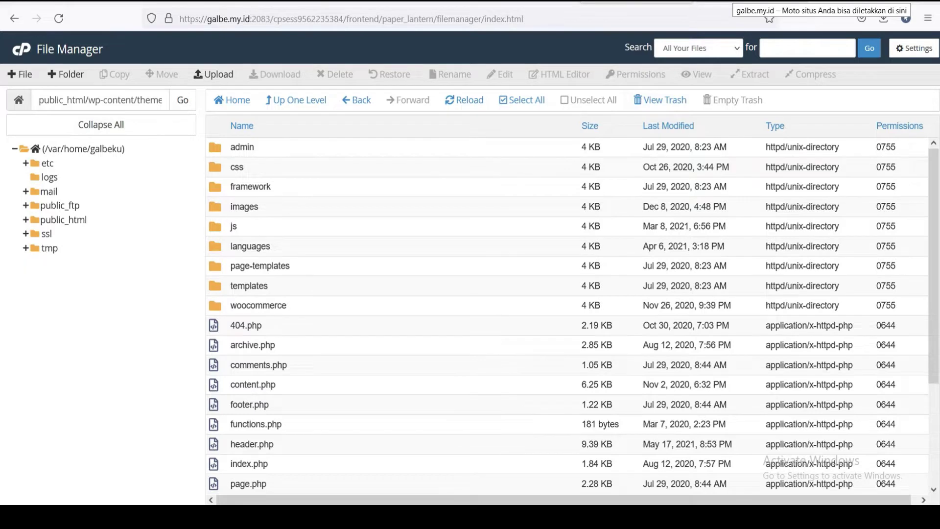
{"action": "left_click", "coordinate": [752, 2]}
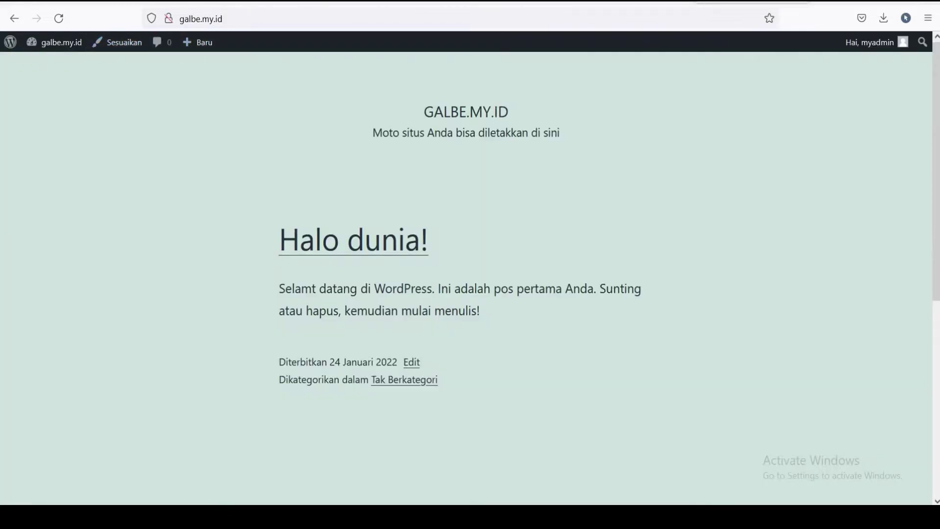
- Reload the WordPress site and view the installed themes under Tampilan > Tema, confirming MyMedi is listed
{"action": "left_click", "coordinate": [59, 19]}
{"action": "mouse_move", "coordinate": [11, 47]}
{"action": "left_click", "coordinate": [253, 20]}
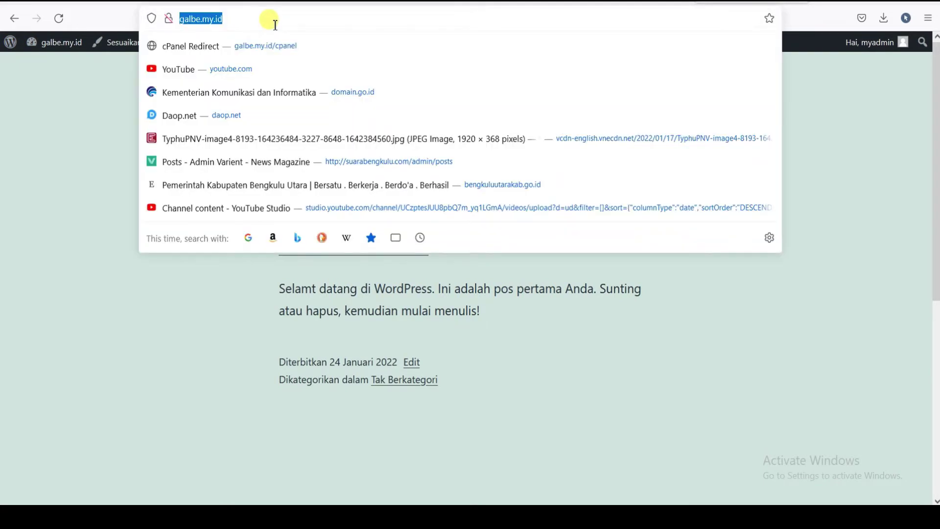
{"action": "mouse_move", "coordinate": [13, 48]}
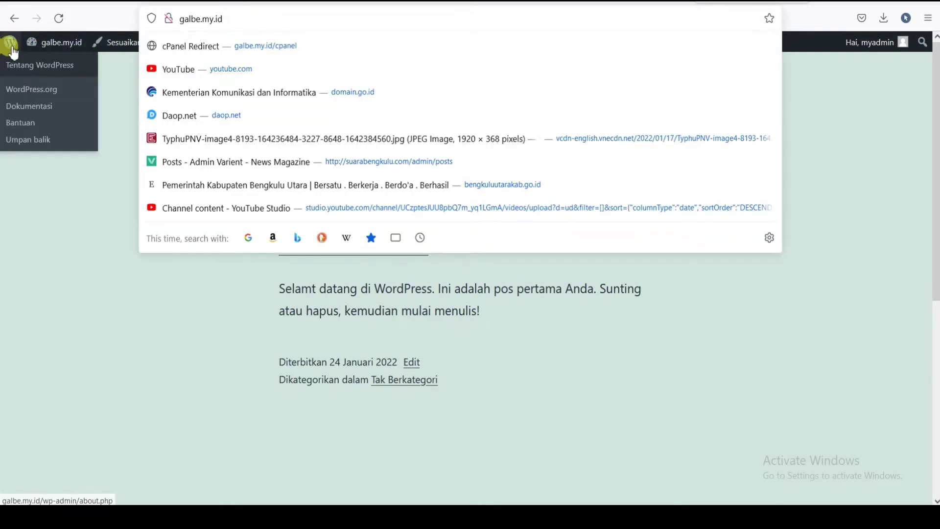
{"action": "mouse_move", "coordinate": [46, 44]}
{"action": "left_click", "coordinate": [53, 73]}
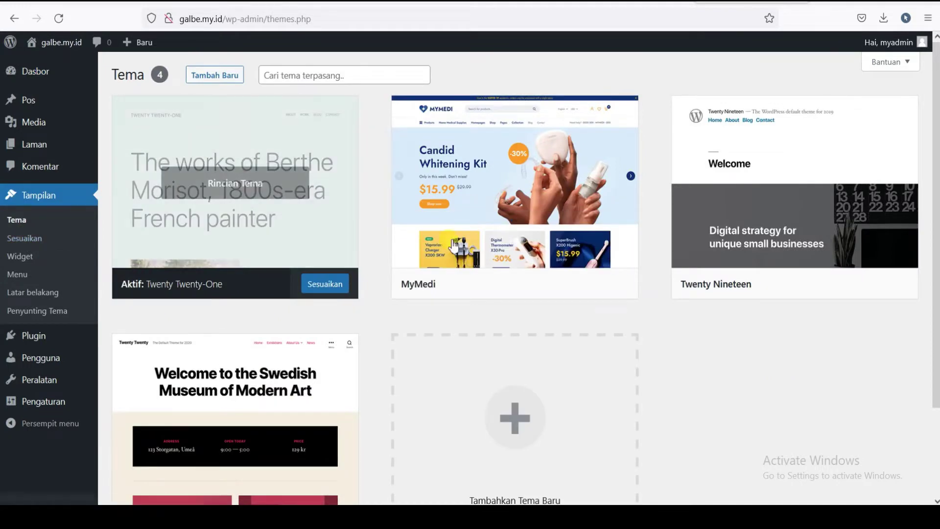
{"action": "mouse_move", "coordinate": [935, 132]}
{"action": "left_mouse_down"}
{"action": "mouse_move", "coordinate": [935, 221]}
{"action": "mouse_move", "coordinate": [935, 132]}
{"action": "left_mouse_up"}
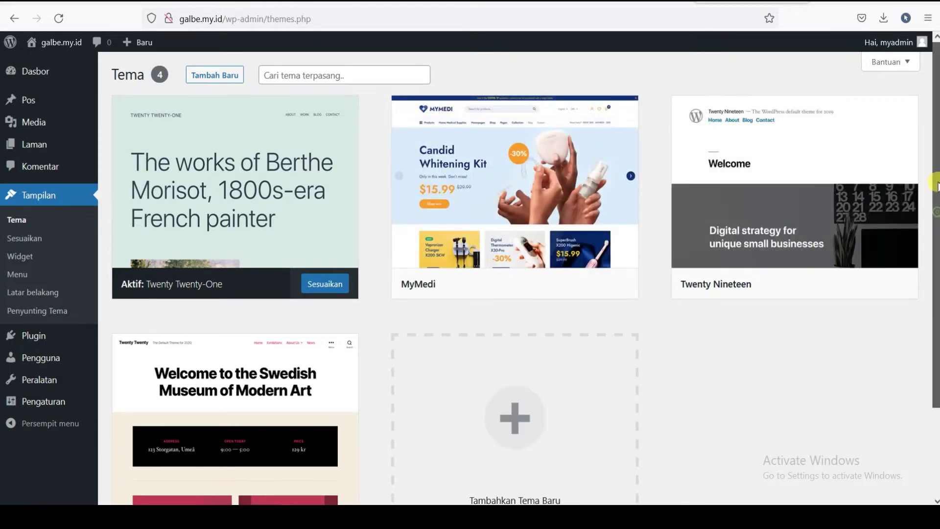
{"action": "scroll", "coordinate": [936, 177], "scroll_direction": "down", "scroll_amount": 2}
{"action": "scroll", "coordinate": [935, 183], "scroll_direction": "up", "scroll_amount": 2}
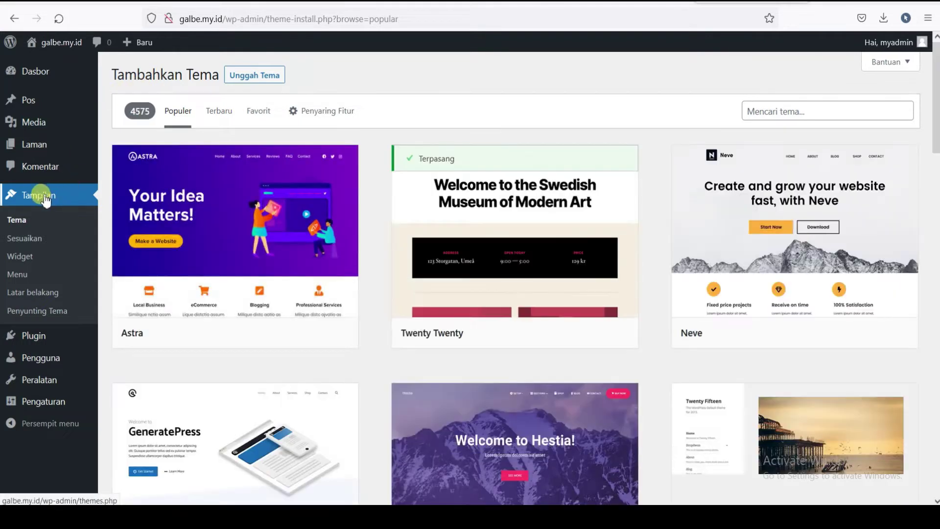
{"action": "left_click", "coordinate": [43, 196]}
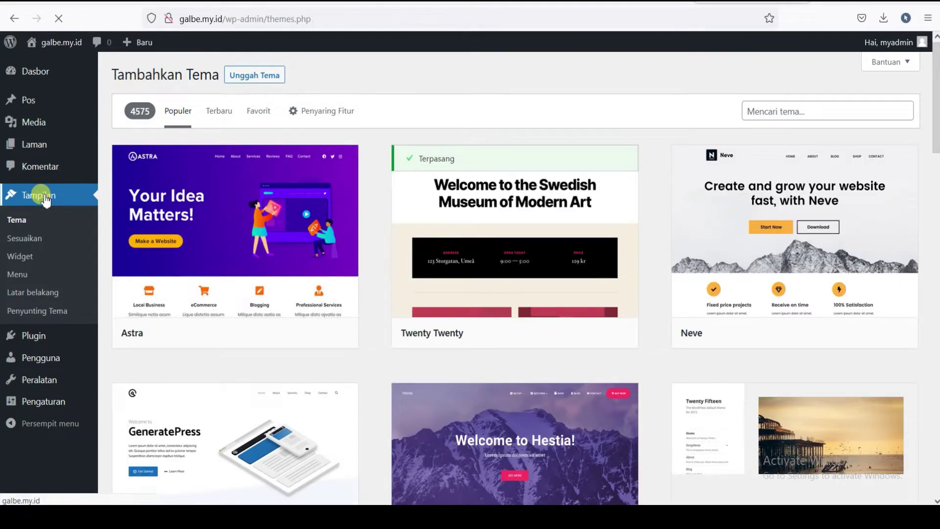
{"action": "left_click", "coordinate": [217, 74]}
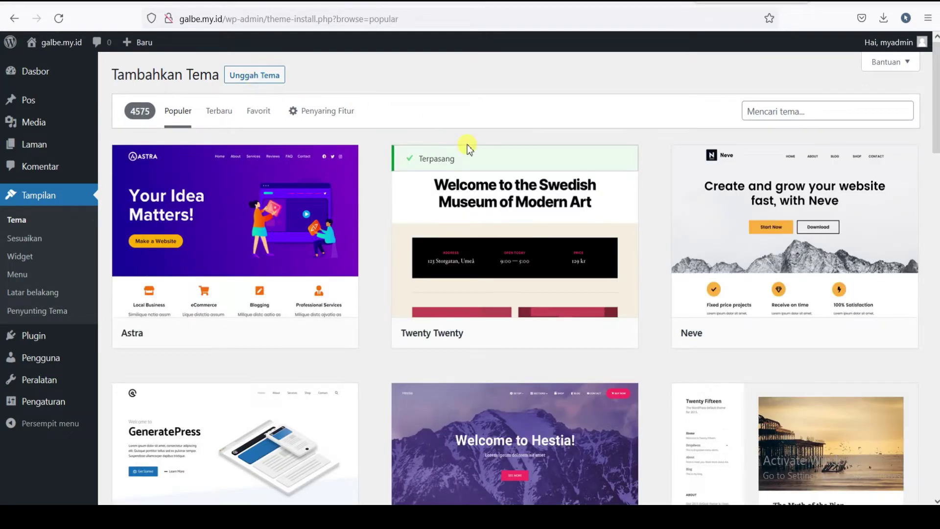
{"action": "scroll", "coordinate": [451, 233], "scroll_direction": "down", "scroll_amount": 2}
{"action": "scroll", "coordinate": [367, 267], "scroll_direction": "down", "scroll_amount": 2}
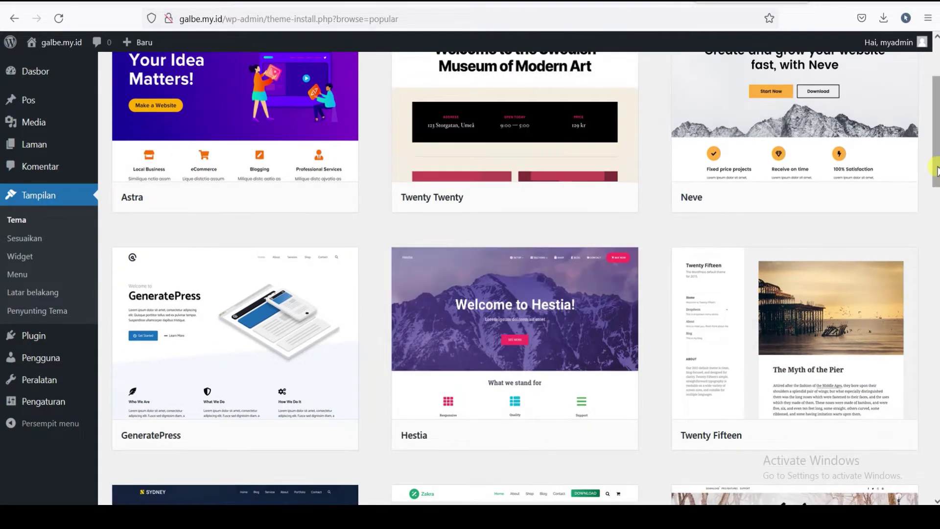
{"action": "left_click_drag", "start_coordinate": [935, 163], "coordinate": [935, 294]}
{"action": "scroll", "coordinate": [713, 126], "scroll_direction": "up", "scroll_amount": 8}
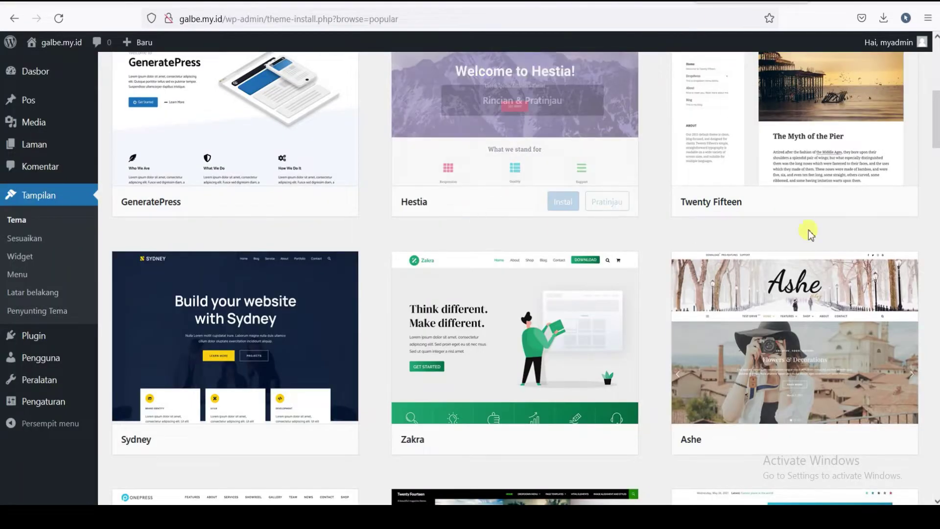
{"action": "left_click_drag", "start_coordinate": [936, 138], "coordinate": [936, 184]}
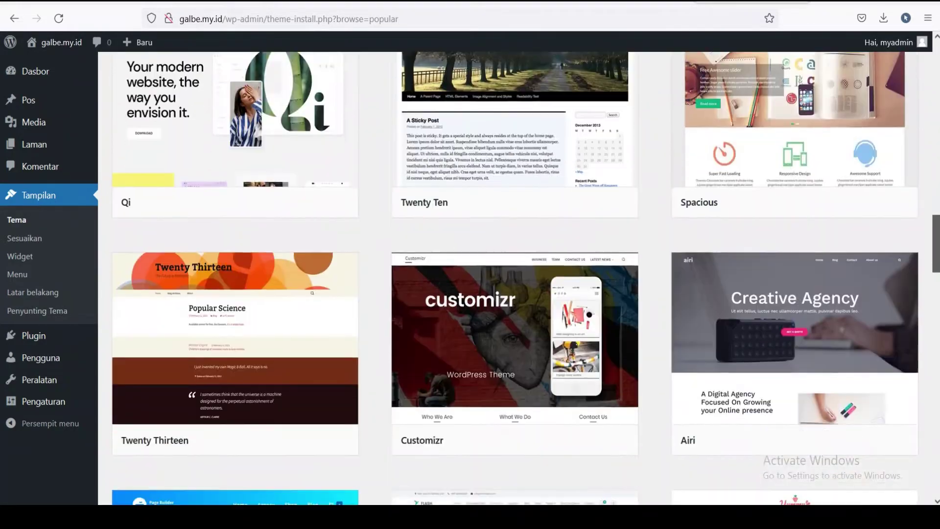
{"action": "scroll", "coordinate": [935, 386], "scroll_direction": "down", "scroll_amount": 9}
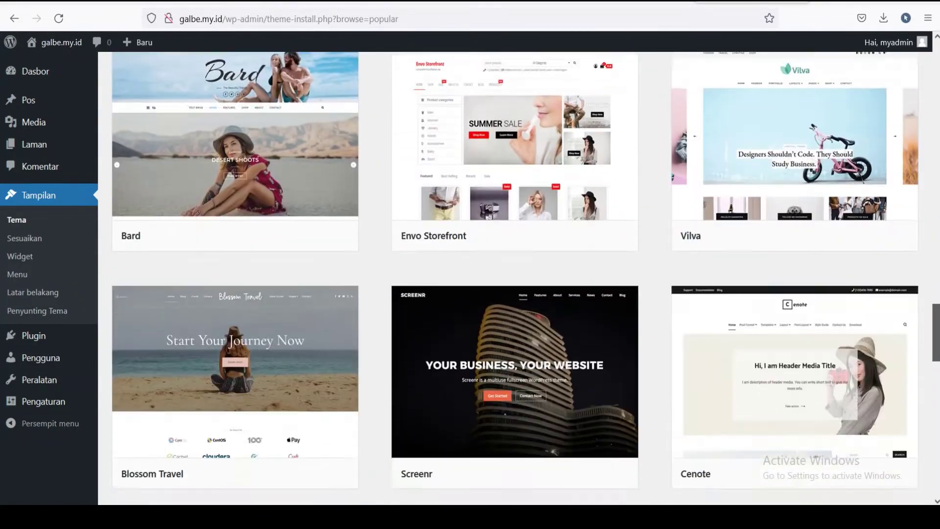
{"action": "scroll", "coordinate": [935, 385], "scroll_direction": "down", "scroll_amount": 11}
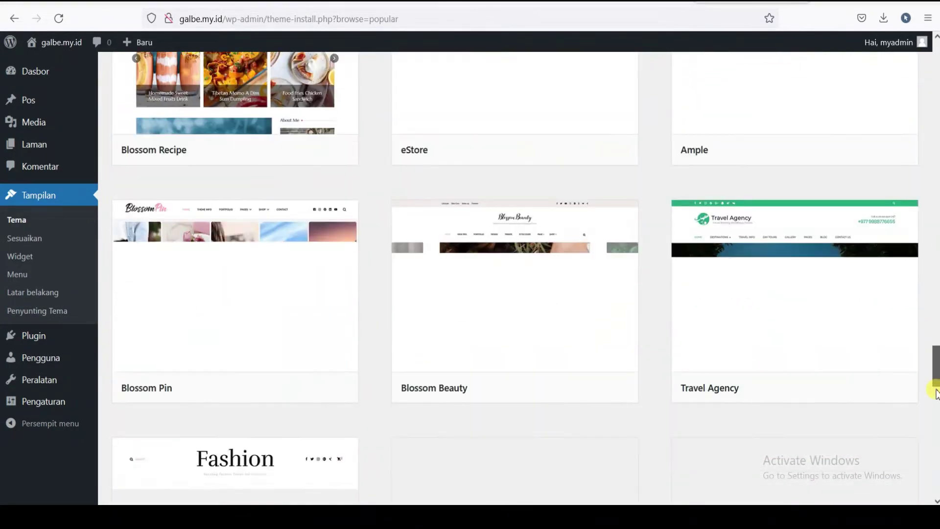
{"action": "scroll", "coordinate": [934, 369], "scroll_direction": "down", "scroll_amount": 1}
{"action": "scroll", "coordinate": [934, 367], "scroll_direction": "down", "scroll_amount": 11}
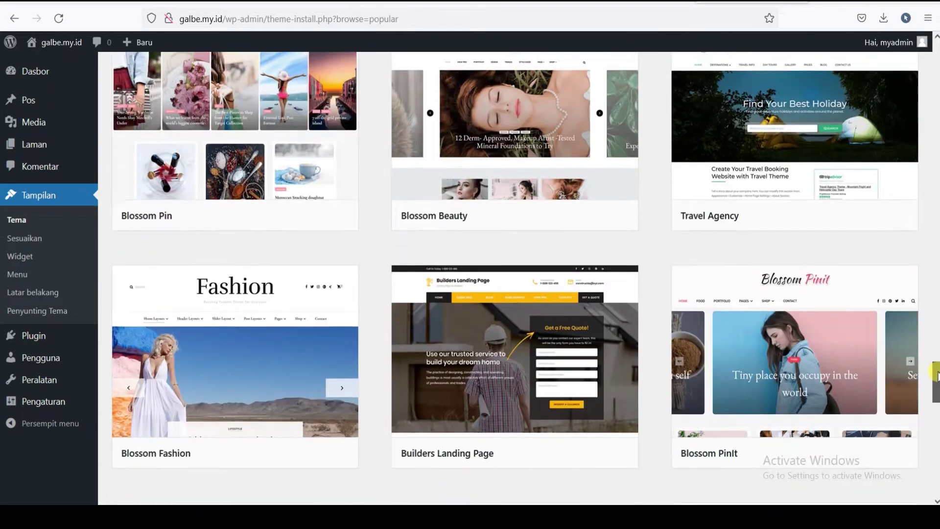
{"action": "scroll", "coordinate": [927, 337], "scroll_direction": "down", "scroll_amount": 7}
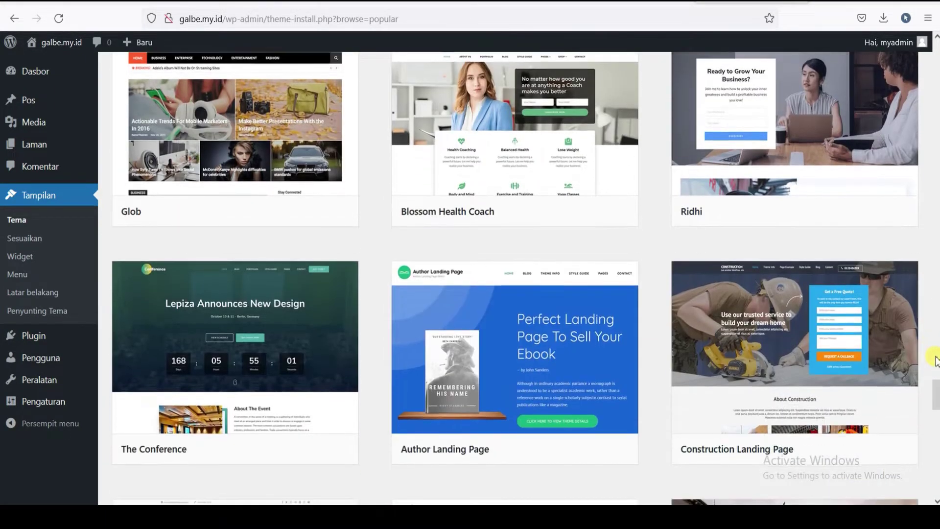
{"action": "scroll", "coordinate": [936, 413], "scroll_direction": "down", "scroll_amount": 17}
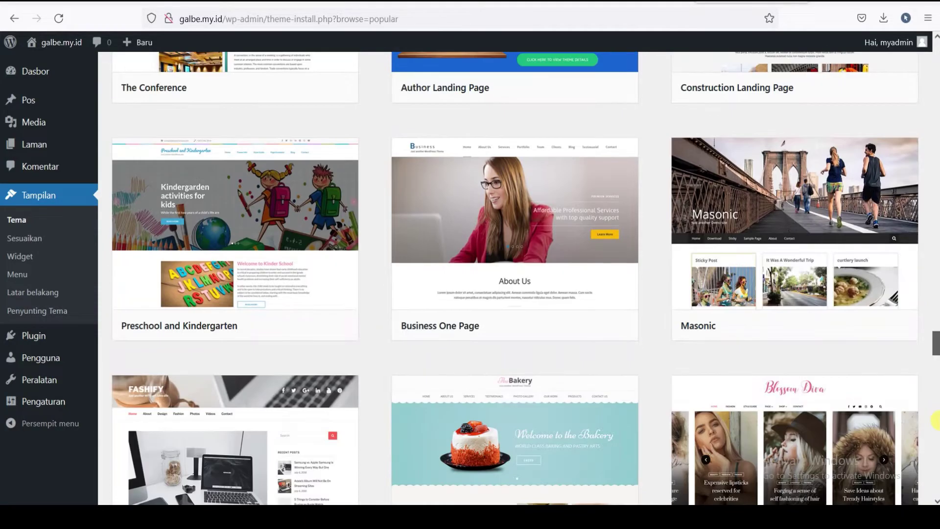
{"action": "left_click_drag", "start_coordinate": [935, 423], "coordinate": [936, 361]}
{"action": "mouse_move", "coordinate": [512, 348]}
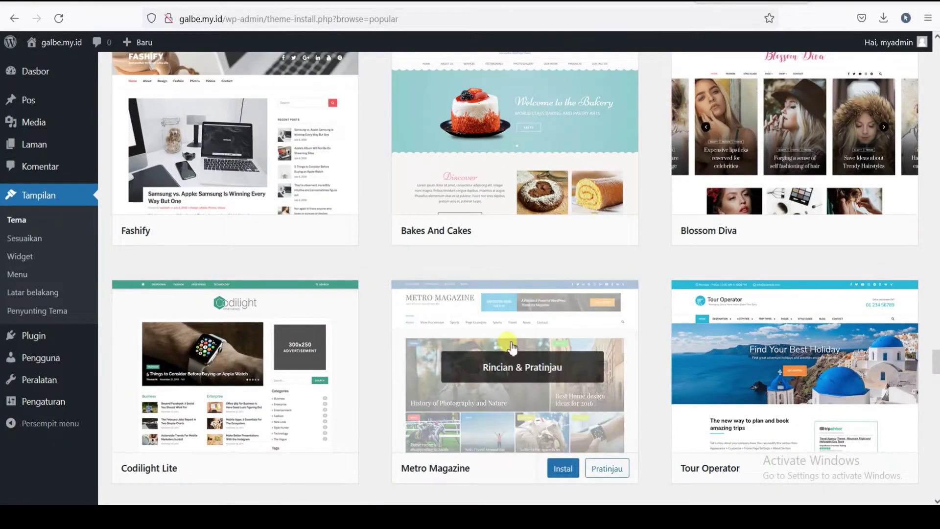
{"action": "left_click_drag", "start_coordinate": [935, 368], "coordinate": [935, 360]}
{"action": "mouse_move", "coordinate": [447, 252]}
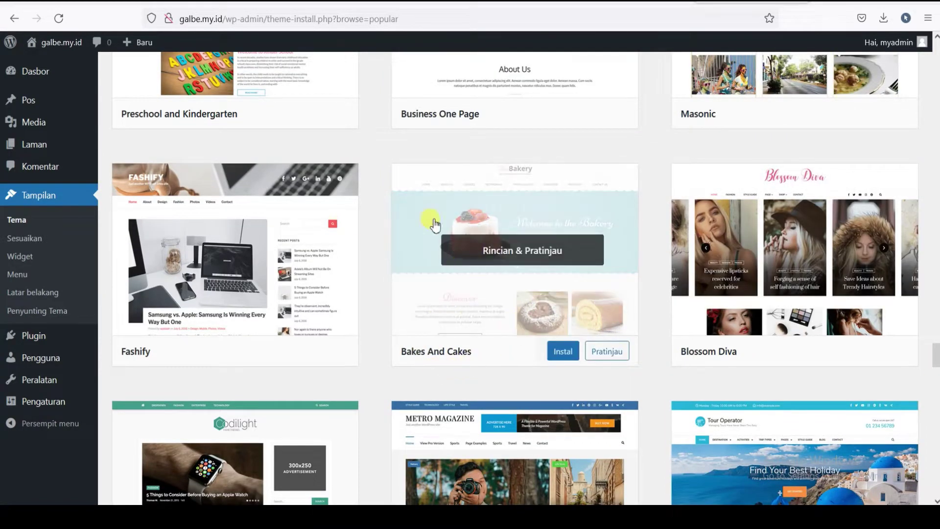
{"action": "scroll", "coordinate": [935, 372], "scroll_direction": "up", "scroll_amount": 5}
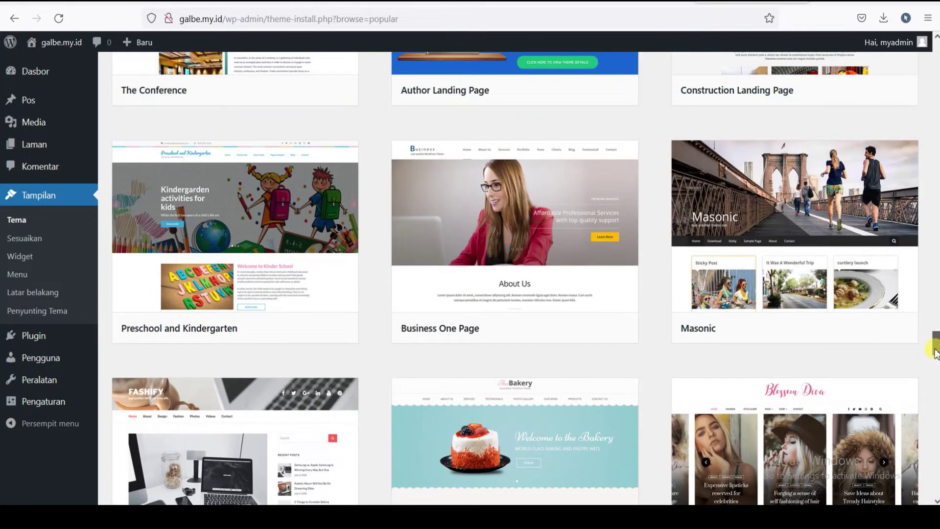
{"action": "left_click_drag", "start_coordinate": [935, 352], "coordinate": [935, 317]}
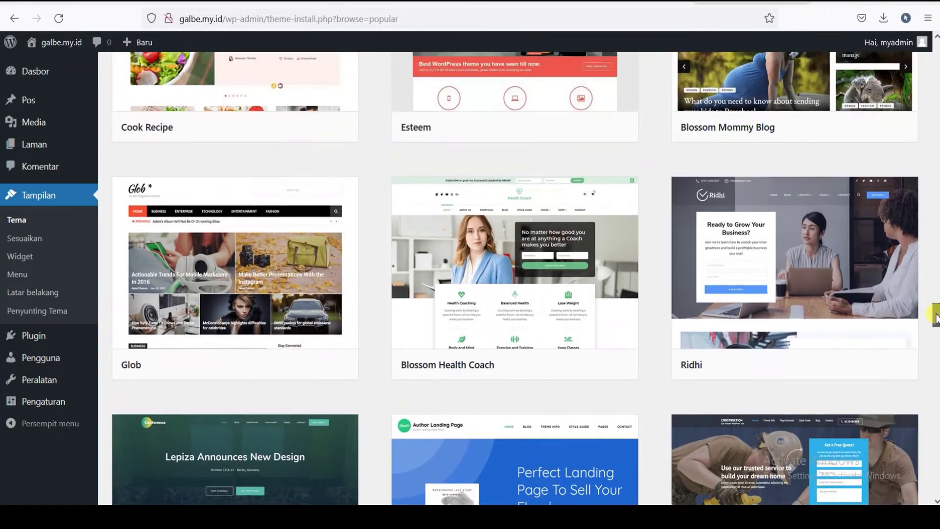
{"action": "mouse_move", "coordinate": [199, 318]}
{"action": "mouse_move", "coordinate": [582, 323]}
{"action": "scroll", "coordinate": [667, 321], "scroll_direction": "up", "scroll_amount": 4}
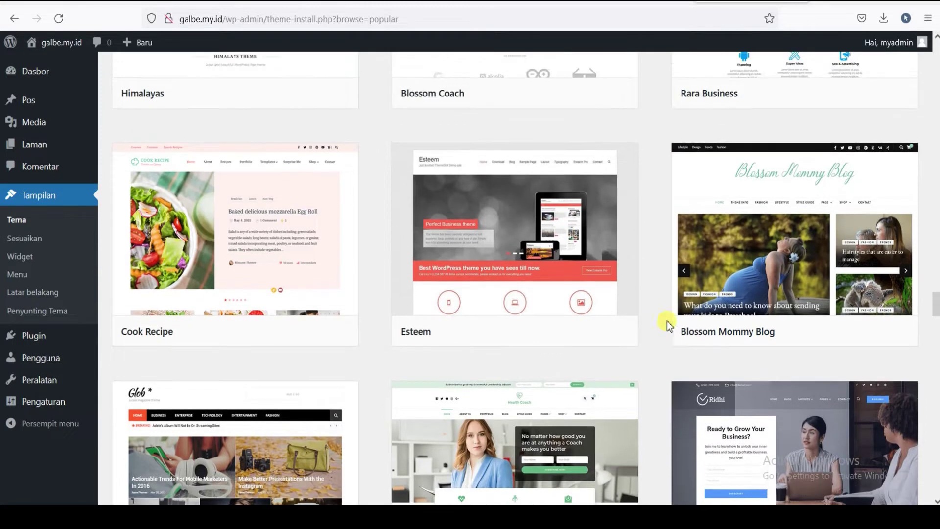
{"action": "mouse_move", "coordinate": [252, 297]}
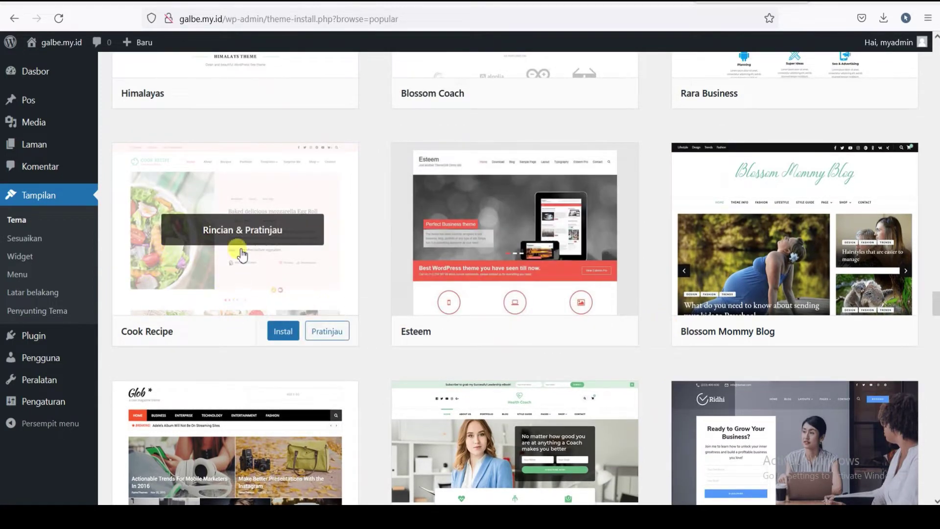
{"action": "mouse_move", "coordinate": [227, 264]}
{"action": "scroll", "coordinate": [304, 282], "scroll_direction": "up", "scroll_amount": 3}
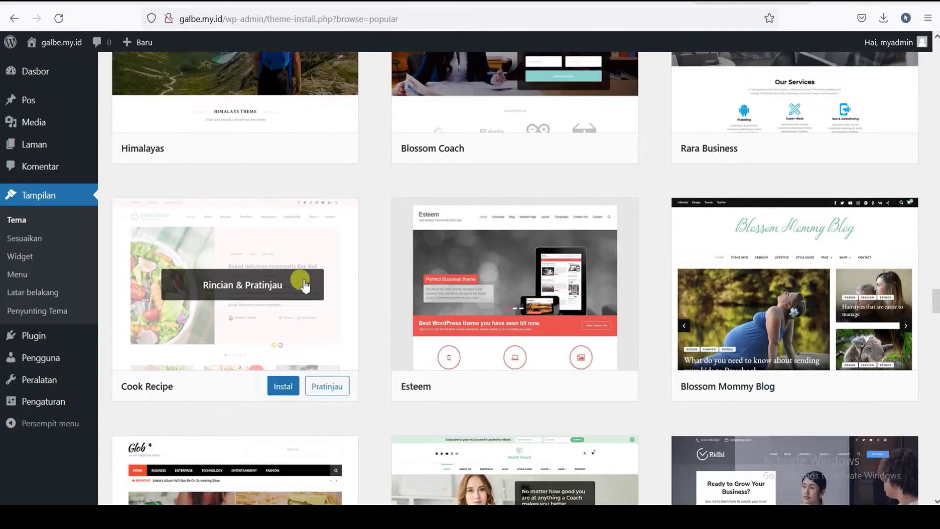
{"action": "scroll", "coordinate": [304, 284], "scroll_direction": "down", "scroll_amount": 2}
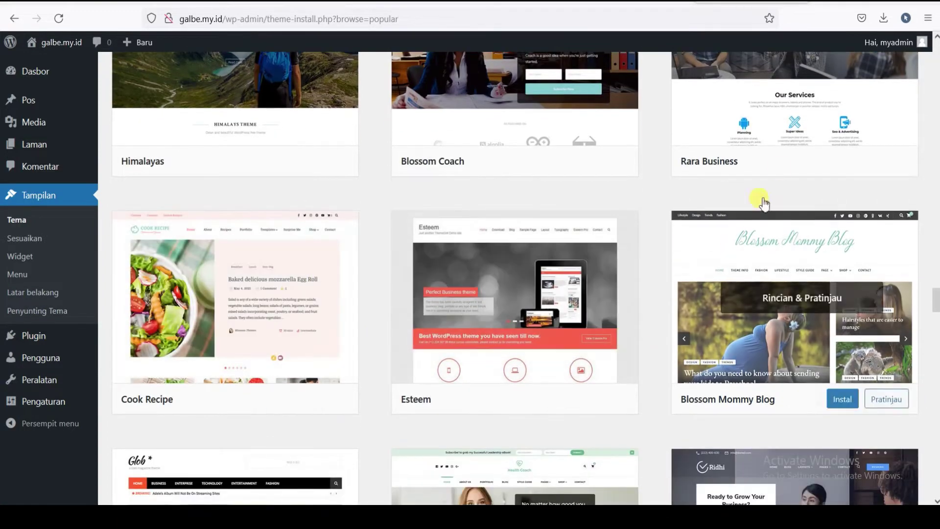
{"action": "scroll", "coordinate": [268, 216], "scroll_direction": "up", "scroll_amount": 10}
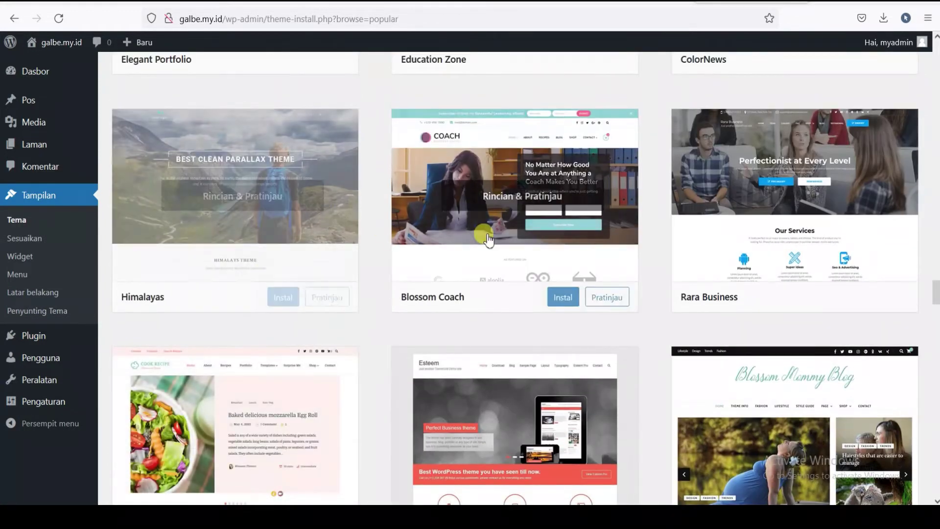
{"action": "scroll", "coordinate": [241, 331], "scroll_direction": "up", "scroll_amount": 7}
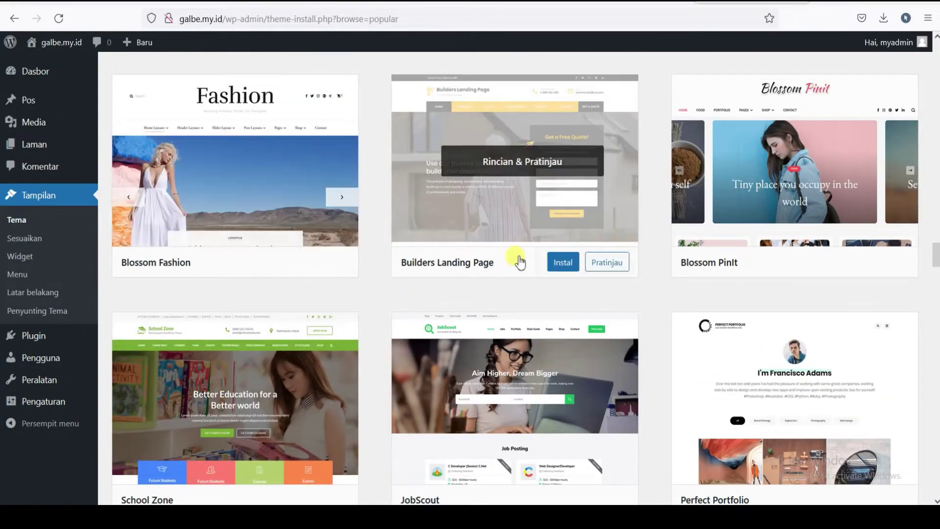
{"action": "left_click_drag", "start_coordinate": [935, 258], "coordinate": [936, 56]}
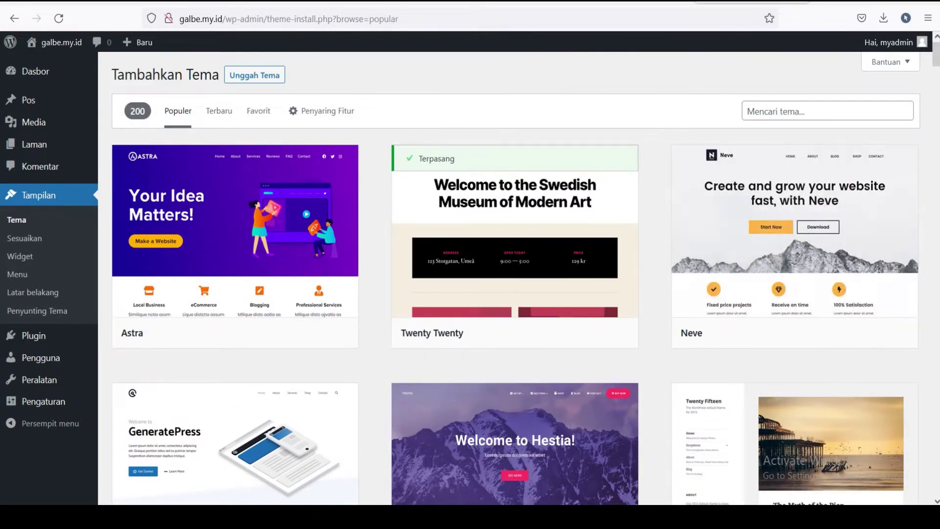
{"action": "left_click_drag", "start_coordinate": [936, 58], "coordinate": [936, 58]}
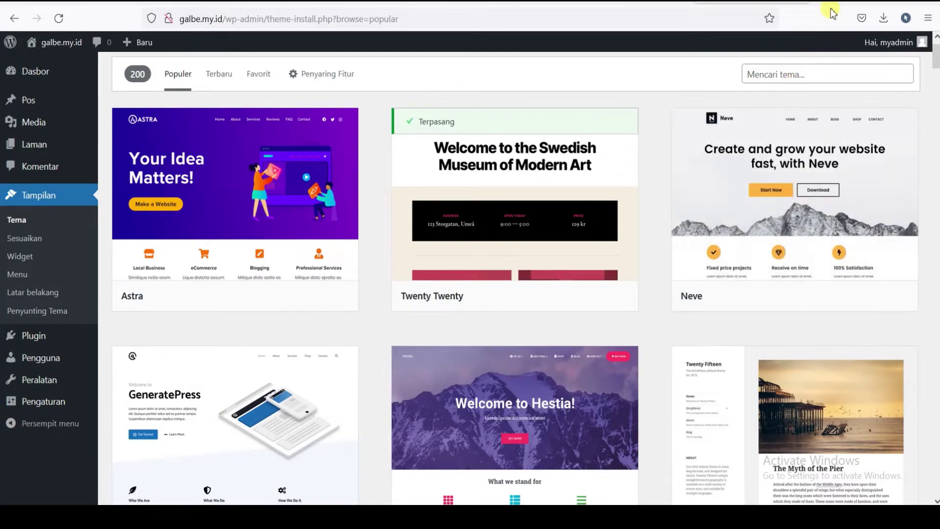
{"action": "mouse_move", "coordinate": [758, 135]}
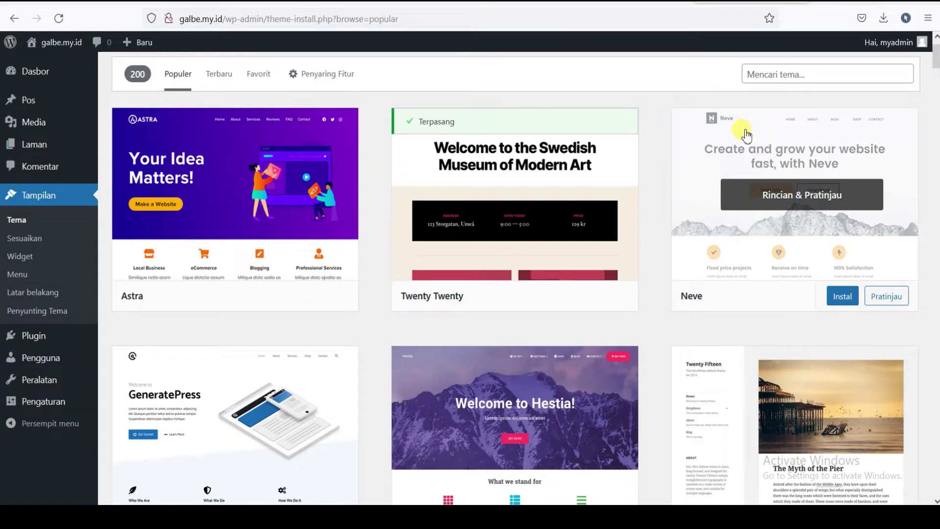
- Search the web for 'theme fo' in a new tab and open the ThemeForest site
{"action": "key", "text": "ctrl+t"}
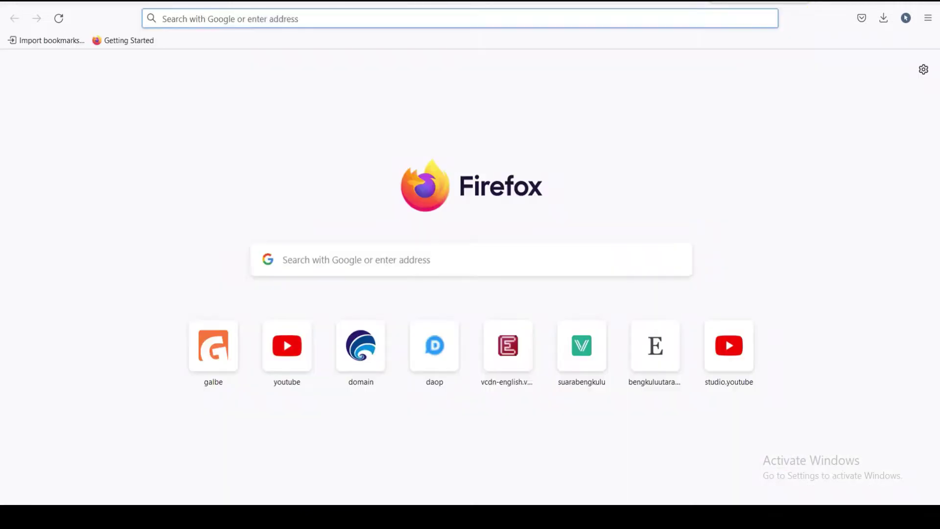
{"action": "type", "text": "theme"}
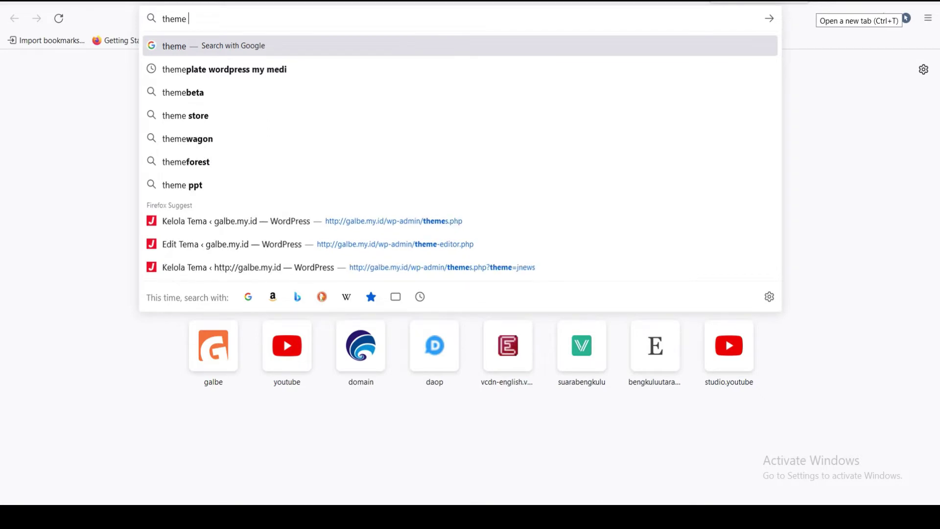
{"action": "type", "text": " fo"}
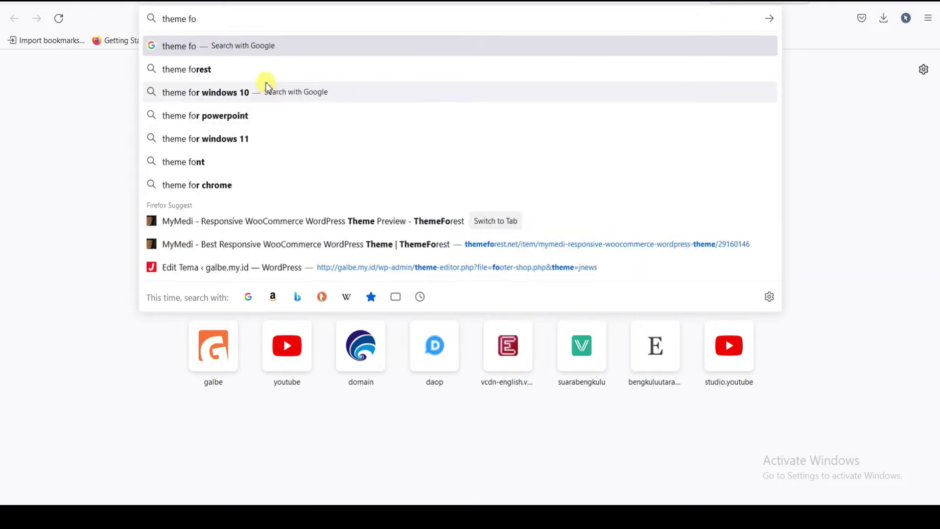
{"action": "left_click", "coordinate": [267, 72]}
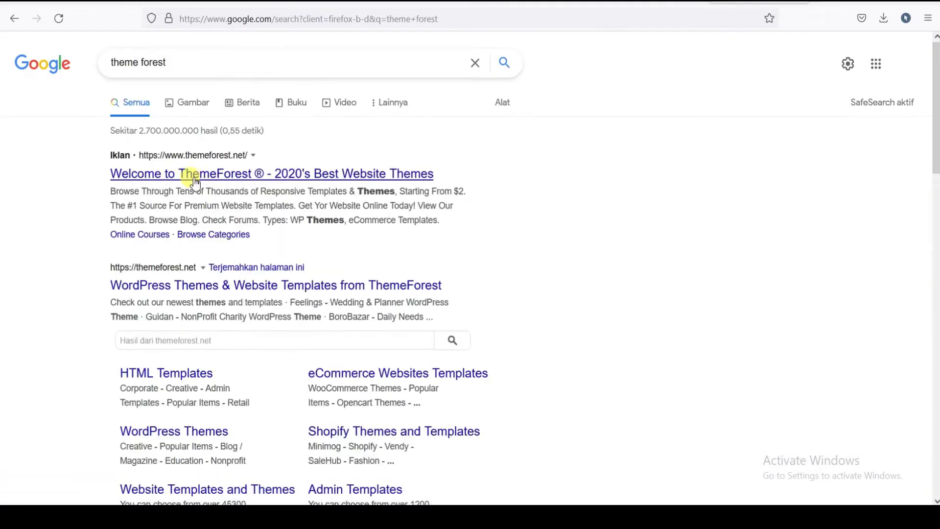
{"action": "left_click", "coordinate": [237, 178]}
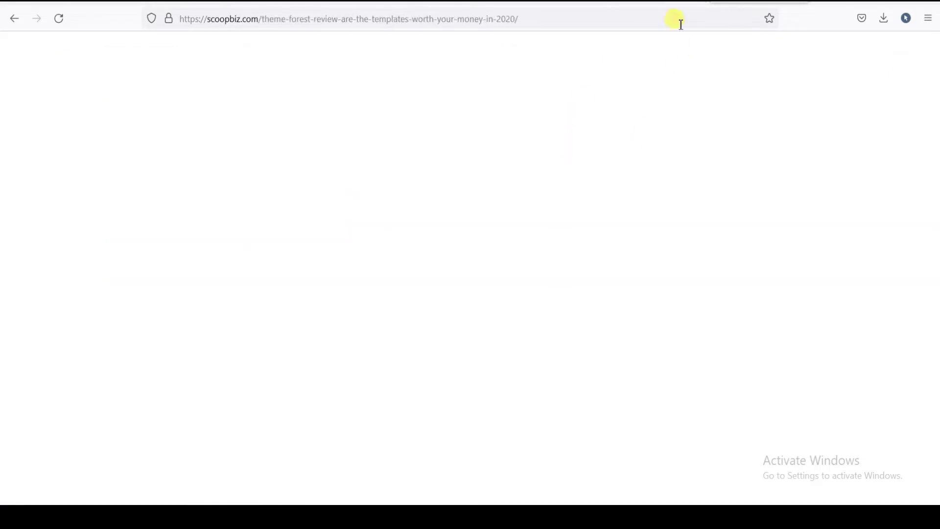
- Scroll through ThemeForest's best-selling WordPress themes, then return to the Add Themes tab
{"action": "left_click", "coordinate": [651, 0]}
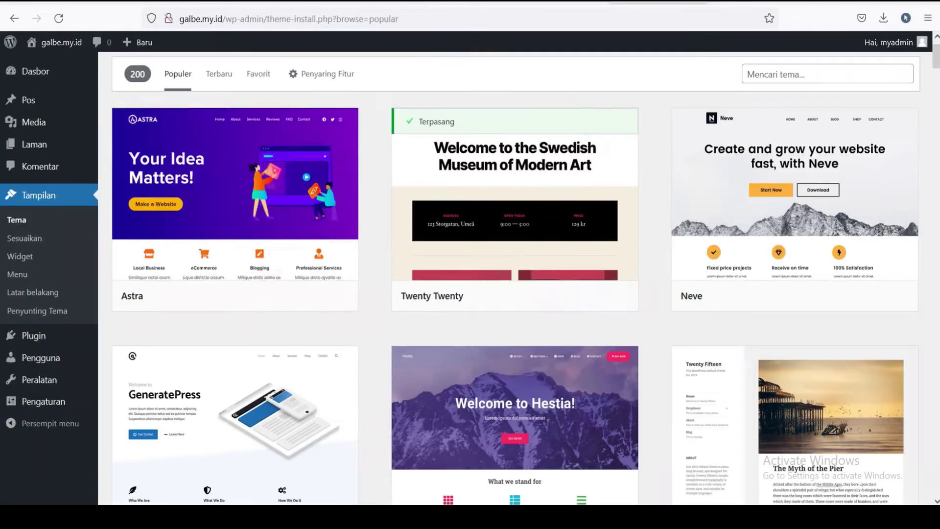
{"action": "left_click", "coordinate": [760, 1]}
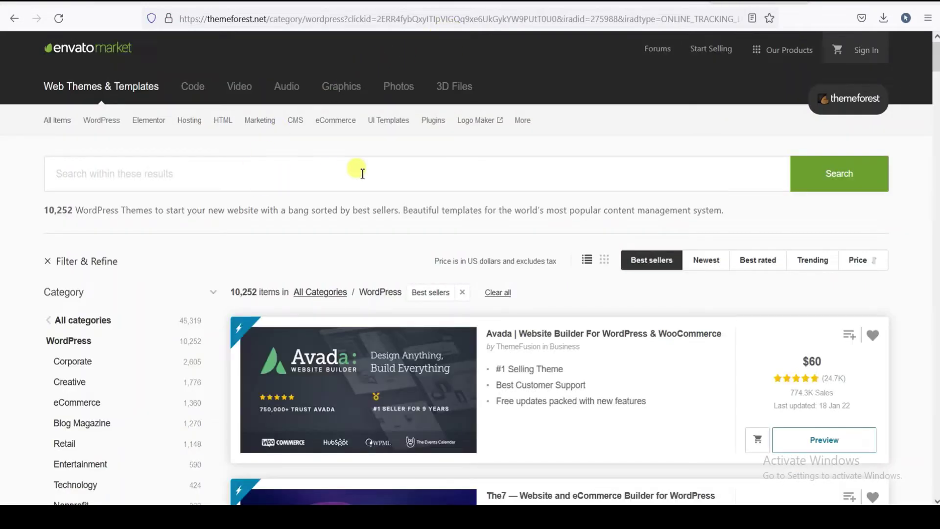
{"action": "scroll", "coordinate": [362, 174], "scroll_direction": "down", "scroll_amount": 3}
{"action": "scroll", "coordinate": [321, 250], "scroll_direction": "down", "scroll_amount": 3}
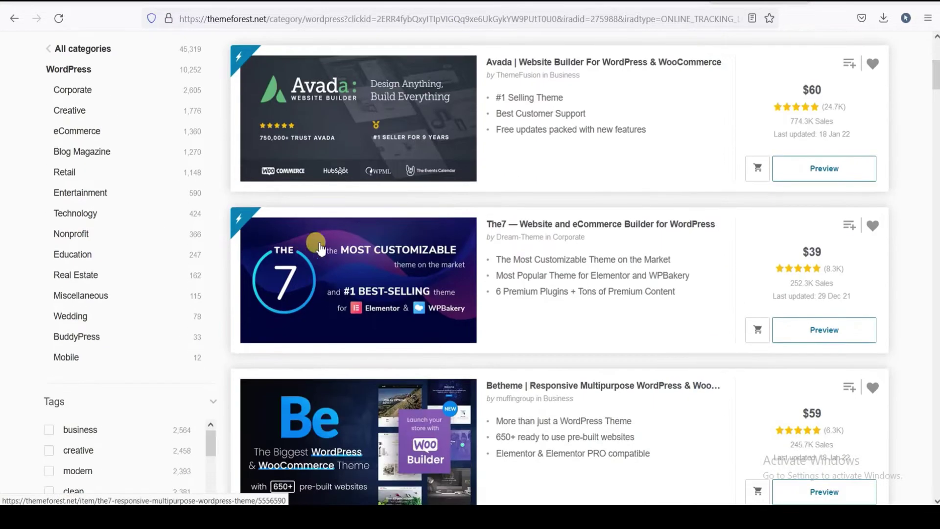
{"action": "scroll", "coordinate": [321, 250], "scroll_direction": "down", "scroll_amount": 10}
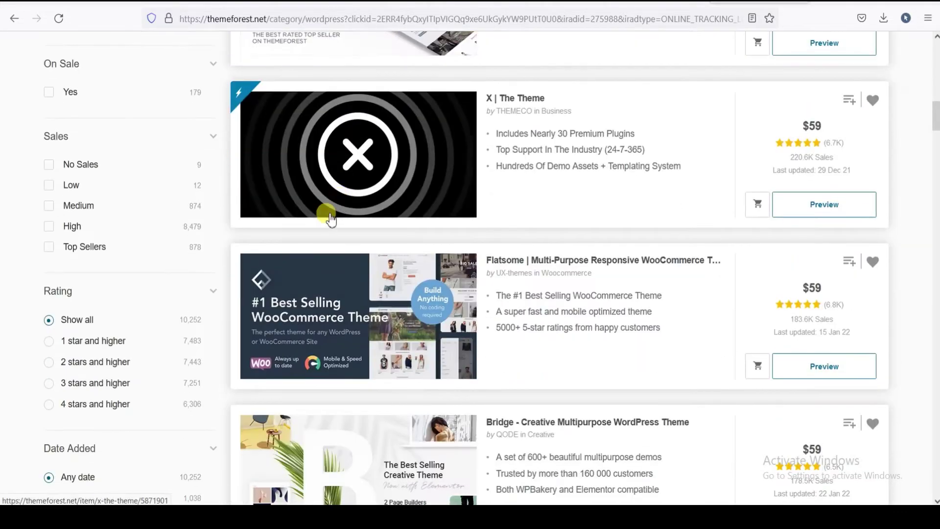
{"action": "scroll", "coordinate": [331, 220], "scroll_direction": "up", "scroll_amount": 4}
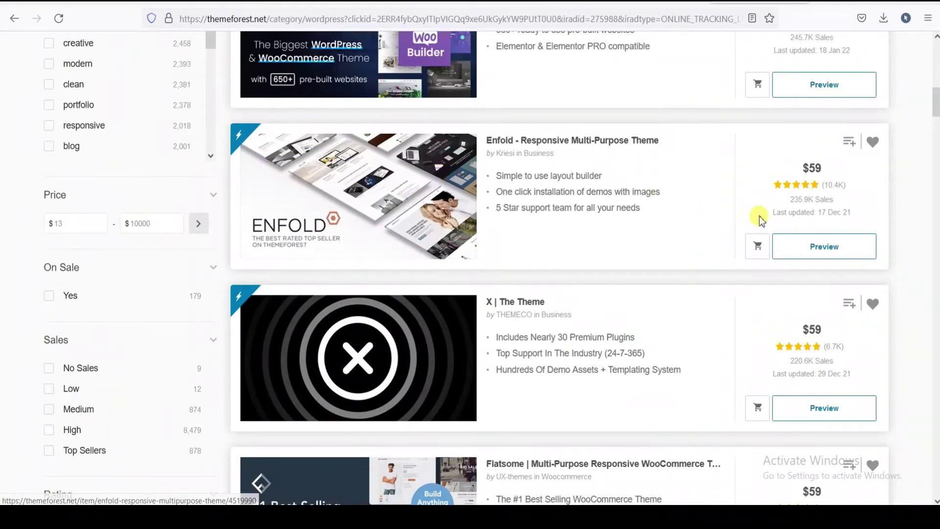
{"action": "scroll", "coordinate": [786, 188], "scroll_direction": "up", "scroll_amount": 2}
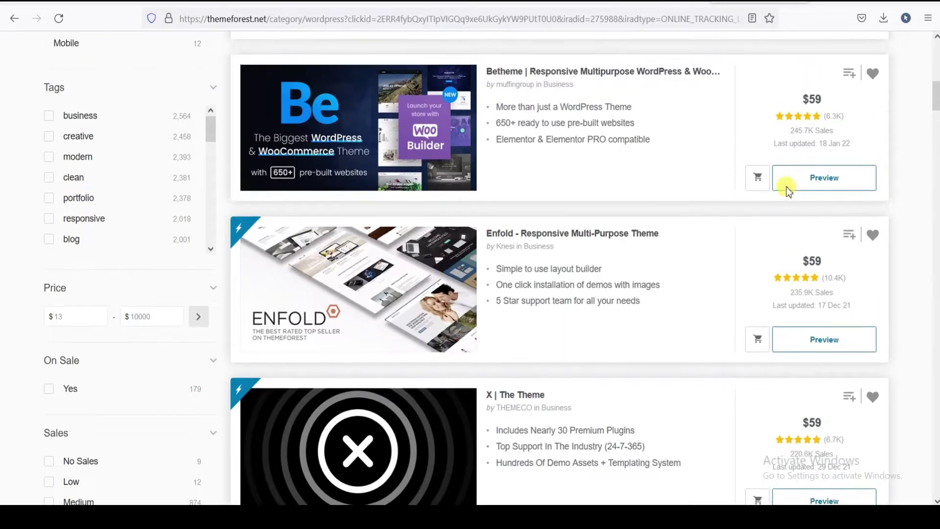
{"action": "scroll", "coordinate": [786, 187], "scroll_direction": "up", "scroll_amount": 5}
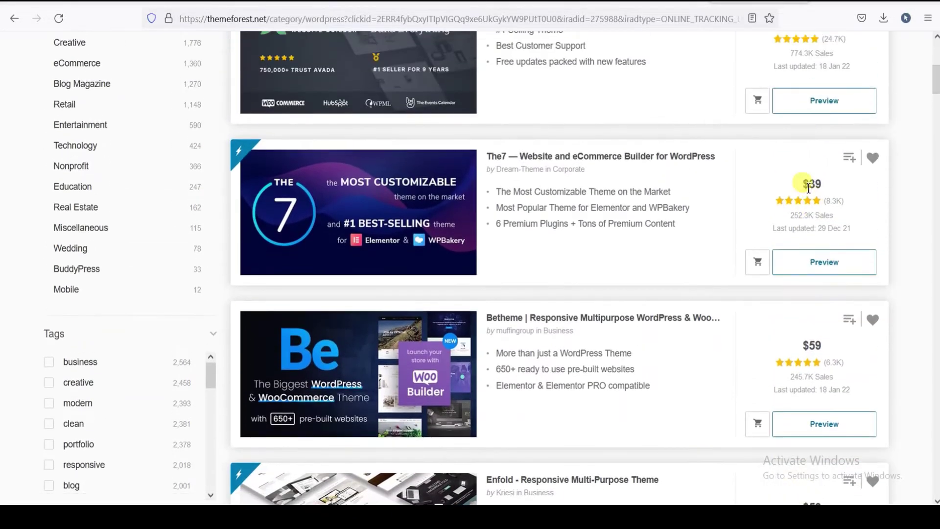
{"action": "scroll", "coordinate": [808, 188], "scroll_direction": "up", "scroll_amount": 4}
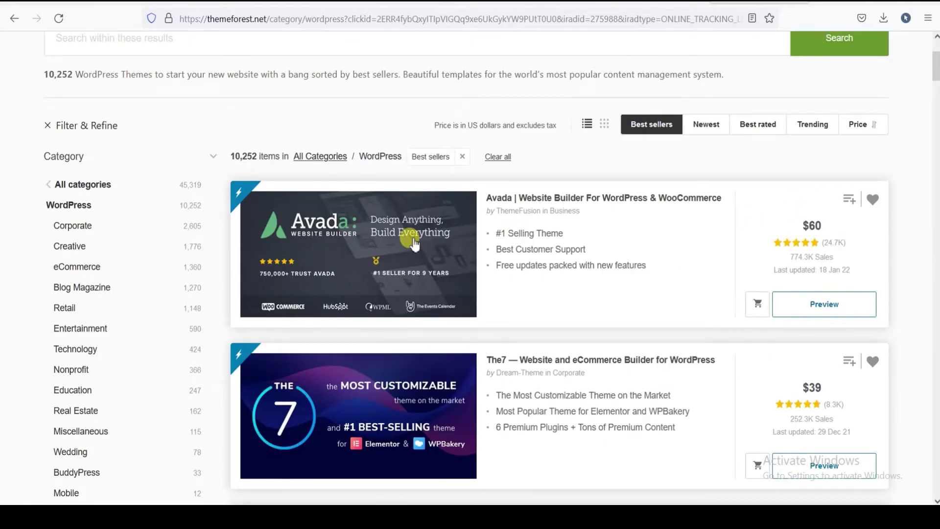
{"action": "scroll", "coordinate": [457, 245], "scroll_direction": "down", "scroll_amount": 8}
{"action": "scroll", "coordinate": [456, 243], "scroll_direction": "down", "scroll_amount": 4}
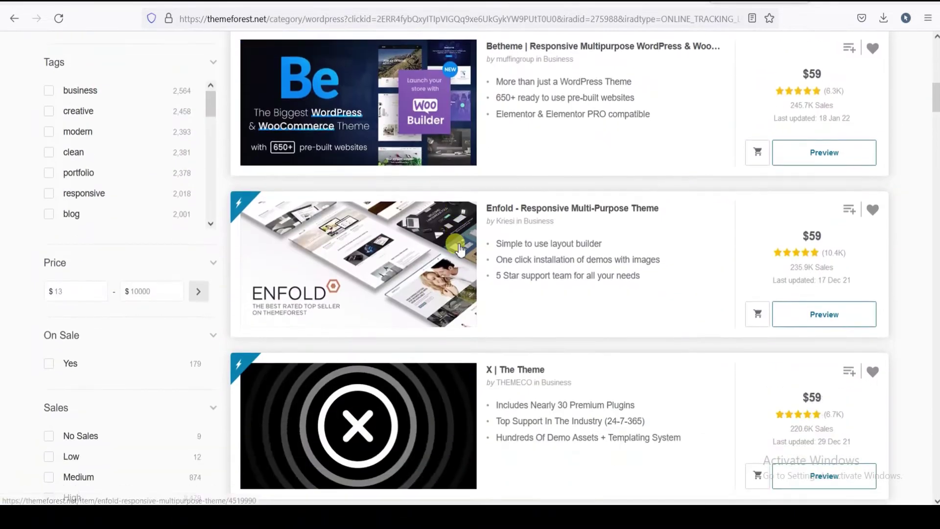
{"action": "scroll", "coordinate": [594, 215], "scroll_direction": "down", "scroll_amount": 10}
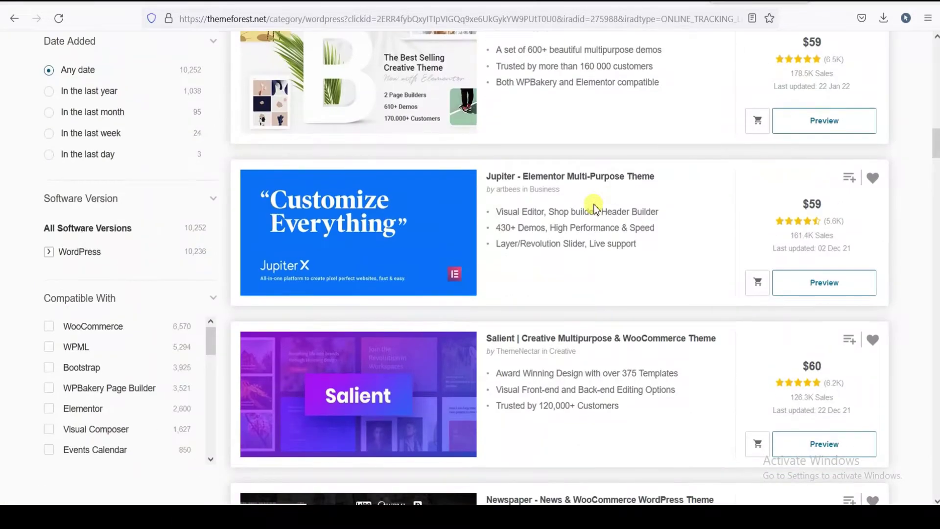
{"action": "scroll", "coordinate": [594, 208], "scroll_direction": "down", "scroll_amount": 13}
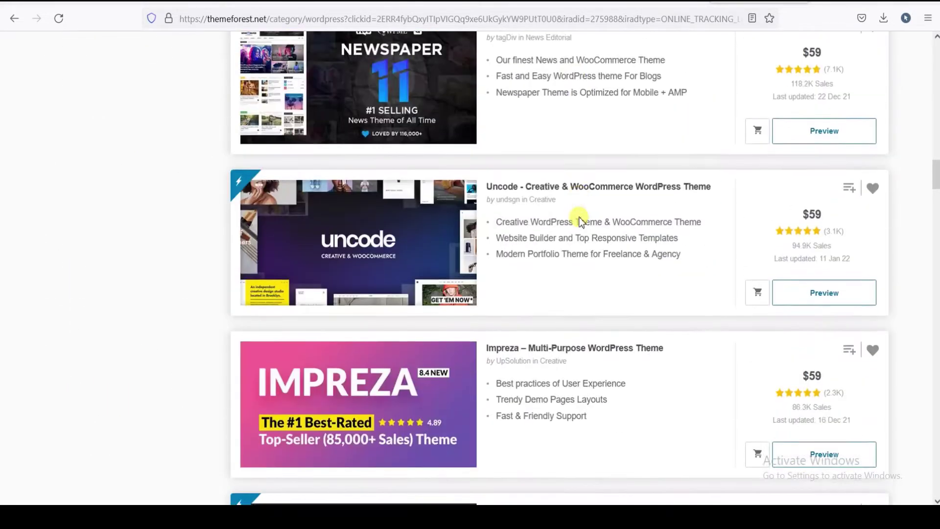
{"action": "scroll", "coordinate": [581, 225], "scroll_direction": "down", "scroll_amount": 8}
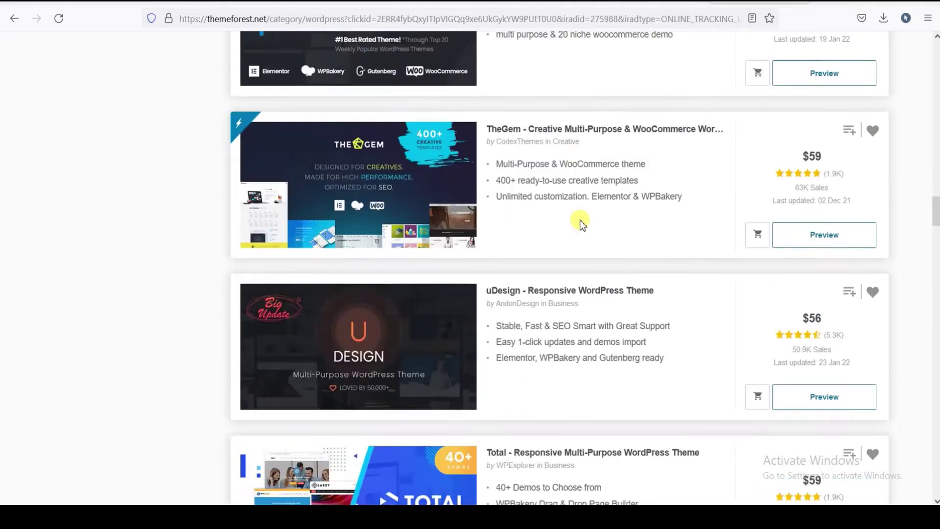
{"action": "scroll", "coordinate": [581, 224], "scroll_direction": "down", "scroll_amount": 4}
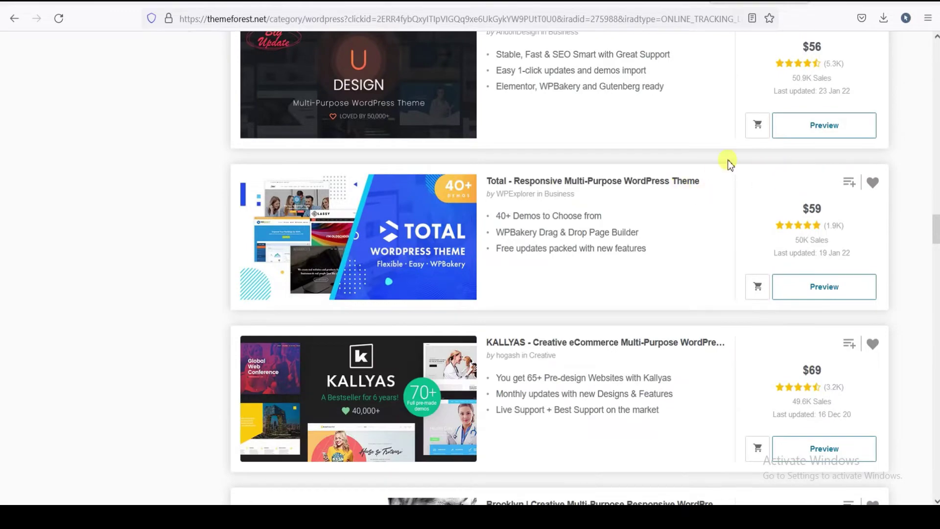
{"action": "scroll", "coordinate": [565, 225], "scroll_direction": "up", "scroll_amount": 4}
{"action": "scroll", "coordinate": [655, 227], "scroll_direction": "up", "scroll_amount": 20}
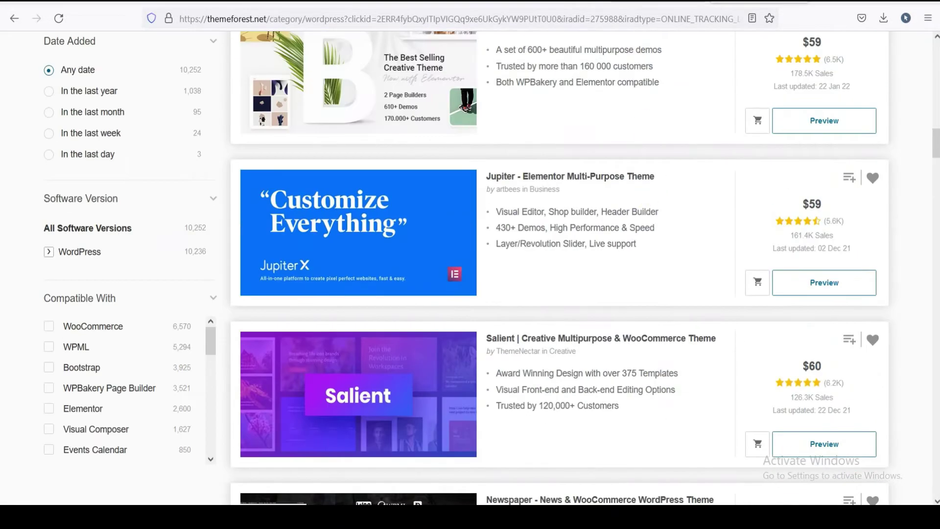
{"action": "key", "text": "ctrl+shift+Tab"}
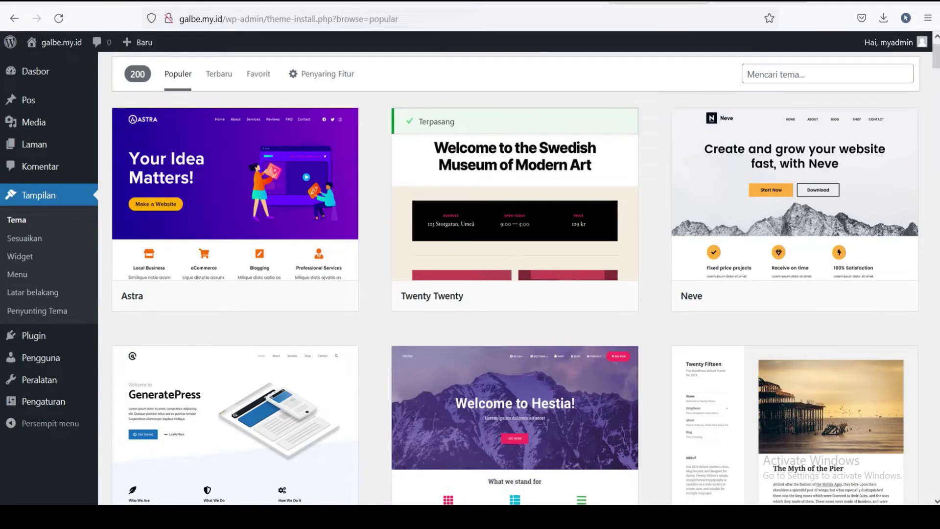
- Return to the installed Themes page via Tampilan and point at the MyMedi card
{"action": "scroll", "coordinate": [168, 149], "scroll_direction": "up", "scroll_amount": 2}
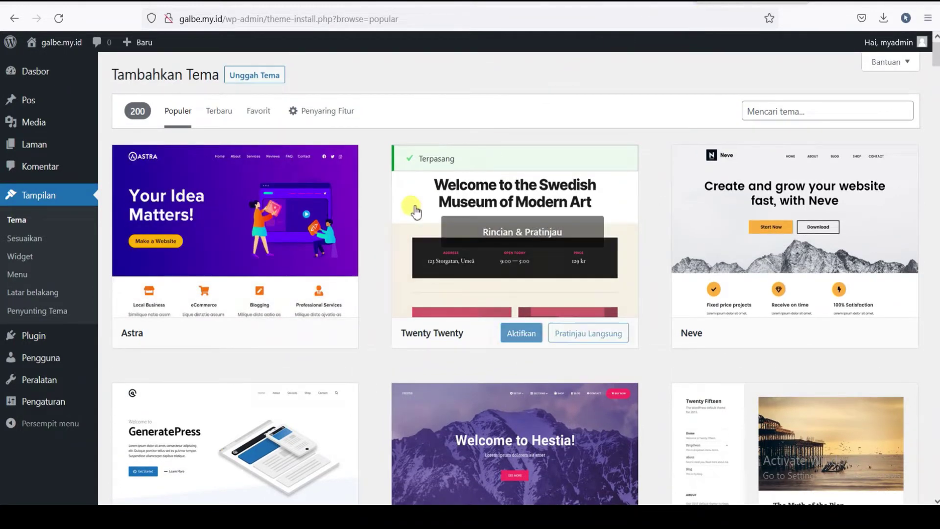
{"action": "left_click", "coordinate": [45, 195]}
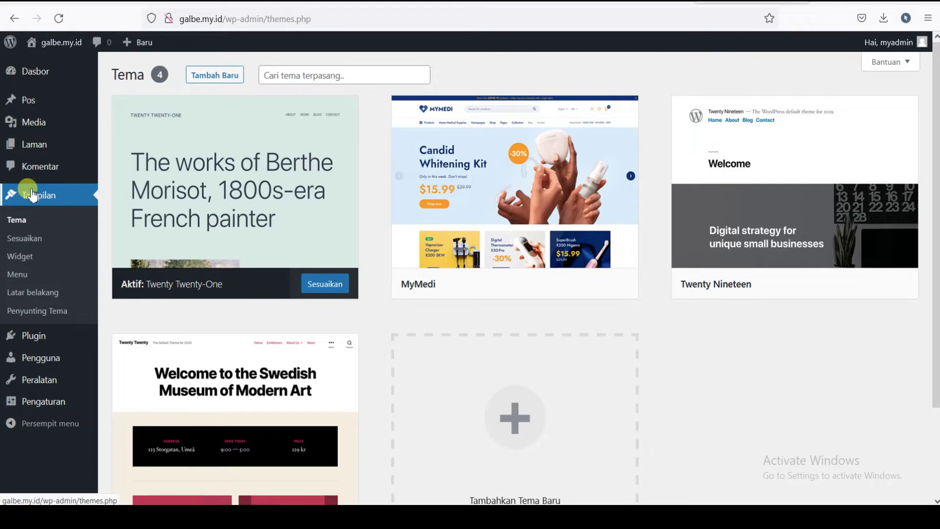
{"action": "mouse_move", "coordinate": [496, 189]}
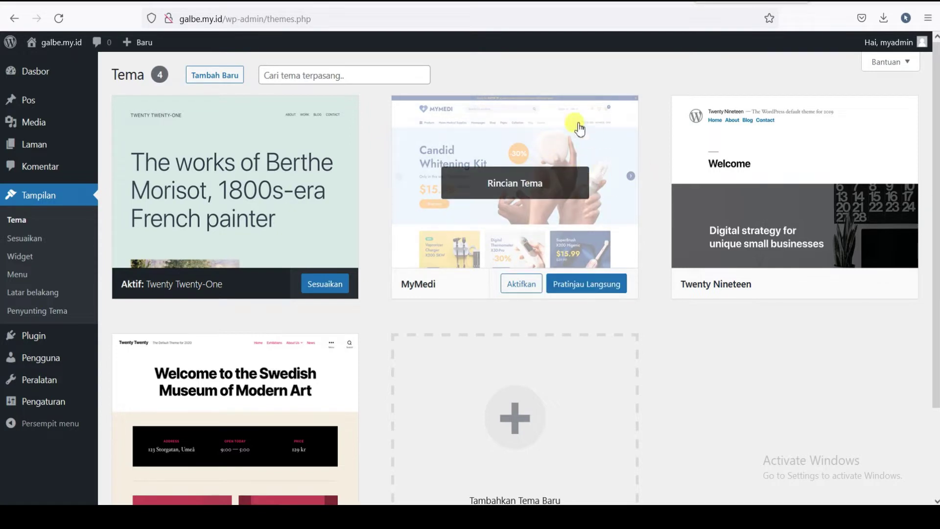
- Activate MyMedi, review its recommended-plugins notice, then go back to the Themes page
{"action": "left_click", "coordinate": [513, 291]}
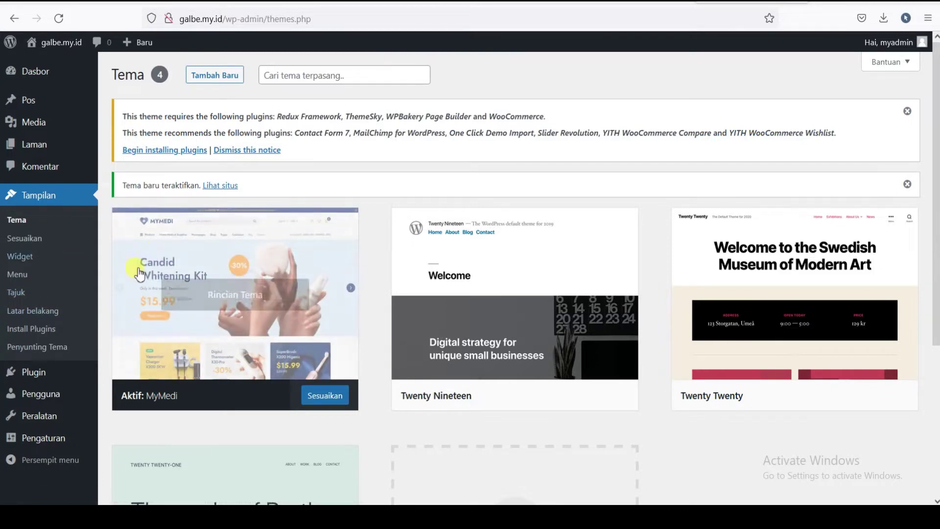
{"action": "scroll", "coordinate": [621, 279], "scroll_direction": "down", "scroll_amount": 3}
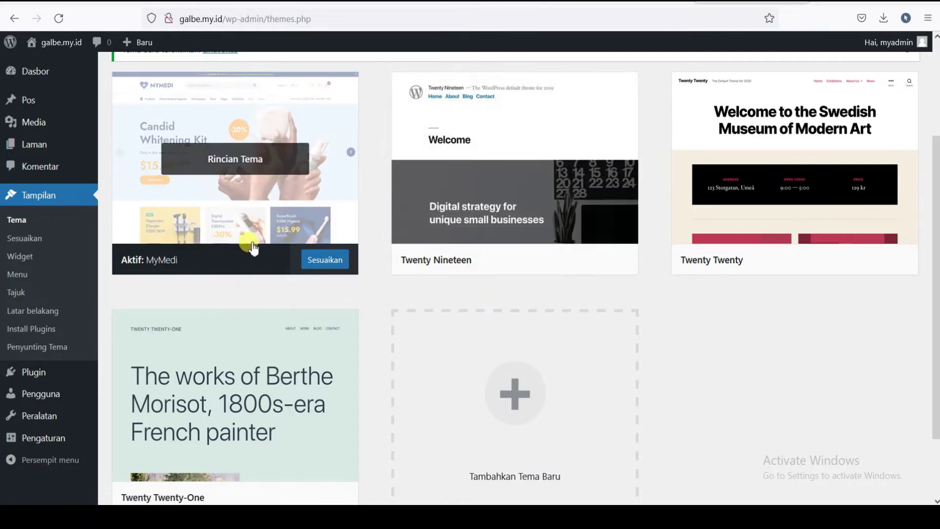
{"action": "scroll", "coordinate": [220, 132], "scroll_direction": "up", "scroll_amount": 3}
{"action": "scroll", "coordinate": [362, 264], "scroll_direction": "down", "scroll_amount": 2}
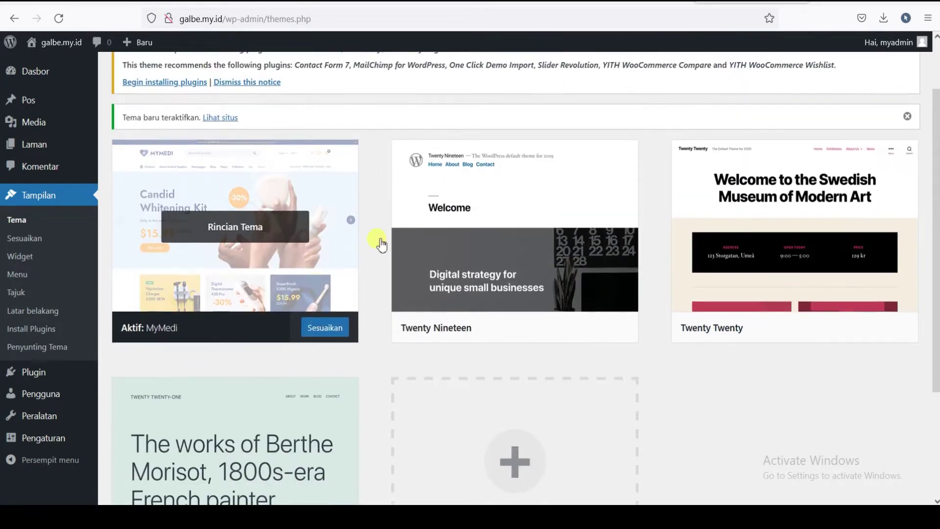
{"action": "scroll", "coordinate": [186, 240], "scroll_direction": "down", "scroll_amount": 1}
{"action": "scroll", "coordinate": [186, 240], "scroll_direction": "down", "scroll_amount": 1}
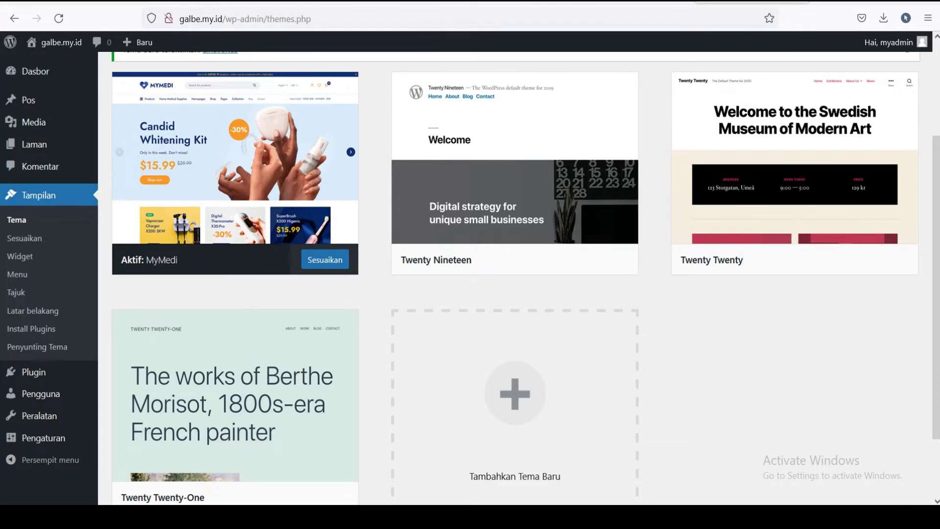
{"action": "left_click", "coordinate": [13, 18]}
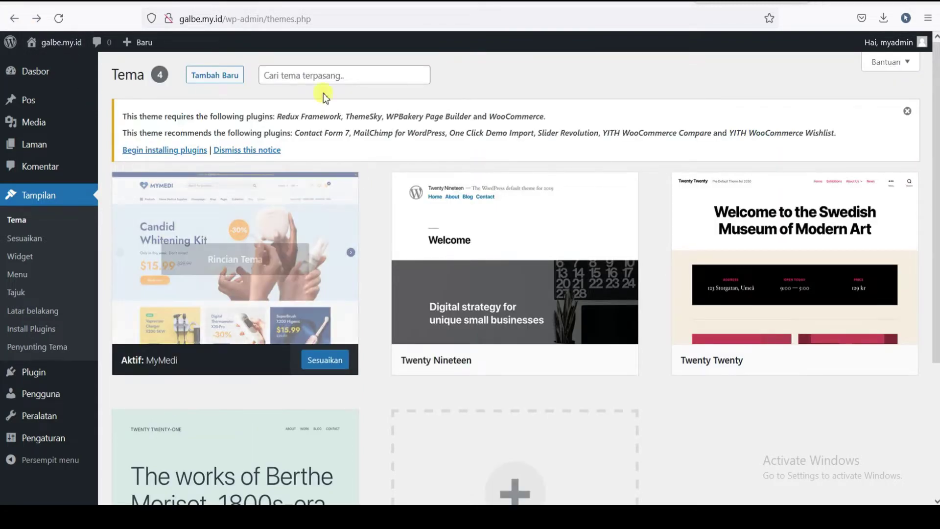
- Open the live site from the Kunjungi Situs link in a new browser tab
{"action": "right_click", "coordinate": [58, 43]}
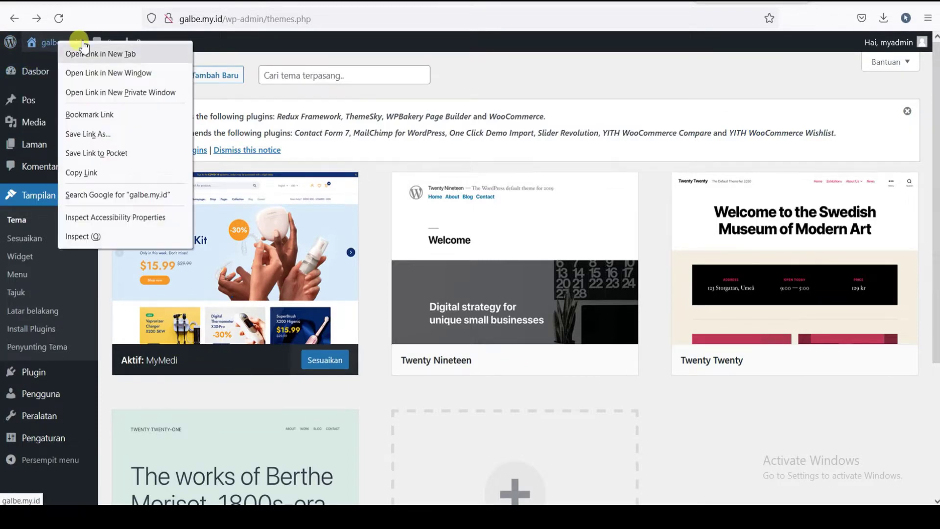
{"action": "left_click", "coordinate": [273, 42]}
{"action": "mouse_move", "coordinate": [51, 41]}
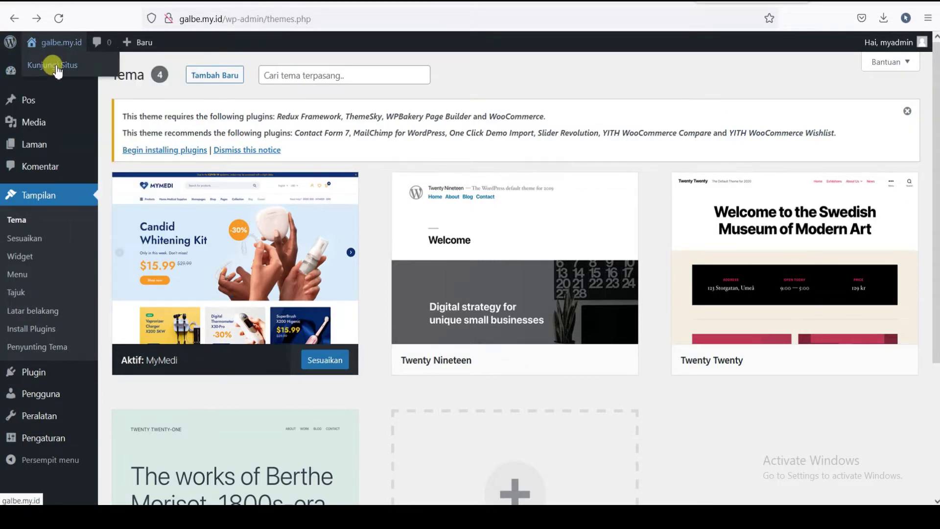
{"action": "right_click", "coordinate": [53, 66]}
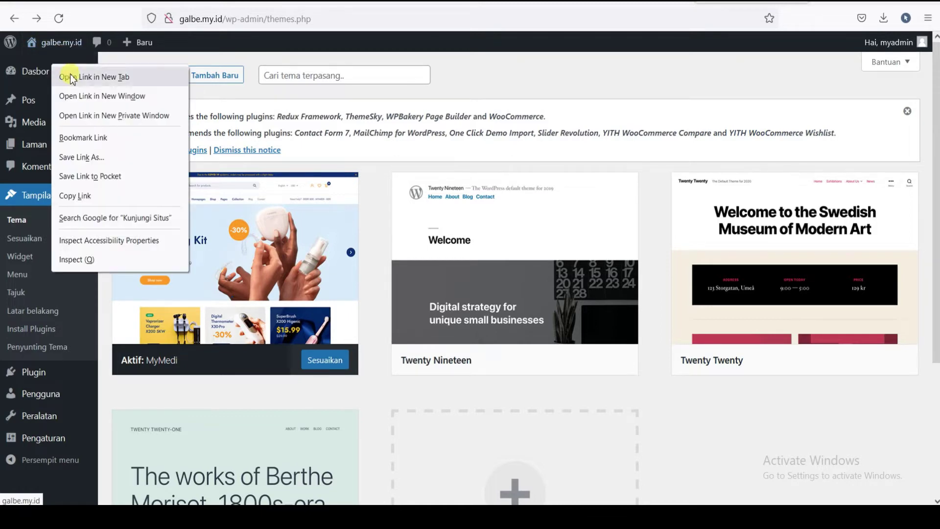
{"action": "left_click", "coordinate": [72, 78]}
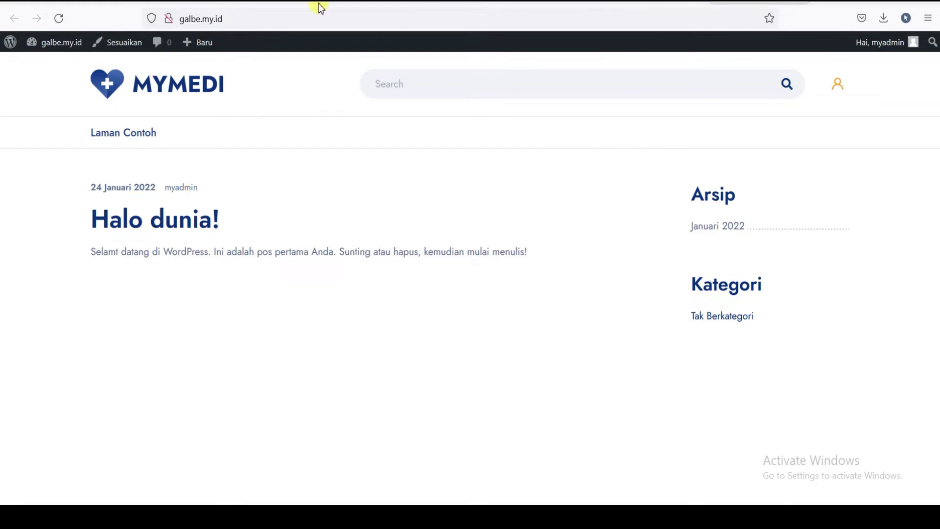
- Compare the MyMedi theme demo tab with the live site's front page
{"action": "left_click", "coordinate": [338, 6]}
{"action": "scroll", "coordinate": [427, 306], "scroll_direction": "down", "scroll_amount": 5}
{"action": "scroll", "coordinate": [535, 302], "scroll_direction": "down", "scroll_amount": 7}
{"action": "scroll", "coordinate": [550, 275], "scroll_direction": "up", "scroll_amount": 12}
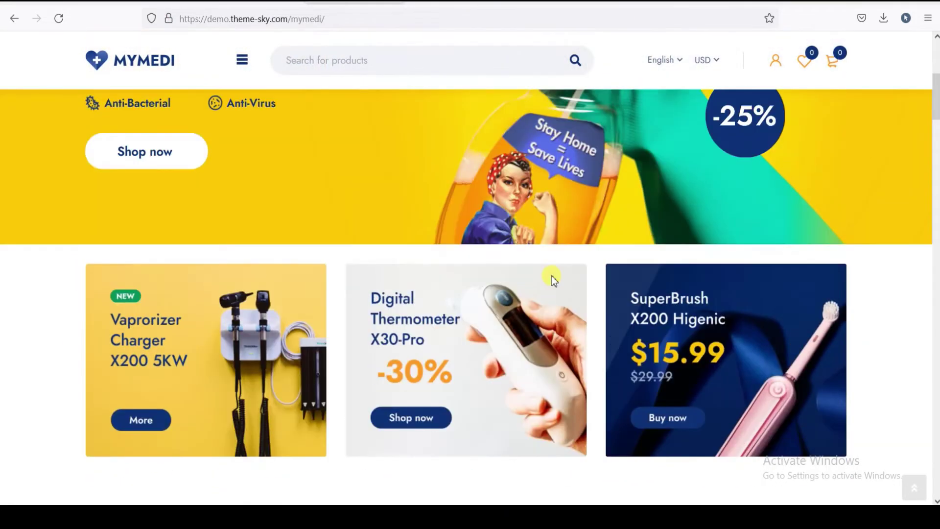
{"action": "key", "text": "ctrl+Tab"}
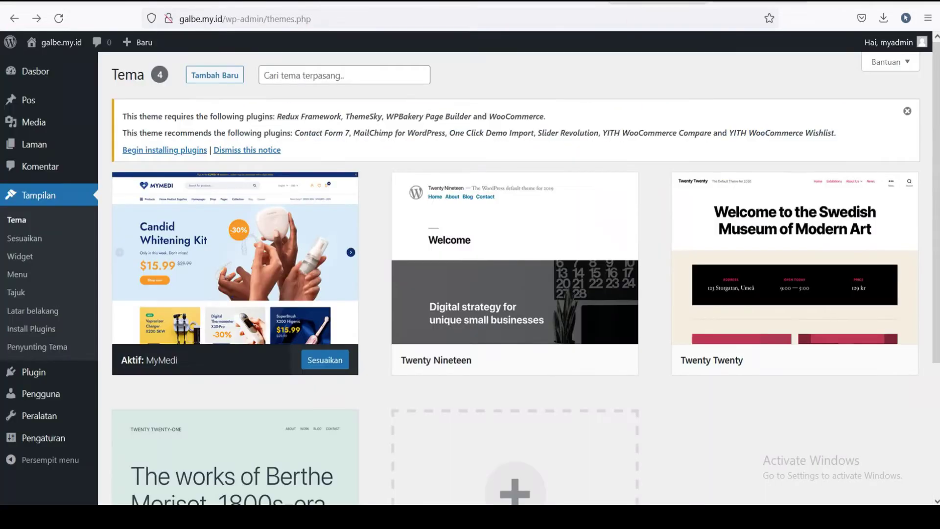
{"action": "key", "text": "ctrl+Tab"}
{"action": "key", "text": "ctrl+shift+Tab"}
{"action": "key", "text": "ctrl+shift+Tab"}
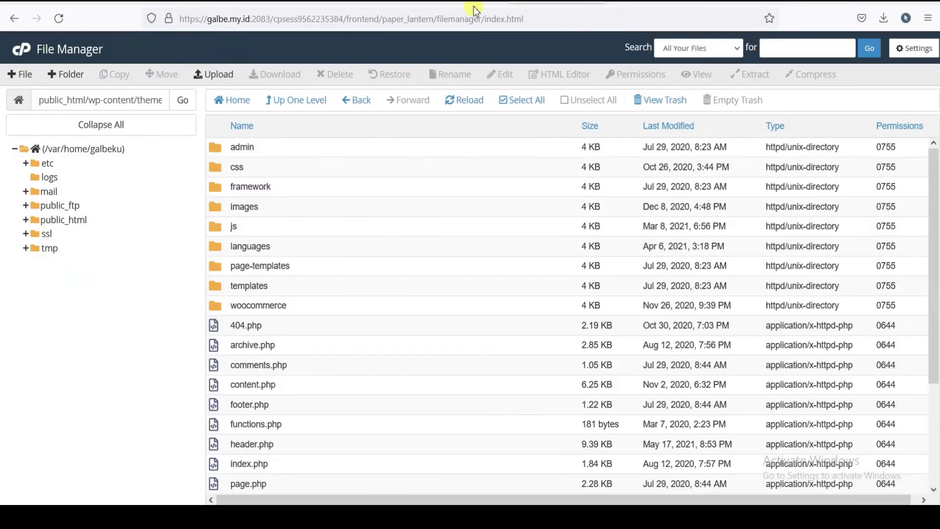
{"action": "key", "text": "ctrl+shift+Tab"}
{"action": "key", "text": "ctrl+Tab"}
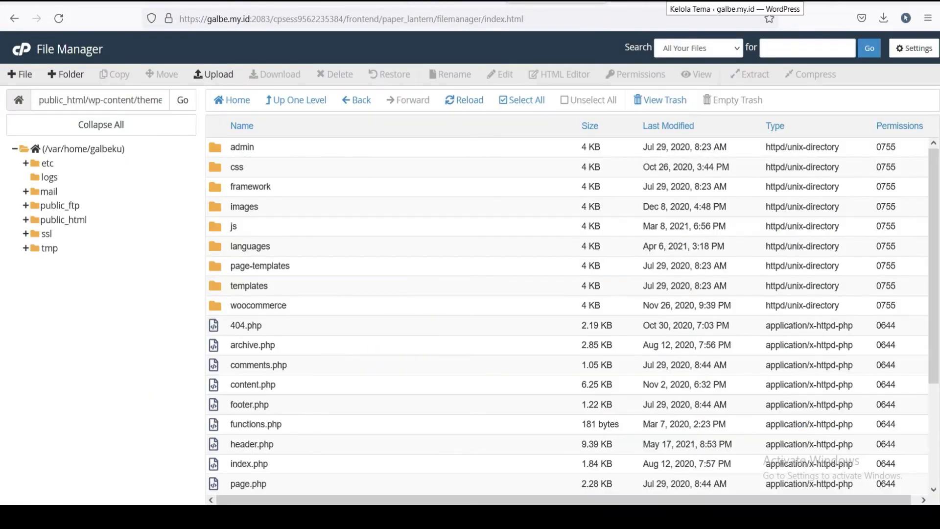
{"action": "key", "text": "ctrl+Tab"}
{"action": "key", "text": "ctrl+Tab"}
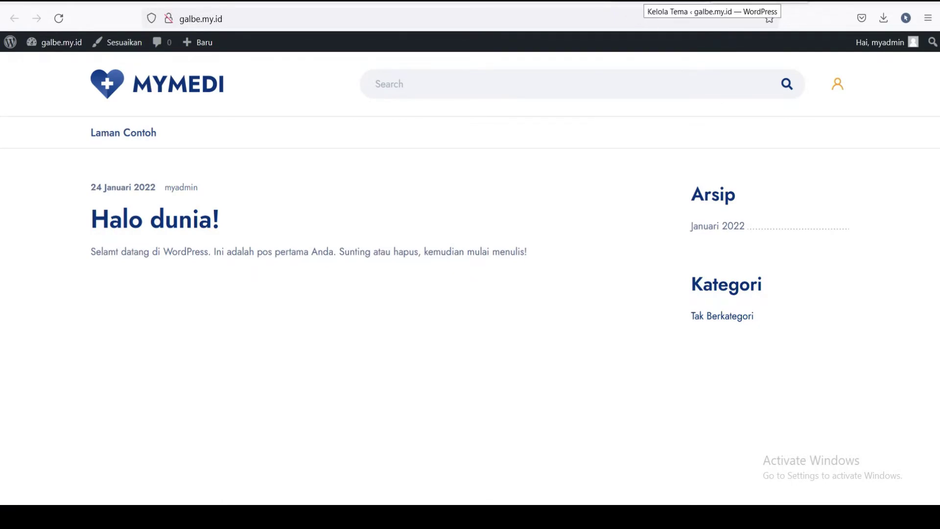
- Return to the Themes tab showing MyMedi active and the required-plugins notice
{"action": "key", "text": "ctrl+shift+Tab"}
{"action": "key", "text": "ctrl+Tab"}
{"action": "key", "text": "ctrl+shift+Tab"}
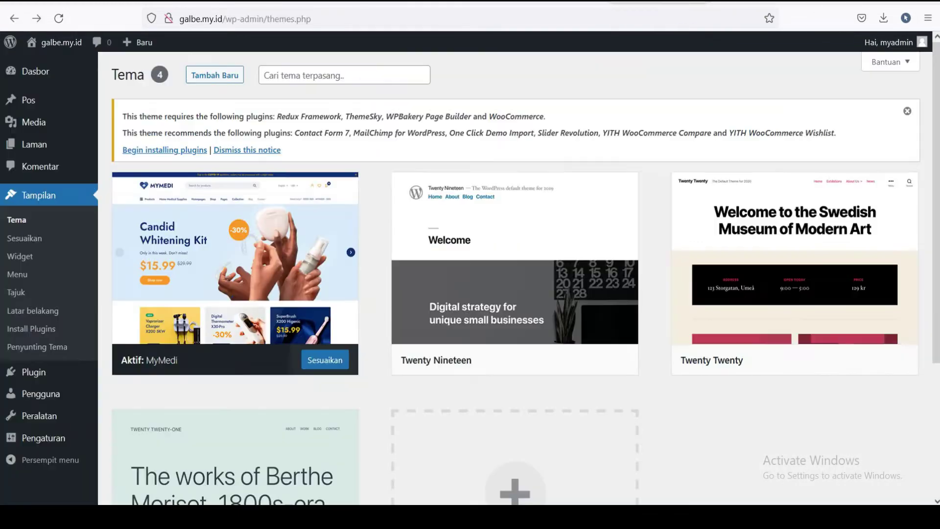
{"action": "key", "text": "ctrl+shift+Tab"}
{"action": "key", "text": "ctrl+Tab"}
{"action": "key", "text": "ctrl+Tab"}
{"action": "key", "text": "ctrl+shift+Tab"}
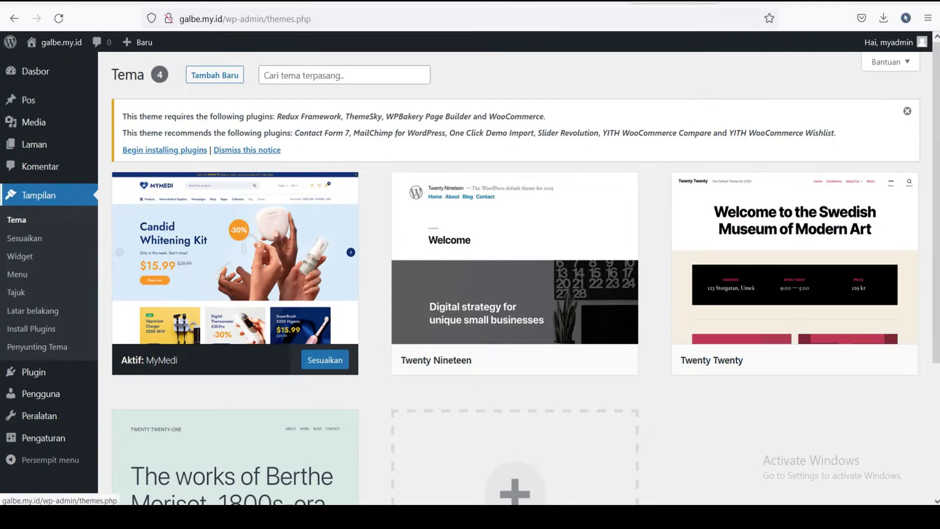
- Bulk-install all ten MyMedi plugins, Redux Framework through YITH WooCommerce Wishlist, until installations complete
{"action": "left_click", "coordinate": [19, 203]}
{"action": "left_click", "coordinate": [38, 332]}
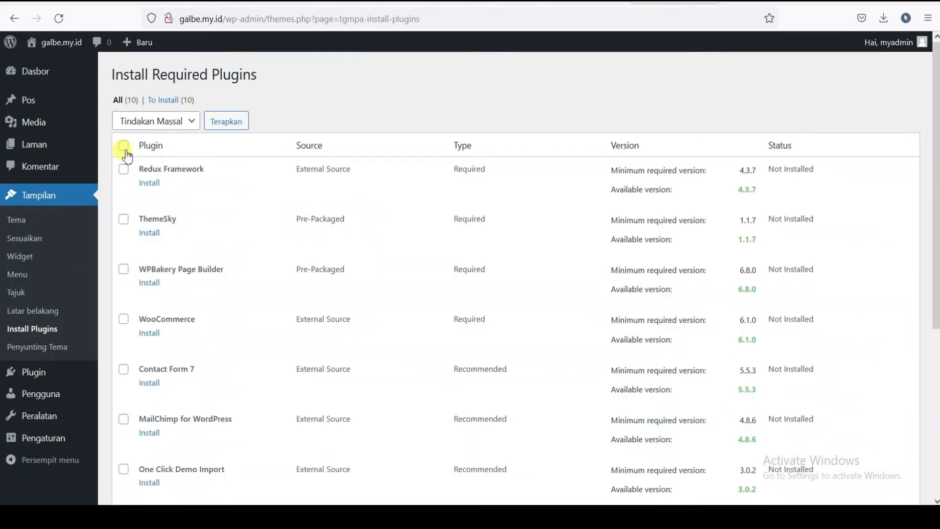
{"action": "left_click", "coordinate": [124, 147]}
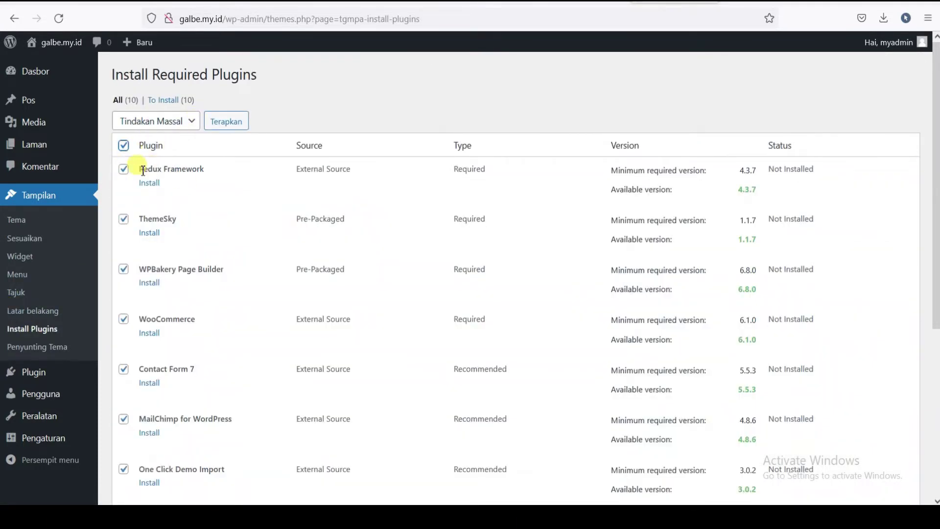
{"action": "scroll", "coordinate": [206, 246], "scroll_direction": "down", "scroll_amount": 5}
{"action": "scroll", "coordinate": [168, 163], "scroll_direction": "up", "scroll_amount": 5}
{"action": "left_click", "coordinate": [189, 120]}
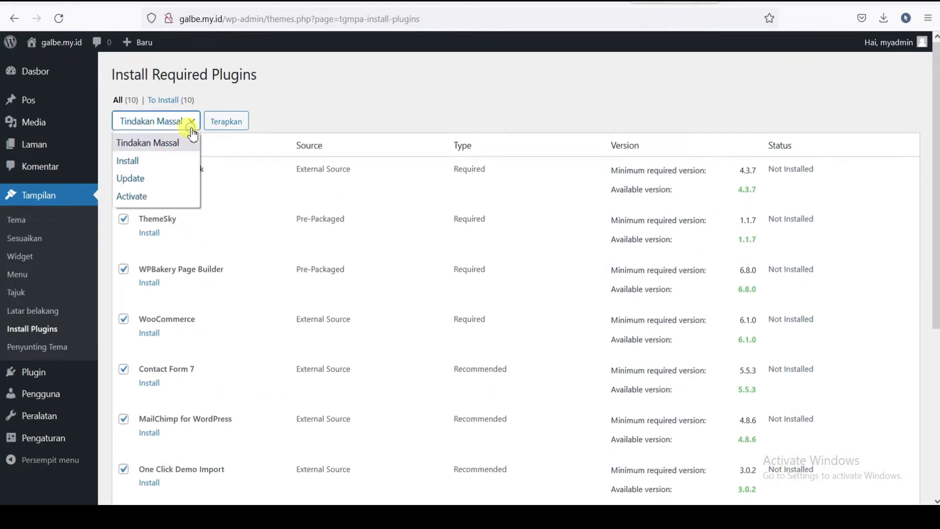
{"action": "left_click", "coordinate": [133, 164]}
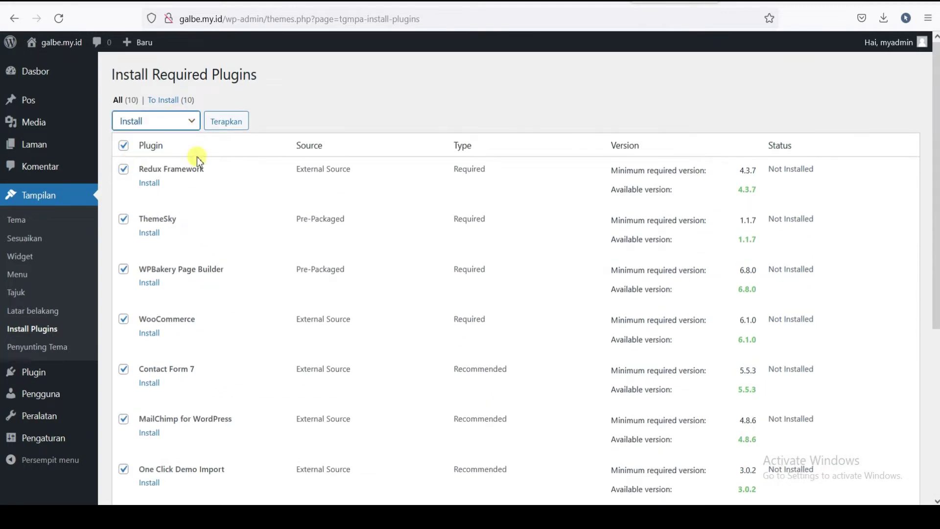
{"action": "left_click", "coordinate": [220, 128]}
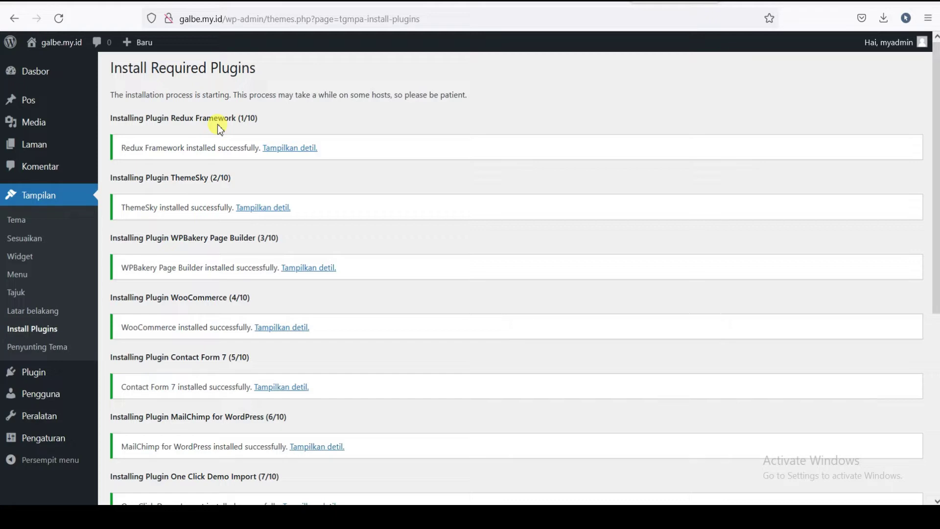
{"action": "scroll", "coordinate": [216, 199], "scroll_direction": "down", "scroll_amount": 6}
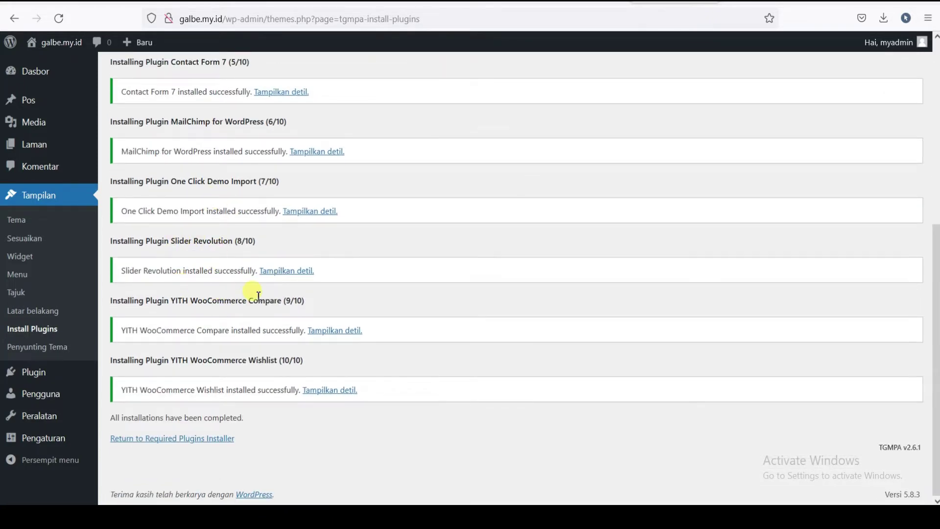
{"action": "scroll", "coordinate": [258, 294], "scroll_direction": "up", "scroll_amount": 6}
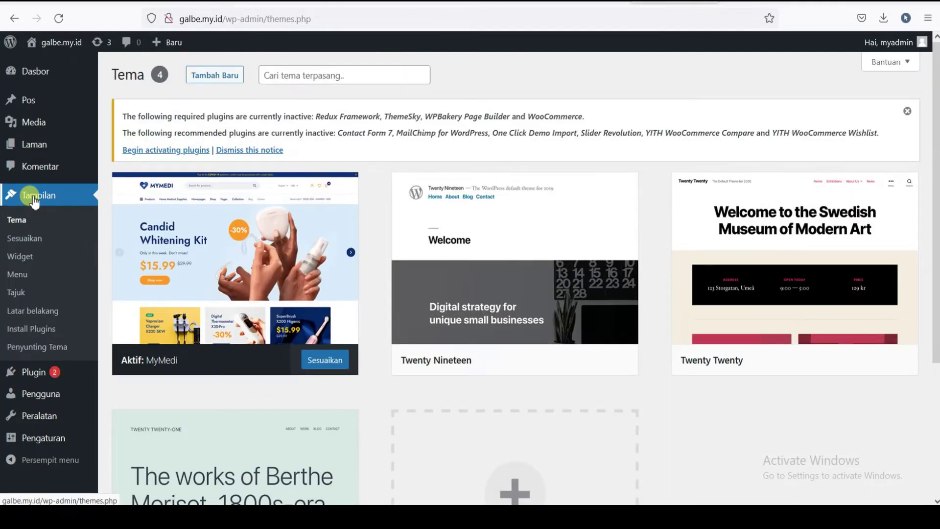
- Bulk-activate all ten checked theme plugins from the Install Plugins list
{"action": "left_click", "coordinate": [59, 19]}
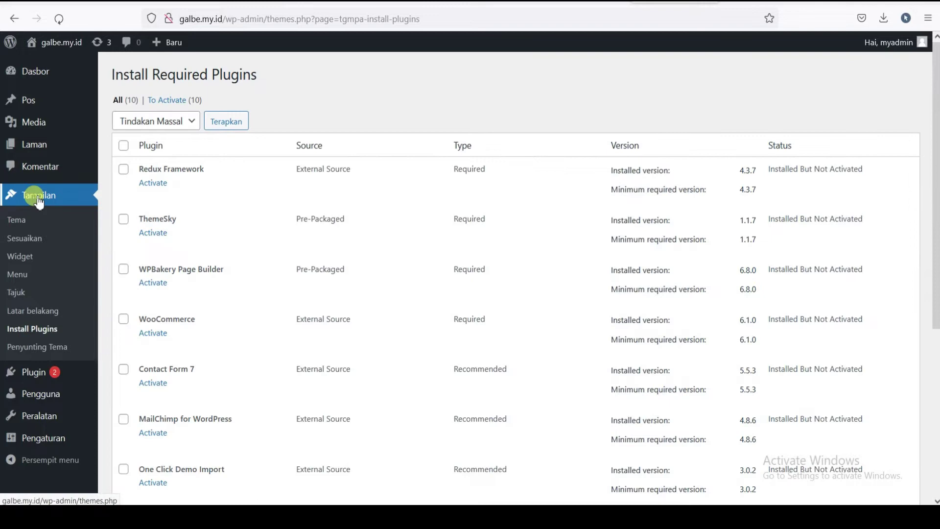
{"action": "left_click", "coordinate": [39, 198]}
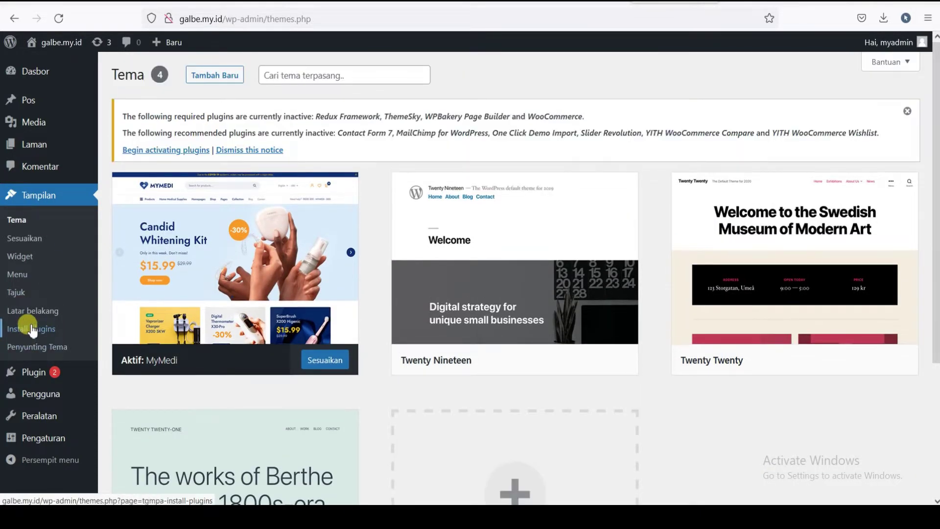
{"action": "left_click", "coordinate": [33, 331]}
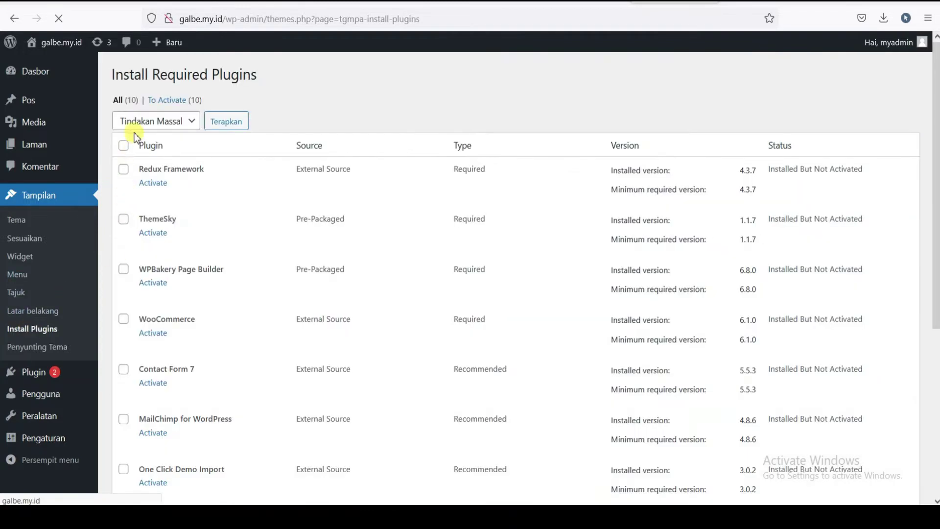
{"action": "scroll", "coordinate": [143, 272], "scroll_direction": "down", "scroll_amount": 5}
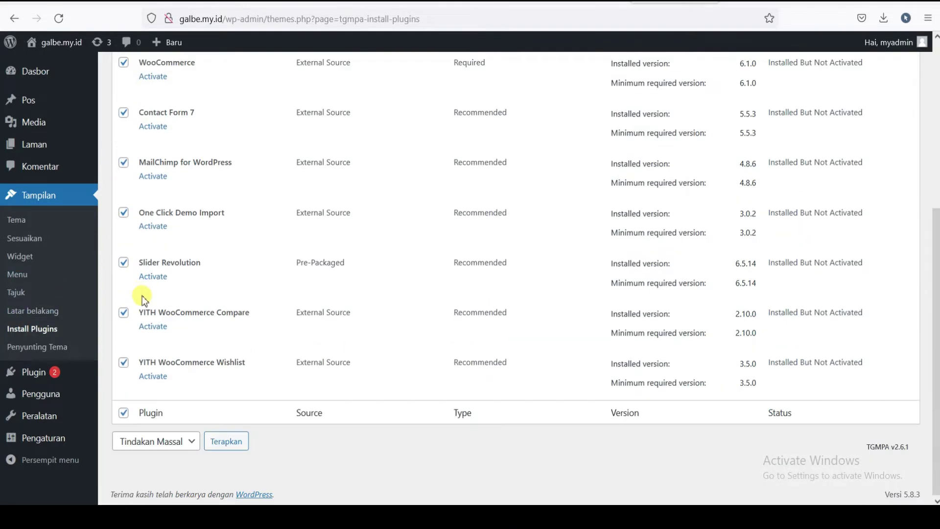
{"action": "scroll", "coordinate": [140, 295], "scroll_direction": "up", "scroll_amount": 5}
{"action": "left_click", "coordinate": [187, 127]}
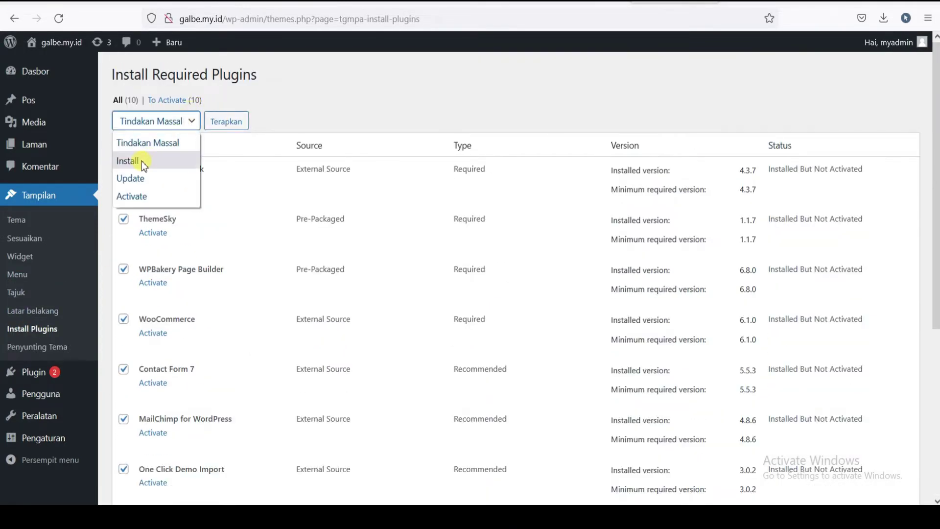
{"action": "left_click", "coordinate": [136, 200]}
{"action": "left_click", "coordinate": [224, 120]}
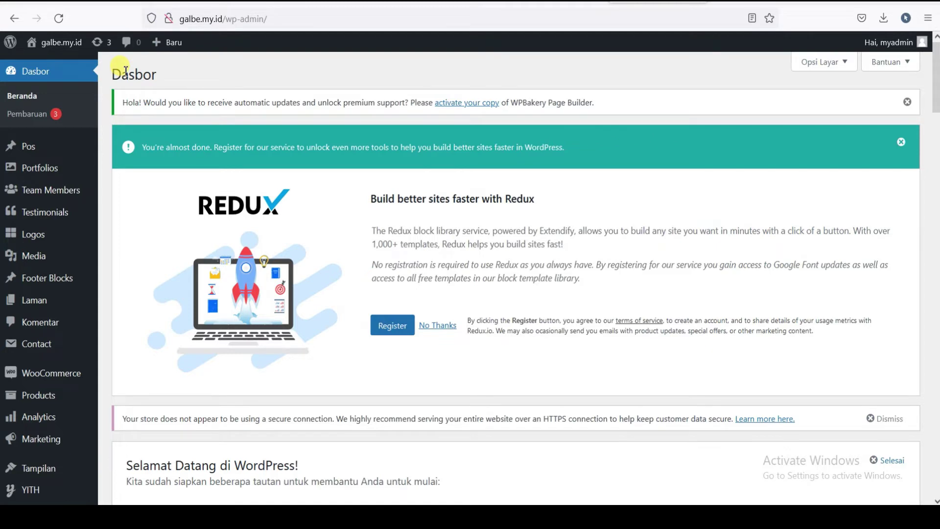
- Look over the new WooCommerce, Portfolios and other sidebar sections after activation
{"action": "left_click_drag", "start_coordinate": [936, 78], "coordinate": [468, 150]}
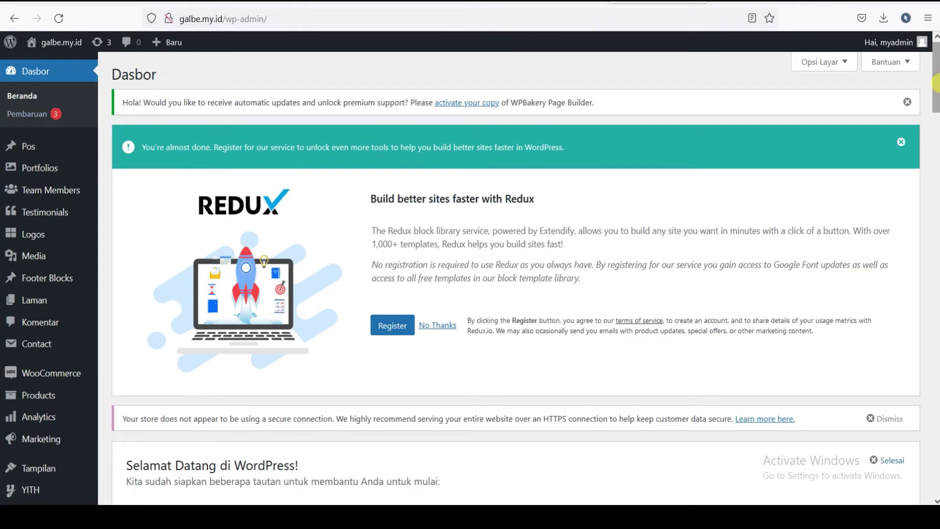
{"action": "left_click_drag", "start_coordinate": [936, 81], "coordinate": [936, 315]}
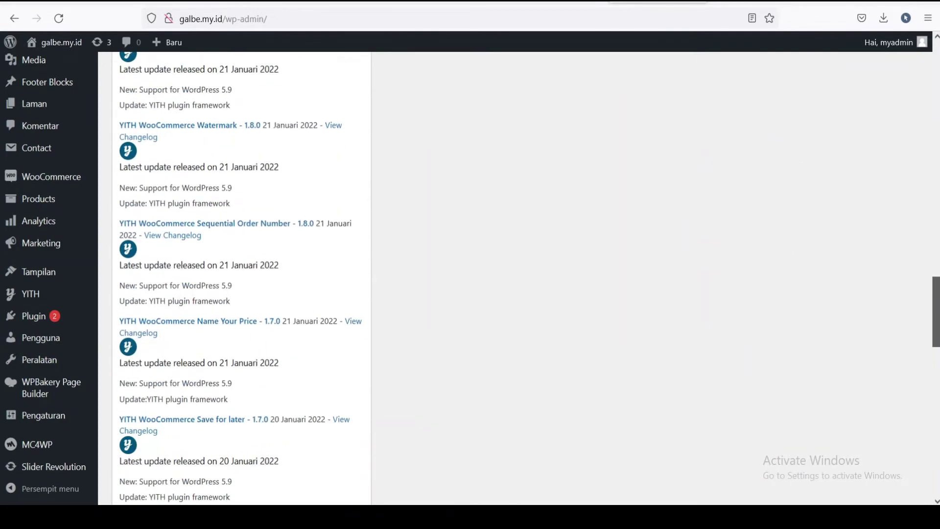
{"action": "scroll", "coordinate": [67, 168], "scroll_direction": "up", "scroll_amount": 20}
{"action": "scroll", "coordinate": [59, 293], "scroll_direction": "down", "scroll_amount": 6}
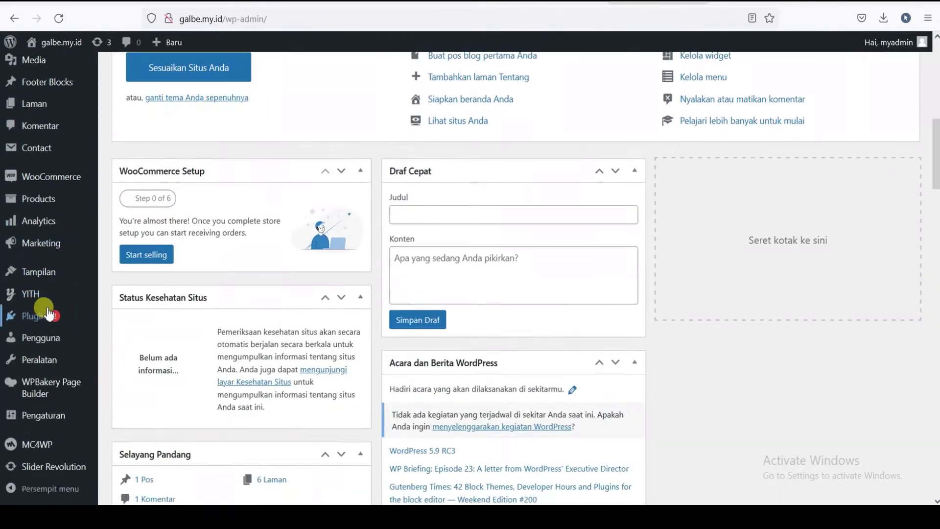
{"action": "scroll", "coordinate": [61, 146], "scroll_direction": "up", "scroll_amount": 4}
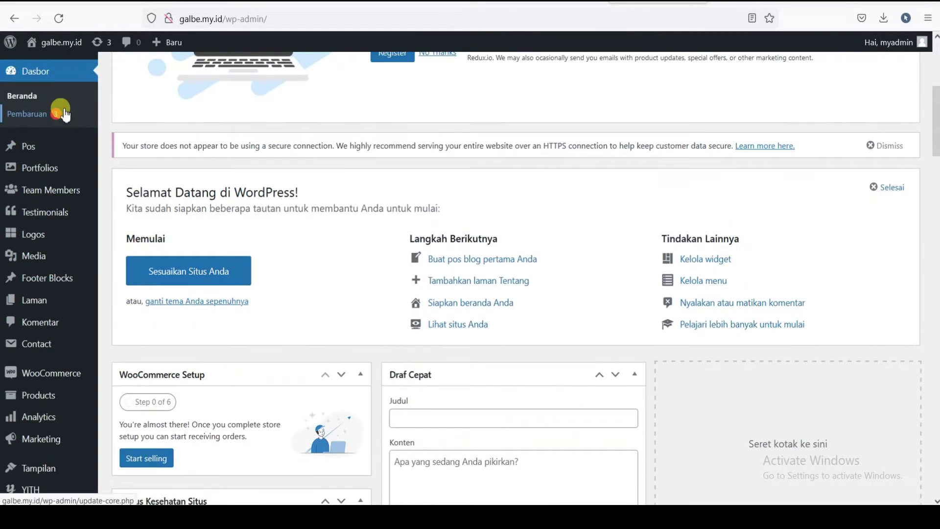
{"action": "scroll", "coordinate": [54, 196], "scroll_direction": "down", "scroll_amount": 6}
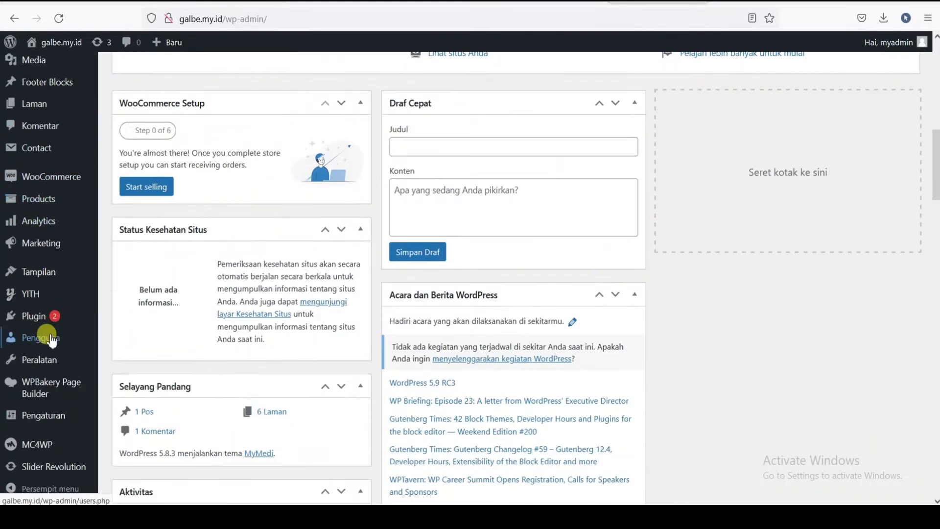
{"action": "mouse_move", "coordinate": [52, 341]}
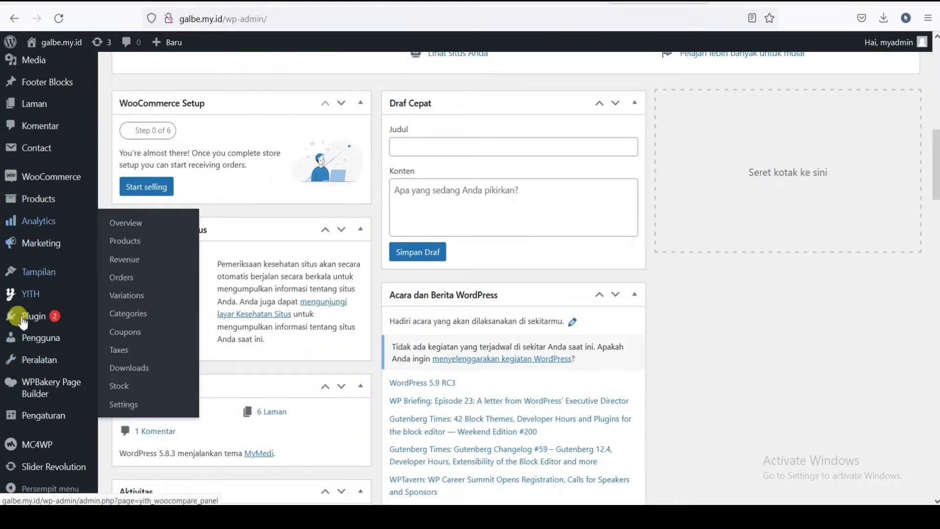
{"action": "mouse_move", "coordinate": [42, 376]}
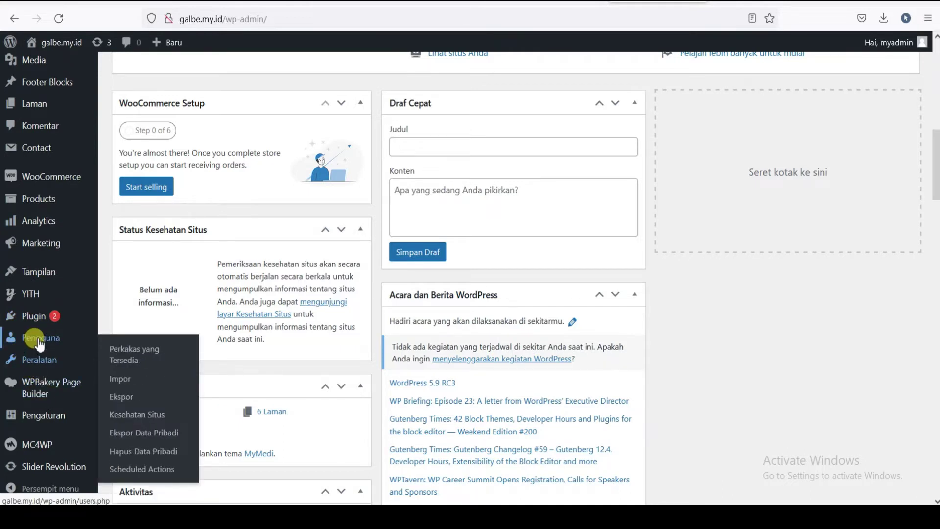
{"action": "mouse_move", "coordinate": [43, 278]}
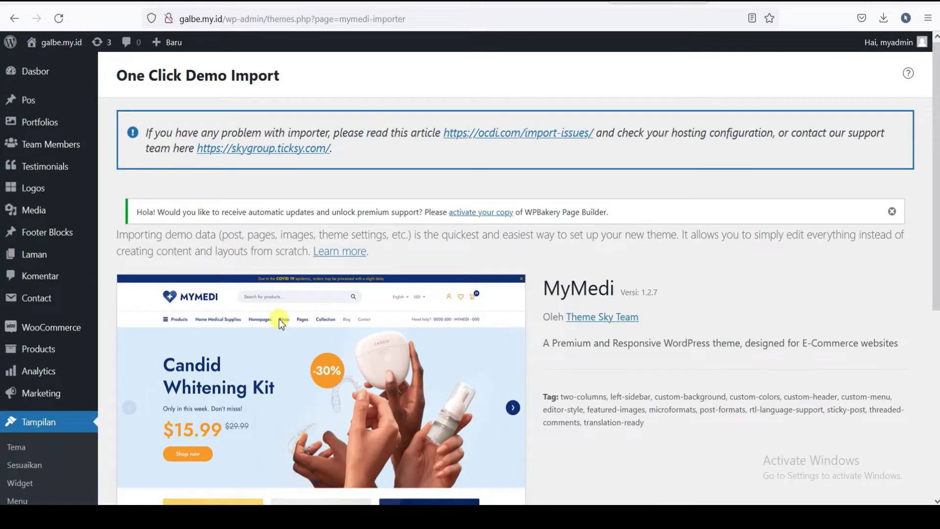
- Import the MyMedi 1.2.7 demo content with Continue & Import
{"action": "scroll", "coordinate": [172, 304], "scroll_direction": "down", "scroll_amount": 4}
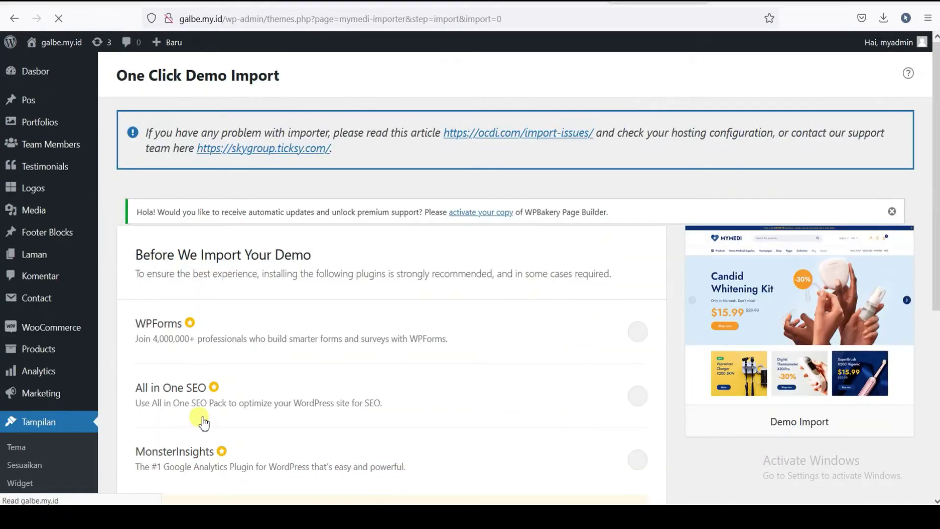
{"action": "scroll", "coordinate": [413, 392], "scroll_direction": "down", "scroll_amount": 5}
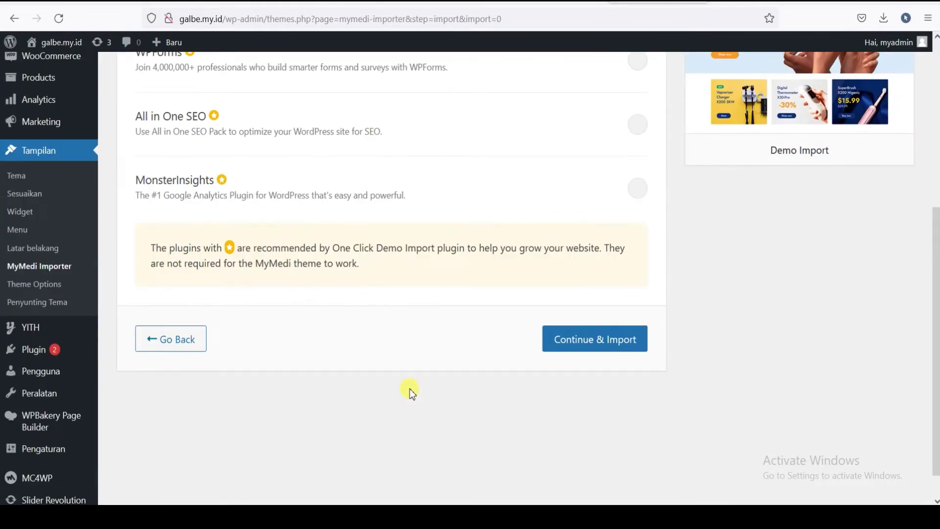
{"action": "scroll", "coordinate": [563, 374], "scroll_direction": "up", "scroll_amount": 3}
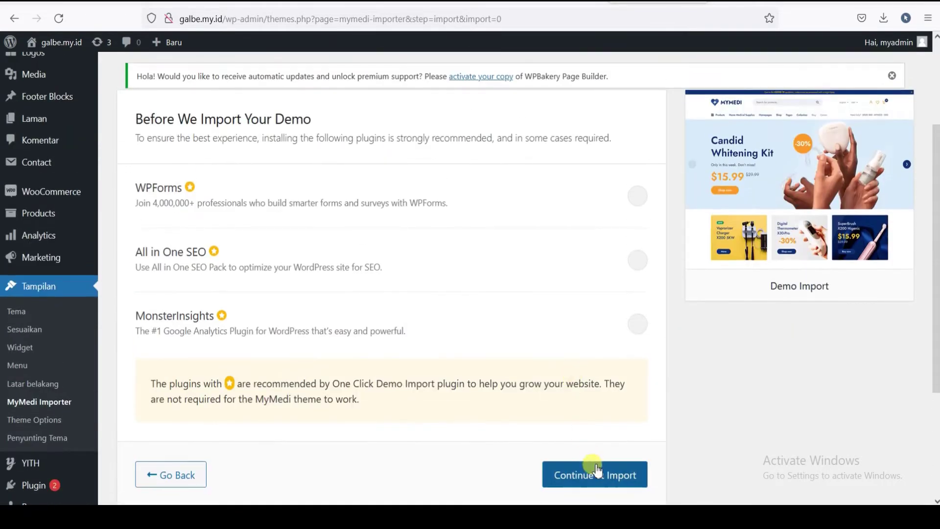
{"action": "left_click", "coordinate": [568, 474]}
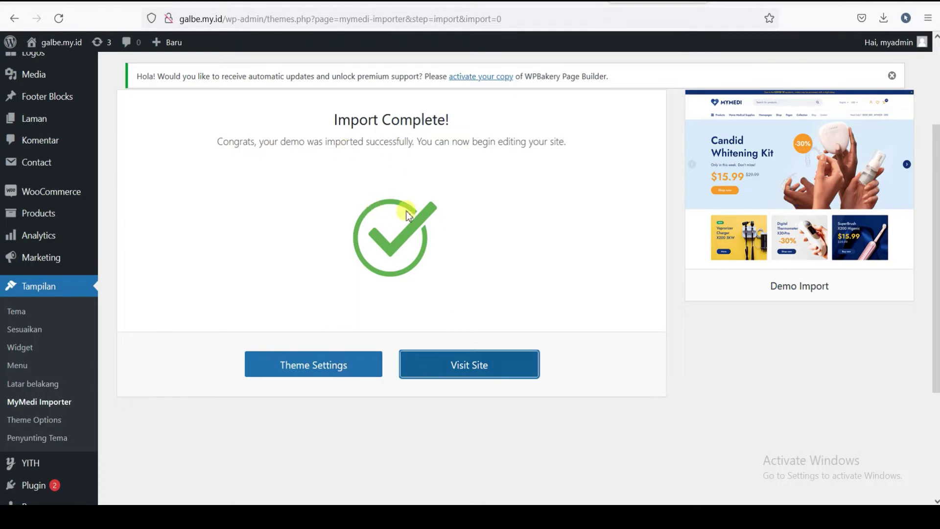
- Open the finished storefront via Visit Site in a new tab and switch to it
{"action": "scroll", "coordinate": [387, 249], "scroll_direction": "down", "scroll_amount": 3}
{"action": "scroll", "coordinate": [387, 245], "scroll_direction": "up", "scroll_amount": 4}
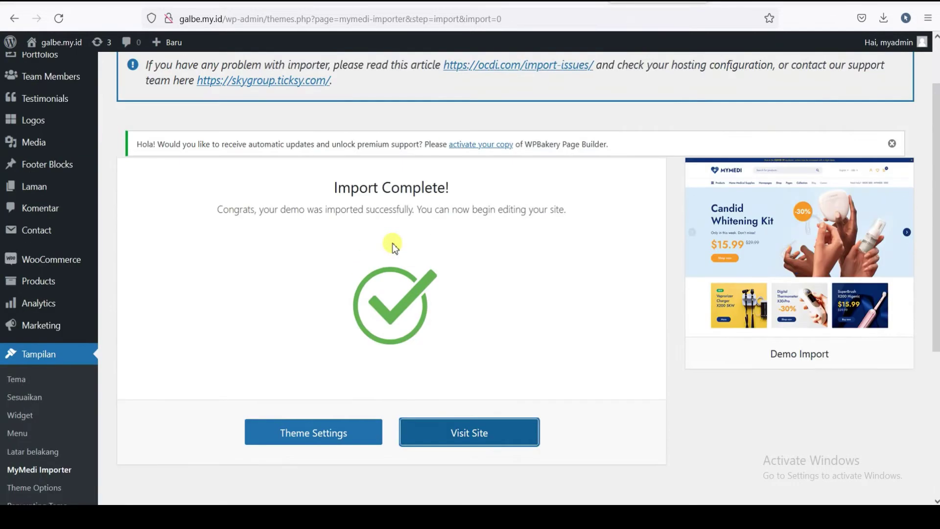
{"action": "scroll", "coordinate": [392, 243], "scroll_direction": "down", "scroll_amount": 3}
{"action": "right_click", "coordinate": [455, 297]}
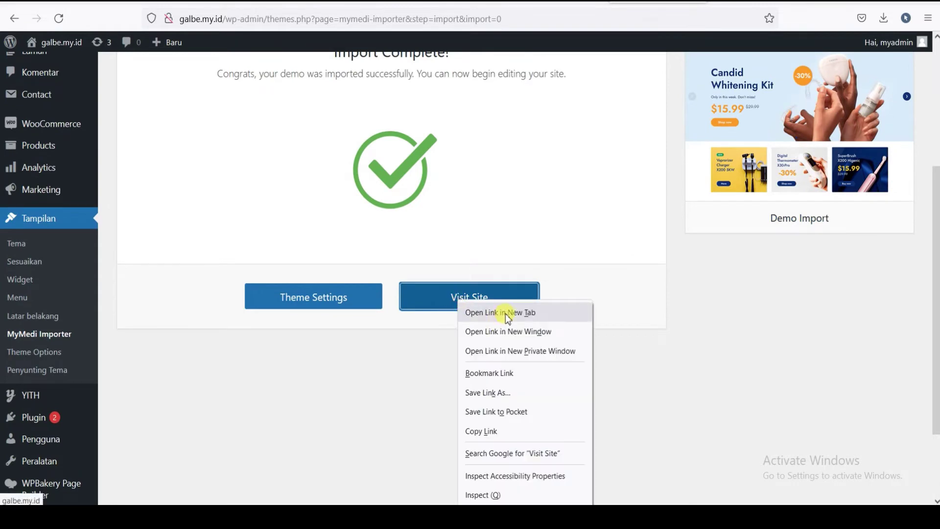
{"action": "left_click", "coordinate": [508, 314]}
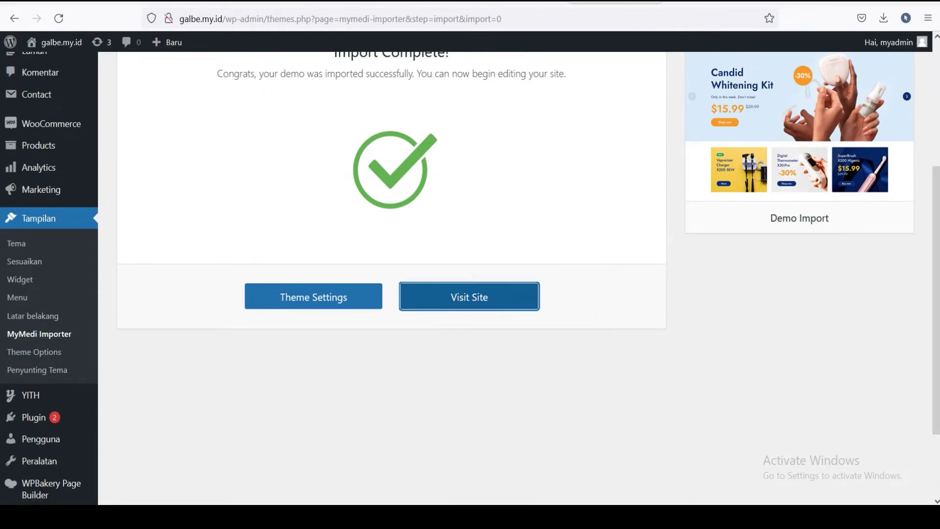
{"action": "left_click", "coordinate": [759, 2]}
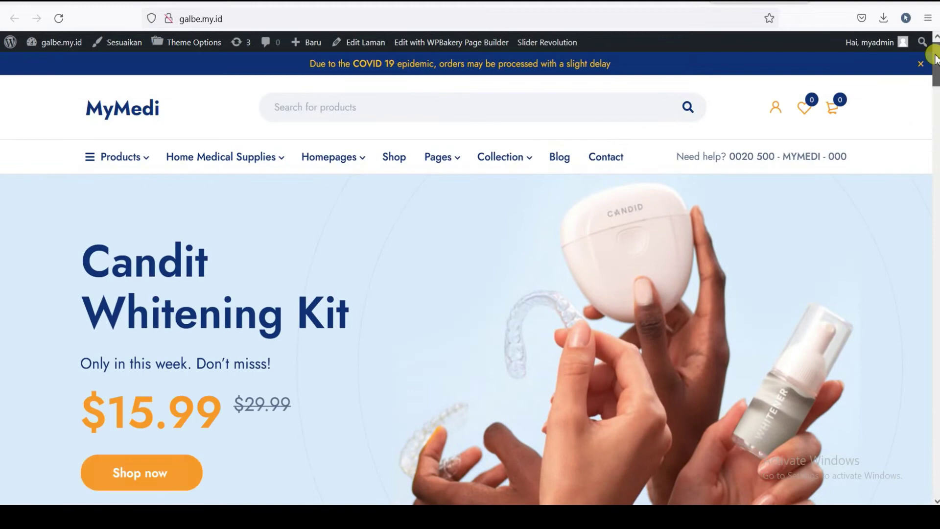
- Scroll the MyMedi homepage past promo banners to popular categories like Face masks and Dental
{"action": "mouse_move", "coordinate": [935, 58]}
{"action": "left_mouse_down"}
{"action": "mouse_move", "coordinate": [934, 199]}
{"action": "mouse_move", "coordinate": [932, 58]}
{"action": "left_mouse_up"}
{"action": "scroll", "coordinate": [353, 144], "scroll_direction": "down", "scroll_amount": 1}
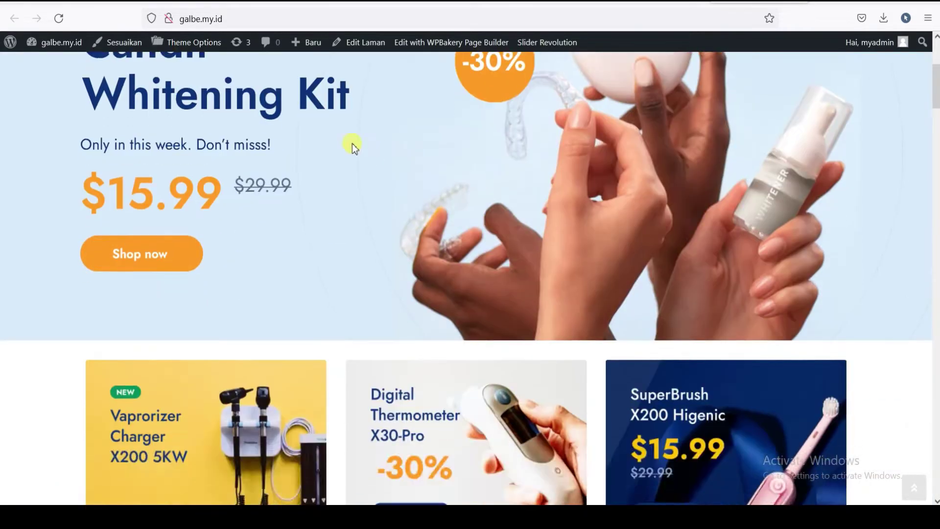
{"action": "scroll", "coordinate": [61, 115], "scroll_direction": "up", "scroll_amount": 4}
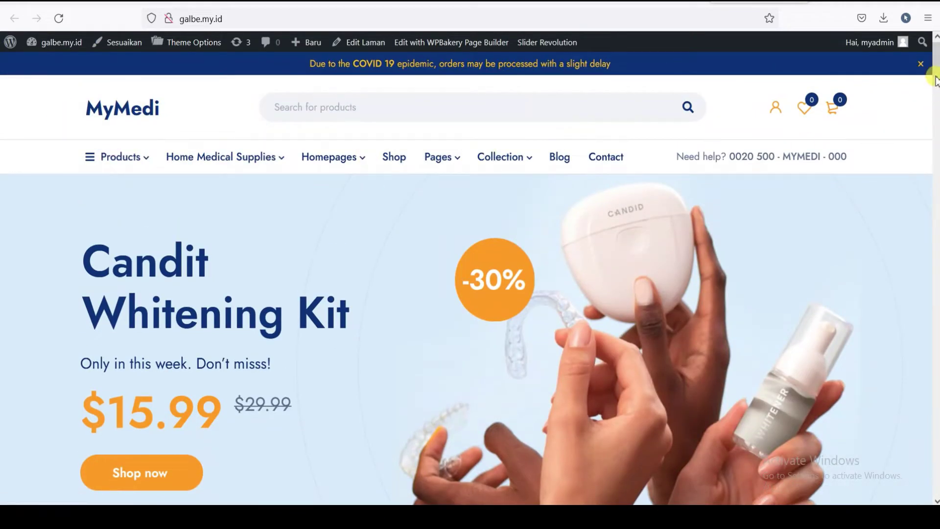
{"action": "scroll", "coordinate": [934, 64], "scroll_direction": "down", "scroll_amount": 2}
{"action": "scroll", "coordinate": [934, 62], "scroll_direction": "up", "scroll_amount": 2}
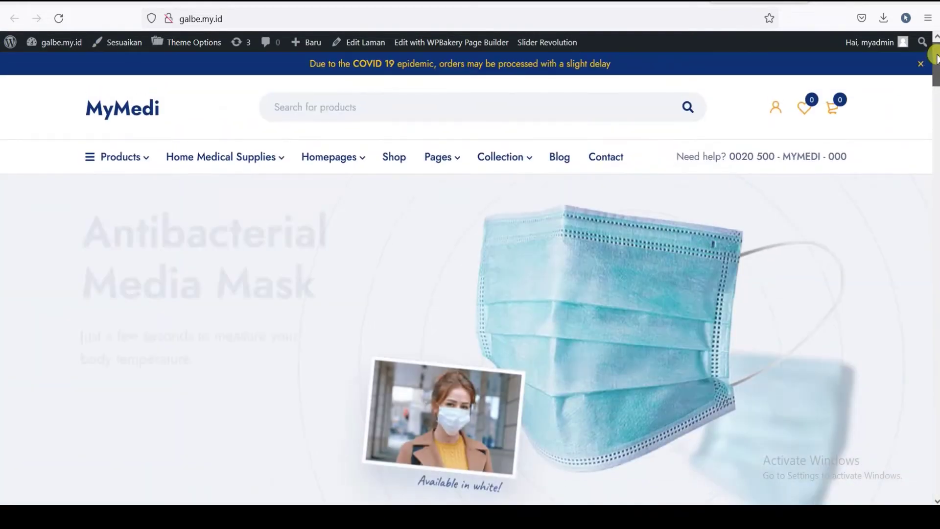
{"action": "scroll", "coordinate": [934, 58], "scroll_direction": "down", "scroll_amount": 2}
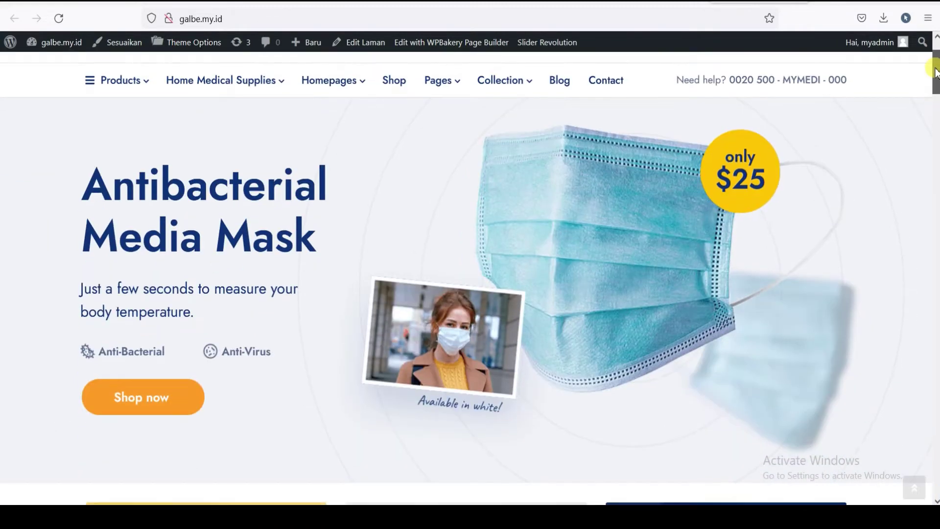
{"action": "scroll", "coordinate": [934, 57], "scroll_direction": "up", "scroll_amount": 2}
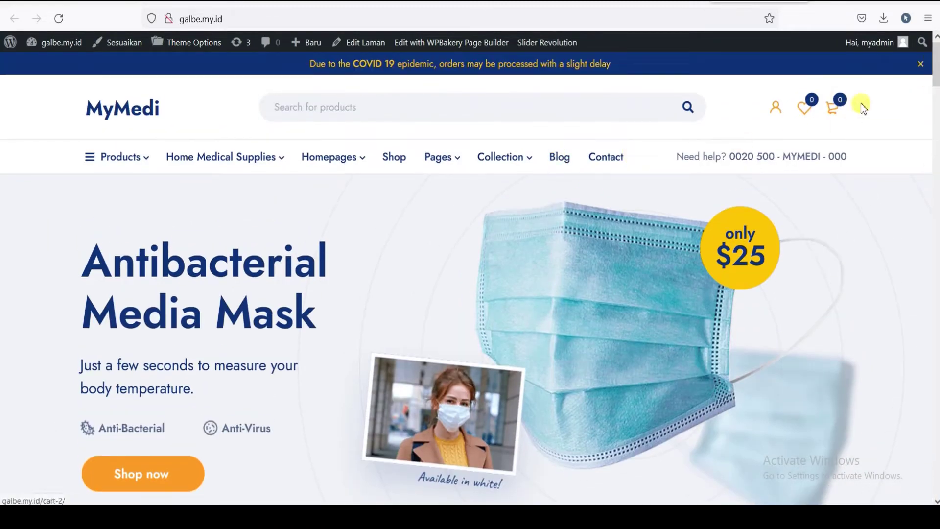
{"action": "scroll", "coordinate": [935, 80], "scroll_direction": "down", "scroll_amount": 3}
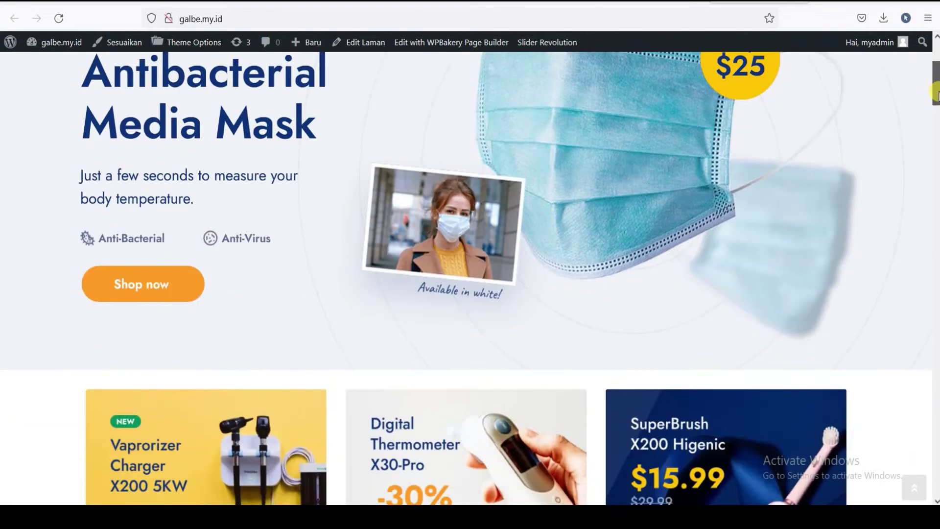
{"action": "scroll", "coordinate": [935, 95], "scroll_direction": "down", "scroll_amount": 4}
{"action": "scroll", "coordinate": [935, 93], "scroll_direction": "up", "scroll_amount": 4}
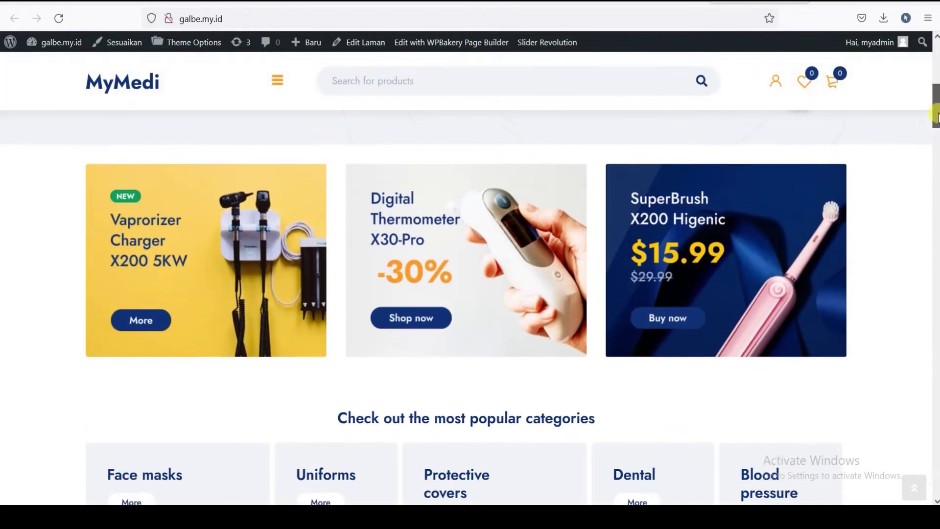
{"action": "scroll", "coordinate": [934, 93], "scroll_direction": "up", "scroll_amount": 3}
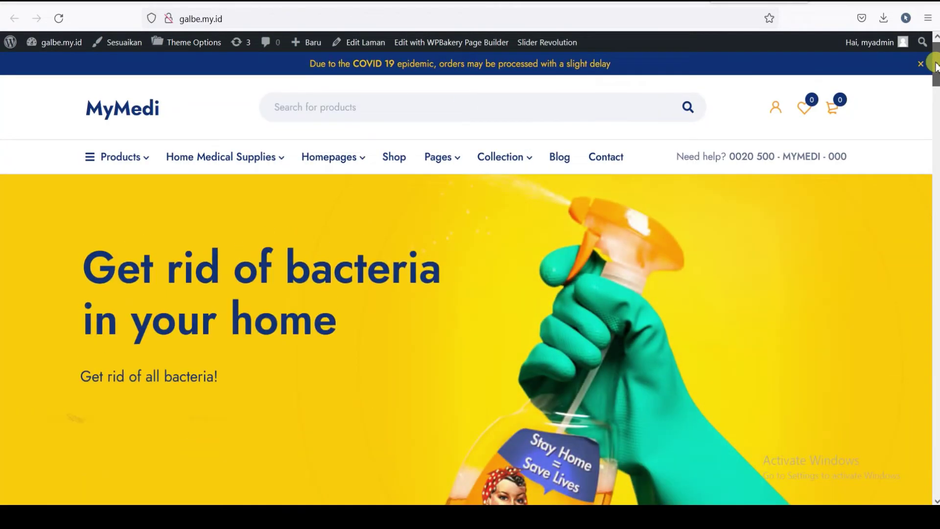
{"action": "scroll", "coordinate": [935, 81], "scroll_direction": "down", "scroll_amount": 1}
{"action": "scroll", "coordinate": [935, 80], "scroll_direction": "down", "scroll_amount": 4}
{"action": "scroll", "coordinate": [935, 84], "scroll_direction": "up", "scroll_amount": 5}
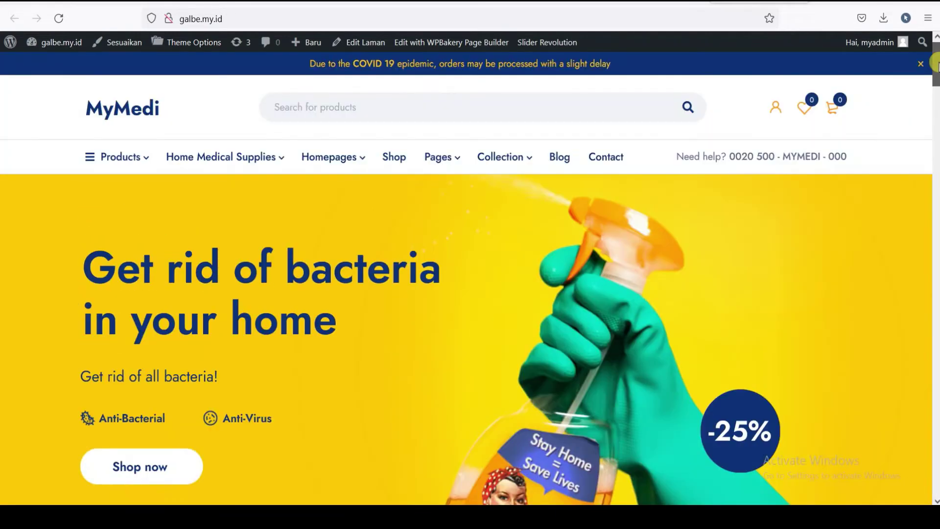
{"action": "scroll", "coordinate": [934, 88], "scroll_direction": "down", "scroll_amount": 1}
{"action": "scroll", "coordinate": [935, 83], "scroll_direction": "down", "scroll_amount": 4}
{"action": "scroll", "coordinate": [935, 64], "scroll_direction": "up", "scroll_amount": 5}
{"action": "scroll", "coordinate": [935, 66], "scroll_direction": "down", "scroll_amount": 4}
{"action": "scroll", "coordinate": [936, 59], "scroll_direction": "up", "scroll_amount": 5}
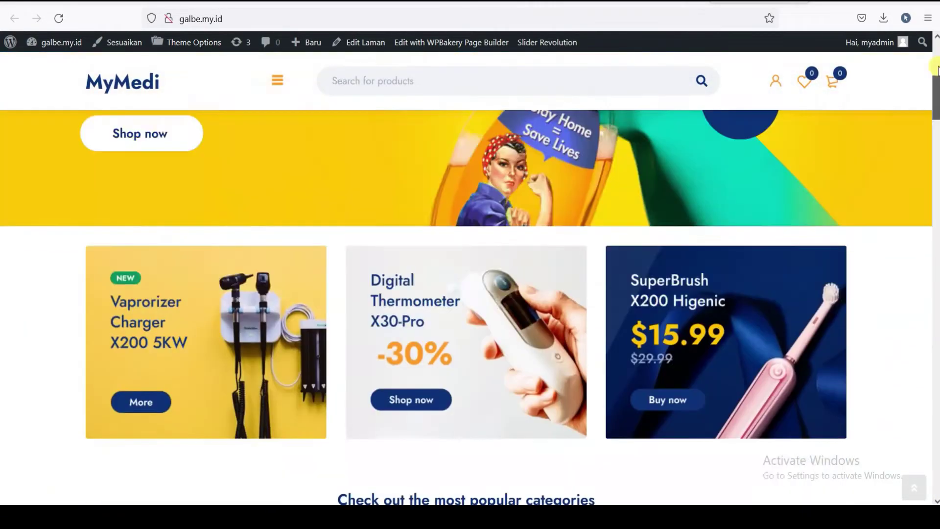
{"action": "left_click_drag", "start_coordinate": [935, 71], "coordinate": [925, 237]}
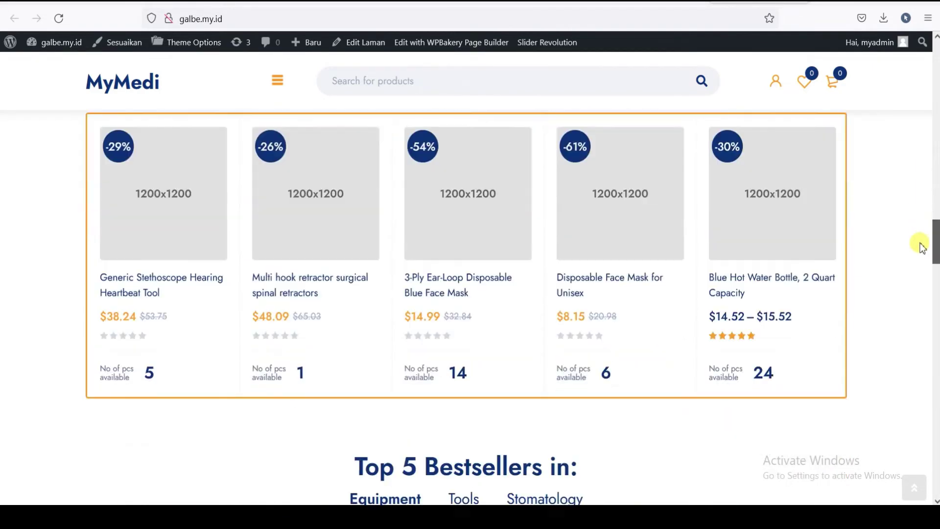
{"action": "left_click_drag", "start_coordinate": [922, 248], "coordinate": [936, 60]}
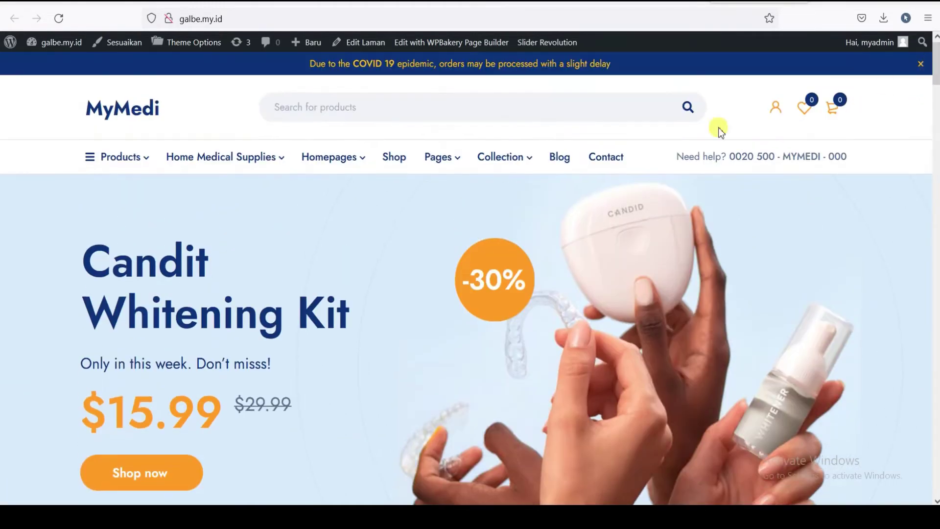
{"action": "scroll", "coordinate": [377, 260], "scroll_direction": "down", "scroll_amount": 10}
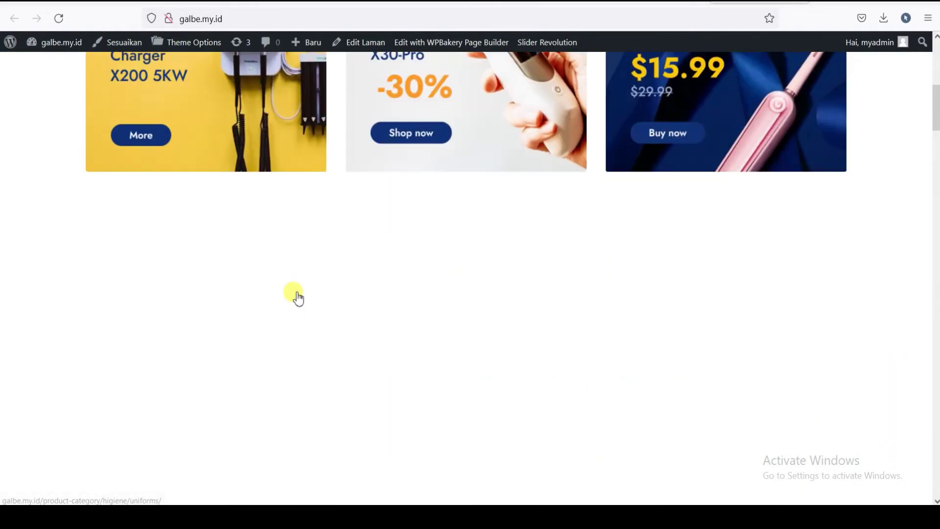
{"action": "scroll", "coordinate": [405, 313], "scroll_direction": "down", "scroll_amount": 5}
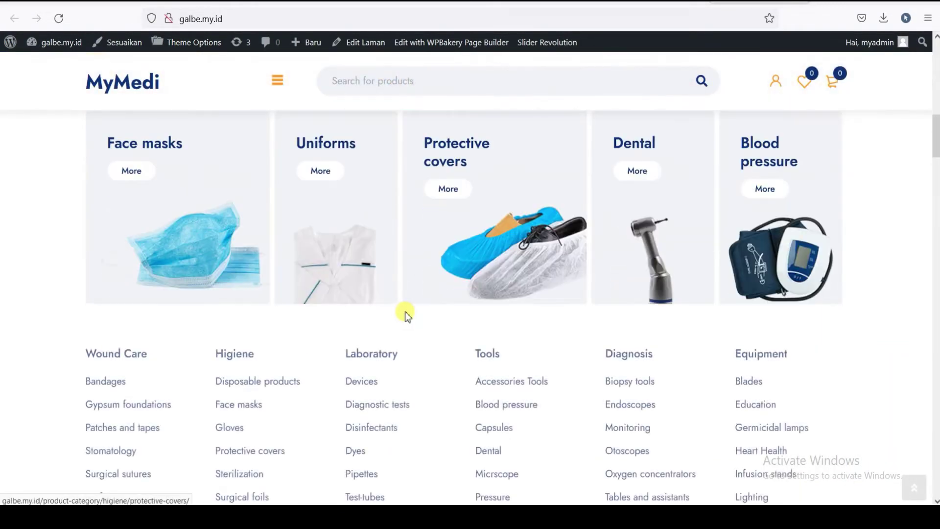
{"action": "scroll", "coordinate": [193, 260], "scroll_direction": "up", "scroll_amount": 3}
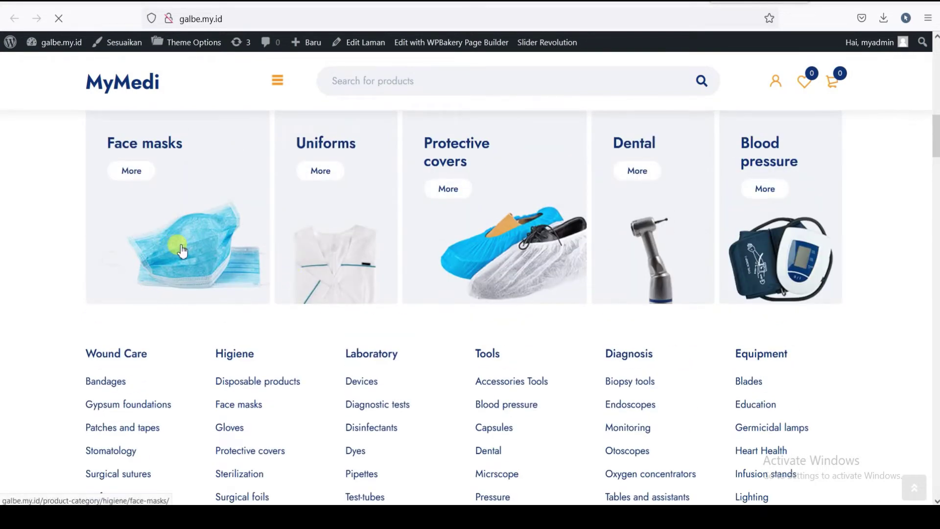
- Scroll through the six Face masks products, e.g. 3 Layer masks at $14.52, and back up
{"action": "scroll", "coordinate": [313, 293], "scroll_direction": "down", "scroll_amount": 3}
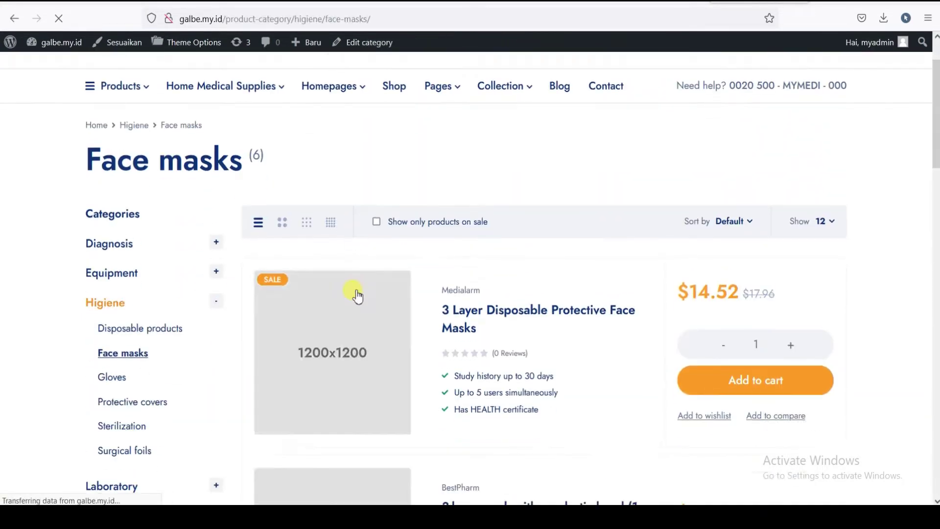
{"action": "scroll", "coordinate": [479, 292], "scroll_direction": "down", "scroll_amount": 5}
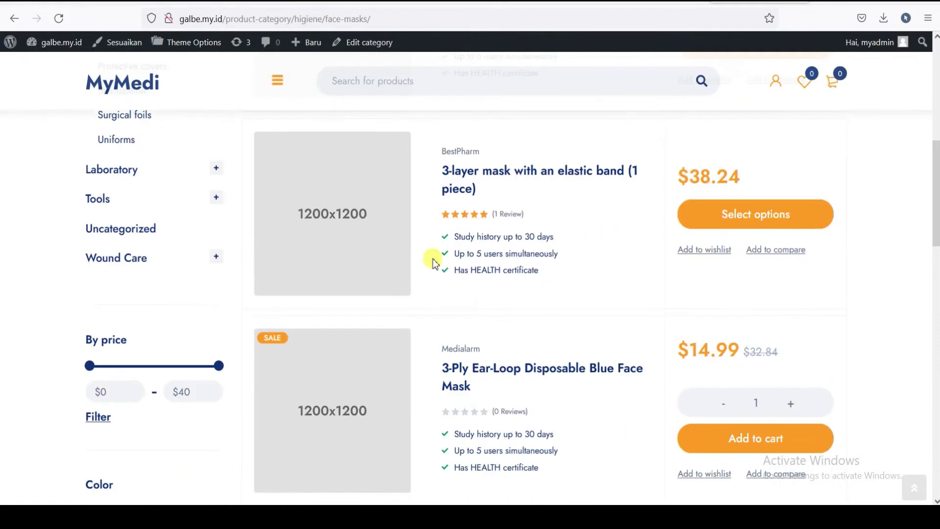
{"action": "scroll", "coordinate": [391, 268], "scroll_direction": "up", "scroll_amount": 6}
{"action": "scroll", "coordinate": [380, 301], "scroll_direction": "down", "scroll_amount": 4}
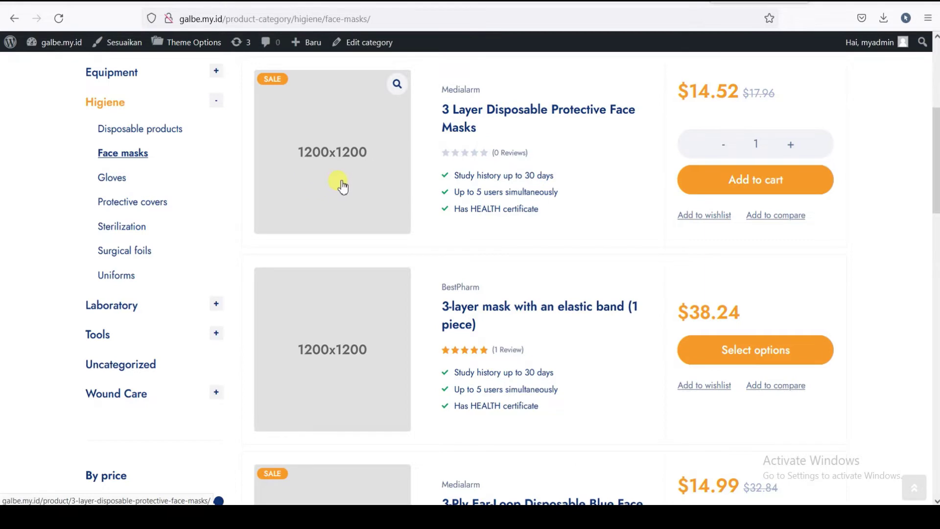
{"action": "scroll", "coordinate": [343, 187], "scroll_direction": "down", "scroll_amount": 4}
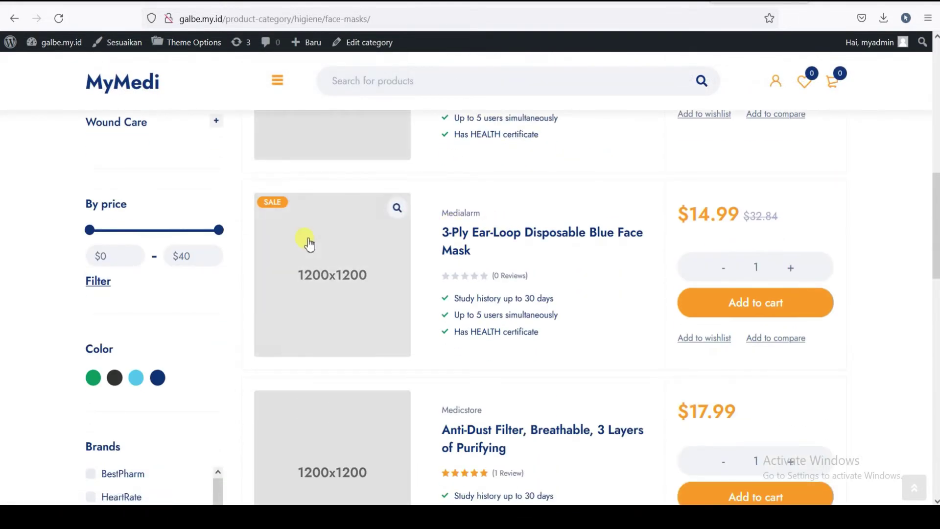
{"action": "scroll", "coordinate": [367, 259], "scroll_direction": "up", "scroll_amount": 8}
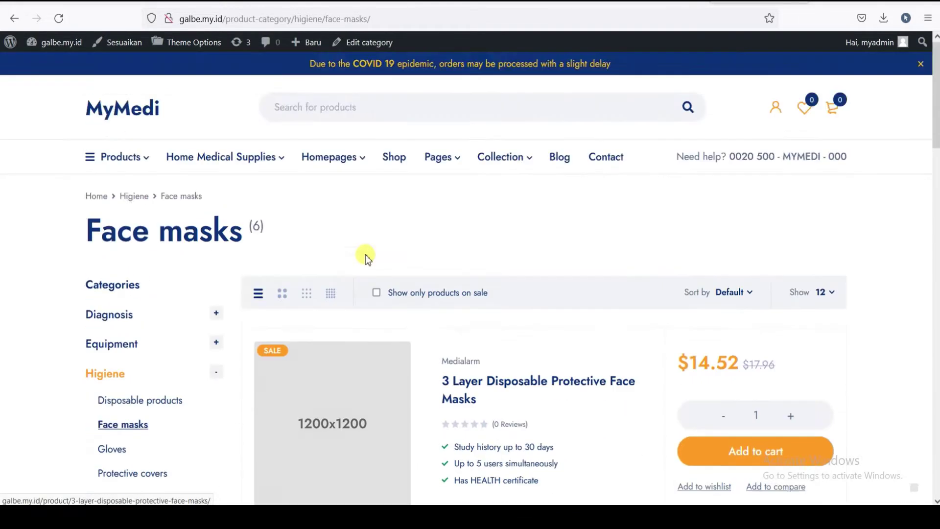
{"action": "scroll", "coordinate": [367, 260], "scroll_direction": "down", "scroll_amount": 6}
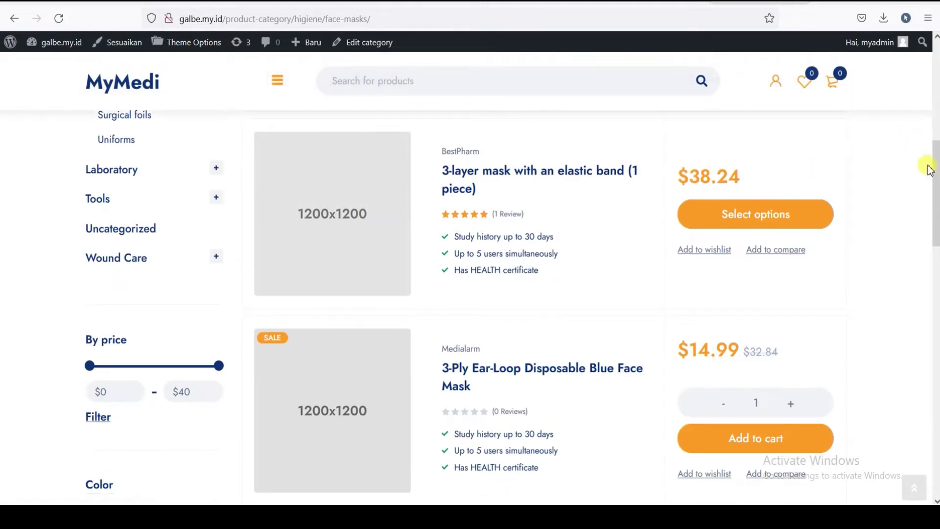
{"action": "left_click_drag", "start_coordinate": [934, 163], "coordinate": [935, 119]}
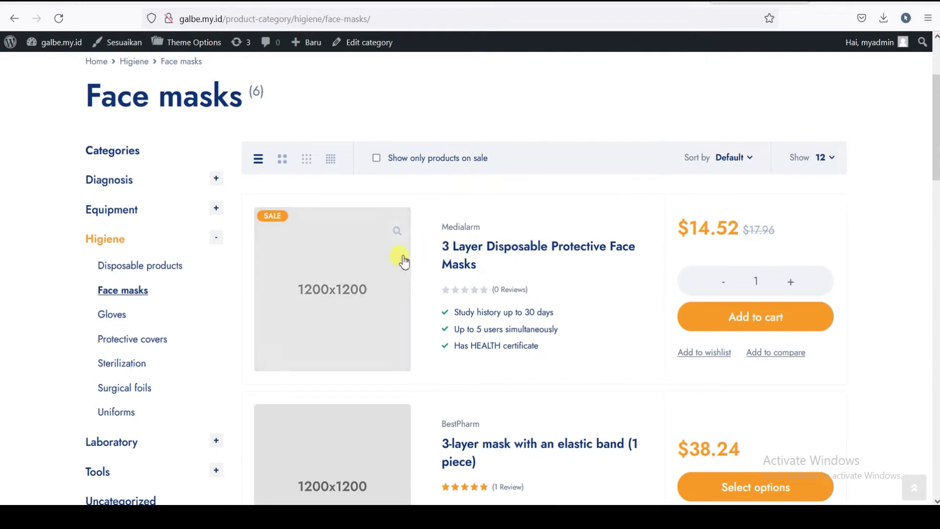
{"action": "mouse_move", "coordinate": [935, 125]}
{"action": "left_mouse_down"}
{"action": "mouse_move", "coordinate": [933, 143]}
{"action": "mouse_move", "coordinate": [934, 114]}
{"action": "left_mouse_up"}
{"action": "scroll", "coordinate": [391, 272], "scroll_direction": "down", "scroll_amount": 3}
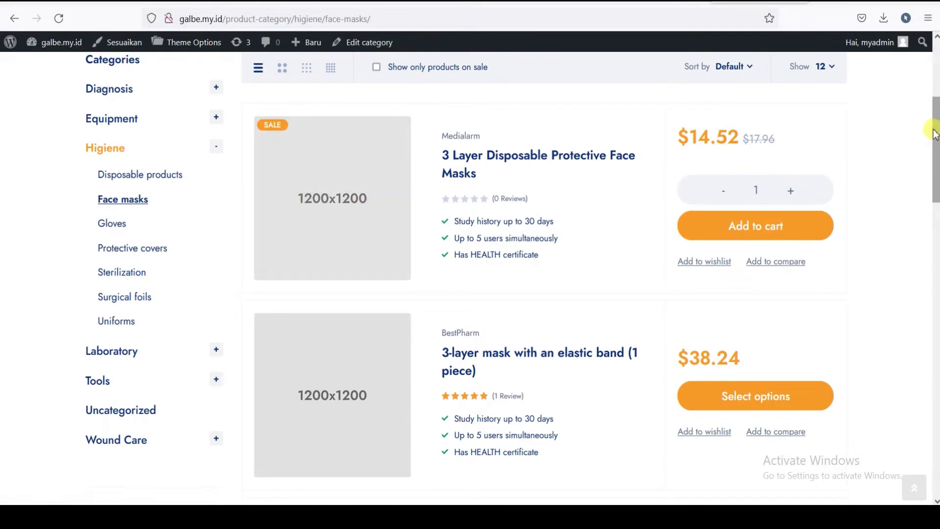
{"action": "left_click_drag", "start_coordinate": [935, 147], "coordinate": [935, 74]}
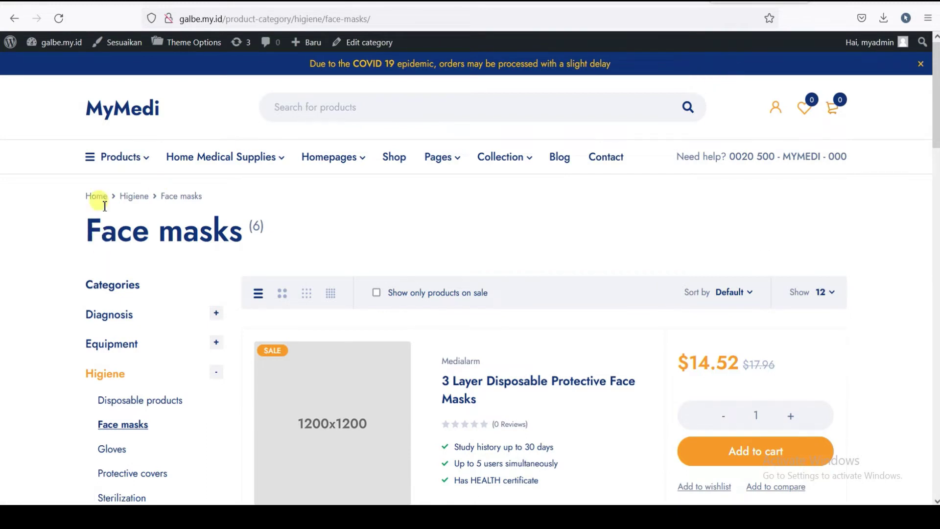
- Return to the store homepage through the Home breadcrumb
{"action": "left_click", "coordinate": [92, 197]}
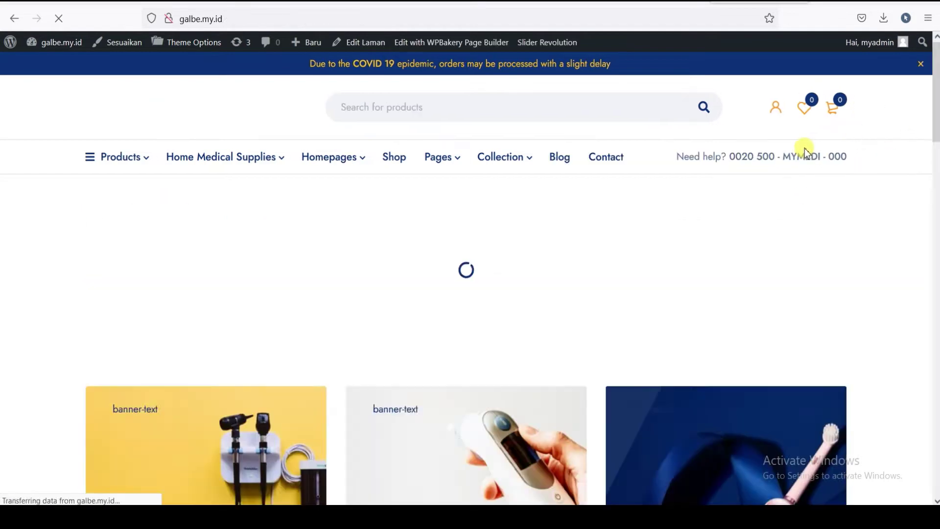
{"action": "scroll", "coordinate": [917, 196], "scroll_direction": "down", "scroll_amount": 2}
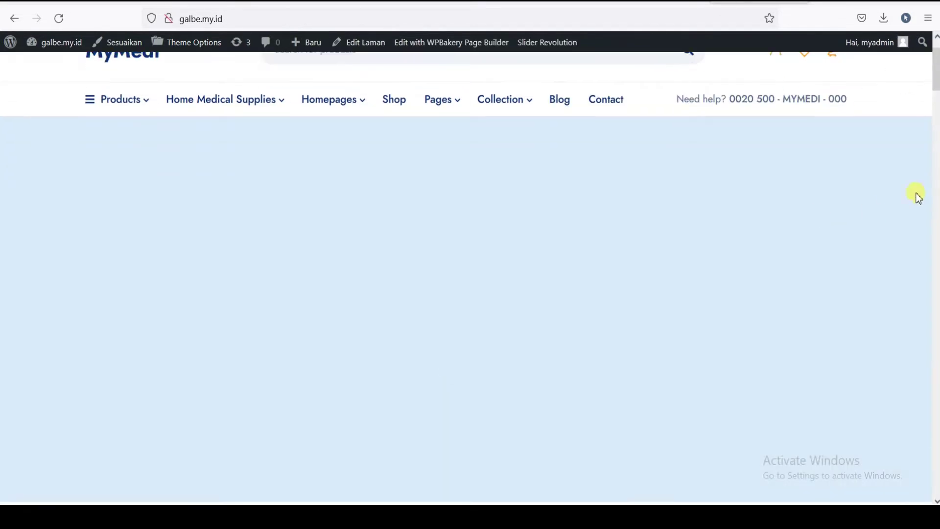
{"action": "mouse_move", "coordinate": [936, 77]}
{"action": "left_mouse_down"}
{"action": "mouse_move", "coordinate": [936, 69]}
{"action": "mouse_move", "coordinate": [936, 146]}
{"action": "mouse_move", "coordinate": [936, 61]}
{"action": "left_mouse_up"}
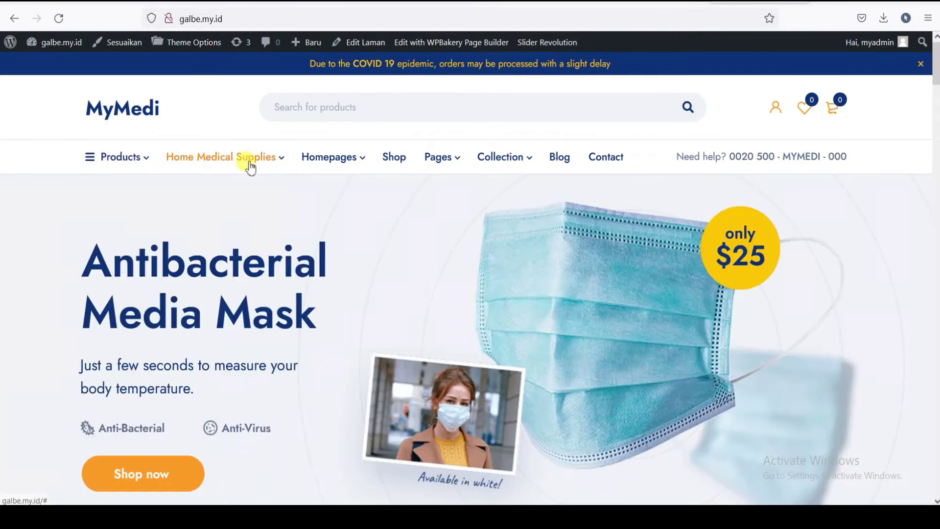
- Browse the homepage, then go to the admin Dasbor via the site-name menu
{"action": "mouse_move", "coordinate": [120, 162]}
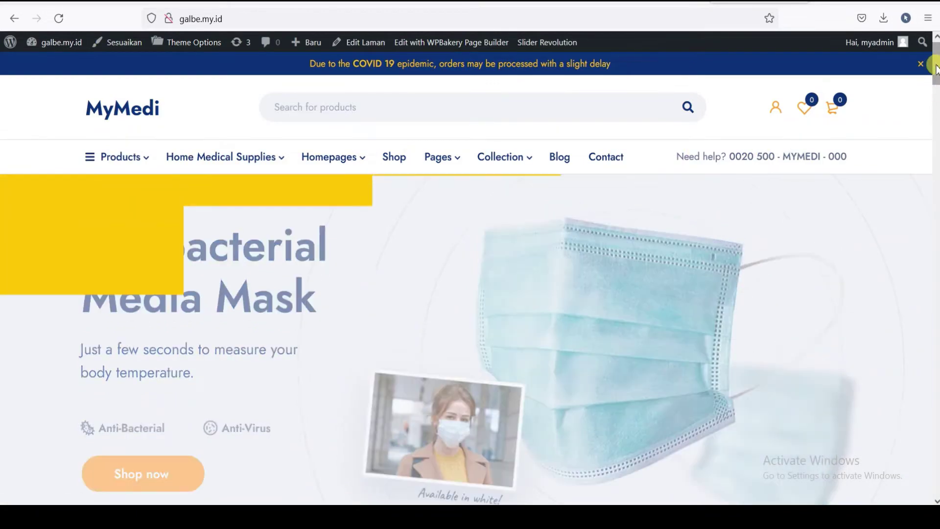
{"action": "scroll", "coordinate": [934, 74], "scroll_direction": "down", "scroll_amount": 10}
{"action": "scroll", "coordinate": [470, 304], "scroll_direction": "down", "scroll_amount": 10}
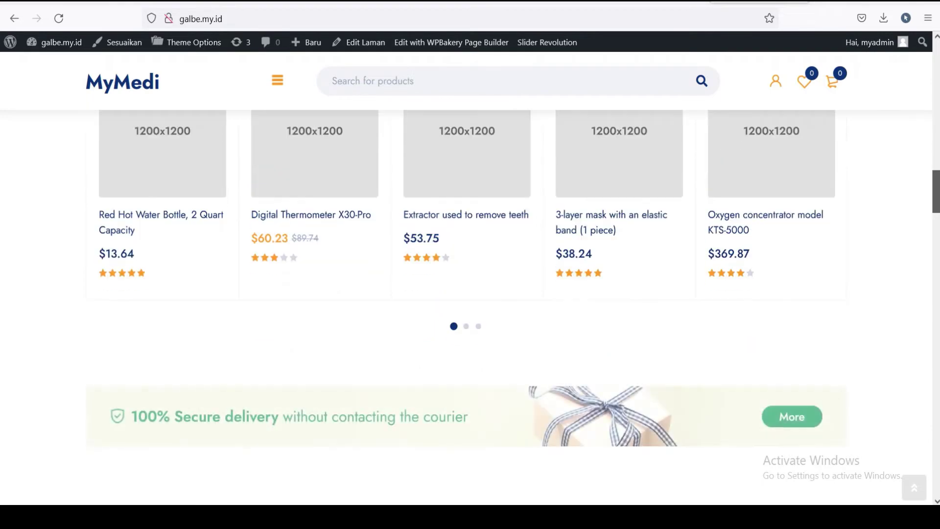
{"action": "scroll", "coordinate": [935, 73], "scroll_direction": "up", "scroll_amount": 15}
{"action": "scroll", "coordinate": [936, 73], "scroll_direction": "up", "scroll_amount": 3}
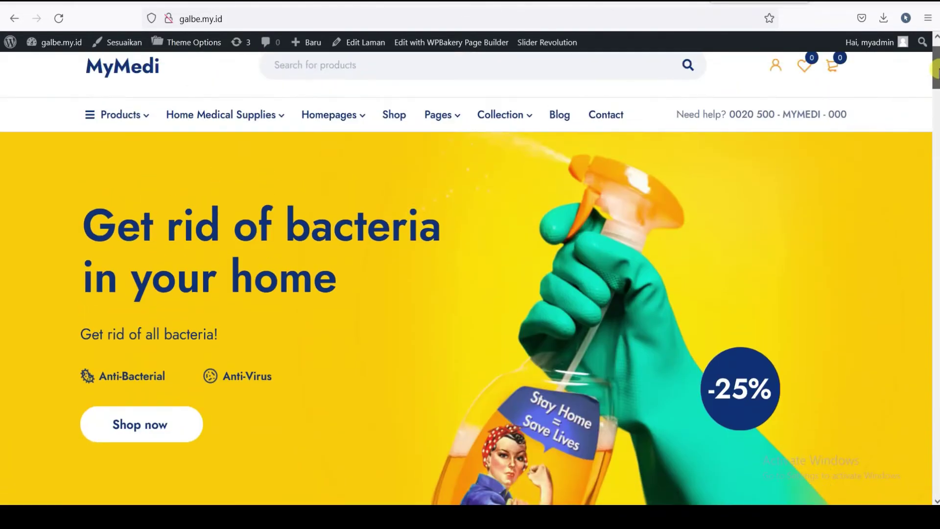
{"action": "scroll", "coordinate": [935, 78], "scroll_direction": "down", "scroll_amount": 4}
{"action": "scroll", "coordinate": [935, 80], "scroll_direction": "down", "scroll_amount": 1}
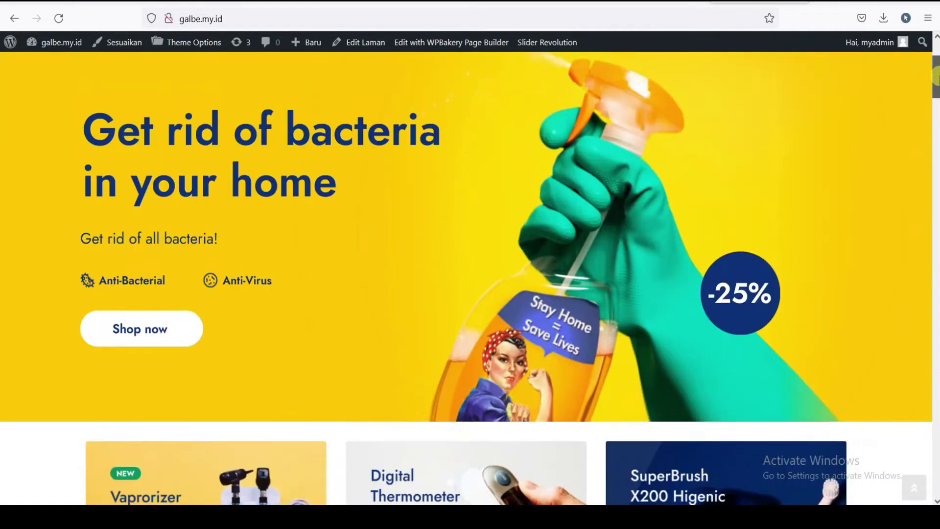
{"action": "scroll", "coordinate": [935, 68], "scroll_direction": "up", "scroll_amount": 4}
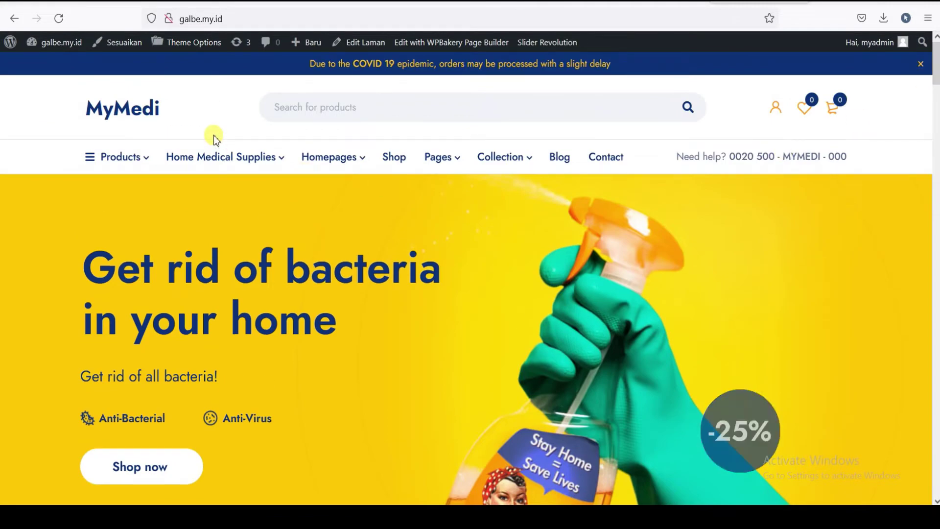
{"action": "mouse_move", "coordinate": [429, 166]}
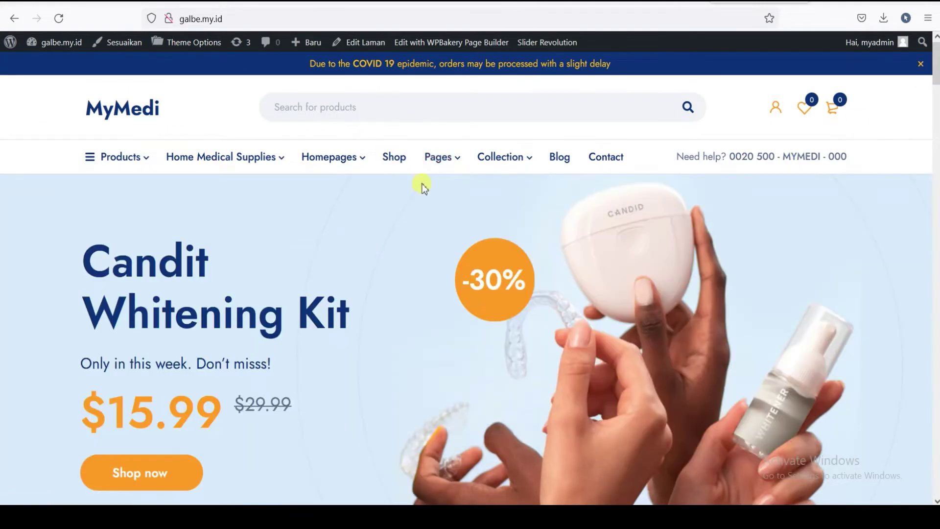
{"action": "mouse_move", "coordinate": [34, 42]}
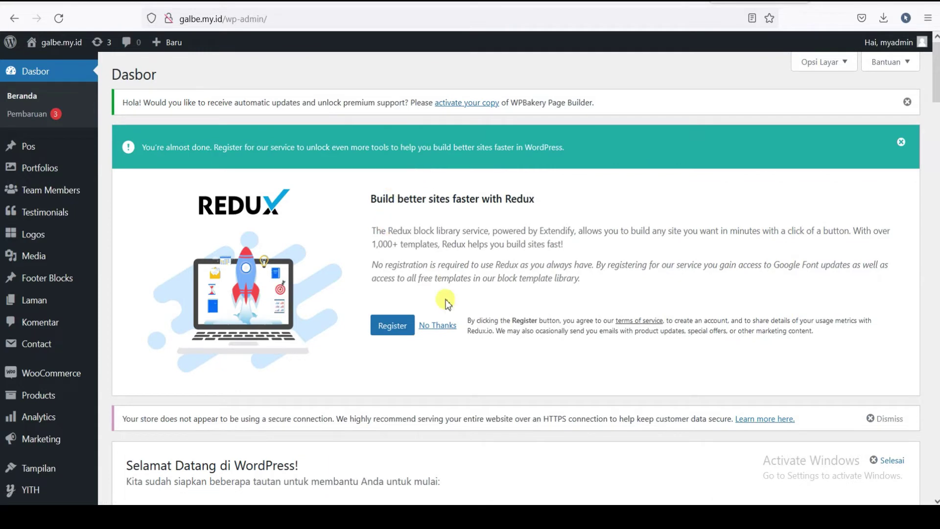
- Decline the Redux registration notice with No Thanks and head to Products > All Products
{"action": "left_click", "coordinate": [437, 327]}
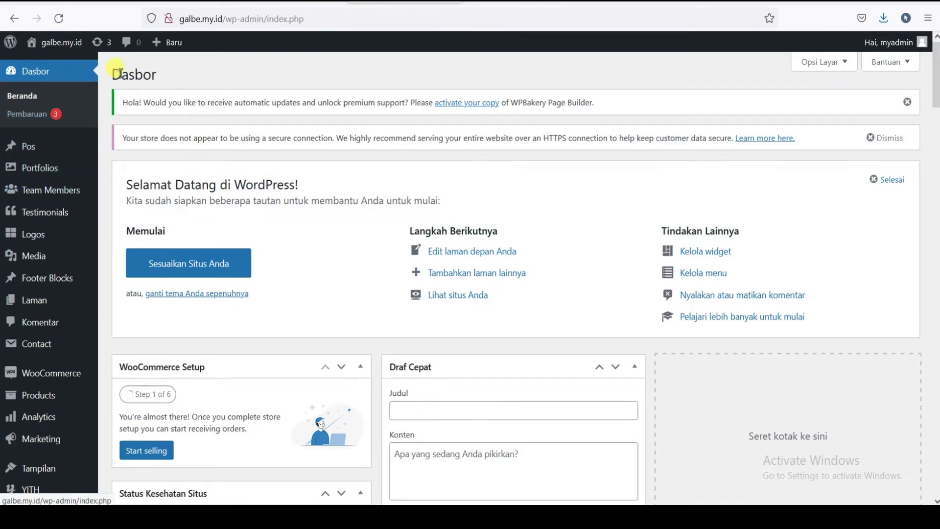
{"action": "scroll", "coordinate": [130, 224], "scroll_direction": "down", "scroll_amount": 1}
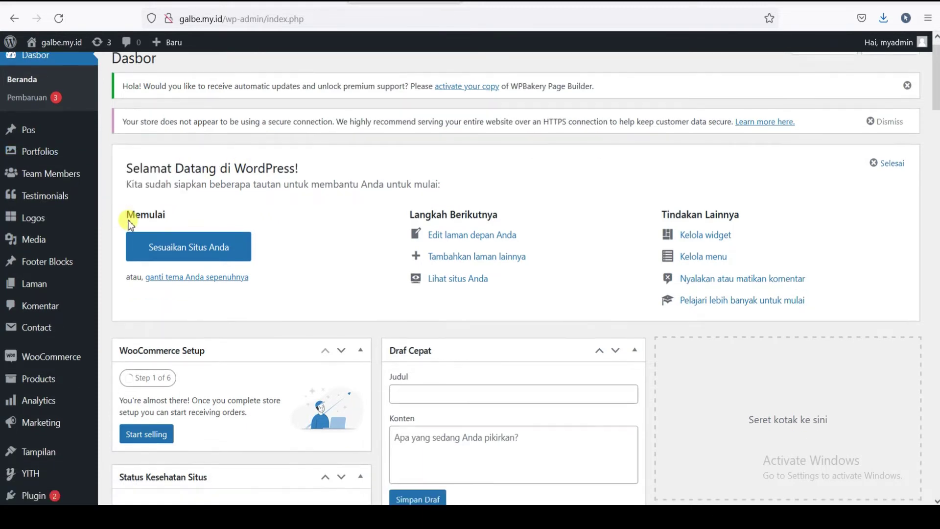
{"action": "scroll", "coordinate": [127, 195], "scroll_direction": "down", "scroll_amount": 2}
{"action": "scroll", "coordinate": [93, 154], "scroll_direction": "up", "scroll_amount": 3}
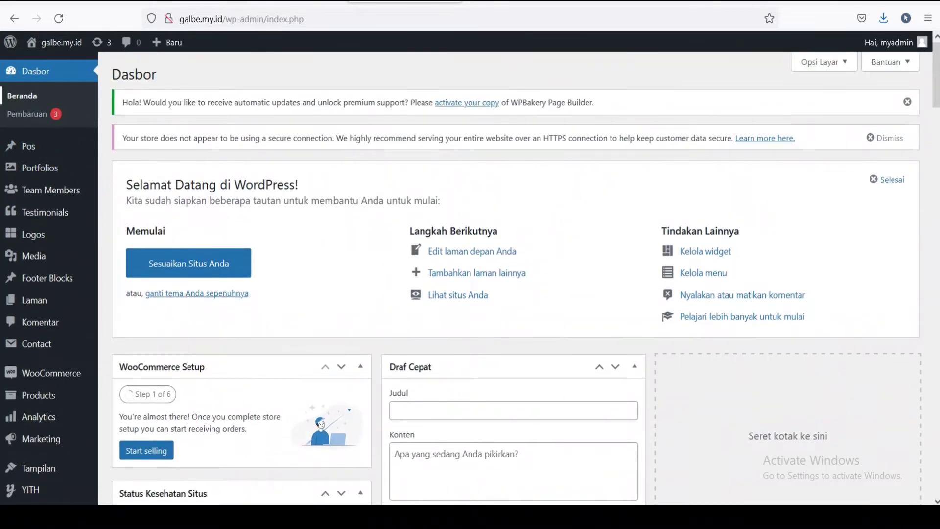
{"action": "scroll", "coordinate": [29, 171], "scroll_direction": "down", "scroll_amount": 5}
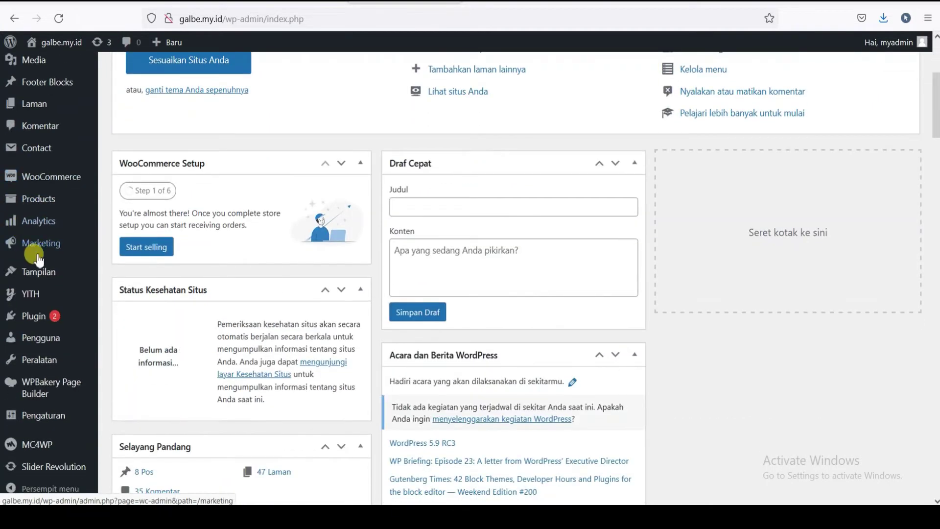
{"action": "scroll", "coordinate": [37, 147], "scroll_direction": "up", "scroll_amount": 3}
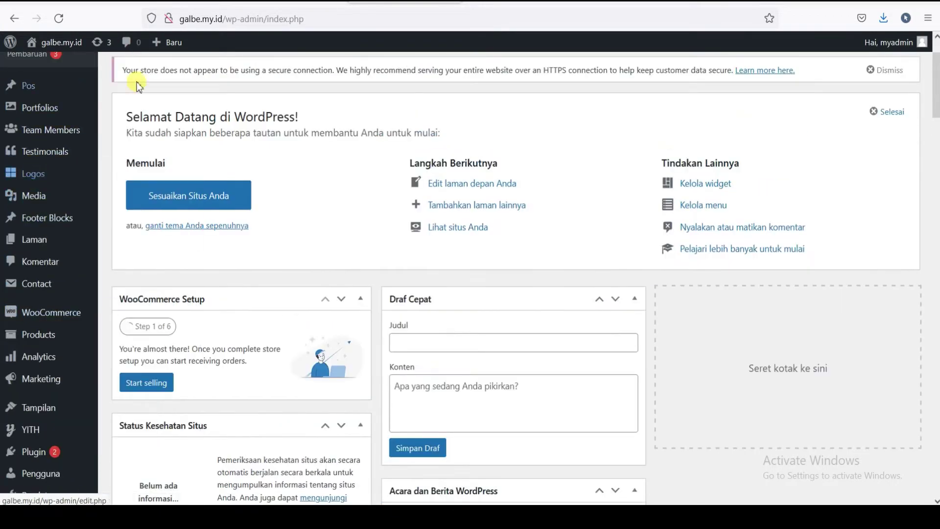
{"action": "mouse_move", "coordinate": [43, 158]}
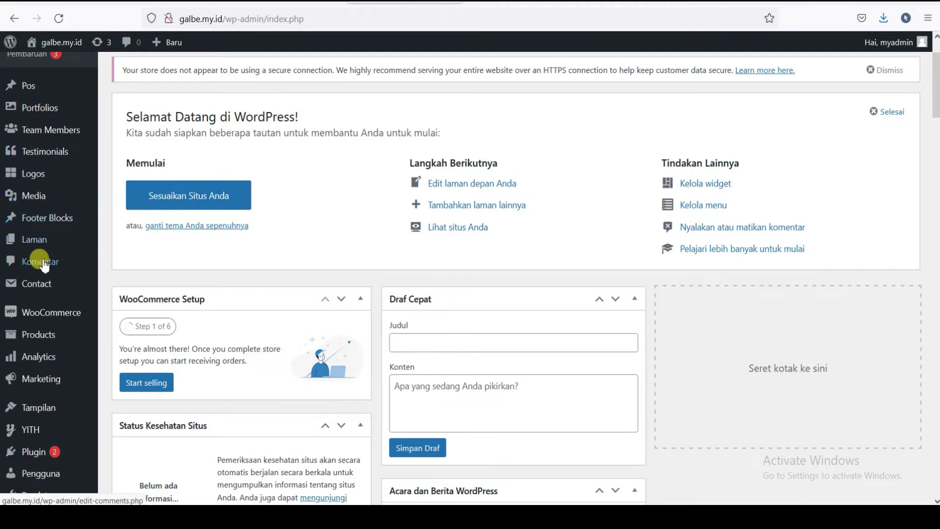
{"action": "mouse_move", "coordinate": [44, 341]}
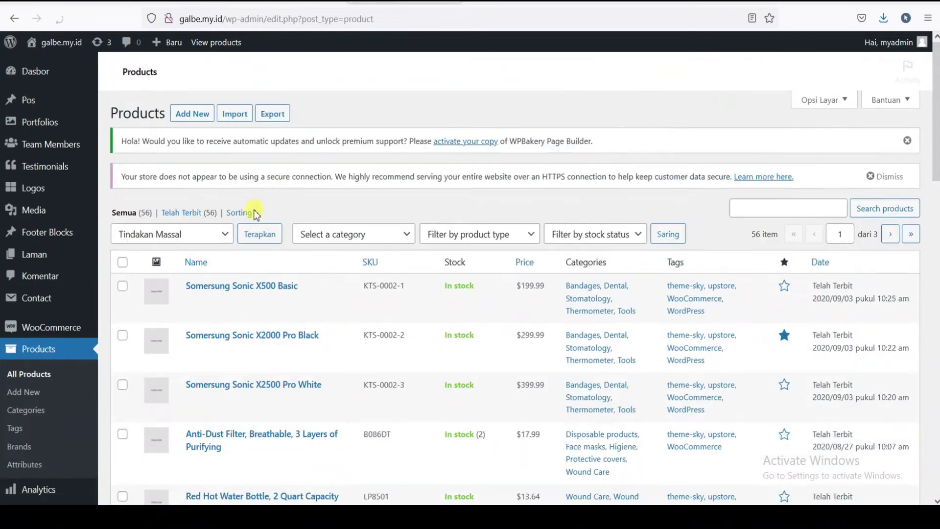
- Open Somersung Sonic X500 Basic from the products list in the product editor
{"action": "scroll", "coordinate": [188, 230], "scroll_direction": "down", "scroll_amount": 3}
{"action": "scroll", "coordinate": [185, 157], "scroll_direction": "up", "scroll_amount": 3}
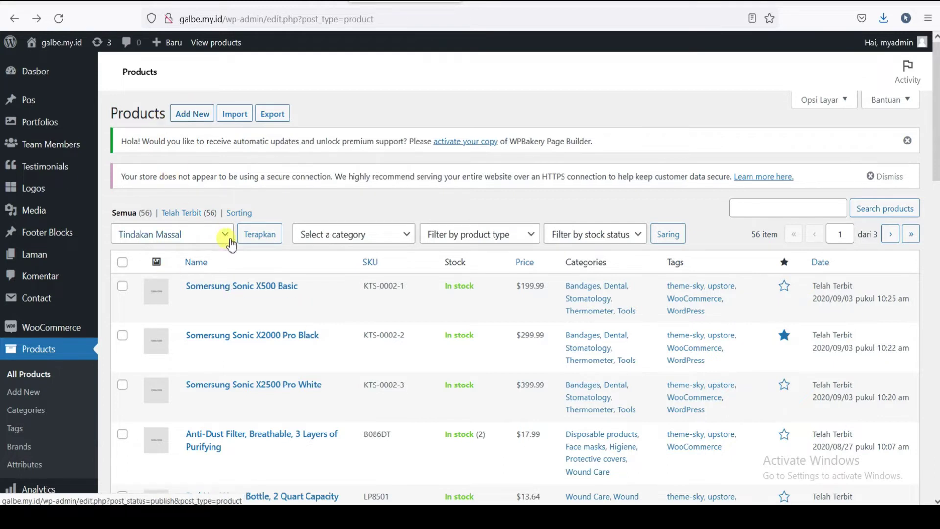
{"action": "scroll", "coordinate": [147, 195], "scroll_direction": "down", "scroll_amount": 2}
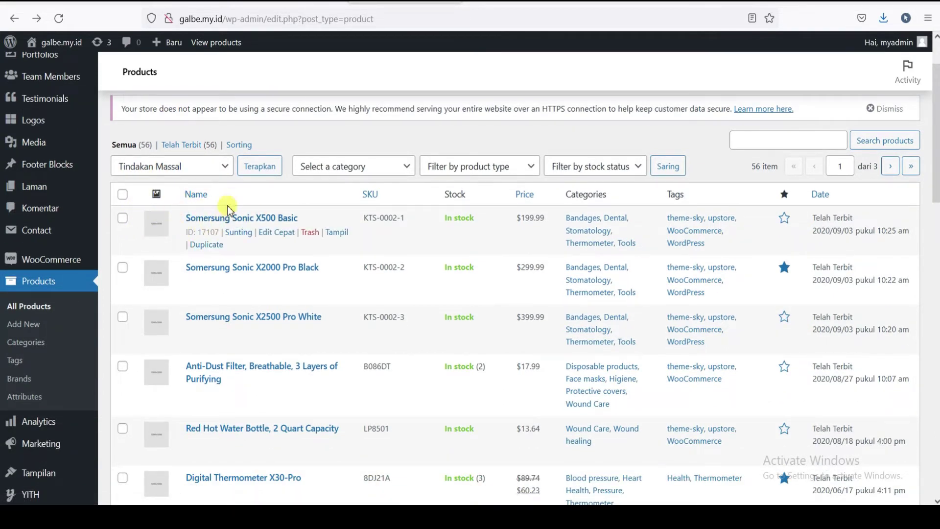
{"action": "left_click", "coordinate": [239, 233]}
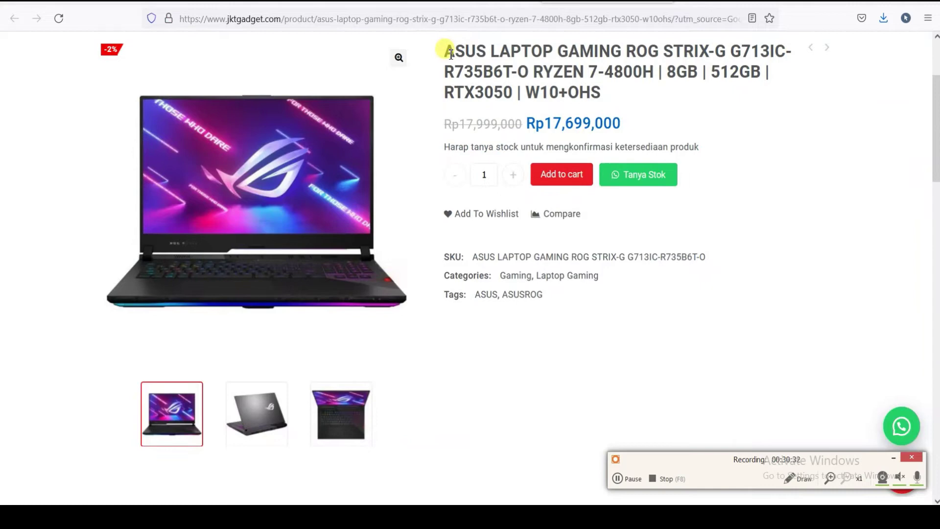
- Replace the product title with the copied ASUS ROG Strix-G G713IC laptop title from jktgadget
{"action": "left_click_drag", "start_coordinate": [451, 53], "coordinate": [655, 92]}
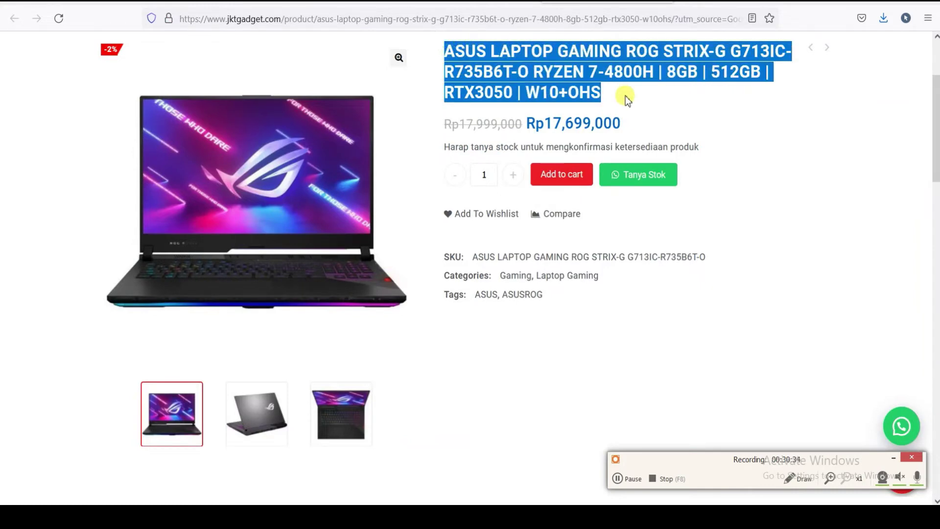
{"action": "right_click", "coordinate": [613, 73]}
{"action": "left_click", "coordinate": [629, 82]}
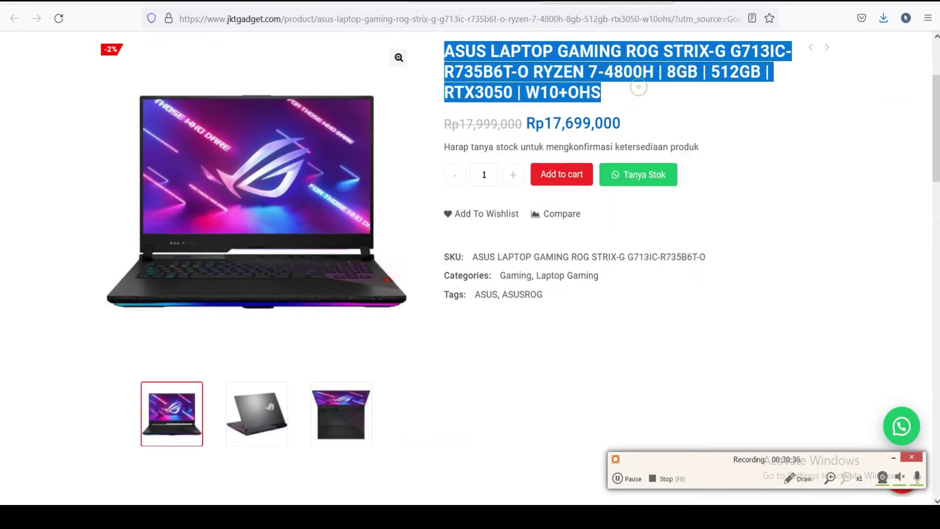
{"action": "key", "text": "ctrl+shift+Tab"}
{"action": "left_click_drag", "start_coordinate": [288, 218], "coordinate": [28, 229]}
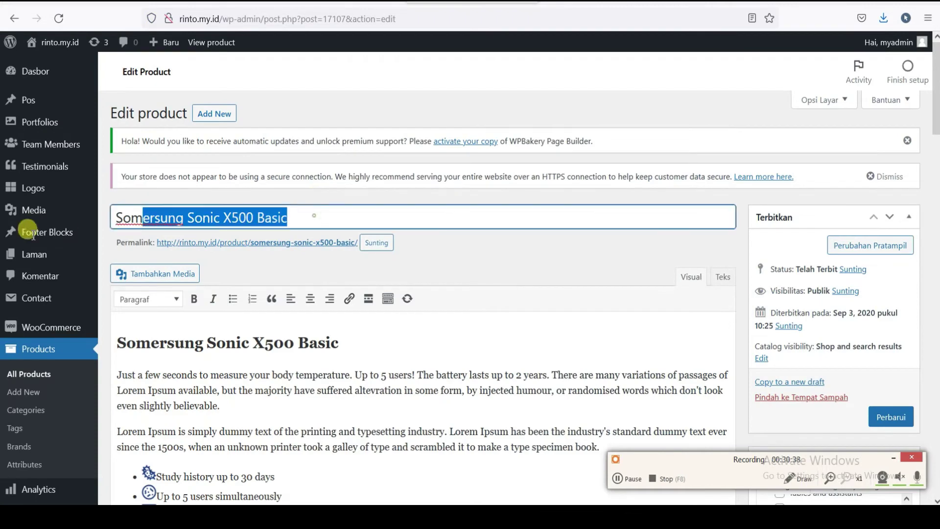
{"action": "right_click", "coordinate": [157, 220]}
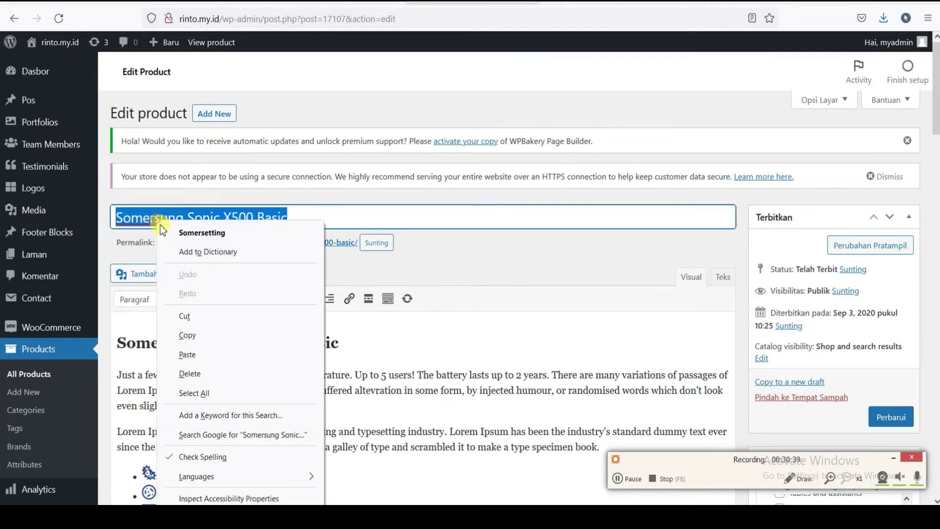
{"action": "left_click", "coordinate": [196, 354]}
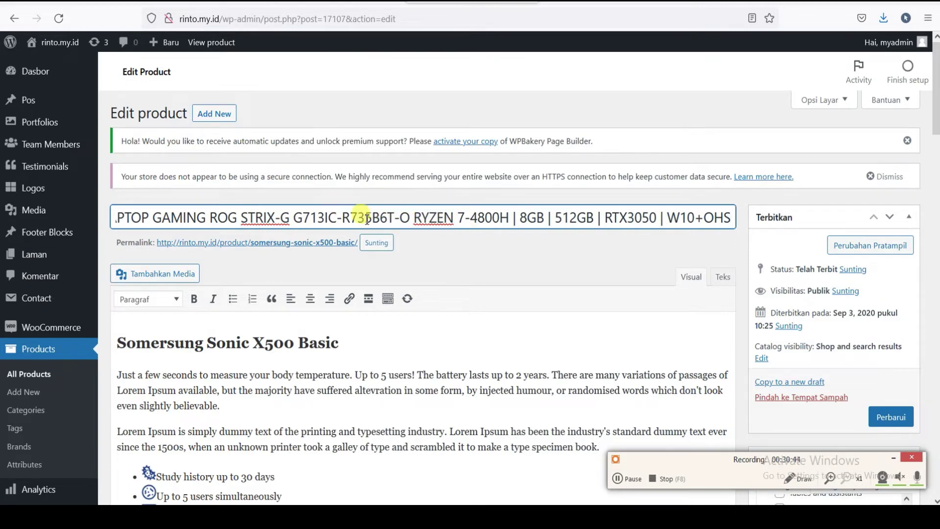
- Copy the laptop's specification list from the jktgadget product page
{"action": "scroll", "coordinate": [335, 121], "scroll_direction": "down", "scroll_amount": 4}
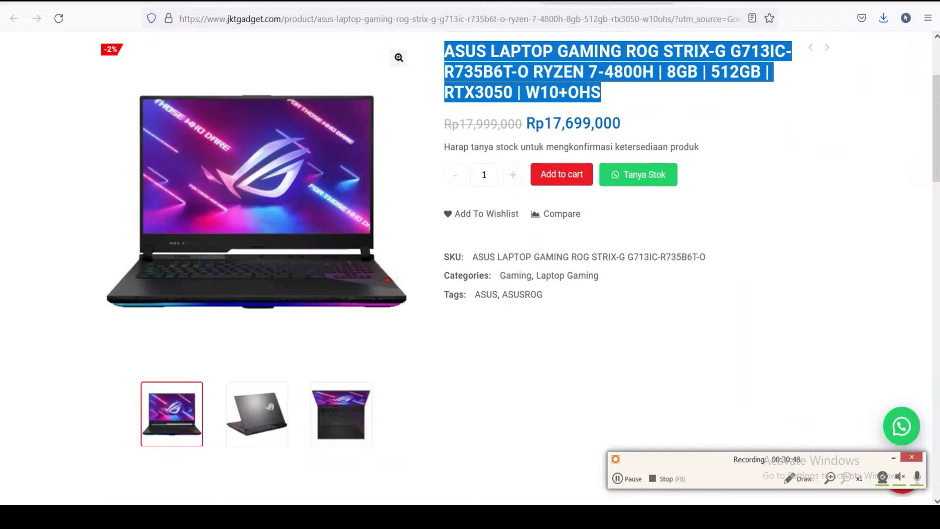
{"action": "left_click", "coordinate": [607, 2]}
{"action": "scroll", "coordinate": [325, 298], "scroll_direction": "down", "scroll_amount": 5}
{"action": "scroll", "coordinate": [325, 298], "scroll_direction": "down", "scroll_amount": 3}
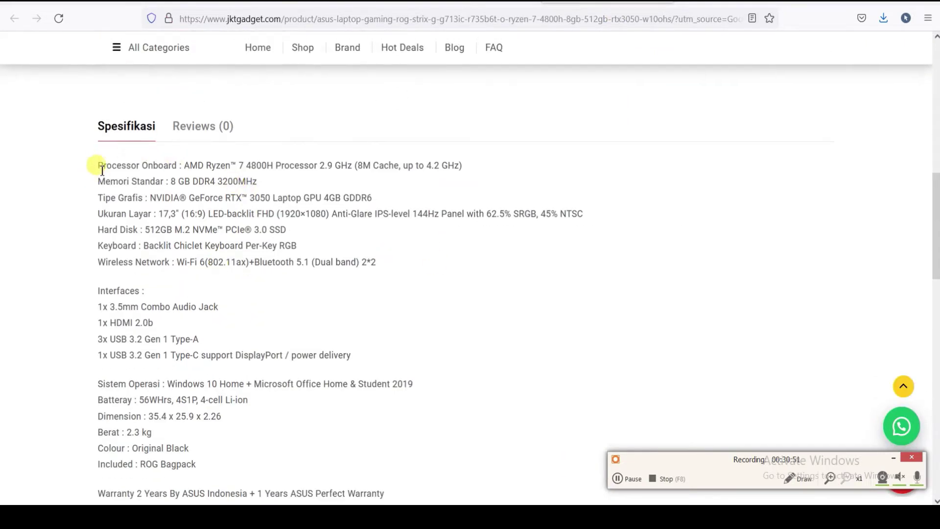
{"action": "left_click_drag", "start_coordinate": [101, 165], "coordinate": [373, 285]}
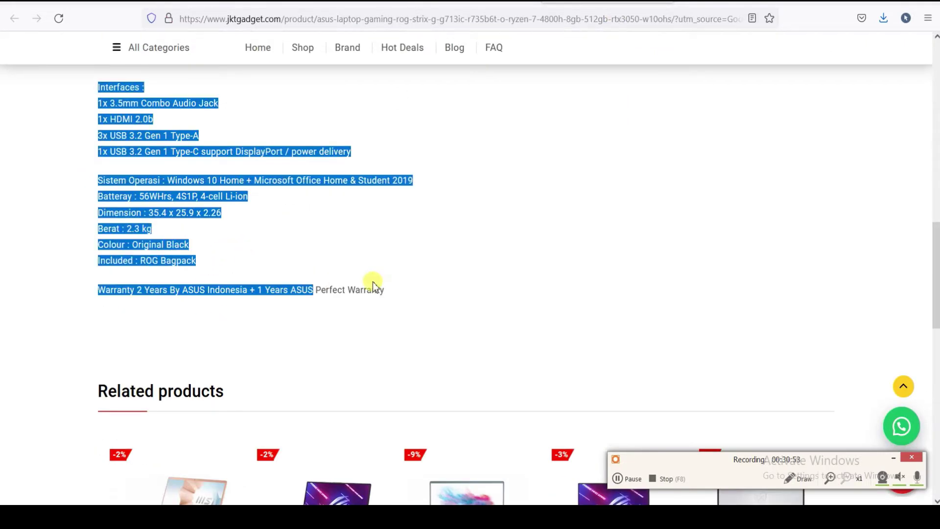
{"action": "right_click", "coordinate": [237, 219]}
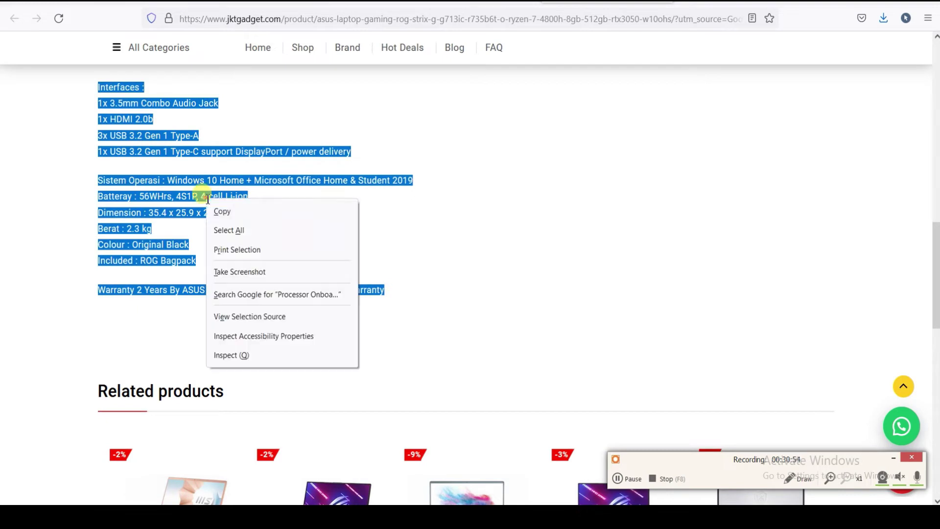
{"action": "left_click", "coordinate": [244, 212]}
{"action": "left_click", "coordinate": [416, 3]}
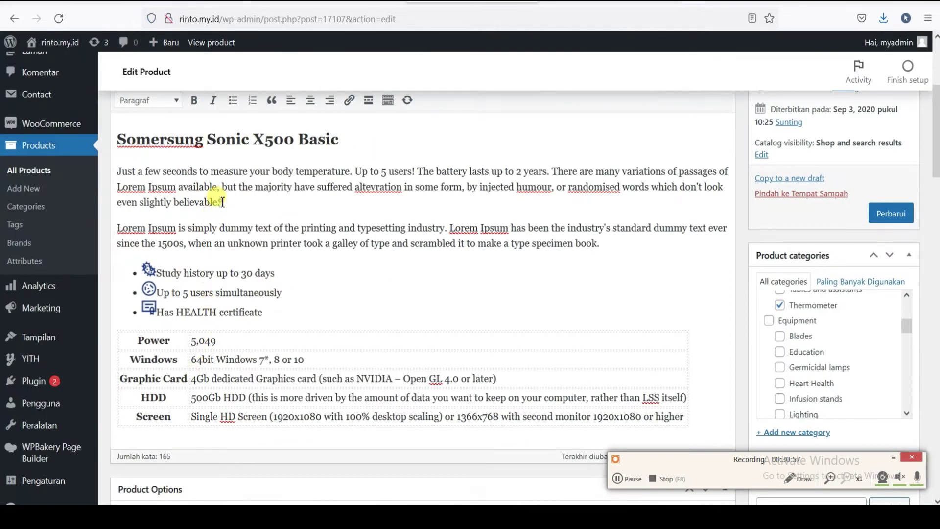
- Delete the old Somersung description and paste in the laptop specifications
{"action": "key", "text": "ctrl+a"}
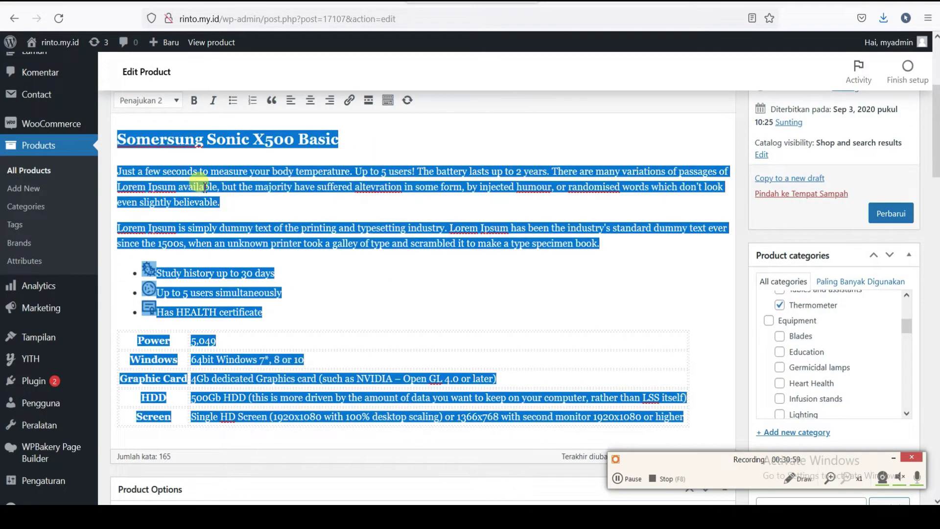
{"action": "left_click", "coordinate": [251, 198]}
{"action": "key", "text": "ctrl+a"}
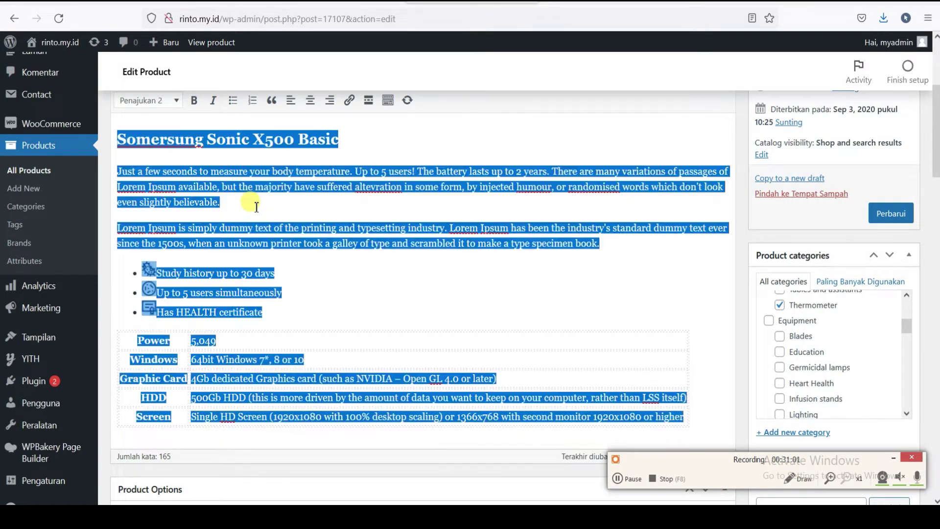
{"action": "key", "text": "BackSpace"}
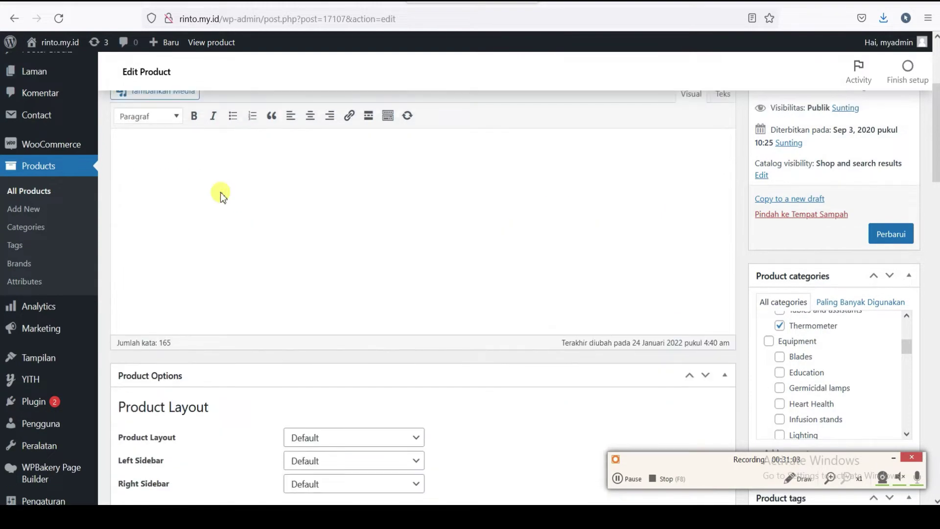
{"action": "right_click", "coordinate": [137, 158]}
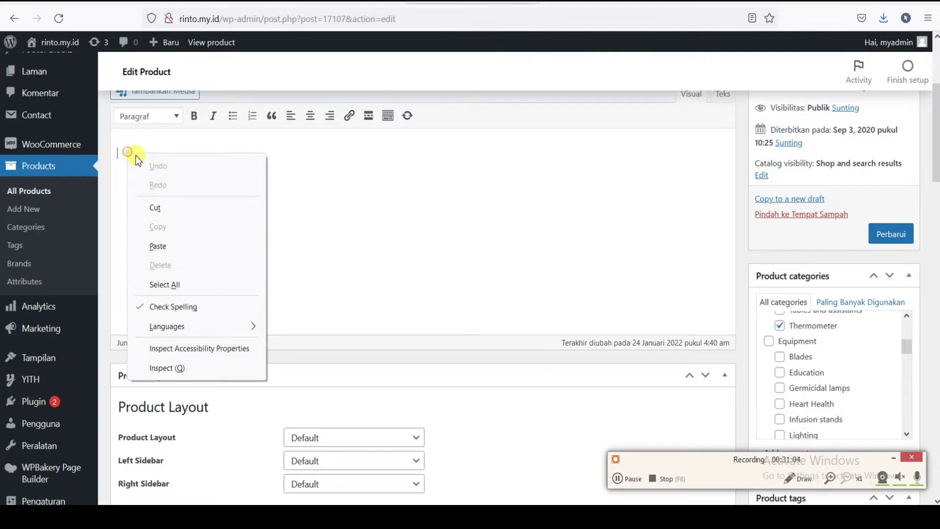
{"action": "left_click", "coordinate": [167, 249]}
{"action": "left_click", "coordinate": [378, 267]}
{"action": "scroll", "coordinate": [362, 260], "scroll_direction": "up", "scroll_amount": 2}
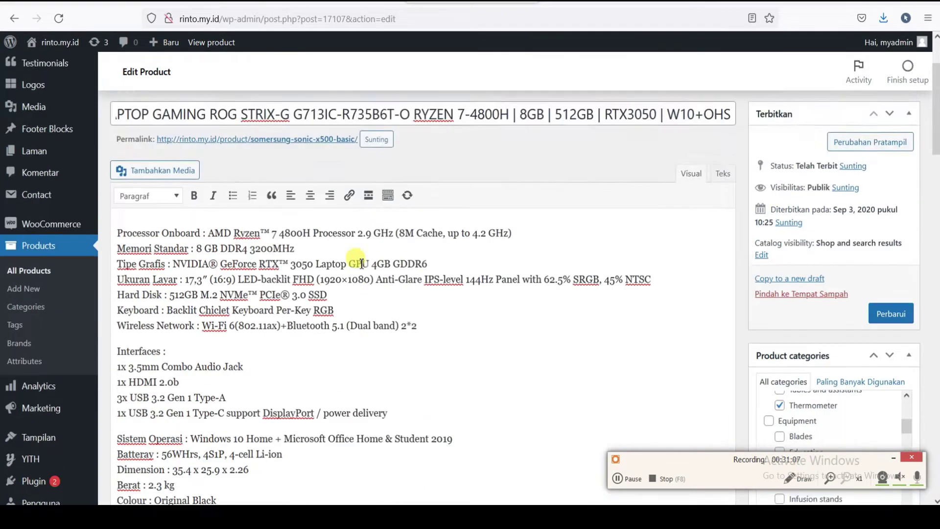
{"action": "scroll", "coordinate": [351, 253], "scroll_direction": "down", "scroll_amount": 6}
{"action": "scroll", "coordinate": [351, 252], "scroll_direction": "down", "scroll_amount": 4}
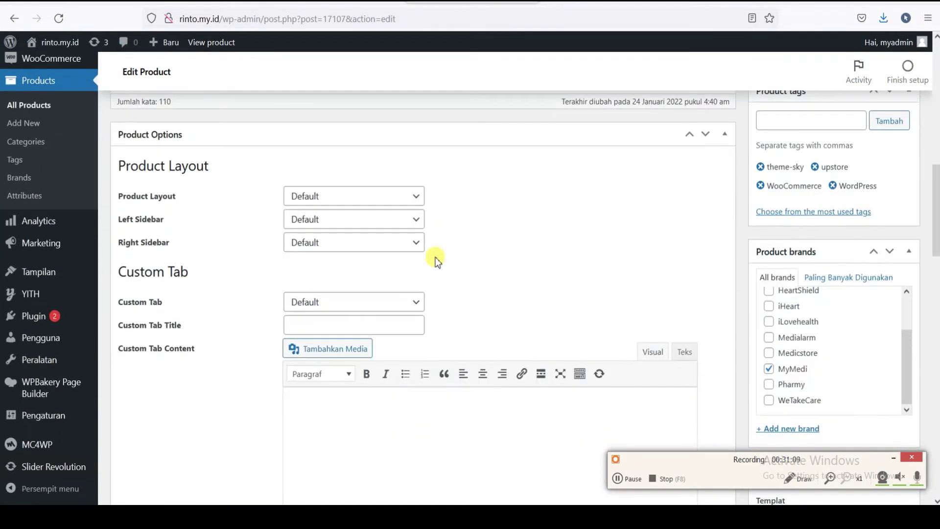
- Review the product layout options, keeping the Default layout
{"action": "left_click", "coordinate": [415, 202]}
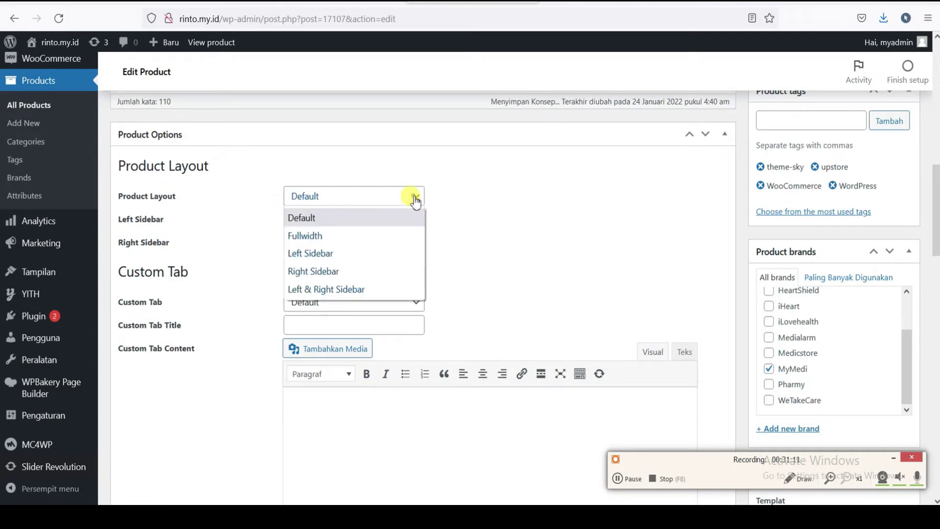
{"action": "left_click", "coordinate": [415, 202]}
{"action": "left_click", "coordinate": [415, 201]}
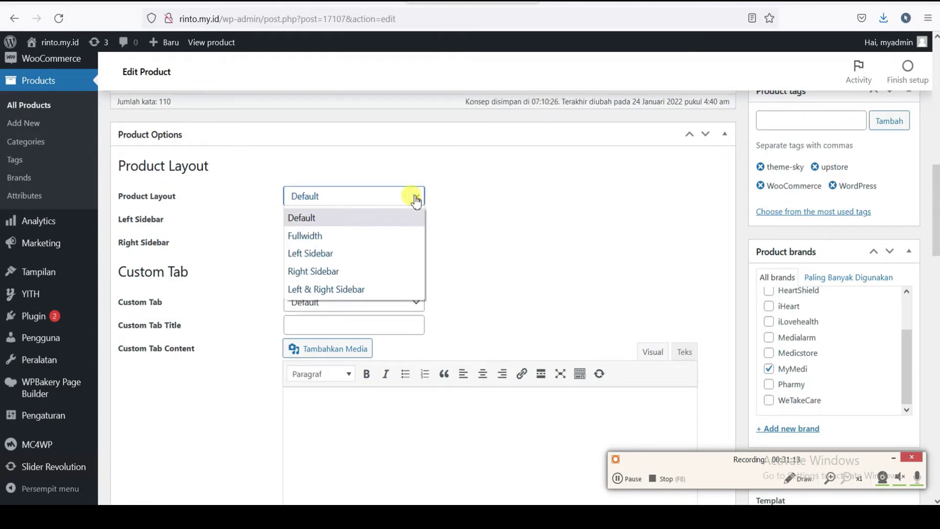
{"action": "left_click", "coordinate": [415, 200]}
- Replace the 199.99 regular price with the jktgadget price of 17.699
{"action": "scroll", "coordinate": [415, 201], "scroll_direction": "down", "scroll_amount": 10}
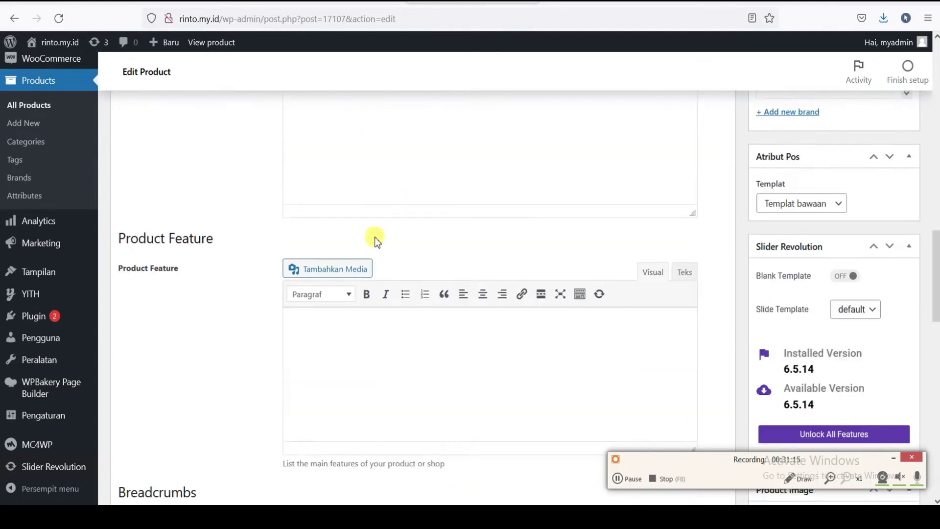
{"action": "scroll", "coordinate": [368, 241], "scroll_direction": "down", "scroll_amount": 4}
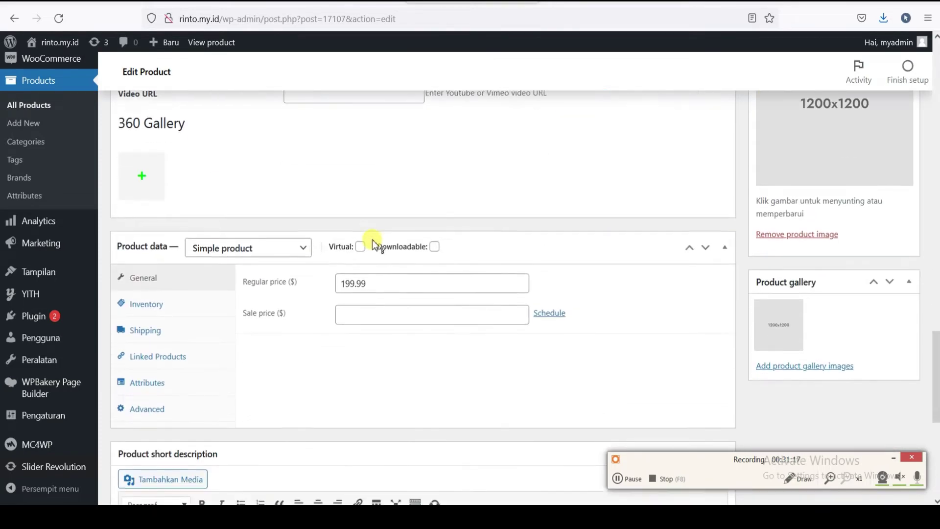
{"action": "left_click_drag", "start_coordinate": [379, 277], "coordinate": [318, 276]}
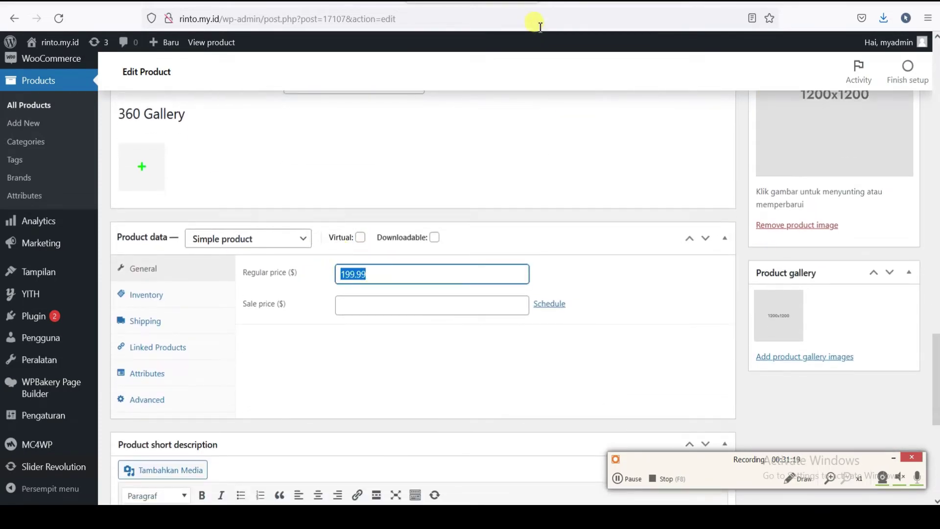
{"action": "left_click", "coordinate": [573, 2]}
{"action": "key", "text": "Home"}
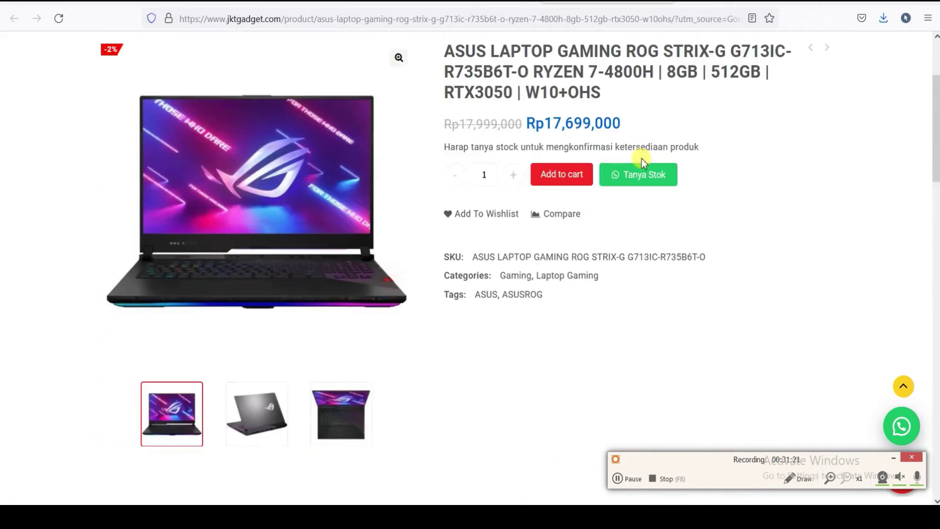
{"action": "key", "text": "ctrl+shift+Tab"}
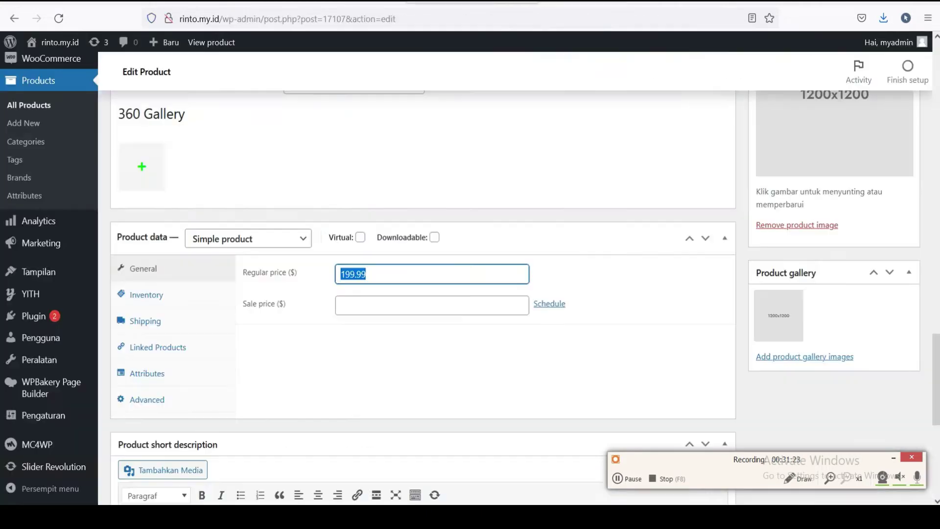
{"action": "mouse_move", "coordinate": [353, 235]}
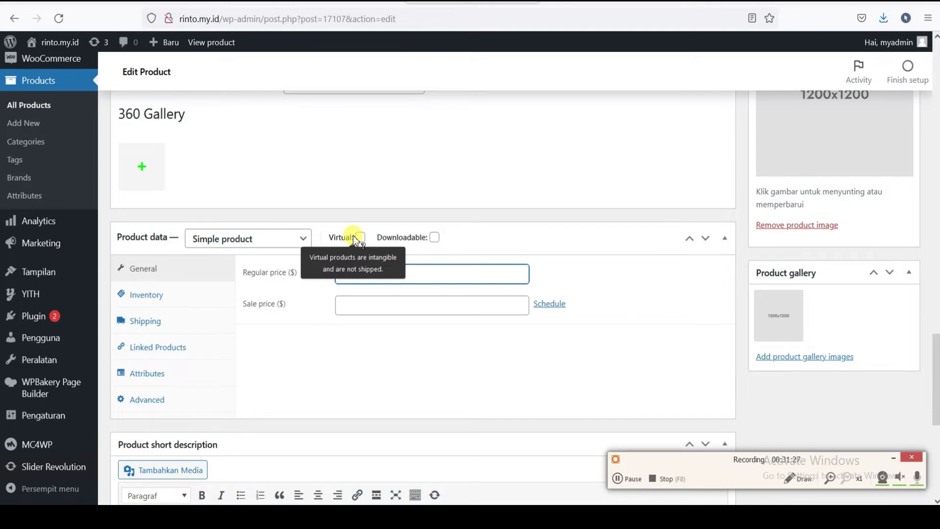
{"action": "type", "text": "17.699"}
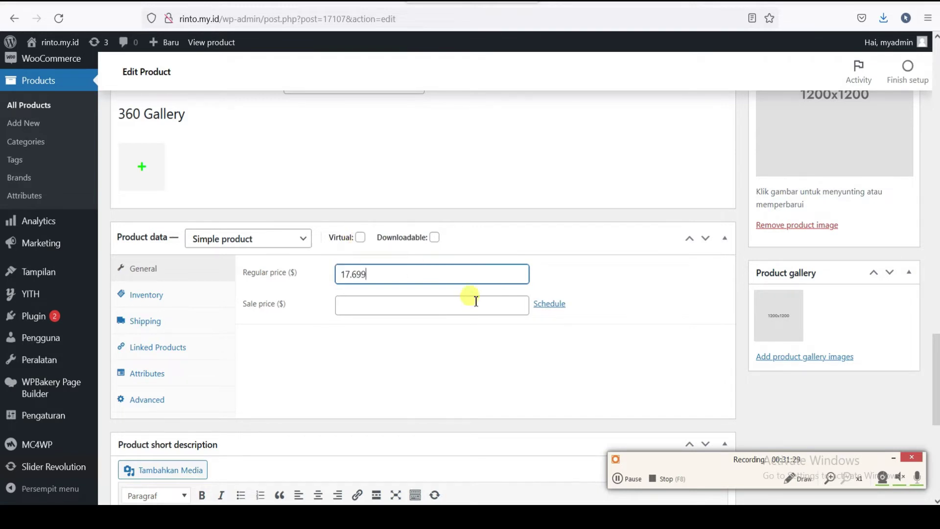
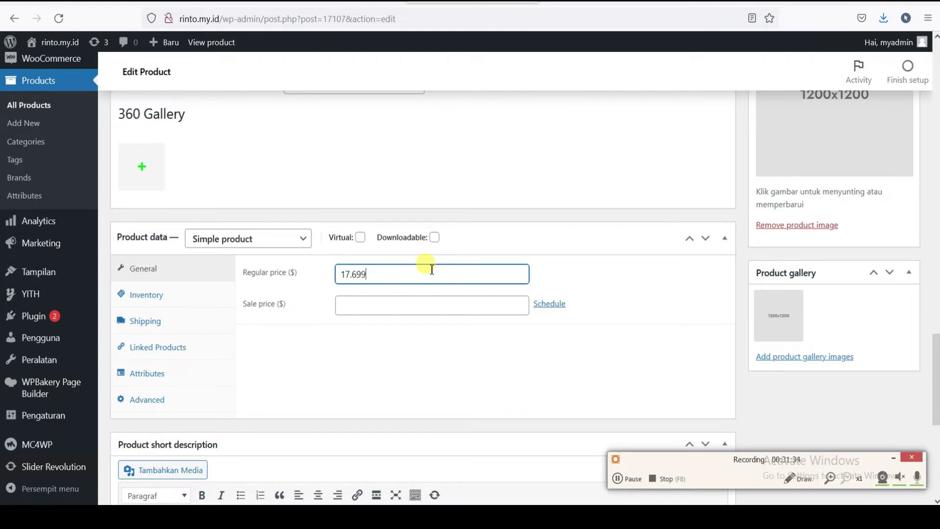
- Replace the product's regular price with 1234 and leave the sale price empty
{"action": "type", "text": ".000"}
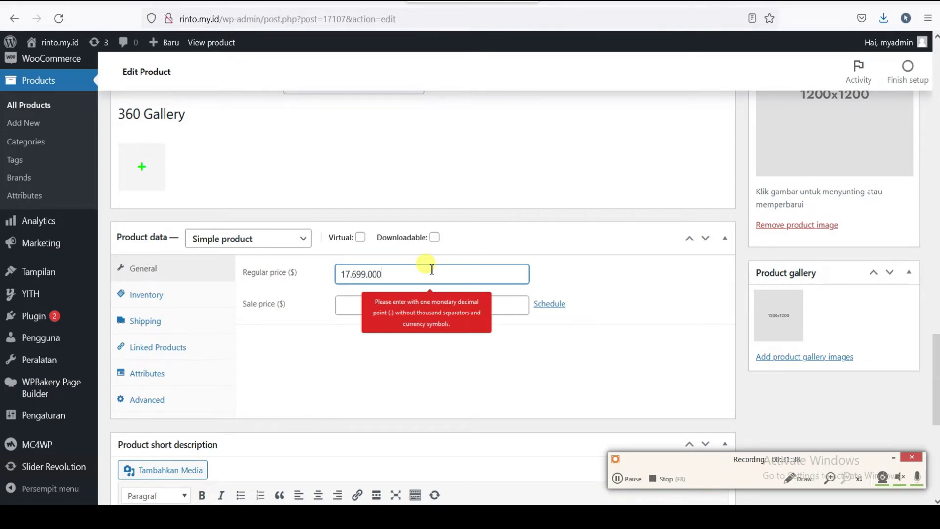
{"action": "scroll", "coordinate": [432, 269], "scroll_direction": "down", "scroll_amount": 3}
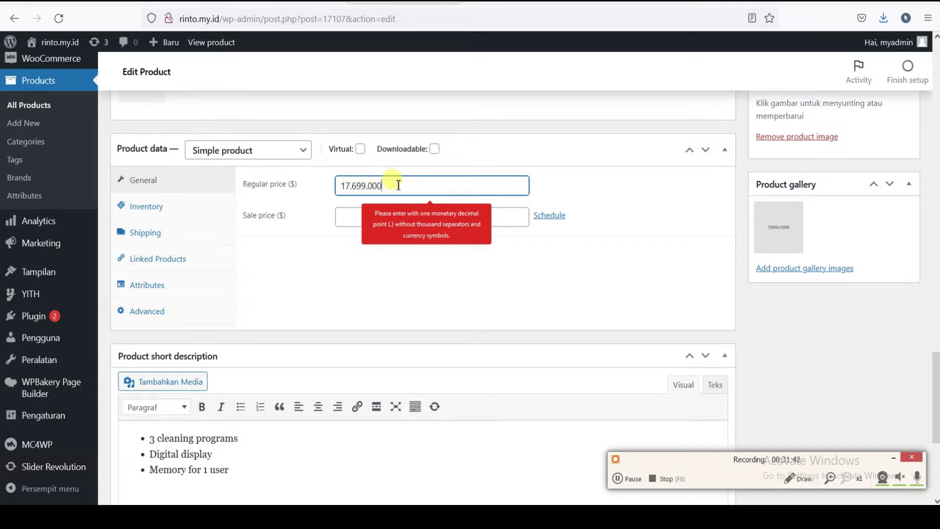
{"action": "left_click_drag", "start_coordinate": [399, 185], "coordinate": [287, 186]}
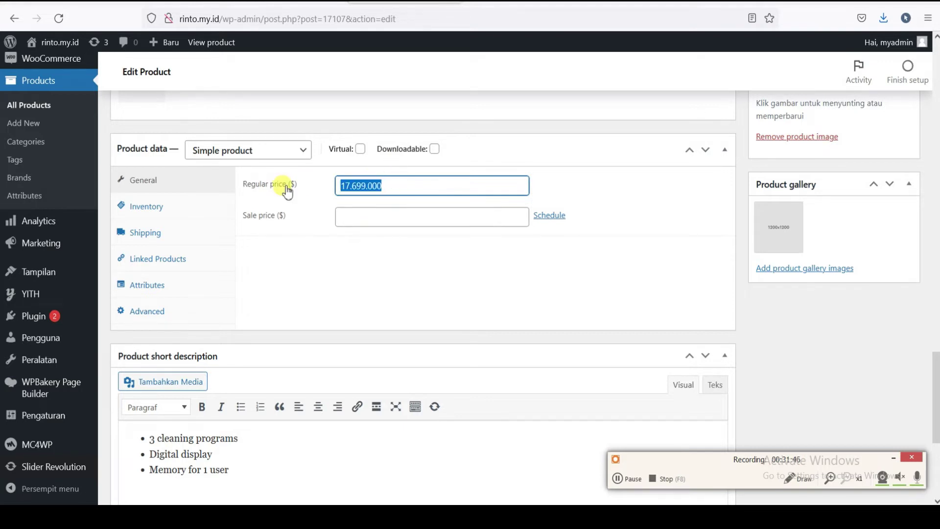
{"action": "type", "text": "1234"}
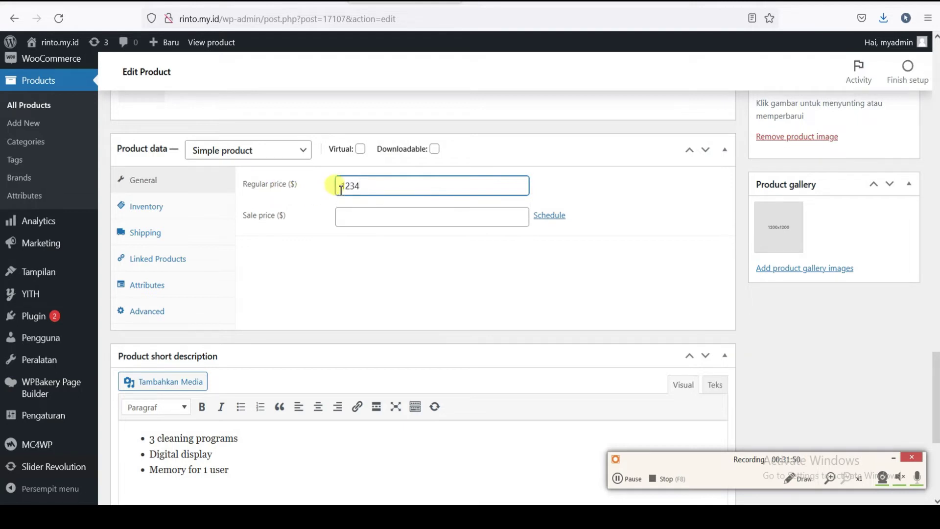
{"action": "left_click", "coordinate": [345, 215]}
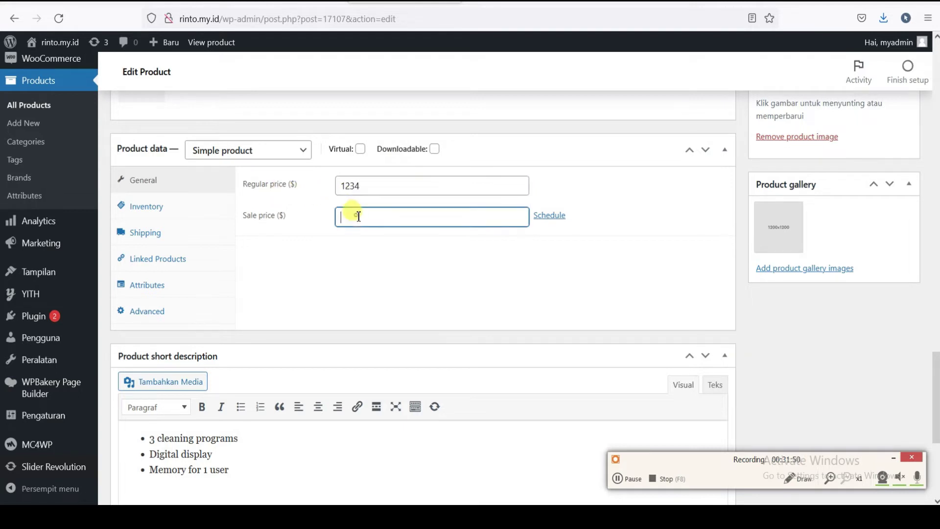
{"action": "scroll", "coordinate": [273, 256], "scroll_direction": "down", "scroll_amount": 2}
{"action": "scroll", "coordinate": [237, 204], "scroll_direction": "up", "scroll_amount": 2}
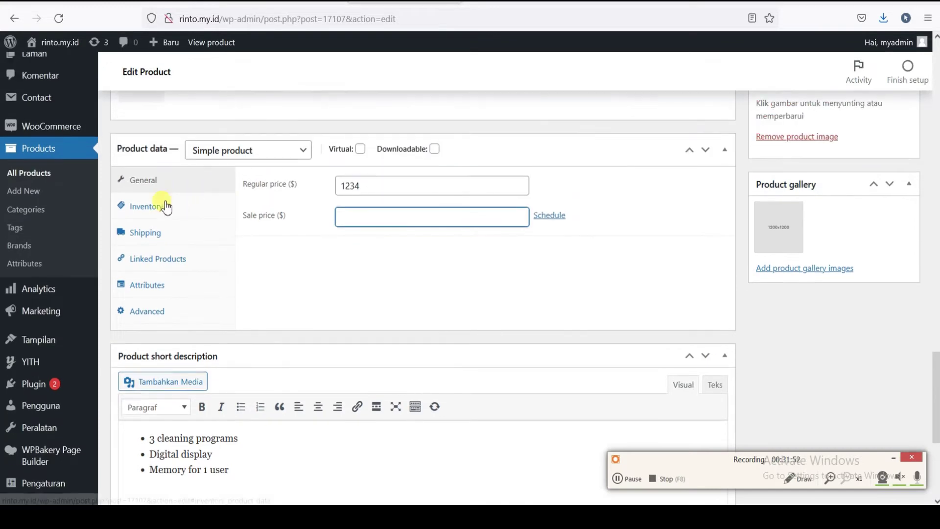
- Keep the inventory stock status at In stock, then bring up the shipping settings
{"action": "left_click", "coordinate": [166, 208]}
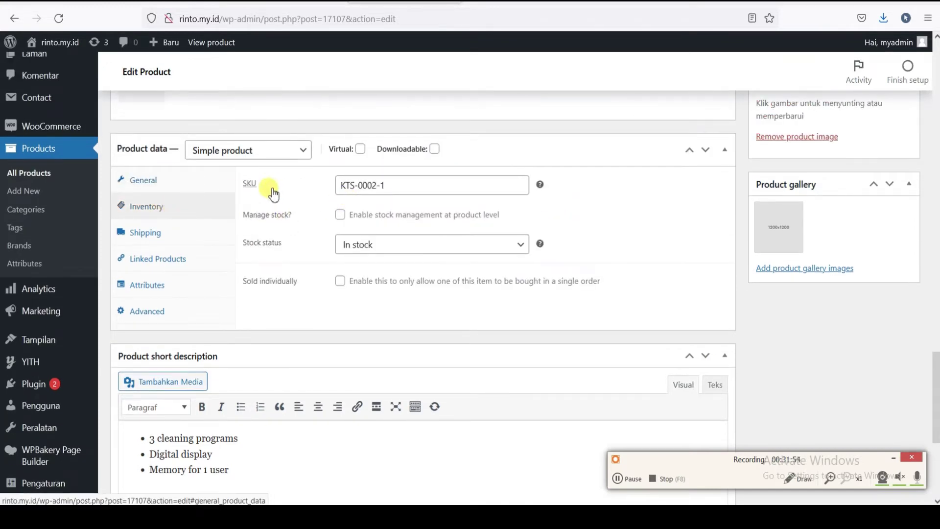
{"action": "left_click", "coordinate": [492, 244]}
{"action": "left_click", "coordinate": [368, 267]}
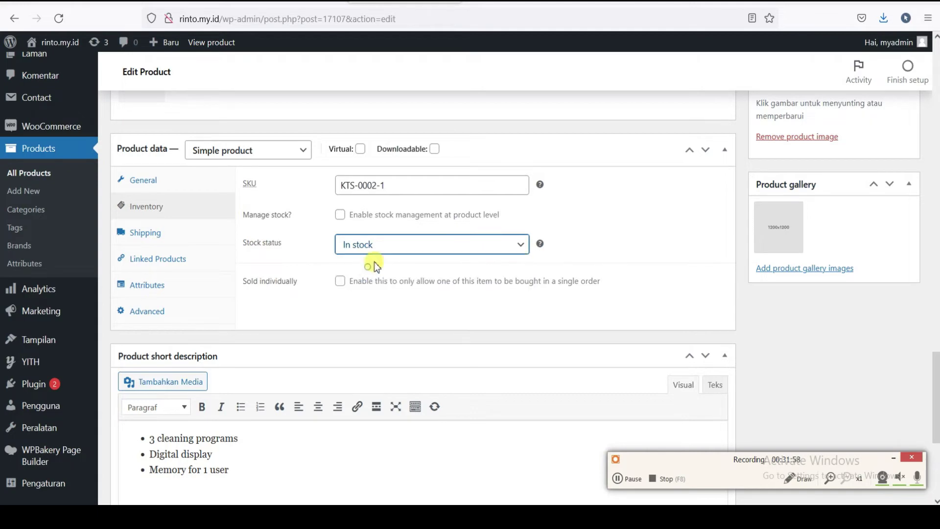
{"action": "left_click", "coordinate": [485, 244]}
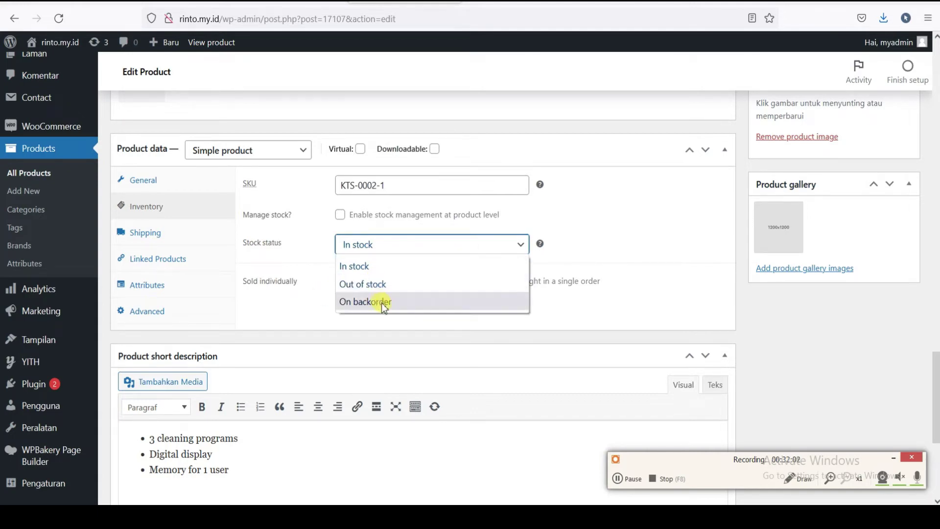
{"action": "left_click", "coordinate": [365, 266]}
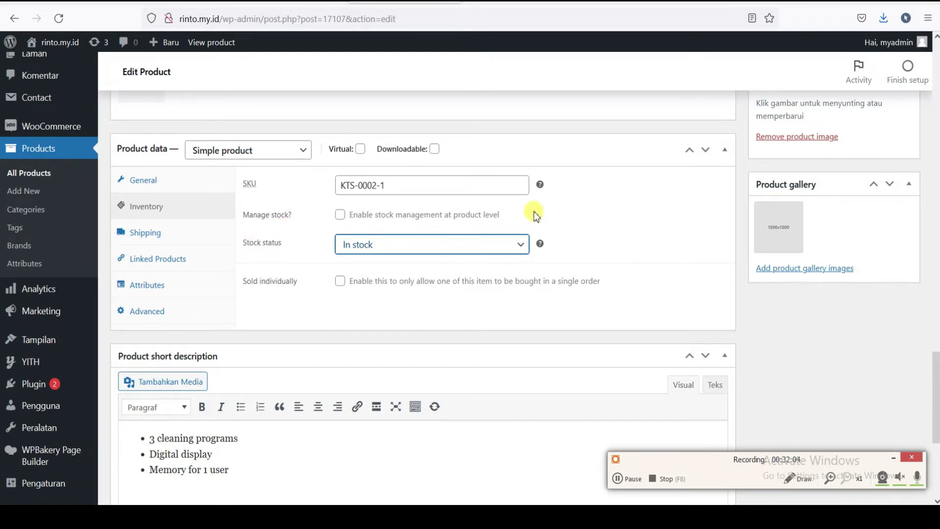
{"action": "left_click", "coordinate": [525, 224]}
{"action": "left_click", "coordinate": [172, 240]}
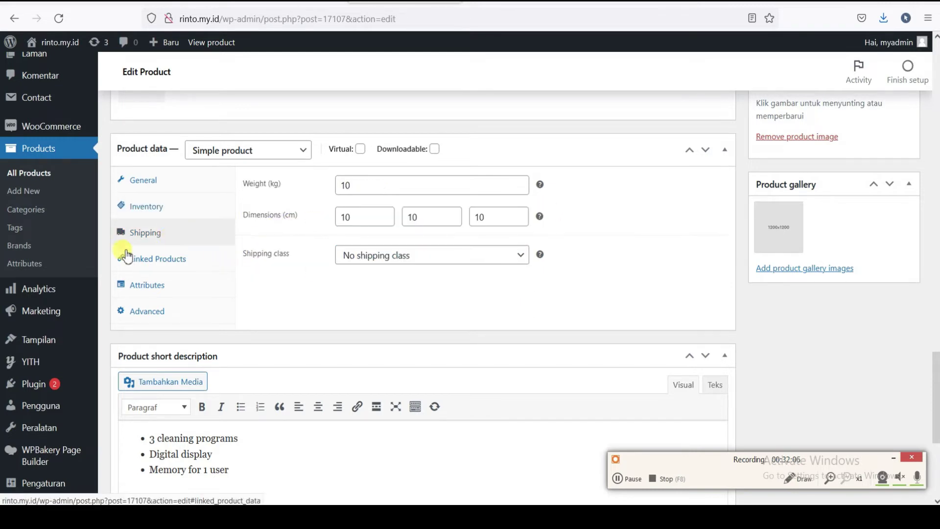
- Enter a weight of 2 kg and dimensions of 40 × 30 × 5 cm
{"action": "double_click", "coordinate": [368, 186]}
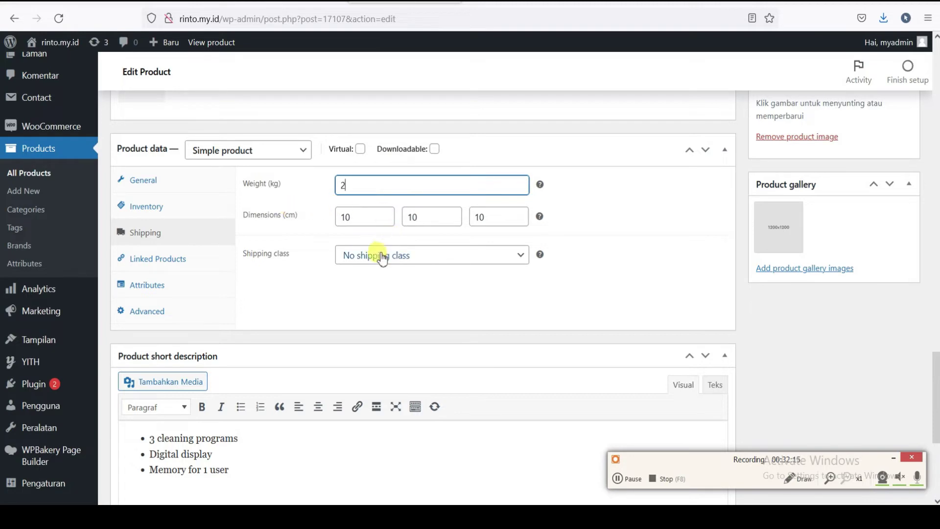
{"action": "scroll", "coordinate": [387, 264], "scroll_direction": "down", "scroll_amount": 2}
{"action": "double_click", "coordinate": [367, 149]}
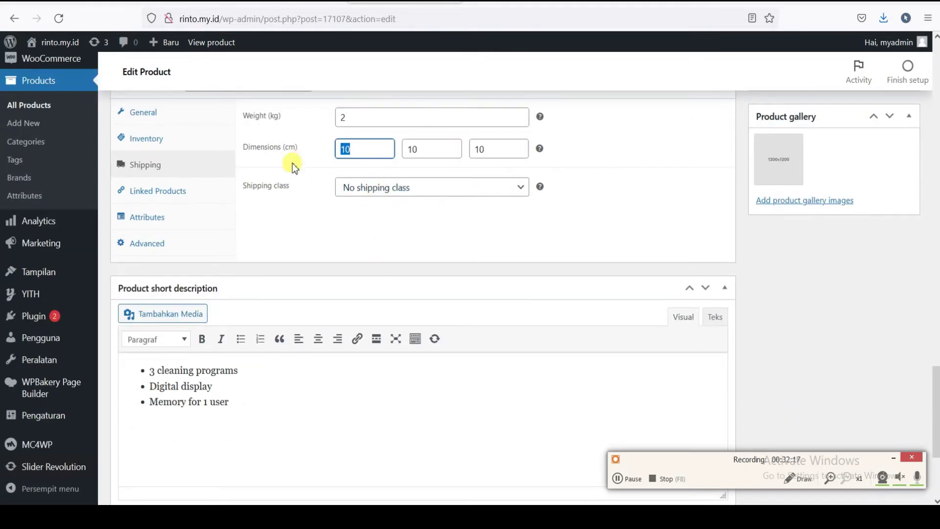
{"action": "type", "text": "3"}
{"action": "key", "text": "BackSpace"}
{"action": "type", "text": "40"}
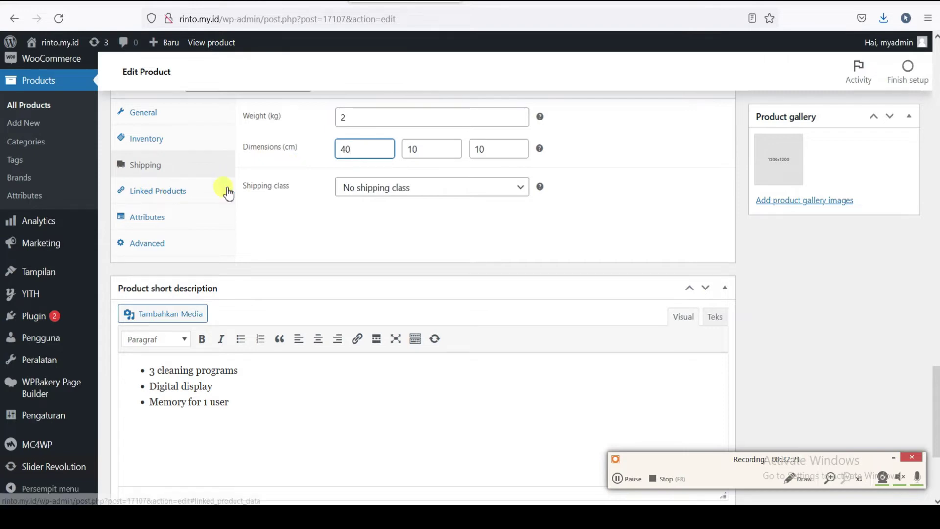
{"action": "left_click", "coordinate": [437, 149]}
{"action": "type", "text": "3"}
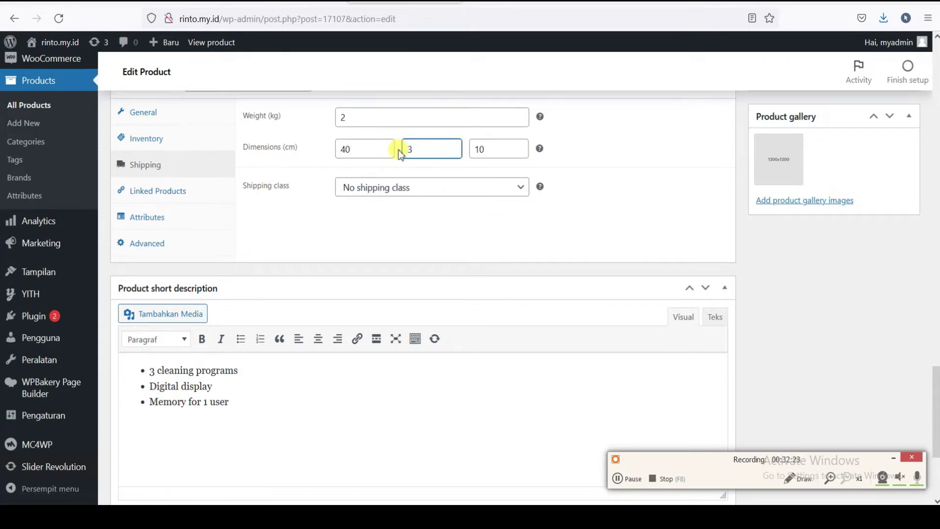
{"action": "type", "text": "0"}
{"action": "double_click", "coordinate": [470, 150]}
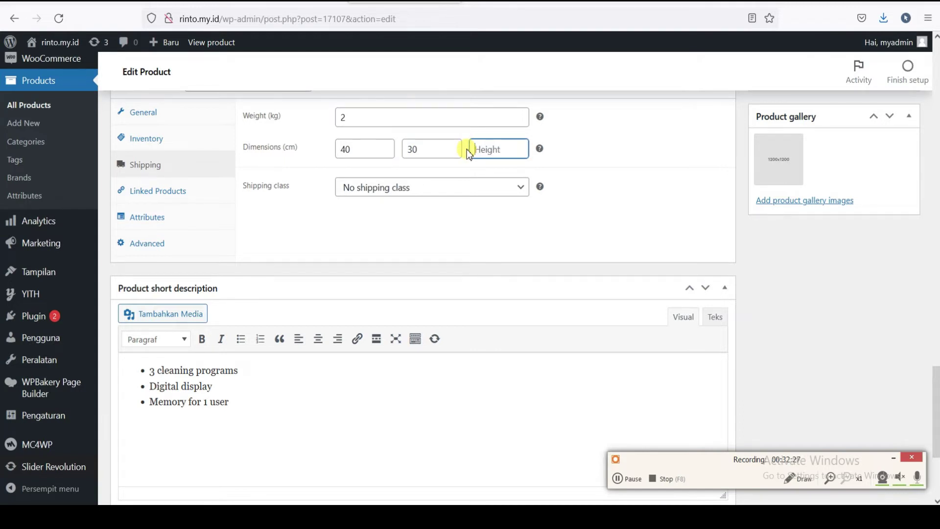
{"action": "type", "text": "5"}
{"action": "left_click", "coordinate": [588, 189]}
- Keep No shipping class and select the three short description bullets
{"action": "left_click", "coordinate": [510, 187]}
{"action": "left_click", "coordinate": [485, 203]}
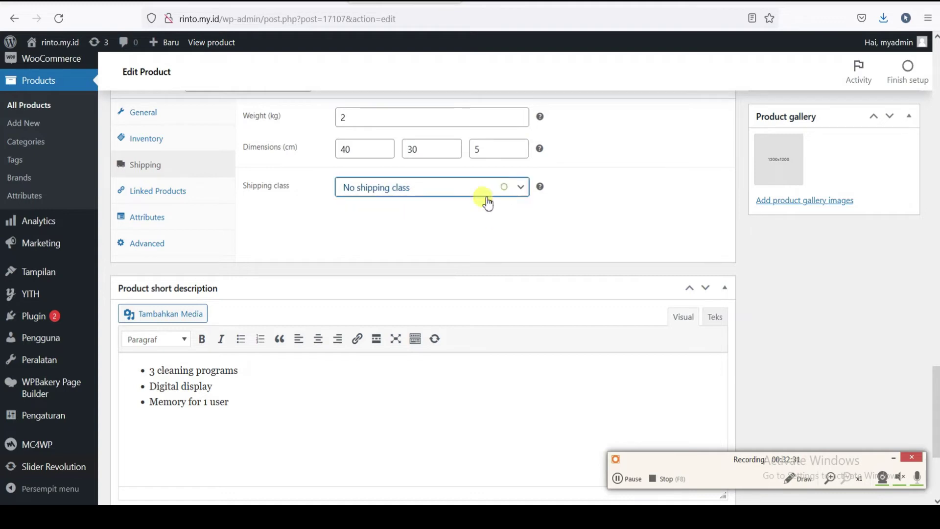
{"action": "scroll", "coordinate": [351, 260], "scroll_direction": "down", "scroll_amount": 4}
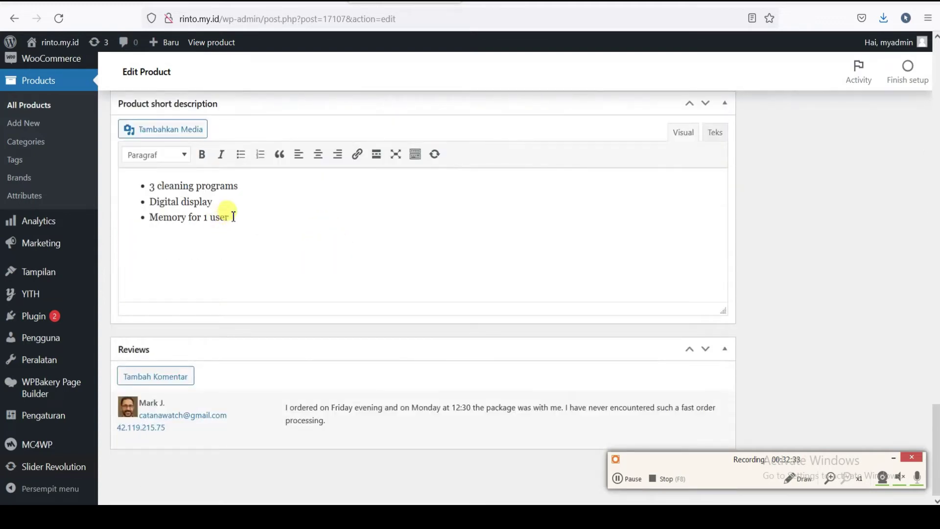
{"action": "left_click_drag", "start_coordinate": [250, 222], "coordinate": [88, 176]}
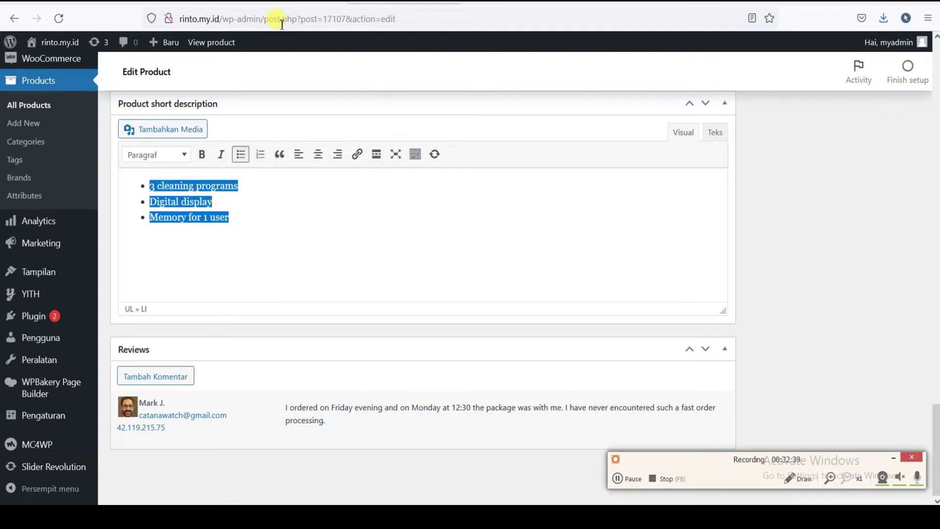
{"action": "left_click", "coordinate": [282, 2]}
- View the Anti-Dust Filter product page on the MyMedi demo, then return to the product editor
{"action": "scroll", "coordinate": [920, 176], "scroll_direction": "up", "scroll_amount": 10}
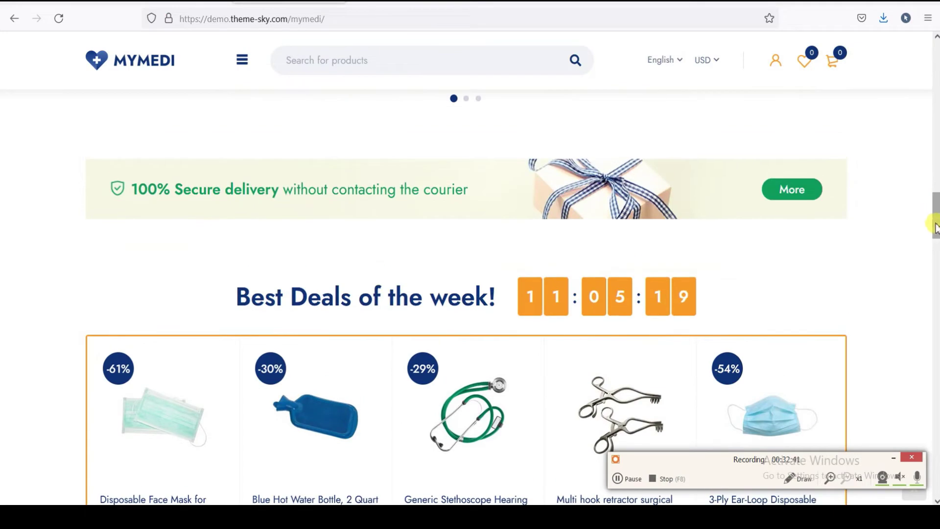
{"action": "scroll", "coordinate": [470, 264], "scroll_direction": "down", "scroll_amount": 4}
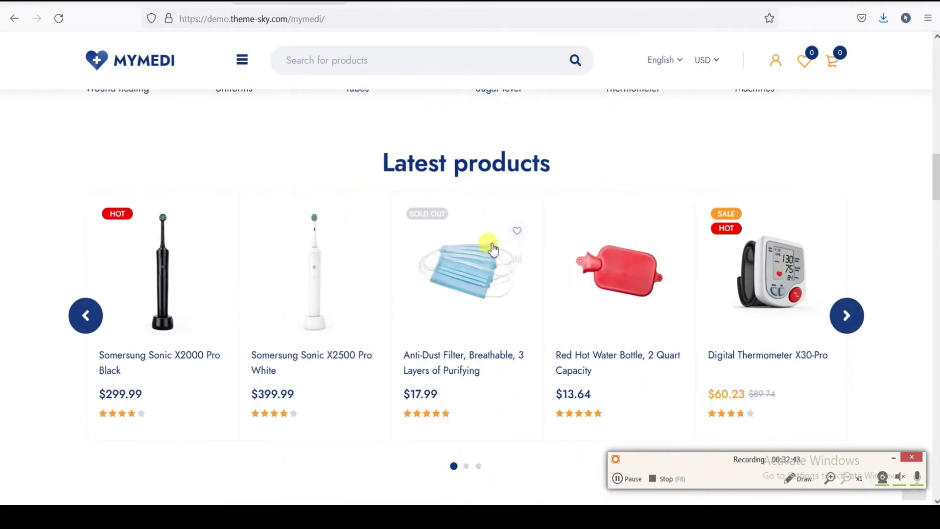
{"action": "left_click", "coordinate": [449, 304]}
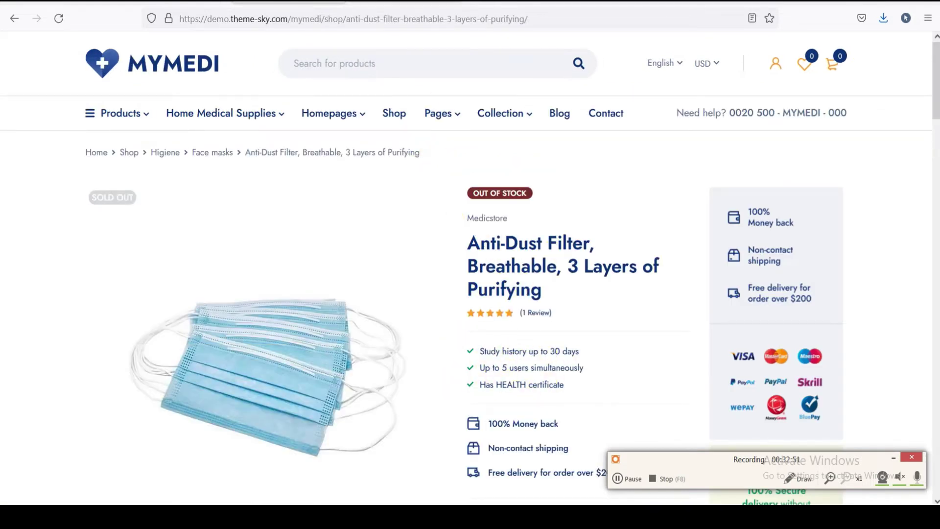
{"action": "key", "text": "ctrl+Tab"}
{"action": "scroll", "coordinate": [240, 220], "scroll_direction": "up", "scroll_amount": 3}
{"action": "scroll", "coordinate": [247, 274], "scroll_direction": "down", "scroll_amount": 2}
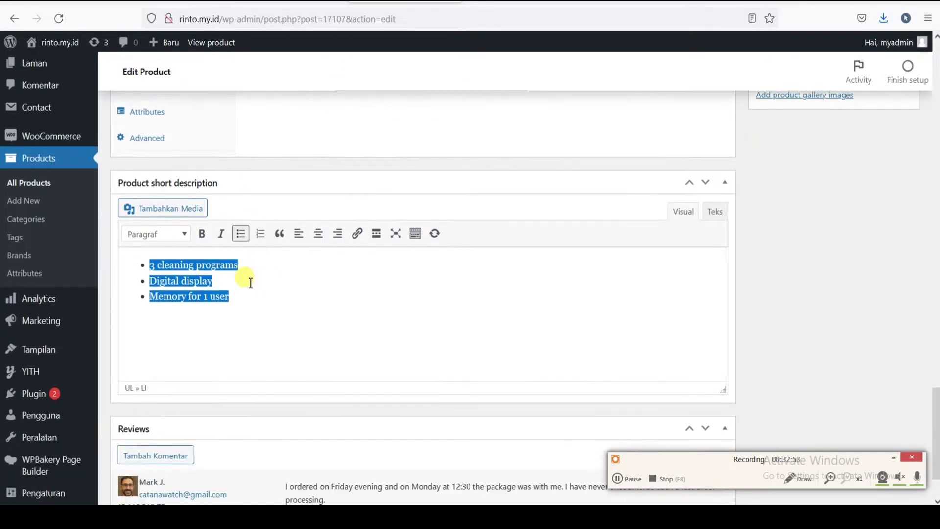
- Select the Processor, Memori Standar and Tipe Grafis lines in the main description
{"action": "left_click", "coordinate": [239, 255]}
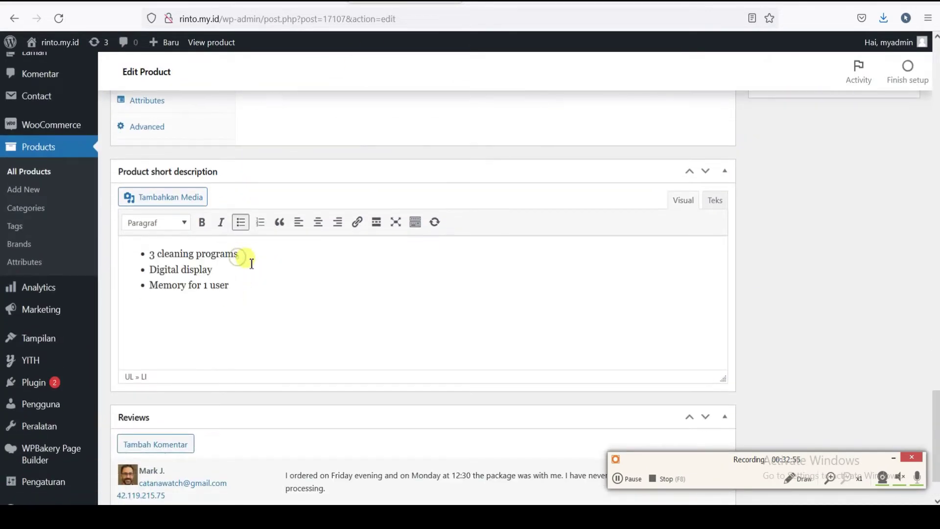
{"action": "left_click_drag", "start_coordinate": [255, 252], "coordinate": [140, 246]}
{"action": "scroll", "coordinate": [318, 193], "scroll_direction": "up", "scroll_amount": 10}
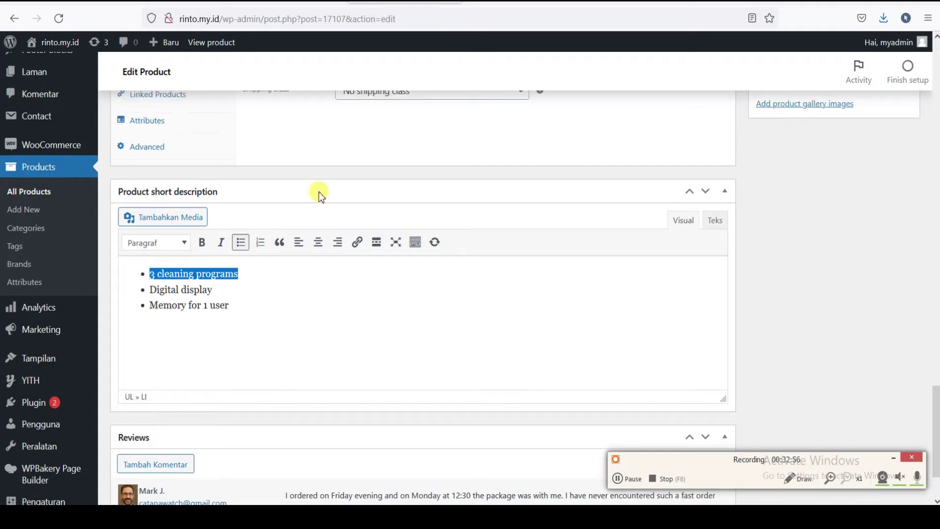
{"action": "scroll", "coordinate": [304, 187], "scroll_direction": "up", "scroll_amount": 20}
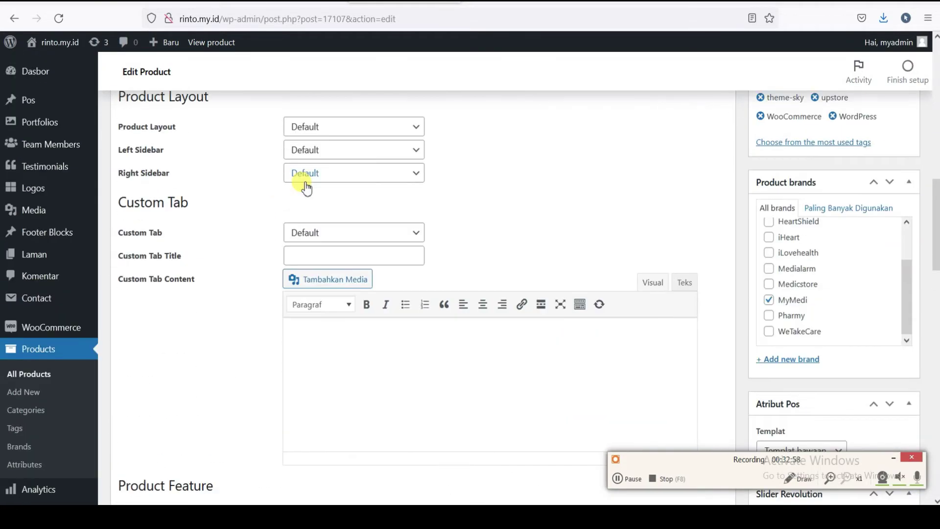
{"action": "scroll", "coordinate": [254, 244], "scroll_direction": "up", "scroll_amount": 6}
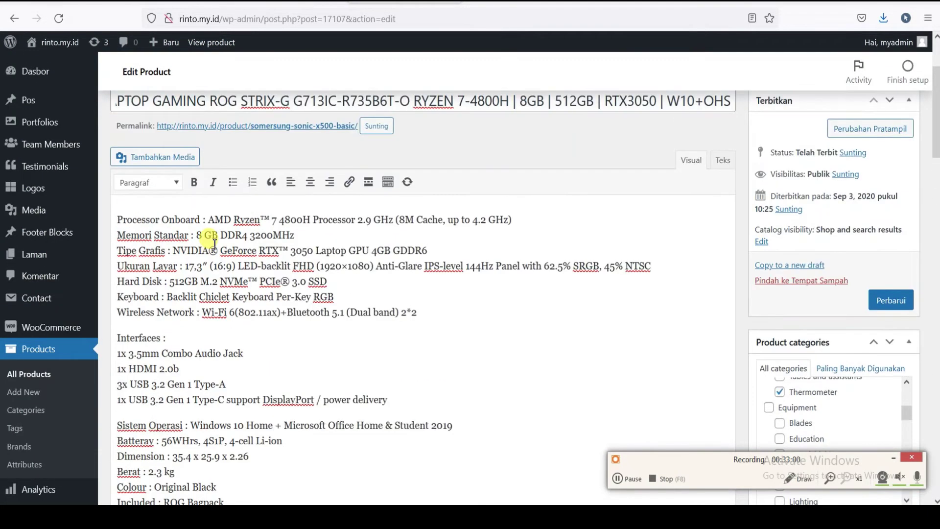
{"action": "scroll", "coordinate": [257, 275], "scroll_direction": "down", "scroll_amount": 2}
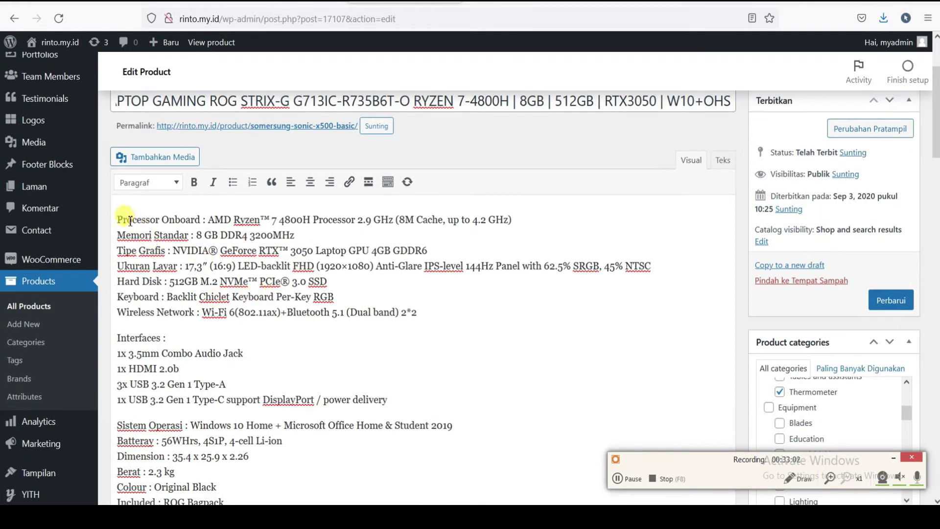
{"action": "left_click_drag", "start_coordinate": [119, 216], "coordinate": [454, 253]}
{"action": "key", "text": "ctrl+c"}
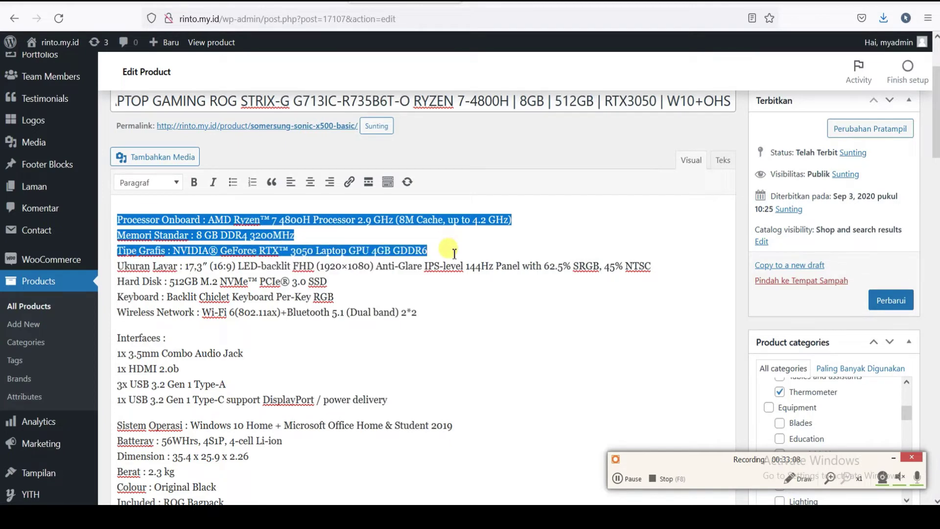
{"action": "scroll", "coordinate": [325, 357], "scroll_direction": "down", "scroll_amount": 20}
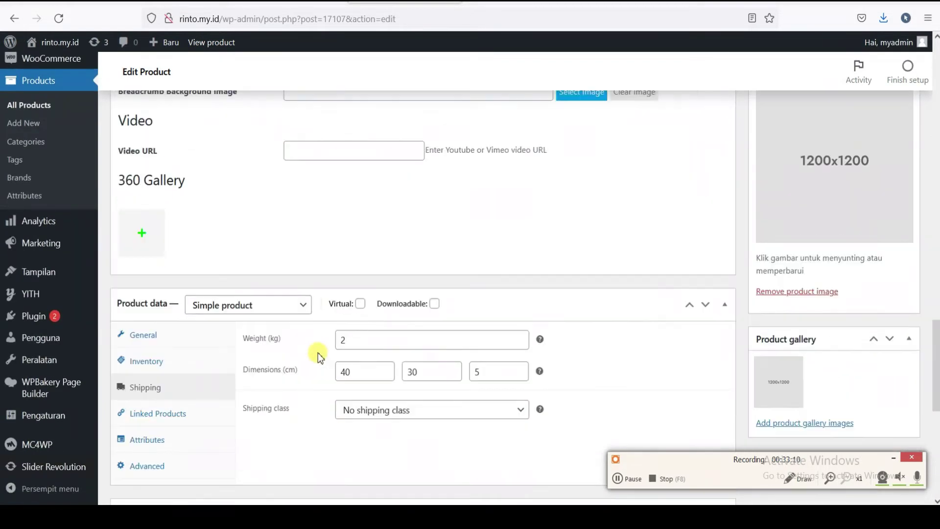
- Paste the copied specs over the old short description bullets, giving the processor its own bullet
{"action": "scroll", "coordinate": [318, 356], "scroll_direction": "down", "scroll_amount": 5}
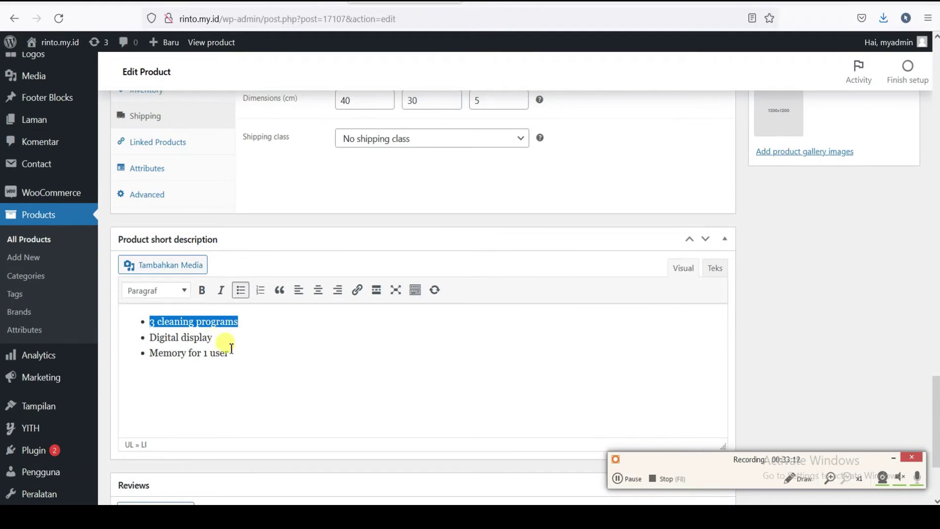
{"action": "left_click_drag", "start_coordinate": [231, 348], "coordinate": [139, 322]}
{"action": "key", "text": "ctrl+v"}
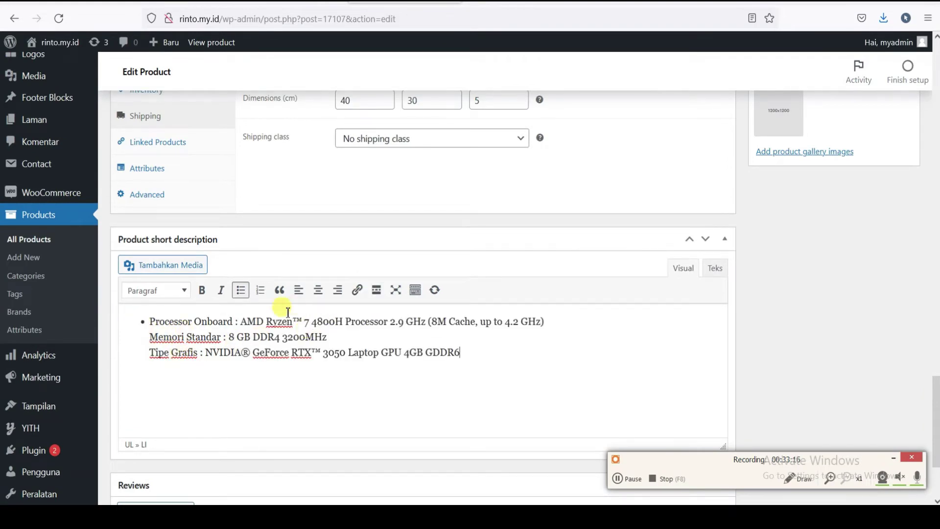
{"action": "left_click", "coordinate": [553, 321]}
{"action": "key", "text": "Return"}
{"action": "key", "text": "Delete"}
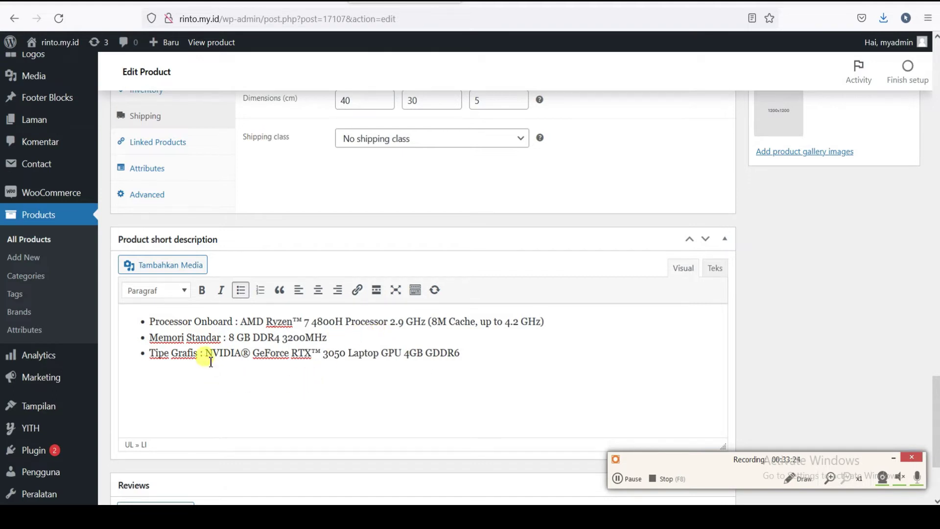
- Delete the Tipe Grafis, Processor Onboard and Standar labels and the cache detail
{"action": "left_click_drag", "start_coordinate": [206, 355], "coordinate": [148, 356]}
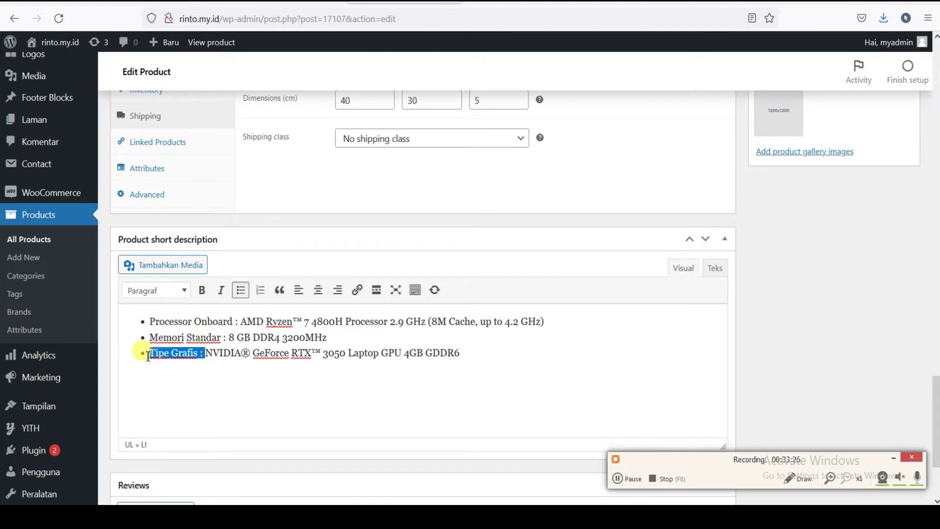
{"action": "key", "text": "BackSpace"}
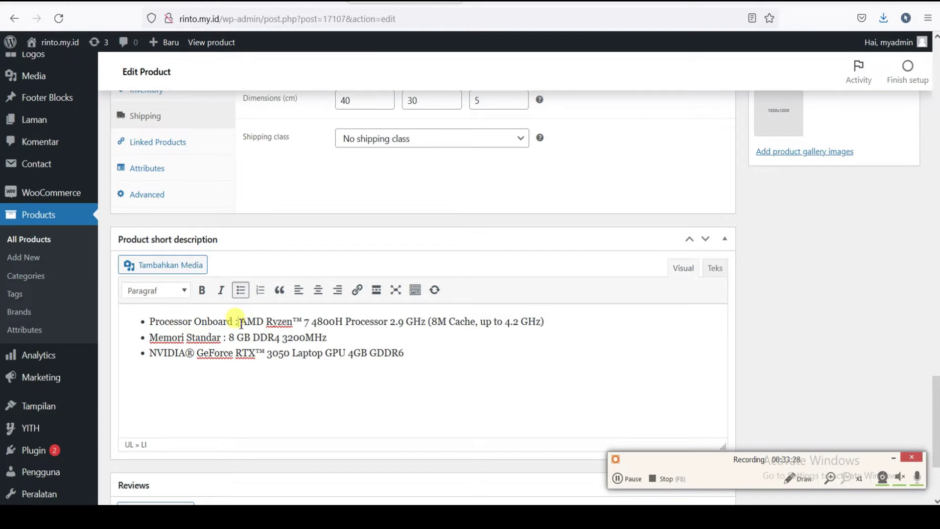
{"action": "left_click_drag", "start_coordinate": [241, 323], "coordinate": [148, 322]}
{"action": "key", "text": "BackSpace"}
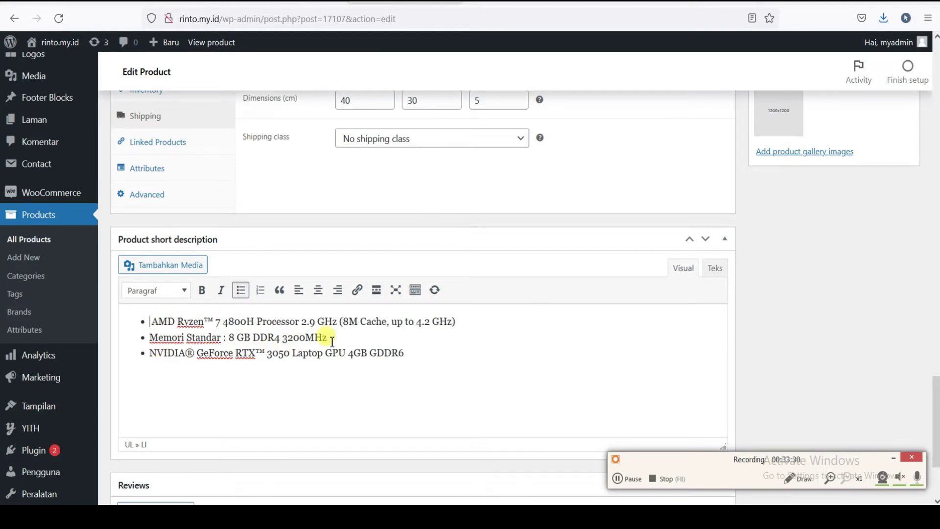
{"action": "left_click_drag", "start_coordinate": [339, 321], "coordinate": [481, 321]}
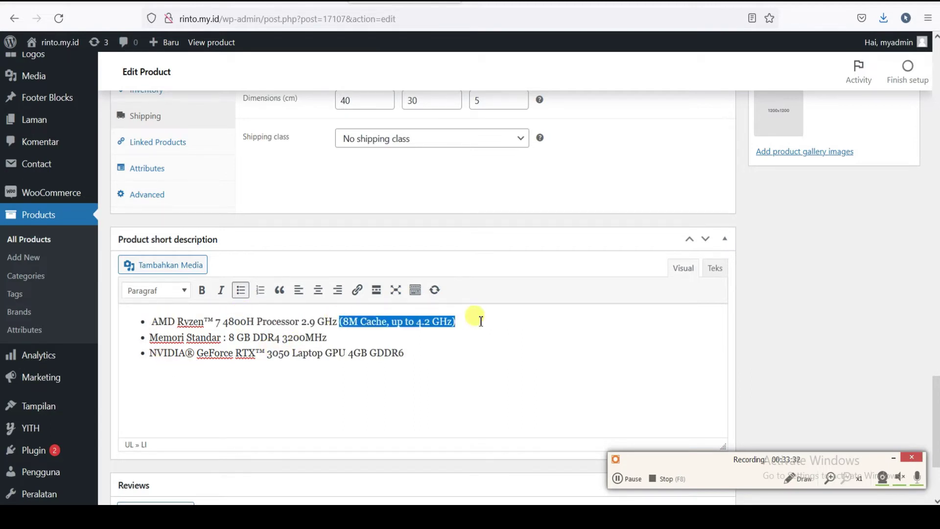
{"action": "key", "text": "BackSpace"}
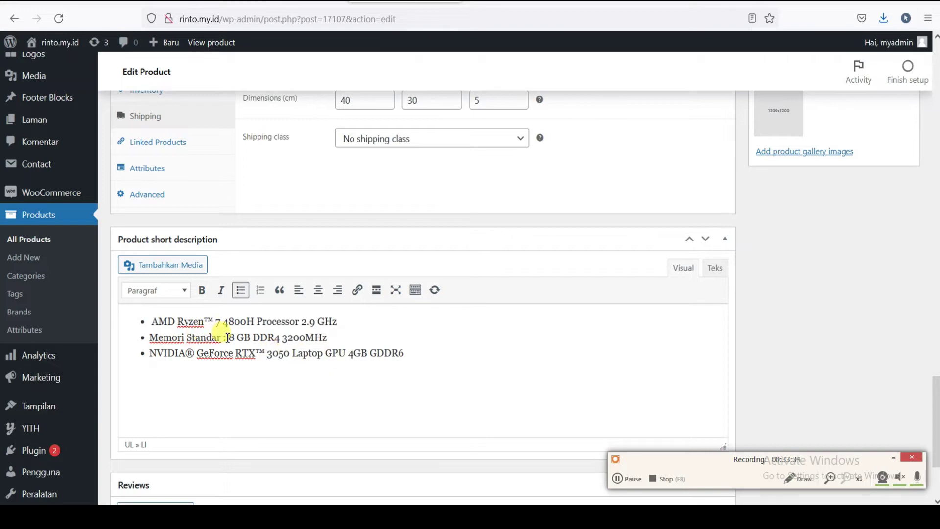
{"action": "left_click_drag", "start_coordinate": [234, 338], "coordinate": [189, 339]}
{"action": "key", "text": "BackSpace"}
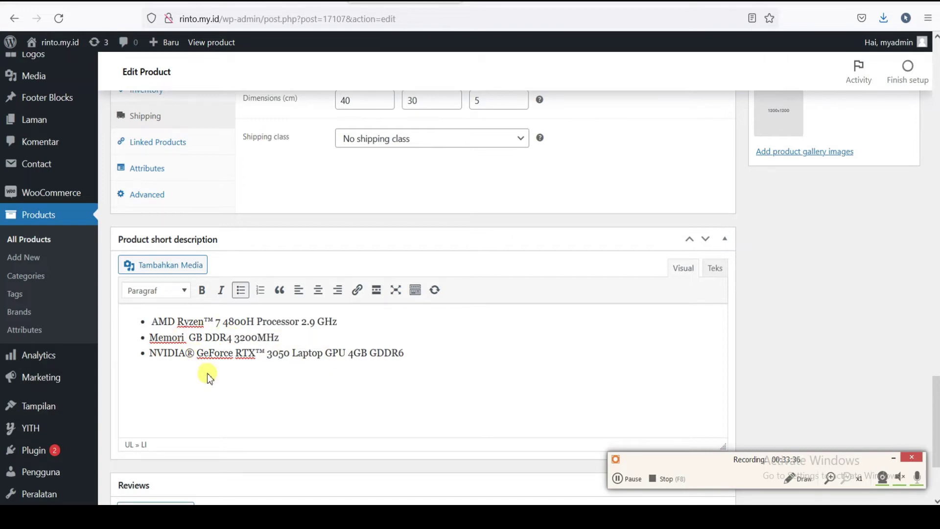
{"action": "scroll", "coordinate": [384, 365], "scroll_direction": "down", "scroll_amount": 5}
{"action": "scroll", "coordinate": [666, 326], "scroll_direction": "up", "scroll_amount": 2}
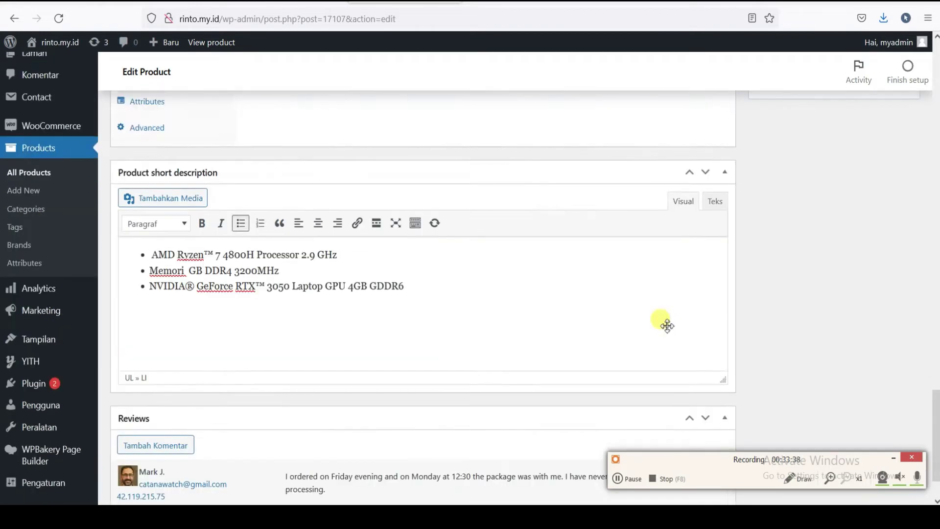
{"action": "scroll", "coordinate": [667, 325], "scroll_direction": "up", "scroll_amount": 10}
{"action": "scroll", "coordinate": [801, 300], "scroll_direction": "down", "scroll_amount": 5}
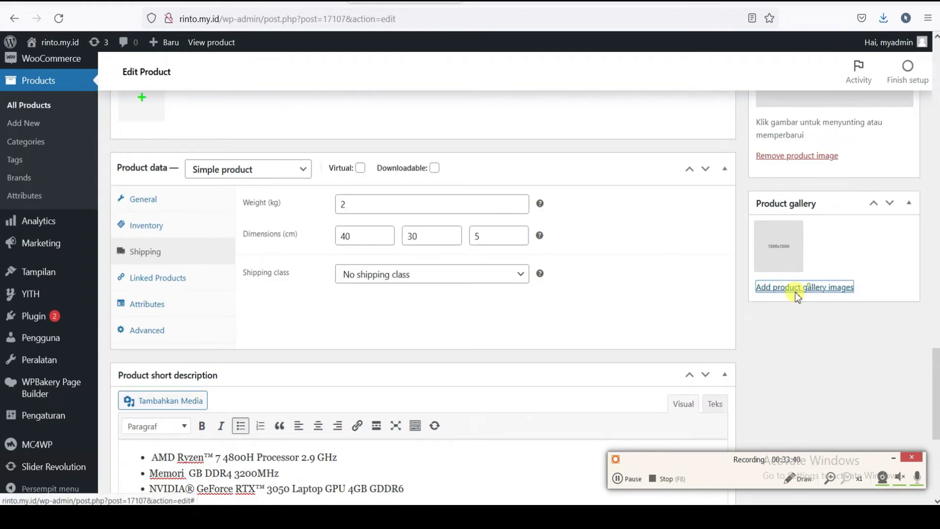
{"action": "left_click", "coordinate": [795, 289]}
- Browse to the Desktop's toko online folder in the upload file chooser
{"action": "left_click", "coordinate": [474, 277]}
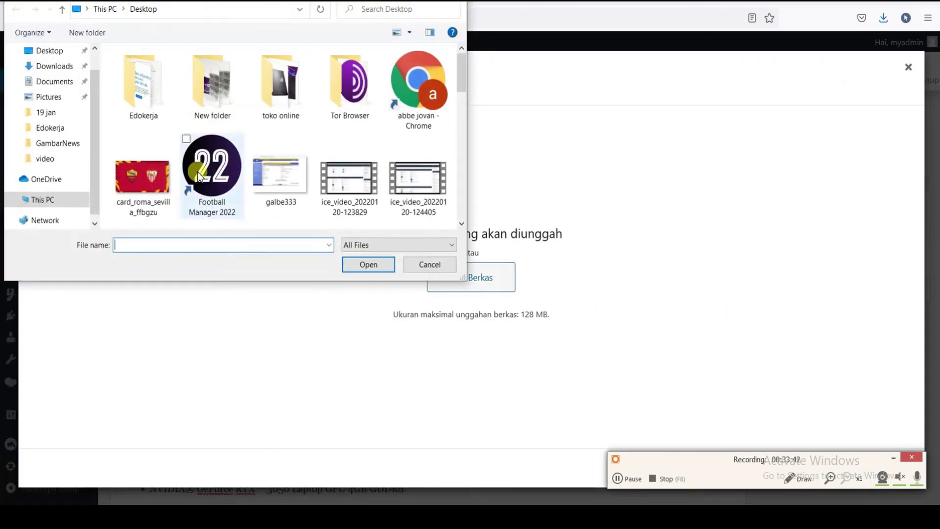
{"action": "double_click", "coordinate": [145, 100]}
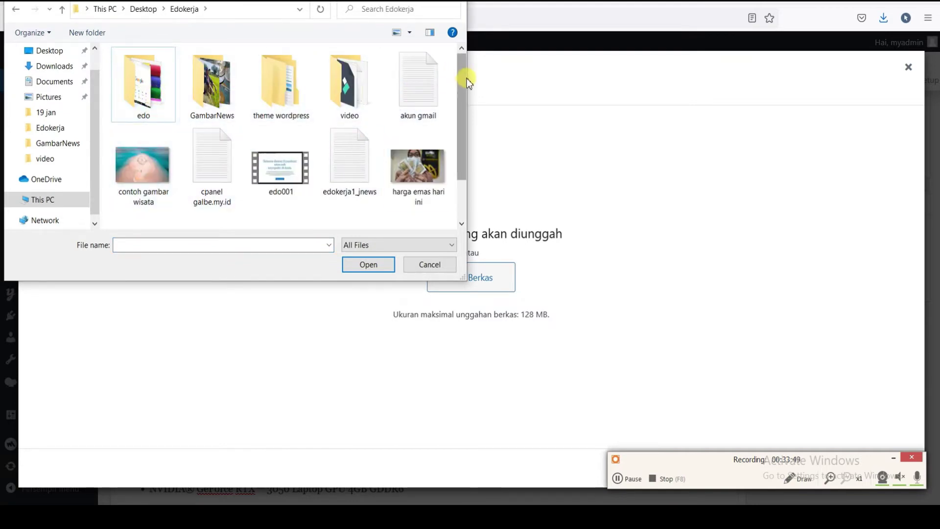
{"action": "mouse_move", "coordinate": [465, 78]}
{"action": "left_mouse_down"}
{"action": "mouse_move", "coordinate": [466, 134]}
{"action": "mouse_move", "coordinate": [458, 74]}
{"action": "left_mouse_up"}
{"action": "double_click", "coordinate": [144, 82]}
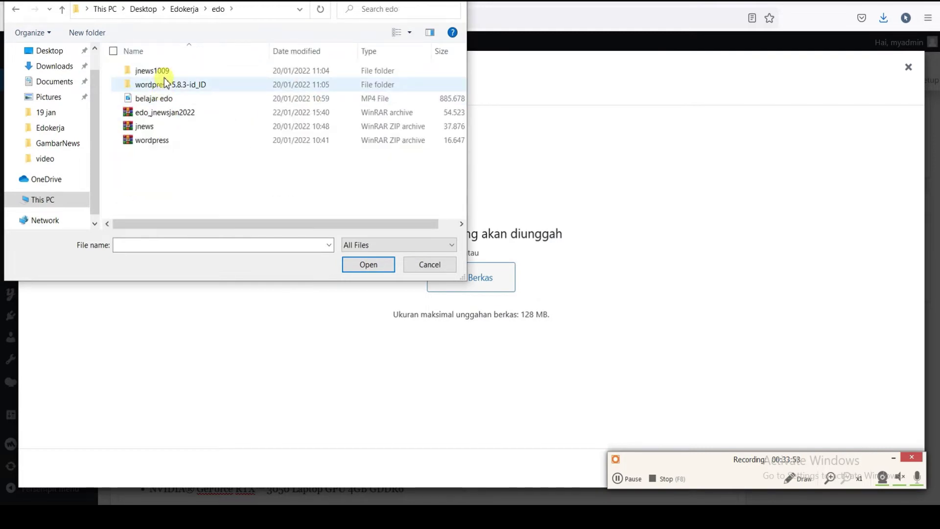
{"action": "left_click", "coordinate": [430, 264]}
{"action": "left_click", "coordinate": [470, 278]}
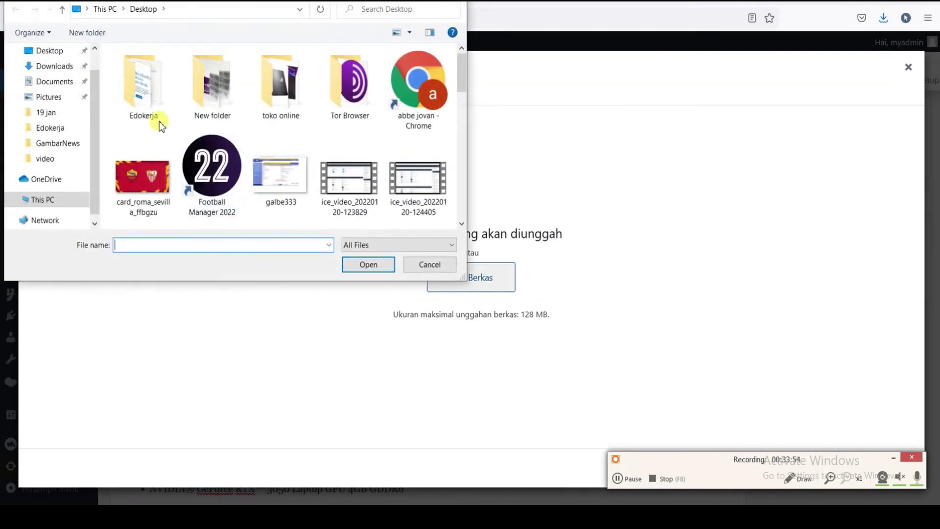
{"action": "left_click_drag", "start_coordinate": [91, 154], "coordinate": [91, 133]}
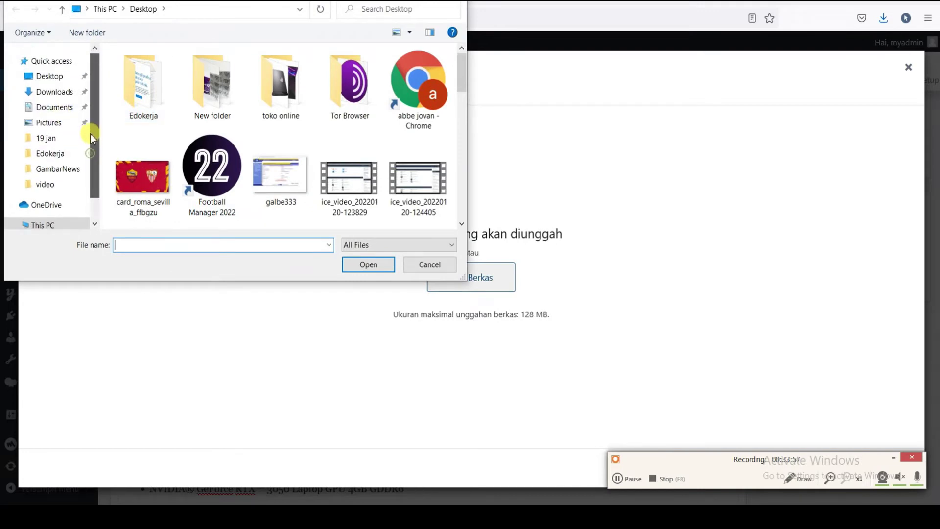
{"action": "left_click", "coordinate": [47, 77]}
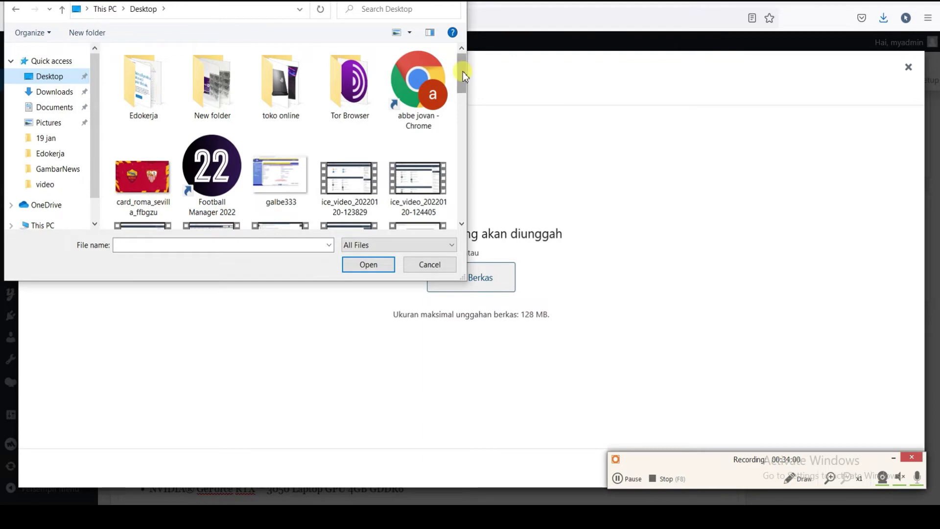
{"action": "left_click_drag", "start_coordinate": [463, 72], "coordinate": [472, 210]}
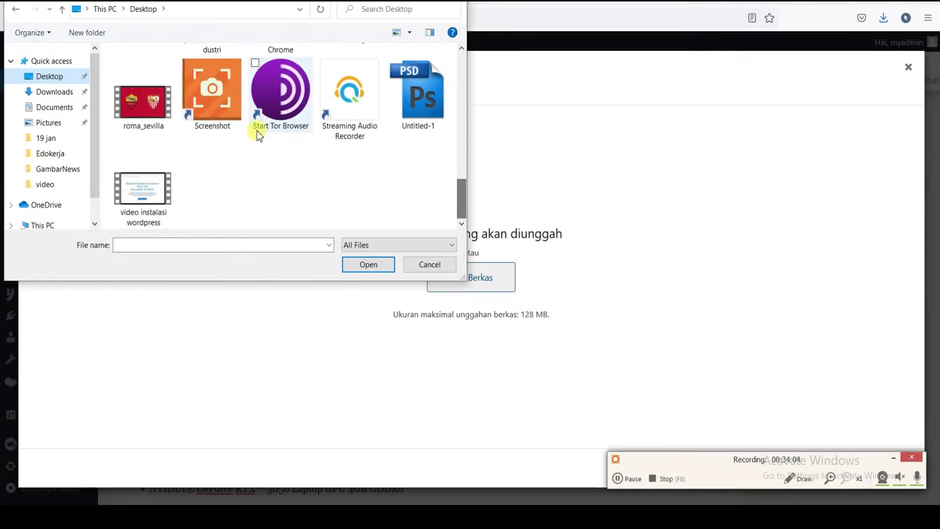
{"action": "left_click", "coordinate": [48, 78]}
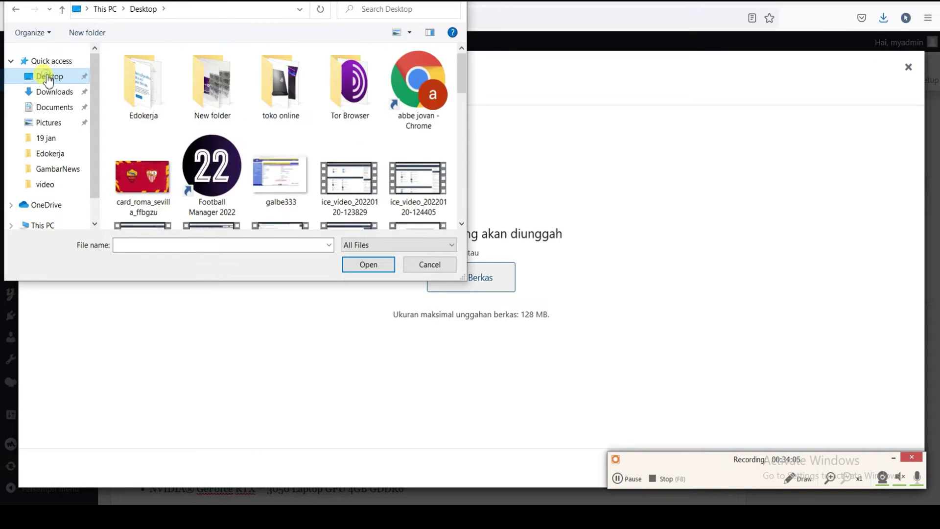
{"action": "double_click", "coordinate": [252, 95]}
- Upload ASUS-G733QR-1 and add it to the product gallery
{"action": "left_click", "coordinate": [207, 98]}
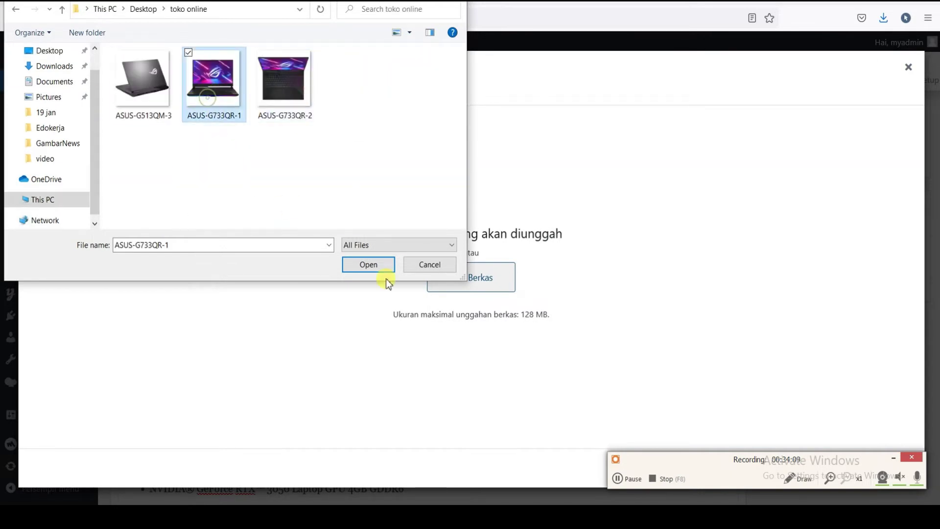
{"action": "left_click", "coordinate": [371, 264]}
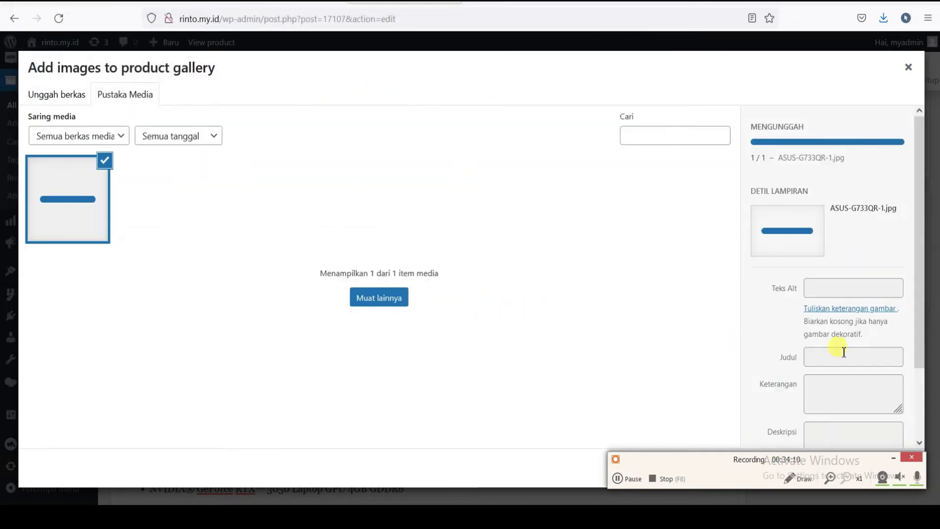
{"action": "left_click", "coordinate": [896, 464]}
{"action": "scroll", "coordinate": [891, 426], "scroll_direction": "down", "scroll_amount": 3}
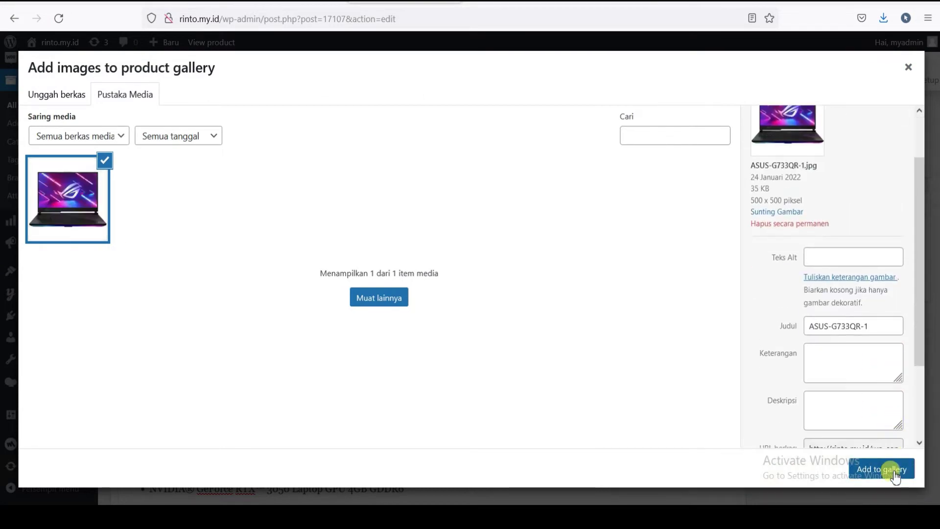
{"action": "left_click", "coordinate": [888, 469]}
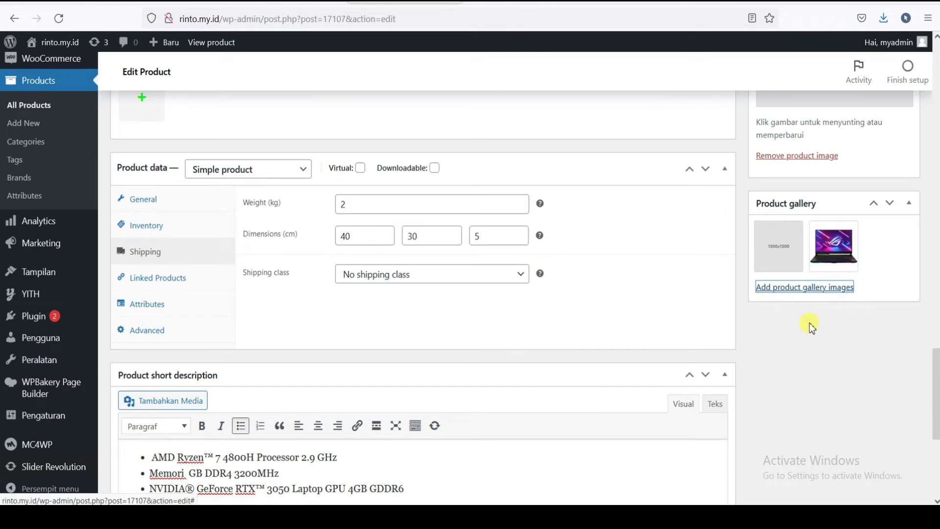
- Replace the placeholder main product image with the ROG laptop photo
{"action": "scroll", "coordinate": [811, 327], "scroll_direction": "up", "scroll_amount": 5}
{"action": "scroll", "coordinate": [817, 323], "scroll_direction": "down", "scroll_amount": 1}
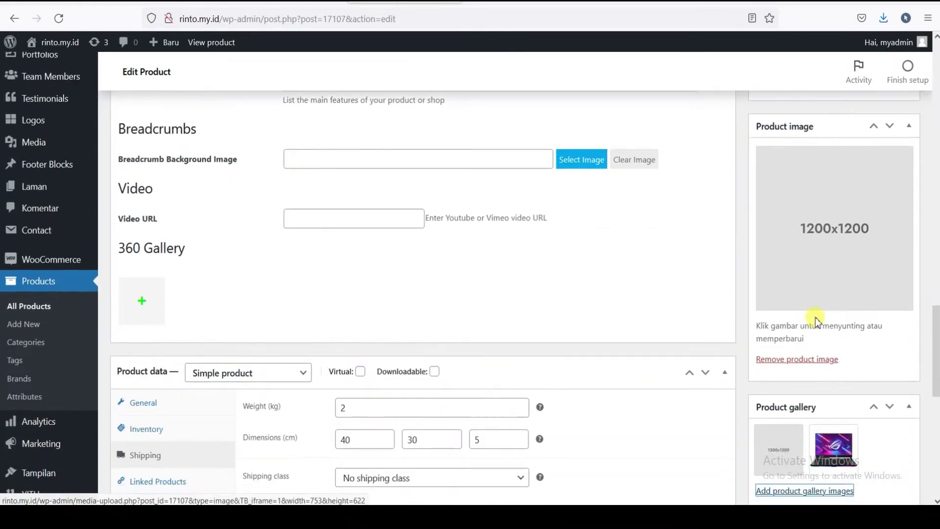
{"action": "left_click", "coordinate": [827, 357]}
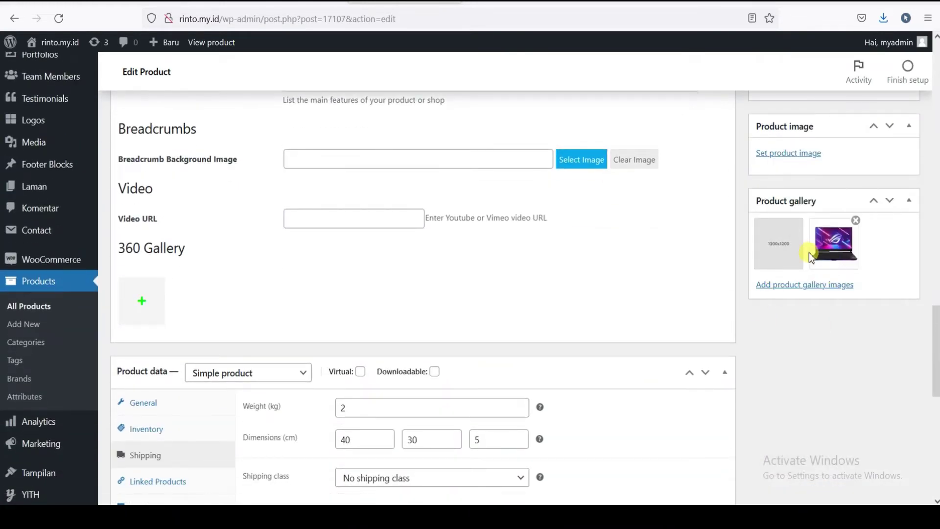
{"action": "left_click", "coordinate": [787, 159]}
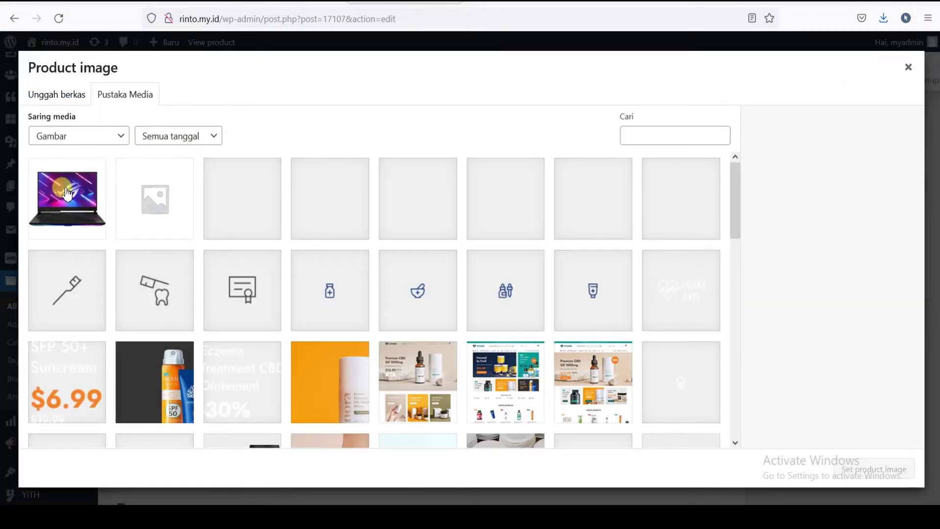
{"action": "left_click", "coordinate": [69, 198]}
{"action": "left_click", "coordinate": [858, 470]}
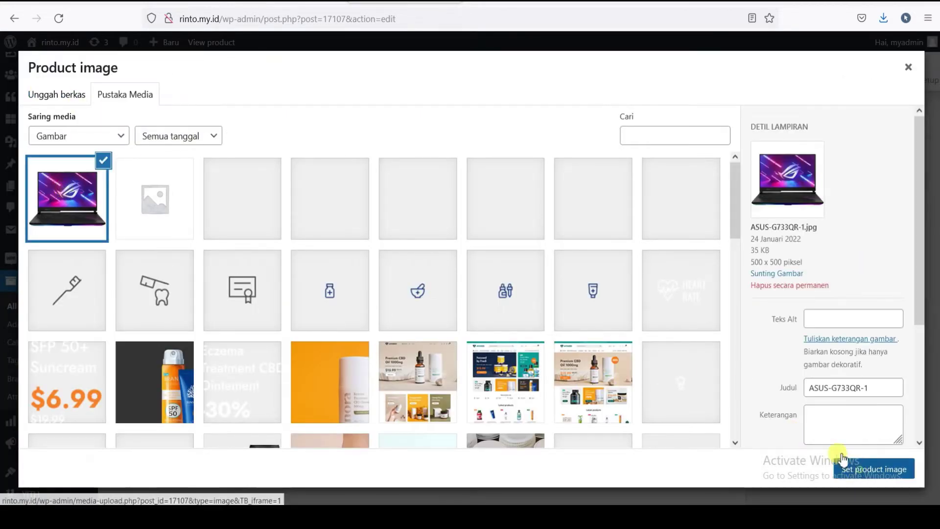
- Upload ASUS-G733QR-2 and add it to the product gallery
{"action": "scroll", "coordinate": [822, 294], "scroll_direction": "up", "scroll_amount": 5}
{"action": "scroll", "coordinate": [832, 294], "scroll_direction": "down", "scroll_amount": 7}
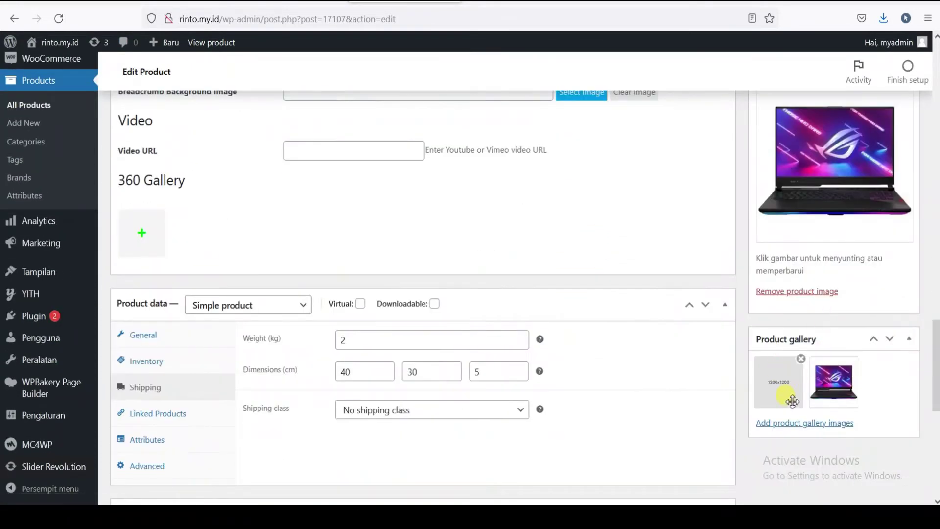
{"action": "left_click", "coordinate": [779, 422]}
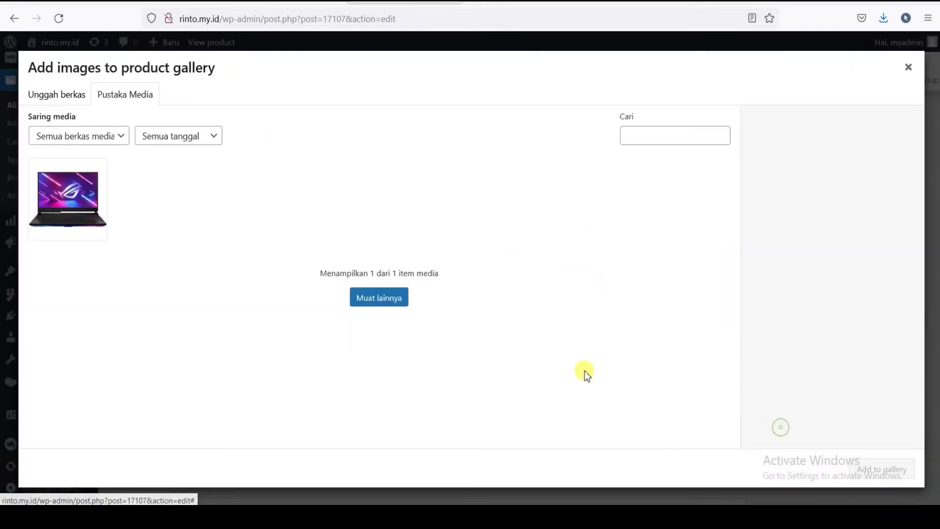
{"action": "left_click", "coordinate": [380, 299]}
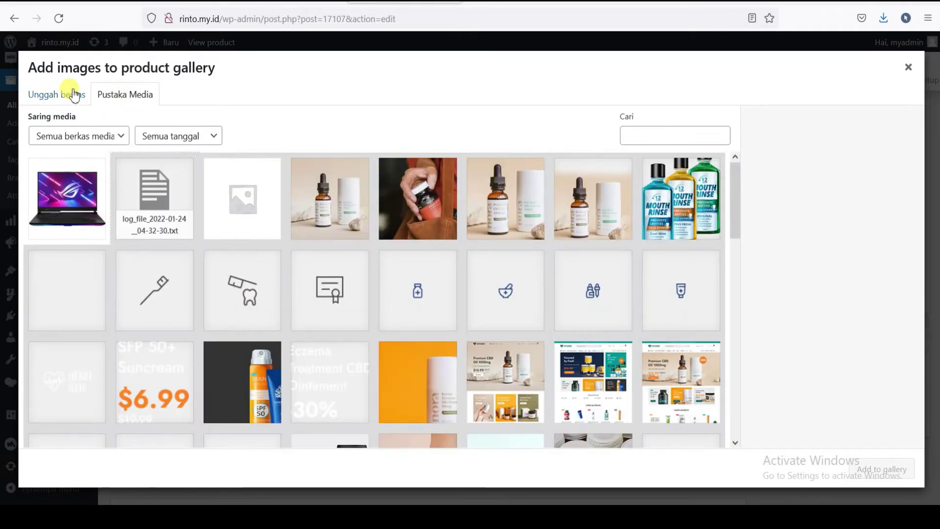
{"action": "left_click", "coordinate": [74, 95]}
{"action": "left_click", "coordinate": [457, 264]}
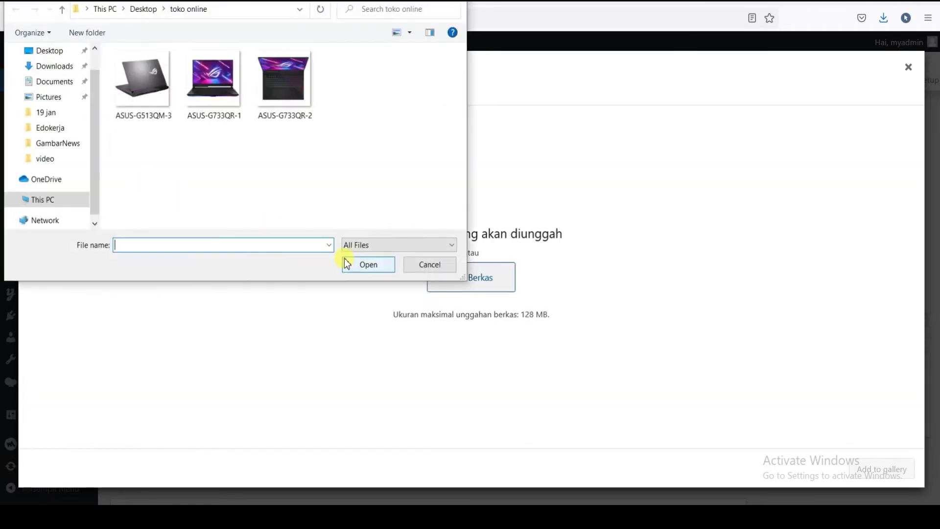
{"action": "left_click", "coordinate": [286, 94]}
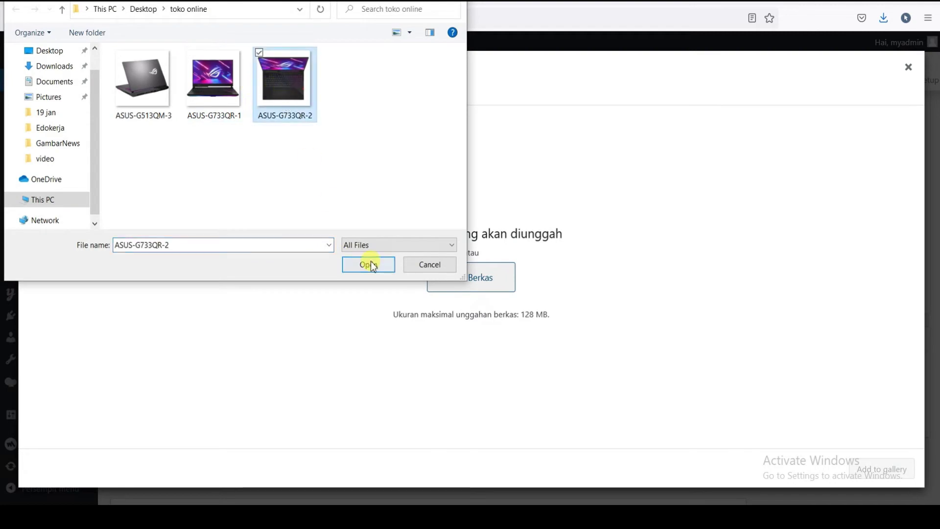
{"action": "left_click", "coordinate": [371, 260]}
{"action": "scroll", "coordinate": [836, 394], "scroll_direction": "down", "scroll_amount": 2}
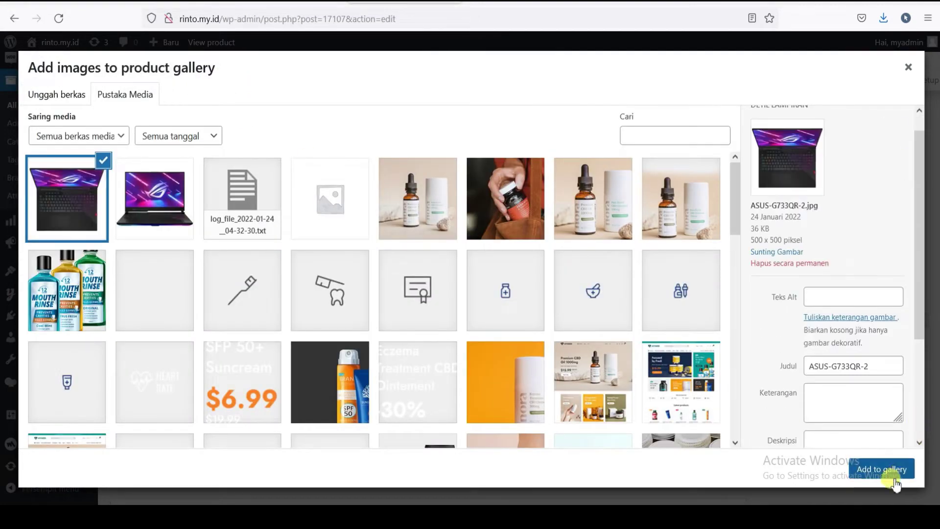
{"action": "left_click", "coordinate": [878, 468]}
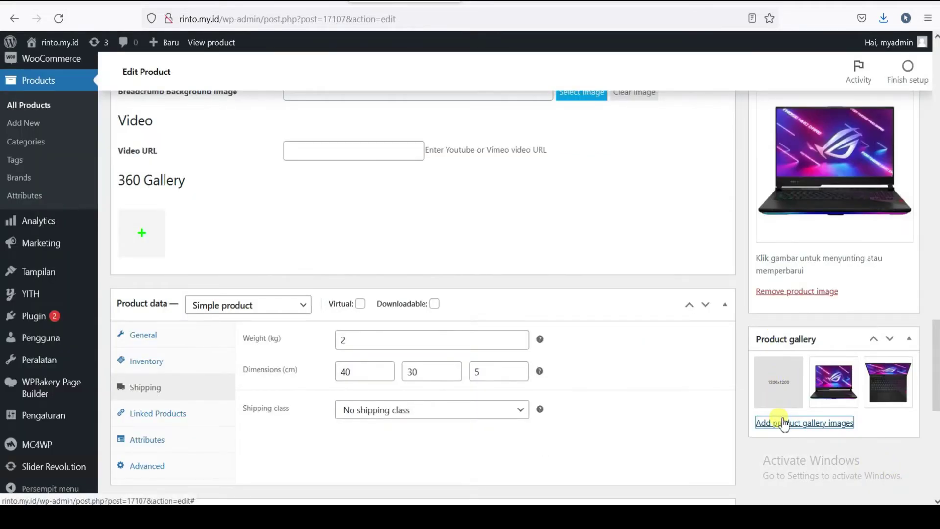
- Upload ASUS-G513QM-3 and add it to the gallery as well
{"action": "left_click", "coordinate": [778, 423]}
{"action": "left_click", "coordinate": [70, 98]}
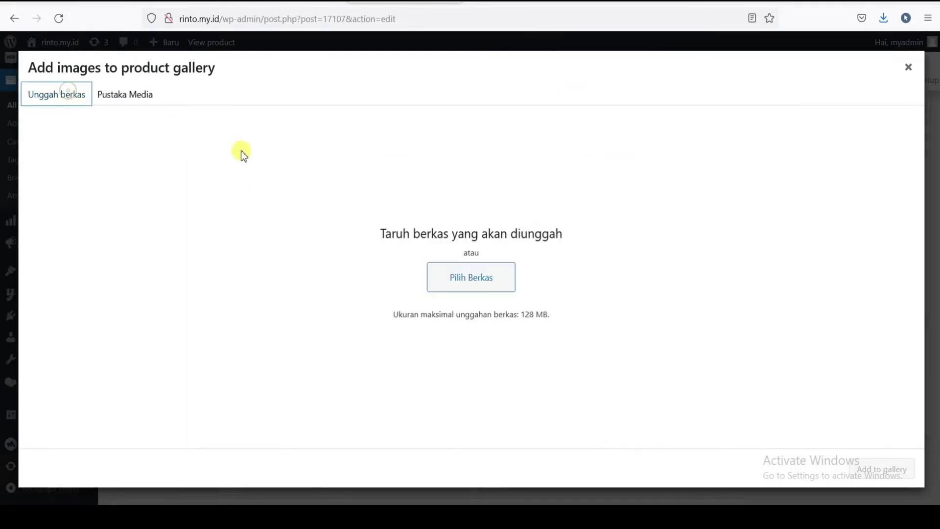
{"action": "left_click", "coordinate": [134, 95]}
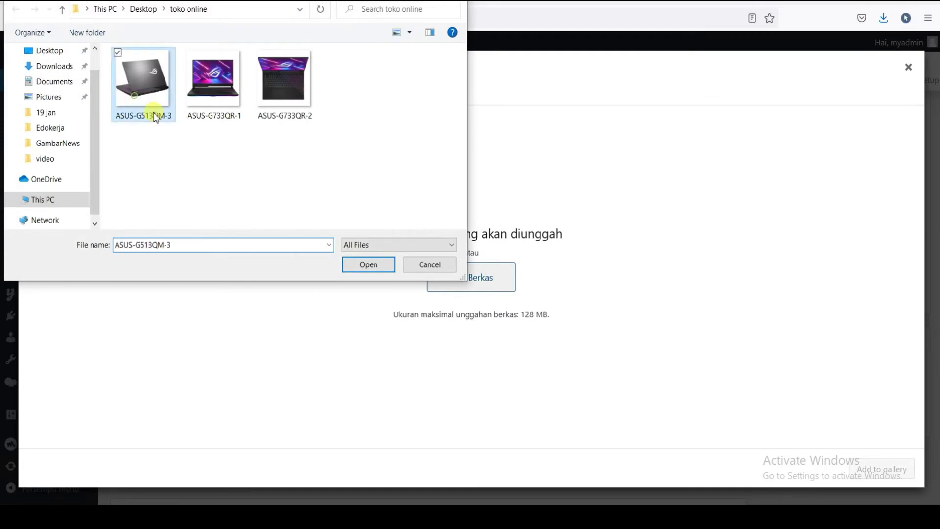
{"action": "left_click", "coordinate": [353, 264]}
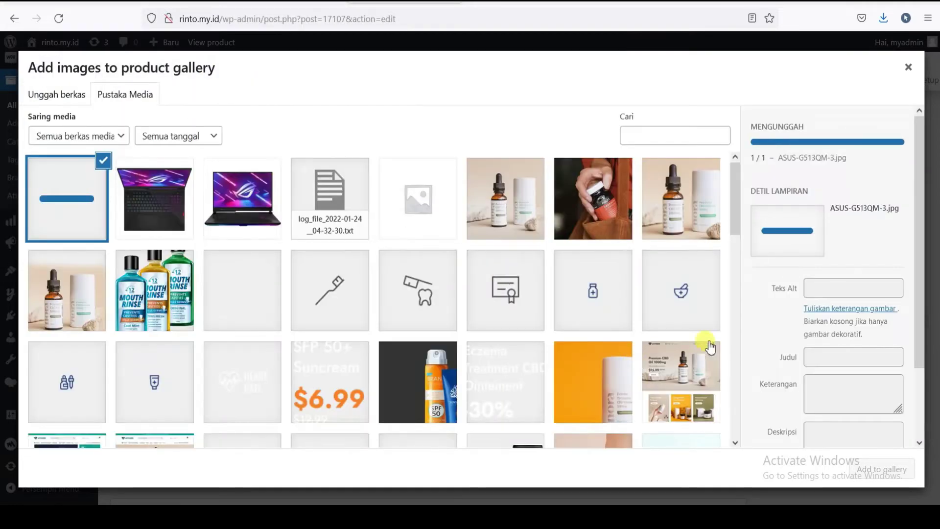
{"action": "scroll", "coordinate": [782, 347], "scroll_direction": "down", "scroll_amount": 1}
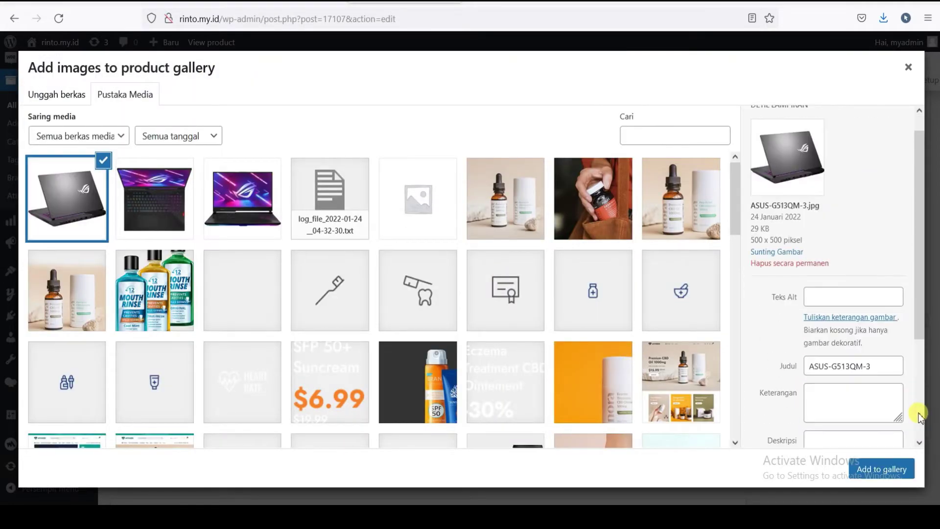
{"action": "left_click", "coordinate": [881, 469]}
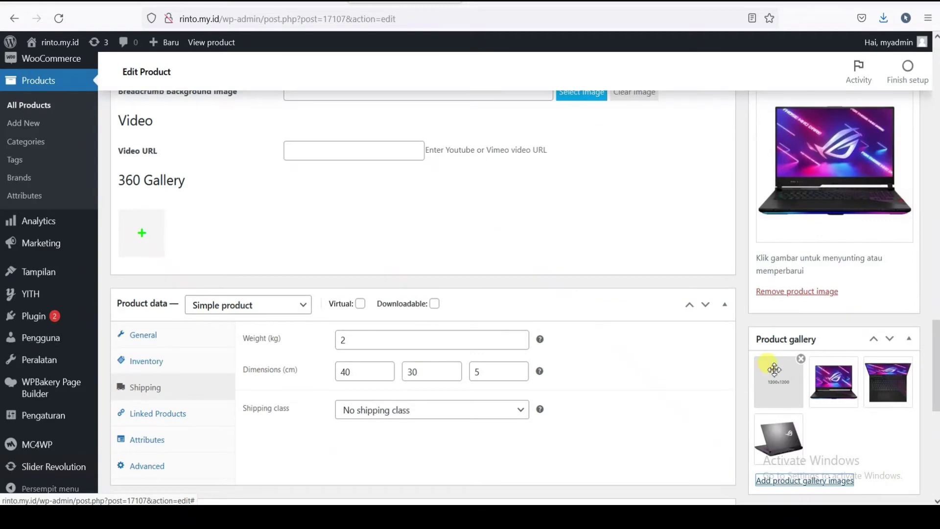
- Remove the 1200x1200 placeholder image from the product gallery
{"action": "left_click", "coordinate": [802, 359]}
{"action": "scroll", "coordinate": [847, 367], "scroll_direction": "up", "scroll_amount": 5}
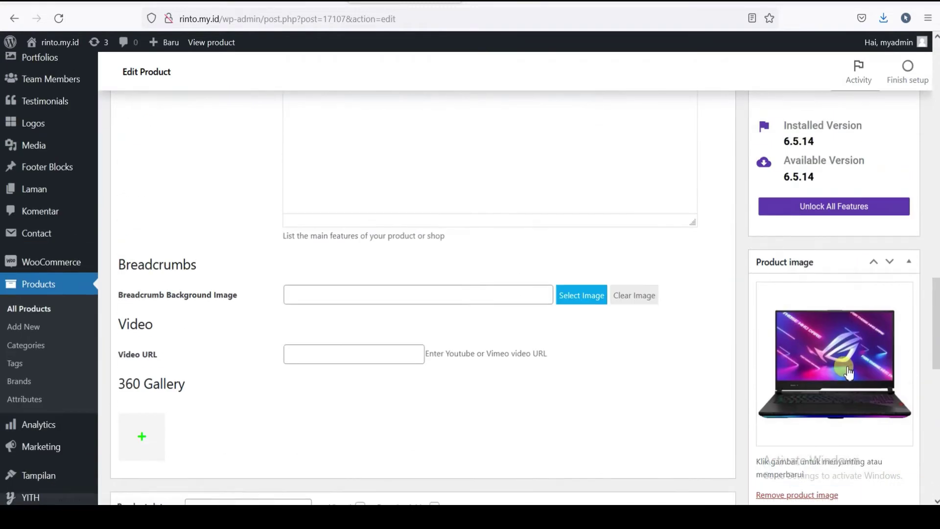
{"action": "scroll", "coordinate": [842, 345], "scroll_direction": "up", "scroll_amount": 9}
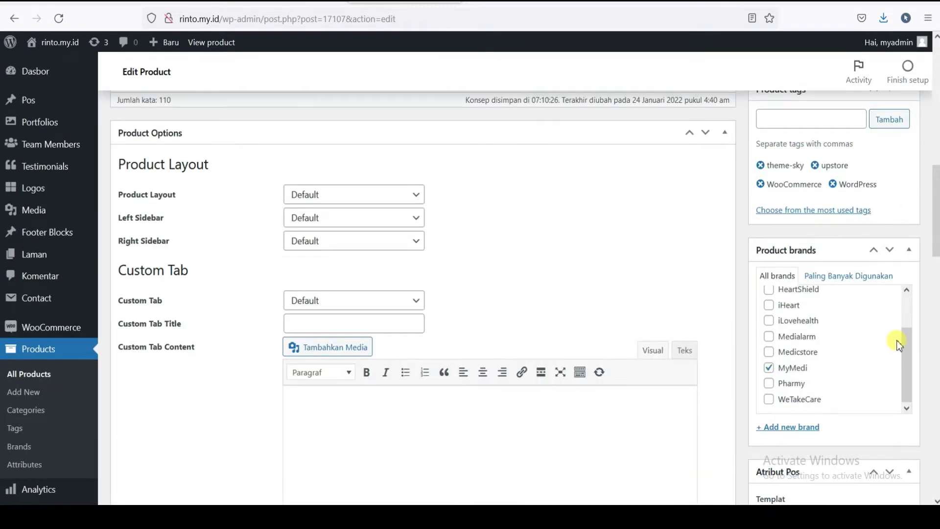
{"action": "left_click_drag", "start_coordinate": [907, 356], "coordinate": [913, 389]}
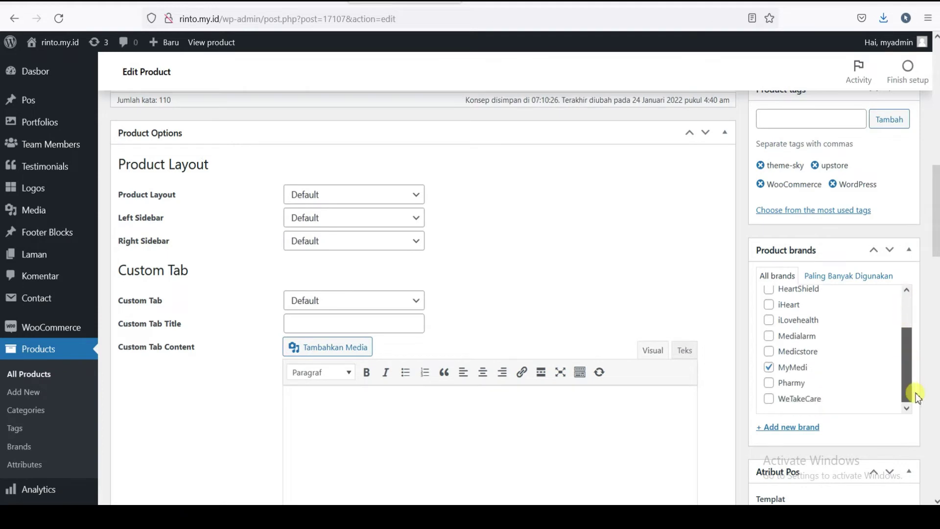
{"action": "scroll", "coordinate": [810, 338], "scroll_direction": "down", "scroll_amount": 2}
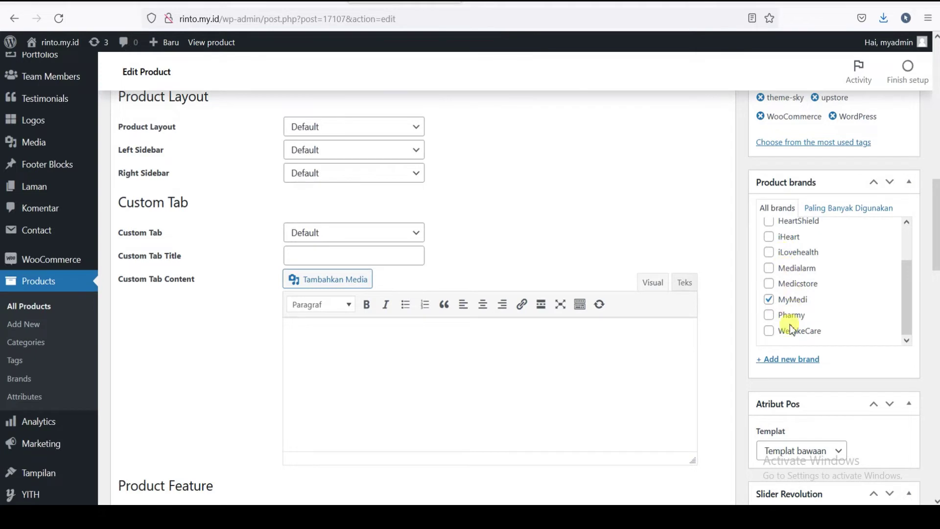
- Create a new product brand named Asus
{"action": "left_click", "coordinate": [793, 361]}
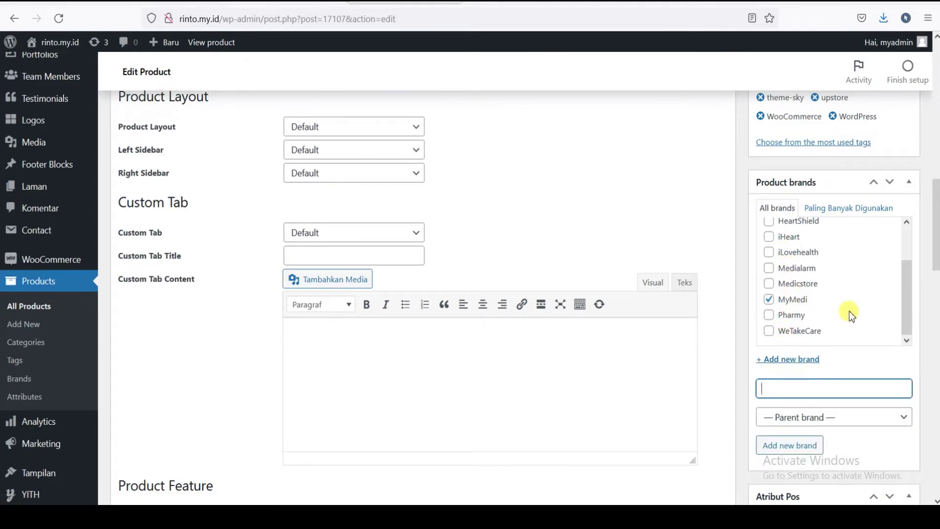
{"action": "type", "text": "Asus"}
{"action": "scroll", "coordinate": [886, 357], "scroll_direction": "down", "scroll_amount": 2}
{"action": "left_click", "coordinate": [807, 377]}
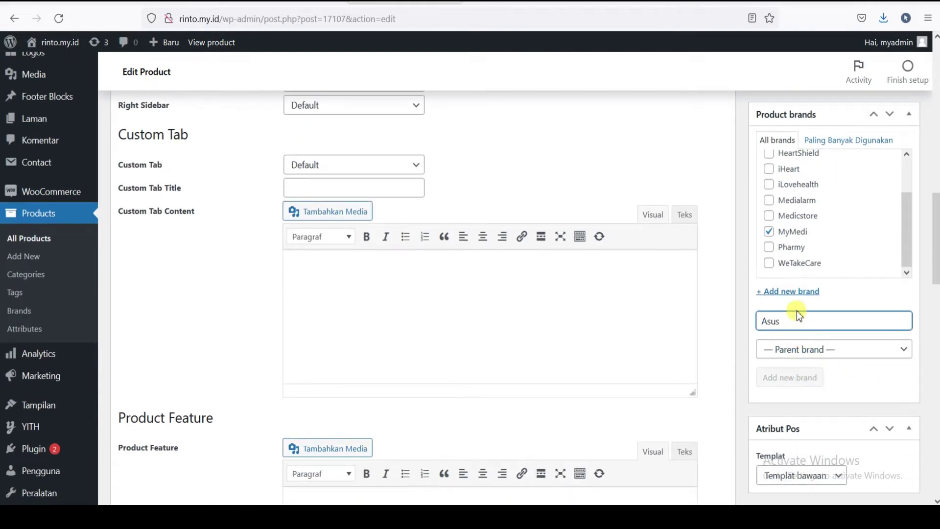
{"action": "left_click_drag", "start_coordinate": [907, 234], "coordinate": [904, 160]}
{"action": "scroll", "coordinate": [832, 215], "scroll_direction": "down", "scroll_amount": 3}
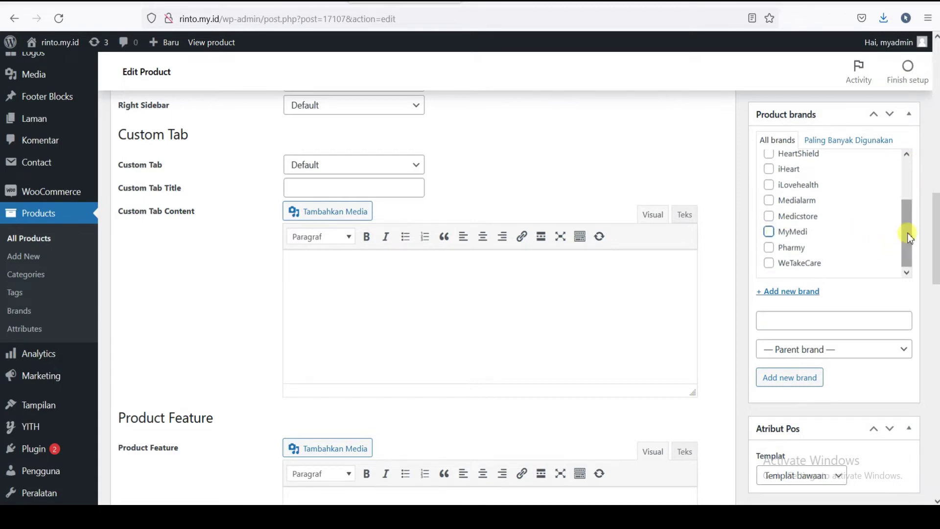
{"action": "left_click_drag", "start_coordinate": [906, 263], "coordinate": [903, 173]}
{"action": "scroll", "coordinate": [847, 205], "scroll_direction": "down", "scroll_amount": 5}
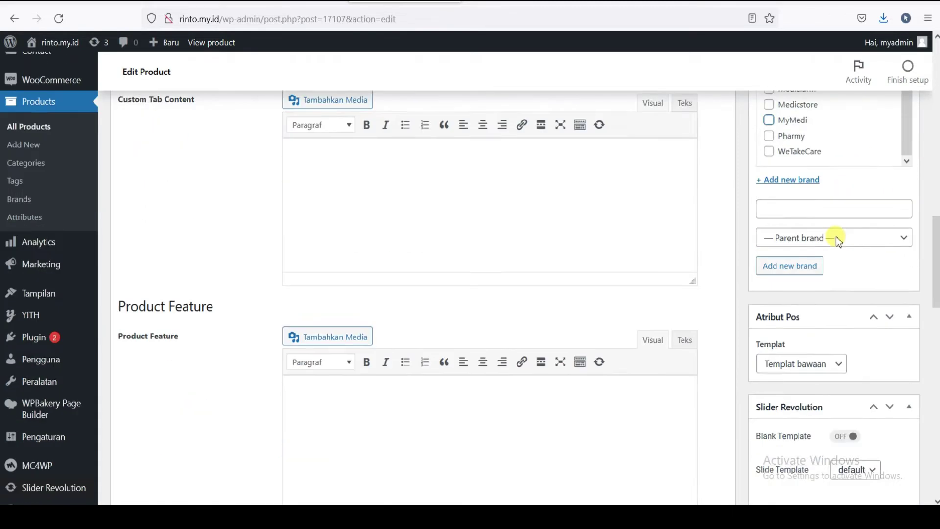
{"action": "scroll", "coordinate": [836, 236], "scroll_direction": "down", "scroll_amount": 5}
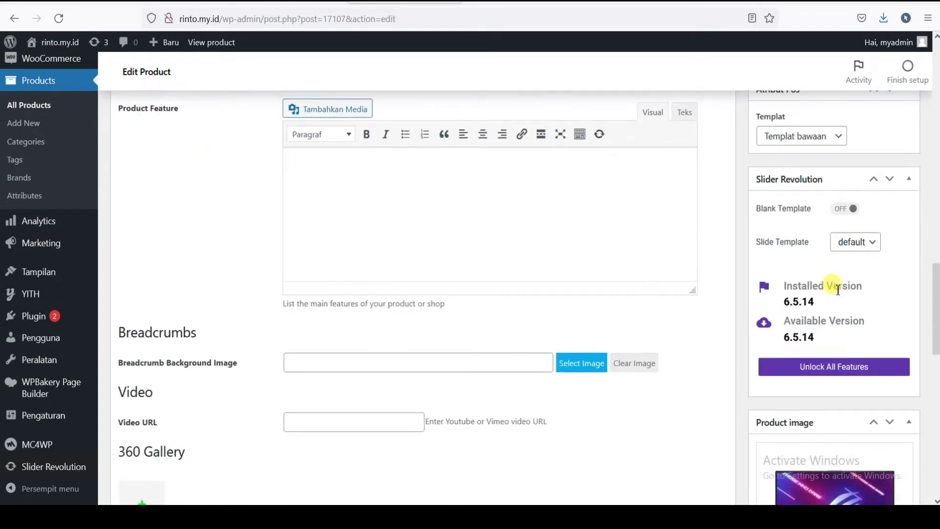
{"action": "scroll", "coordinate": [838, 290], "scroll_direction": "down", "scroll_amount": 8}
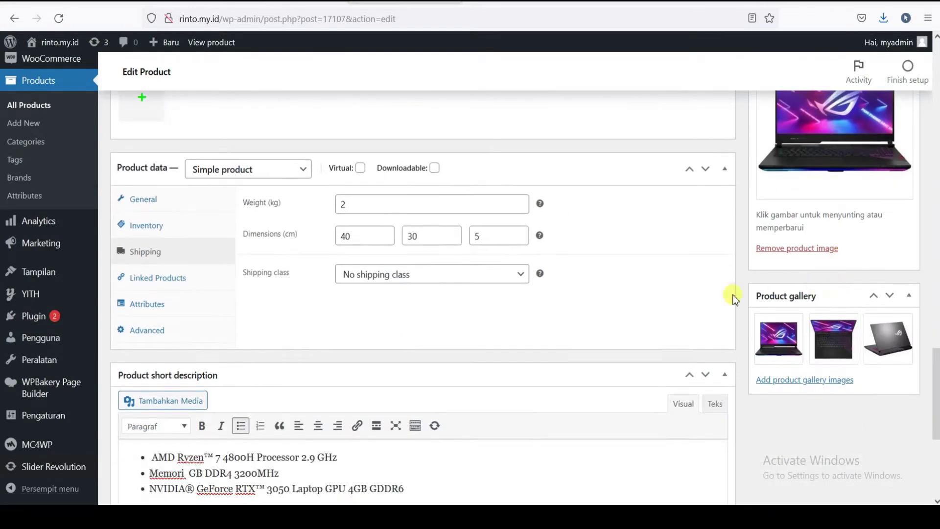
{"action": "scroll", "coordinate": [825, 284], "scroll_direction": "down", "scroll_amount": 5}
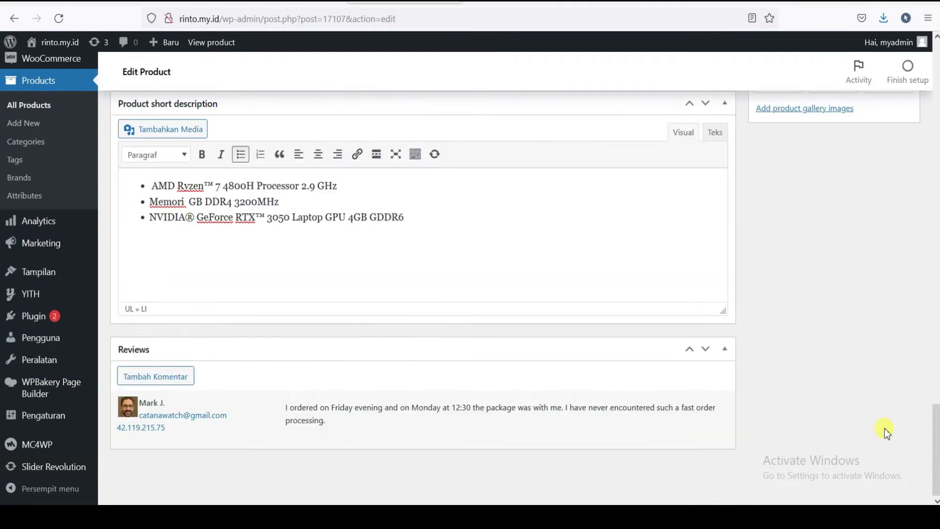
{"action": "left_click_drag", "start_coordinate": [935, 443], "coordinate": [936, 74]}
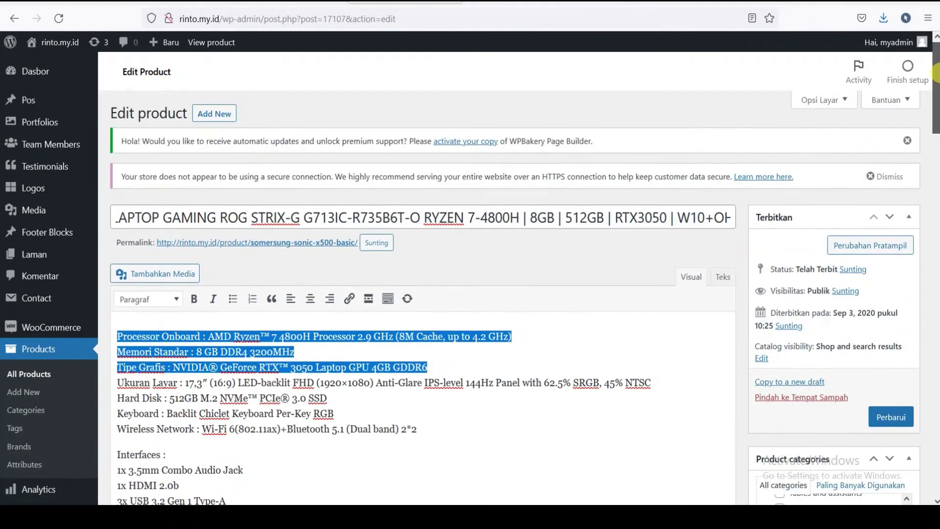
- Update the product, then open the storefront in a new tab from the admin bar
{"action": "scroll", "coordinate": [924, 351], "scroll_direction": "down", "scroll_amount": 1}
{"action": "left_click", "coordinate": [890, 349]}
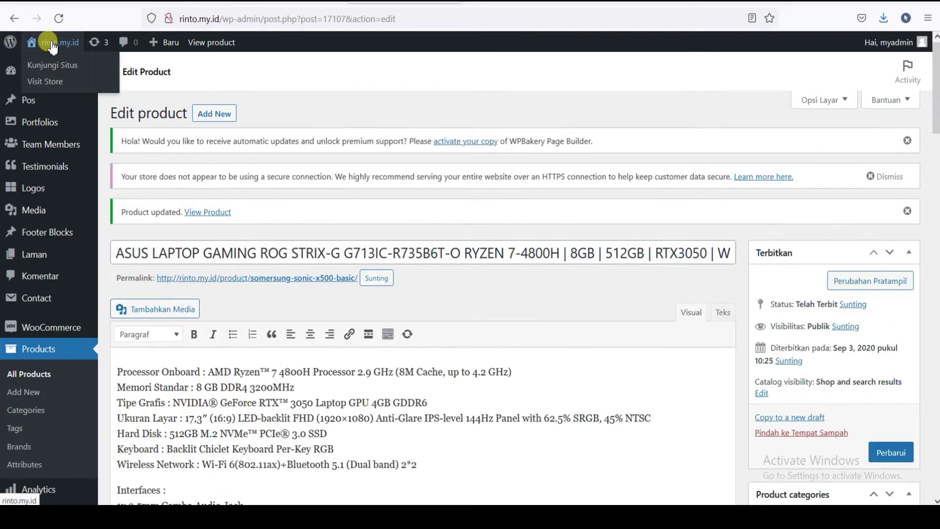
{"action": "right_click", "coordinate": [52, 47]}
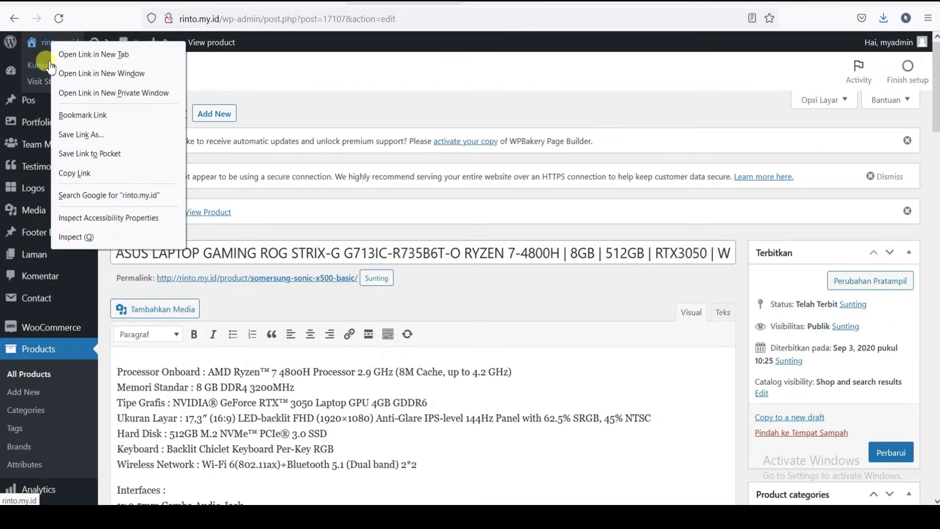
{"action": "left_click", "coordinate": [246, 60]}
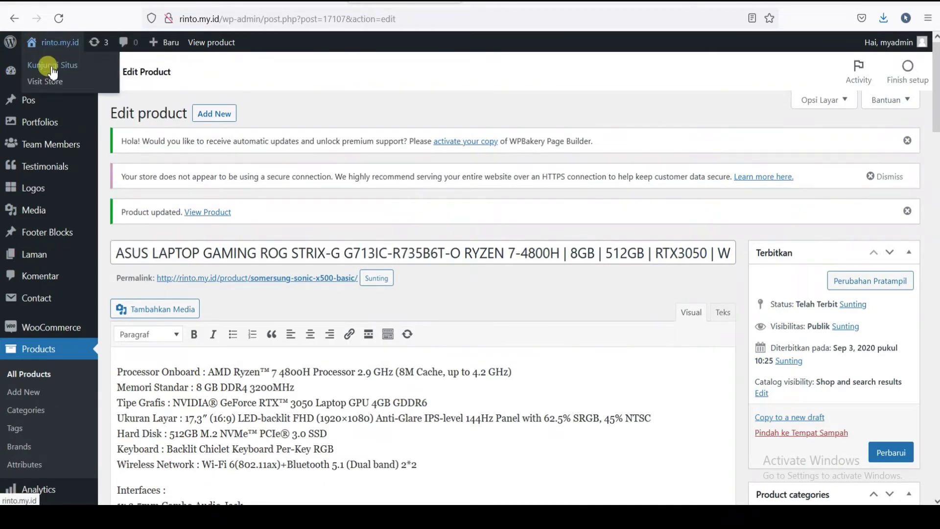
{"action": "right_click", "coordinate": [52, 68]}
{"action": "left_click", "coordinate": [67, 78]}
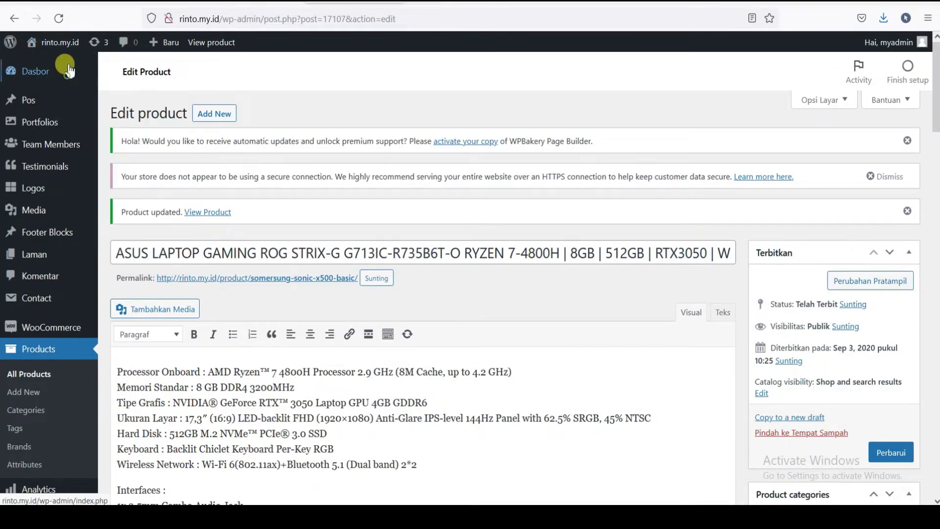
- Open the MyMedi storefront and slide the Latest products carousel back to reveal the ASUS laptop
{"action": "mouse_move", "coordinate": [70, 49]}
{"action": "left_click", "coordinate": [57, 78]}
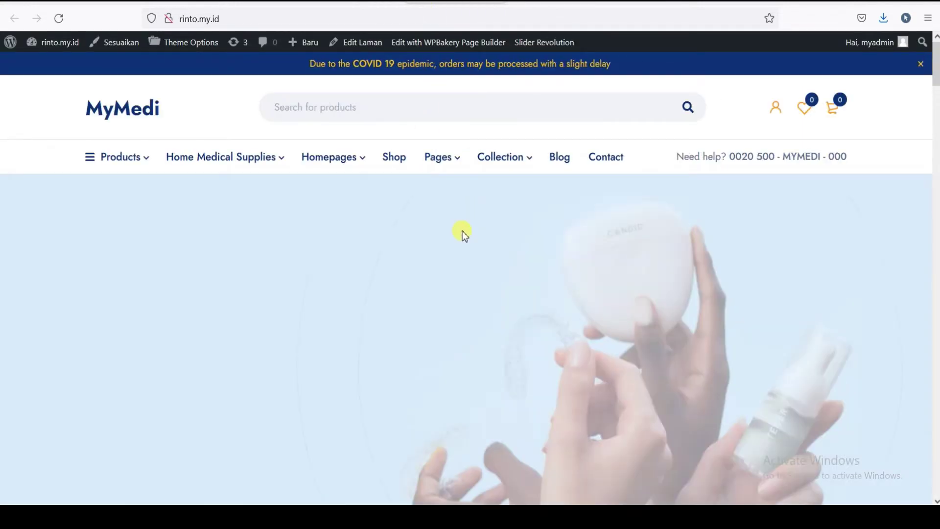
{"action": "scroll", "coordinate": [583, 255], "scroll_direction": "down", "scroll_amount": 8}
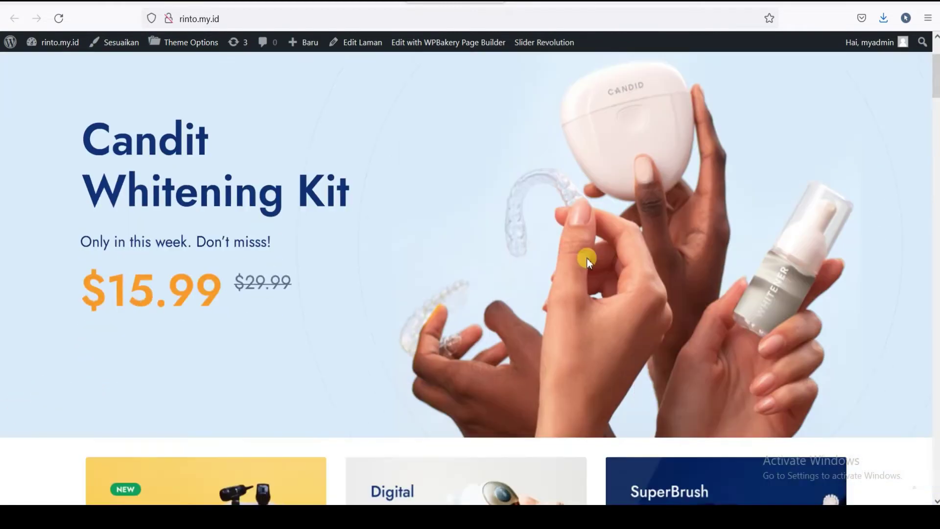
{"action": "scroll", "coordinate": [549, 251], "scroll_direction": "down", "scroll_amount": 10}
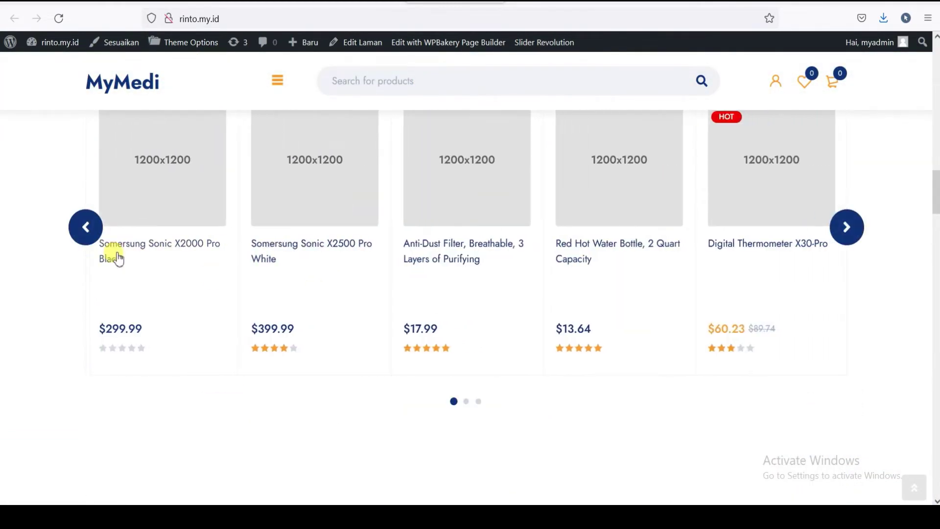
{"action": "left_click", "coordinate": [85, 226]}
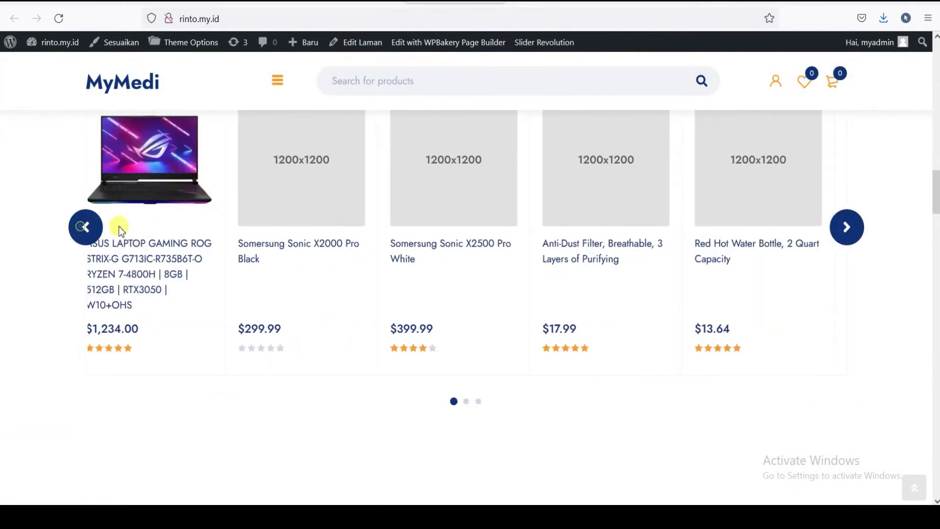
{"action": "scroll", "coordinate": [190, 249], "scroll_direction": "up", "scroll_amount": 2}
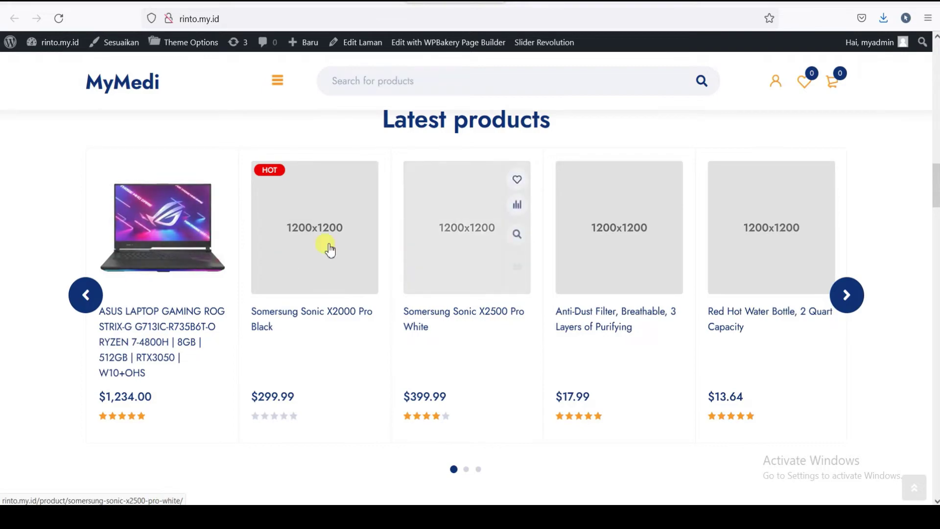
{"action": "mouse_move", "coordinate": [935, 188]}
{"action": "left_mouse_down"}
{"action": "mouse_move", "coordinate": [935, 164]}
{"action": "mouse_move", "coordinate": [935, 206]}
{"action": "mouse_move", "coordinate": [936, 186]}
{"action": "left_mouse_up"}
{"action": "left_click", "coordinate": [81, 293]}
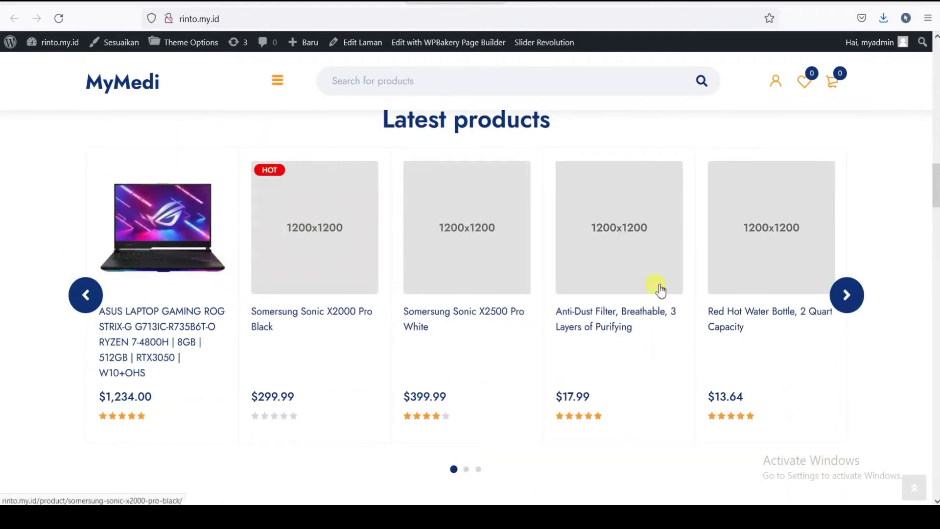
- Scroll through the home page again and return to the top
{"action": "left_click_drag", "start_coordinate": [935, 200], "coordinate": [854, 214]}
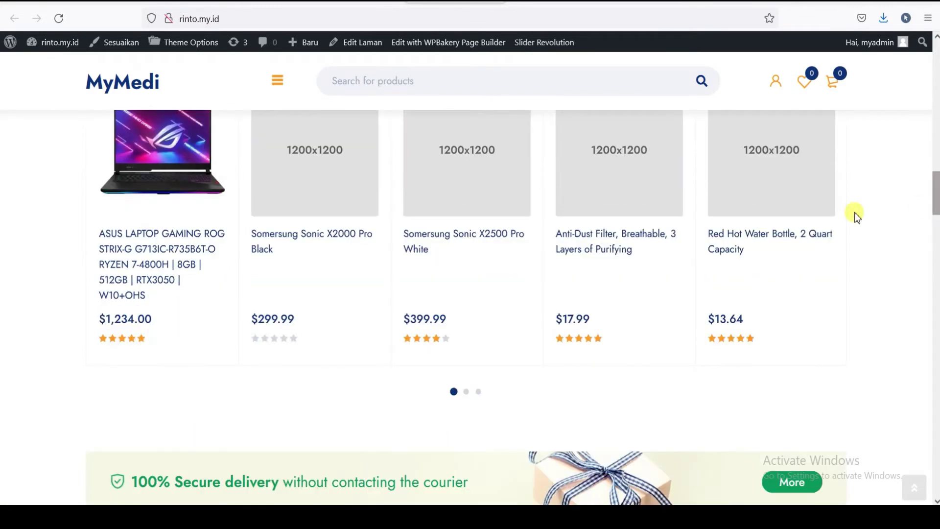
{"action": "scroll", "coordinate": [486, 256], "scroll_direction": "up", "scroll_amount": 3}
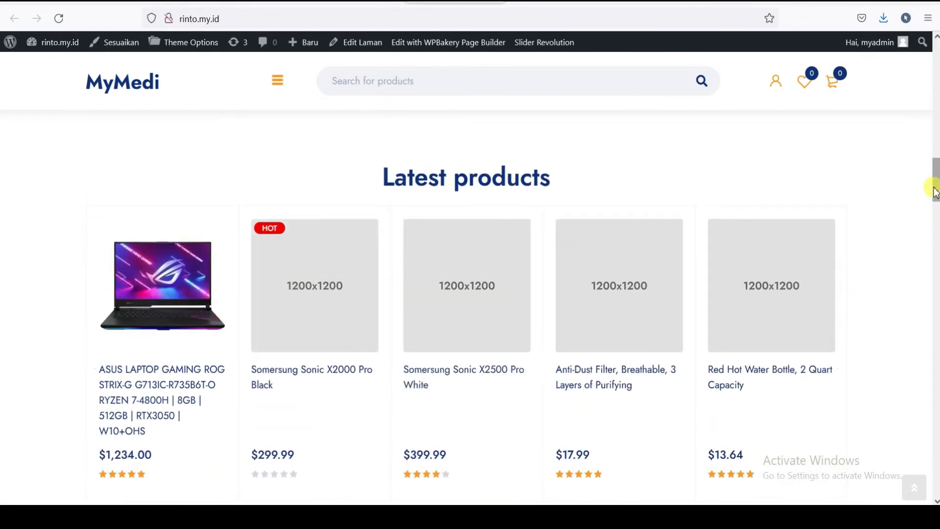
{"action": "mouse_move", "coordinate": [934, 184]}
{"action": "left_mouse_down"}
{"action": "mouse_move", "coordinate": [934, 172]}
{"action": "mouse_move", "coordinate": [936, 202]}
{"action": "left_mouse_up"}
{"action": "scroll", "coordinate": [193, 209], "scroll_direction": "down", "scroll_amount": 2}
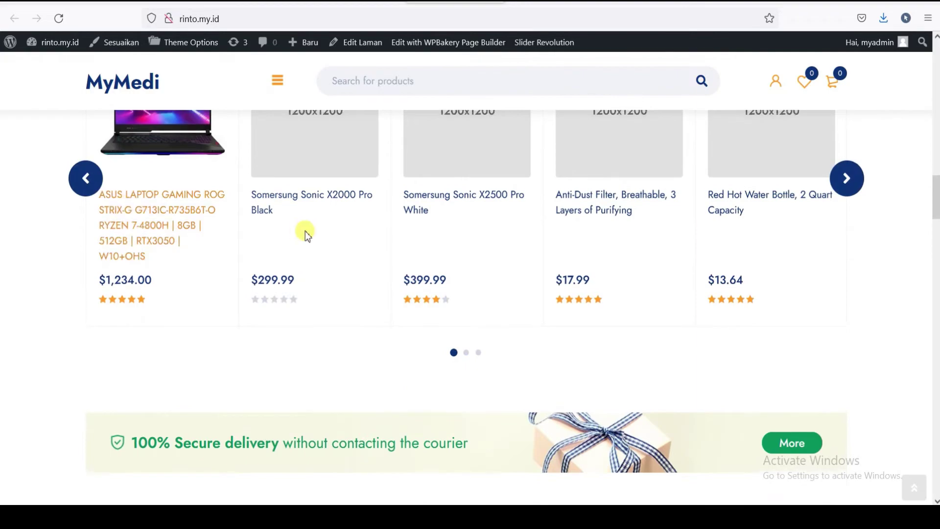
{"action": "scroll", "coordinate": [290, 222], "scroll_direction": "up", "scroll_amount": 1}
{"action": "scroll", "coordinate": [314, 300], "scroll_direction": "down", "scroll_amount": 3}
{"action": "scroll", "coordinate": [314, 301], "scroll_direction": "down", "scroll_amount": 10}
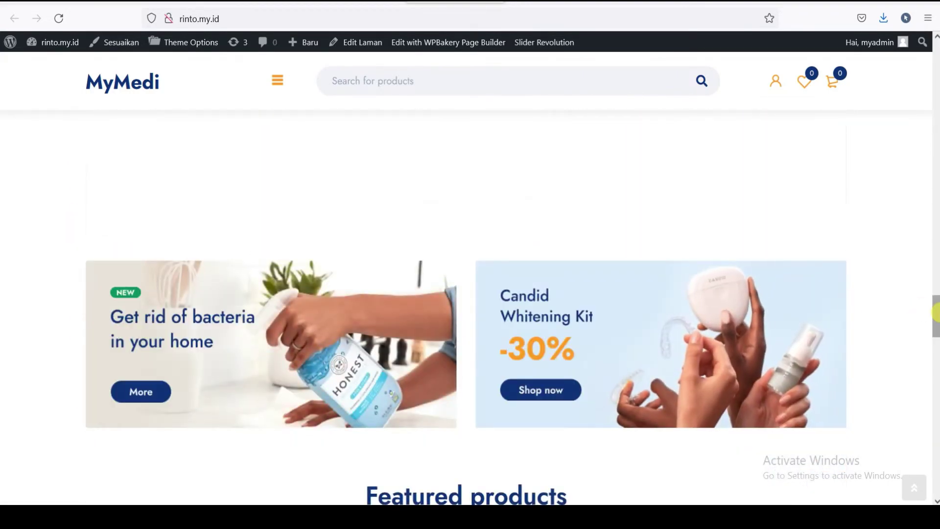
{"action": "left_click_drag", "start_coordinate": [936, 315], "coordinate": [936, 64]}
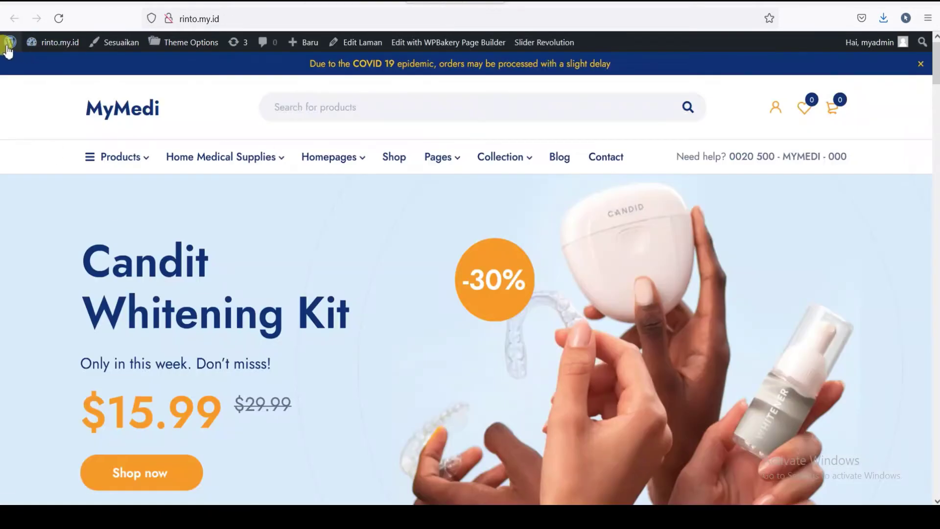
{"action": "mouse_move", "coordinate": [34, 42]}
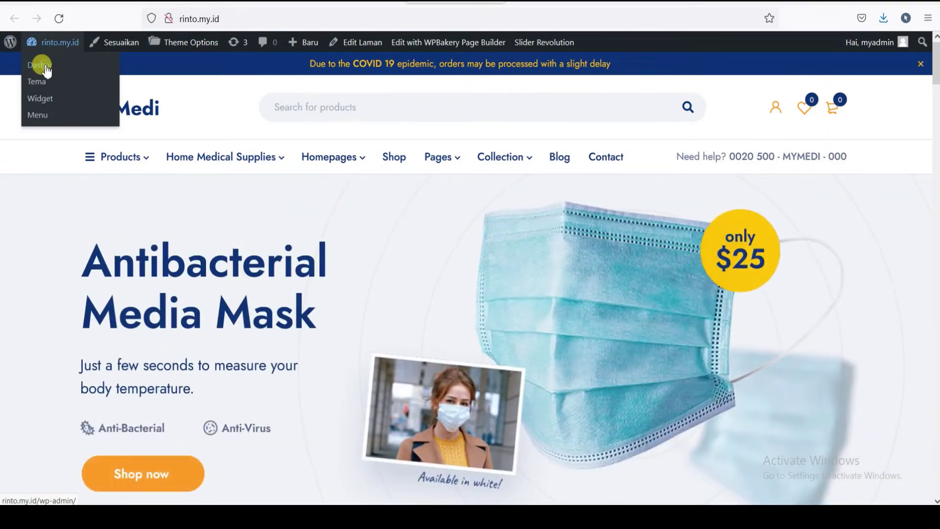
- Go from the storefront to the dashboard's Products > All Products list
{"action": "left_click", "coordinate": [47, 71]}
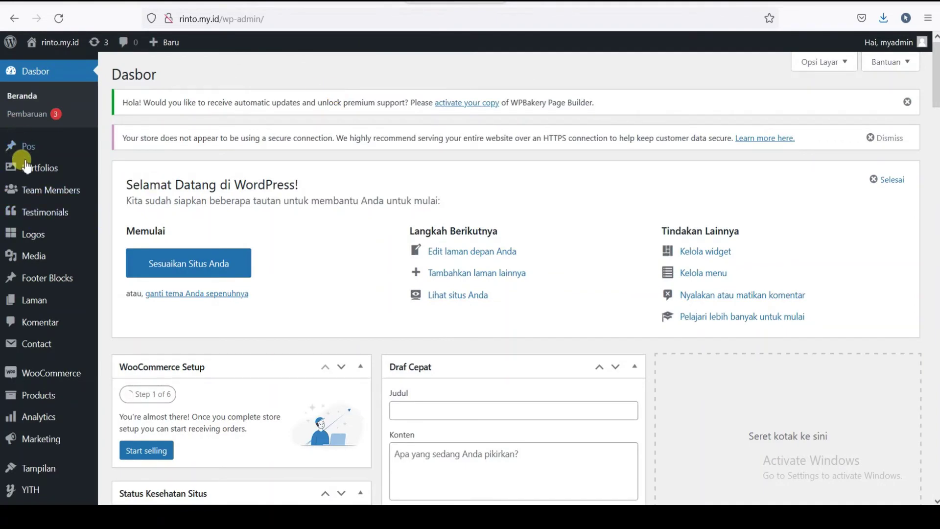
{"action": "scroll", "coordinate": [34, 343], "scroll_direction": "down", "scroll_amount": 3}
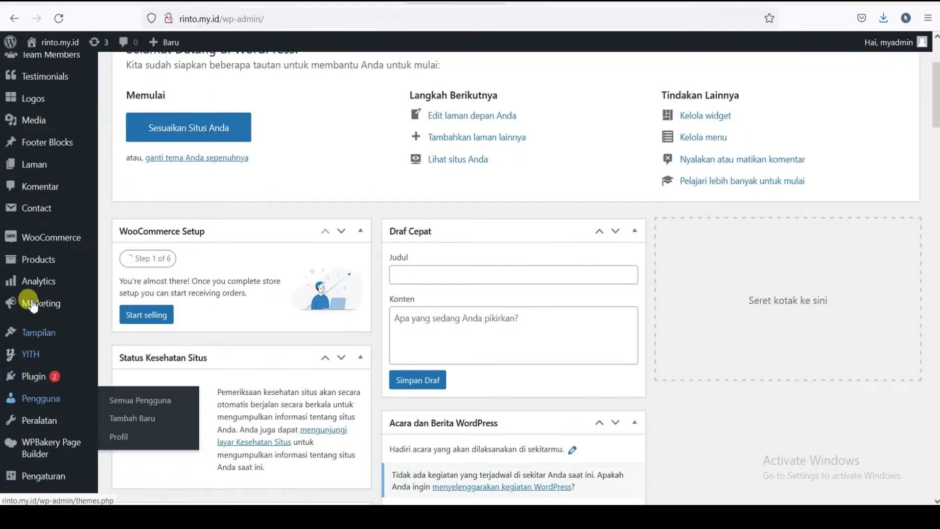
{"action": "mouse_move", "coordinate": [38, 270]}
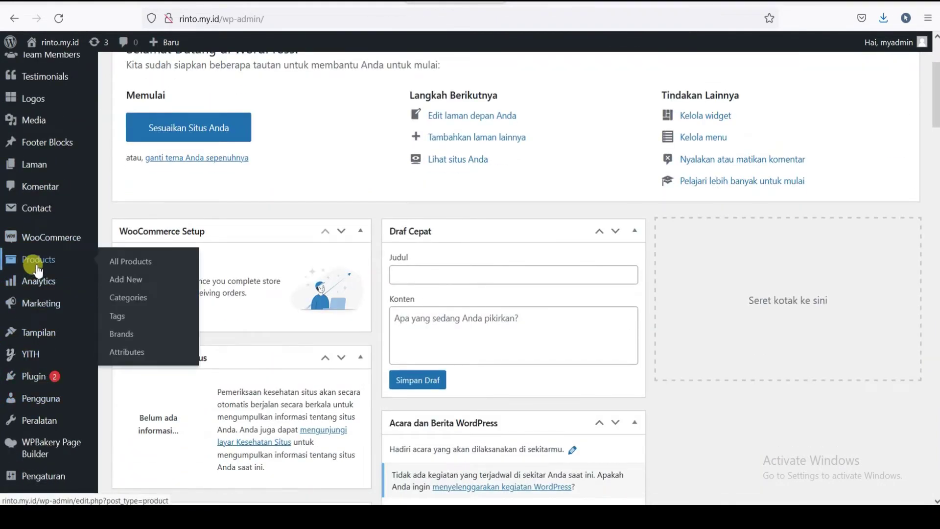
{"action": "left_click", "coordinate": [132, 264]}
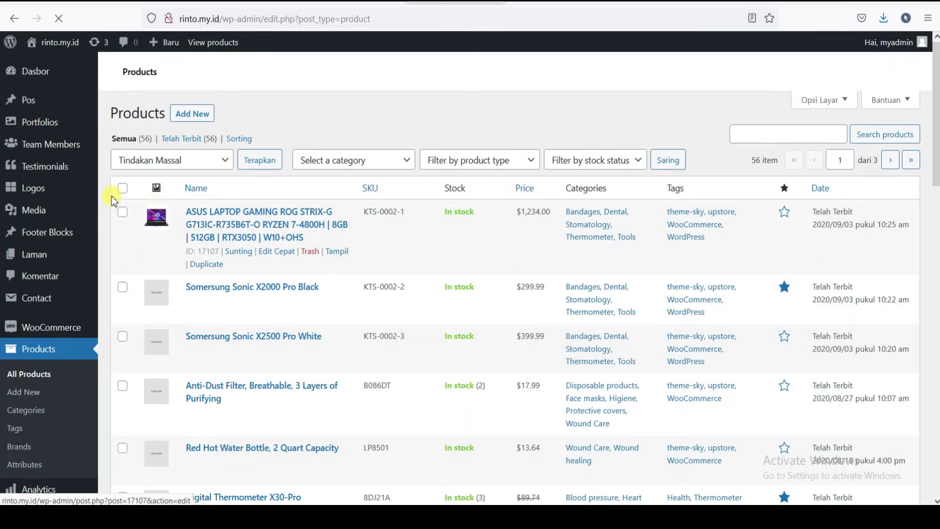
- Review the All Products list, with the ASUS laptop first at $1,234.00 among 56 items
{"action": "scroll", "coordinate": [254, 235], "scroll_direction": "down", "scroll_amount": 3}
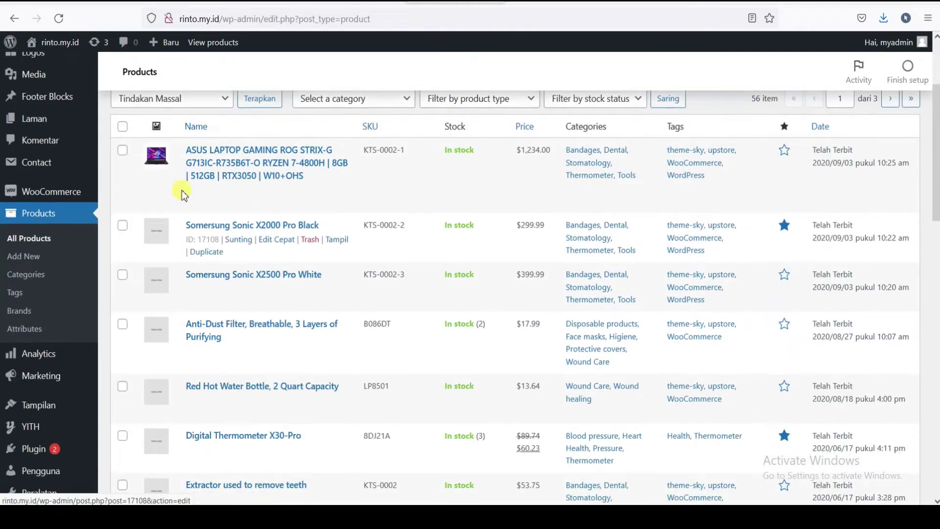
{"action": "scroll", "coordinate": [186, 199], "scroll_direction": "up", "scroll_amount": 1}
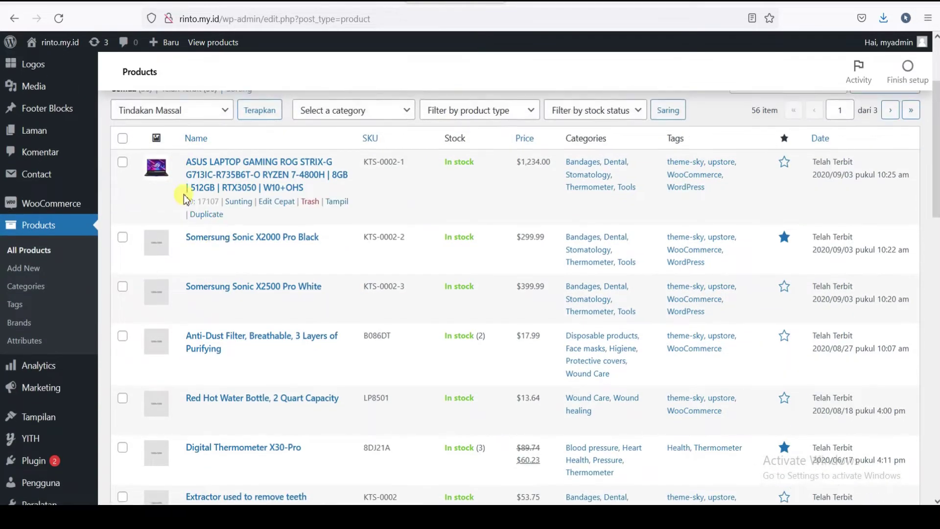
{"action": "scroll", "coordinate": [205, 230], "scroll_direction": "up", "scroll_amount": 2}
{"action": "scroll", "coordinate": [196, 314], "scroll_direction": "down", "scroll_amount": 1}
{"action": "scroll", "coordinate": [470, 274], "scroll_direction": "down", "scroll_amount": 3}
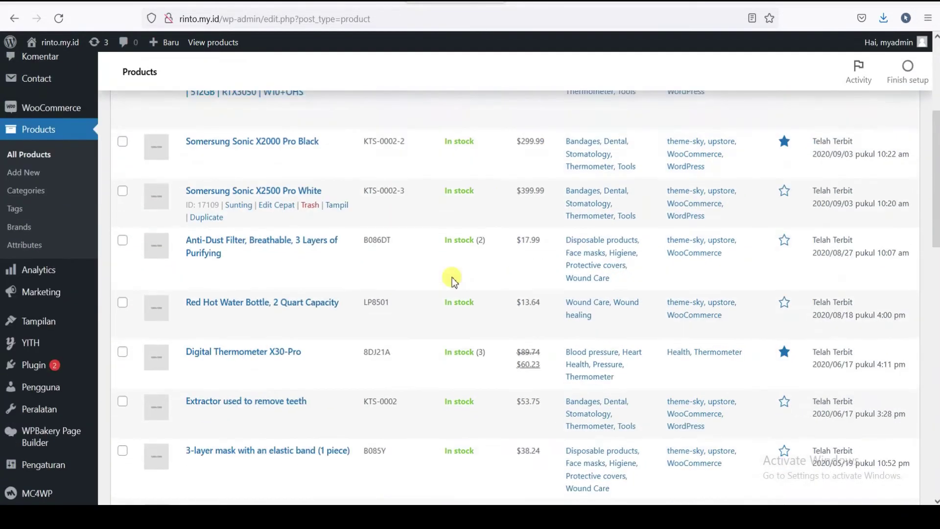
{"action": "scroll", "coordinate": [504, 264], "scroll_direction": "up", "scroll_amount": 5}
{"action": "scroll", "coordinate": [243, 217], "scroll_direction": "down", "scroll_amount": 3}
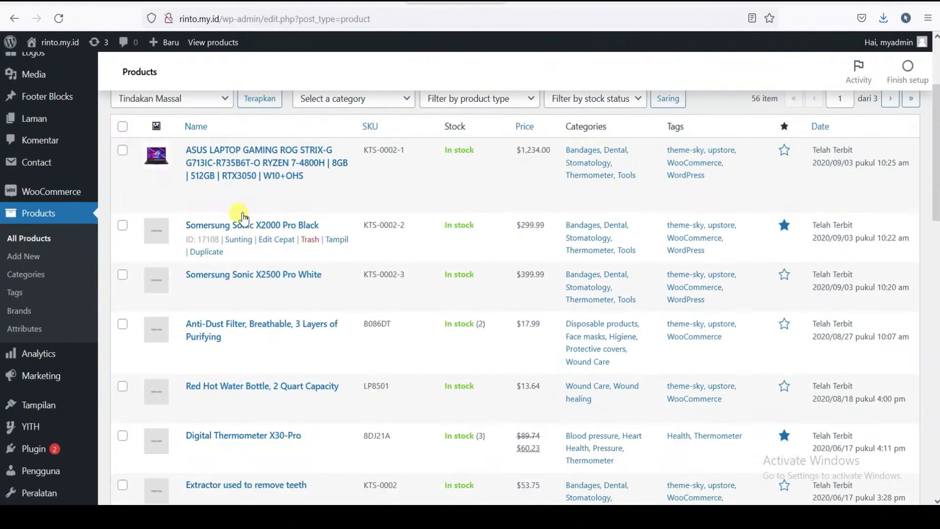
{"action": "scroll", "coordinate": [244, 217], "scroll_direction": "up", "scroll_amount": 3}
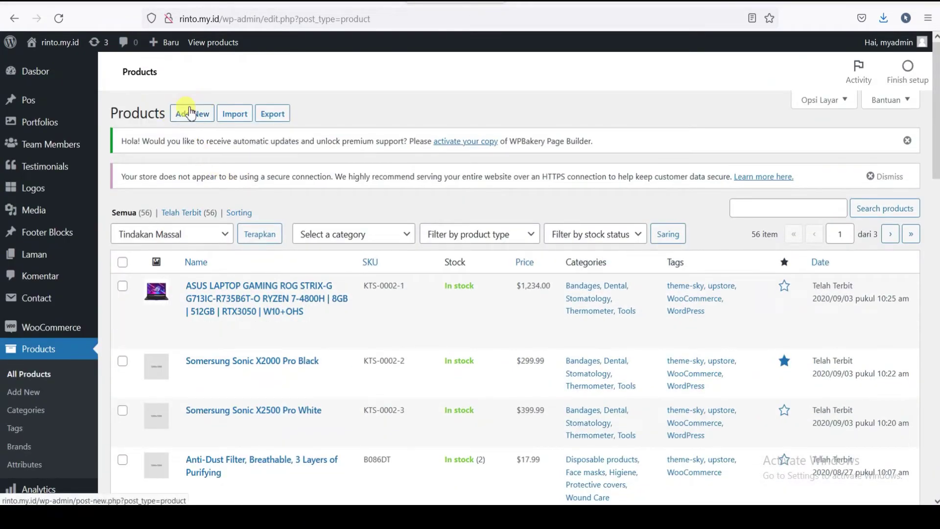
{"action": "scroll", "coordinate": [296, 277], "scroll_direction": "down", "scroll_amount": 1}
{"action": "scroll", "coordinate": [255, 254], "scroll_direction": "up", "scroll_amount": 1}
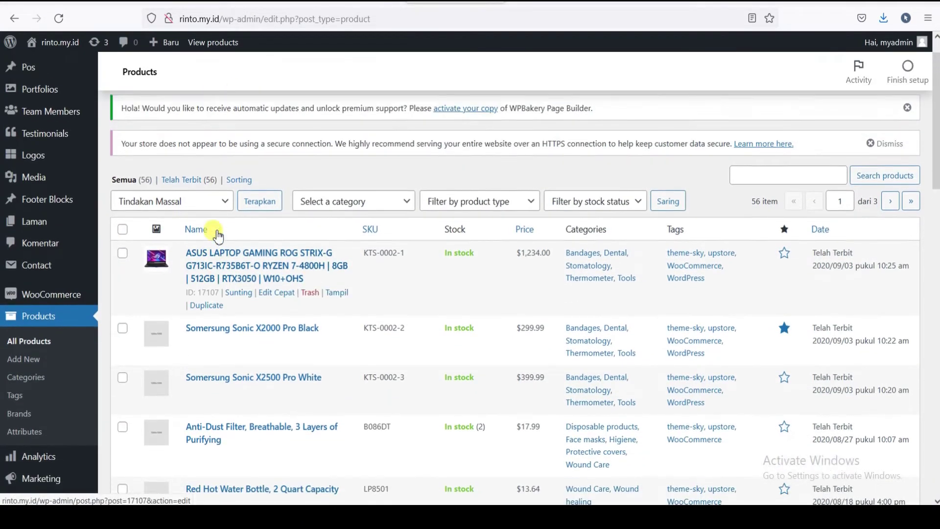
{"action": "scroll", "coordinate": [933, 145], "scroll_direction": "down", "scroll_amount": 1}
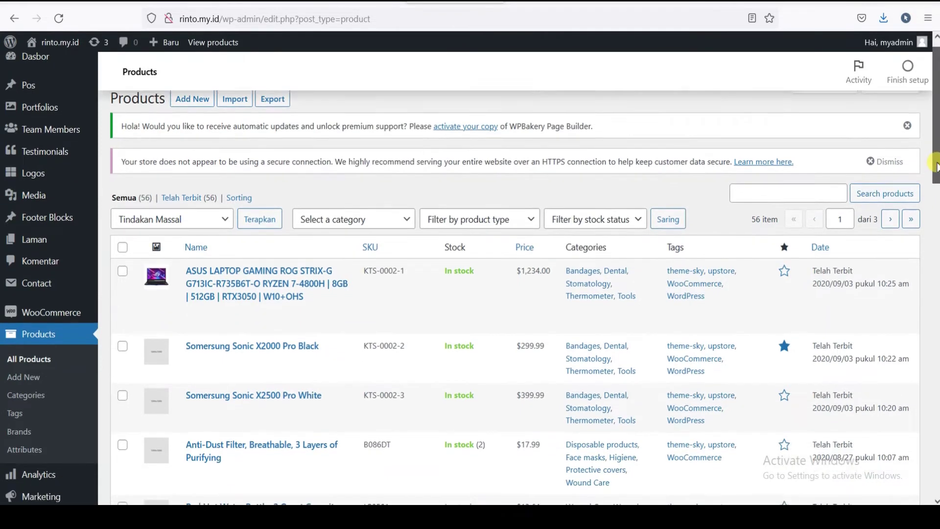
{"action": "scroll", "coordinate": [289, 234], "scroll_direction": "up", "scroll_amount": 1}
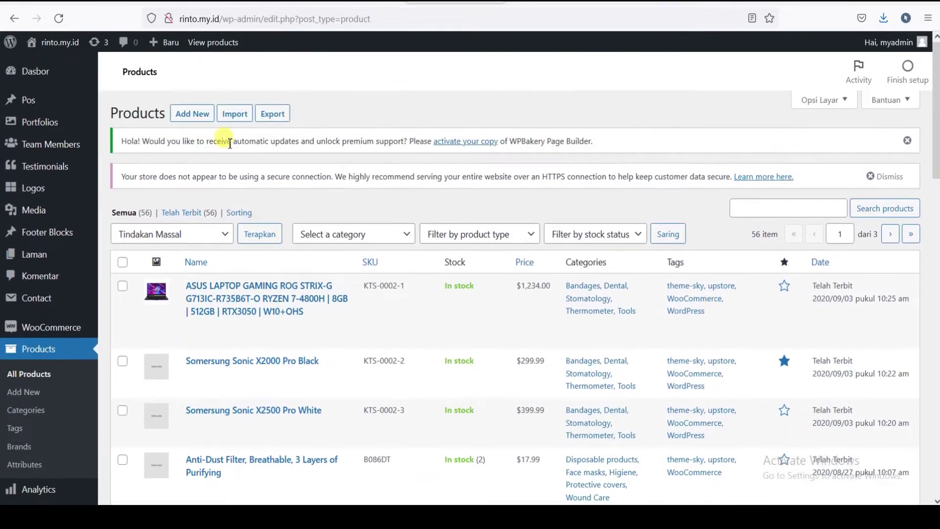
{"action": "scroll", "coordinate": [472, 250], "scroll_direction": "down", "scroll_amount": 2}
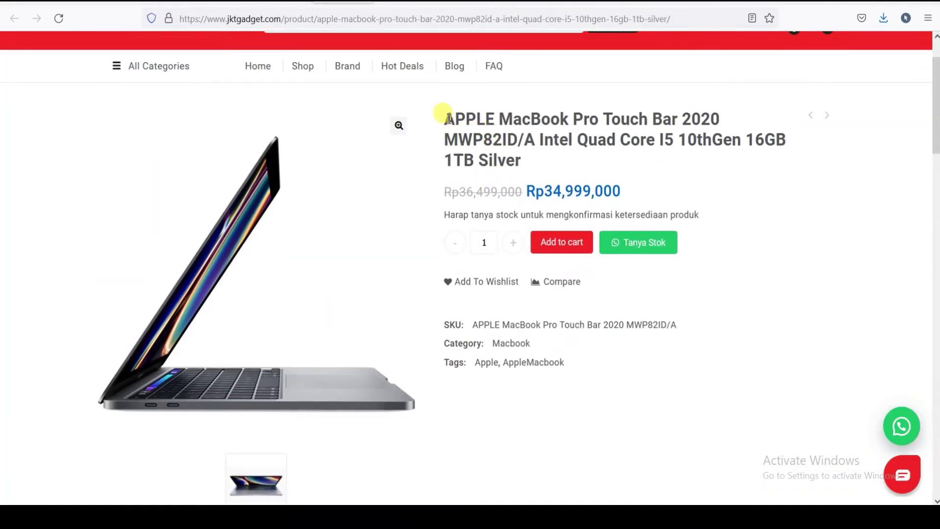
- Copy the MacBook Pro title from jktgadget.com and paste it over 'Somersung Sonic X2000 Pro Black'
{"action": "left_click_drag", "start_coordinate": [448, 119], "coordinate": [533, 169]}
{"action": "right_click", "coordinate": [497, 131]}
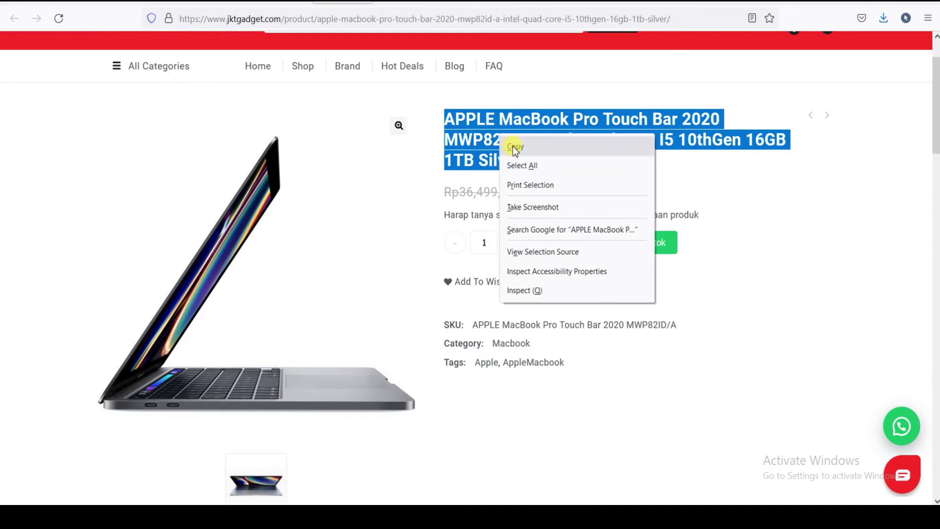
{"action": "left_click", "coordinate": [515, 147]}
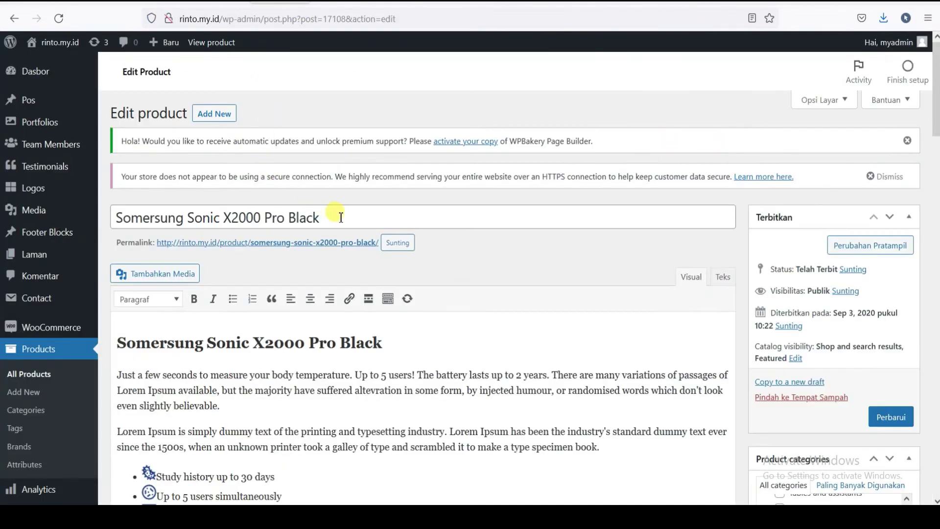
{"action": "left_click_drag", "start_coordinate": [341, 218], "coordinate": [11, 214]}
{"action": "right_click", "coordinate": [198, 216]}
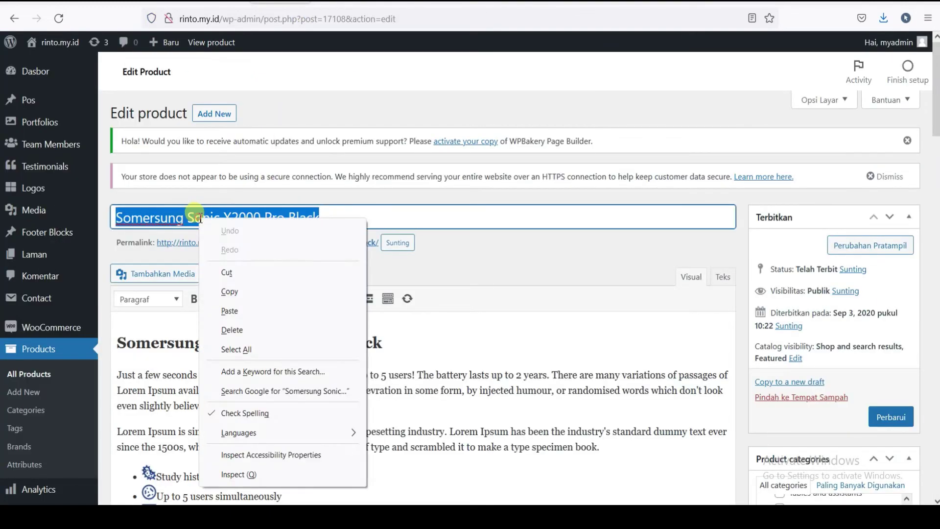
{"action": "left_click", "coordinate": [240, 316]}
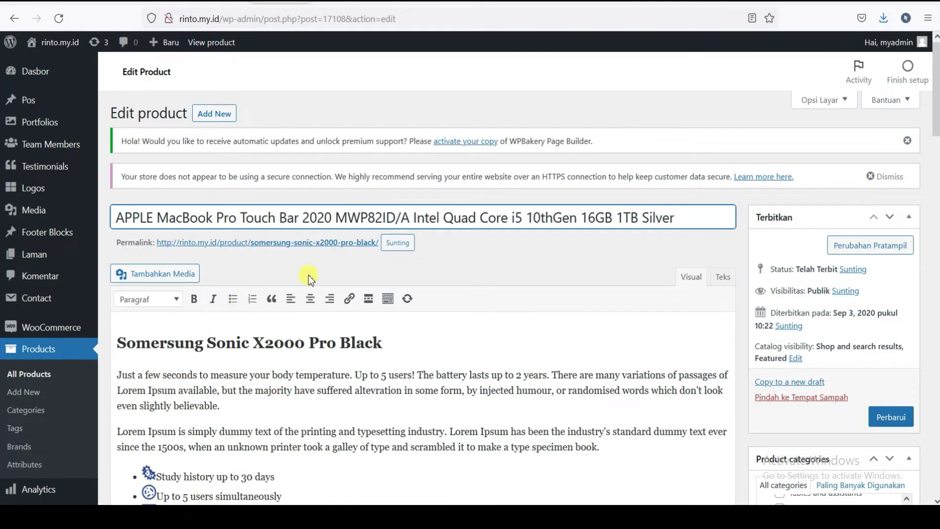
{"action": "scroll", "coordinate": [314, 284], "scroll_direction": "down", "scroll_amount": 2}
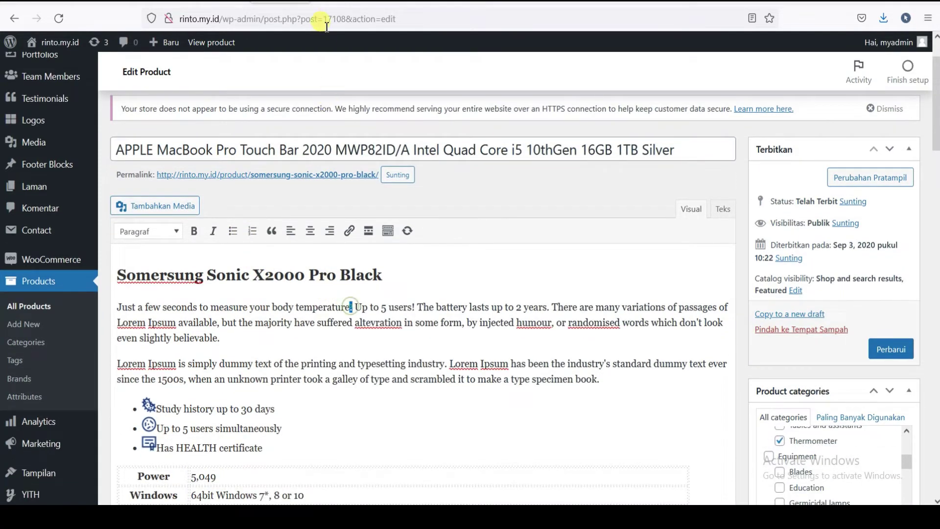
{"action": "left_click", "coordinate": [315, 11]}
{"action": "scroll", "coordinate": [391, 269], "scroll_direction": "down", "scroll_amount": 5}
{"action": "scroll", "coordinate": [445, 306], "scroll_direction": "down", "scroll_amount": 6}
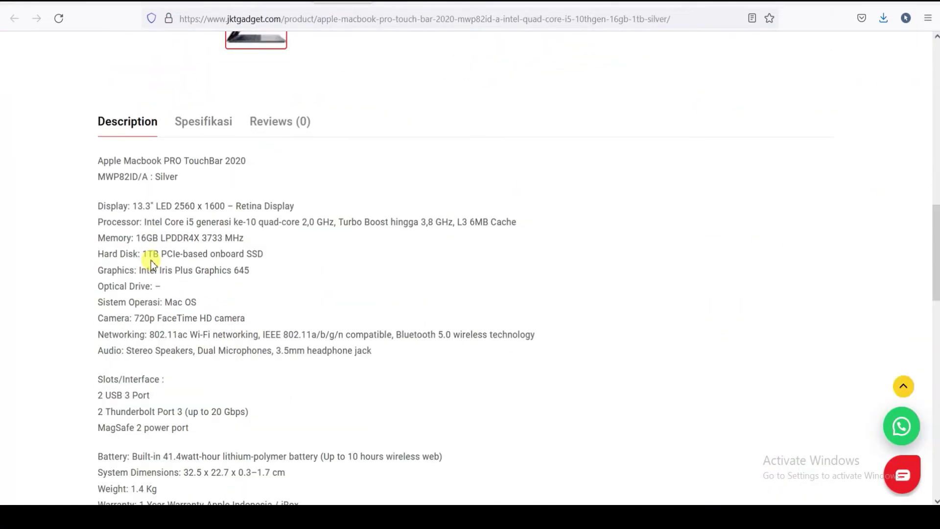
{"action": "left_click_drag", "start_coordinate": [131, 206], "coordinate": [327, 298]}
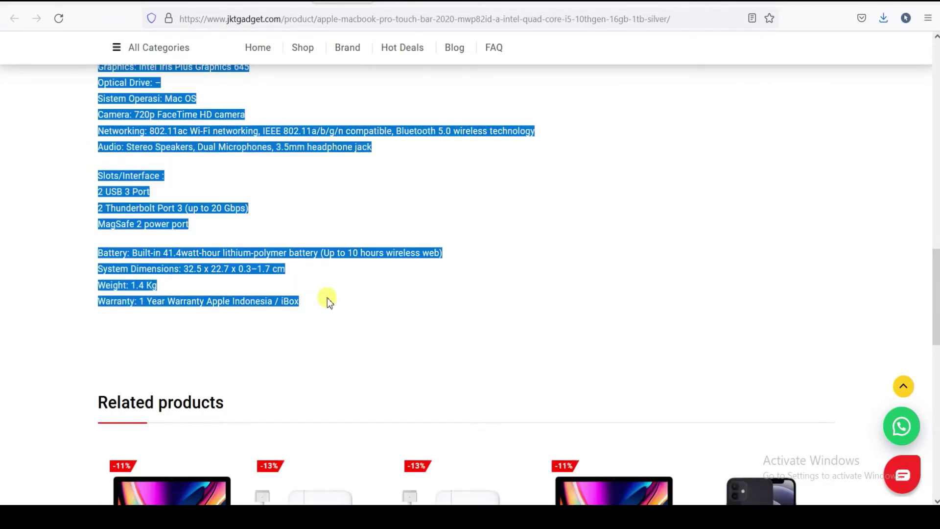
{"action": "right_click", "coordinate": [214, 302]}
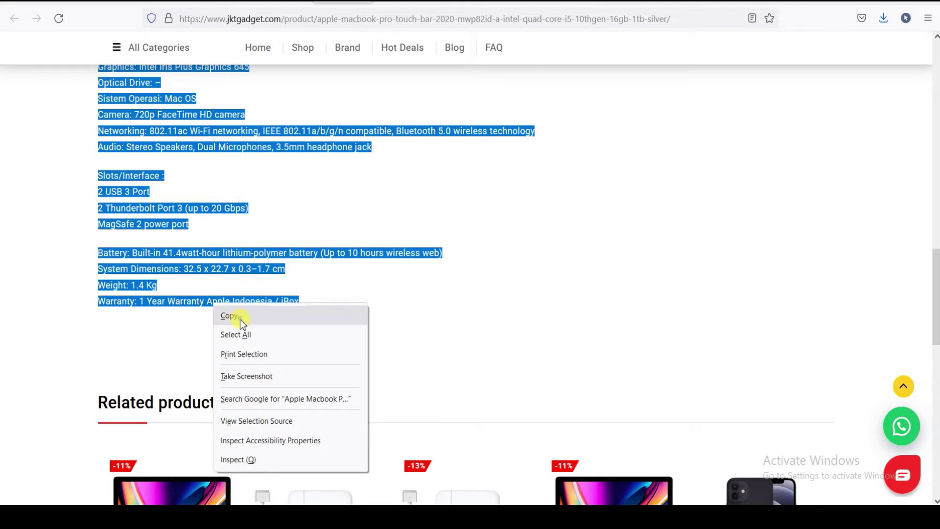
{"action": "left_click", "coordinate": [230, 316]}
{"action": "scroll", "coordinate": [230, 236], "scroll_direction": "up", "scroll_amount": 4}
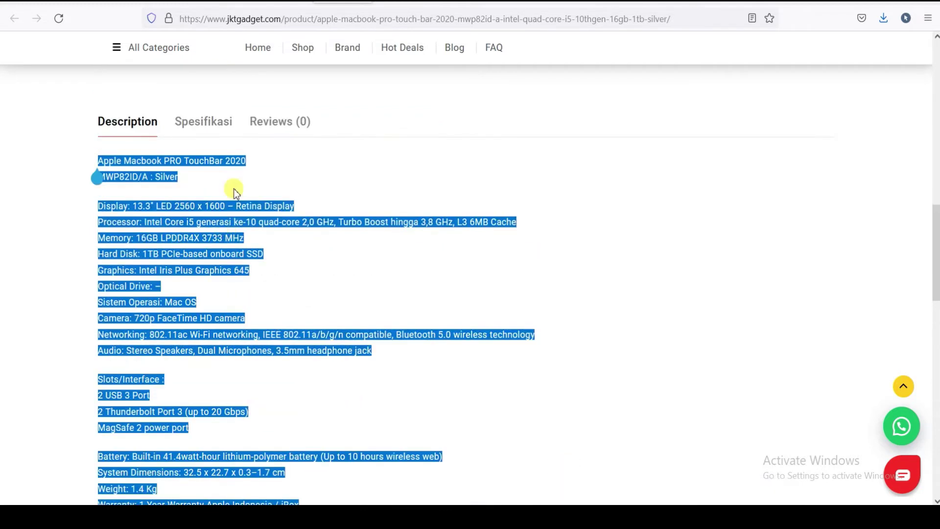
{"action": "key", "text": "ctrl+shift+Tab"}
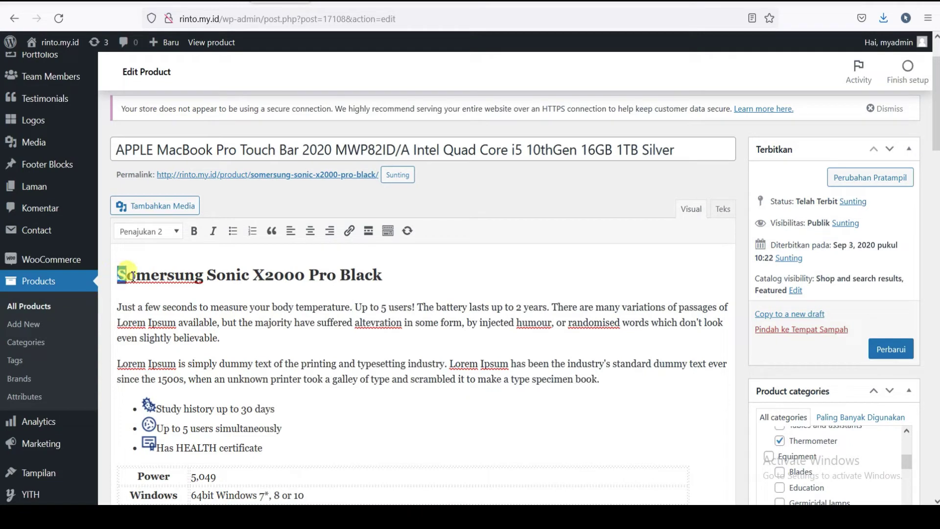
{"action": "key", "text": "ctrl+a"}
{"action": "key", "text": "BackSpace"}
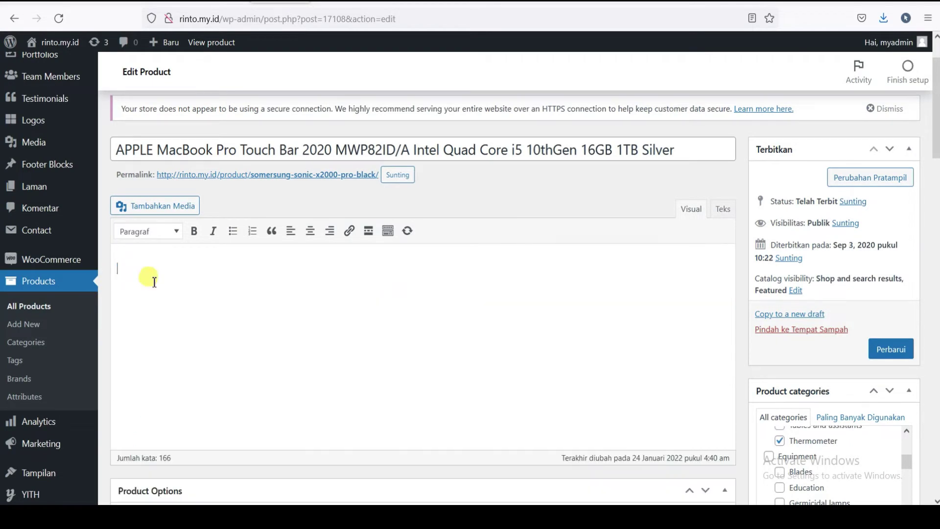
{"action": "right_click", "coordinate": [148, 266]}
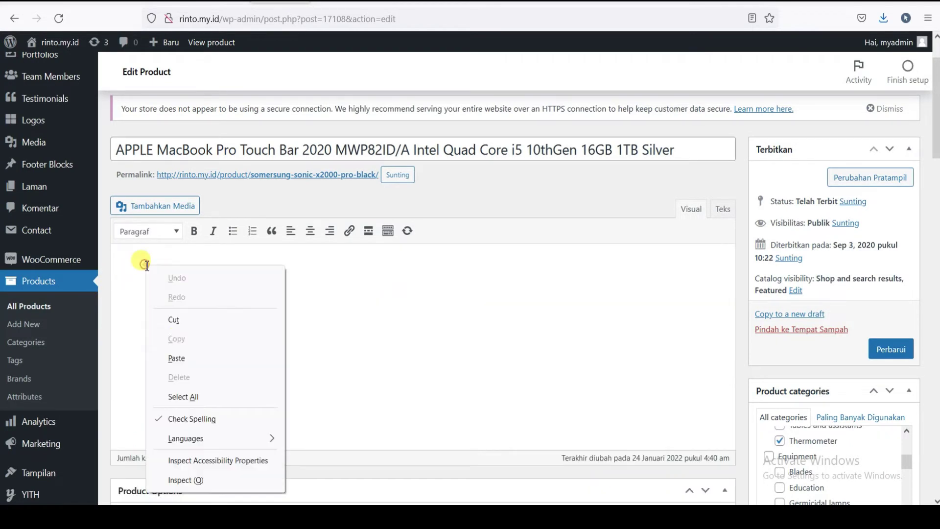
{"action": "left_click", "coordinate": [176, 358]}
{"action": "scroll", "coordinate": [325, 436], "scroll_direction": "down", "scroll_amount": 7}
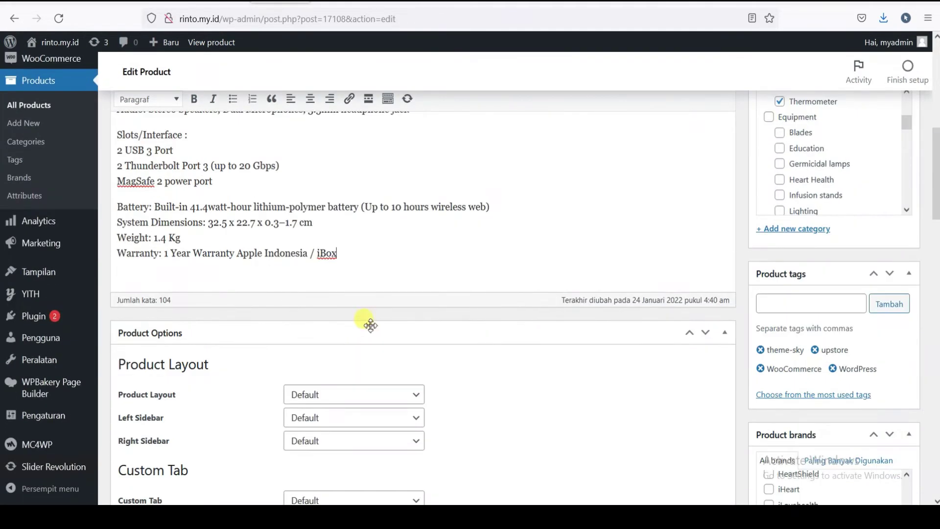
{"action": "scroll", "coordinate": [371, 324], "scroll_direction": "down", "scroll_amount": 3}
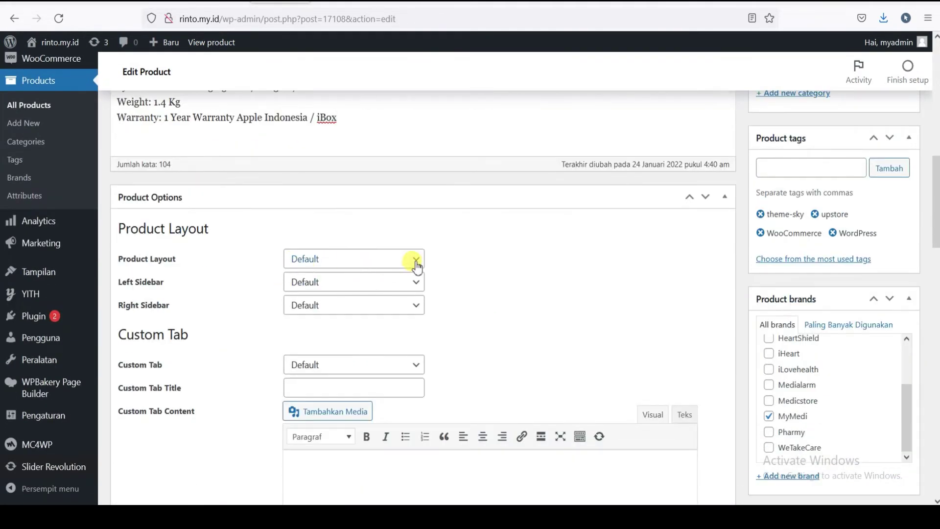
{"action": "left_click", "coordinate": [416, 264]}
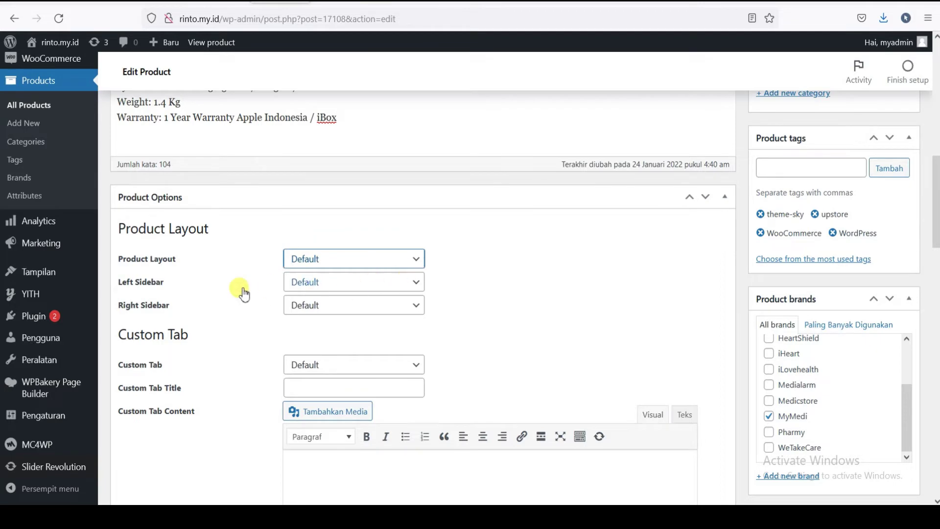
{"action": "scroll", "coordinate": [241, 292], "scroll_direction": "down", "scroll_amount": 8}
{"action": "scroll", "coordinate": [339, 253], "scroll_direction": "down", "scroll_amount": 9}
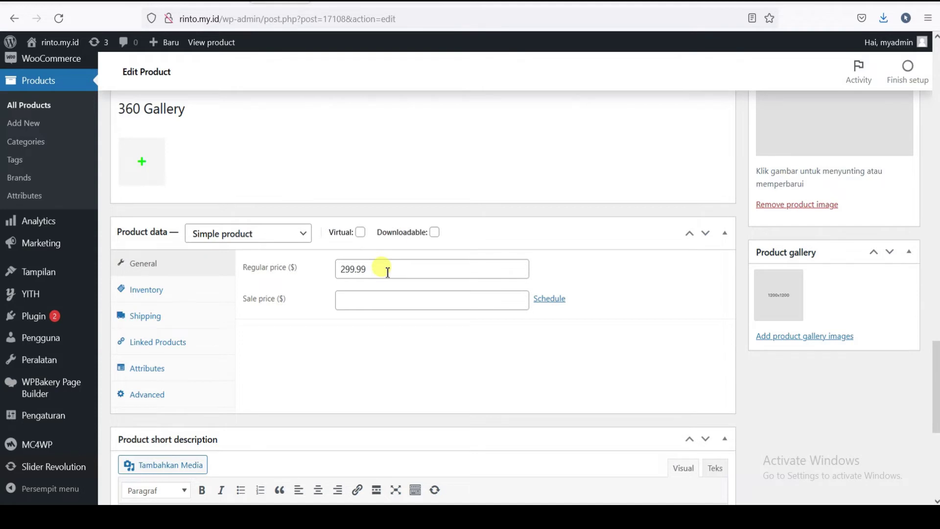
- Check the Rp35,000,000 jktgadget price and its dollar conversion in Google
{"action": "key", "text": "ctrl+Tab"}
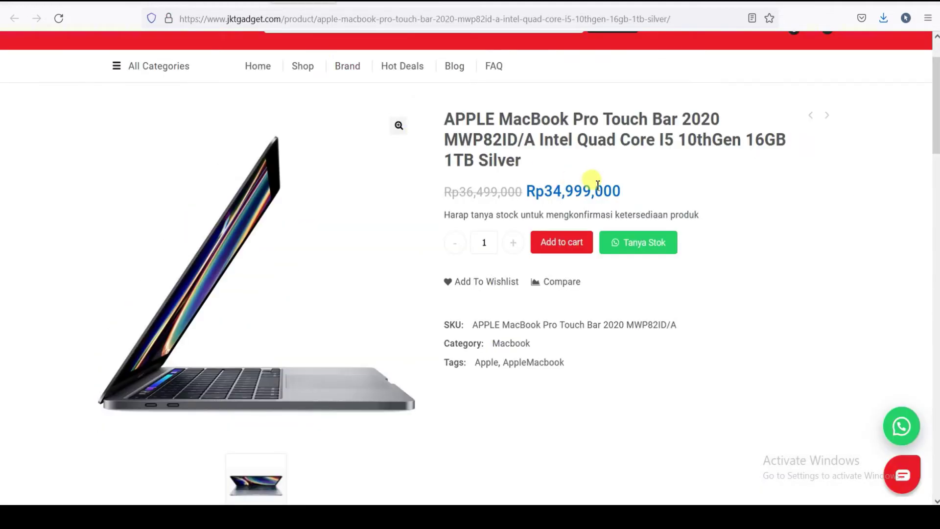
{"action": "left_click", "coordinate": [337, 65]}
{"action": "left_click", "coordinate": [238, 1]}
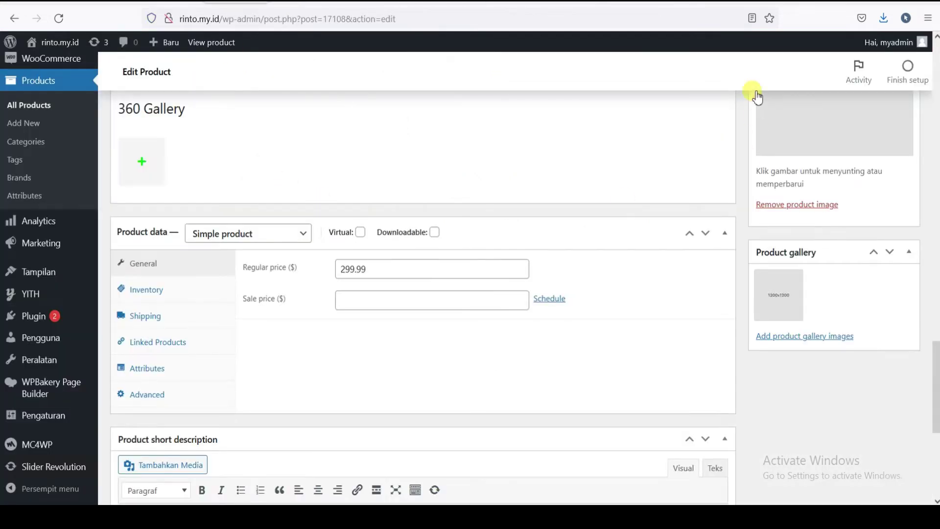
{"action": "left_click", "coordinate": [776, 2]}
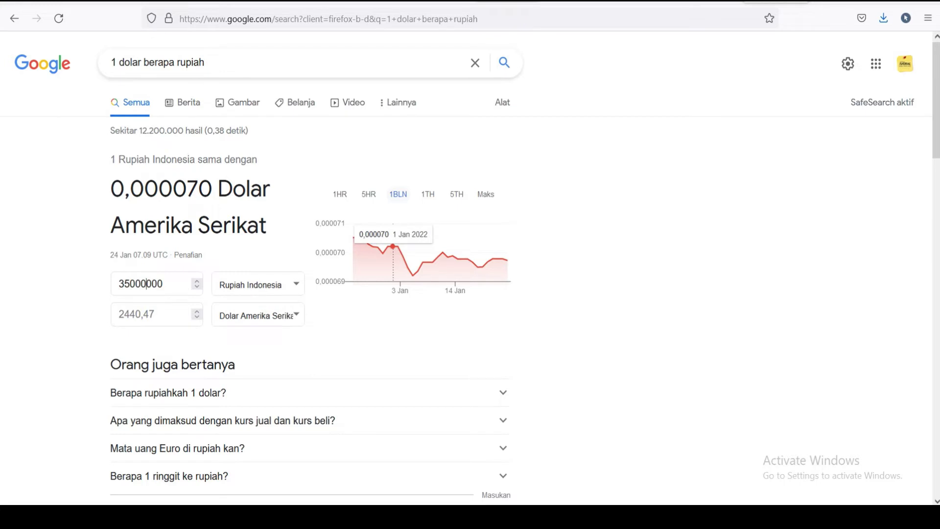
{"action": "left_click", "coordinate": [237, 1]}
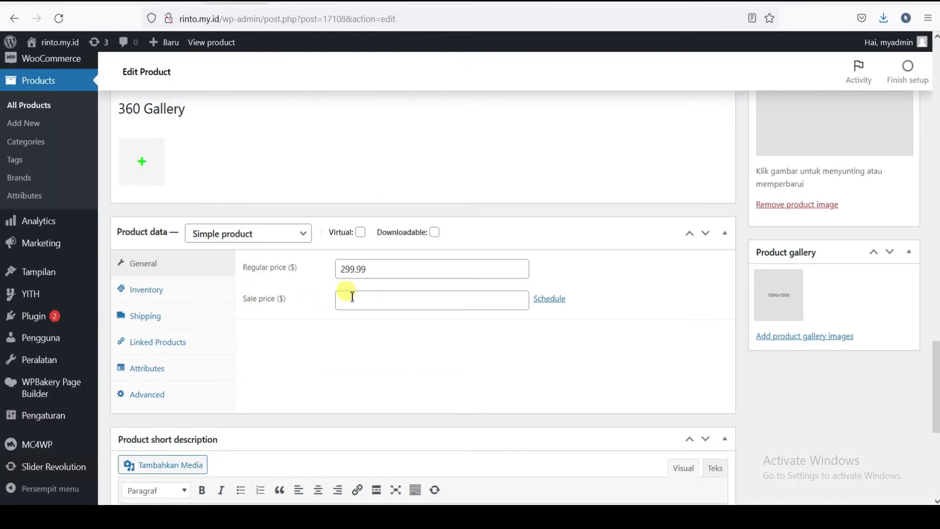
- Enter 2440 as the regular price and 2340 as the sale price
{"action": "left_click", "coordinate": [255, 269]}
{"action": "type", "text": "2440"}
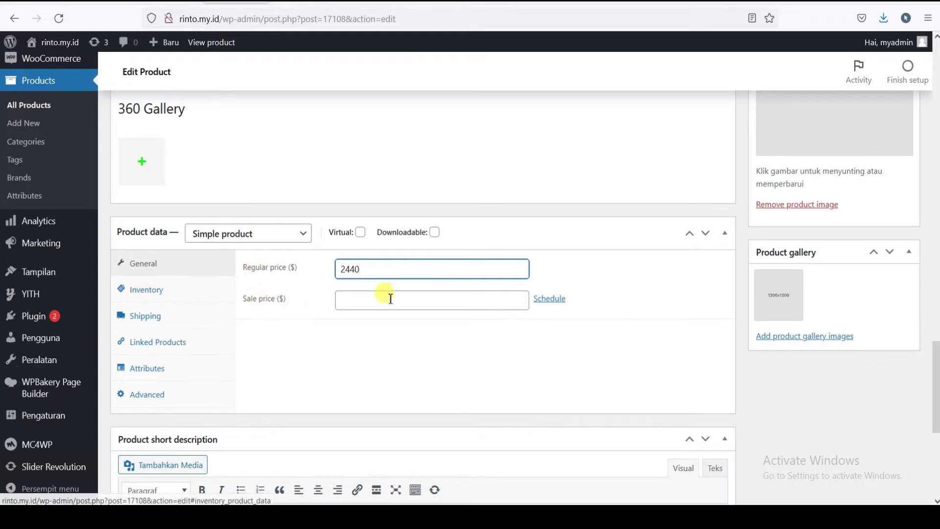
{"action": "scroll", "coordinate": [331, 319], "scroll_direction": "down", "scroll_amount": 2}
{"action": "left_click", "coordinate": [345, 233]}
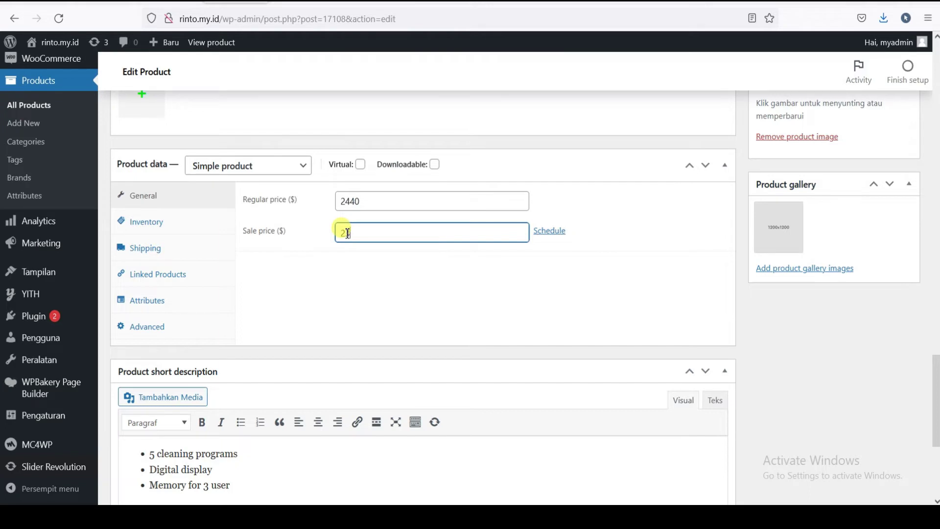
{"action": "type", "text": "2340"}
- Keep stock status In stock and set the shipping weight to 4 kg
{"action": "left_click", "coordinate": [145, 221]}
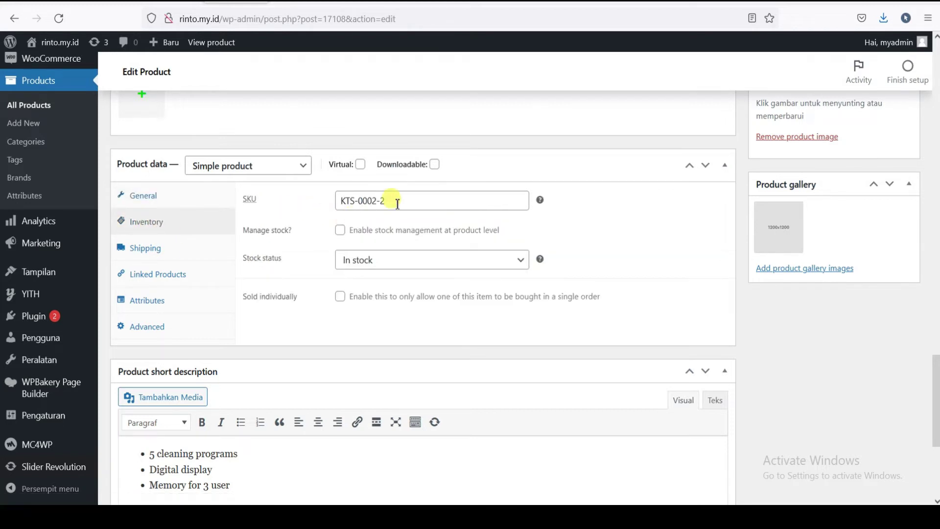
{"action": "left_click", "coordinate": [398, 267]}
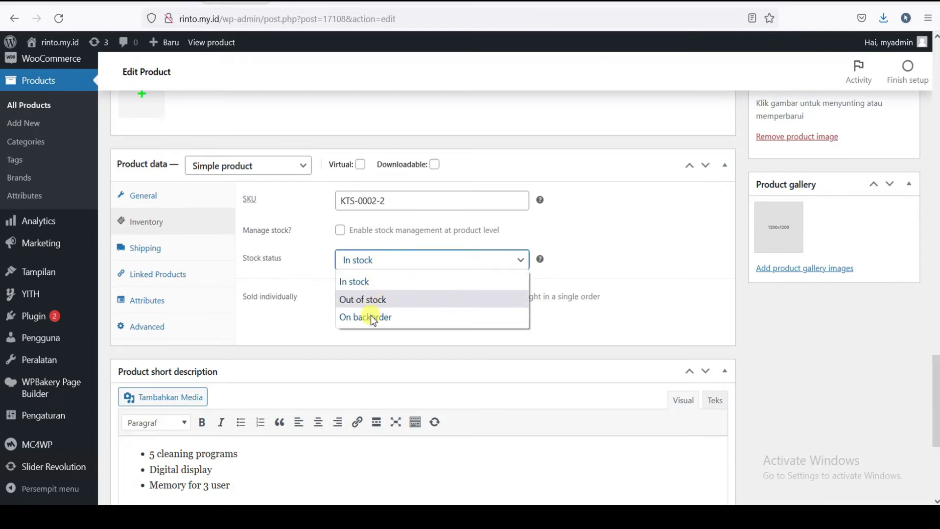
{"action": "left_click", "coordinate": [373, 267]}
{"action": "left_click", "coordinate": [143, 246]}
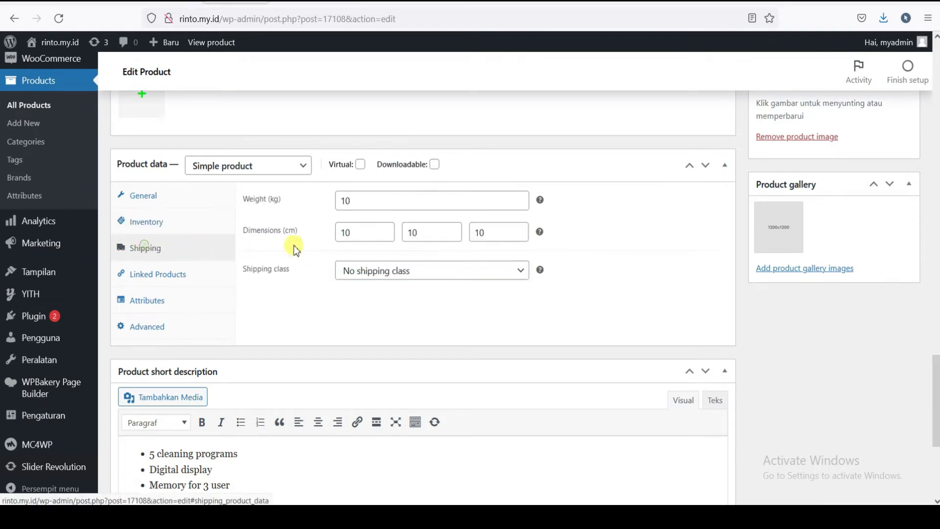
{"action": "double_click", "coordinate": [352, 201]}
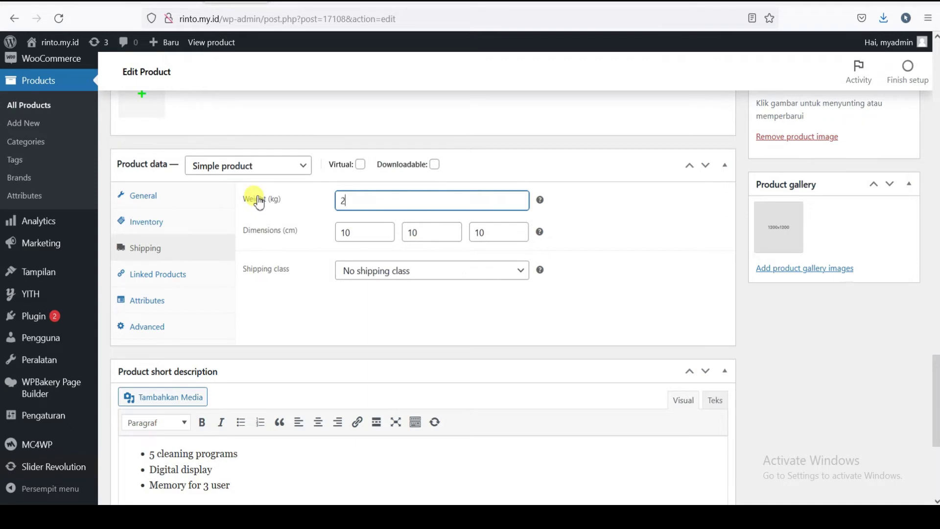
{"action": "left_click", "coordinate": [366, 201]}
{"action": "double_click", "coordinate": [354, 200]}
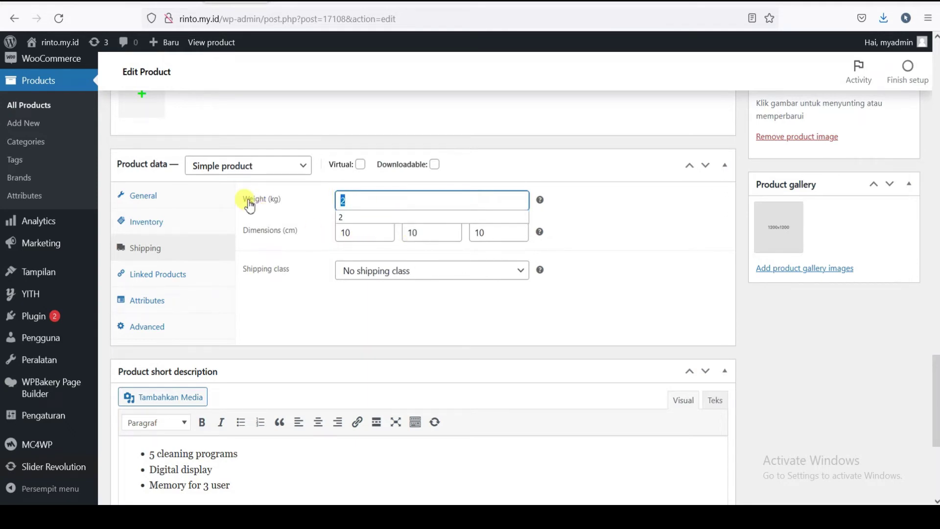
{"action": "type", "text": "4"}
{"action": "left_click", "coordinate": [585, 219]}
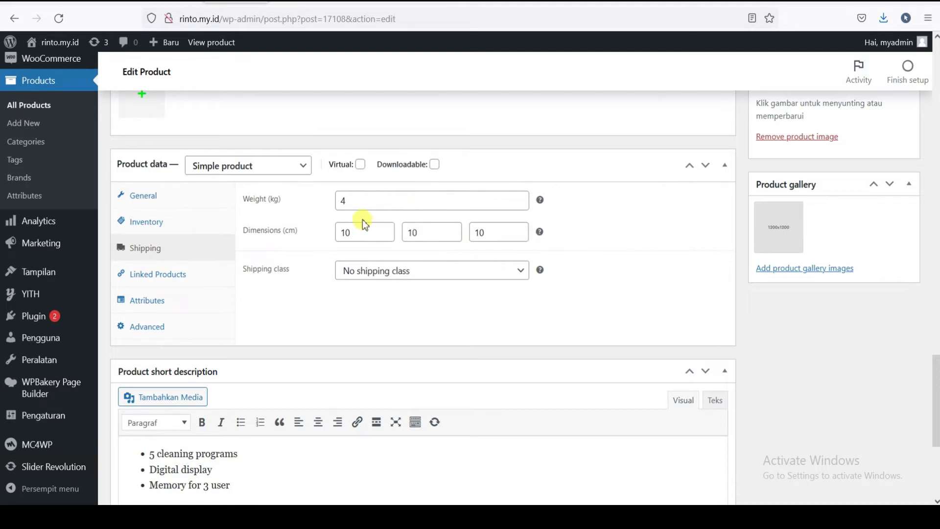
- Set the shipping dimensions to 40 × 30 × 5 cm
{"action": "left_click", "coordinate": [361, 201]}
{"action": "double_click", "coordinate": [359, 234]}
{"action": "type", "text": "3"}
{"action": "key", "text": "BackSpace"}
{"action": "type", "text": "40"}
{"action": "double_click", "coordinate": [431, 233]}
{"action": "type", "text": "3"}
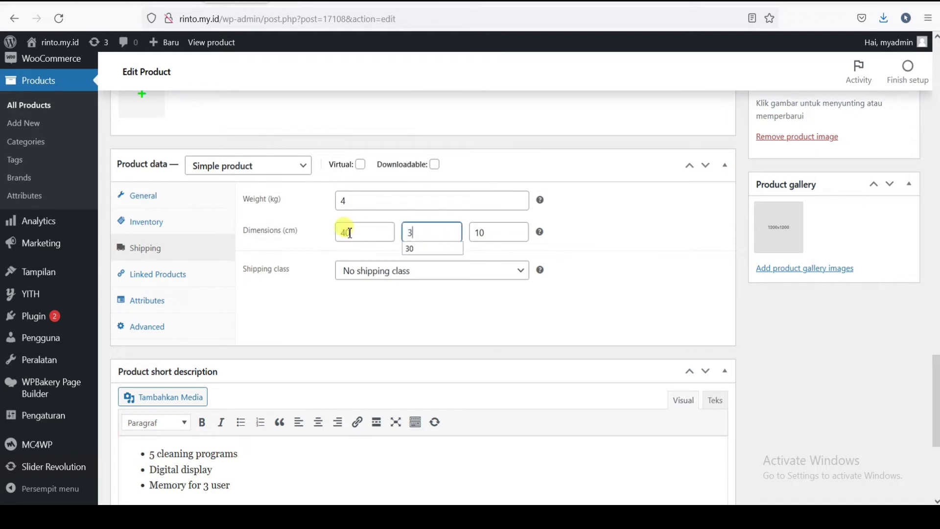
{"action": "double_click", "coordinate": [515, 232]}
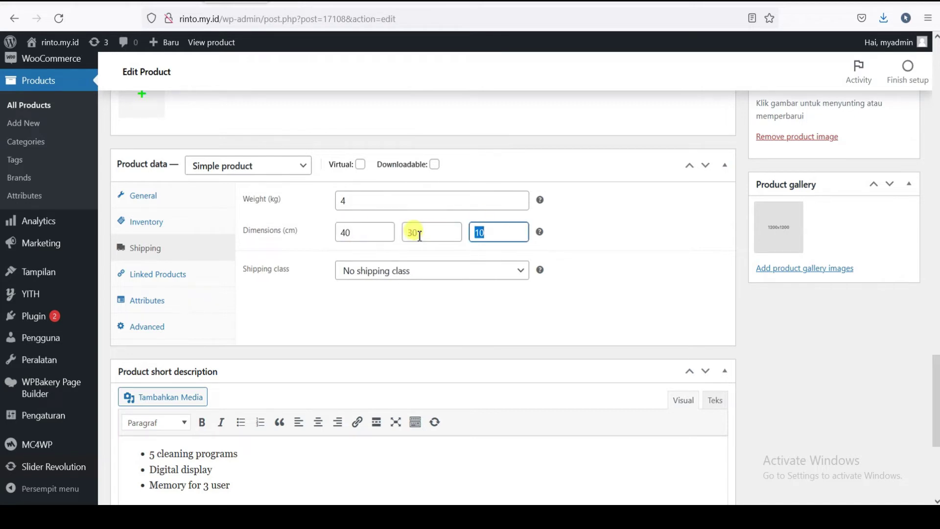
{"action": "type", "text": "5"}
{"action": "left_click", "coordinate": [520, 251]}
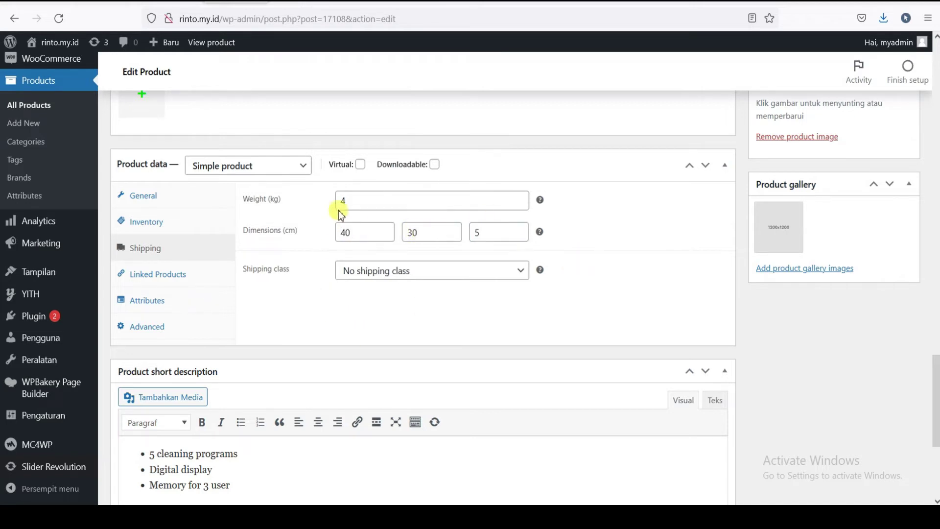
- Delete the old bullets from the short description
{"action": "scroll", "coordinate": [171, 260], "scroll_direction": "down", "scroll_amount": 2}
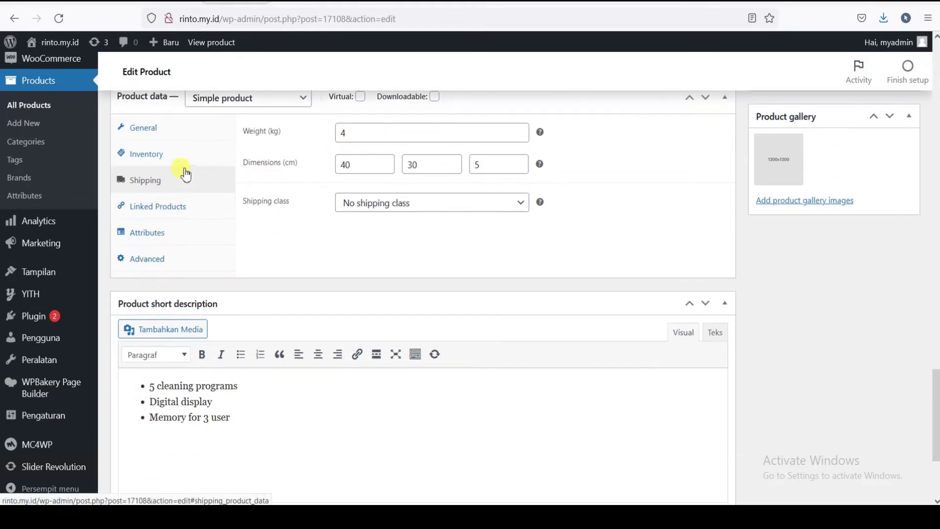
{"action": "left_click", "coordinate": [350, 132]}
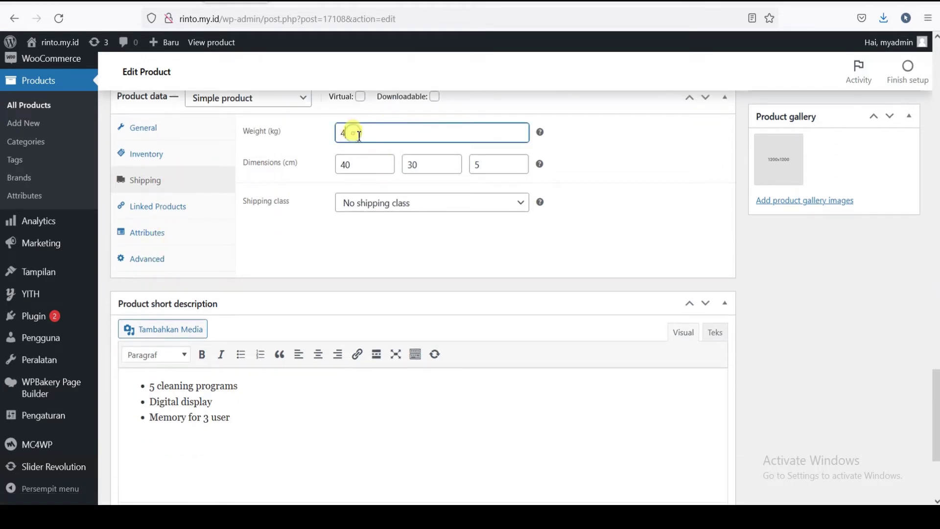
{"action": "scroll", "coordinate": [379, 235], "scroll_direction": "down", "scroll_amount": 1}
{"action": "scroll", "coordinate": [372, 225], "scroll_direction": "up", "scroll_amount": 3}
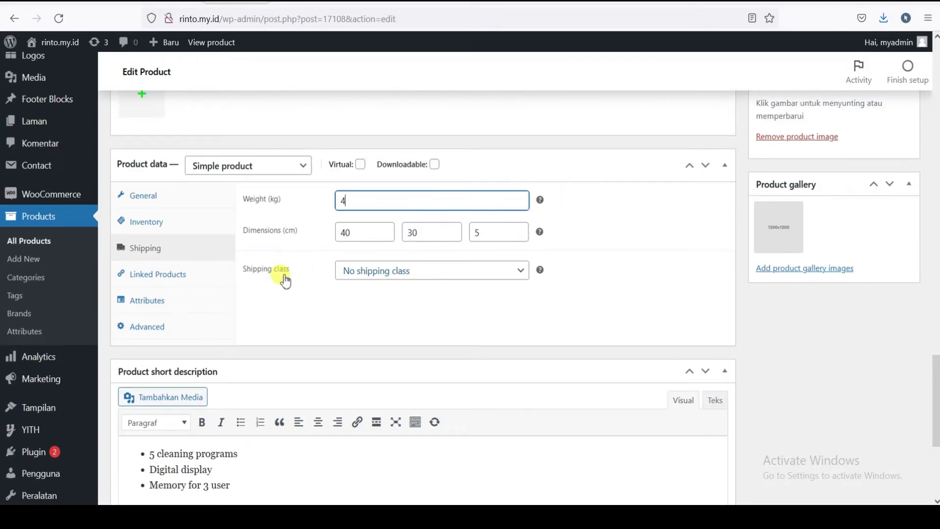
{"action": "scroll", "coordinate": [274, 274], "scroll_direction": "down", "scroll_amount": 5}
{"action": "left_click_drag", "start_coordinate": [264, 258], "coordinate": [113, 216]}
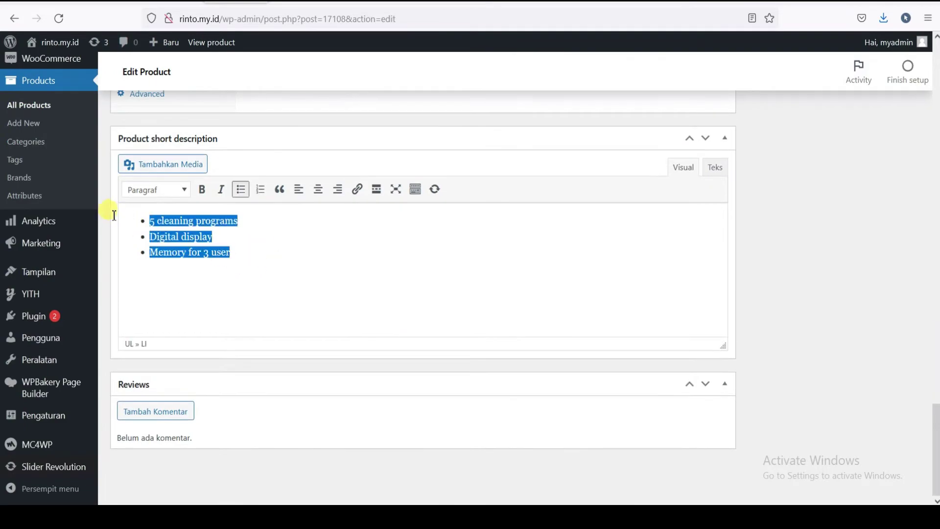
{"action": "key", "text": "BackSpace"}
- Copy the Processor, Memory and Hard Disk lines into the short description as a bulleted list
{"action": "scroll", "coordinate": [354, 262], "scroll_direction": "up", "scroll_amount": 15}
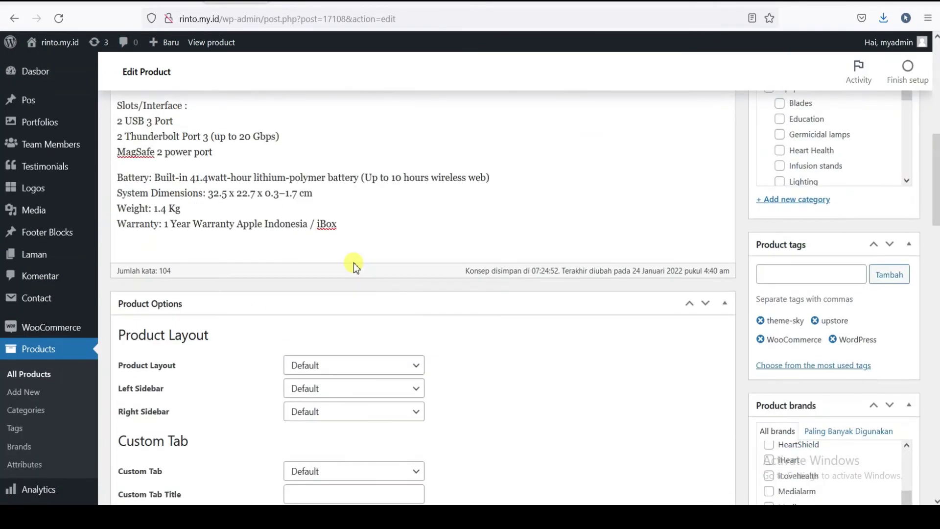
{"action": "scroll", "coordinate": [342, 266], "scroll_direction": "up", "scroll_amount": 4}
{"action": "scroll", "coordinate": [318, 257], "scroll_direction": "down", "scroll_amount": 3}
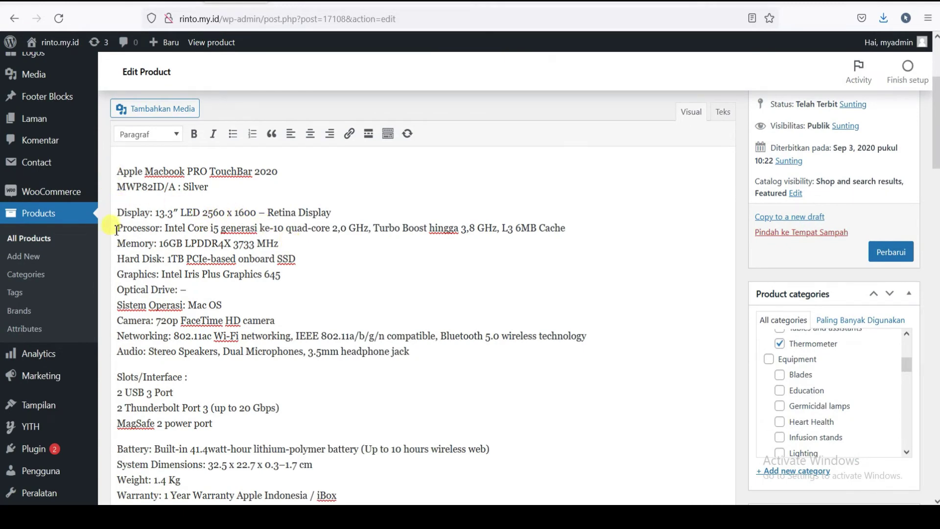
{"action": "left_click_drag", "start_coordinate": [121, 226], "coordinate": [264, 261]}
{"action": "key", "text": "ctrl+c"}
{"action": "scroll", "coordinate": [263, 263], "scroll_direction": "down", "scroll_amount": 20}
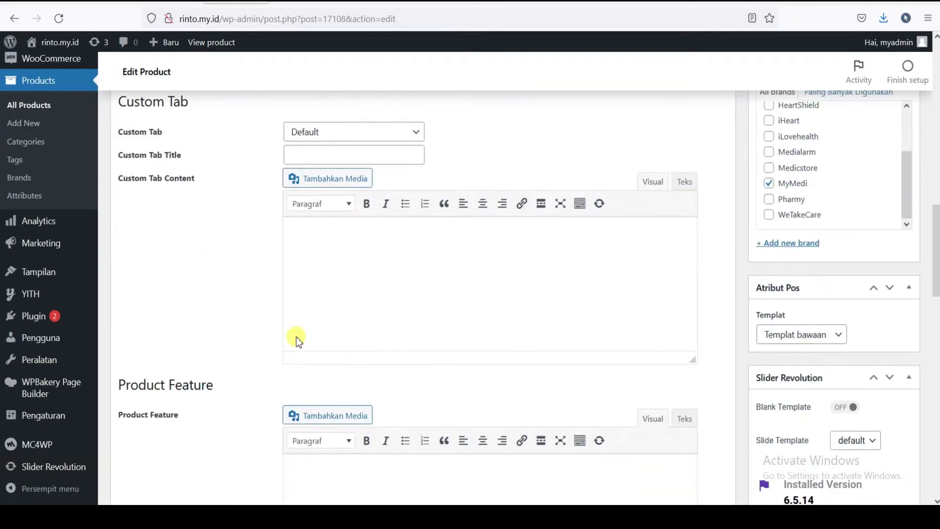
{"action": "left_click", "coordinate": [171, 362]}
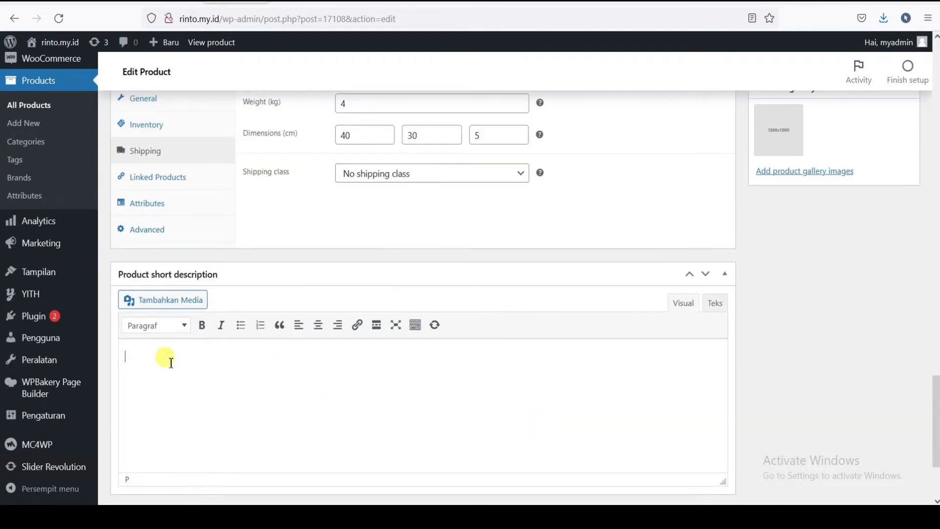
{"action": "key", "text": "ctrl+v"}
{"action": "left_click_drag", "start_coordinate": [306, 389], "coordinate": [108, 355]}
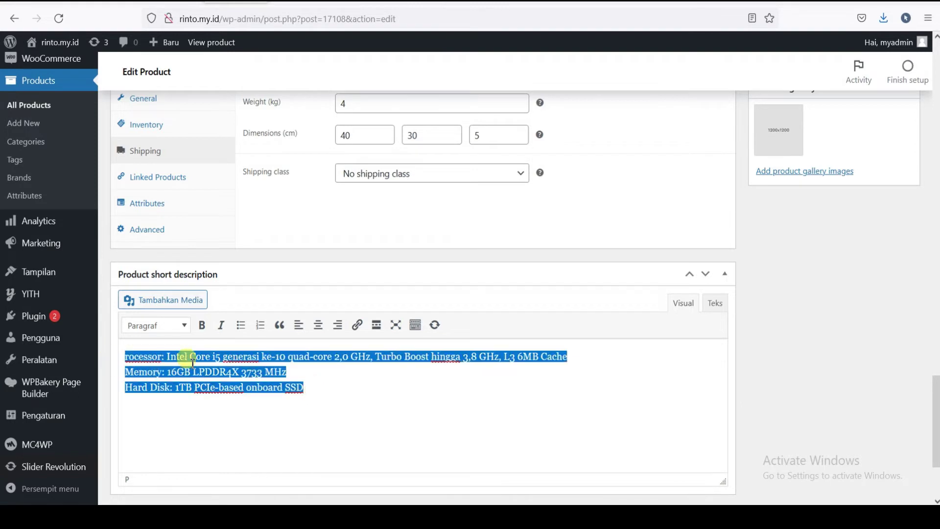
{"action": "left_click", "coordinate": [241, 325]}
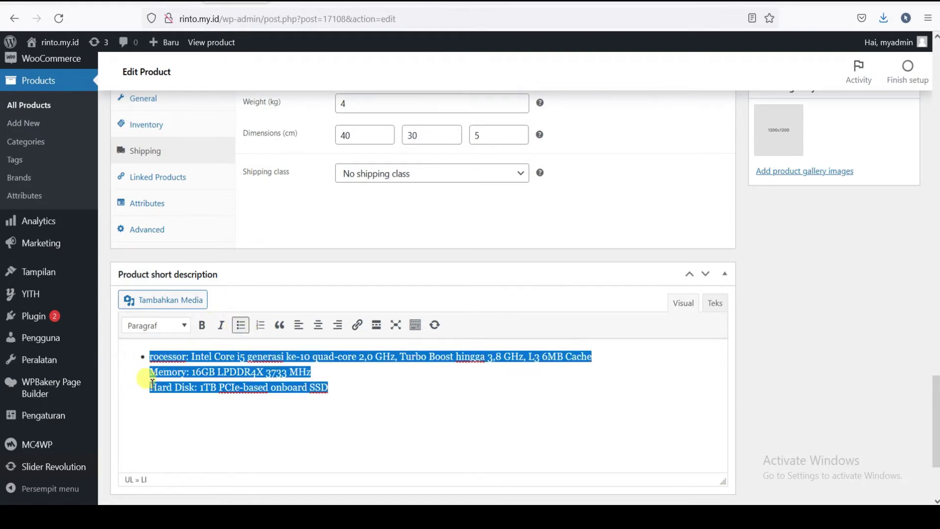
- Split the specs into three bullets and delete the 'Processor:' label from the first
{"action": "left_click", "coordinate": [598, 357]}
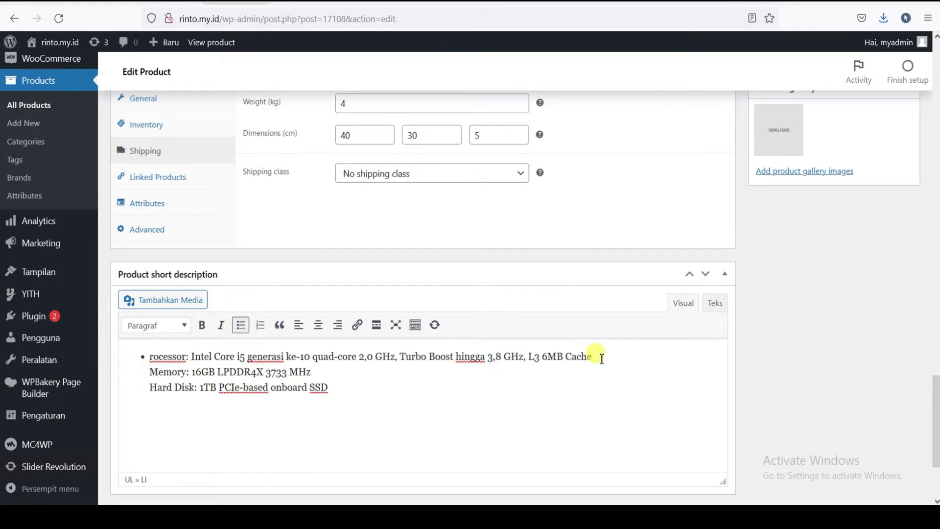
{"action": "key", "text": "Delete"}
{"action": "key", "text": "Return"}
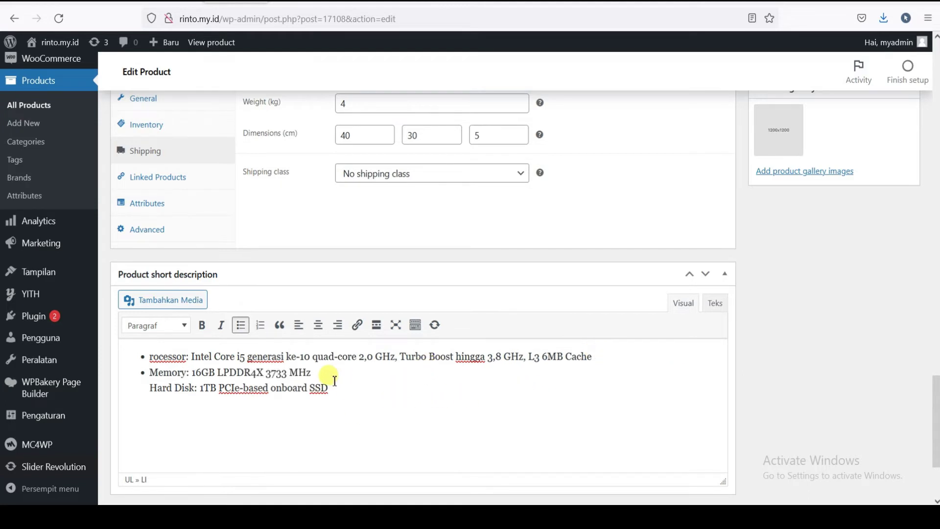
{"action": "key", "text": "Delete"}
{"action": "key", "text": "Return"}
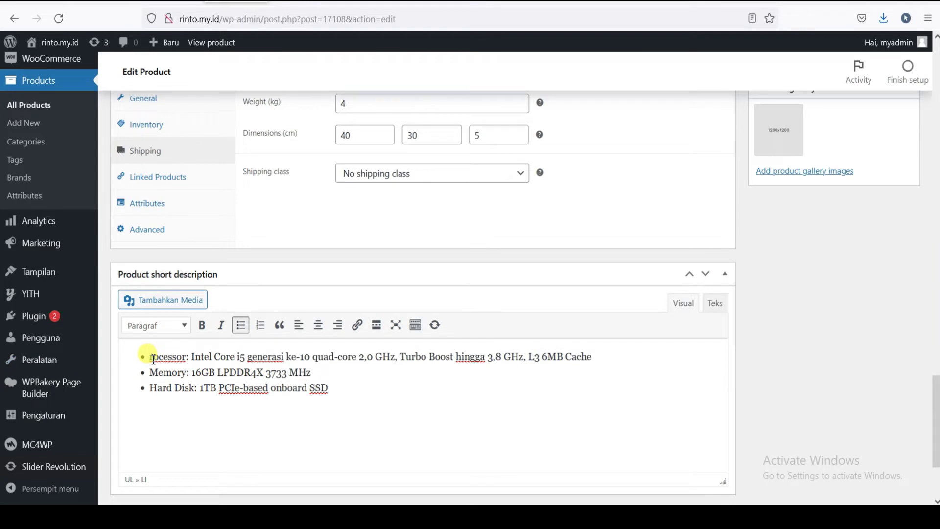
{"action": "type", "text": "P"}
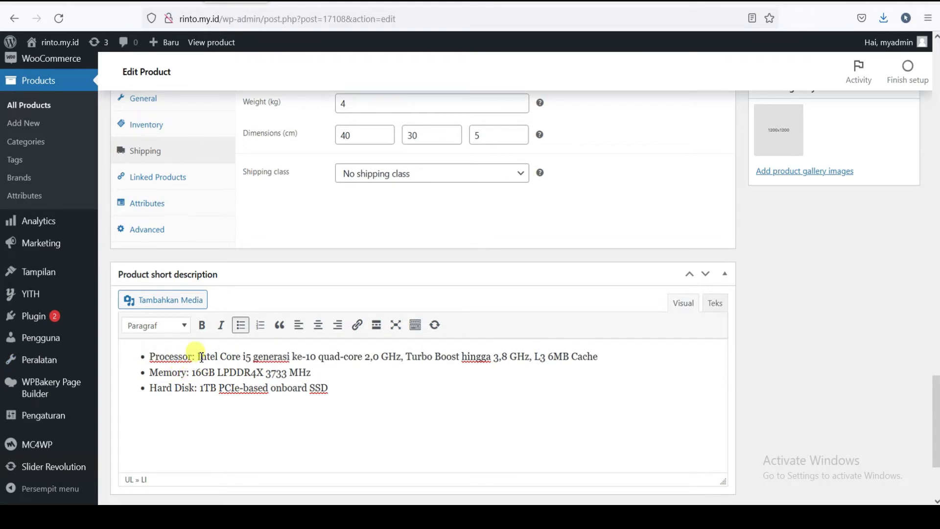
{"action": "left_click_drag", "start_coordinate": [196, 358], "coordinate": [153, 358]}
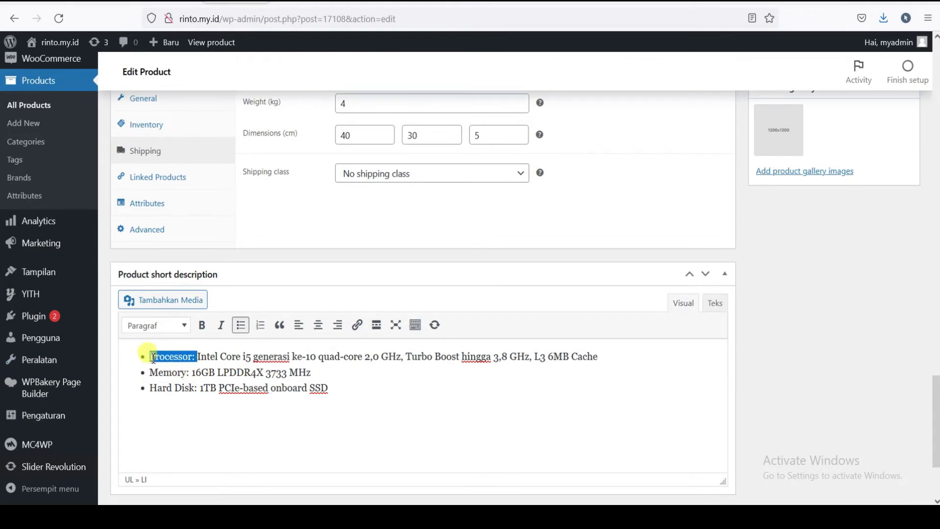
{"action": "key", "text": "BackSpace"}
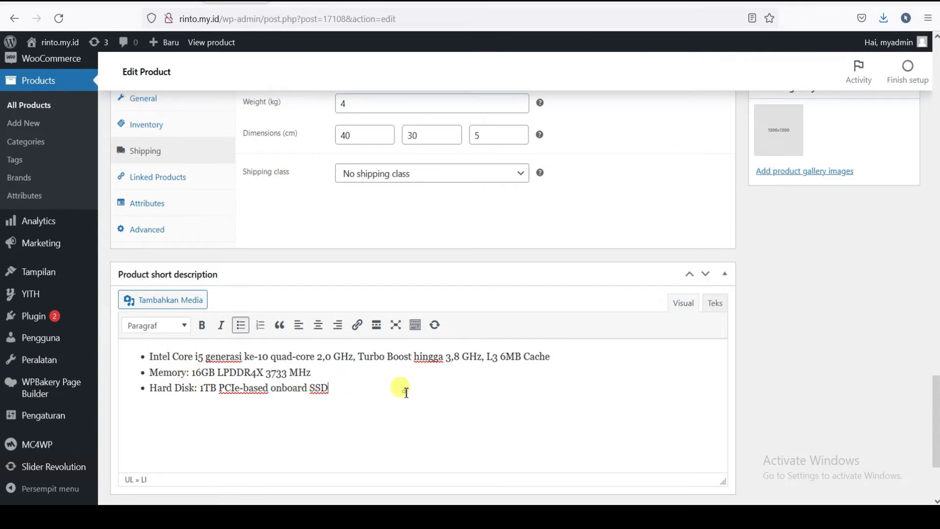
- Remove the placeholder product image and start uploading a new image from the computer
{"action": "scroll", "coordinate": [367, 380], "scroll_direction": "down", "scroll_amount": 3}
{"action": "scroll", "coordinate": [906, 357], "scroll_direction": "up", "scroll_amount": 12}
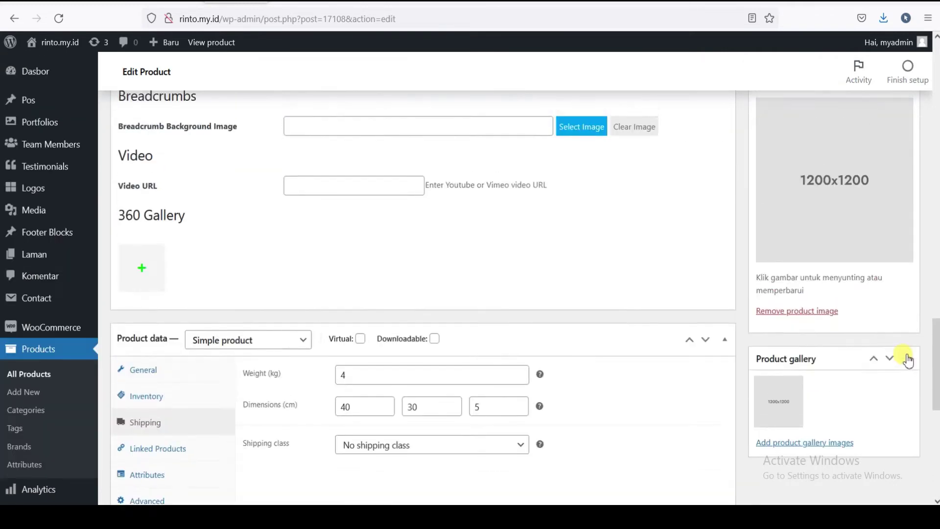
{"action": "scroll", "coordinate": [901, 368], "scroll_direction": "down", "scroll_amount": 3}
{"action": "left_click", "coordinate": [795, 380]}
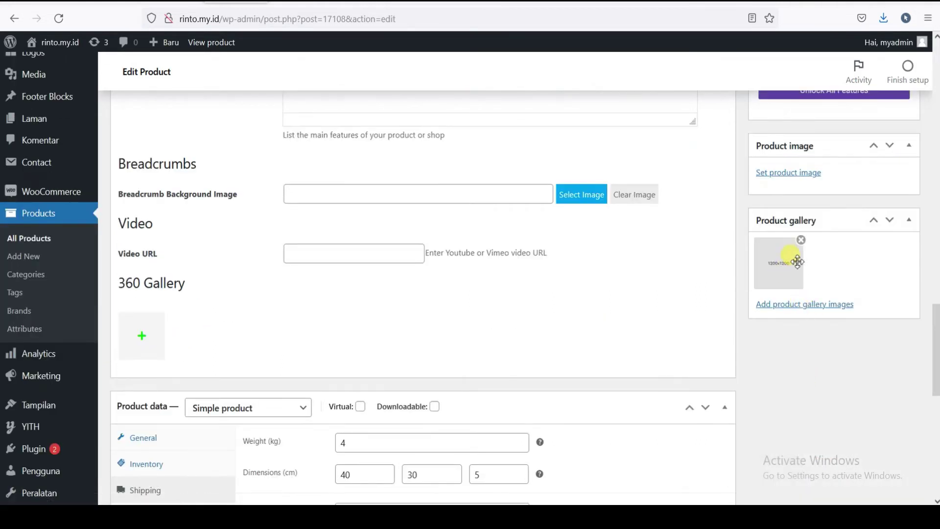
{"action": "left_click", "coordinate": [799, 176]}
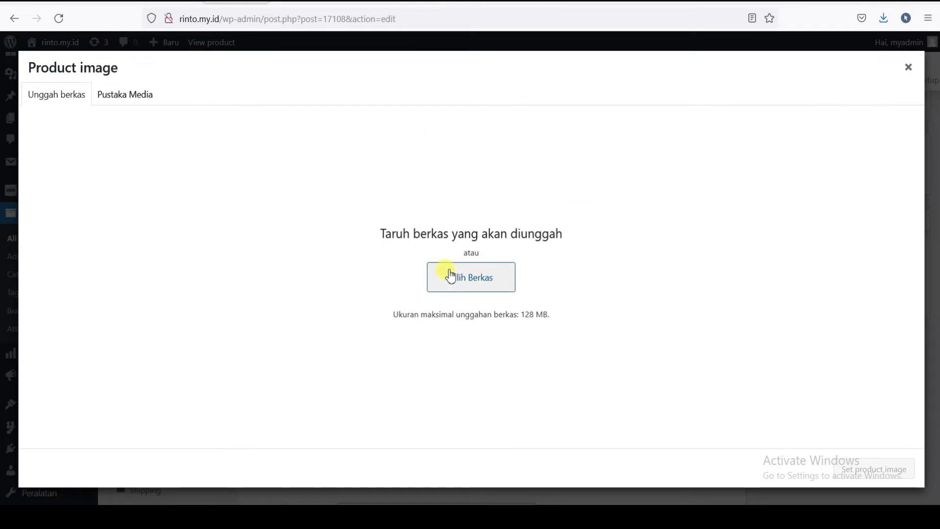
{"action": "left_click", "coordinate": [489, 285]}
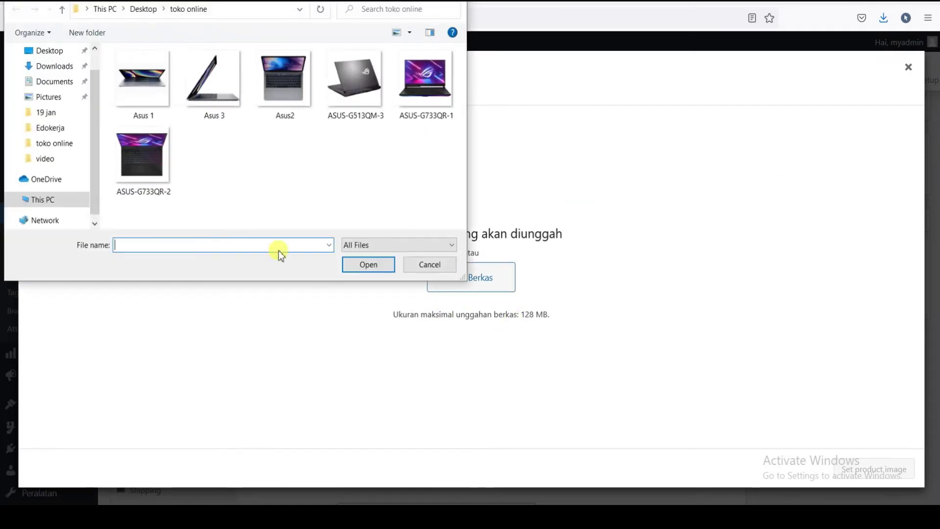
- Rename the Asus 1, Asus 3 and Asus2 photos to Apple, Apple 2 and Apple 3
{"action": "left_click", "coordinate": [141, 90]}
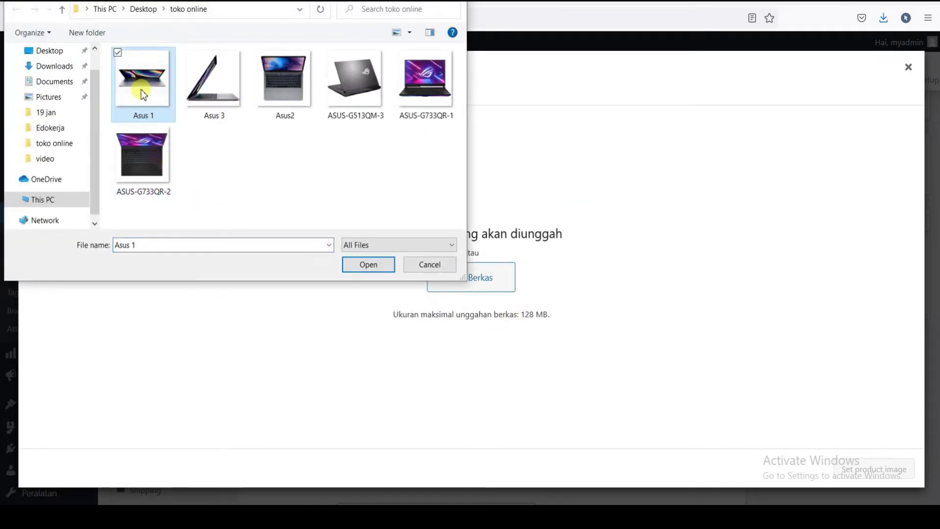
{"action": "right_click", "coordinate": [141, 89]}
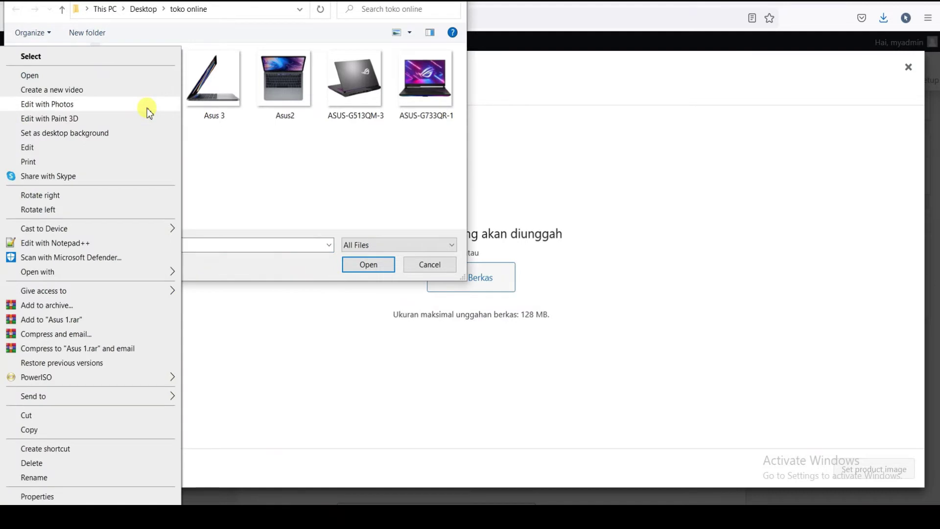
{"action": "left_click", "coordinate": [80, 475]}
{"action": "type", "text": "A"}
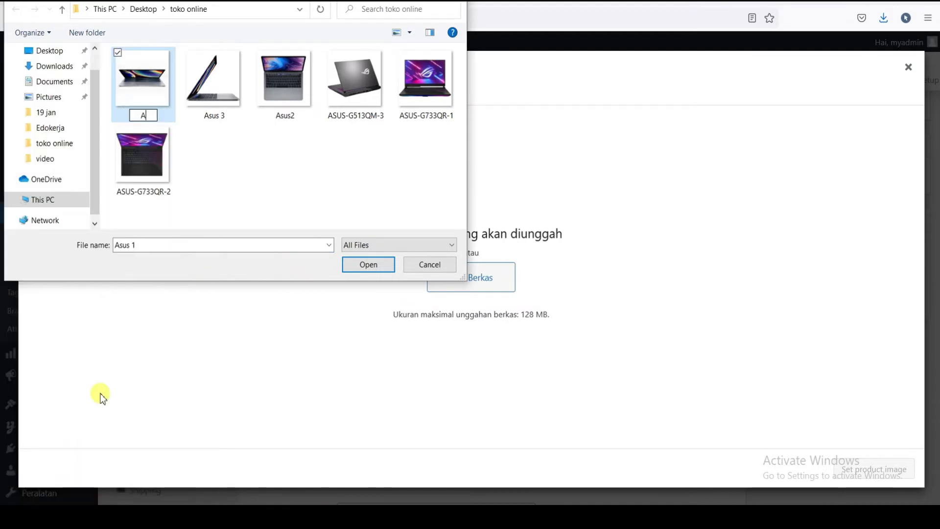
{"action": "type", "text": "pple"}
{"action": "key", "text": "Return"}
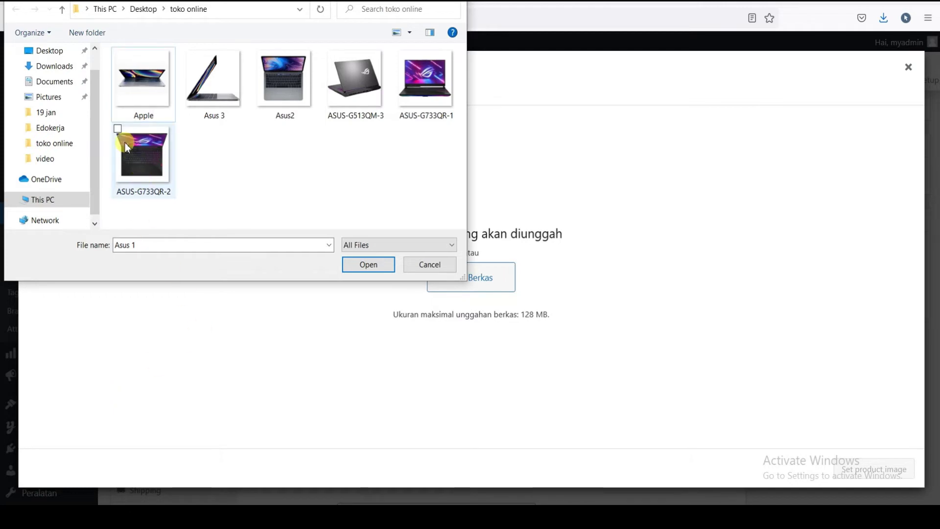
{"action": "left_click", "coordinate": [138, 96]}
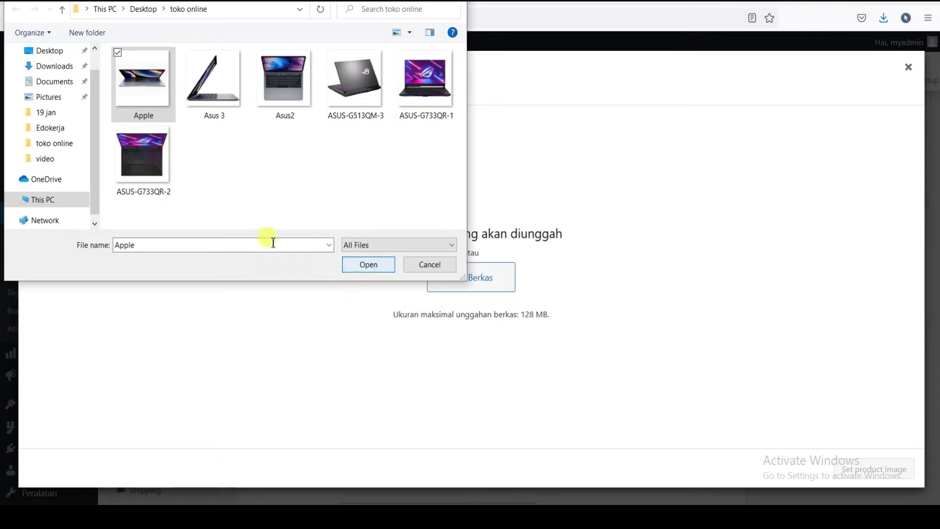
{"action": "right_click", "coordinate": [218, 93]}
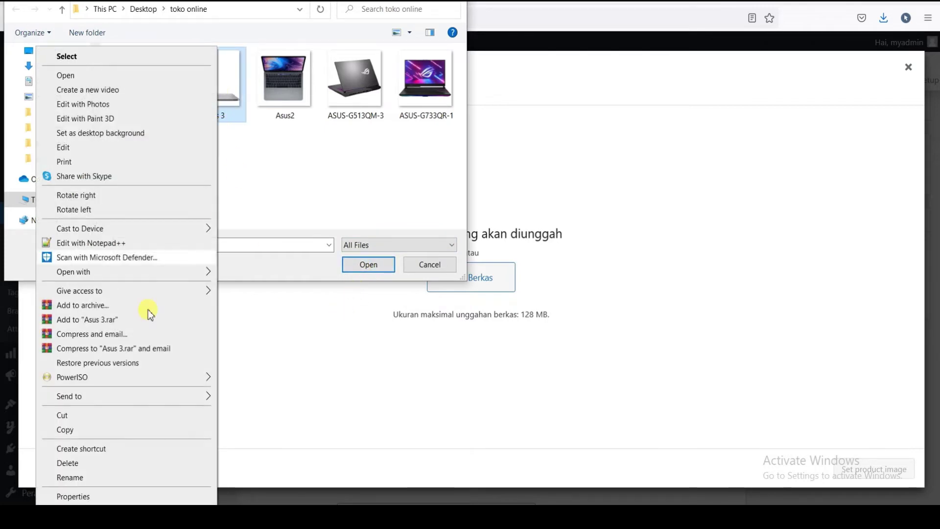
{"action": "left_click", "coordinate": [74, 477]}
{"action": "type", "text": "Ap"}
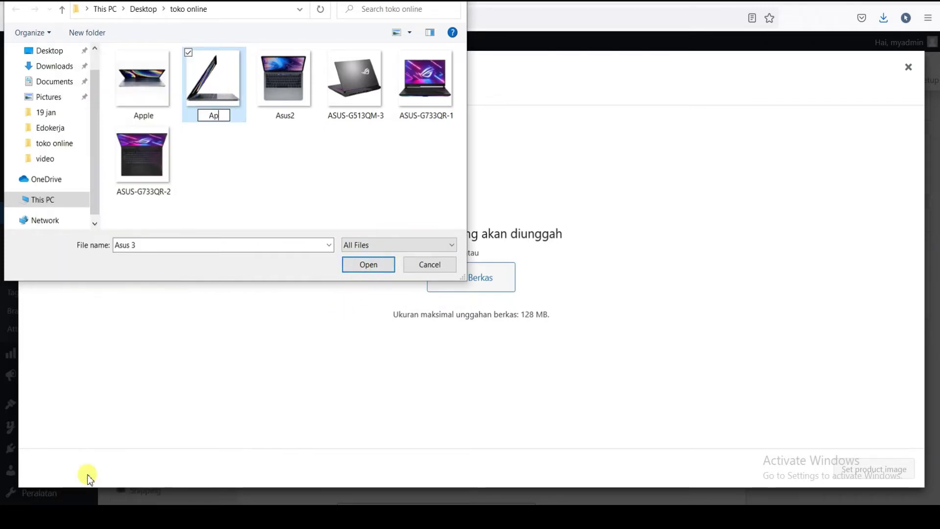
{"action": "type", "text": "ple 2"}
{"action": "key", "text": "Return"}
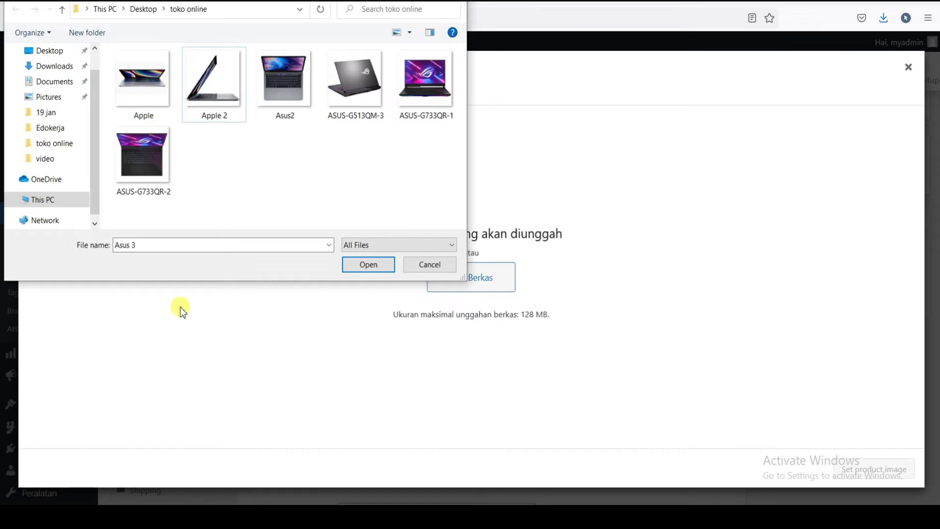
{"action": "right_click", "coordinate": [282, 93]}
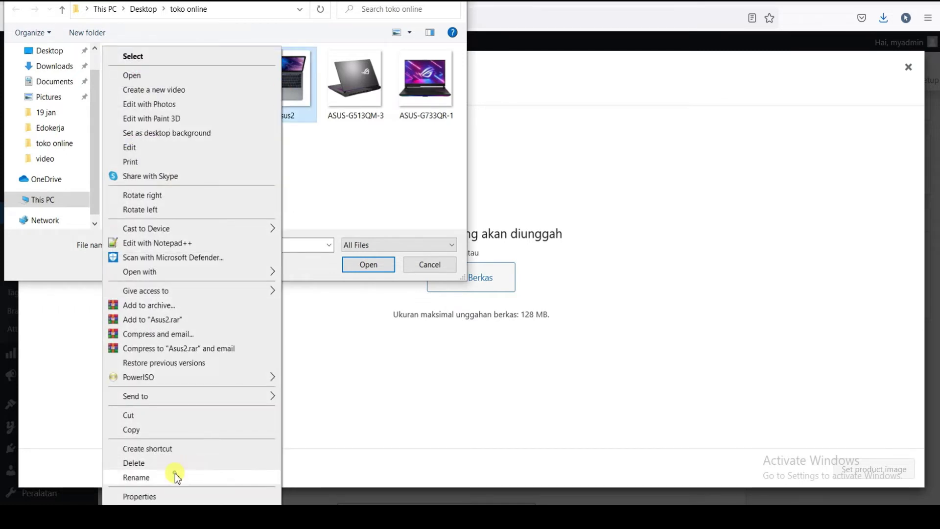
{"action": "left_click", "coordinate": [175, 473]}
{"action": "type", "text": "Apple 3"}
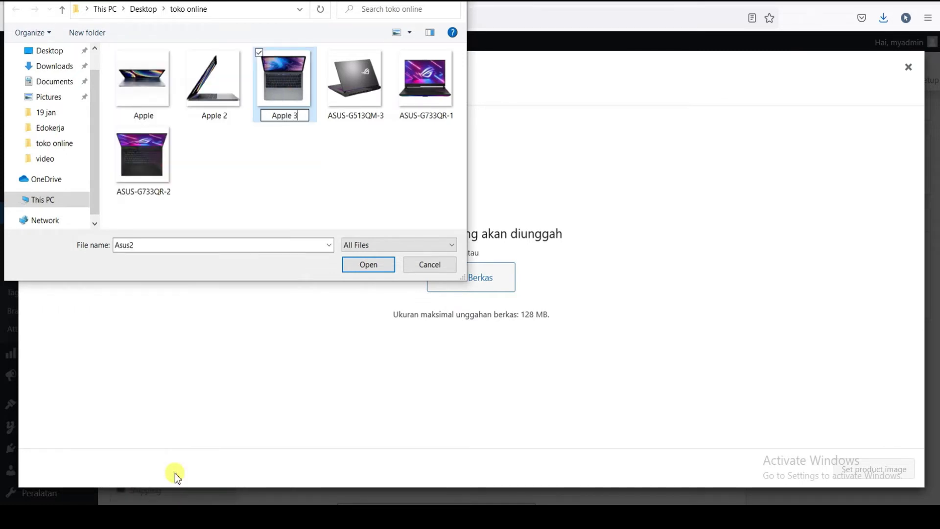
{"action": "key", "text": "Return"}
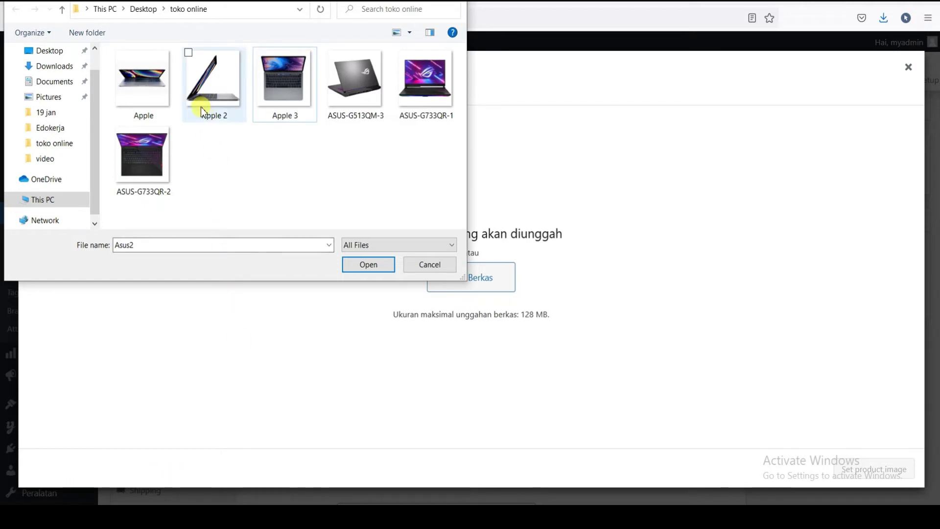
- Upload Apple 2 and set it as the product image
{"action": "left_click", "coordinate": [210, 101]}
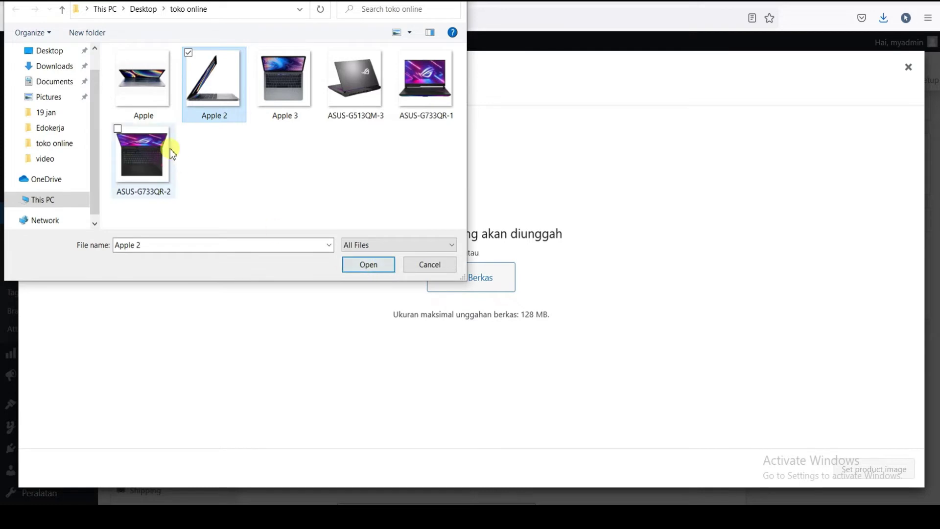
{"action": "left_click", "coordinate": [370, 265]}
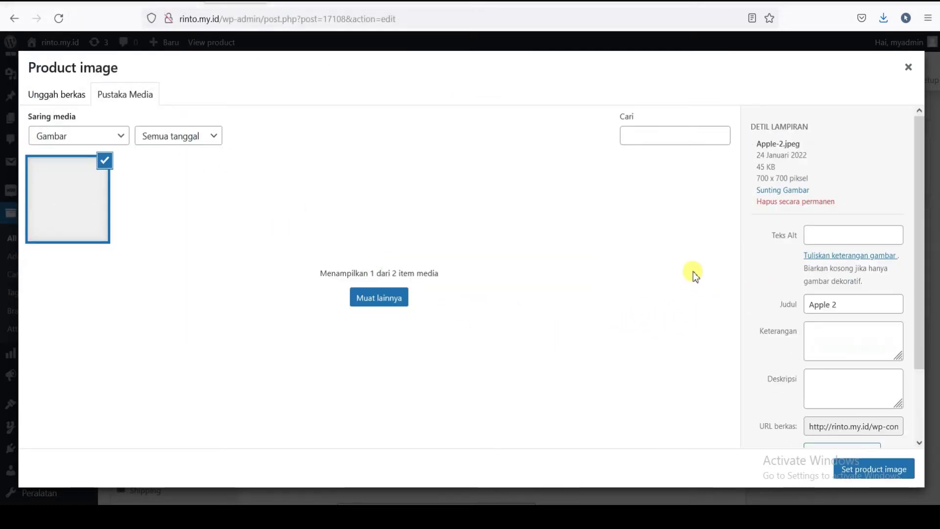
{"action": "left_click", "coordinate": [896, 470]}
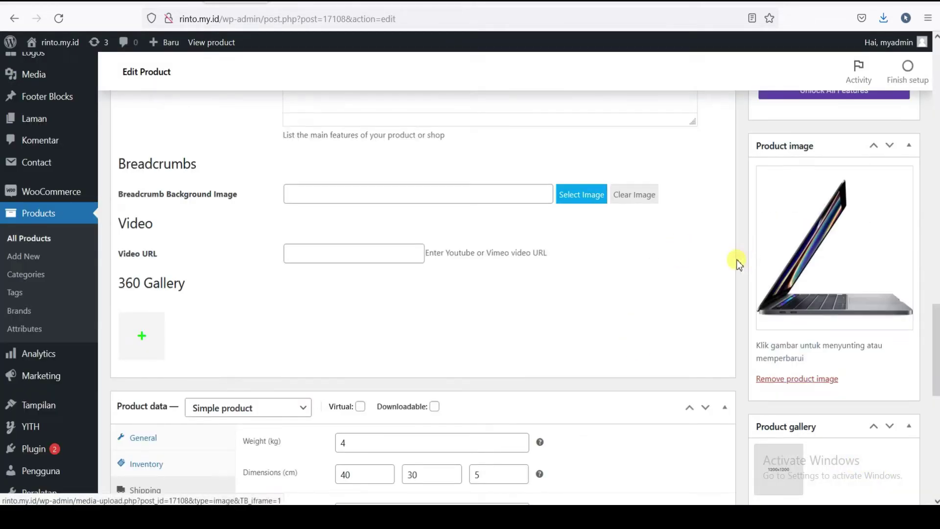
- Upload the Apple and Apple 3 photos and add them to the product gallery
{"action": "left_click_drag", "start_coordinate": [935, 322], "coordinate": [935, 343]}
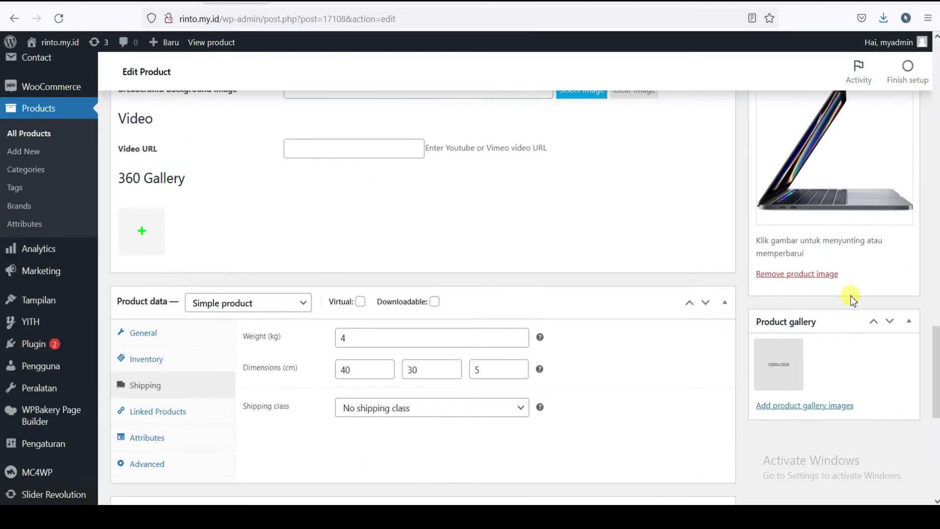
{"action": "left_click", "coordinate": [797, 406]}
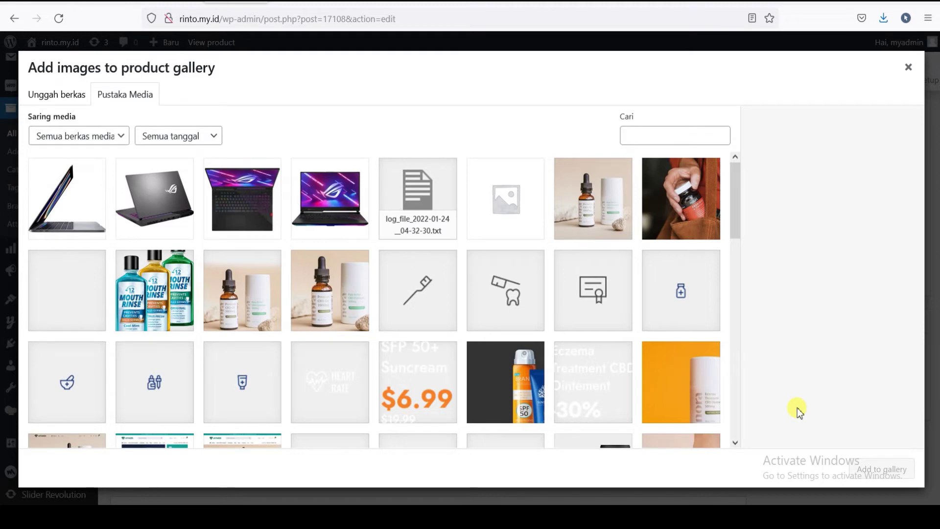
{"action": "left_click", "coordinate": [59, 96]}
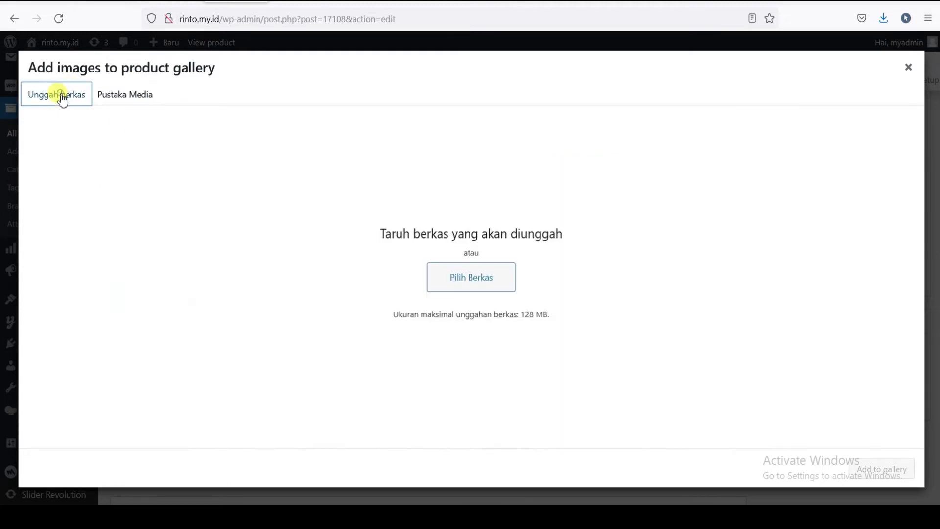
{"action": "left_click", "coordinate": [455, 275]}
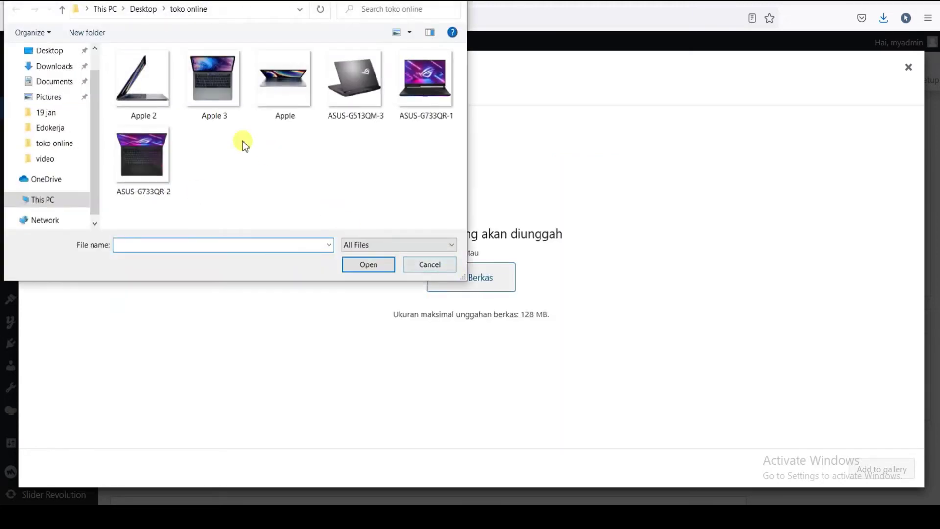
{"action": "left_click", "coordinate": [131, 100]}
{"action": "left_click", "coordinate": [199, 83]}
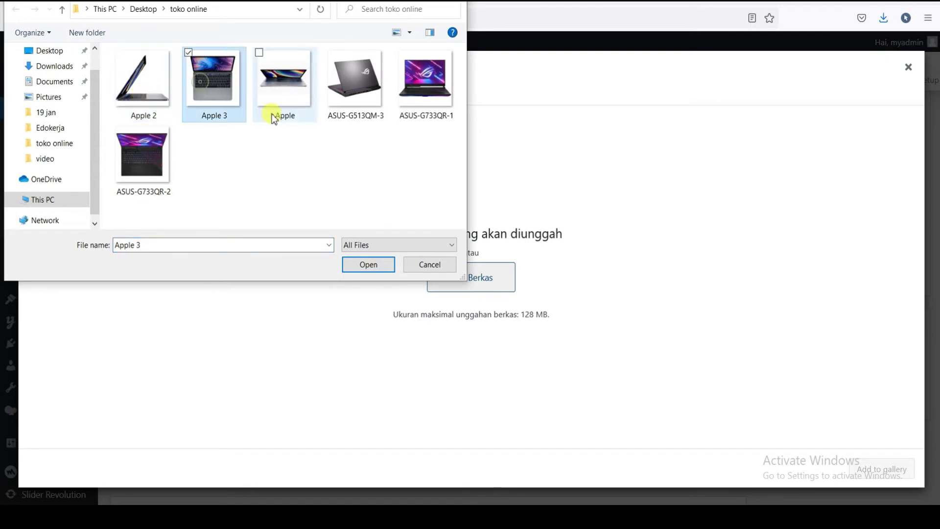
{"action": "left_click", "coordinate": [283, 122], "text": "ctrl"}
{"action": "left_click", "coordinate": [368, 267]}
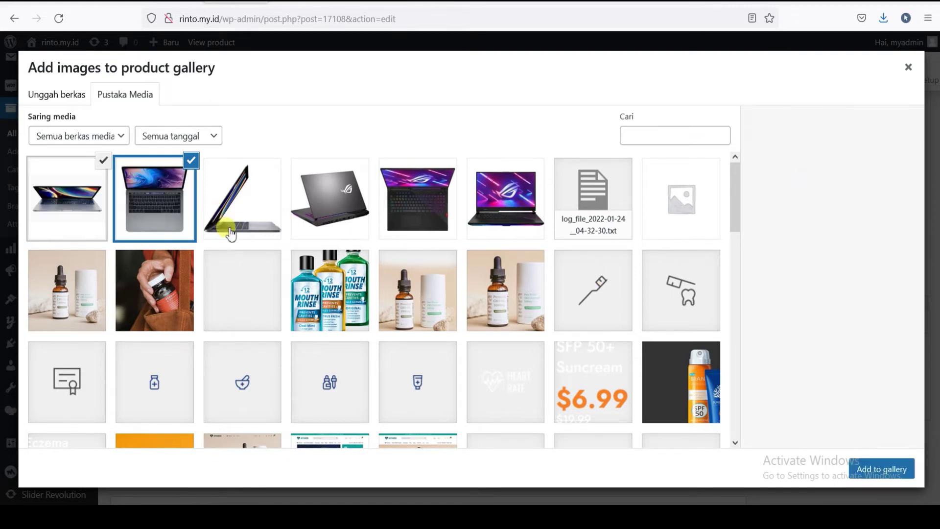
{"action": "left_click", "coordinate": [882, 469]}
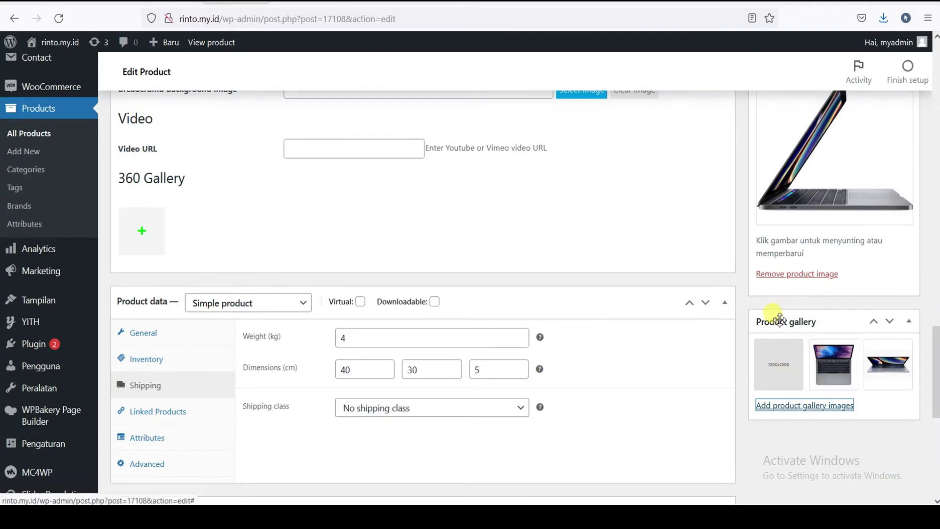
- Add the Apple-3 image, drop the duplicate and remove the grey placeholder from the gallery
{"action": "left_click", "coordinate": [797, 408]}
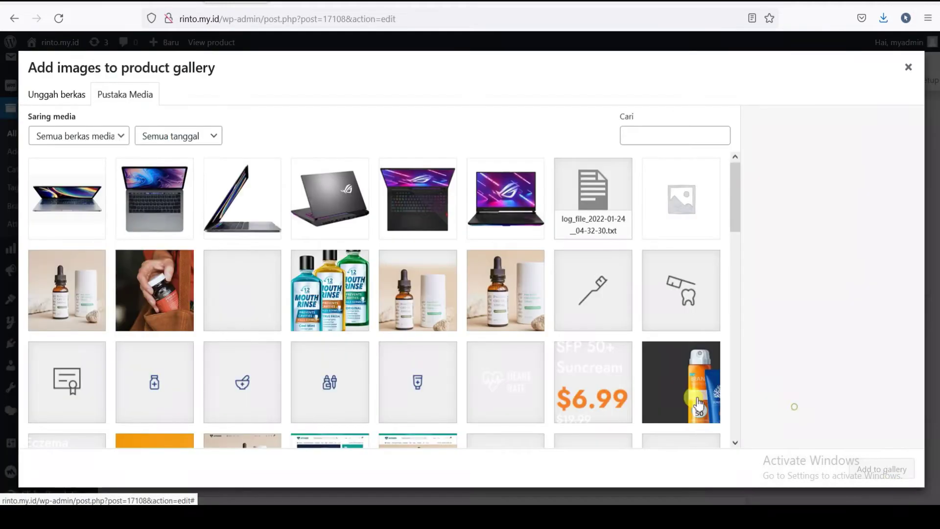
{"action": "left_click", "coordinate": [142, 211]}
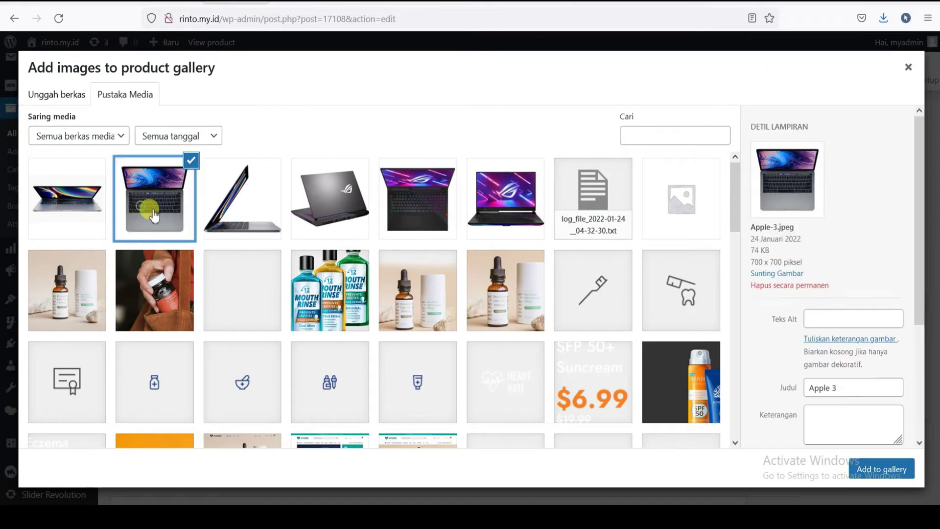
{"action": "left_click", "coordinate": [894, 473]}
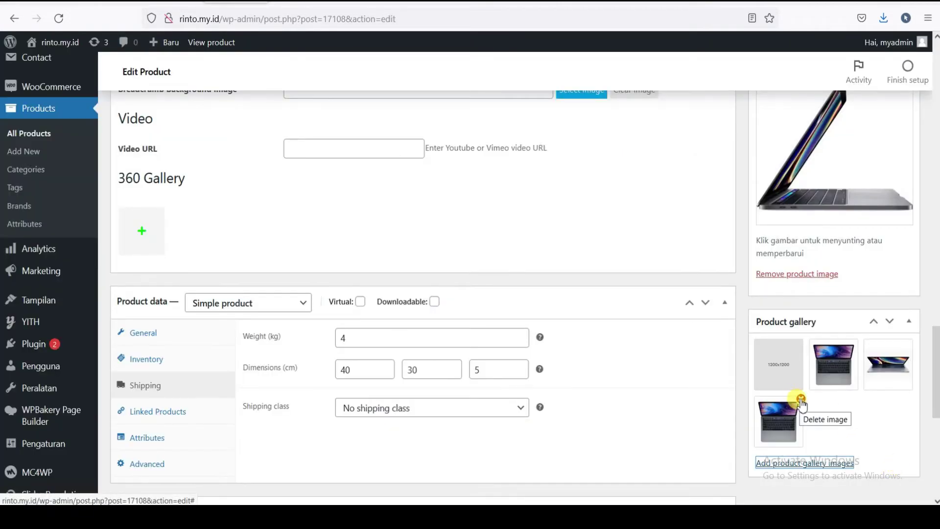
{"action": "left_click", "coordinate": [800, 399]}
{"action": "left_click", "coordinate": [788, 406]}
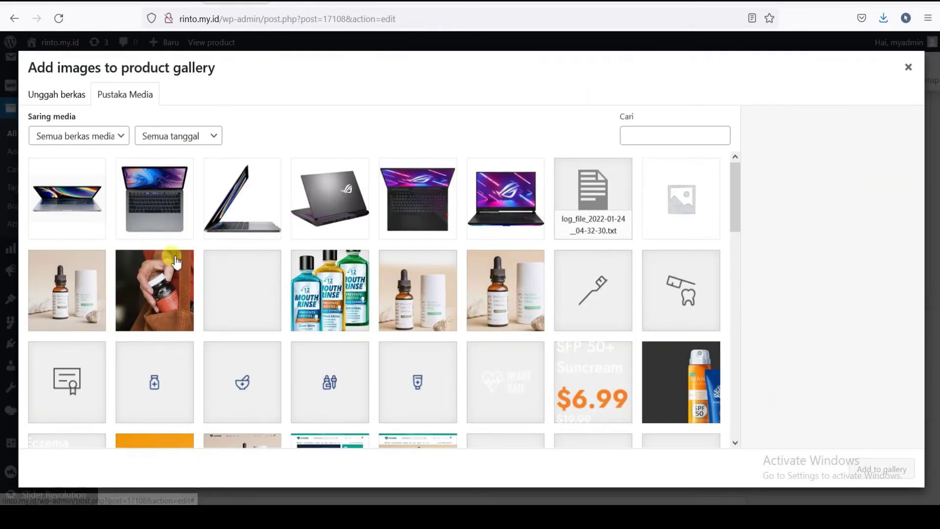
{"action": "left_click", "coordinate": [242, 198]}
{"action": "left_click", "coordinate": [862, 469]}
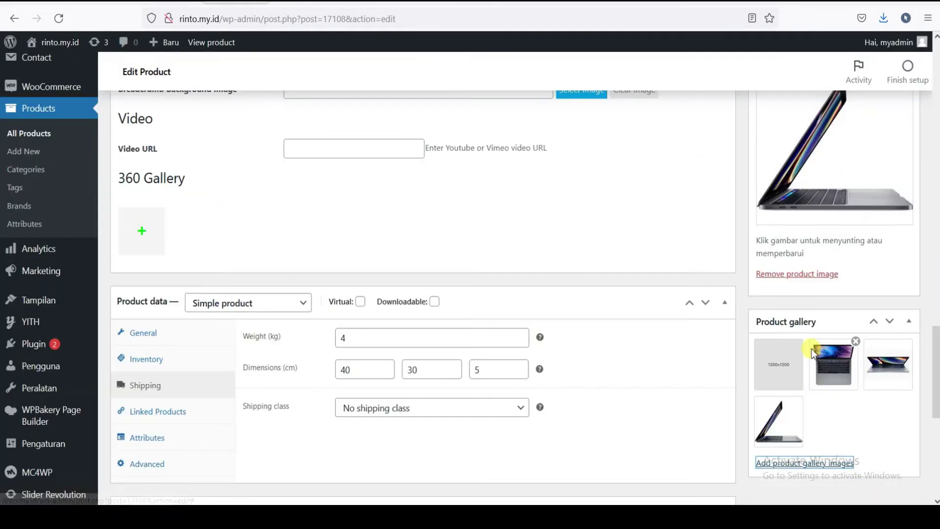
{"action": "left_click", "coordinate": [802, 341]}
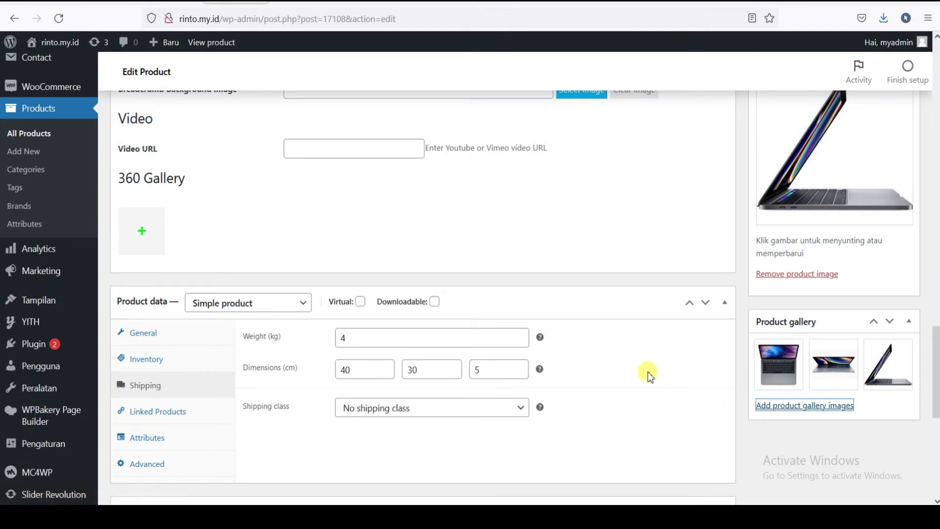
- Add a new product brand named Apple from the MacBook's Product brands box
{"action": "scroll", "coordinate": [630, 401], "scroll_direction": "down", "scroll_amount": 8}
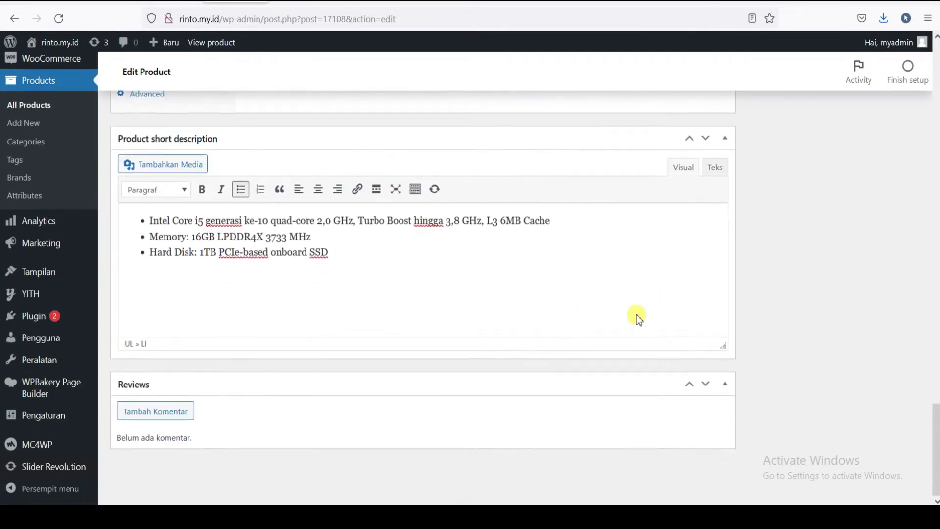
{"action": "scroll", "coordinate": [636, 316], "scroll_direction": "up", "scroll_amount": 10}
{"action": "scroll", "coordinate": [628, 309], "scroll_direction": "up", "scroll_amount": 10}
{"action": "scroll", "coordinate": [628, 308], "scroll_direction": "down", "scroll_amount": 5}
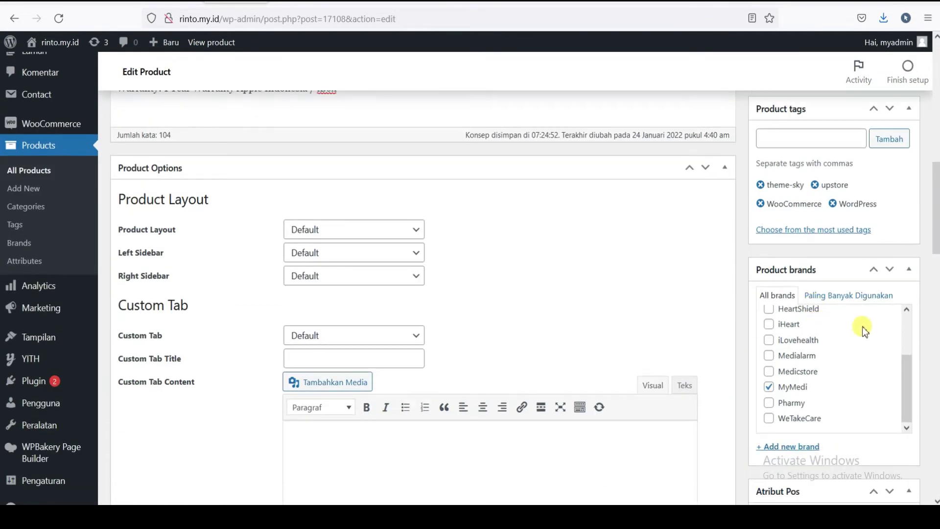
{"action": "left_click_drag", "start_coordinate": [906, 304], "coordinate": [909, 255]}
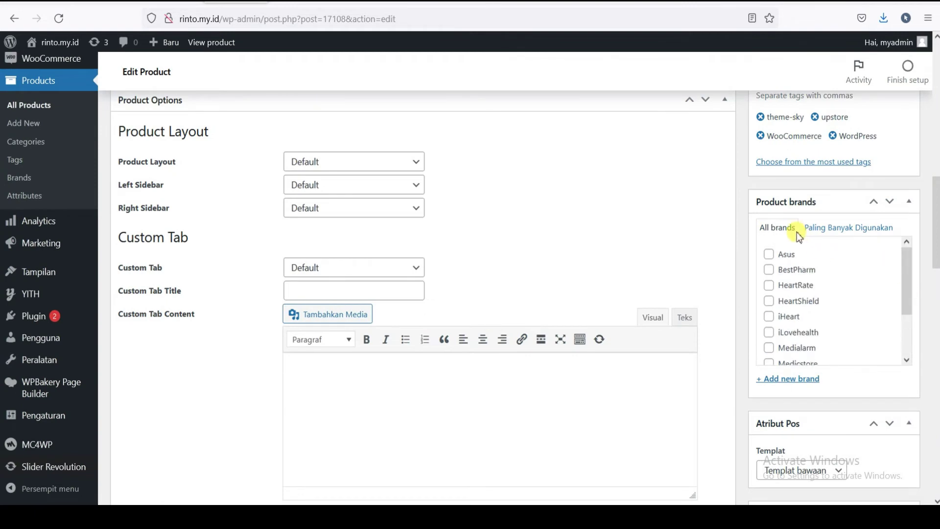
{"action": "scroll", "coordinate": [803, 331], "scroll_direction": "down", "scroll_amount": 5}
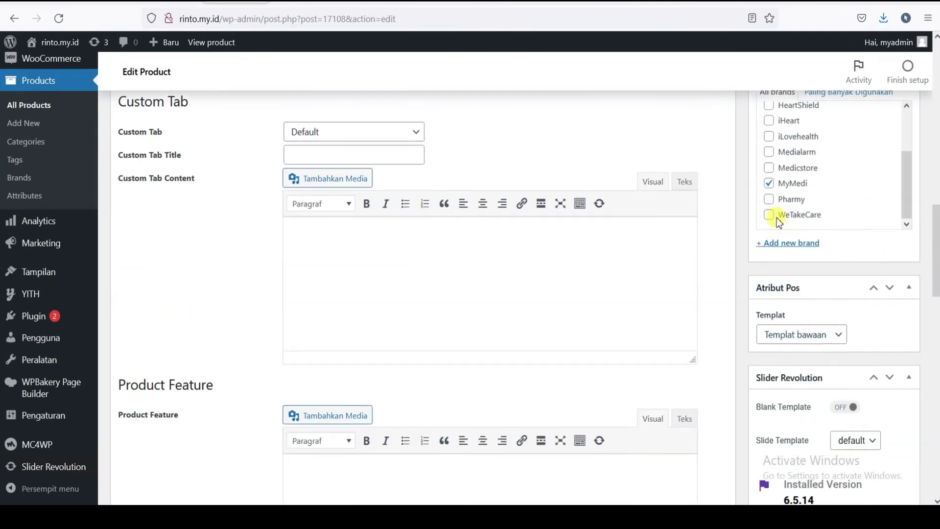
{"action": "left_click", "coordinate": [789, 245]}
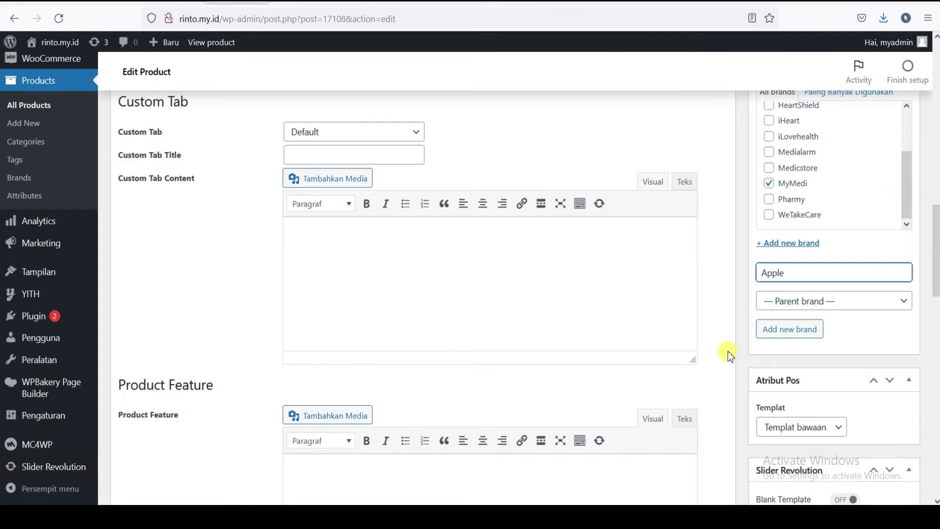
{"action": "left_click", "coordinate": [789, 336]}
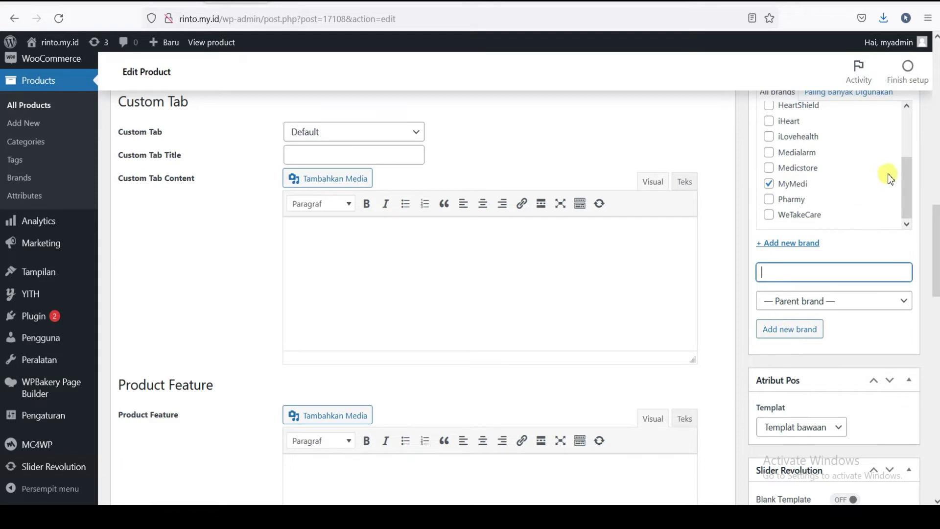
- Untick MyMedi so Apple is the MacBook's only brand
{"action": "left_click_drag", "start_coordinate": [904, 182], "coordinate": [905, 136]}
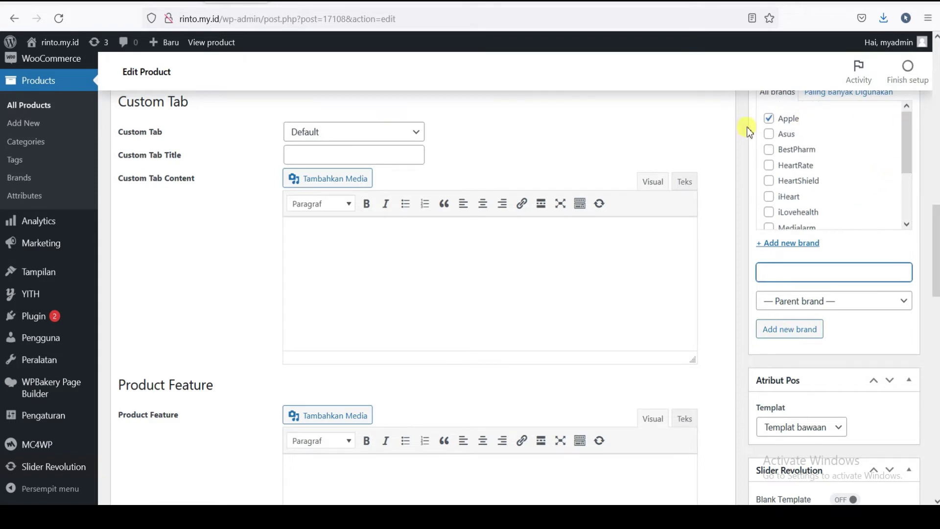
{"action": "scroll", "coordinate": [802, 147], "scroll_direction": "down", "scroll_amount": 2}
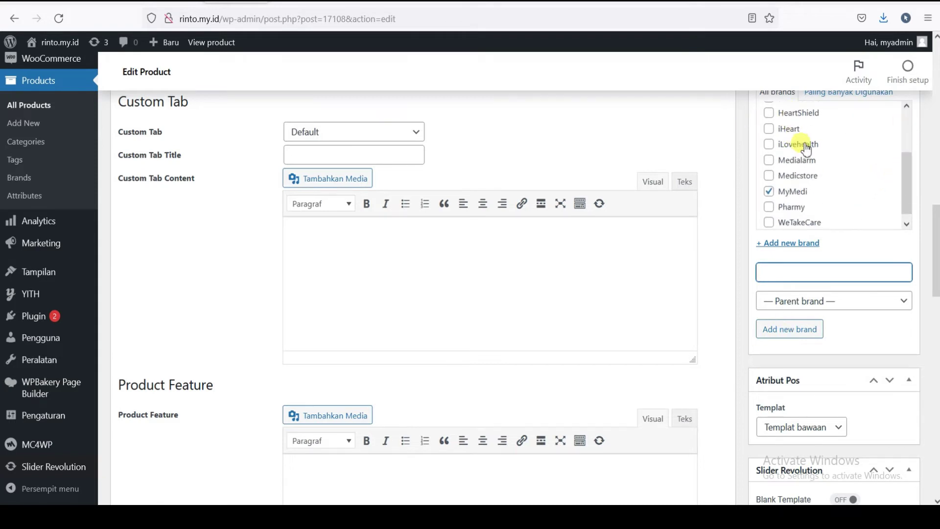
{"action": "left_click", "coordinate": [770, 192]}
{"action": "left_click_drag", "start_coordinate": [905, 190], "coordinate": [902, 137]}
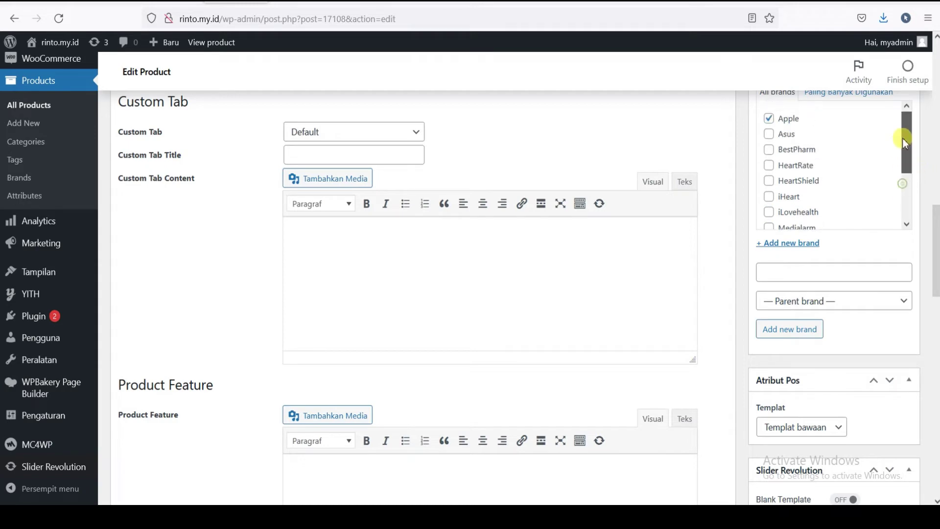
{"action": "scroll", "coordinate": [833, 300], "scroll_direction": "down", "scroll_amount": 4}
{"action": "scroll", "coordinate": [854, 308], "scroll_direction": "up", "scroll_amount": 10}
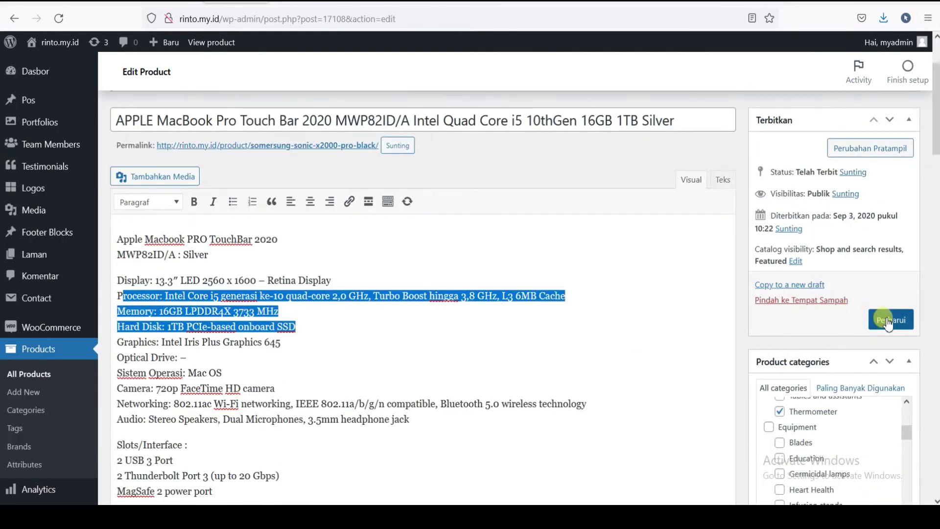
- Update the MacBook product with Perbarui and open the storefront site in a new browser tab
{"action": "left_click", "coordinate": [884, 319]}
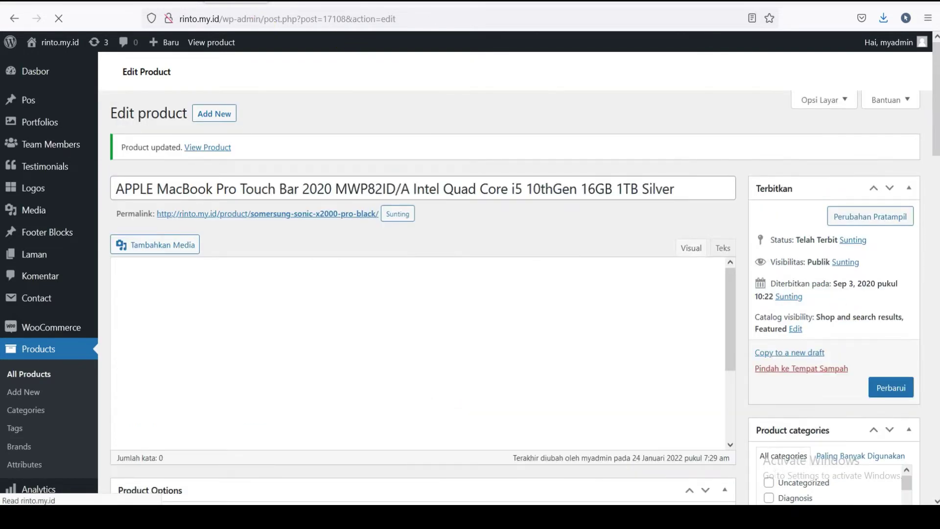
{"action": "mouse_move", "coordinate": [58, 47]}
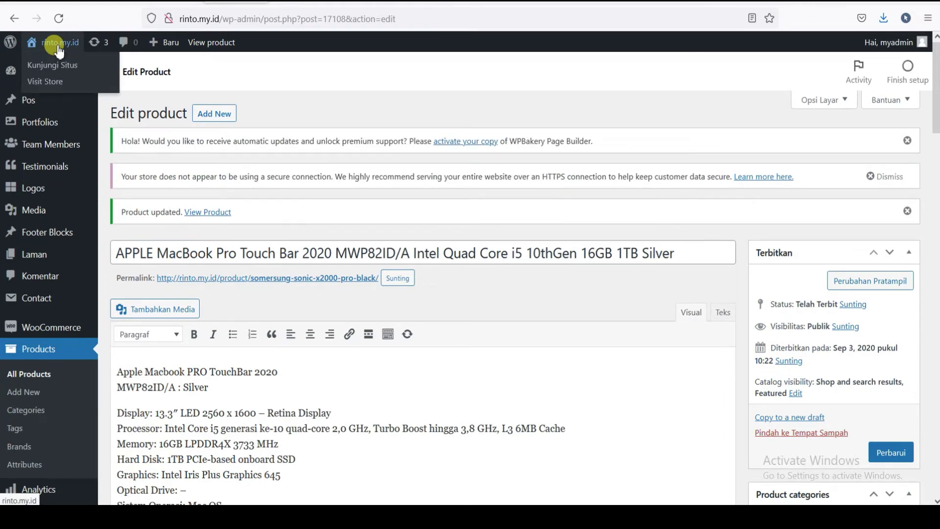
{"action": "right_click", "coordinate": [54, 66]}
{"action": "left_click", "coordinate": [68, 75]}
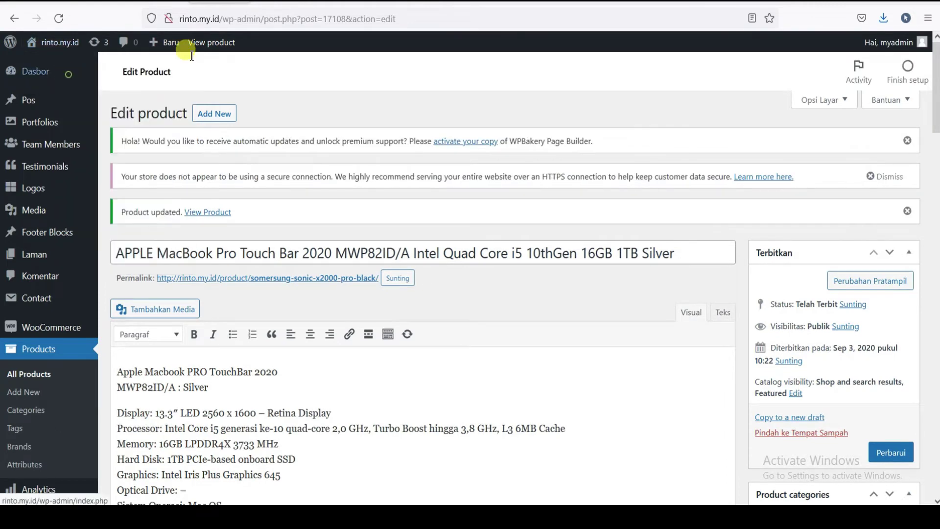
- Go to the storefront homepage and scroll to Latest products, showing the MacBook Pro at $2,340.00
{"action": "left_click", "coordinate": [187, 49]}
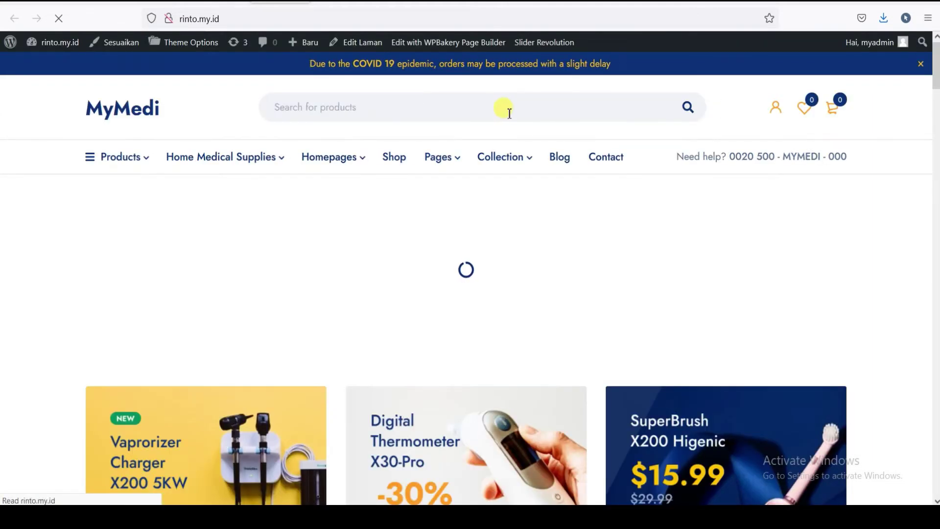
{"action": "scroll", "coordinate": [512, 115], "scroll_direction": "down", "scroll_amount": 5}
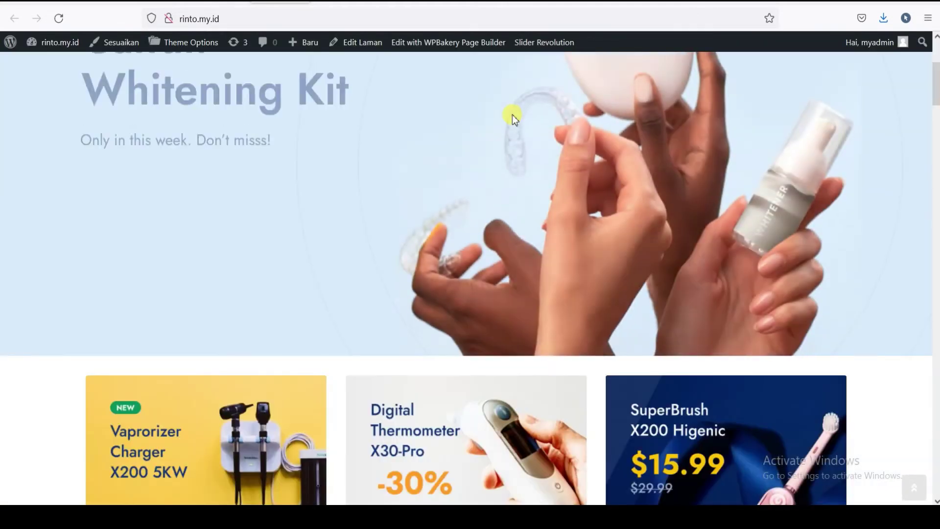
{"action": "scroll", "coordinate": [512, 115], "scroll_direction": "down", "scroll_amount": 10}
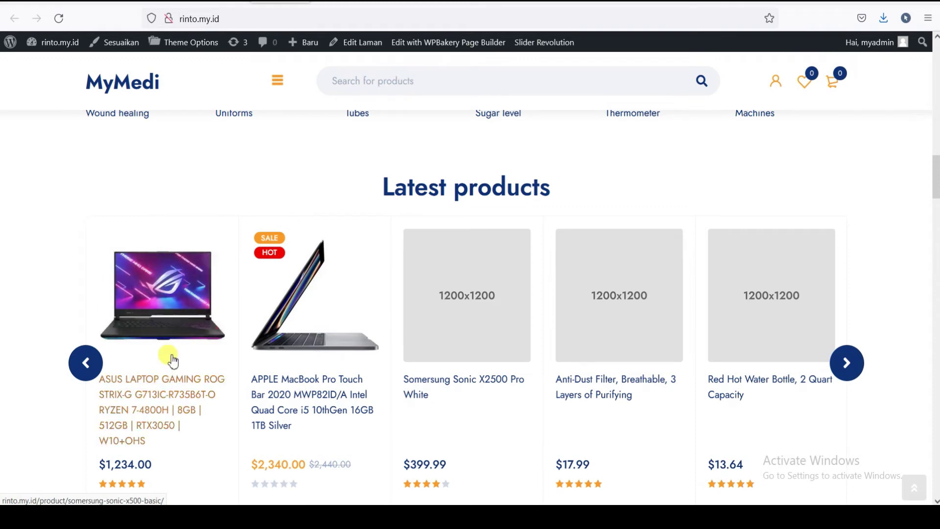
{"action": "scroll", "coordinate": [230, 293], "scroll_direction": "down", "scroll_amount": 3}
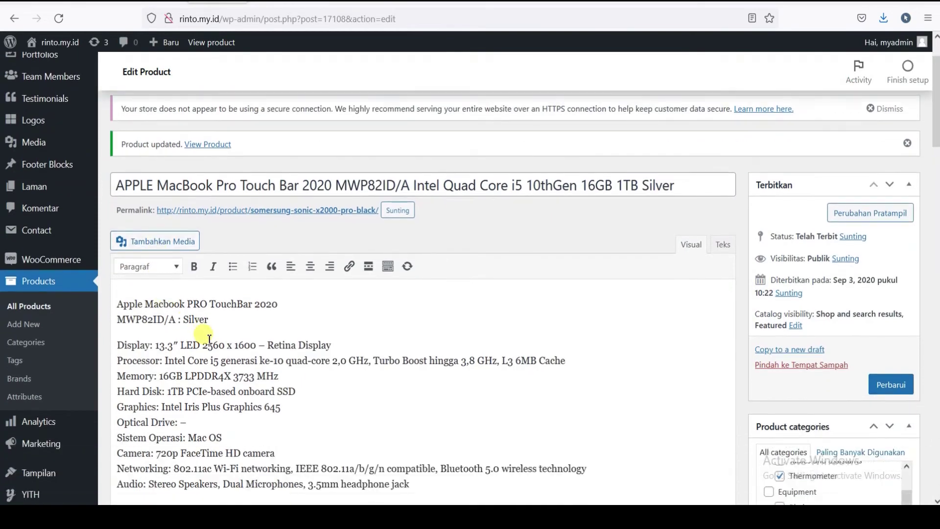
- Check the MacBook's 2440 regular and 2340 sale prices against the storefront's $2,340 listing
{"action": "scroll", "coordinate": [209, 338], "scroll_direction": "down", "scroll_amount": 20}
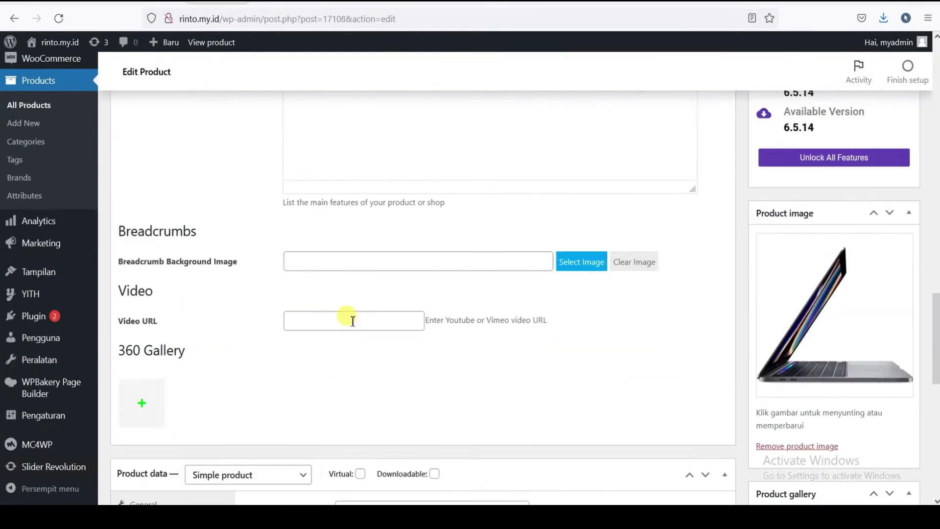
{"action": "scroll", "coordinate": [352, 321], "scroll_direction": "down", "scroll_amount": 5}
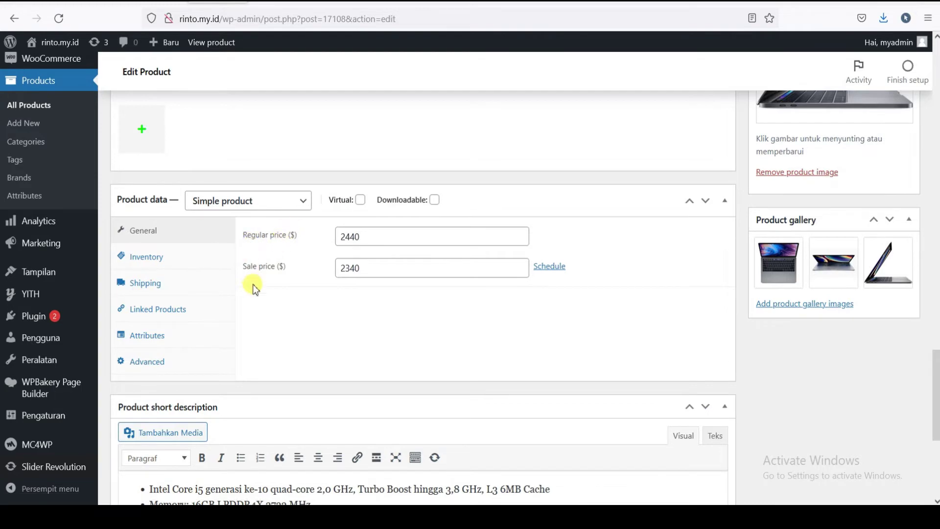
{"action": "left_click", "coordinate": [276, 4]}
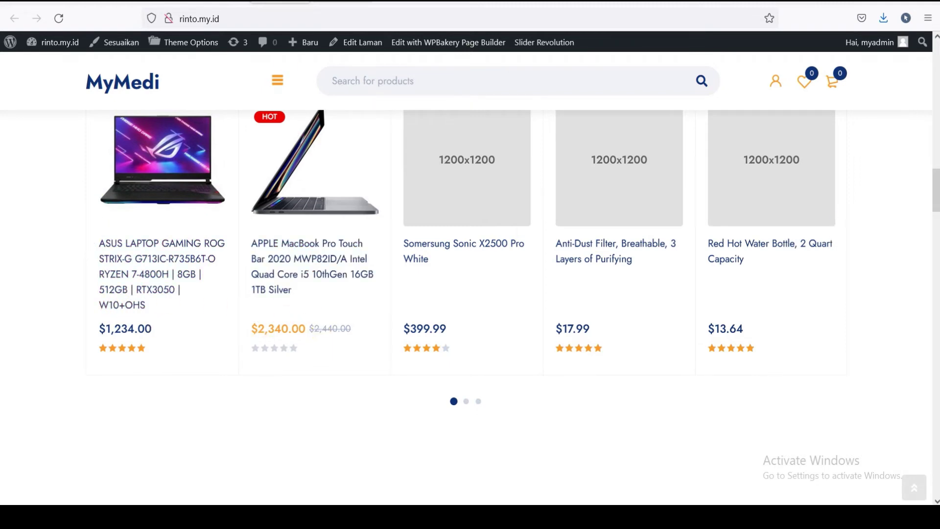
{"action": "key", "text": "ctrl+Tab"}
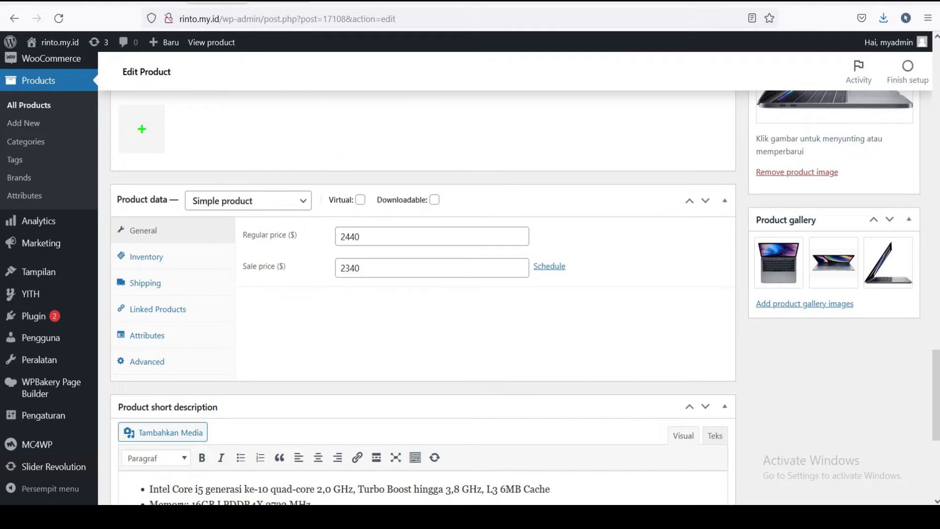
{"action": "key", "text": "ctrl+Tab"}
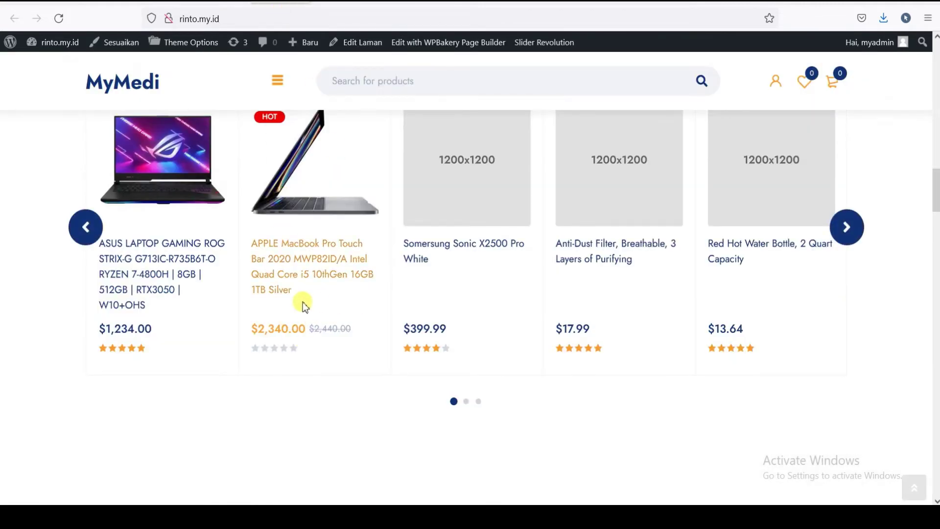
- Open the MacBook Pro product page from Latest products, review it, and return to the homepage
{"action": "scroll", "coordinate": [288, 270], "scroll_direction": "up", "scroll_amount": 3}
{"action": "scroll", "coordinate": [288, 270], "scroll_direction": "down", "scroll_amount": 2}
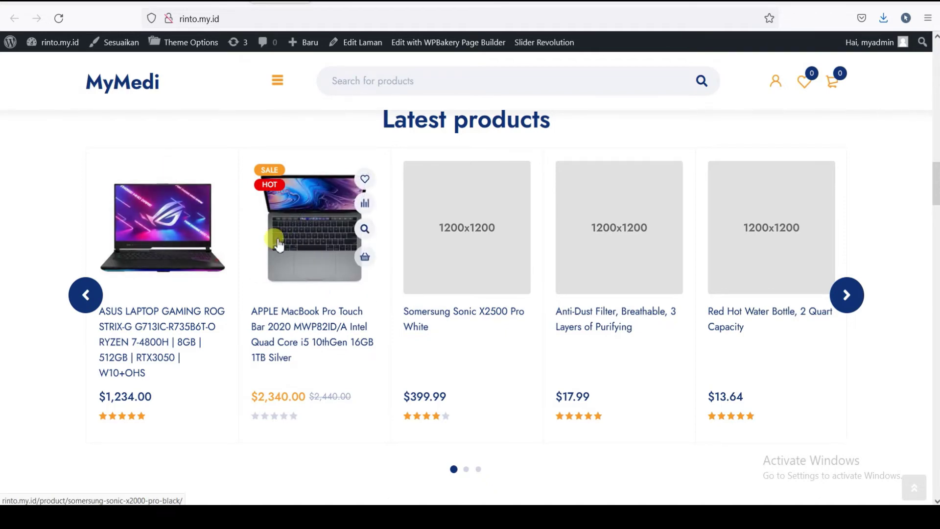
{"action": "left_click", "coordinate": [295, 227]}
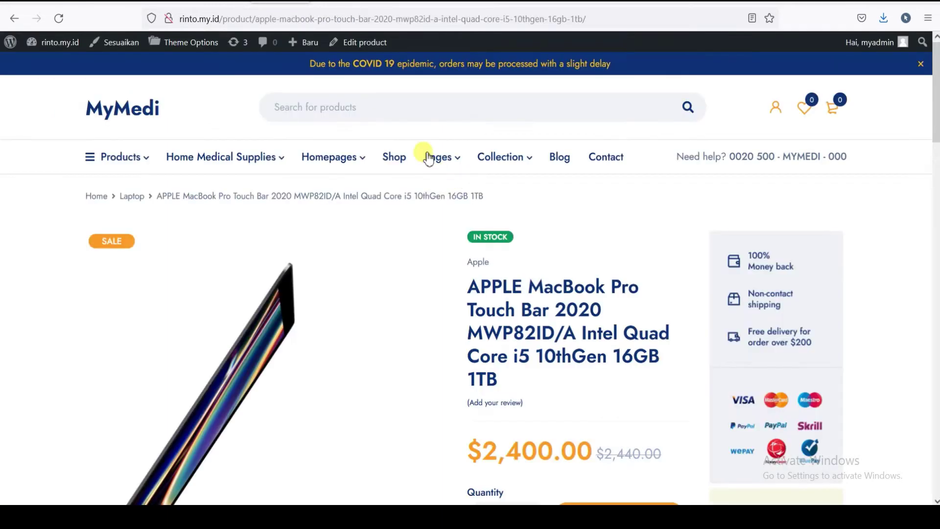
{"action": "scroll", "coordinate": [360, 143], "scroll_direction": "down", "scroll_amount": 7}
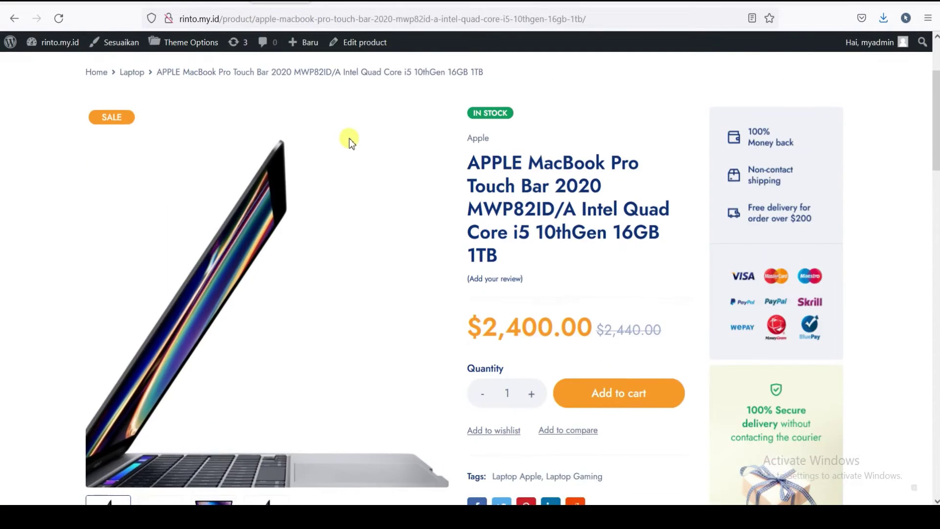
{"action": "scroll", "coordinate": [361, 143], "scroll_direction": "down", "scroll_amount": 12}
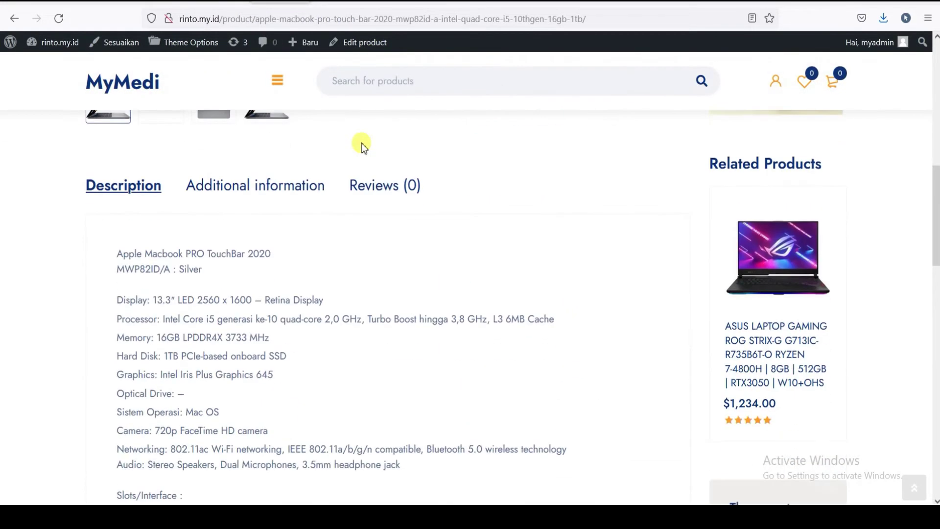
{"action": "scroll", "coordinate": [416, 162], "scroll_direction": "up", "scroll_amount": 12}
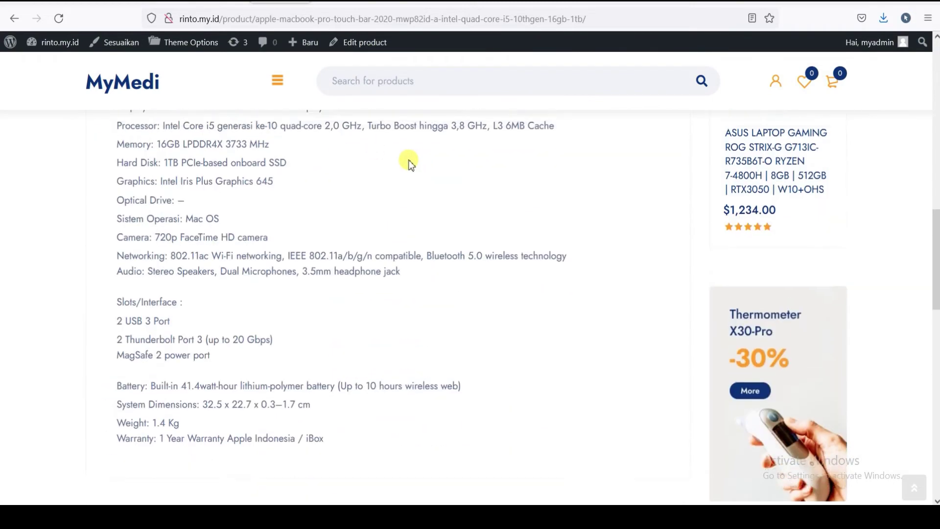
{"action": "scroll", "coordinate": [410, 161], "scroll_direction": "down", "scroll_amount": 8}
{"action": "scroll", "coordinate": [411, 160], "scroll_direction": "down", "scroll_amount": 4}
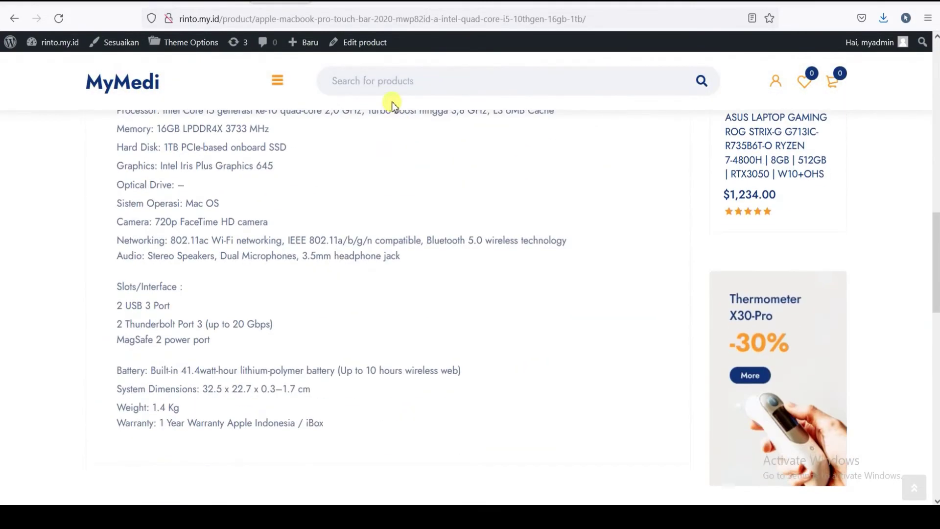
{"action": "scroll", "coordinate": [411, 160], "scroll_direction": "up", "scroll_amount": 3}
{"action": "left_click", "coordinate": [14, 18]}
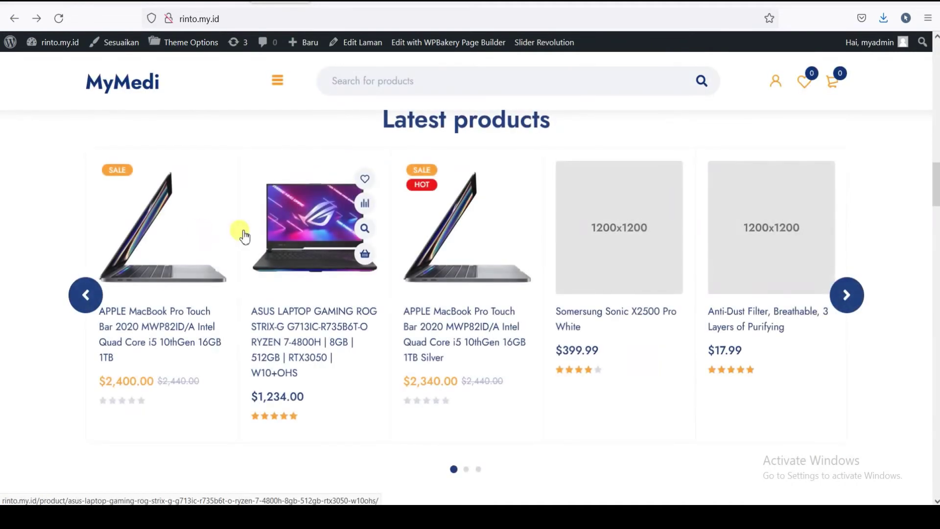
- Open the ASUS ROG Strix-G laptop's product page, priced at $1,234.00
{"action": "left_click", "coordinate": [311, 235]}
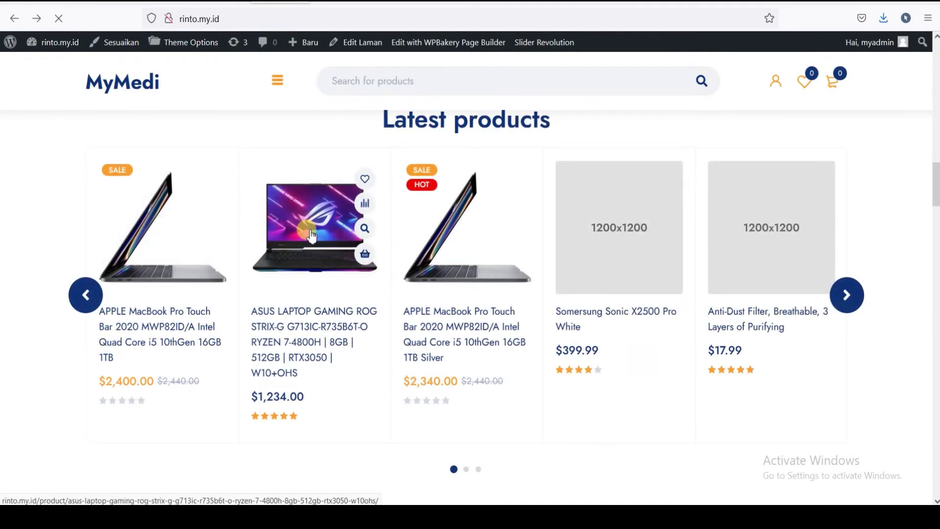
{"action": "scroll", "coordinate": [343, 235], "scroll_direction": "down", "scroll_amount": 3}
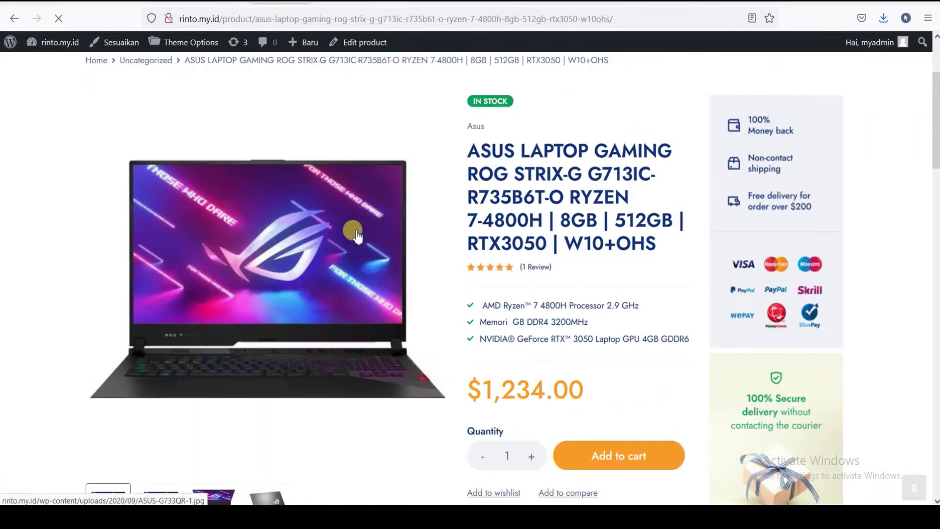
{"action": "scroll", "coordinate": [372, 233], "scroll_direction": "down", "scroll_amount": 2}
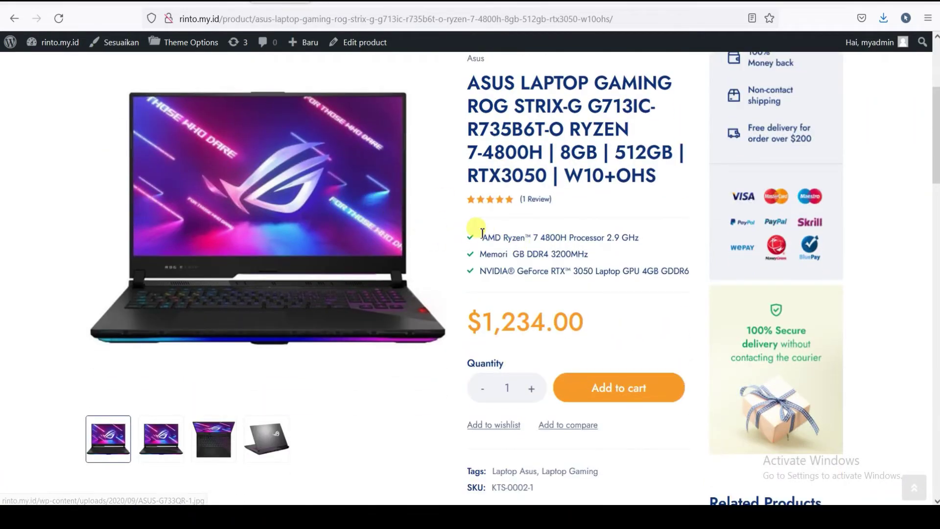
{"action": "scroll", "coordinate": [551, 255], "scroll_direction": "up", "scroll_amount": 1}
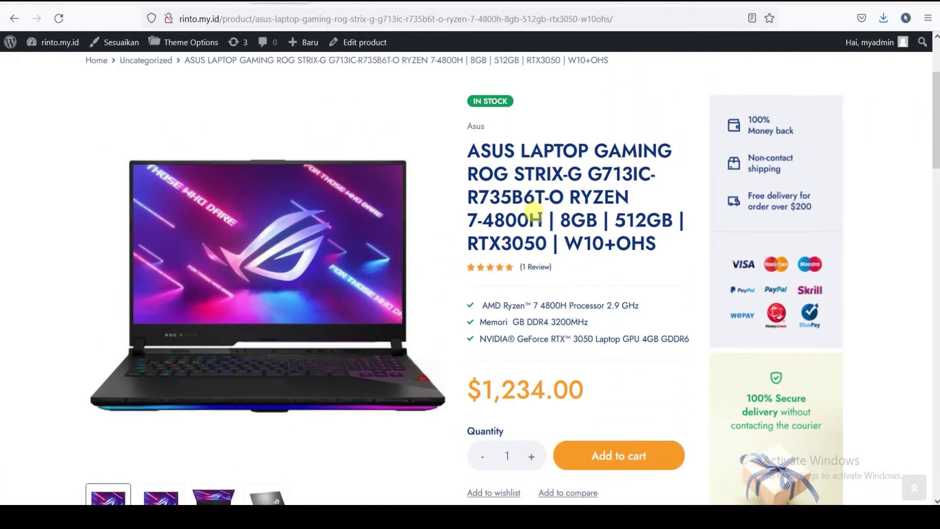
{"action": "scroll", "coordinate": [485, 195], "scroll_direction": "down", "scroll_amount": 6}
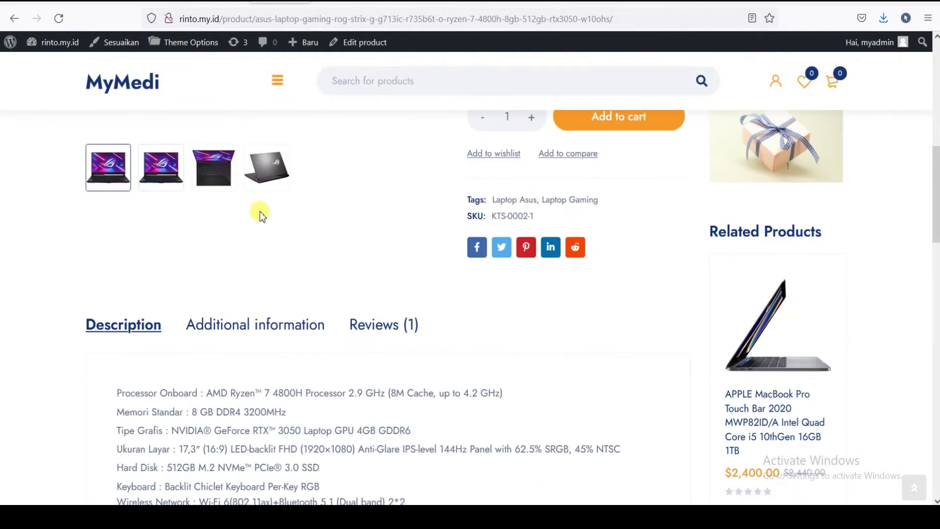
{"action": "scroll", "coordinate": [235, 198], "scroll_direction": "up", "scroll_amount": 4}
- Browse the keyboard close-up, front view and other gallery photos, then scroll to the Description
{"action": "left_click", "coordinate": [210, 370]}
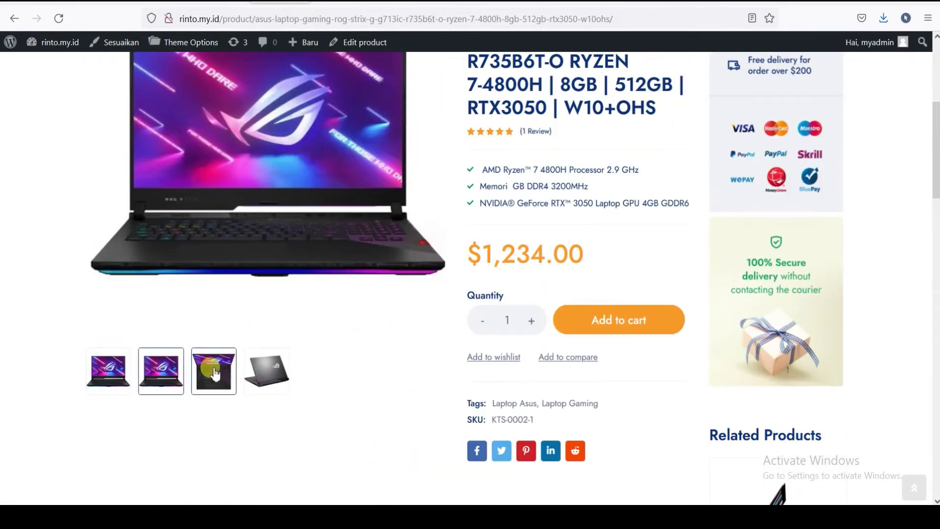
{"action": "left_click", "coordinate": [254, 372]}
{"action": "left_click", "coordinate": [157, 350]}
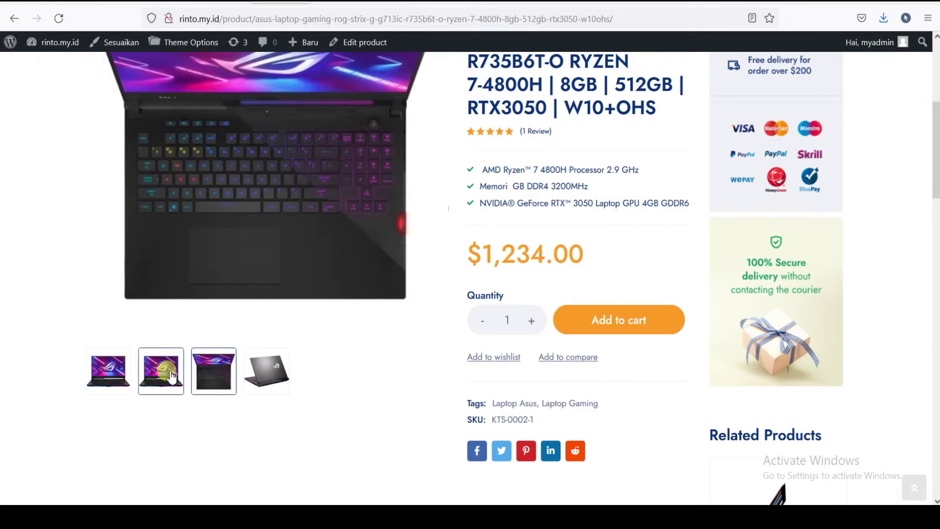
{"action": "scroll", "coordinate": [158, 349], "scroll_direction": "up", "scroll_amount": 5}
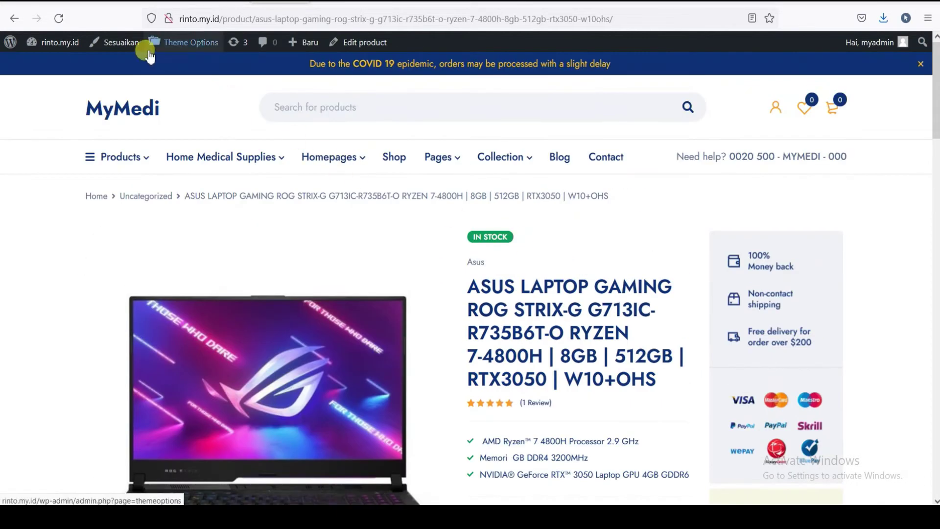
{"action": "scroll", "coordinate": [374, 180], "scroll_direction": "down", "scroll_amount": 1}
{"action": "scroll", "coordinate": [377, 180], "scroll_direction": "down", "scroll_amount": 1}
{"action": "scroll", "coordinate": [387, 180], "scroll_direction": "up", "scroll_amount": 2}
{"action": "scroll", "coordinate": [539, 217], "scroll_direction": "down", "scroll_amount": 15}
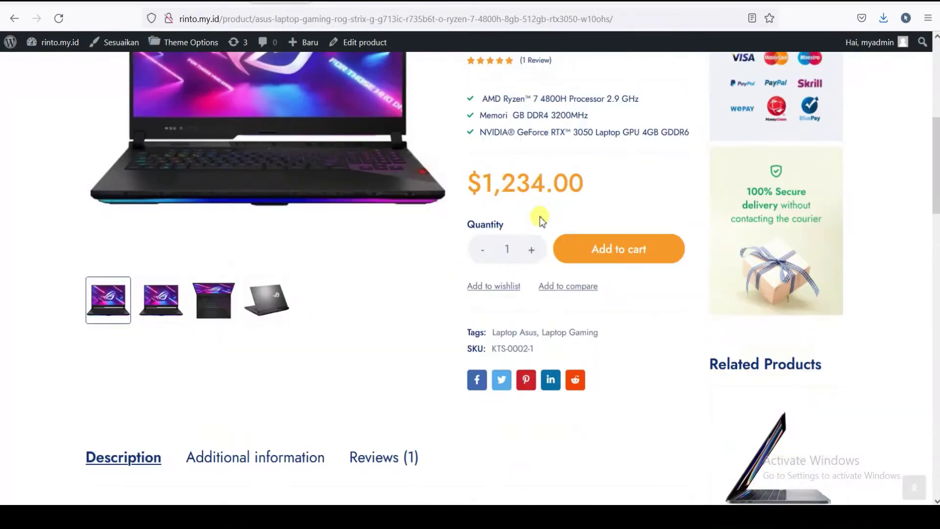
{"action": "scroll", "coordinate": [539, 220], "scroll_direction": "down", "scroll_amount": 4}
{"action": "scroll", "coordinate": [538, 220], "scroll_direction": "up", "scroll_amount": 12}
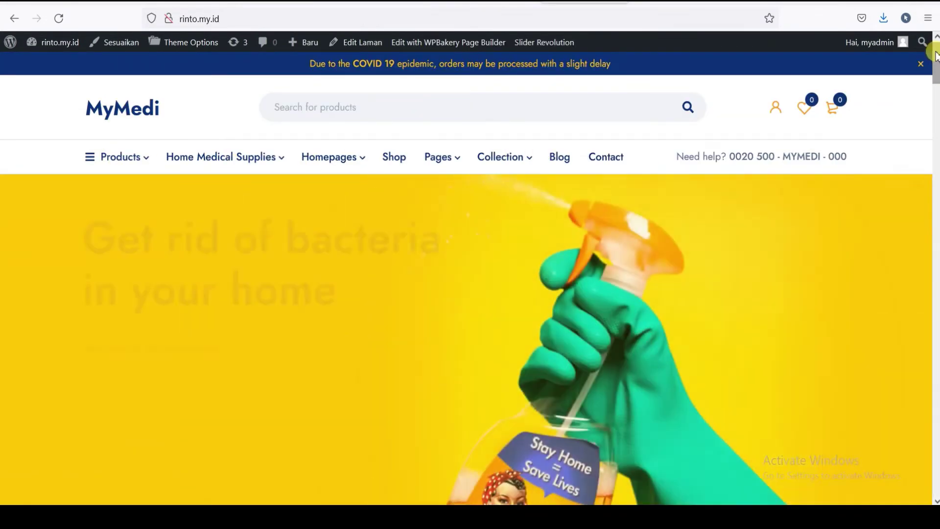
- Open Tampilan > Menu, reload it, and compare with the storefront tab before returning to Main Menu
{"action": "mouse_move", "coordinate": [935, 62]}
{"action": "left_mouse_down"}
{"action": "mouse_move", "coordinate": [935, 70]}
{"action": "mouse_move", "coordinate": [935, 53]}
{"action": "left_mouse_up"}
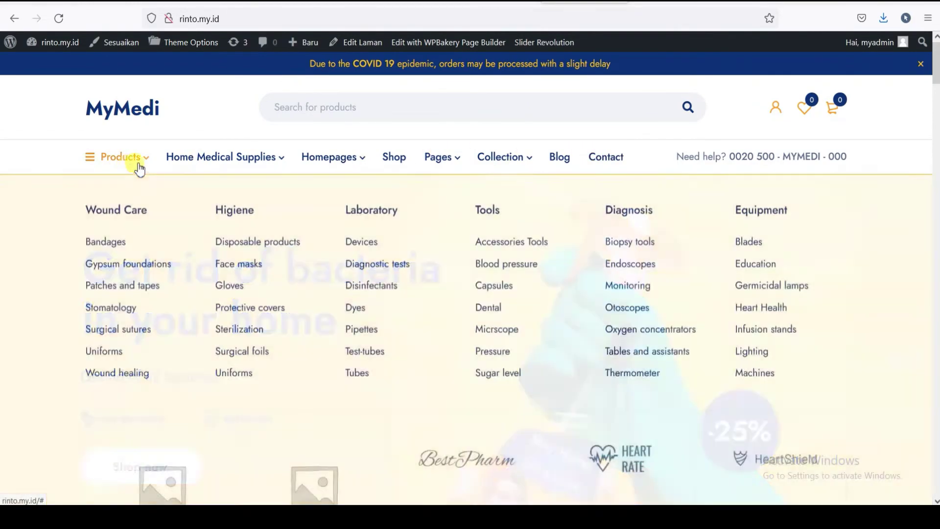
{"action": "mouse_move", "coordinate": [199, 162]}
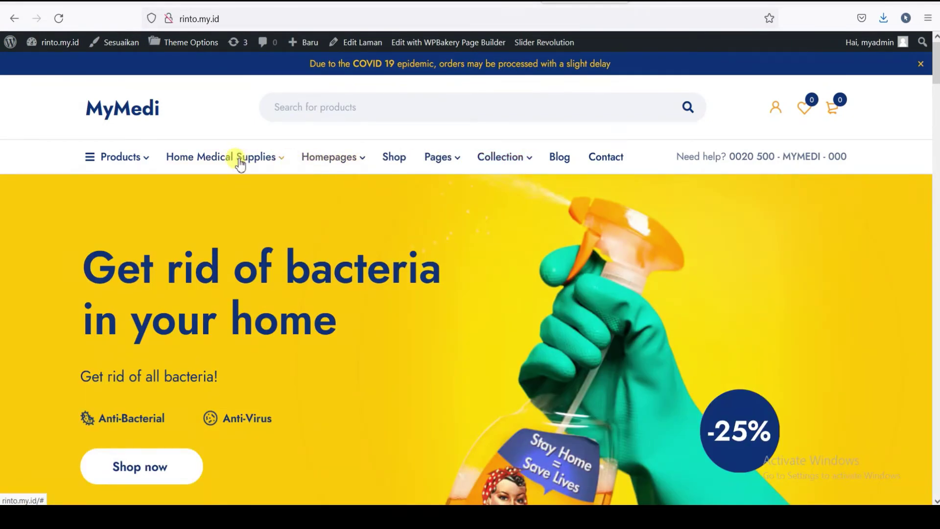
{"action": "mouse_move", "coordinate": [240, 166]}
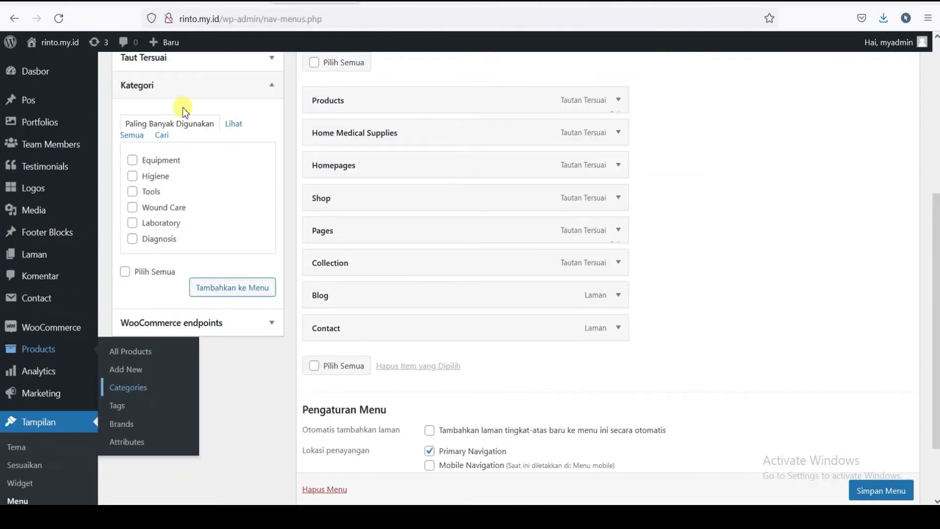
{"action": "scroll", "coordinate": [17, 373], "scroll_direction": "down", "scroll_amount": 3}
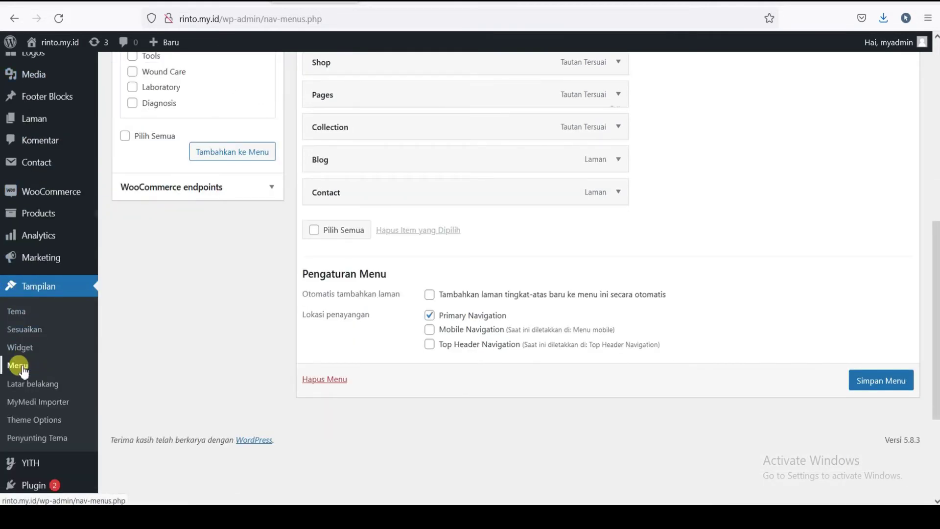
{"action": "left_click", "coordinate": [81, 337]}
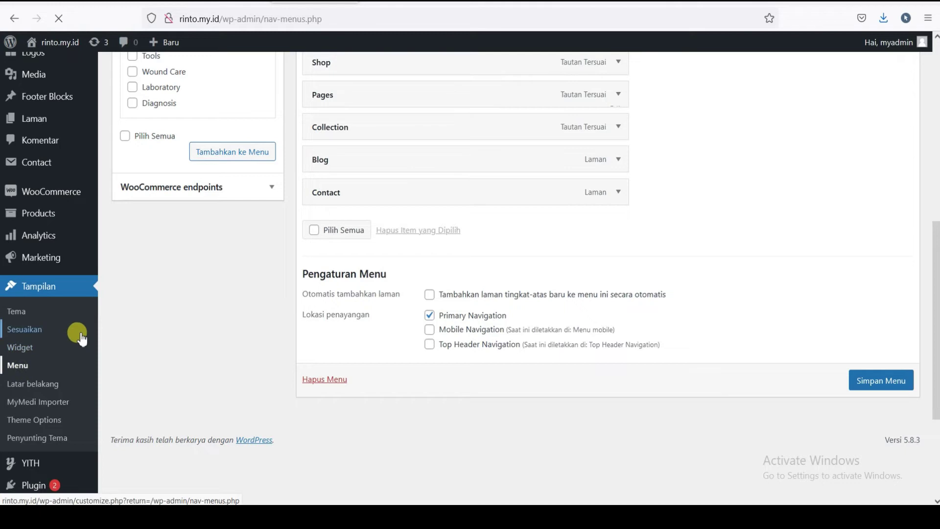
{"action": "scroll", "coordinate": [394, 171], "scroll_direction": "down", "scroll_amount": 2}
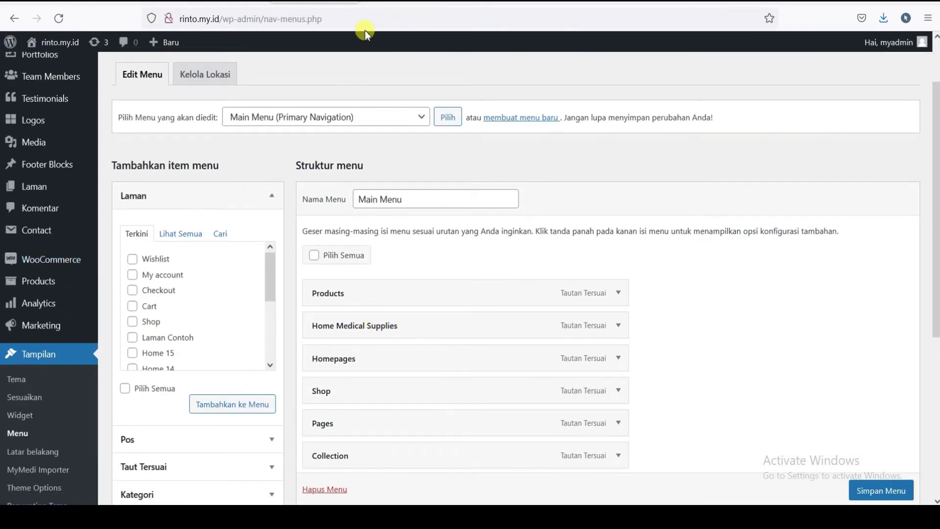
{"action": "scroll", "coordinate": [514, 294], "scroll_direction": "up", "scroll_amount": 2}
{"action": "scroll", "coordinate": [514, 293], "scroll_direction": "down", "scroll_amount": 2}
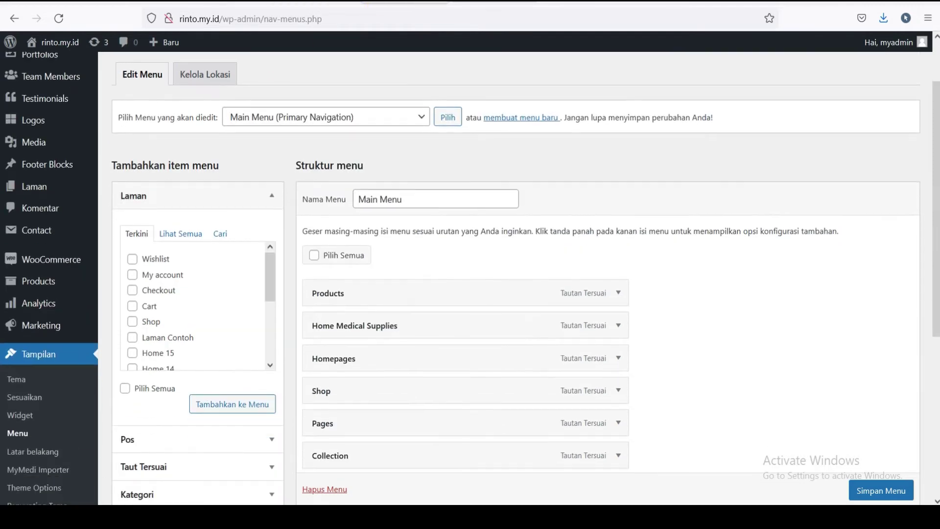
{"action": "key", "text": "ctrl+Tab"}
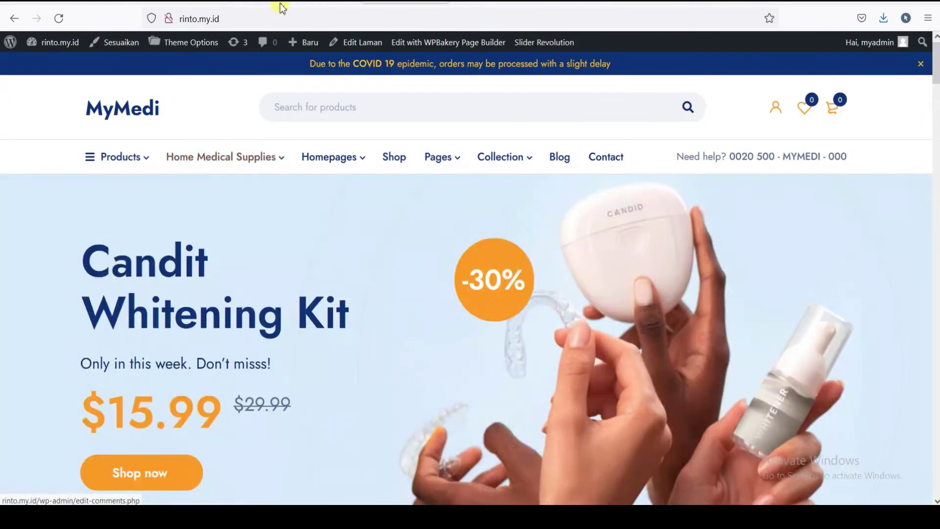
{"action": "left_click", "coordinate": [281, 7]}
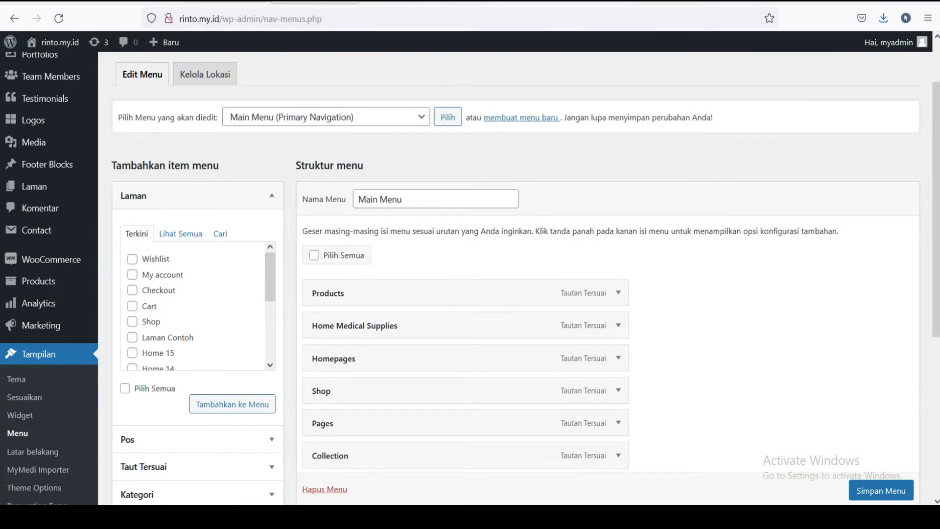
- Expand Home Medical Supplies and change its Navigation Label to Laptop
{"action": "left_click", "coordinate": [615, 325]}
{"action": "scroll", "coordinate": [471, 320], "scroll_direction": "down", "scroll_amount": 2}
{"action": "left_click_drag", "start_coordinate": [412, 345], "coordinate": [259, 338]}
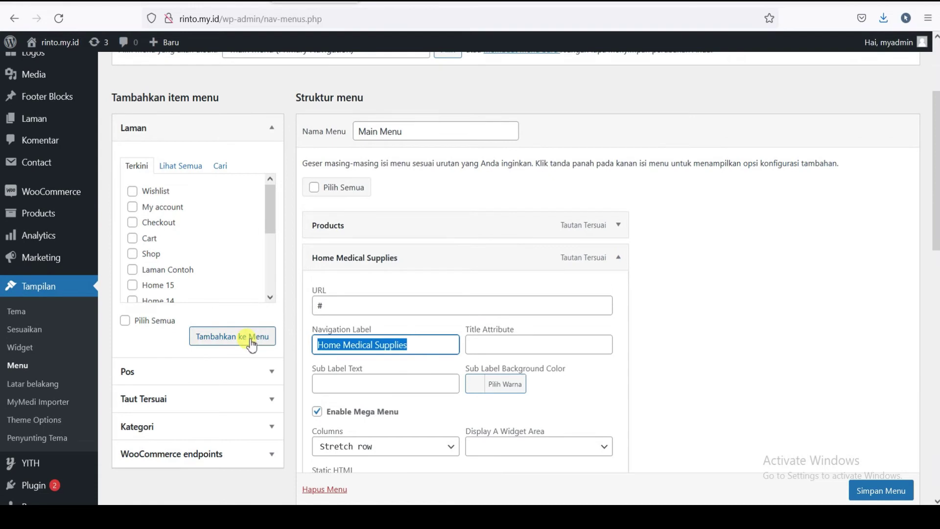
{"action": "type", "text": "El"}
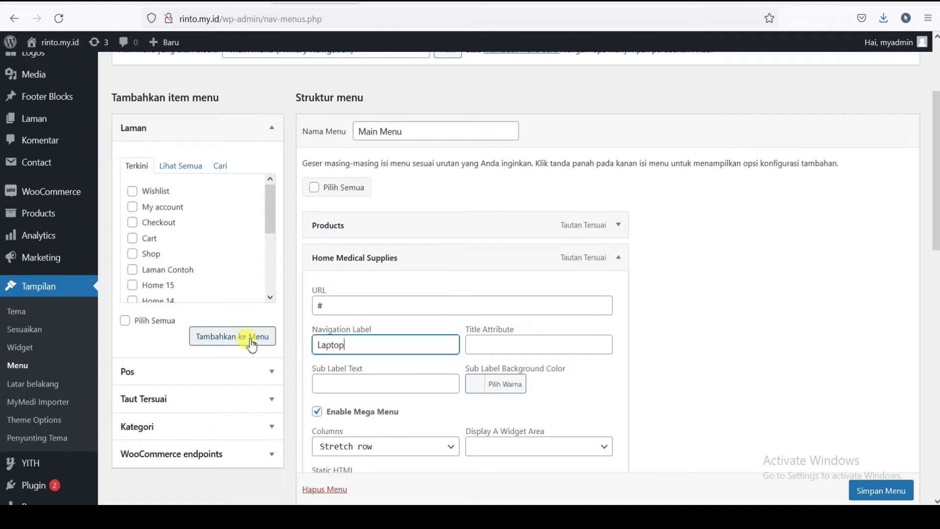
- Collapse the renamed Laptop item and save the Main Menu with Simpan Menu
{"action": "scroll", "coordinate": [421, 357], "scroll_direction": "down", "scroll_amount": 4}
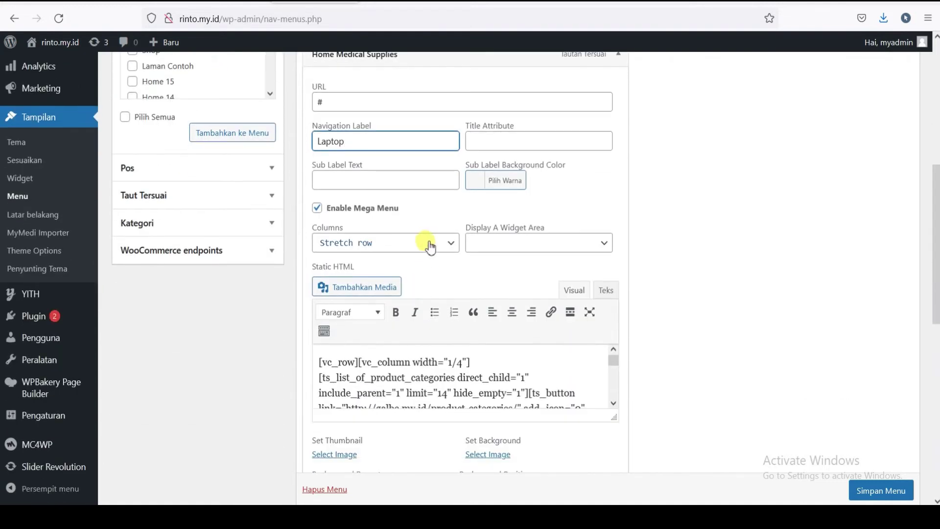
{"action": "scroll", "coordinate": [447, 260], "scroll_direction": "down", "scroll_amount": 1}
{"action": "scroll", "coordinate": [527, 296], "scroll_direction": "down", "scroll_amount": 3}
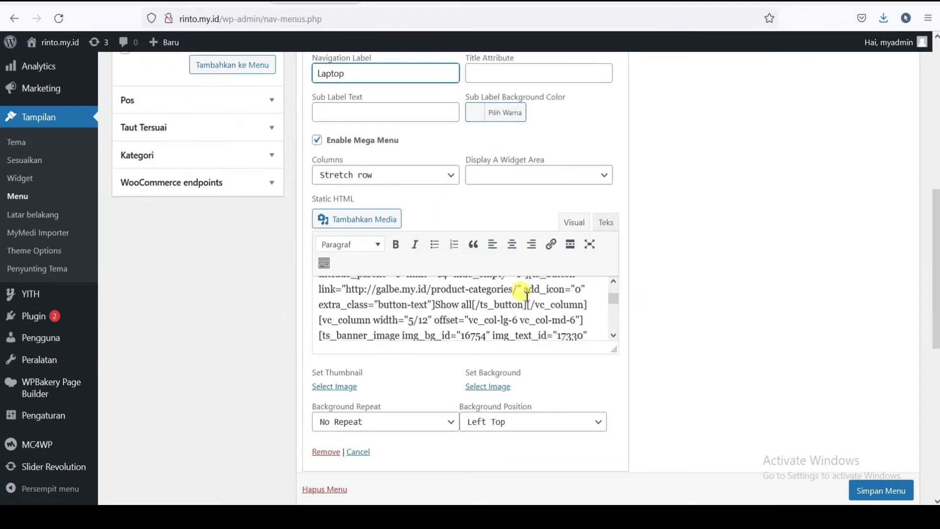
{"action": "scroll", "coordinate": [419, 347], "scroll_direction": "down", "scroll_amount": 4}
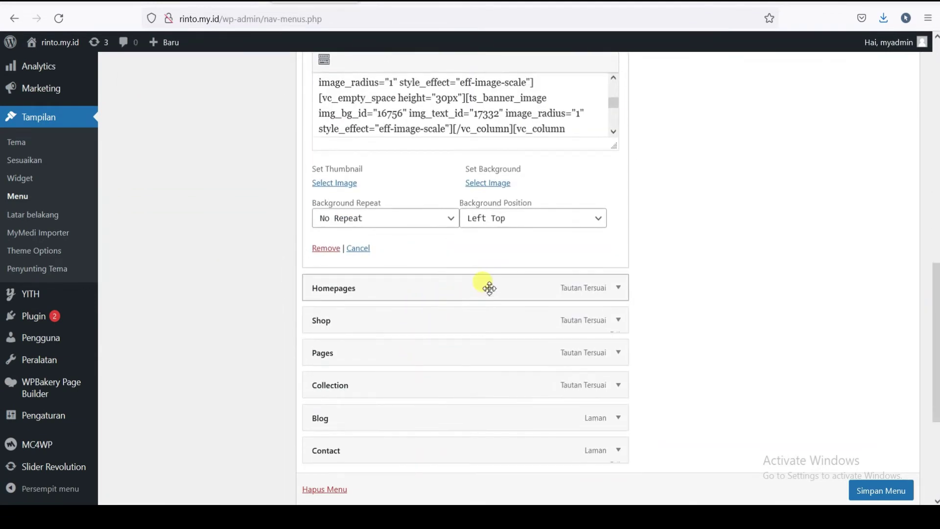
{"action": "scroll", "coordinate": [486, 288], "scroll_direction": "down", "scroll_amount": 1}
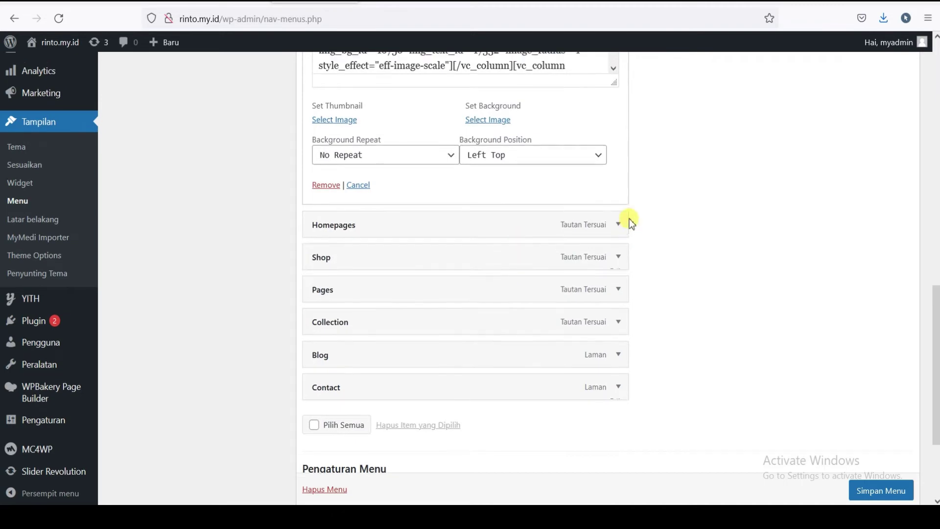
{"action": "scroll", "coordinate": [630, 216], "scroll_direction": "up", "scroll_amount": 8}
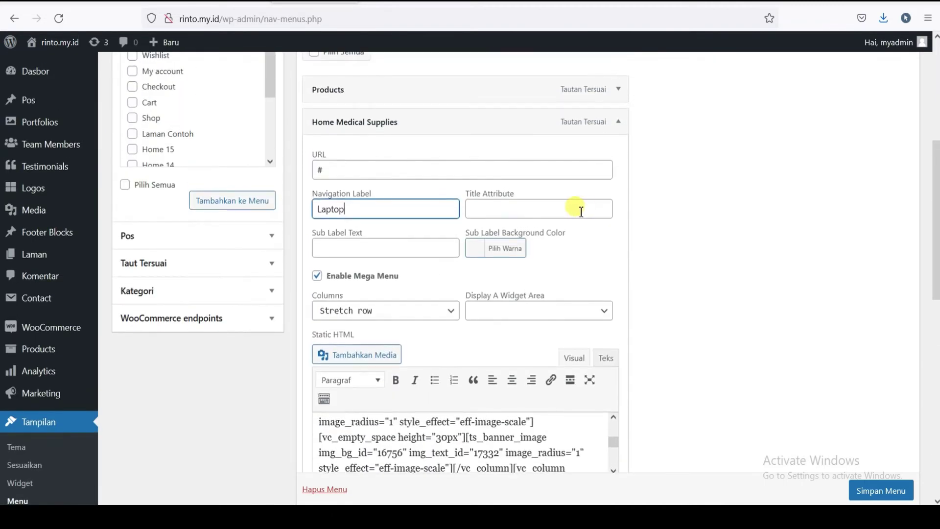
{"action": "scroll", "coordinate": [592, 201], "scroll_direction": "up", "scroll_amount": 2}
{"action": "left_click", "coordinate": [617, 188]}
{"action": "scroll", "coordinate": [865, 490], "scroll_direction": "down", "scroll_amount": 1}
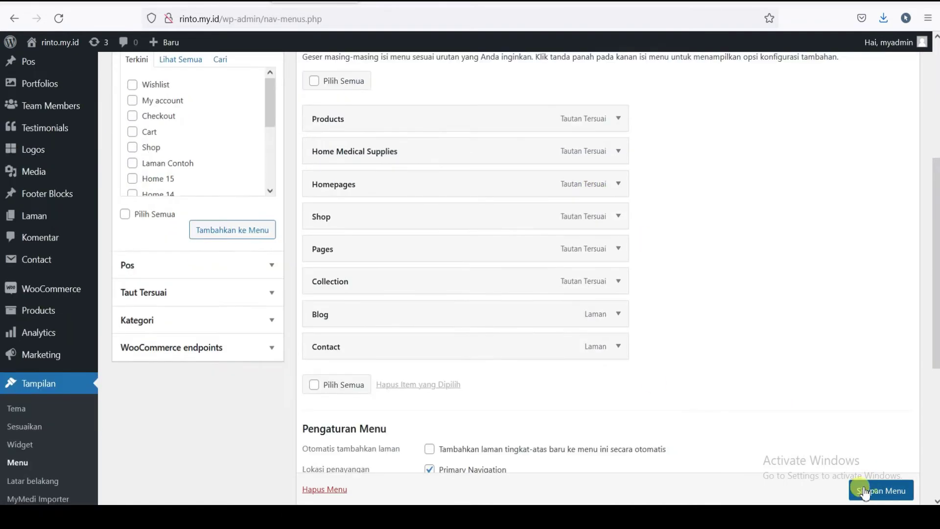
{"action": "left_click", "coordinate": [865, 490]}
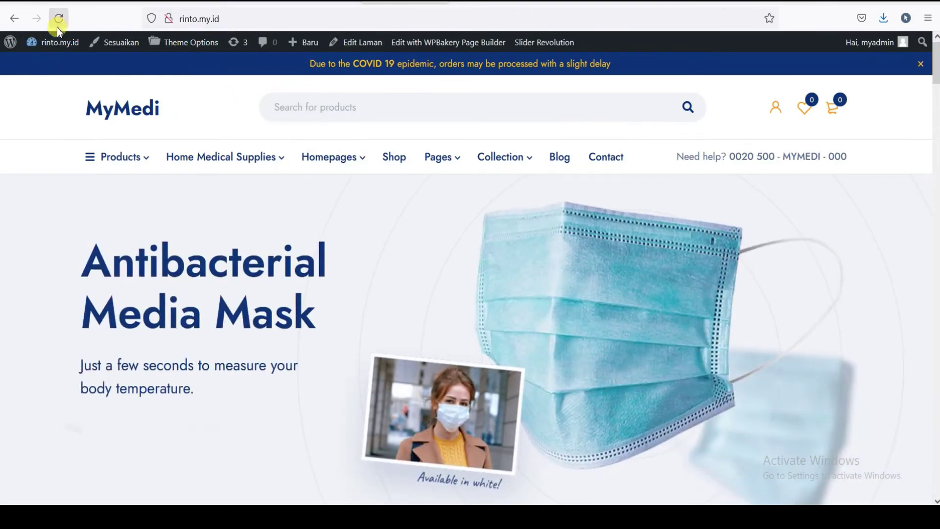
{"action": "left_click", "coordinate": [67, 51]}
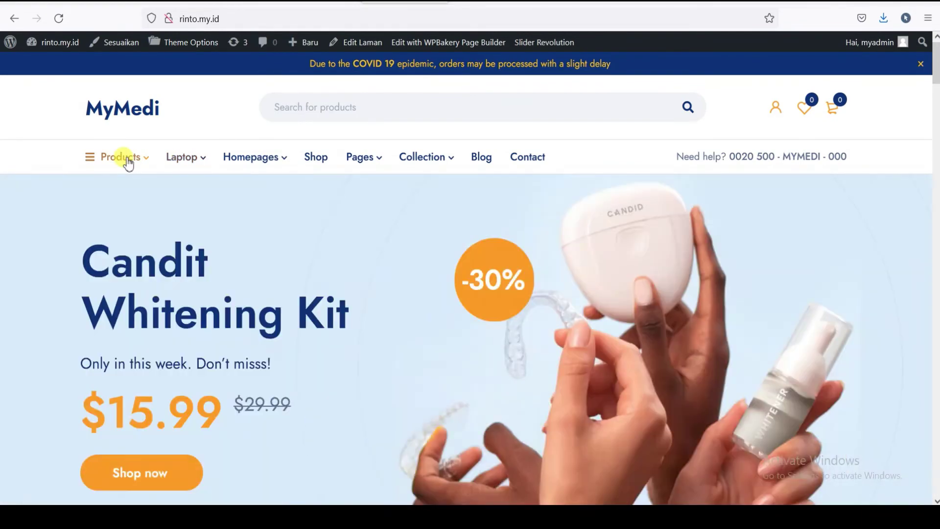
- Check that the storefront's top navigation now reads Products, Laptop, Homepages, Shop, Pages and Collection
{"action": "mouse_move", "coordinate": [129, 162]}
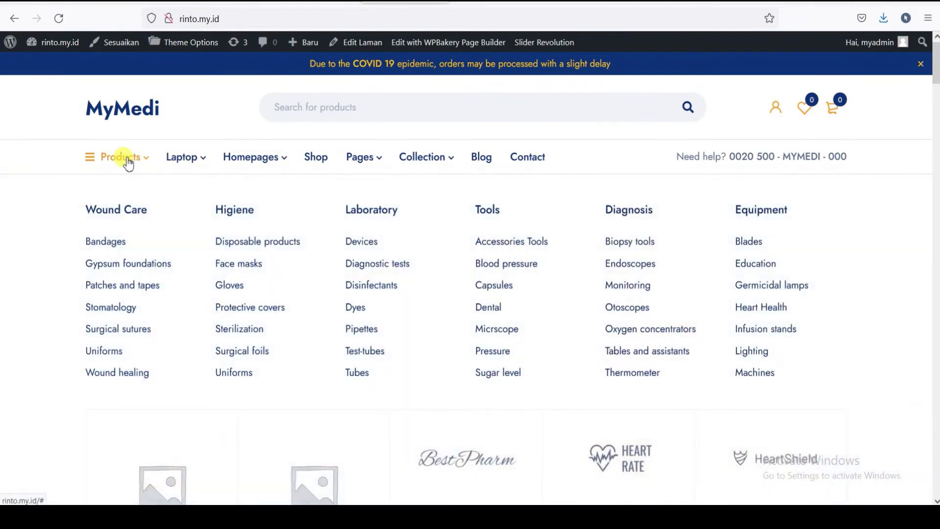
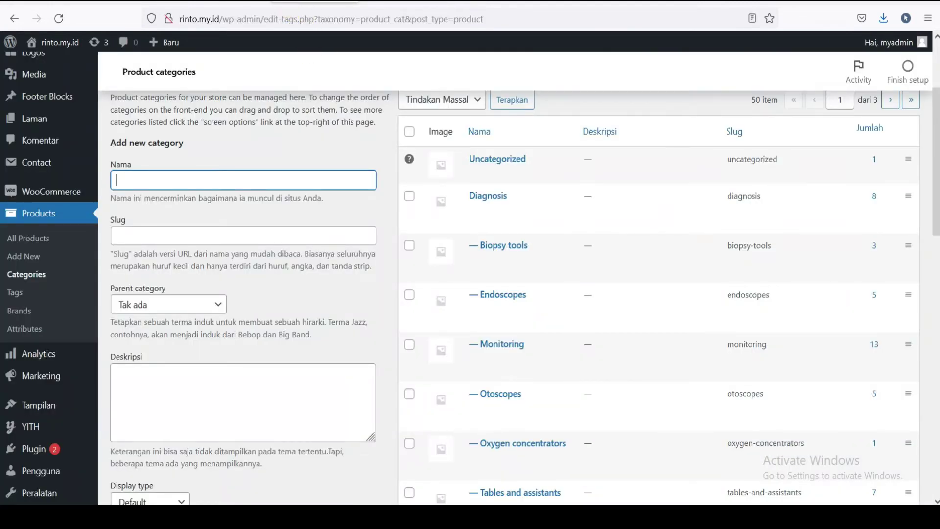
- Look over the full product list, then return to the product categories list
{"action": "left_click", "coordinate": [17, 213]}
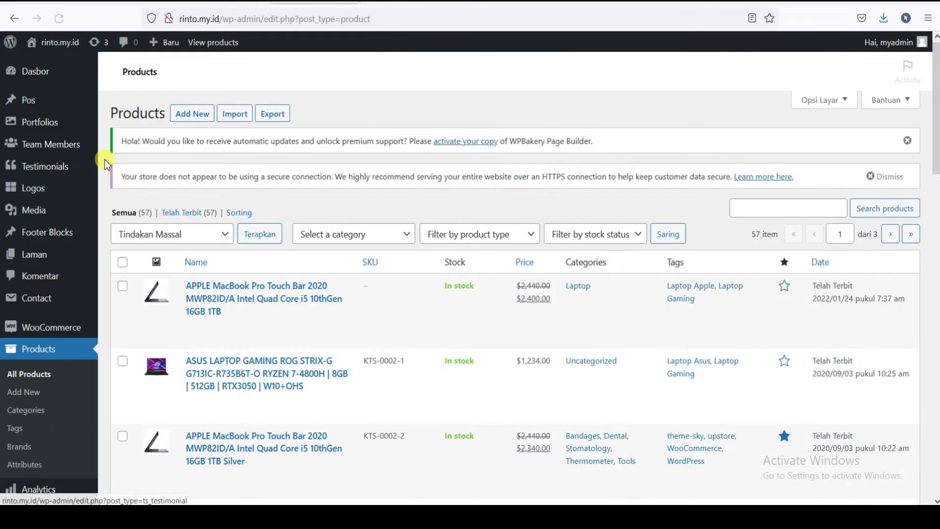
{"action": "scroll", "coordinate": [17, 279], "scroll_direction": "down", "scroll_amount": 3}
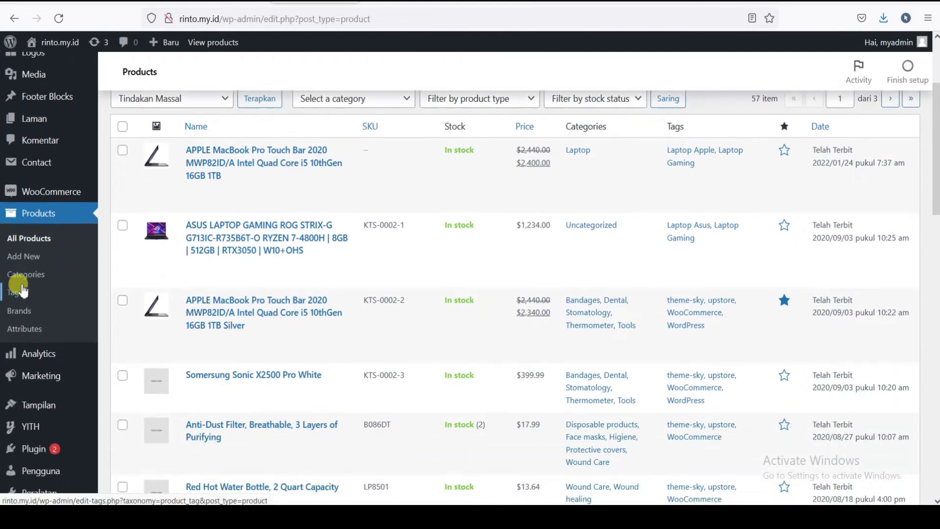
{"action": "left_click", "coordinate": [17, 276]}
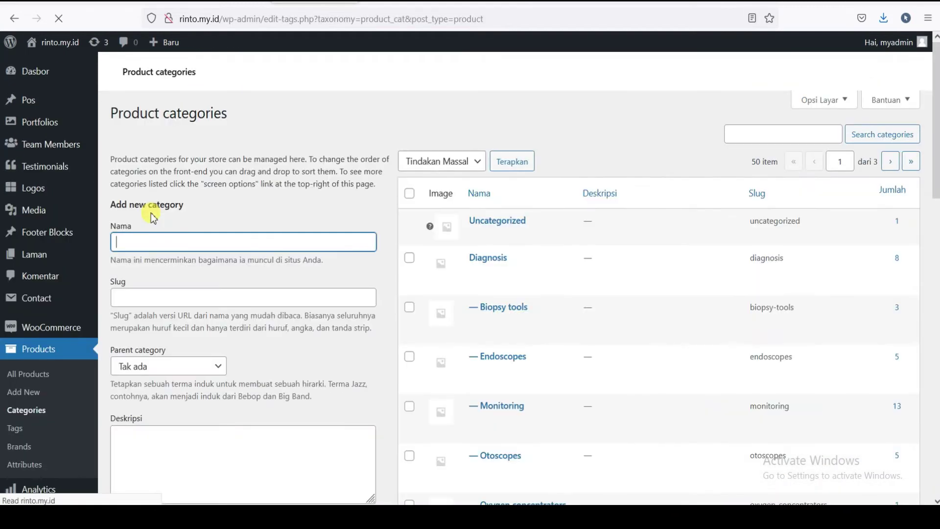
{"action": "scroll", "coordinate": [513, 223], "scroll_direction": "down", "scroll_amount": 2}
{"action": "scroll", "coordinate": [509, 281], "scroll_direction": "down", "scroll_amount": 2}
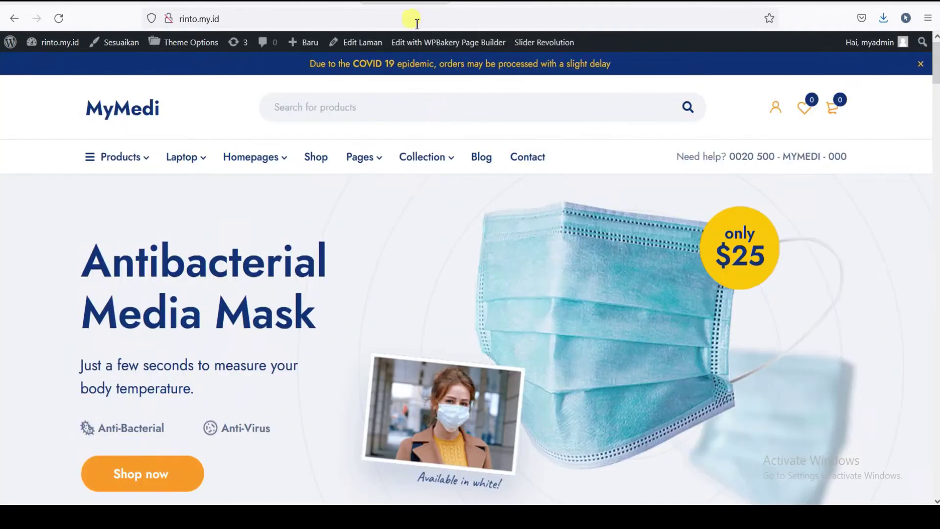
{"action": "scroll", "coordinate": [420, 162], "scroll_direction": "down", "scroll_amount": 4}
{"action": "scroll", "coordinate": [318, 189], "scroll_direction": "up", "scroll_amount": 4}
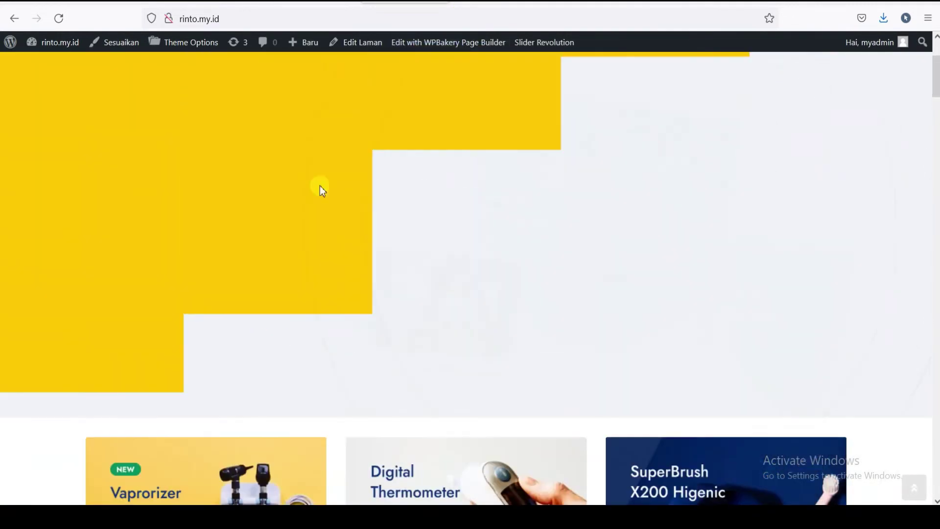
{"action": "mouse_move", "coordinate": [151, 163]}
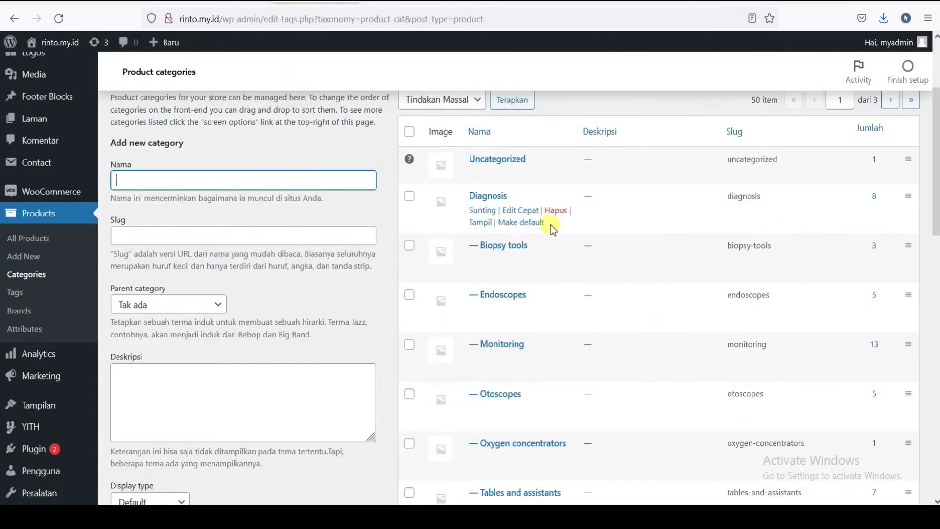
- Scan the first page of categories and move on to page 2
{"action": "scroll", "coordinate": [536, 211], "scroll_direction": "down", "scroll_amount": 8}
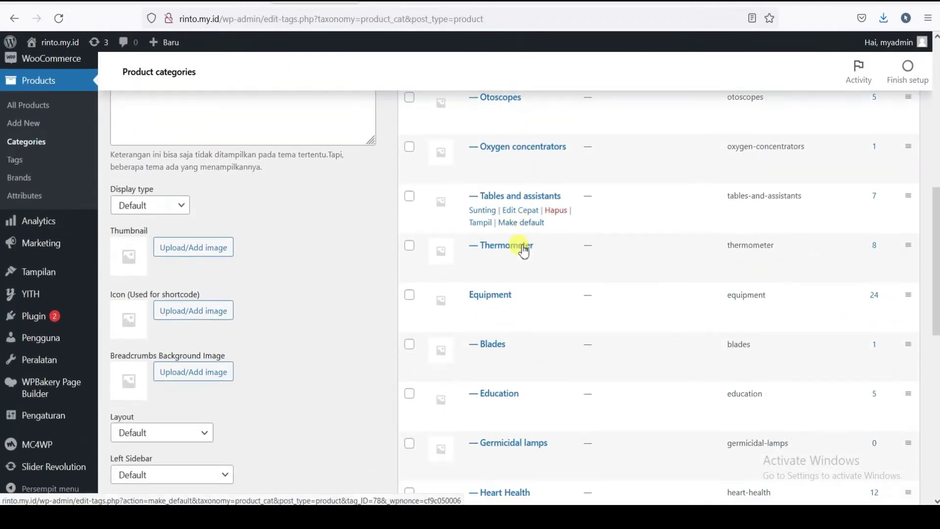
{"action": "scroll", "coordinate": [522, 252], "scroll_direction": "down", "scroll_amount": 5}
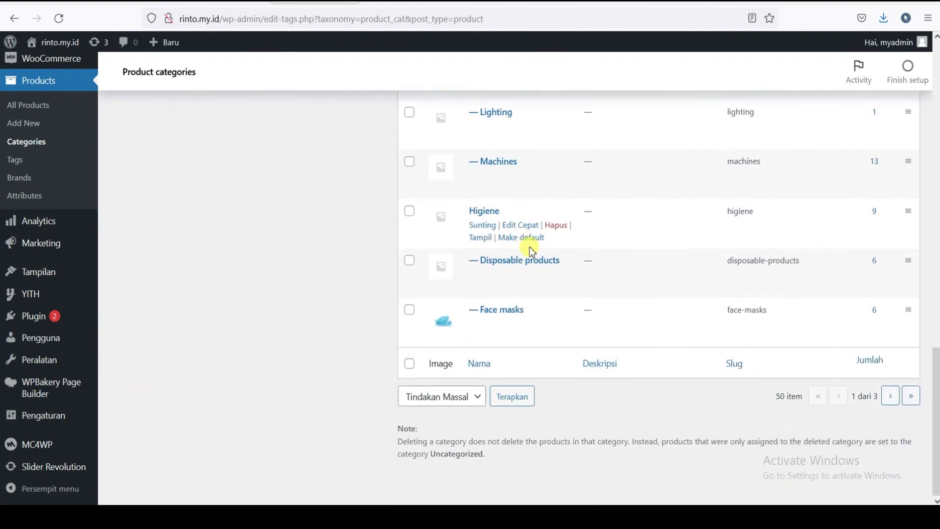
{"action": "scroll", "coordinate": [532, 252], "scroll_direction": "up", "scroll_amount": 10}
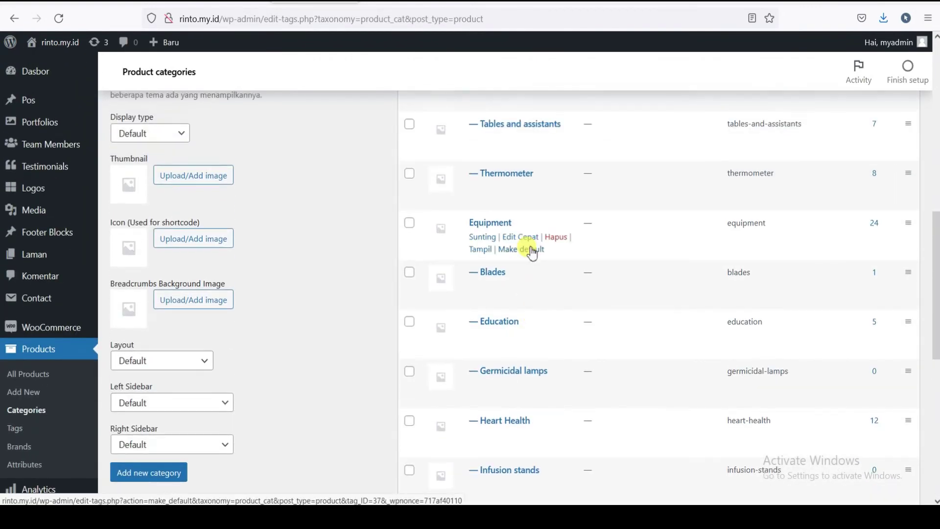
{"action": "scroll", "coordinate": [532, 252], "scroll_direction": "up", "scroll_amount": 5}
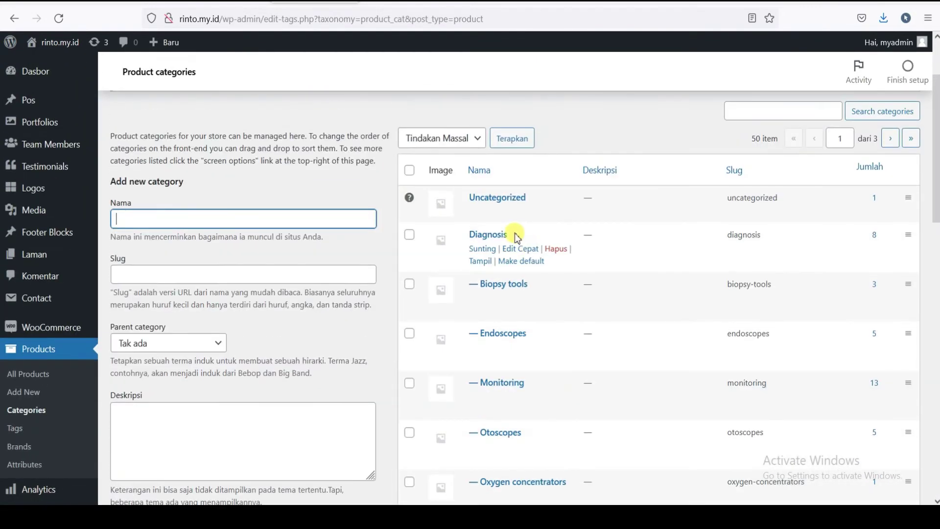
{"action": "scroll", "coordinate": [488, 239], "scroll_direction": "down", "scroll_amount": 5}
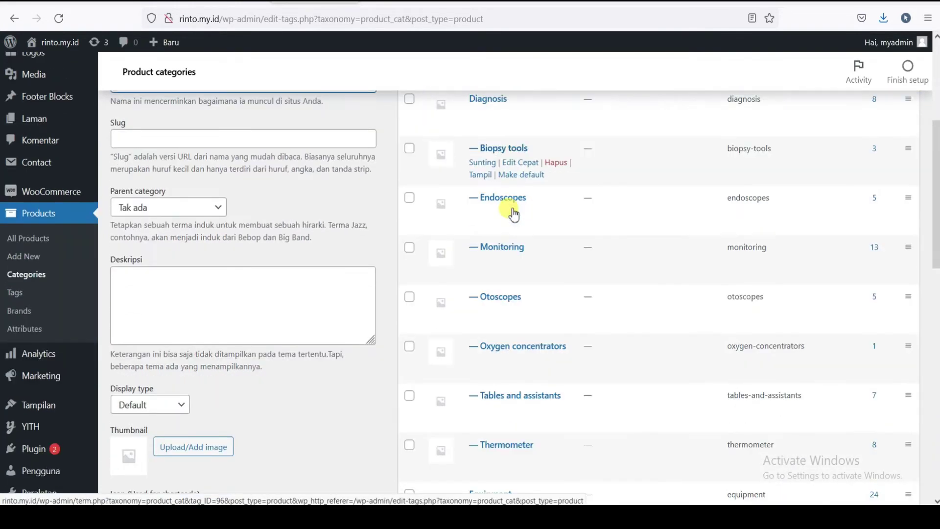
{"action": "scroll", "coordinate": [513, 239], "scroll_direction": "down", "scroll_amount": 6}
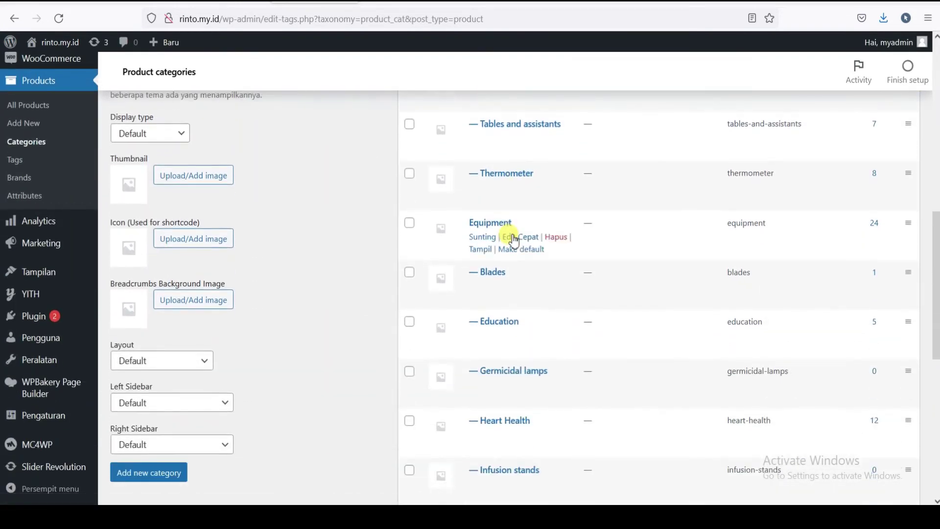
{"action": "scroll", "coordinate": [514, 240], "scroll_direction": "down", "scroll_amount": 5}
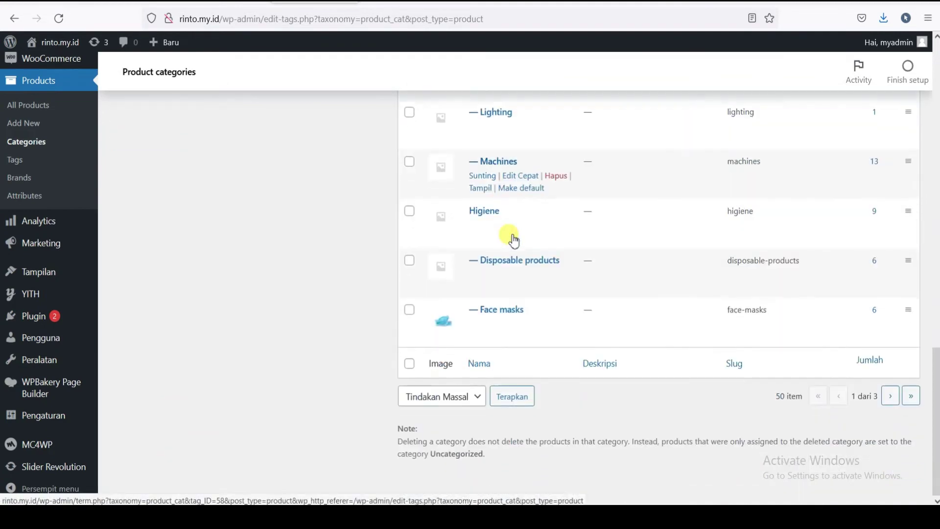
{"action": "left_click", "coordinate": [890, 396]}
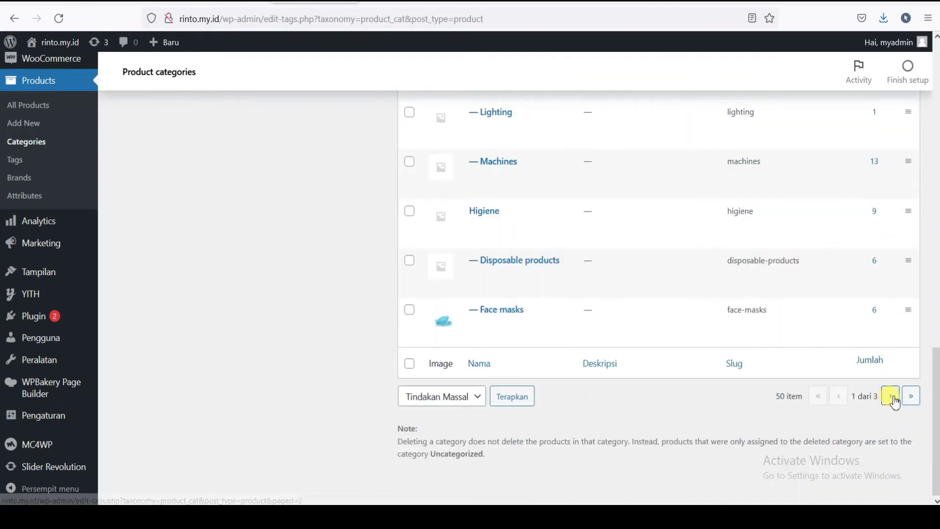
{"action": "scroll", "coordinate": [640, 226], "scroll_direction": "up", "scroll_amount": 4}
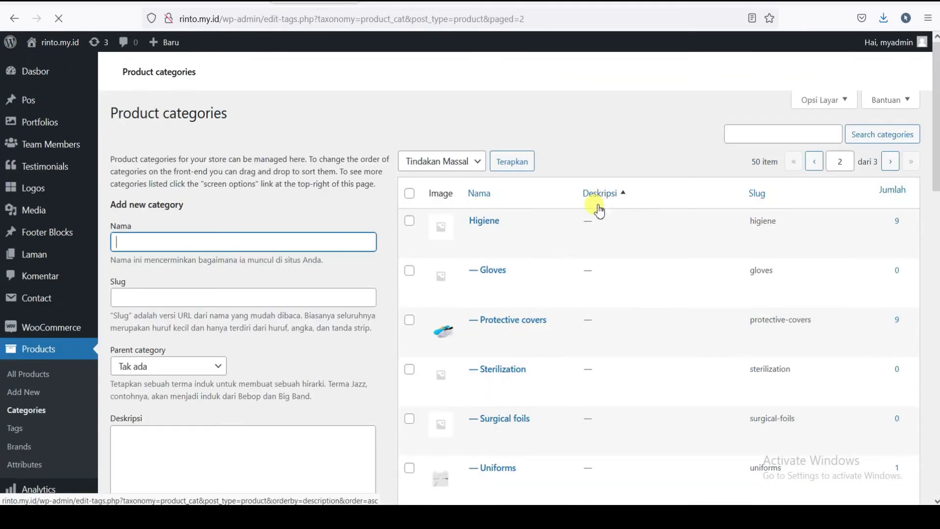
{"action": "scroll", "coordinate": [578, 230], "scroll_direction": "down", "scroll_amount": 3}
{"action": "scroll", "coordinate": [511, 157], "scroll_direction": "up", "scroll_amount": 2}
{"action": "scroll", "coordinate": [526, 265], "scroll_direction": "down", "scroll_amount": 10}
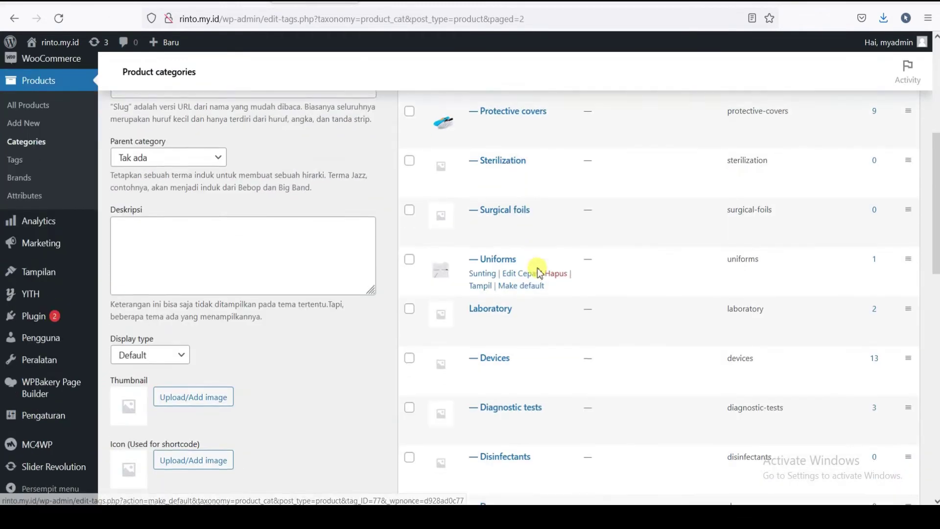
{"action": "scroll", "coordinate": [528, 284], "scroll_direction": "down", "scroll_amount": 6}
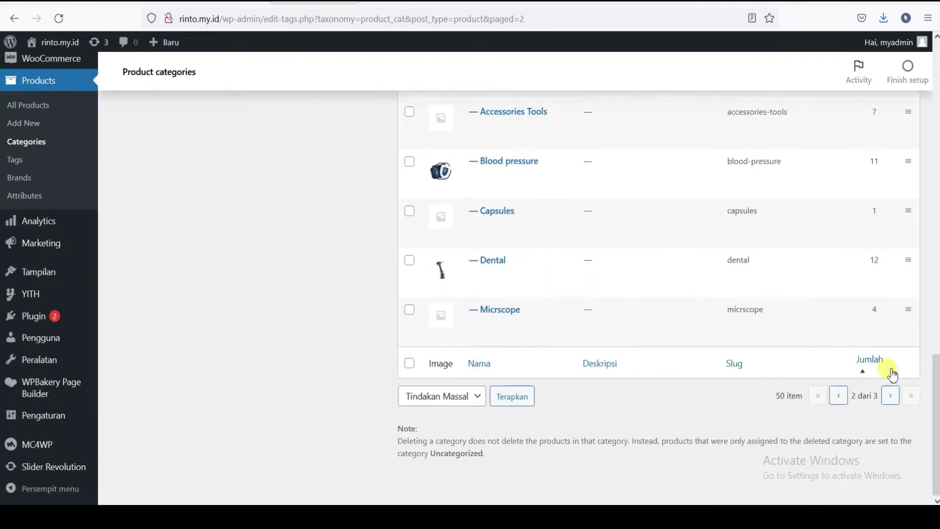
- Go to category page 3 and quick-edit the Bandages category
{"action": "left_click", "coordinate": [889, 395]}
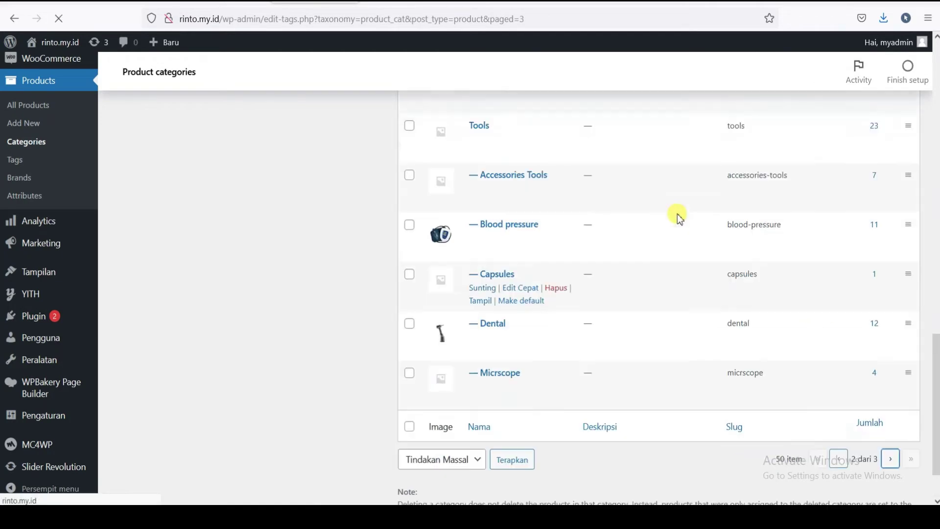
{"action": "scroll", "coordinate": [524, 270], "scroll_direction": "down", "scroll_amount": 2}
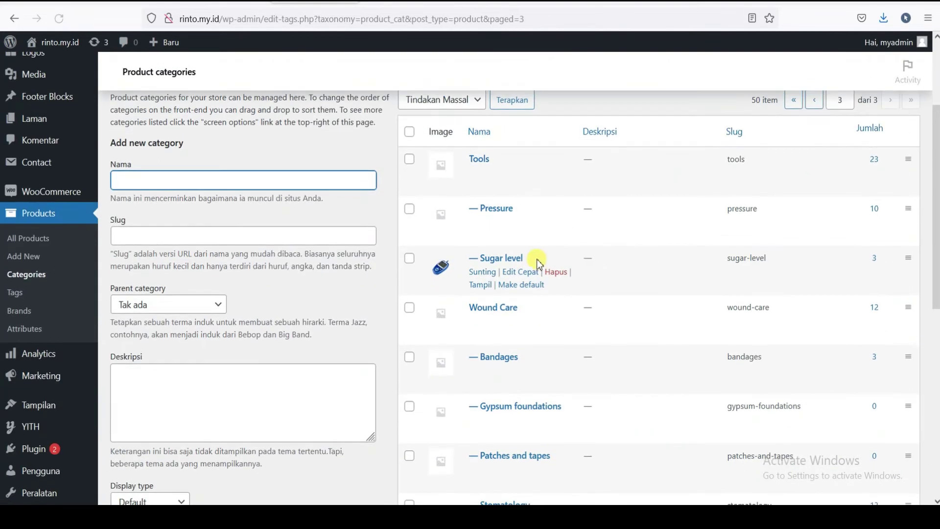
{"action": "scroll", "coordinate": [533, 277], "scroll_direction": "down", "scroll_amount": 2}
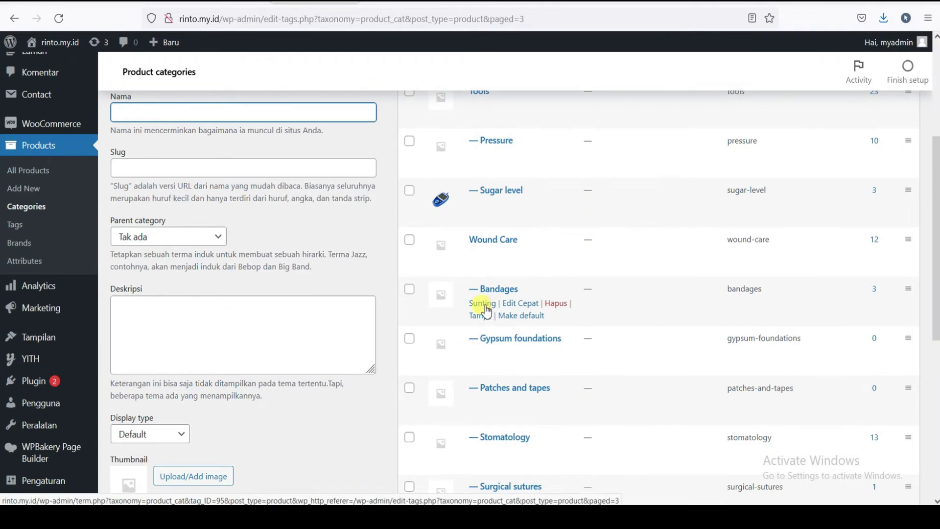
{"action": "scroll", "coordinate": [495, 288], "scroll_direction": "down", "scroll_amount": 2}
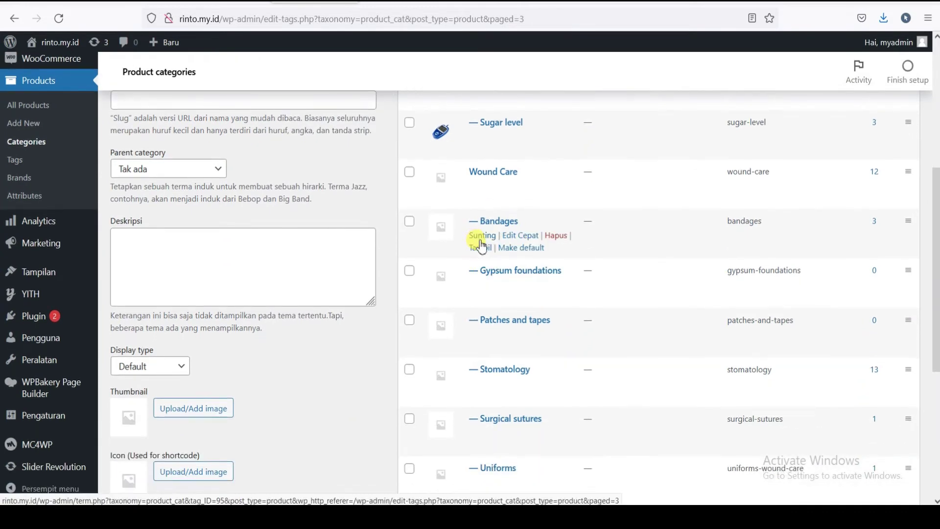
{"action": "left_click", "coordinate": [520, 236]}
- Rename Bandages to 'Laptop Gaming' with slug 'laptop-gaming' and update the category
{"action": "double_click", "coordinate": [483, 243]}
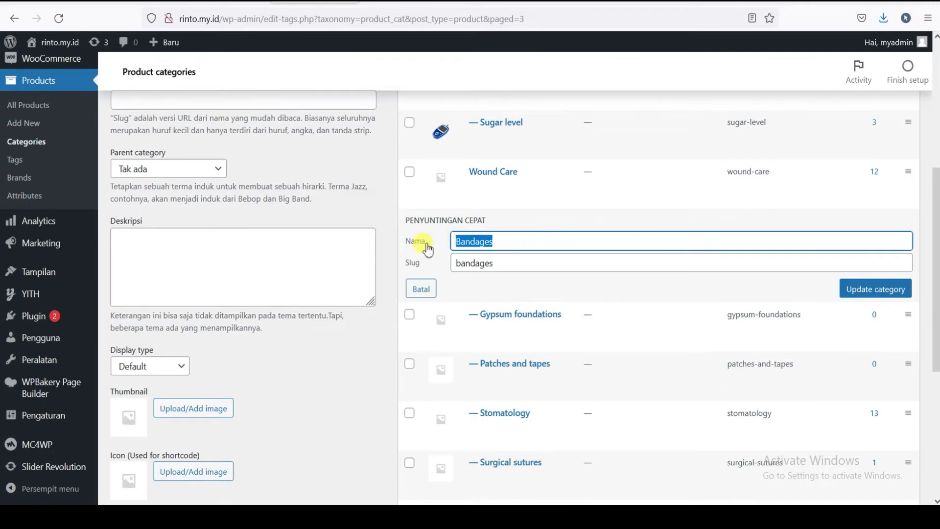
{"action": "type", "text": "Ele"}
{"action": "key", "text": "BackSpace"}
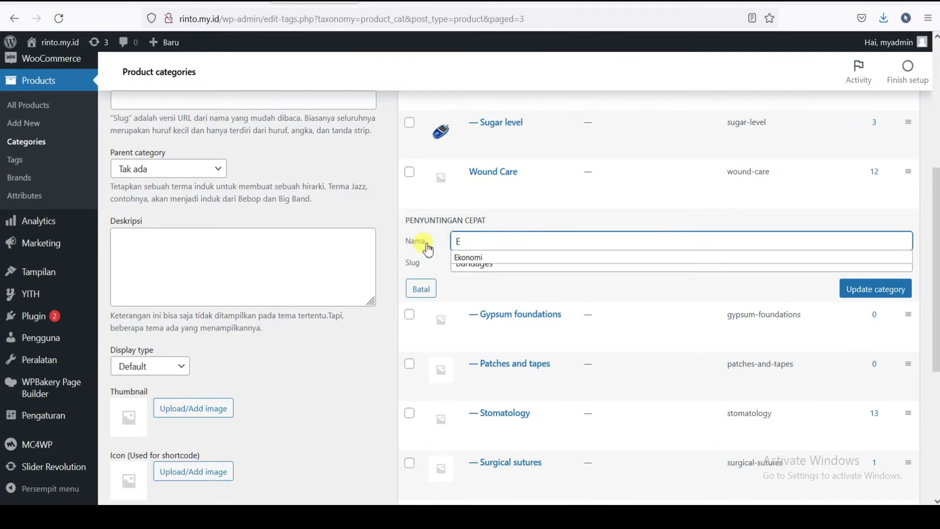
{"action": "type", "text": "Laptop Gaming"}
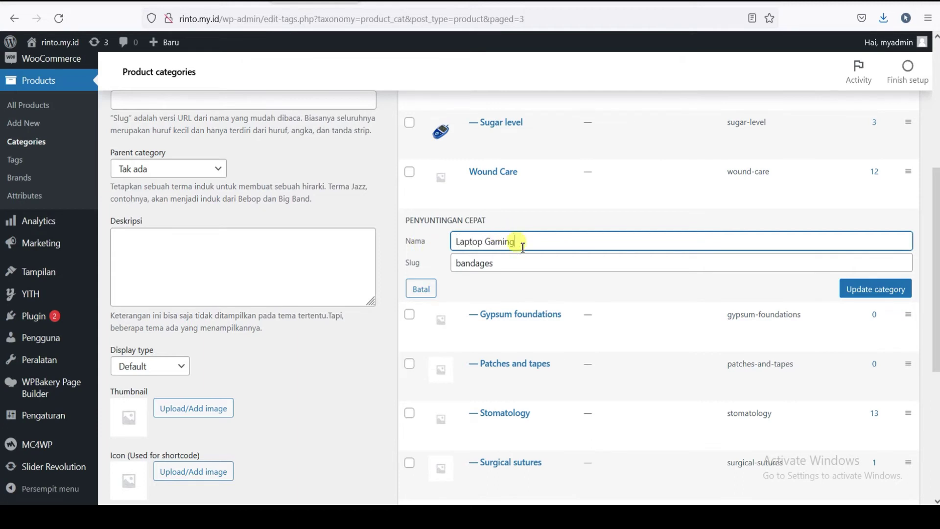
{"action": "double_click", "coordinate": [456, 263]}
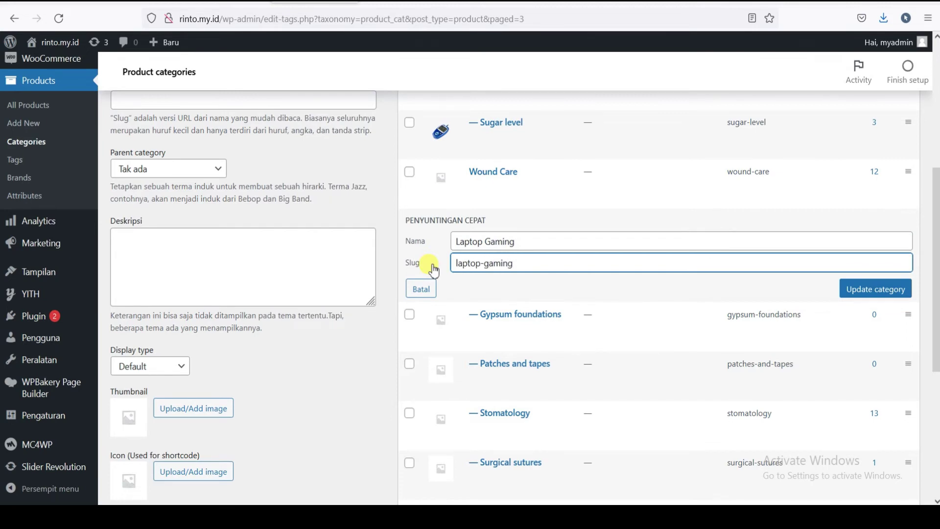
{"action": "left_click", "coordinate": [881, 297]}
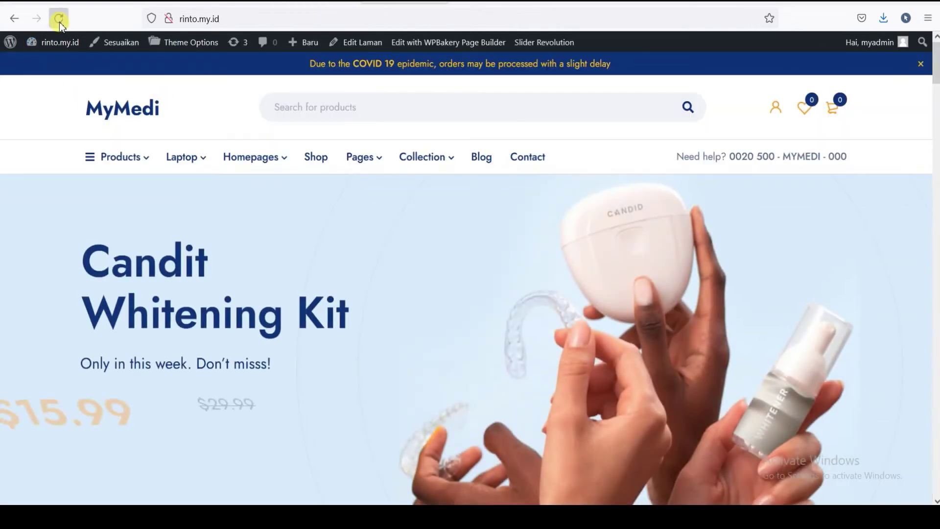
- Reload the storefront homepage and look at its Products menu
{"action": "left_click", "coordinate": [59, 21]}
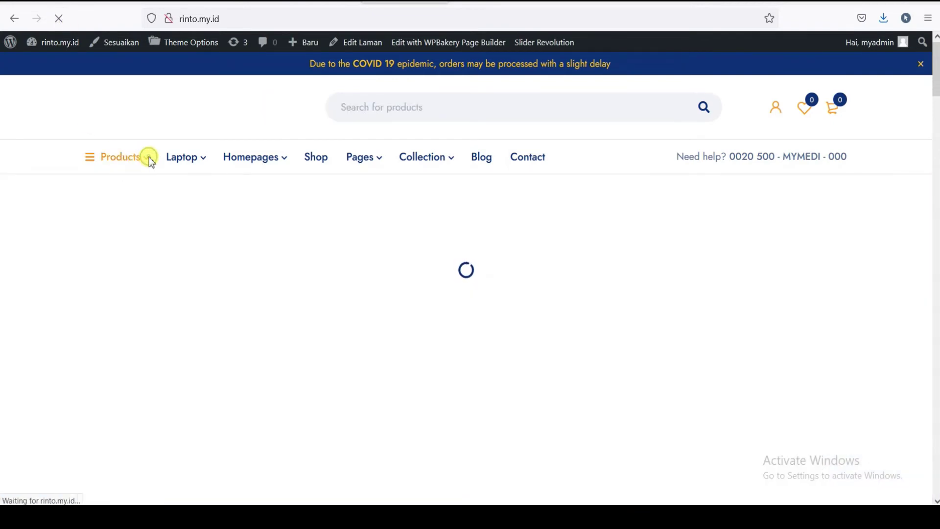
{"action": "mouse_move", "coordinate": [148, 157]}
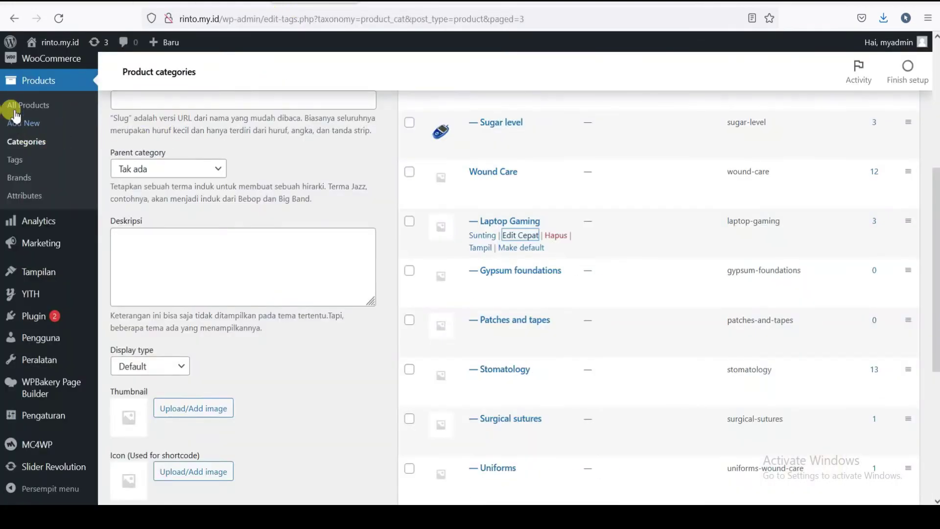
- Open All Products and quick-edit the APPLE MacBook Pro Touch Bar 2020 16GB 1TB
{"action": "scroll", "coordinate": [39, 313], "scroll_direction": "down", "scroll_amount": 3}
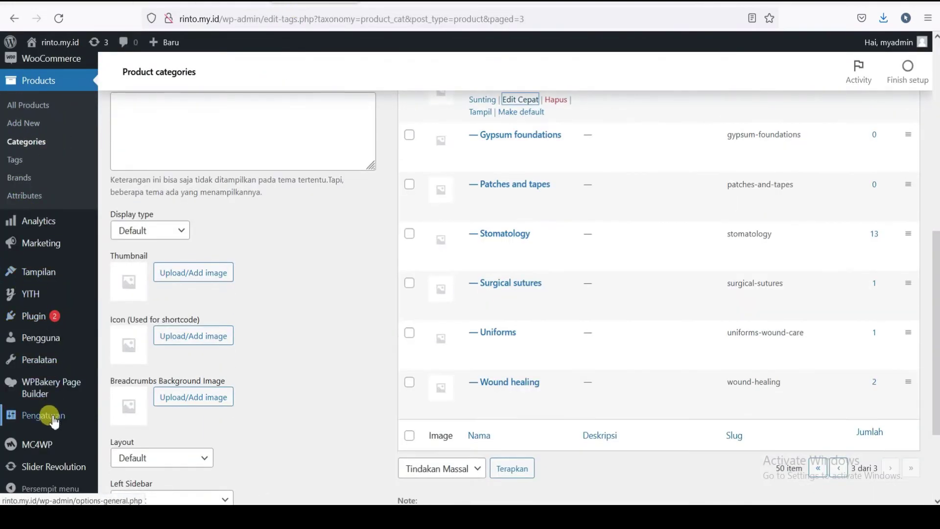
{"action": "scroll", "coordinate": [38, 127], "scroll_direction": "down", "scroll_amount": 3}
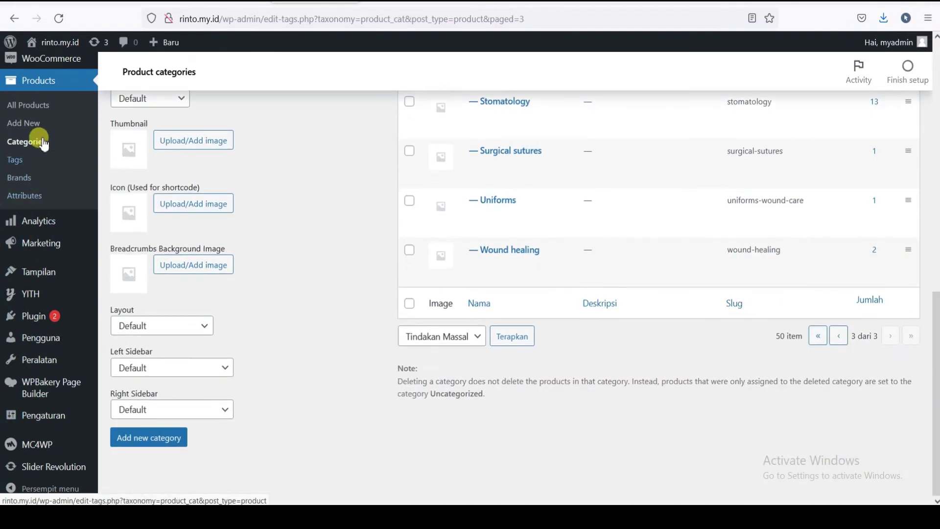
{"action": "left_click", "coordinate": [42, 108]}
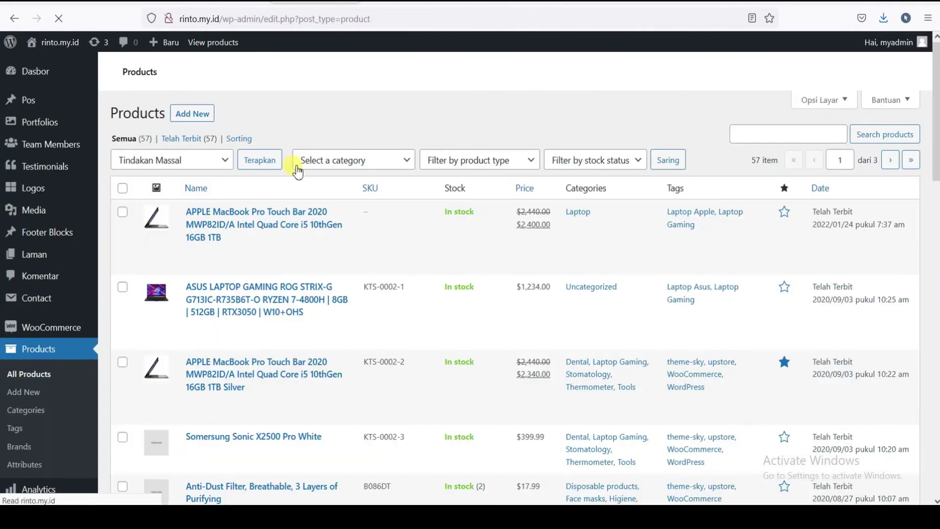
{"action": "mouse_move", "coordinate": [237, 256]}
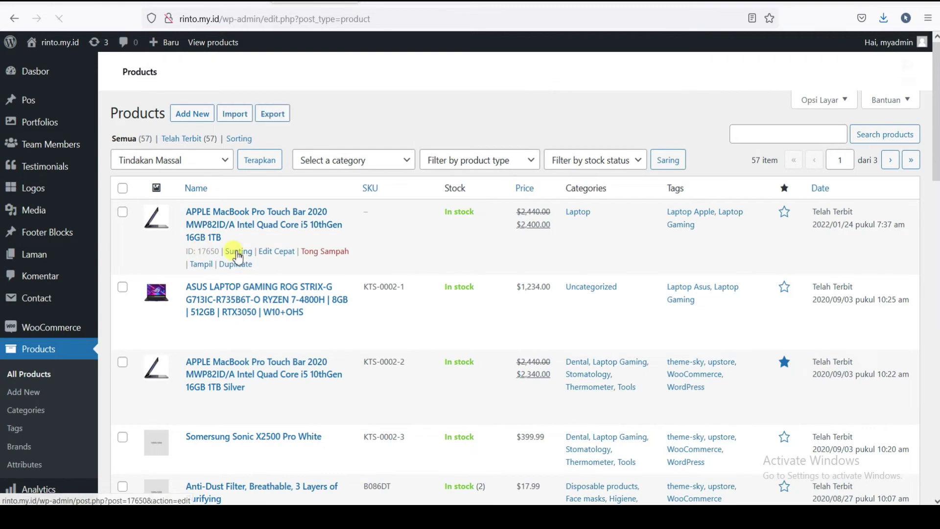
{"action": "left_click", "coordinate": [273, 329]}
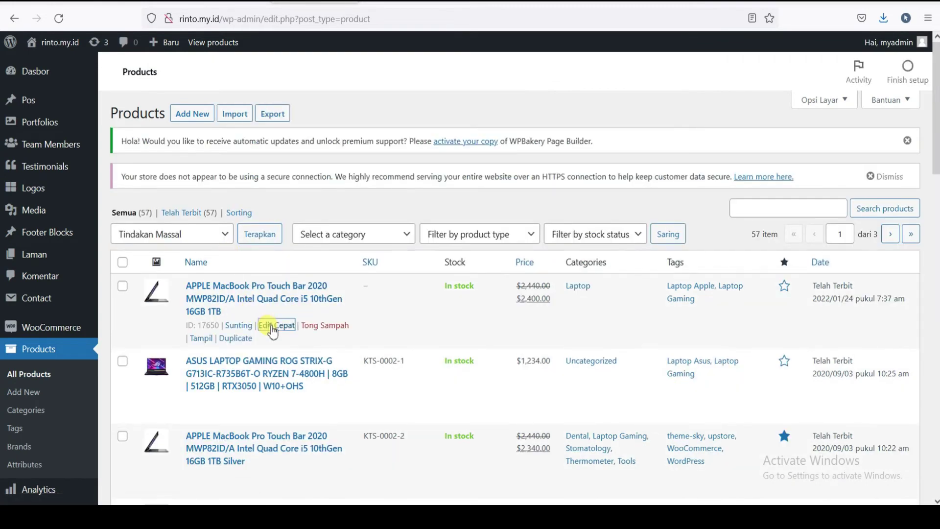
- Tick the Laptop and Laptop Gaming categories for the MacBook Pro
{"action": "scroll", "coordinate": [532, 319], "scroll_direction": "down", "scroll_amount": 2}
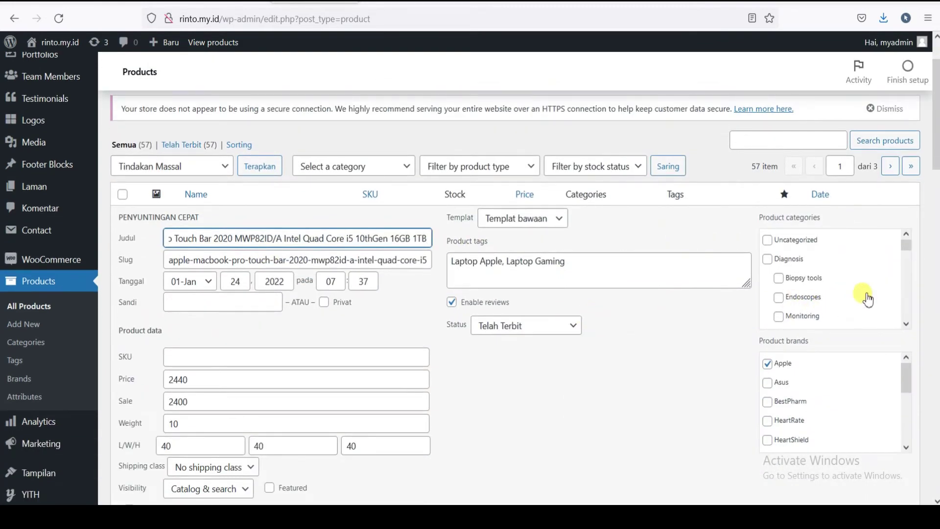
{"action": "scroll", "coordinate": [867, 300], "scroll_direction": "down", "scroll_amount": 6}
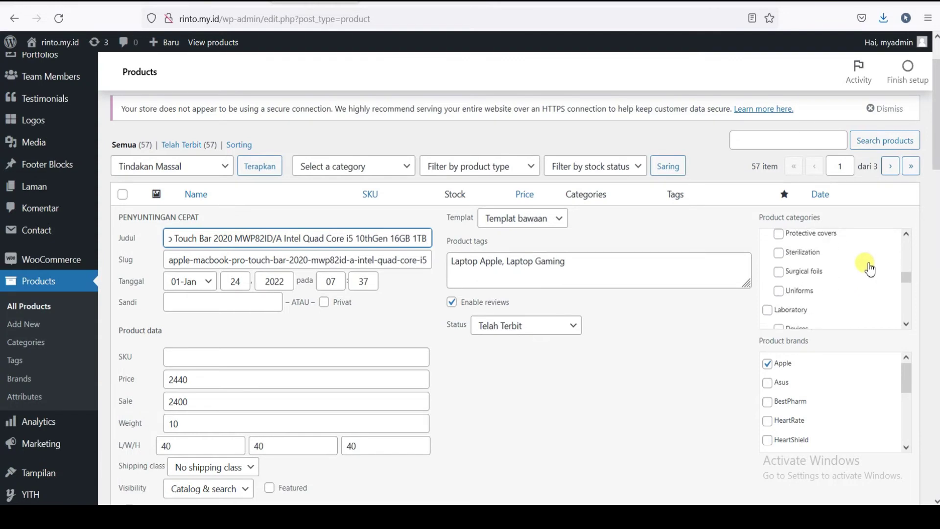
{"action": "scroll", "coordinate": [870, 269], "scroll_direction": "down", "scroll_amount": 5}
{"action": "left_click", "coordinate": [768, 261]}
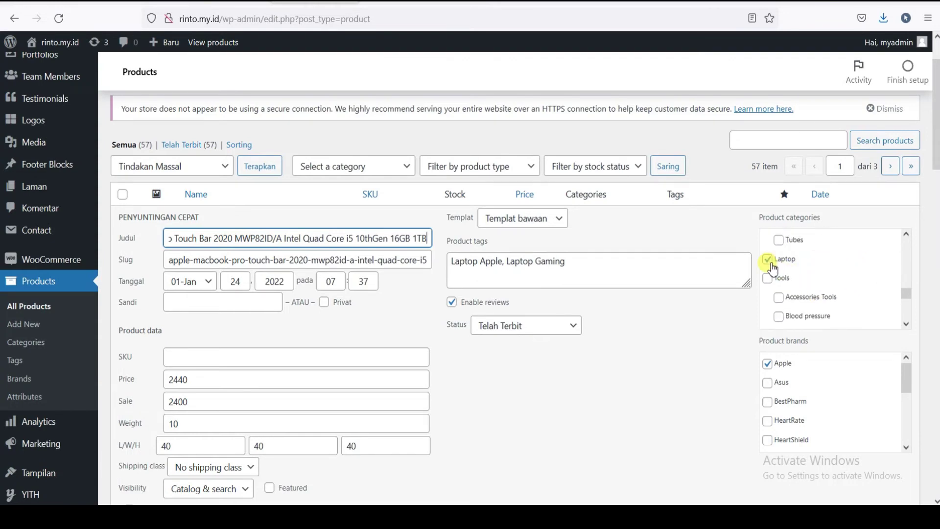
{"action": "scroll", "coordinate": [904, 300], "scroll_direction": "down", "scroll_amount": 3}
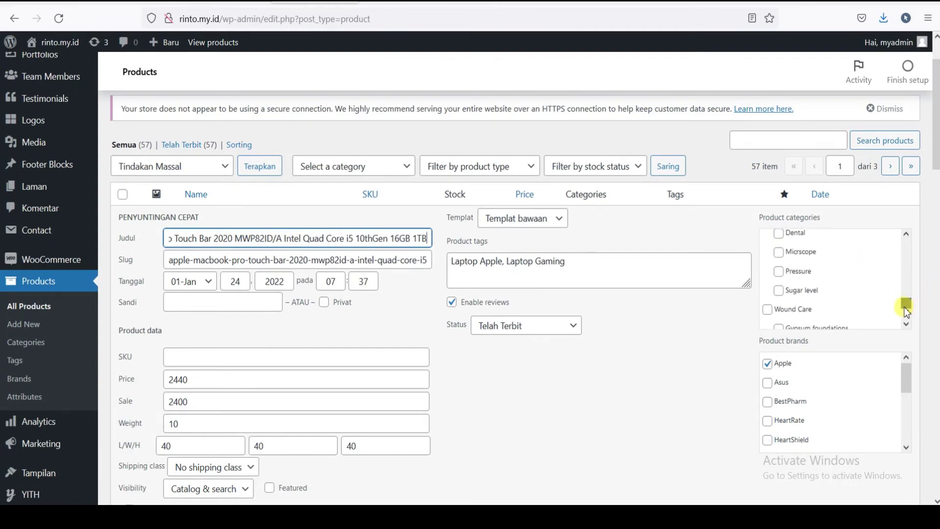
{"action": "left_click_drag", "start_coordinate": [907, 299], "coordinate": [914, 241]}
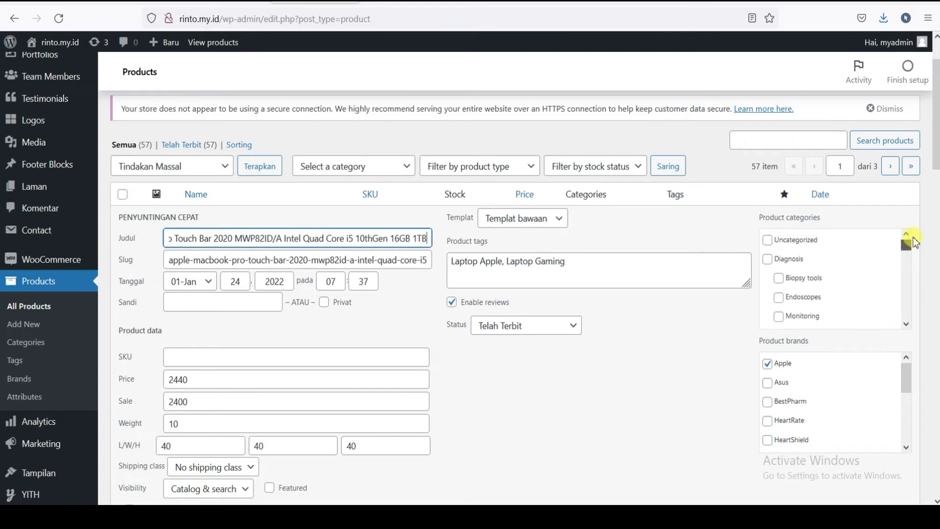
{"action": "scroll", "coordinate": [849, 253], "scroll_direction": "down", "scroll_amount": 5}
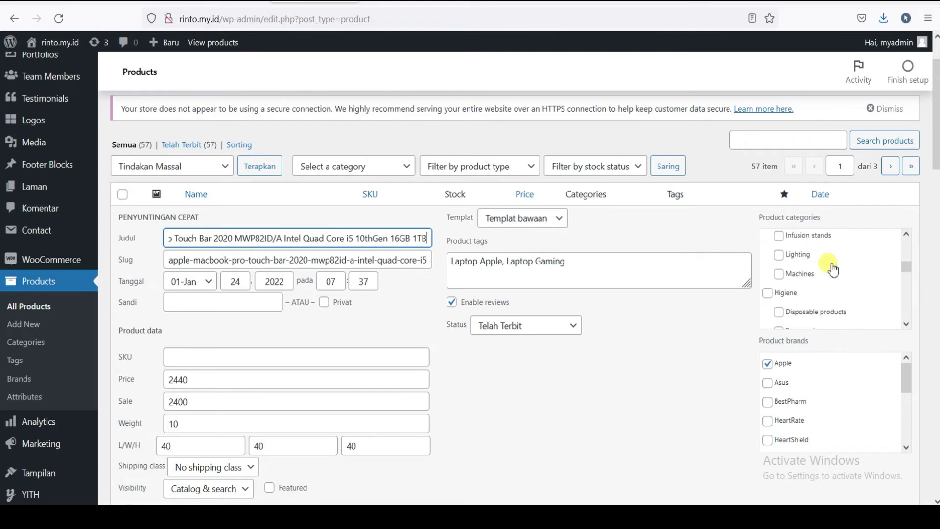
{"action": "scroll", "coordinate": [827, 266], "scroll_direction": "down", "scroll_amount": 5}
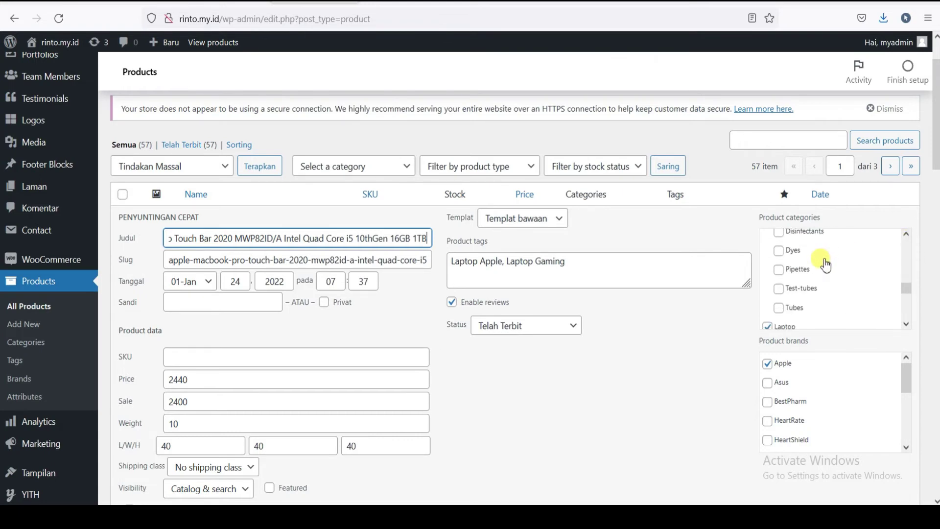
{"action": "scroll", "coordinate": [826, 265], "scroll_direction": "down", "scroll_amount": 5}
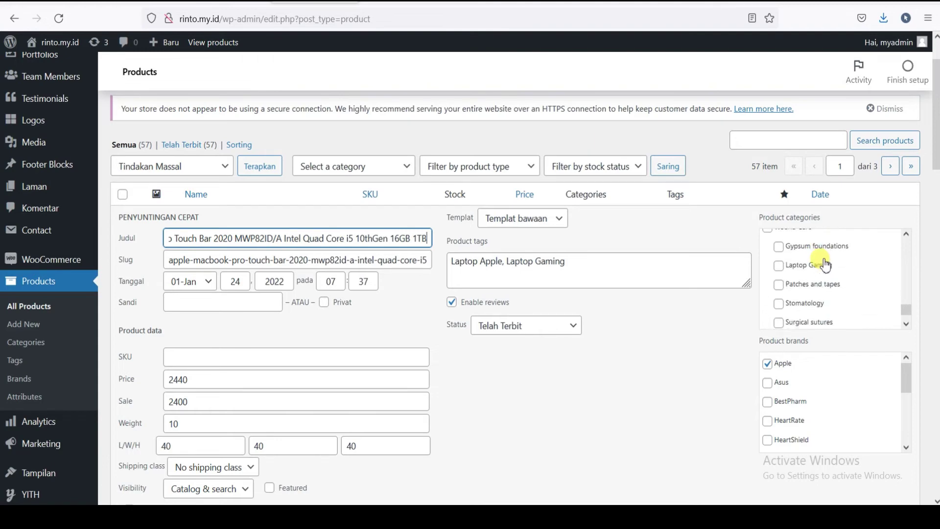
{"action": "left_click", "coordinate": [779, 265]}
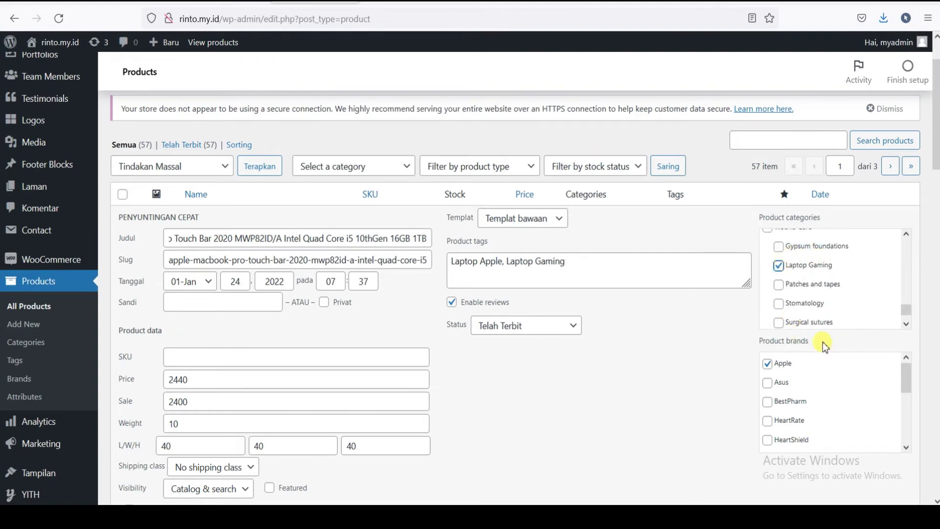
{"action": "scroll", "coordinate": [778, 364], "scroll_direction": "down", "scroll_amount": 3}
{"action": "scroll", "coordinate": [856, 372], "scroll_direction": "down", "scroll_amount": 7}
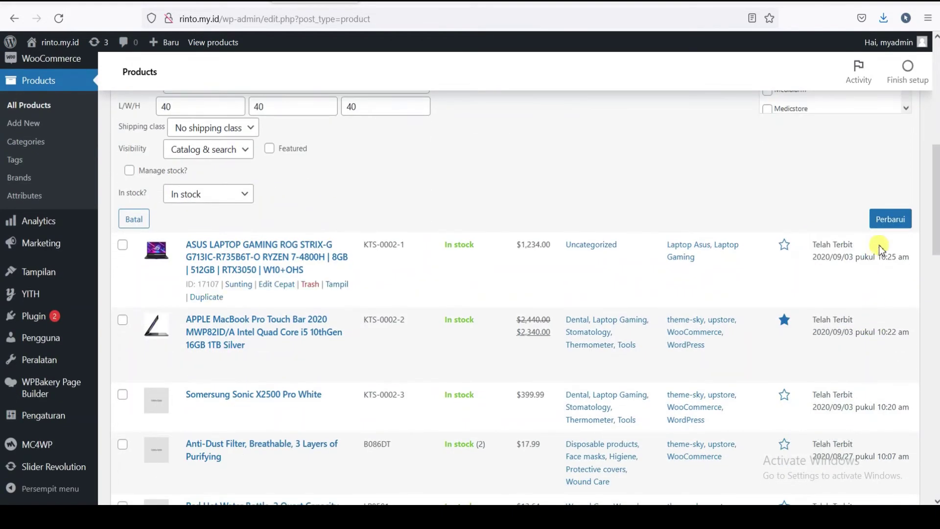
- Save the MacBook Pro's new category assignments
{"action": "left_click", "coordinate": [889, 221]}
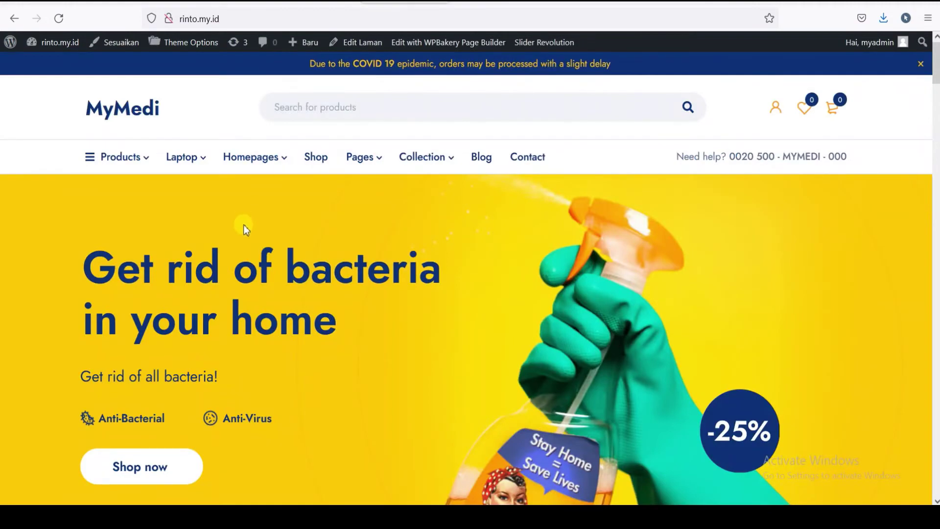
{"action": "scroll", "coordinate": [298, 237], "scroll_direction": "down", "scroll_amount": 15}
{"action": "scroll", "coordinate": [196, 147], "scroll_direction": "up", "scroll_amount": 2}
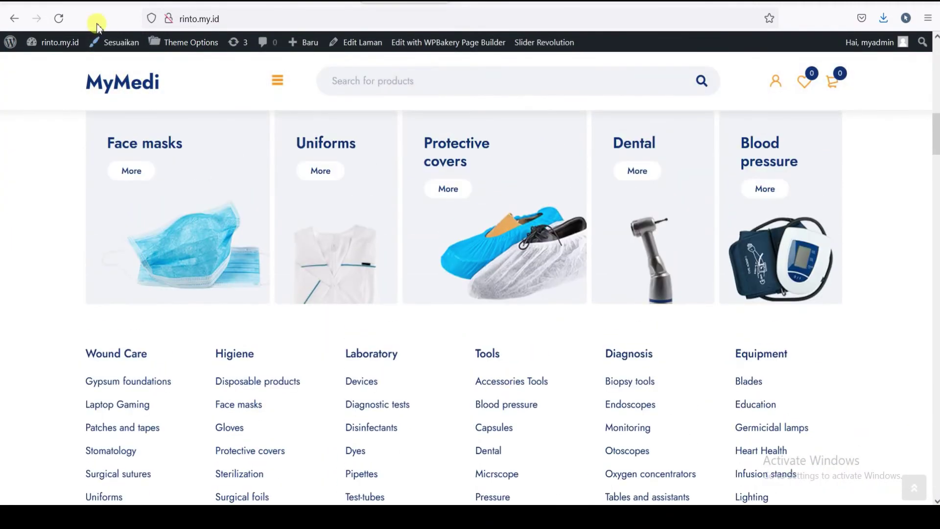
- Reload the storefront and open Laptop Gaming from the Products menu, showing 4 products
{"action": "left_click", "coordinate": [59, 18]}
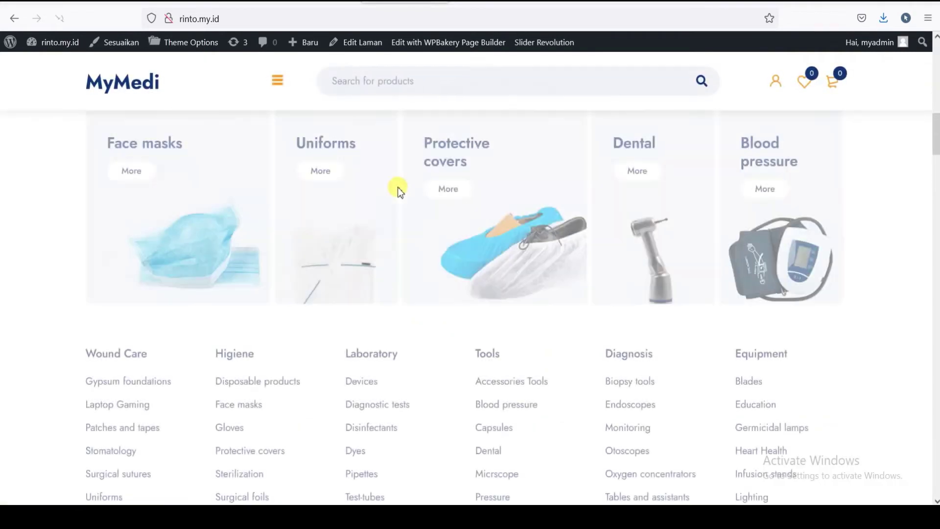
{"action": "scroll", "coordinate": [200, 131], "scroll_direction": "up", "scroll_amount": 5}
{"action": "scroll", "coordinate": [160, 209], "scroll_direction": "up", "scroll_amount": 5}
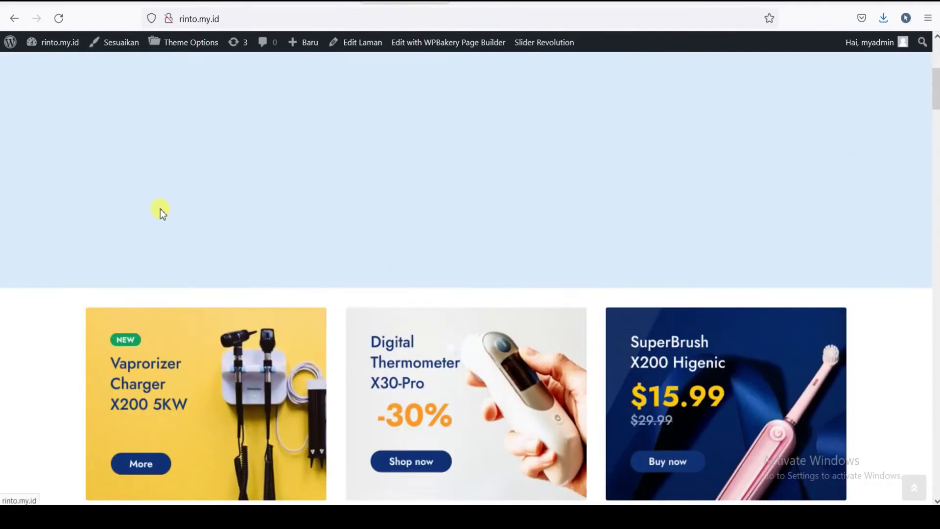
{"action": "mouse_move", "coordinate": [122, 156]}
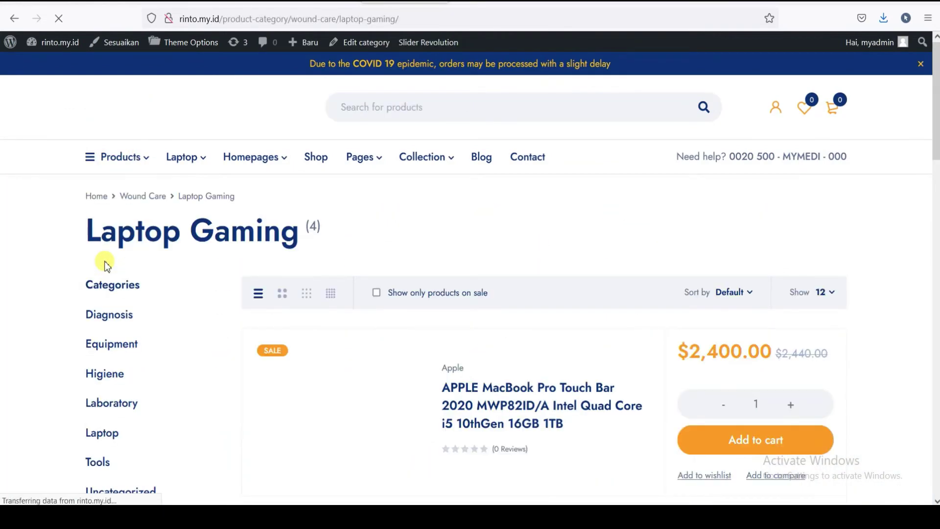
{"action": "scroll", "coordinate": [523, 326], "scroll_direction": "down", "scroll_amount": 4}
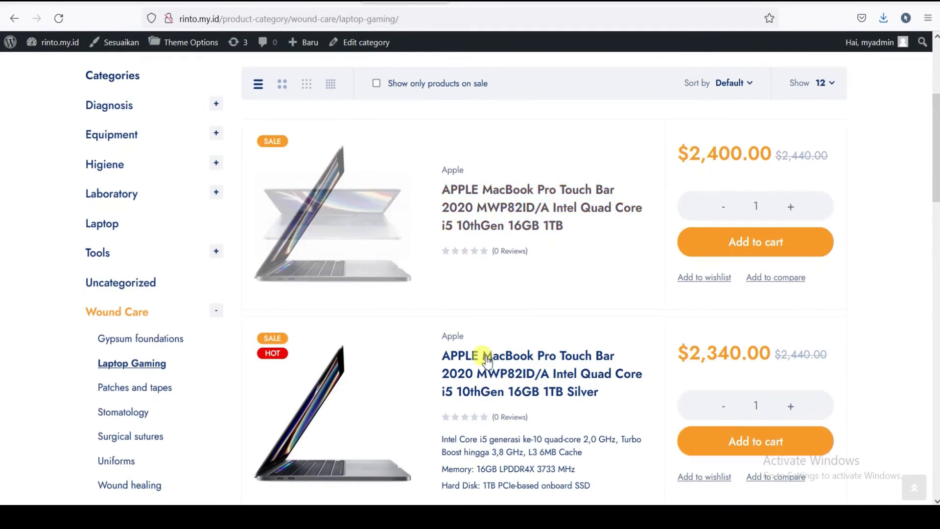
{"action": "scroll", "coordinate": [482, 355], "scroll_direction": "down", "scroll_amount": 4}
{"action": "scroll", "coordinate": [451, 289], "scroll_direction": "up", "scroll_amount": 4}
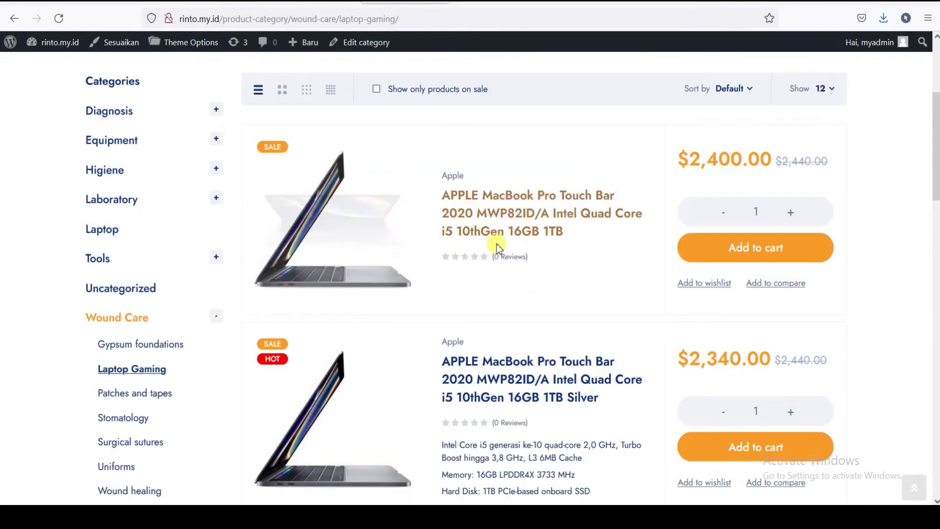
{"action": "scroll", "coordinate": [495, 245], "scroll_direction": "up", "scroll_amount": 4}
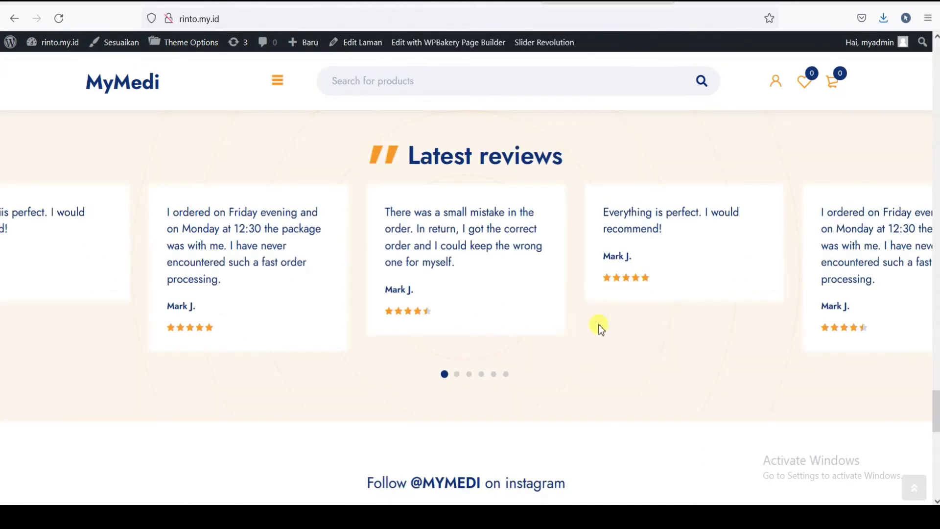
- Page through all six sets of Latest reviews on the homepage, then return to the first
{"action": "scroll", "coordinate": [598, 325], "scroll_direction": "down", "scroll_amount": 3}
{"action": "scroll", "coordinate": [567, 305], "scroll_direction": "up", "scroll_amount": 4}
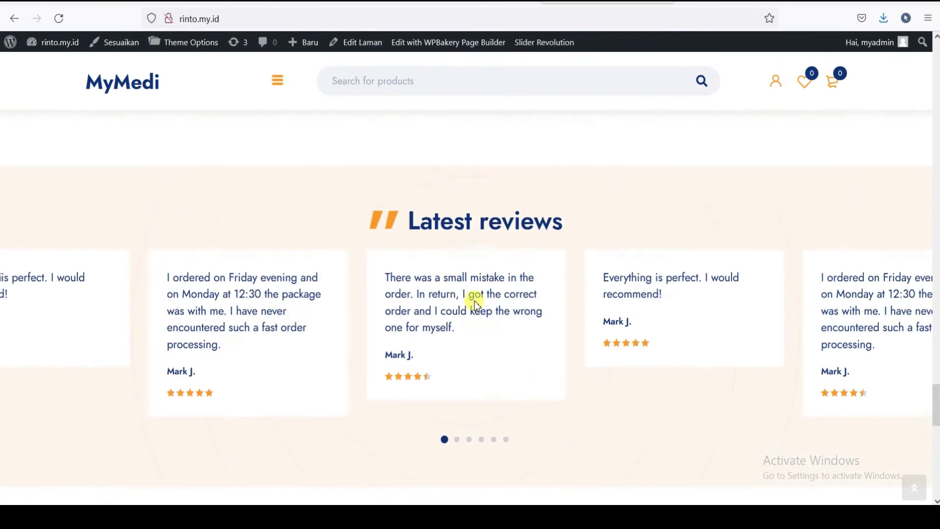
{"action": "left_click", "coordinate": [461, 441]}
{"action": "left_click", "coordinate": [468, 442]}
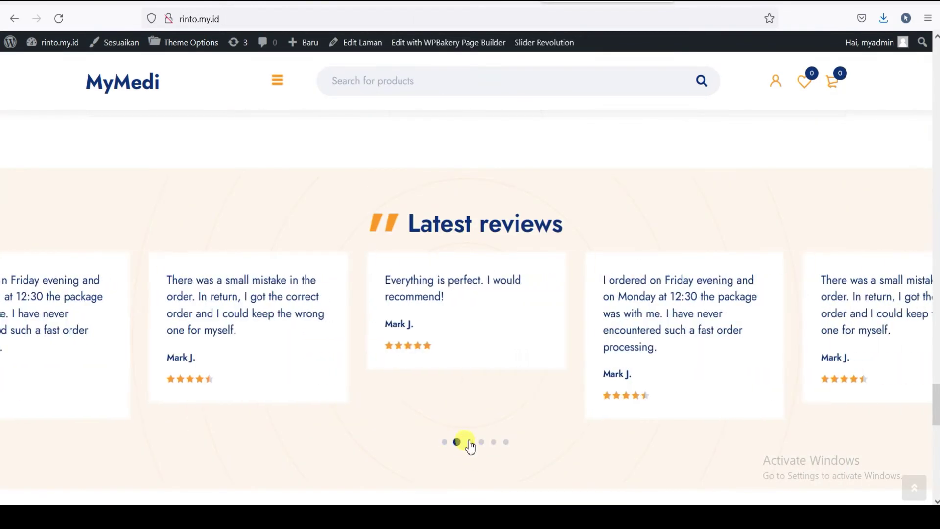
{"action": "left_click", "coordinate": [482, 443]}
{"action": "left_click", "coordinate": [493, 443]}
{"action": "left_click", "coordinate": [504, 442]}
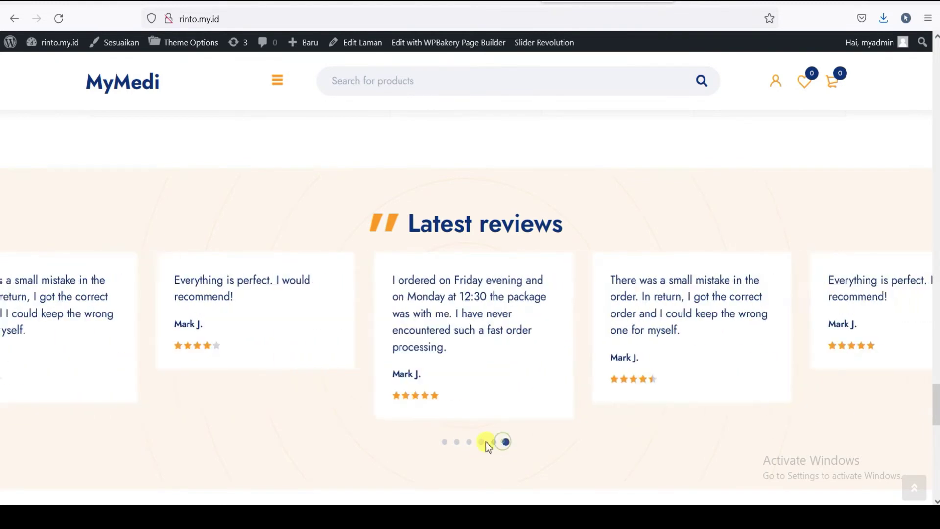
{"action": "left_click", "coordinate": [446, 442]}
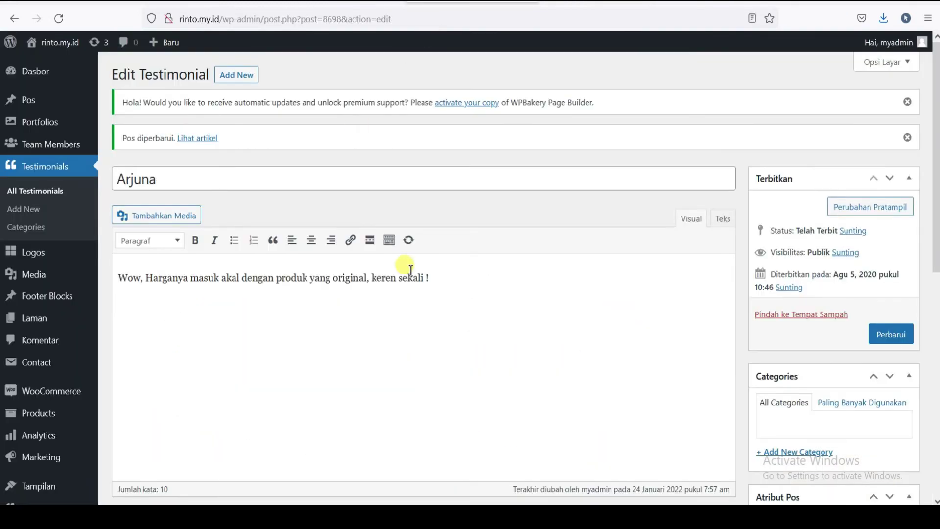
{"action": "scroll", "coordinate": [420, 275], "scroll_direction": "down", "scroll_amount": 10}
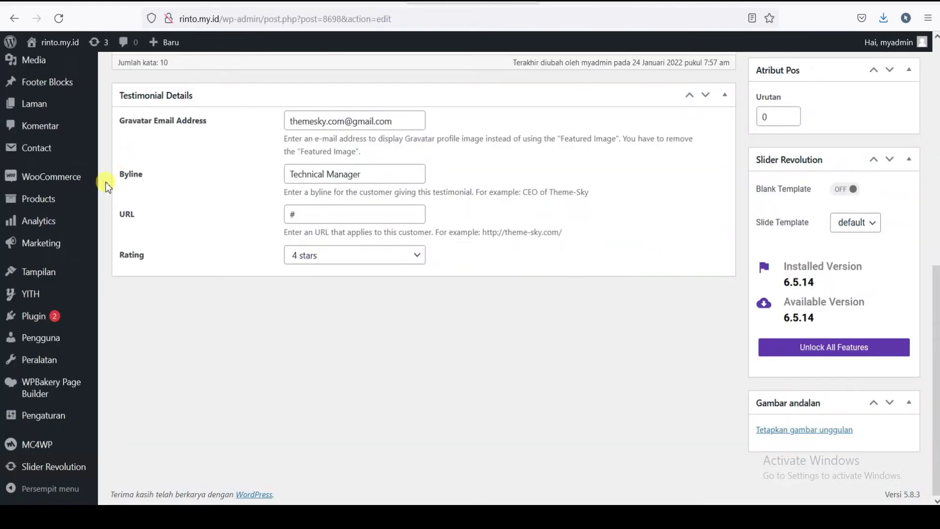
- Change the testimonial rating from 4 to 5 stars and save with Perbarui
{"action": "scroll", "coordinate": [284, 178], "scroll_direction": "up", "scroll_amount": 5}
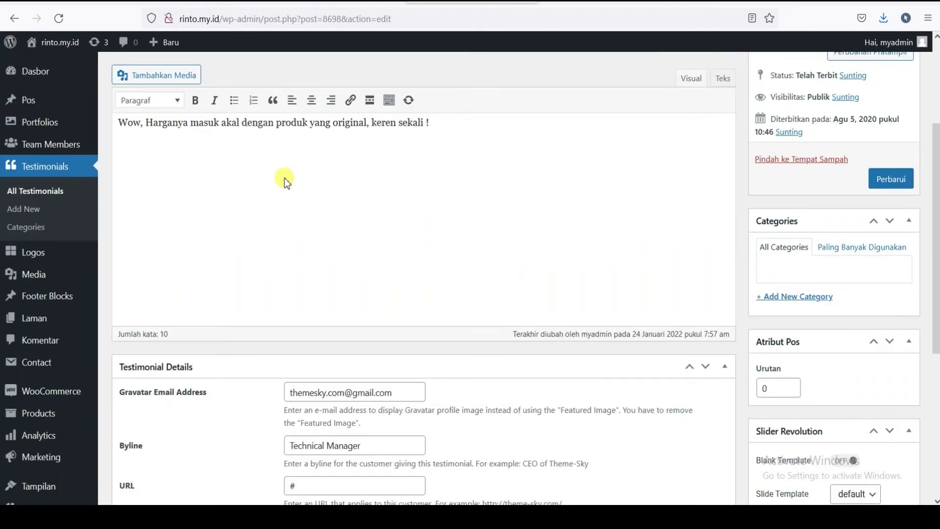
{"action": "scroll", "coordinate": [284, 177], "scroll_direction": "up", "scroll_amount": 3}
{"action": "scroll", "coordinate": [201, 140], "scroll_direction": "down", "scroll_amount": 4}
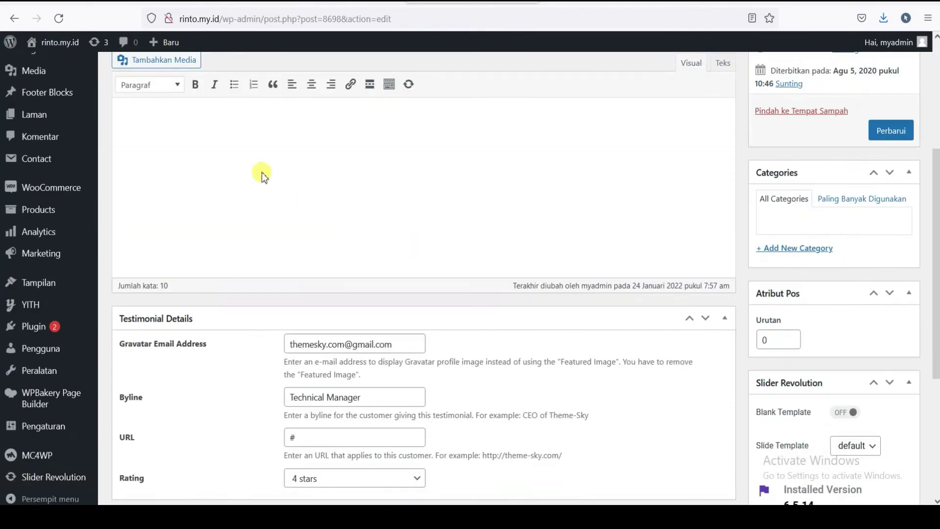
{"action": "scroll", "coordinate": [346, 179], "scroll_direction": "up", "scroll_amount": 3}
{"action": "scroll", "coordinate": [457, 275], "scroll_direction": "down", "scroll_amount": 8}
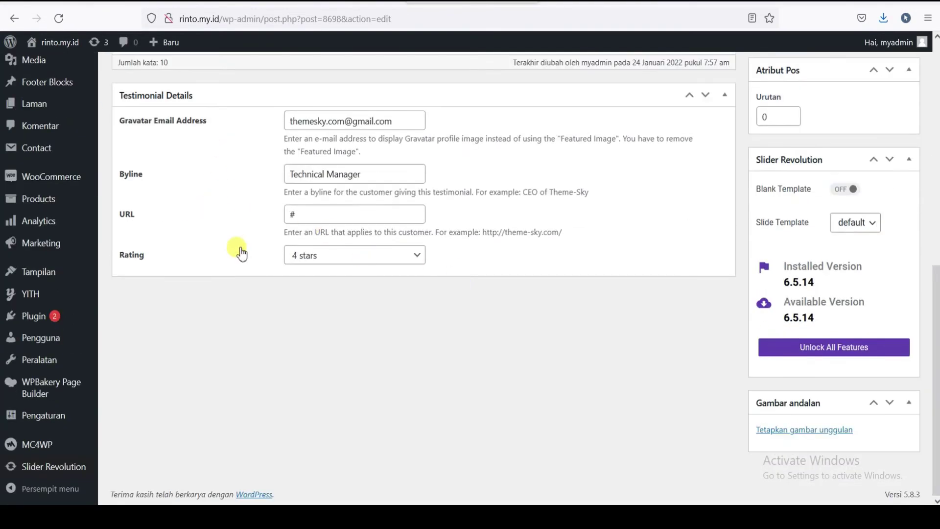
{"action": "left_click", "coordinate": [413, 265]}
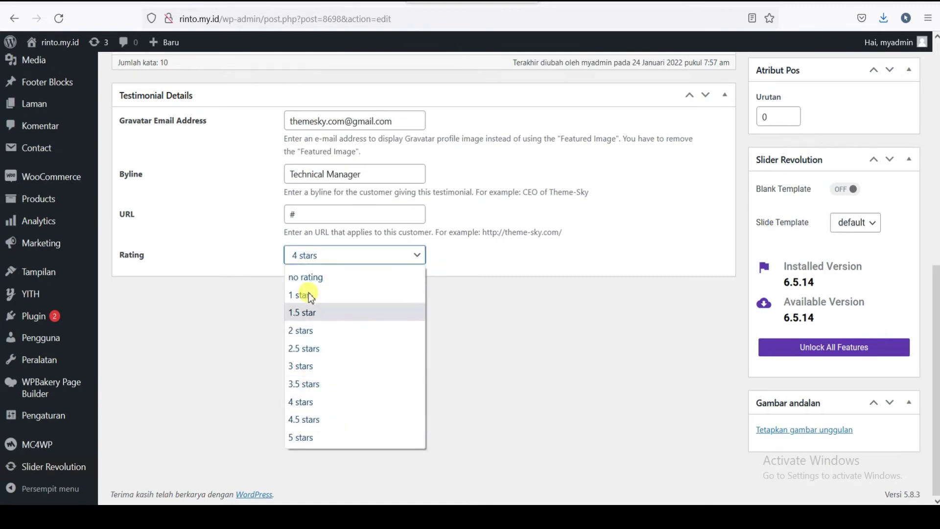
{"action": "left_click", "coordinate": [308, 437]}
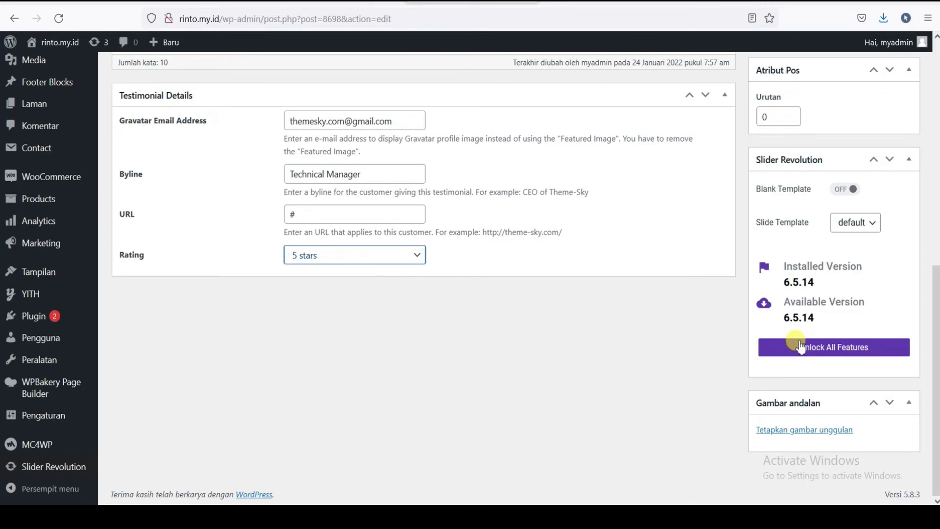
{"action": "scroll", "coordinate": [854, 318], "scroll_direction": "up", "scroll_amount": 5}
{"action": "left_click", "coordinate": [886, 180]}
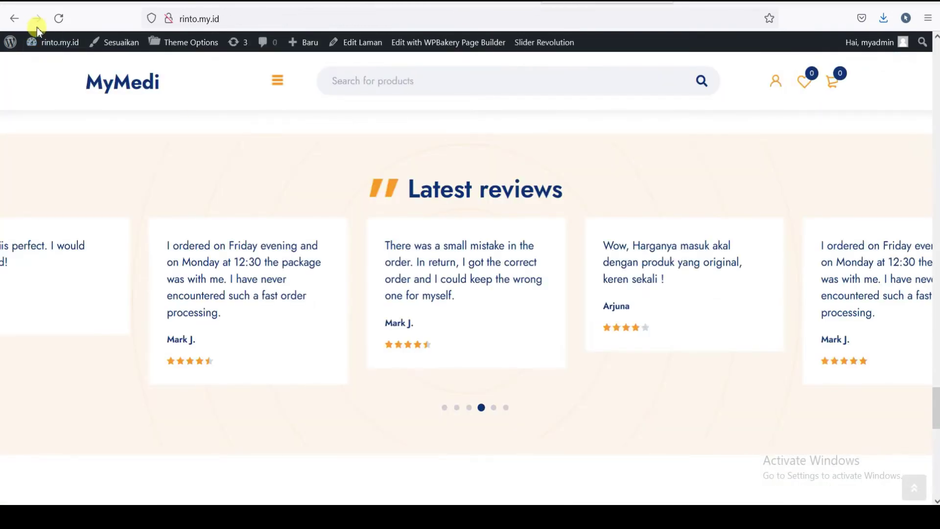
- Reload the homepage and advance the Latest reviews carousel to its fourth page
{"action": "left_click", "coordinate": [64, 17]}
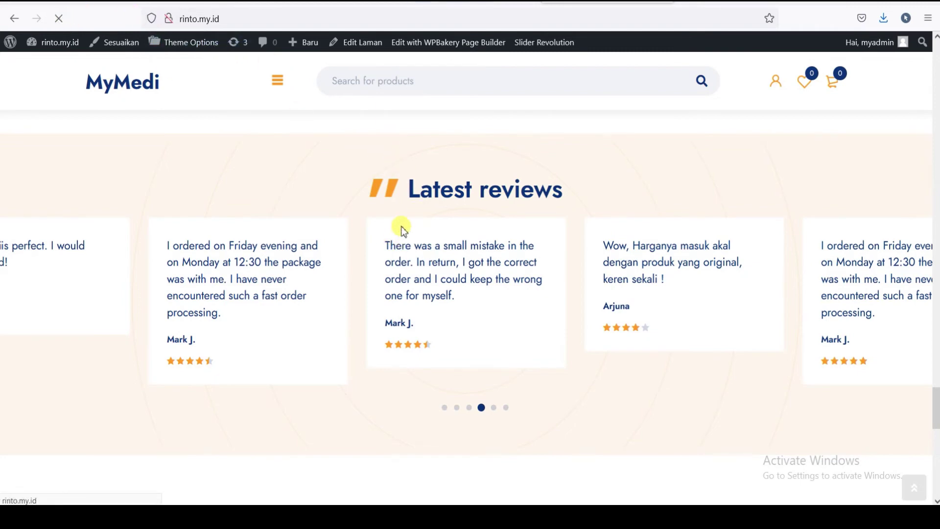
{"action": "left_click_drag", "start_coordinate": [935, 462], "coordinate": [934, 408]}
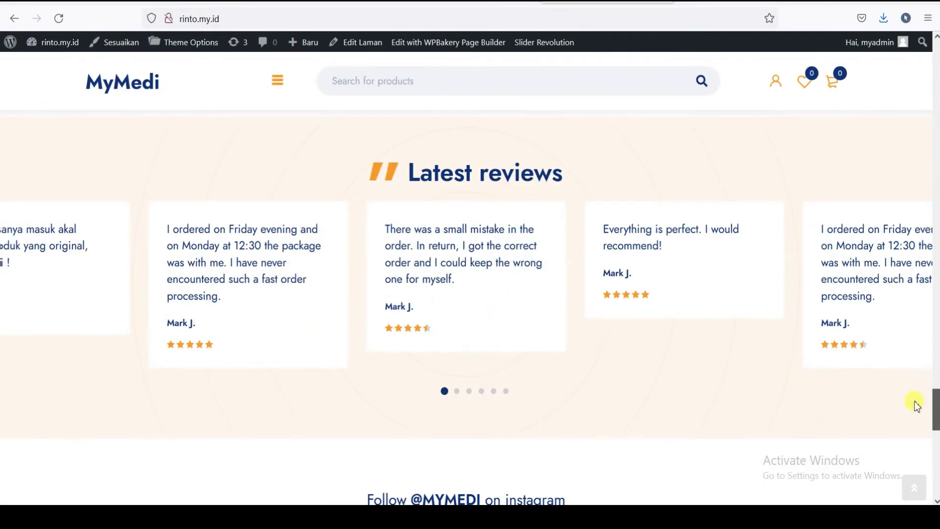
{"action": "left_click", "coordinate": [458, 392]}
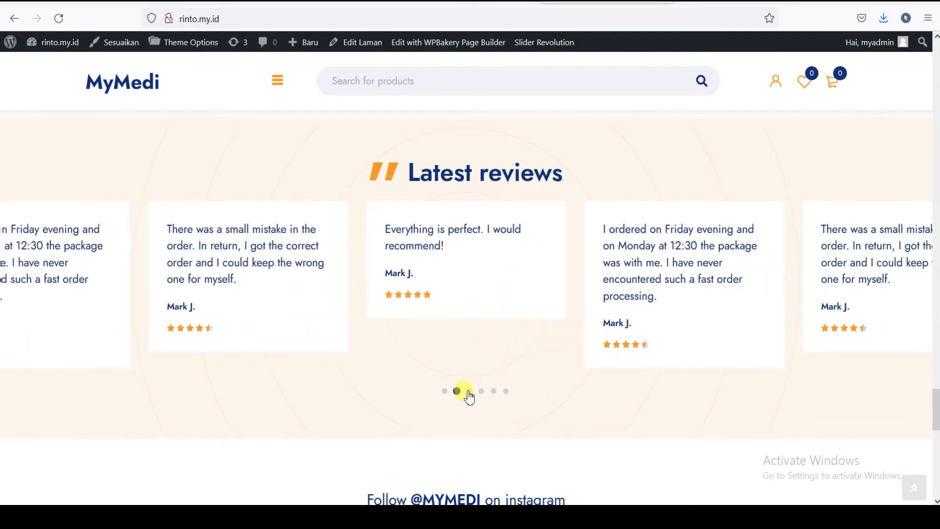
{"action": "left_click", "coordinate": [469, 392]}
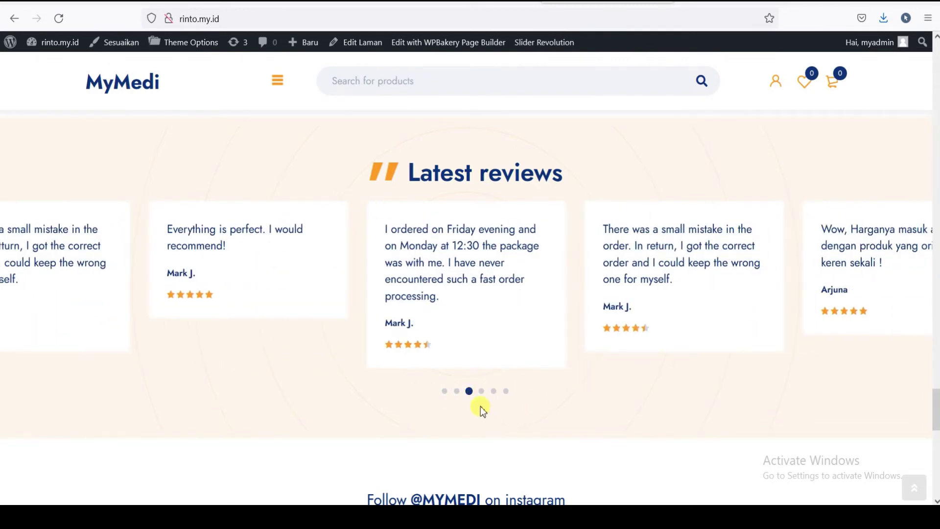
{"action": "left_click", "coordinate": [482, 392]}
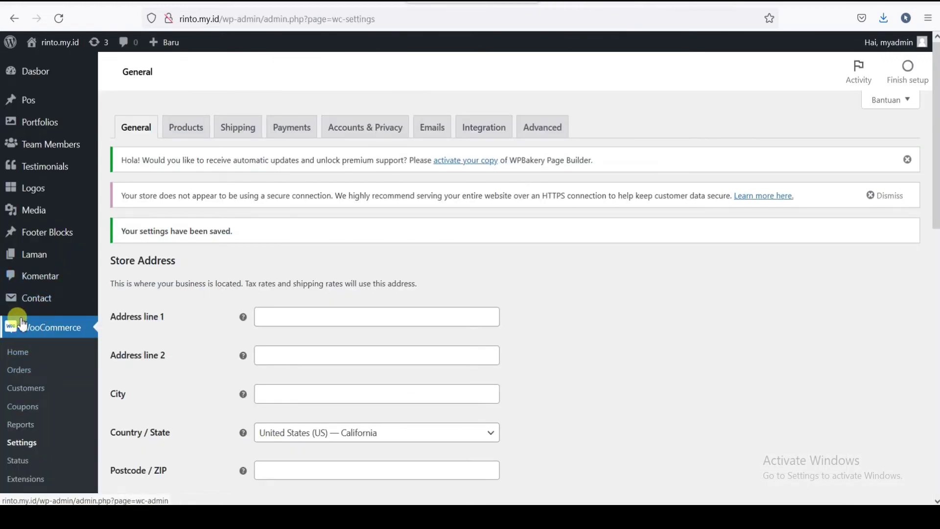
- Set the WooCommerce store currency to Indonesian rupiah (Rp) and save
{"action": "left_click", "coordinate": [19, 447]}
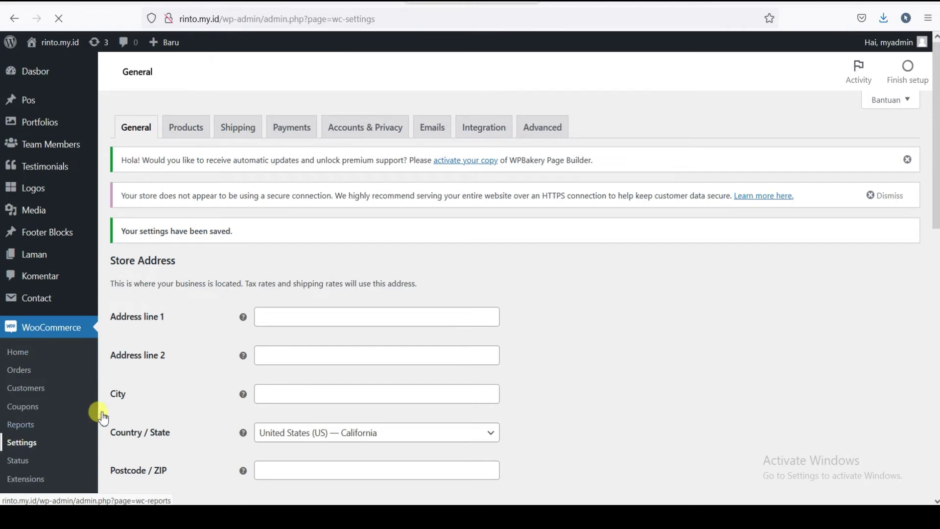
{"action": "scroll", "coordinate": [341, 267], "scroll_direction": "down", "scroll_amount": 10}
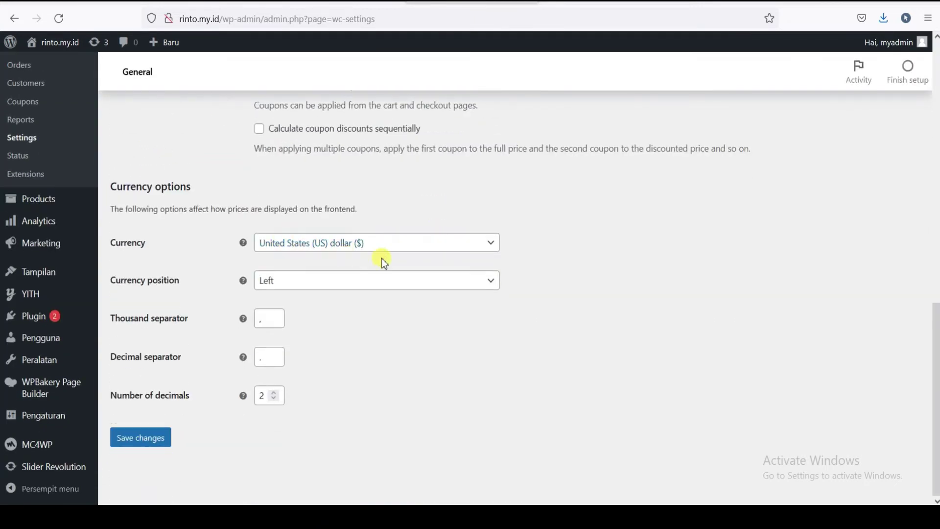
{"action": "left_click", "coordinate": [483, 252]}
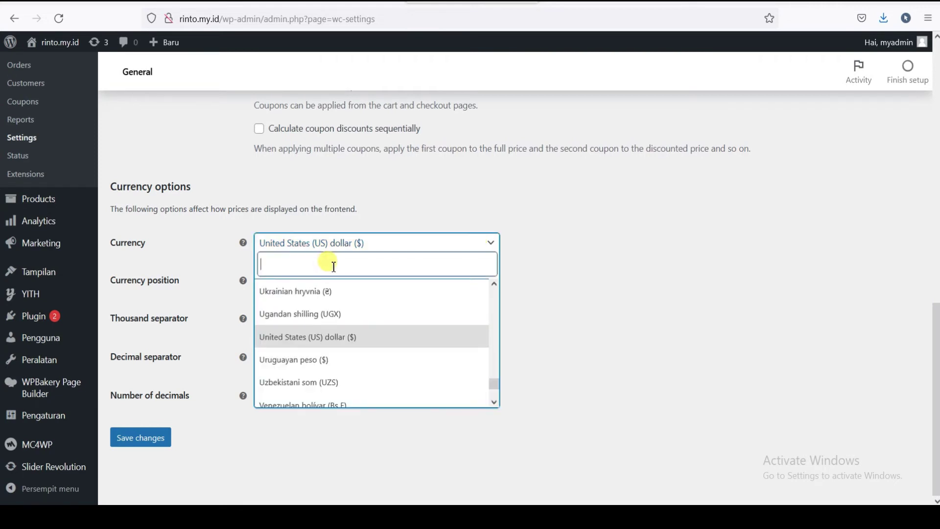
{"action": "type", "text": "rupiah"}
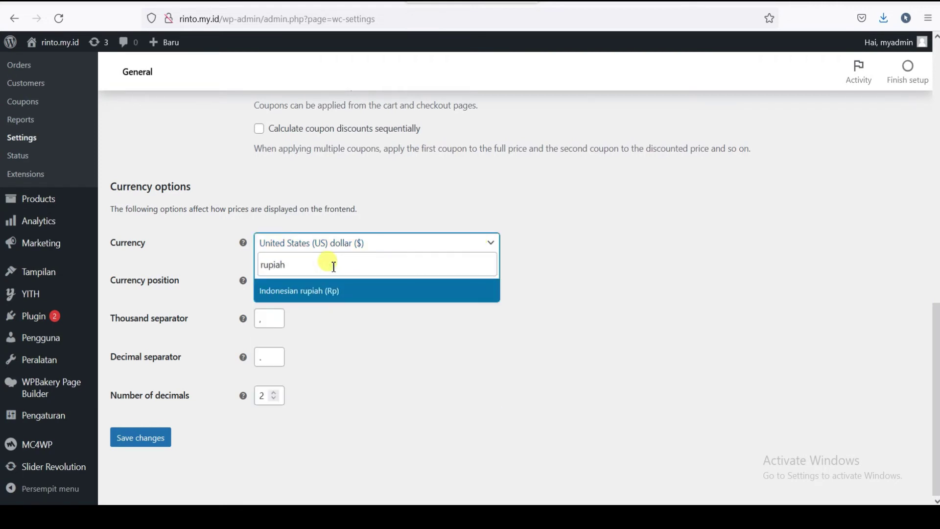
{"action": "left_click", "coordinate": [343, 293]}
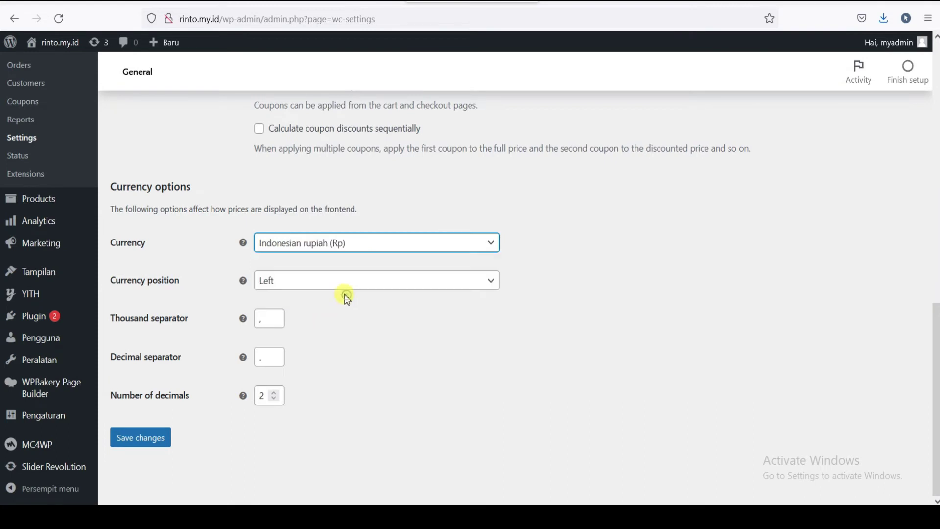
{"action": "left_click", "coordinate": [157, 437]}
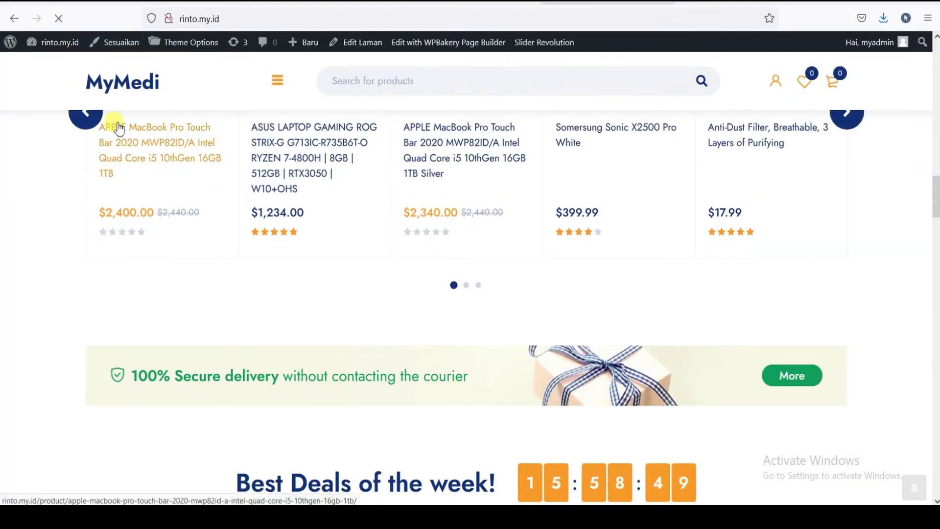
- Scroll the storefront to confirm prices now show Rp, such as Rp399.99 and Rp60.23
{"action": "left_click", "coordinate": [119, 128]}
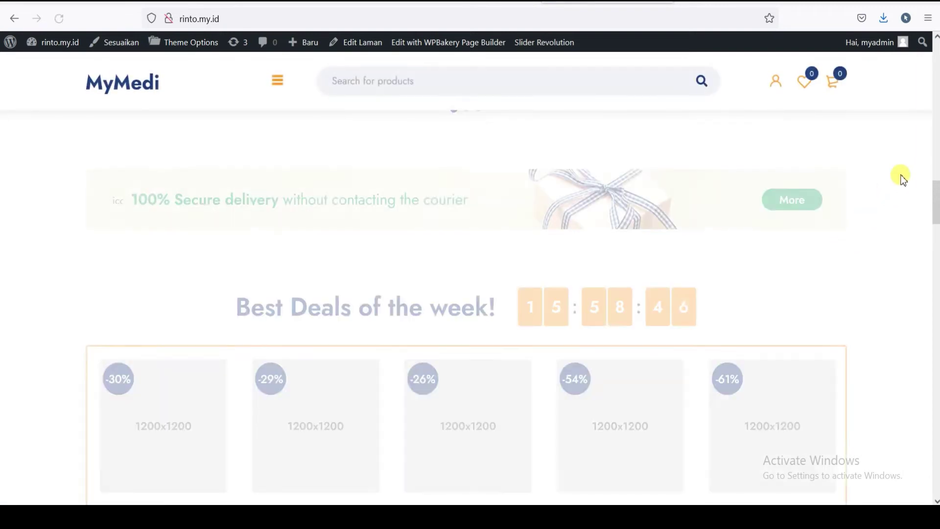
{"action": "scroll", "coordinate": [932, 200], "scroll_direction": "down", "scroll_amount": 2}
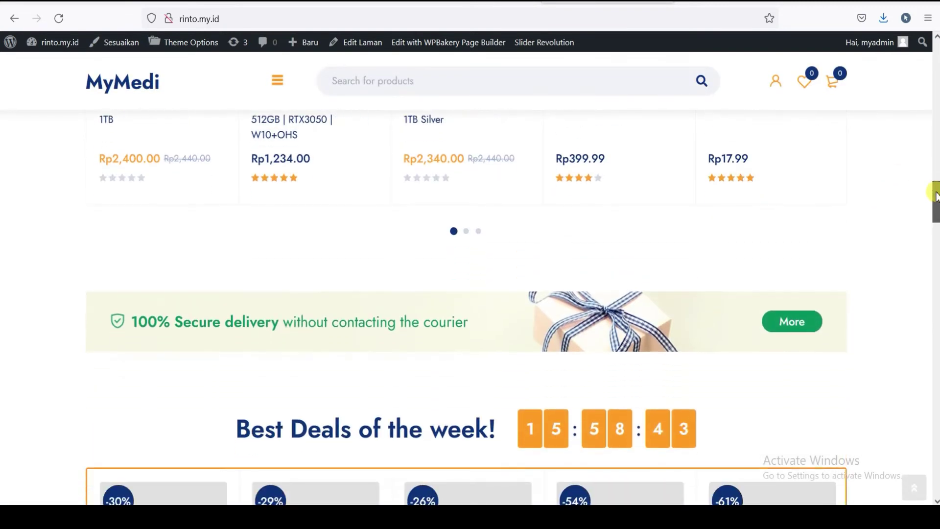
{"action": "left_click_drag", "start_coordinate": [935, 196], "coordinate": [936, 272]}
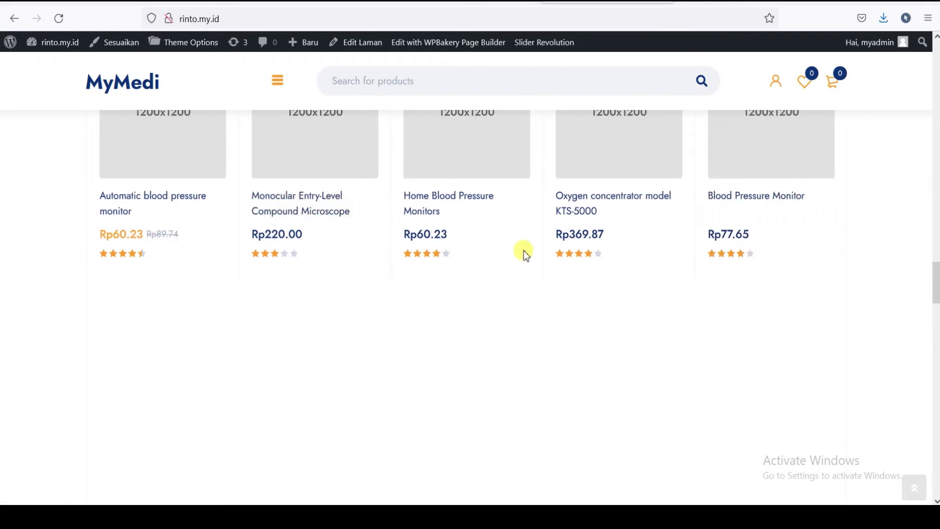
{"action": "scroll", "coordinate": [523, 251], "scroll_direction": "up", "scroll_amount": 15}
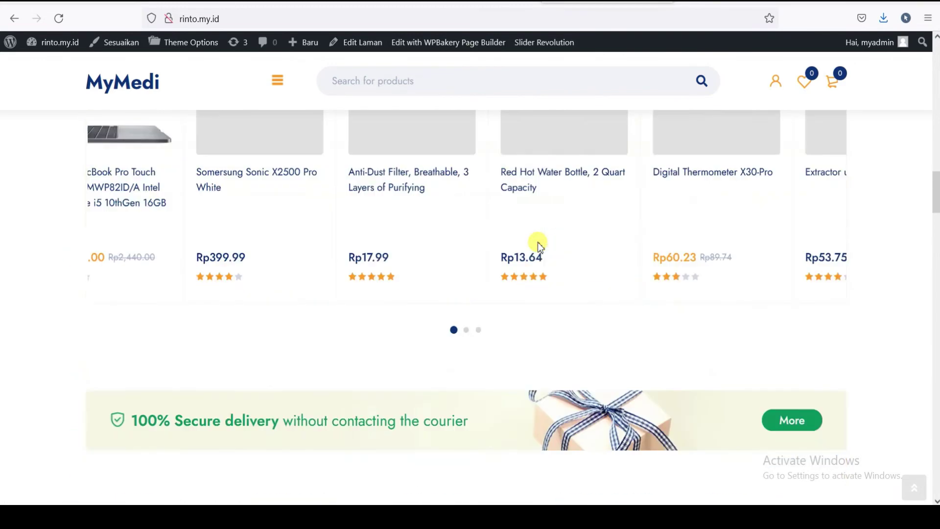
{"action": "scroll", "coordinate": [537, 242], "scroll_direction": "up", "scroll_amount": 4}
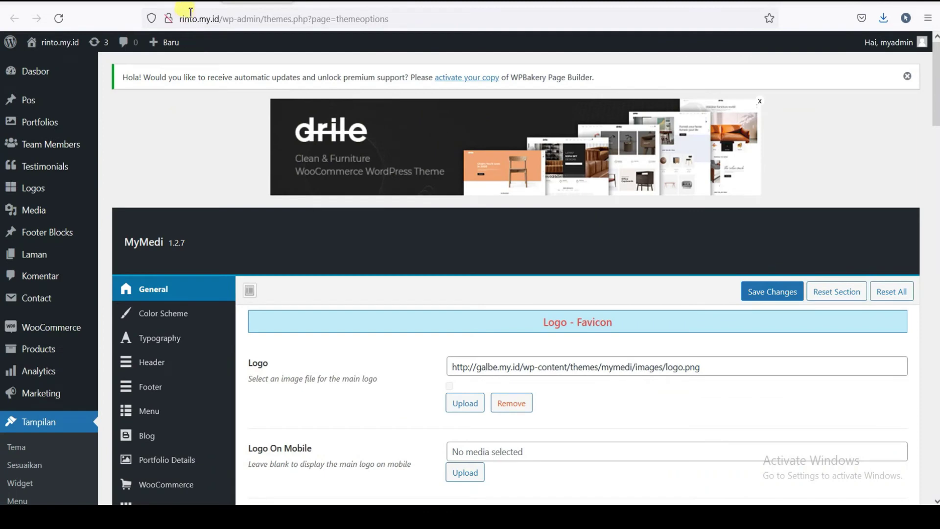
- Reopen the General theme options section and scroll to the logo fields
{"action": "scroll", "coordinate": [46, 191], "scroll_direction": "down", "scroll_amount": 3}
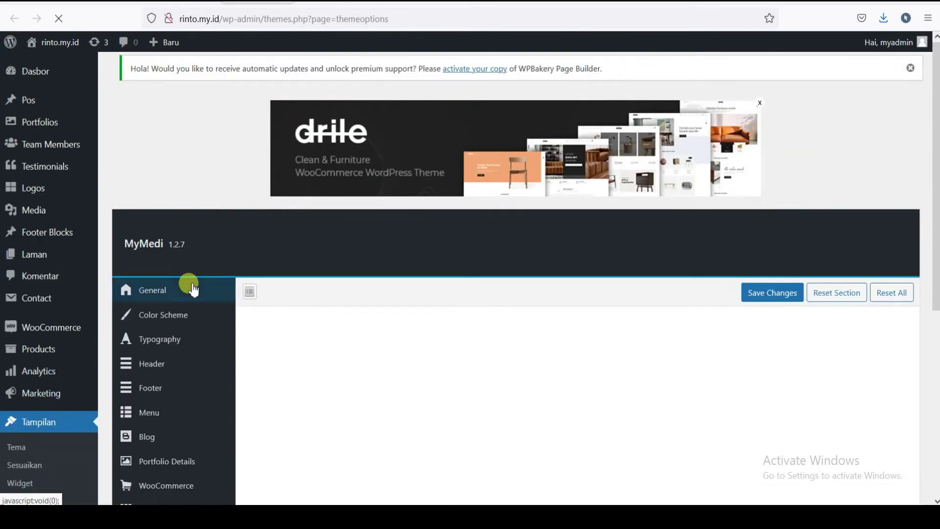
{"action": "left_click", "coordinate": [147, 288]}
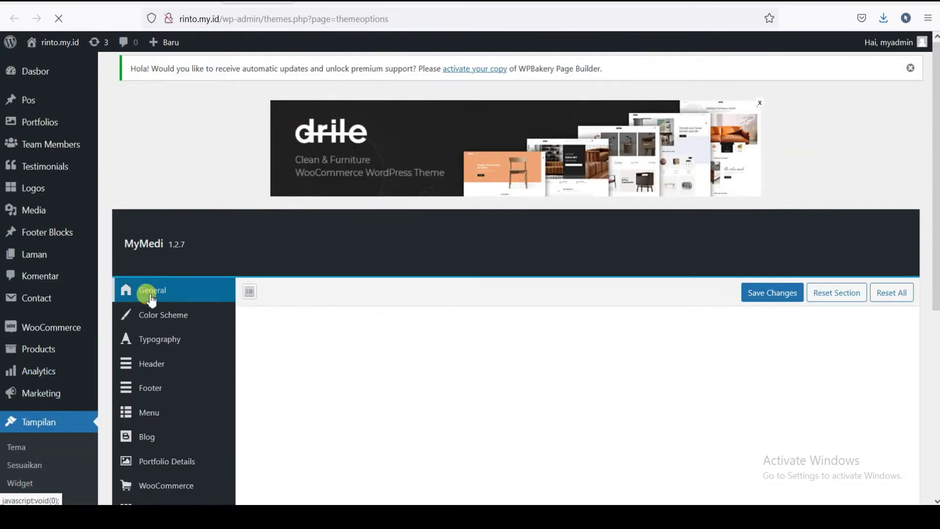
{"action": "scroll", "coordinate": [447, 286], "scroll_direction": "down", "scroll_amount": 3}
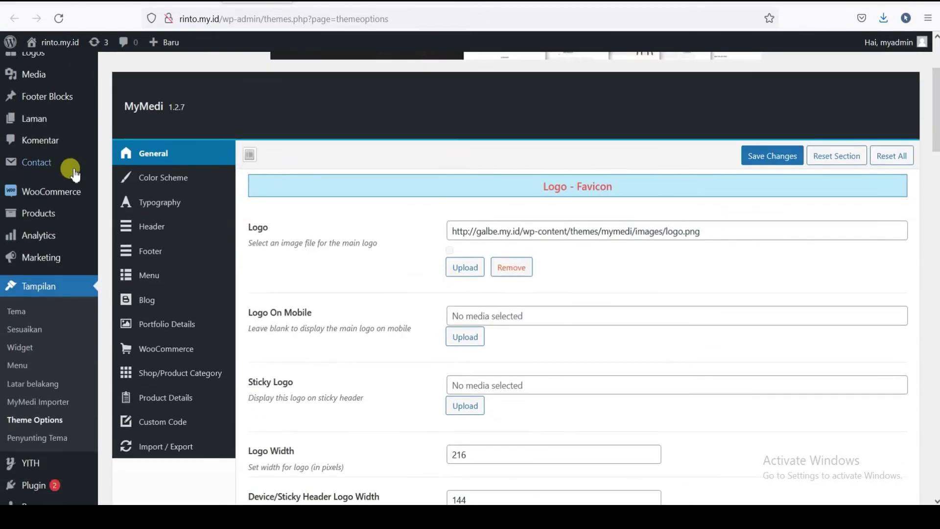
{"action": "scroll", "coordinate": [451, 235], "scroll_direction": "down", "scroll_amount": 3}
{"action": "scroll", "coordinate": [457, 248], "scroll_direction": "down", "scroll_amount": 1}
{"action": "scroll", "coordinate": [319, 206], "scroll_direction": "up", "scroll_amount": 3}
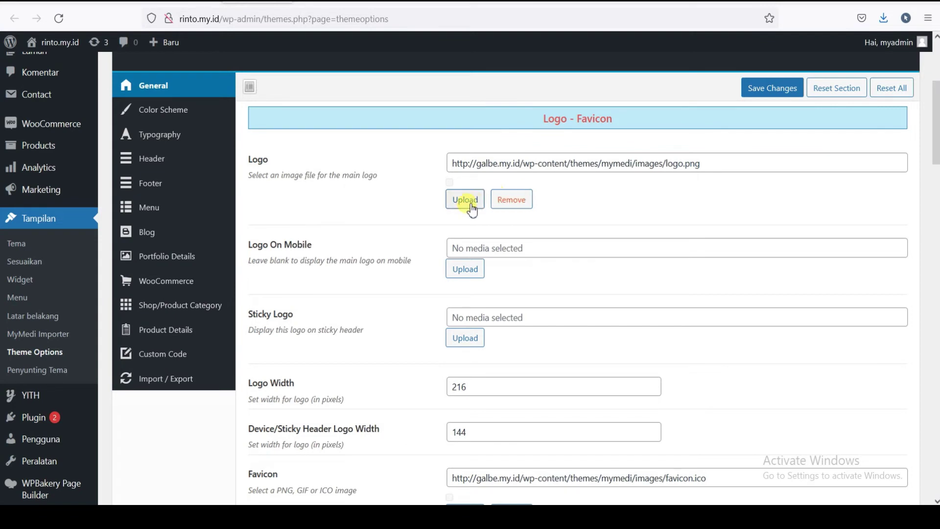
- Review Logo Width 216 and sticky logo width 144, then select the Text Logo value MyMedi
{"action": "scroll", "coordinate": [303, 235], "scroll_direction": "down", "scroll_amount": 2}
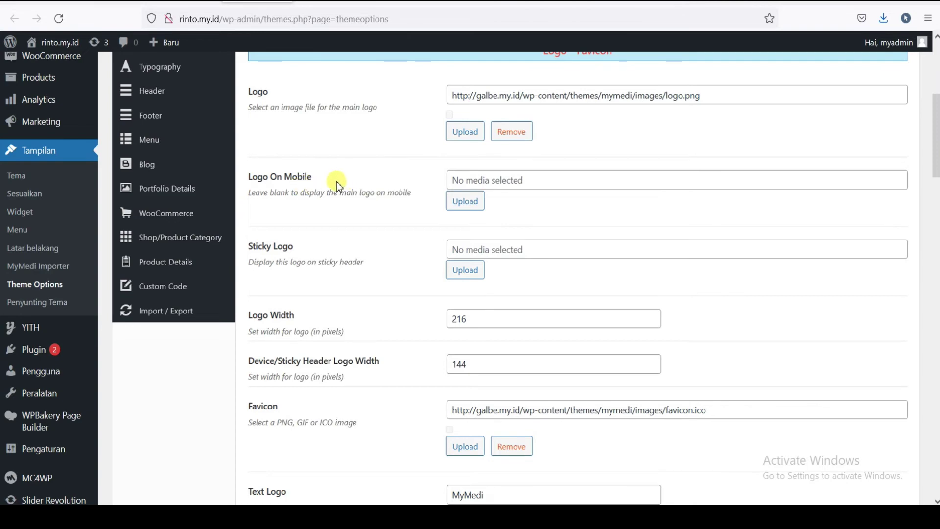
{"action": "scroll", "coordinate": [342, 201], "scroll_direction": "down", "scroll_amount": 3}
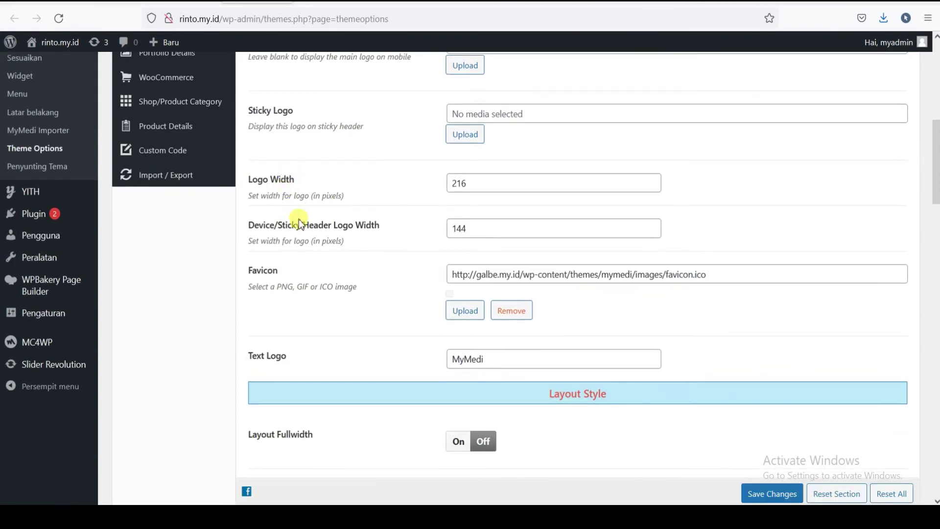
{"action": "scroll", "coordinate": [311, 235], "scroll_direction": "down", "scroll_amount": 1}
{"action": "scroll", "coordinate": [392, 217], "scroll_direction": "up", "scroll_amount": 3}
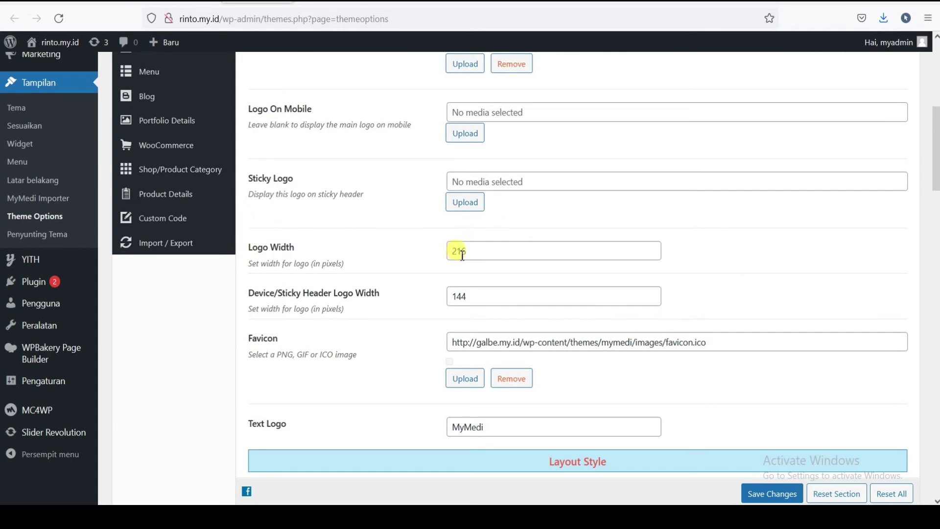
{"action": "scroll", "coordinate": [487, 262], "scroll_direction": "down", "scroll_amount": 1}
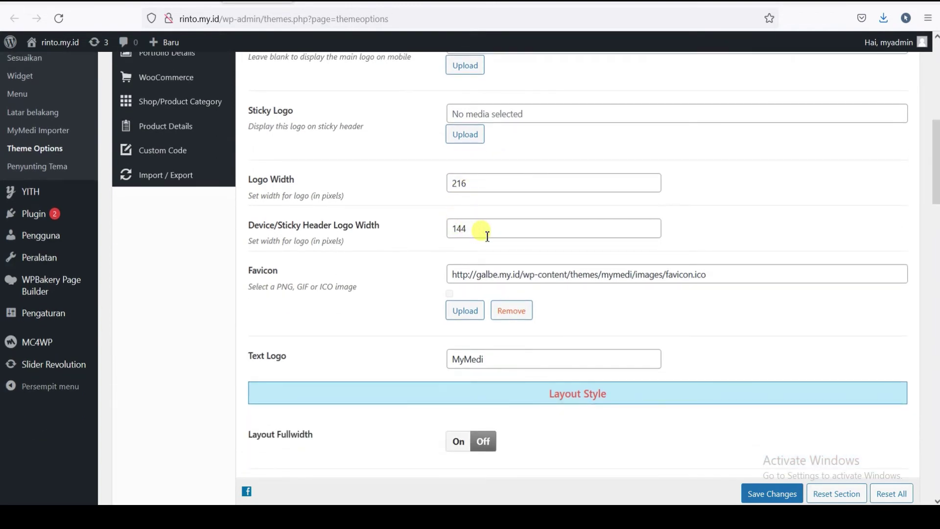
{"action": "scroll", "coordinate": [472, 231], "scroll_direction": "down", "scroll_amount": 1}
{"action": "scroll", "coordinate": [460, 244], "scroll_direction": "down", "scroll_amount": 1}
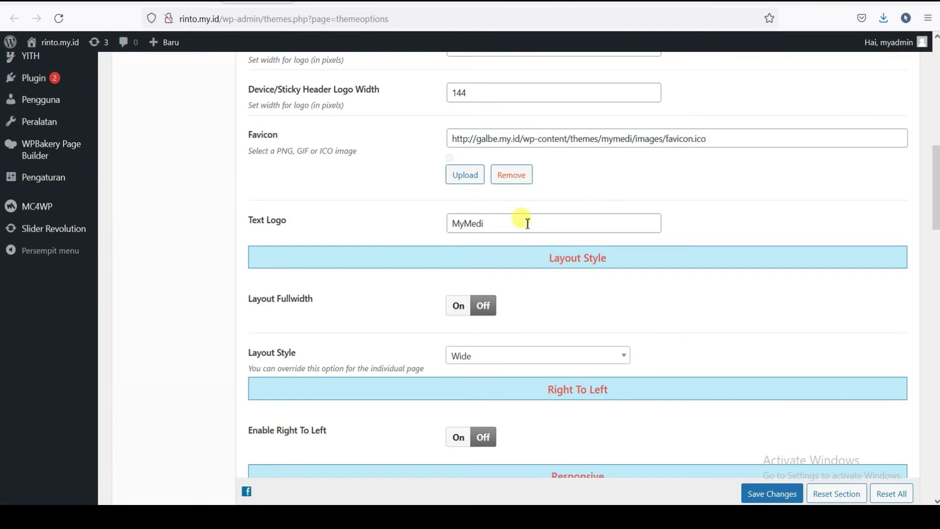
{"action": "double_click", "coordinate": [527, 224]}
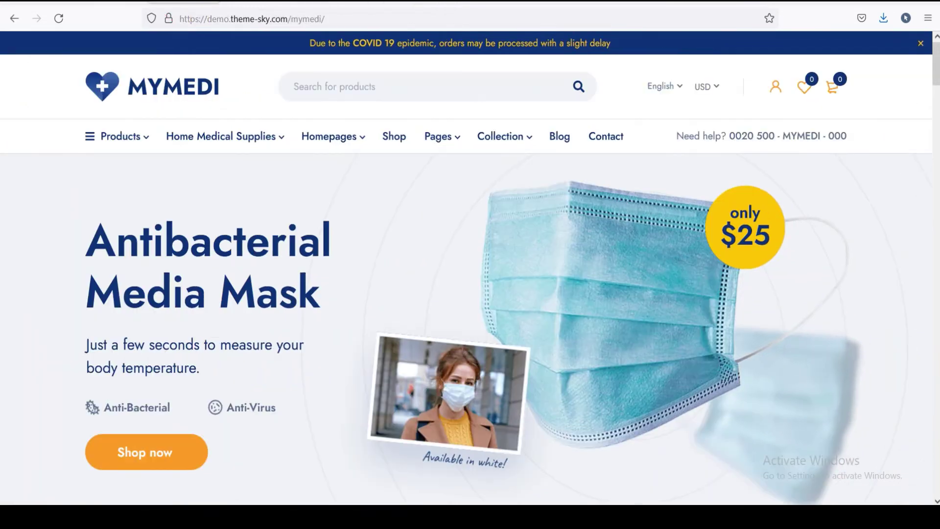
- Change the Text Logo to 'Toko Elektronik Terpercaya' and save the theme options
{"action": "left_click", "coordinate": [184, 2]}
{"action": "left_click", "coordinate": [257, 2]}
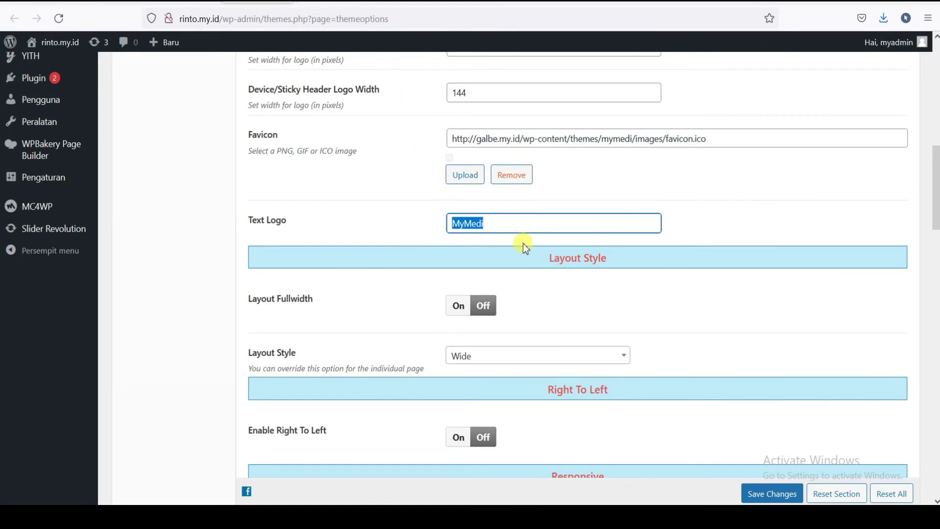
{"action": "type", "text": "Toko Elektronik Terpercaya"}
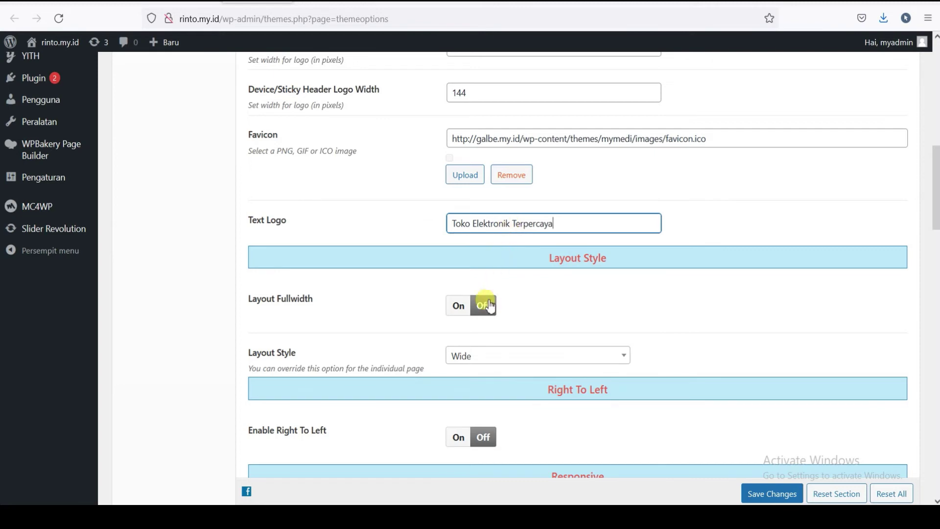
{"action": "scroll", "coordinate": [509, 244], "scroll_direction": "down", "scroll_amount": 3}
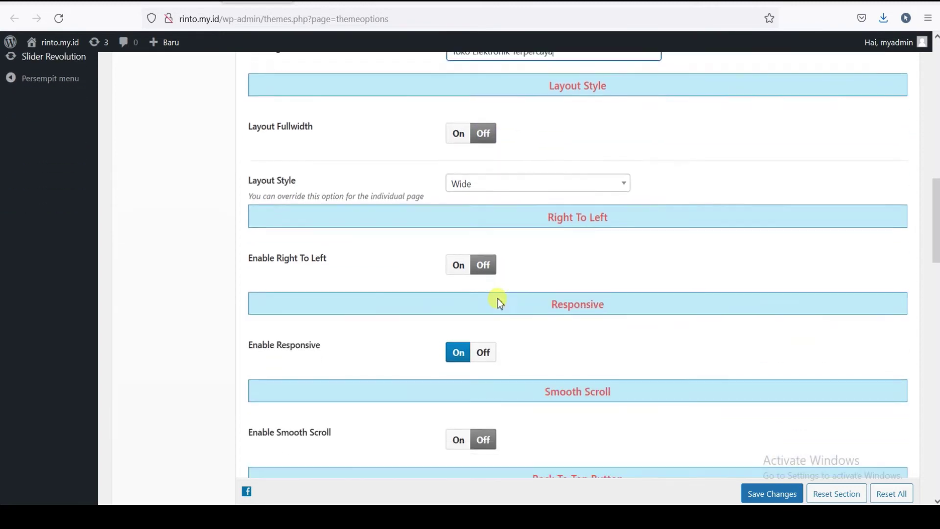
{"action": "scroll", "coordinate": [539, 307], "scroll_direction": "down", "scroll_amount": 5}
{"action": "scroll", "coordinate": [441, 301], "scroll_direction": "down", "scroll_amount": 3}
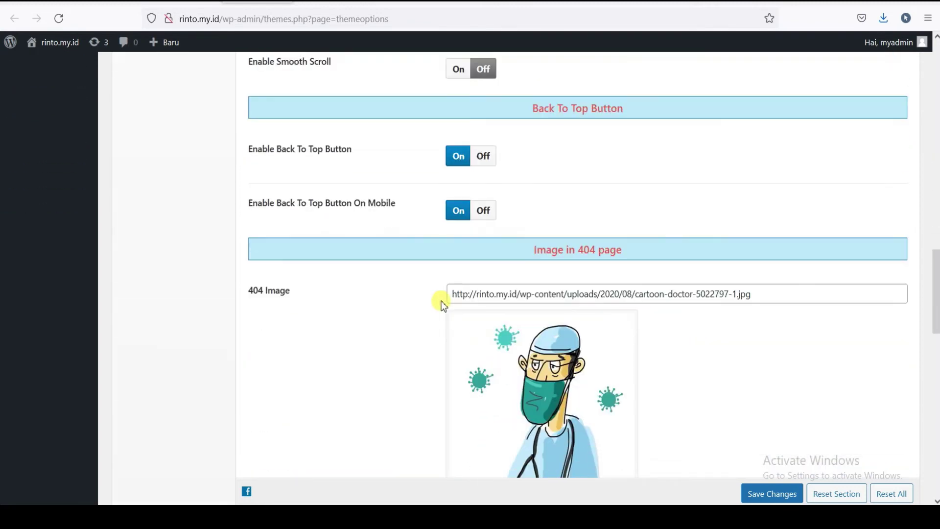
{"action": "scroll", "coordinate": [441, 301], "scroll_direction": "down", "scroll_amount": 3}
{"action": "scroll", "coordinate": [504, 333], "scroll_direction": "down", "scroll_amount": 10}
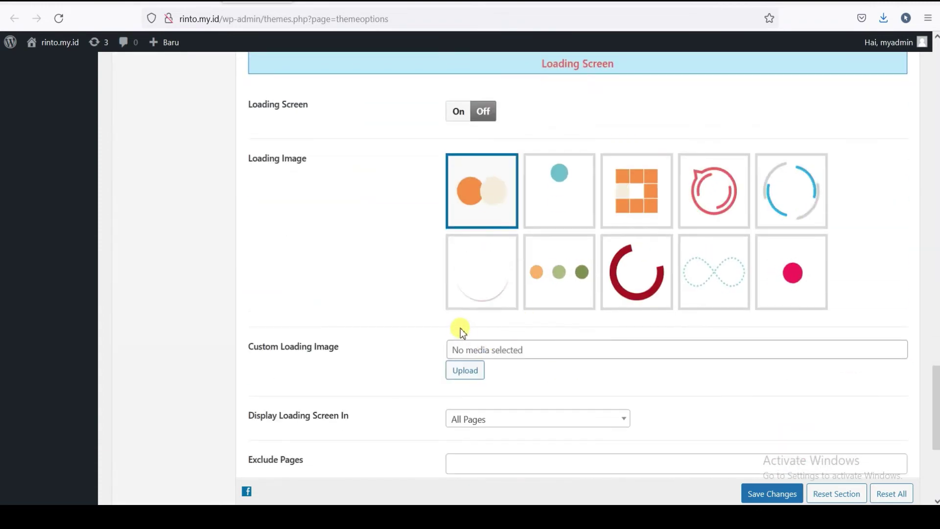
{"action": "scroll", "coordinate": [460, 329], "scroll_direction": "down", "scroll_amount": 4}
{"action": "scroll", "coordinate": [776, 376], "scroll_direction": "down", "scroll_amount": 1}
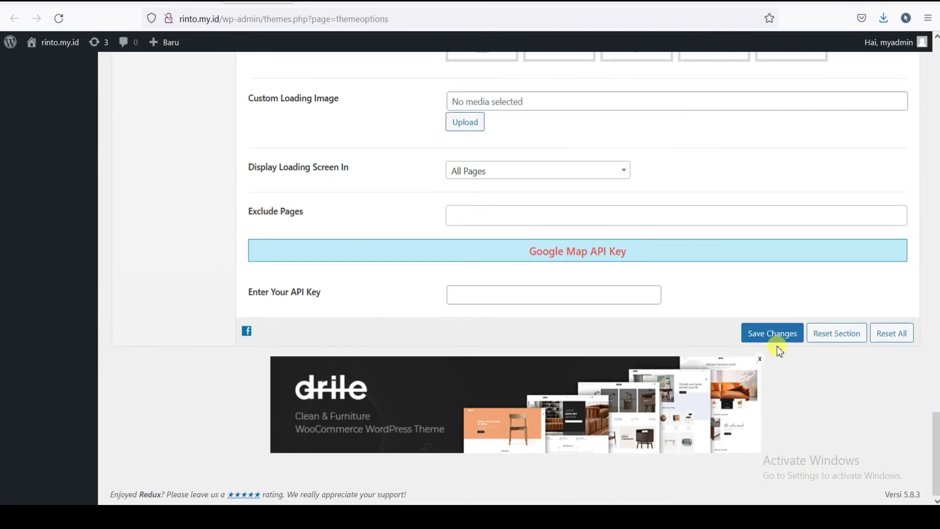
{"action": "left_click", "coordinate": [762, 337]}
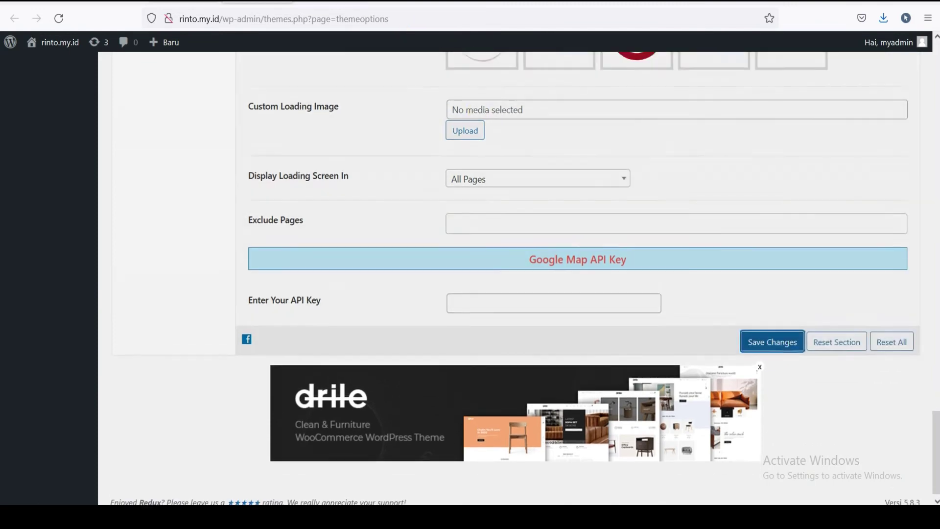
- Compare against the MyMedi demo, then bring up the admin bar site link's menu
{"action": "left_click", "coordinate": [367, 4]}
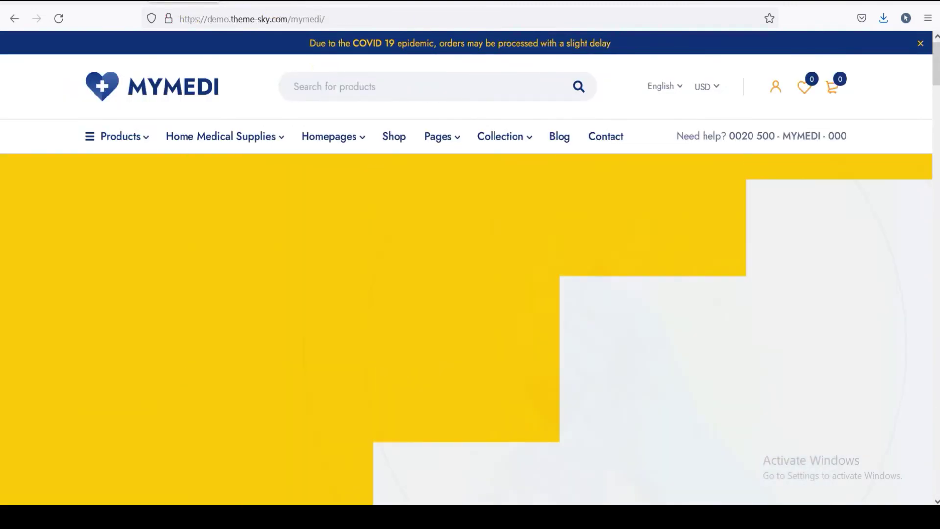
{"action": "left_click", "coordinate": [257, 2]}
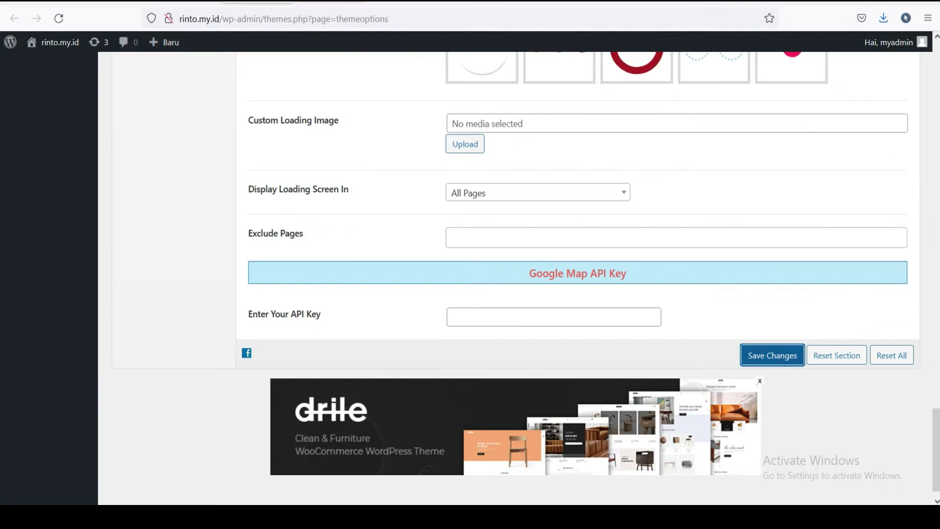
{"action": "scroll", "coordinate": [577, 265], "scroll_direction": "down", "scroll_amount": 1}
{"action": "mouse_move", "coordinate": [43, 45]}
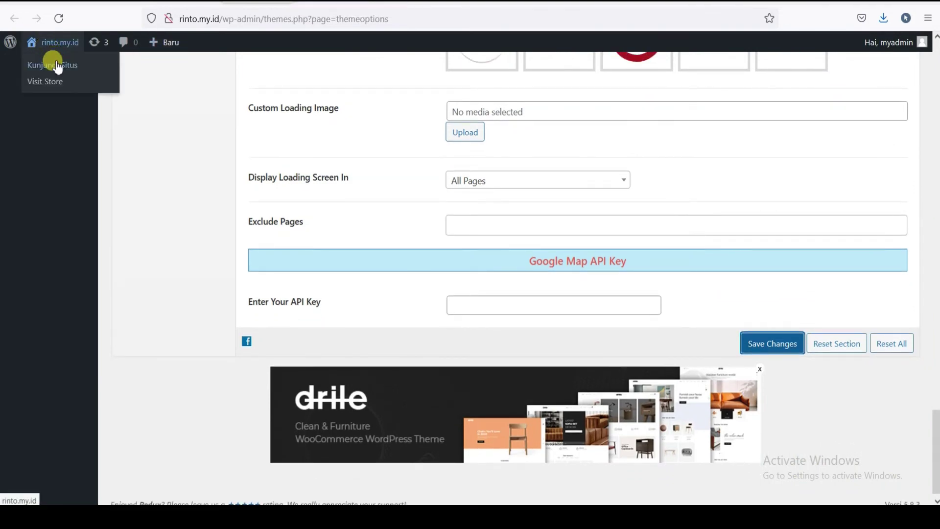
{"action": "right_click", "coordinate": [58, 69]}
- Visit the live storefront and check the new text logo in the header
{"action": "left_click", "coordinate": [58, 69]}
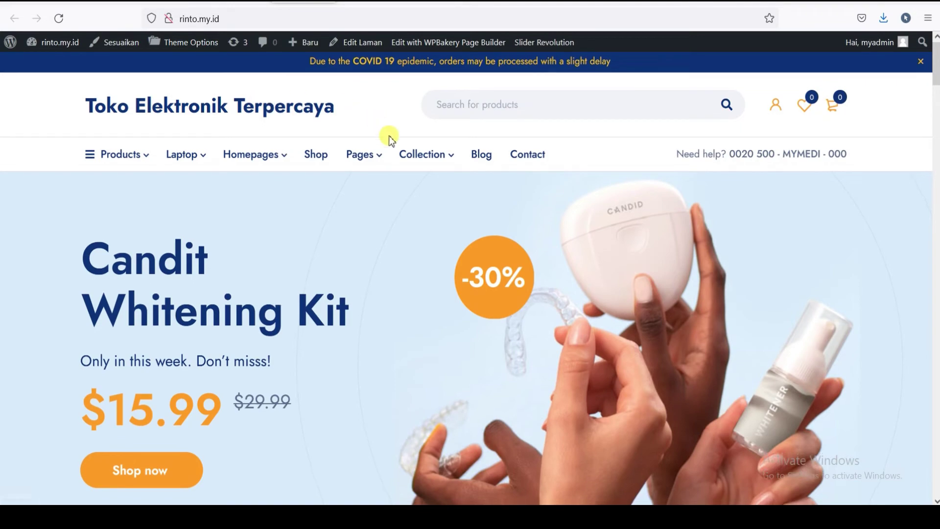
{"action": "scroll", "coordinate": [389, 136], "scroll_direction": "down", "scroll_amount": 2}
{"action": "scroll", "coordinate": [390, 136], "scroll_direction": "up", "scroll_amount": 2}
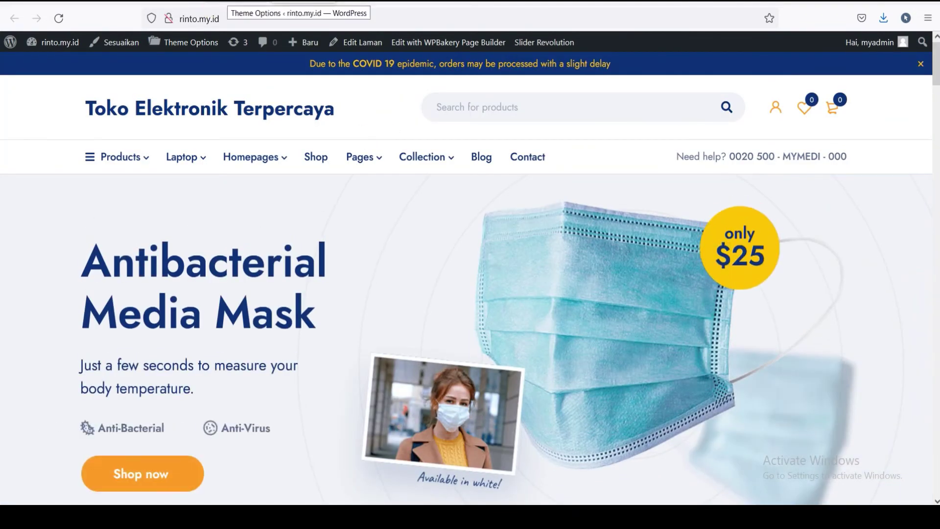
- Recheck the theme options, then jump to the storefront homepage footer
{"action": "left_click", "coordinate": [225, 4]}
{"action": "scroll", "coordinate": [464, 174], "scroll_direction": "up", "scroll_amount": 8}
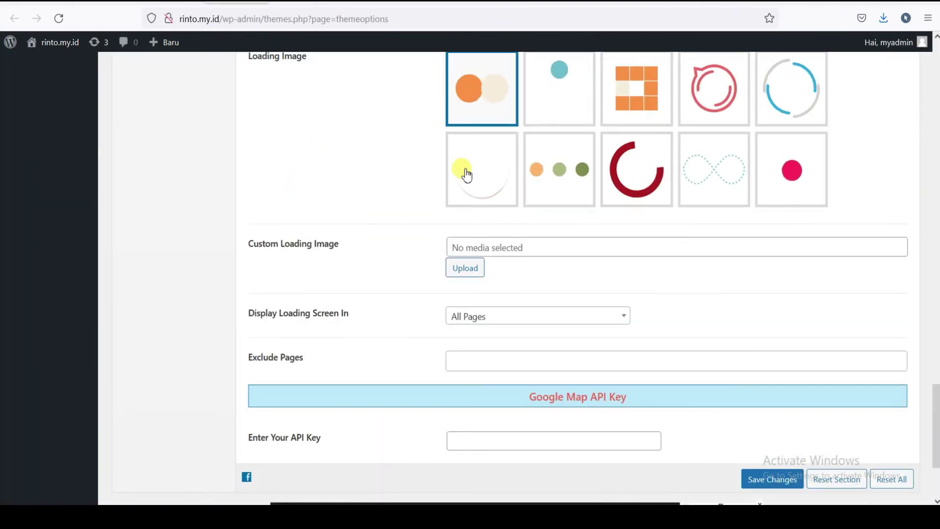
{"action": "scroll", "coordinate": [466, 175], "scroll_direction": "up", "scroll_amount": 5}
{"action": "scroll", "coordinate": [465, 175], "scroll_direction": "down", "scroll_amount": 9}
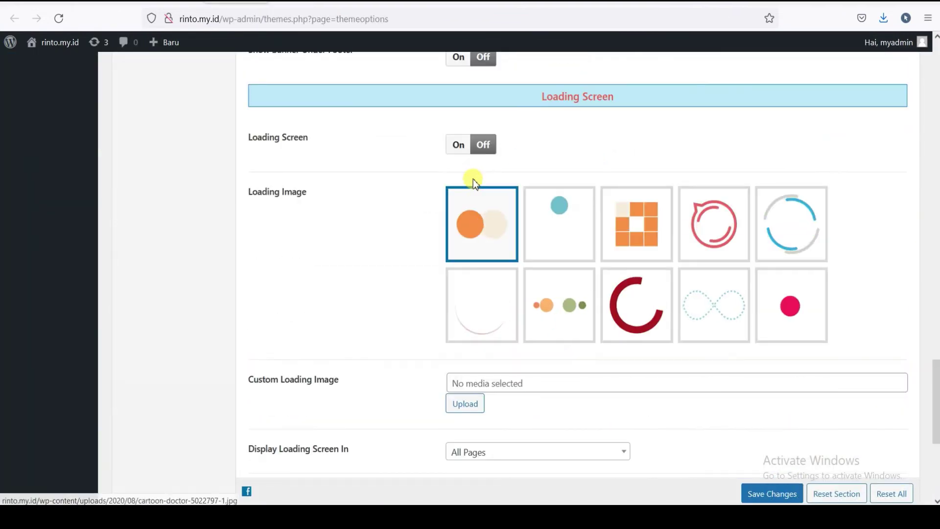
{"action": "scroll", "coordinate": [458, 167], "scroll_direction": "up", "scroll_amount": 4}
{"action": "scroll", "coordinate": [441, 147], "scroll_direction": "up", "scroll_amount": 5}
{"action": "left_click", "coordinate": [303, 2]}
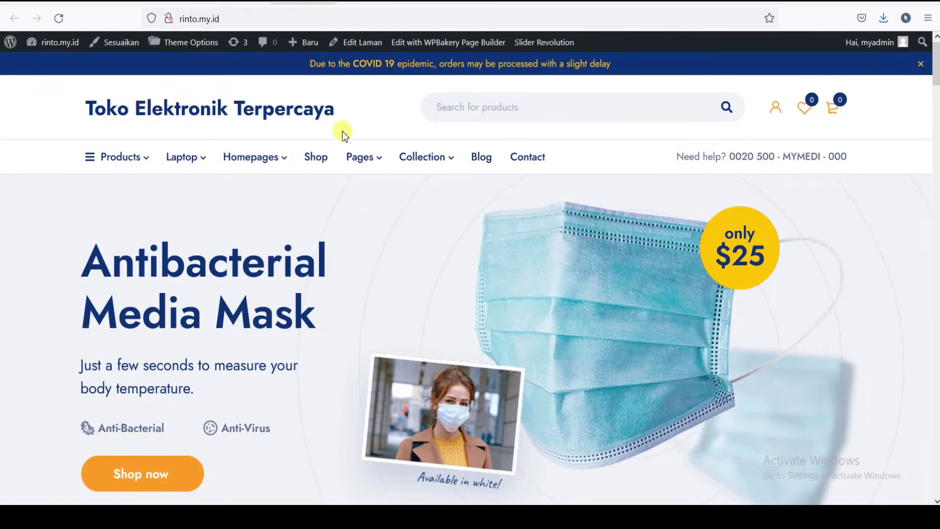
{"action": "key", "text": "End"}
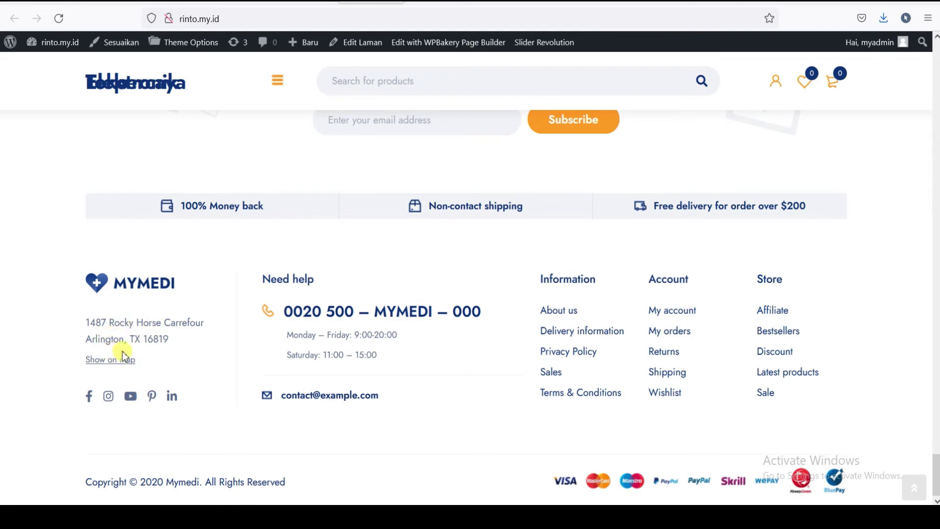
- Review the Footer section of the MyMedi theme options
{"action": "left_click", "coordinate": [305, 2]}
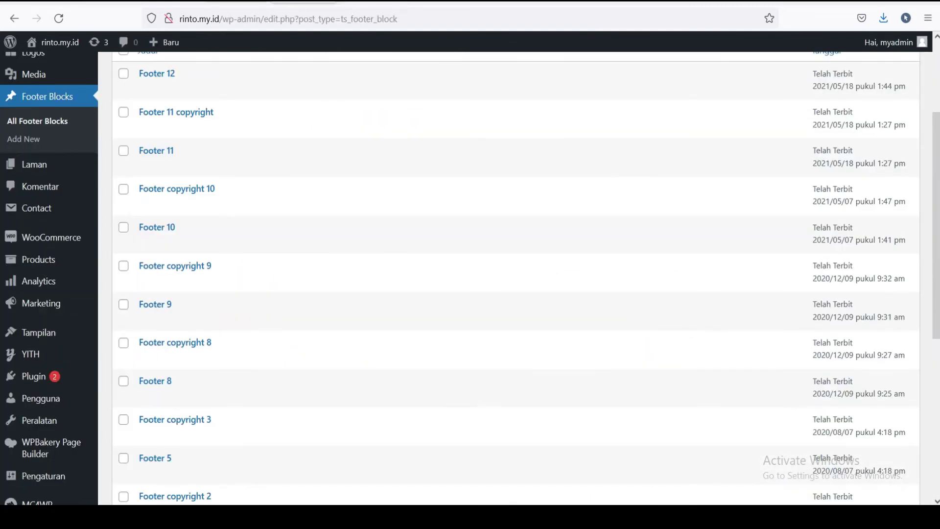
{"action": "key", "text": "ctrl+shift+Tab"}
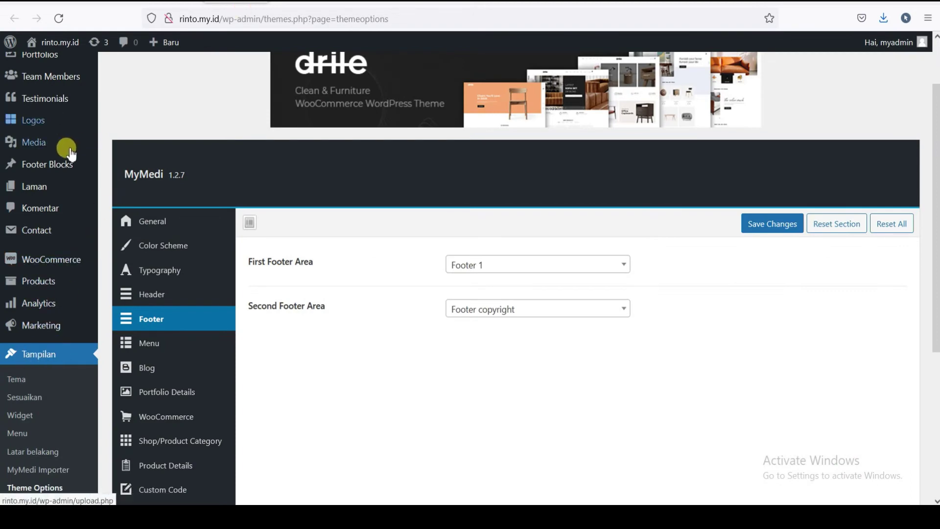
{"action": "scroll", "coordinate": [24, 320], "scroll_direction": "down", "scroll_amount": 2}
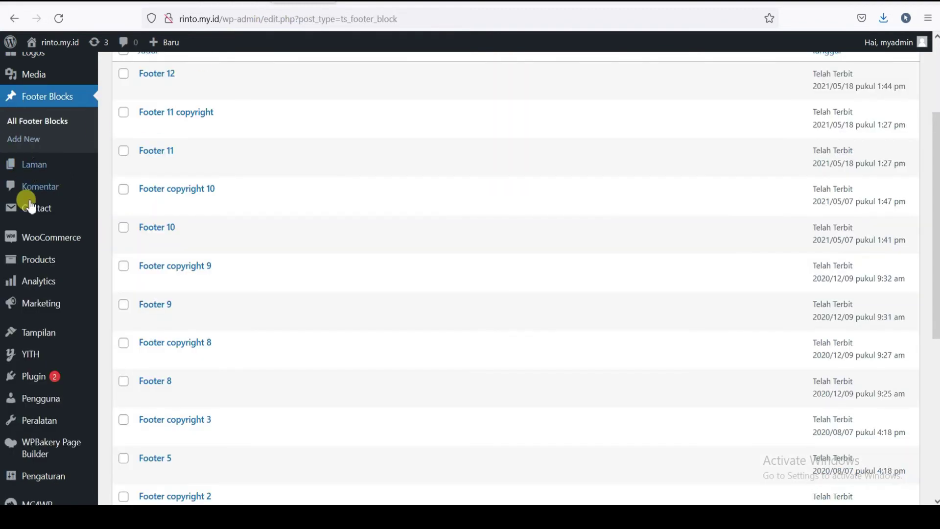
{"action": "scroll", "coordinate": [27, 198], "scroll_direction": "up", "scroll_amount": 2}
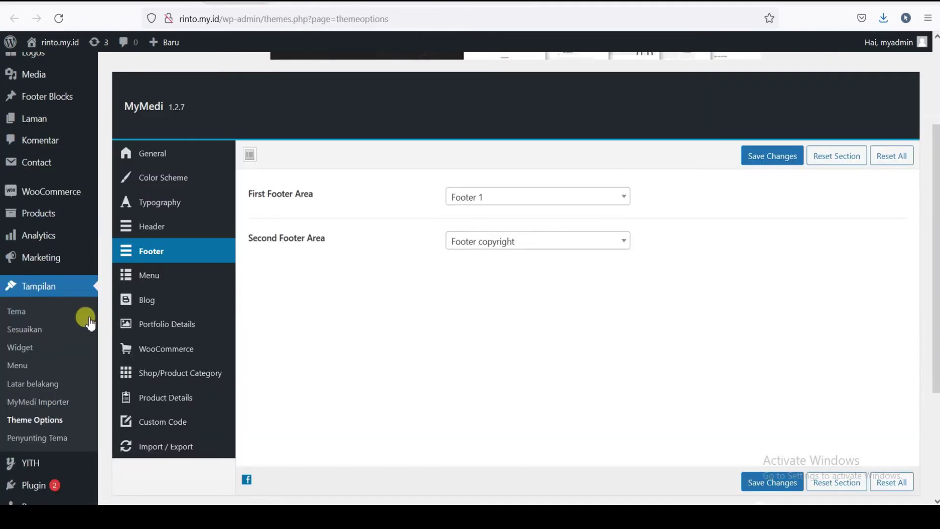
{"action": "scroll", "coordinate": [46, 239], "scroll_direction": "up", "scroll_amount": 3}
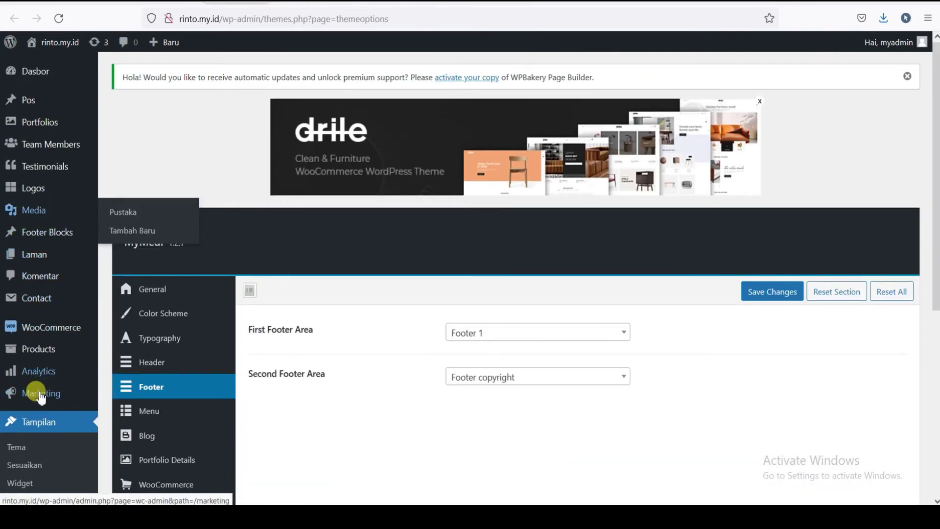
- Open the Footer Blocks list in a new tab and scroll to Footer 1
{"action": "mouse_move", "coordinate": [43, 238]}
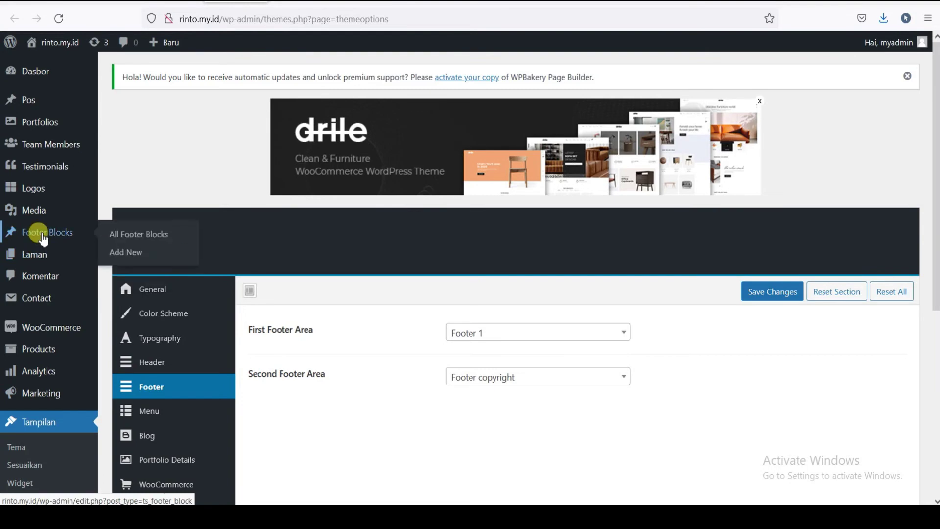
{"action": "right_click", "coordinate": [43, 239]}
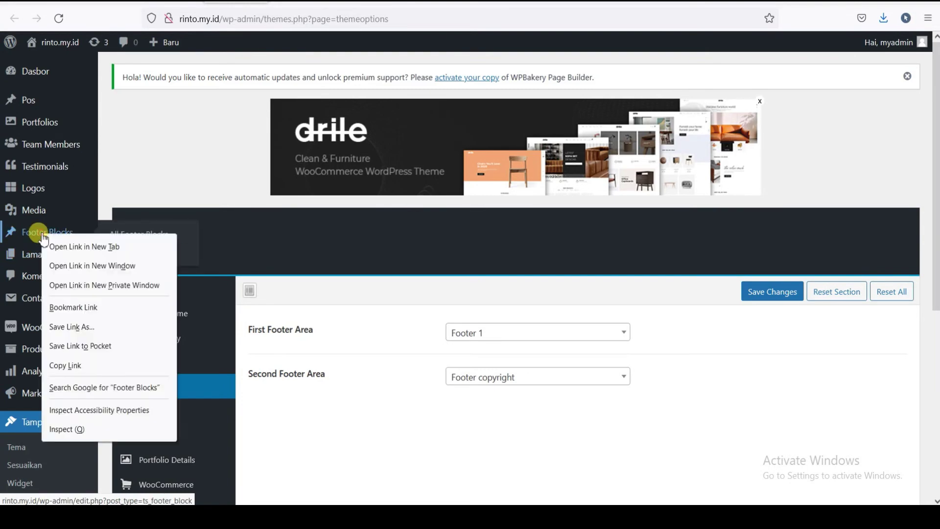
{"action": "left_click", "coordinate": [73, 244]}
{"action": "key", "text": "ctrl+Tab"}
{"action": "key", "text": "ctrl+Tab"}
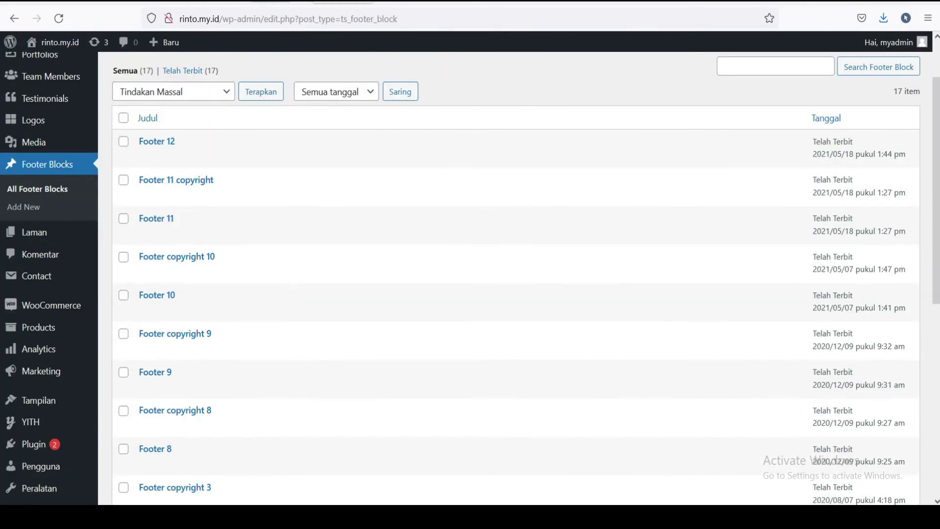
{"action": "key", "text": "ctrl+Tab"}
{"action": "key", "text": "ctrl+shift+Tab"}
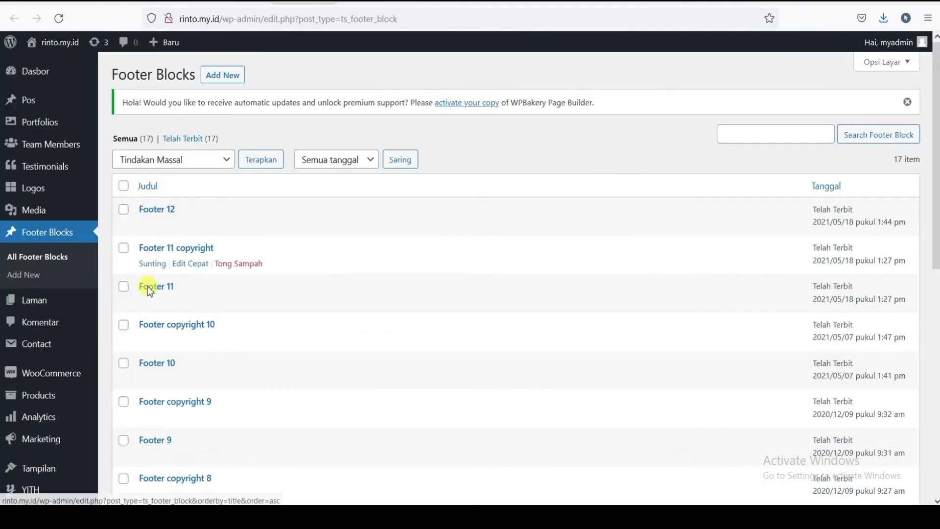
{"action": "scroll", "coordinate": [147, 287], "scroll_direction": "down", "scroll_amount": 5}
{"action": "scroll", "coordinate": [160, 239], "scroll_direction": "down", "scroll_amount": 3}
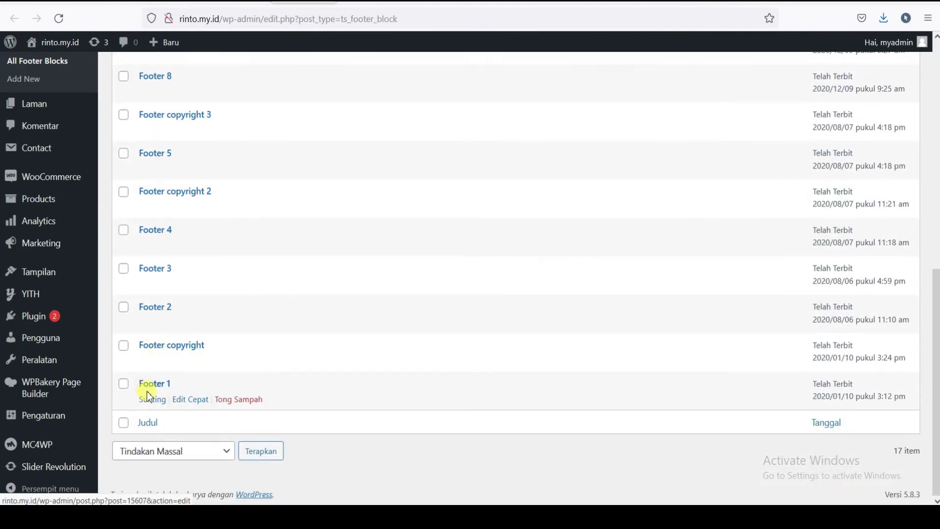
- Open the Footer 1 block in the editor and find its address lines
{"action": "left_click", "coordinate": [151, 407]}
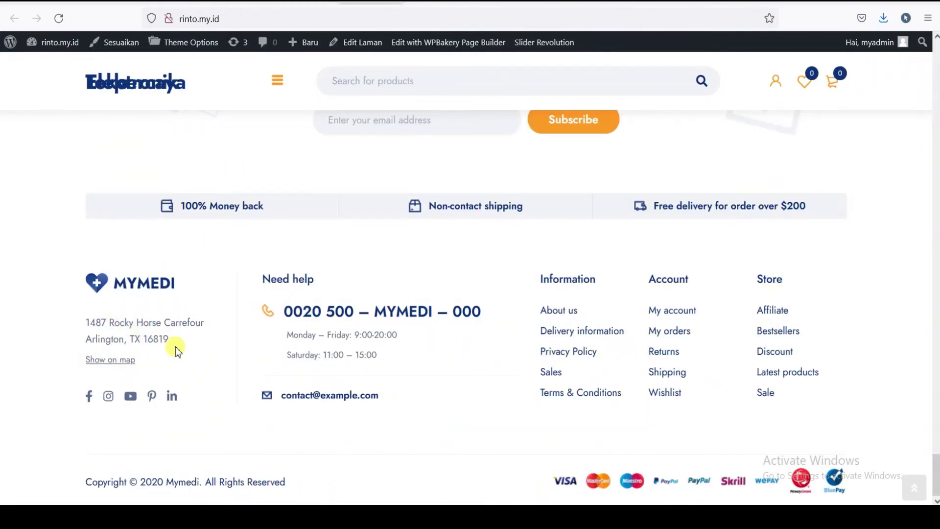
{"action": "key", "text": "ctrl+shift+Tab"}
{"action": "scroll", "coordinate": [258, 321], "scroll_direction": "down", "scroll_amount": 5}
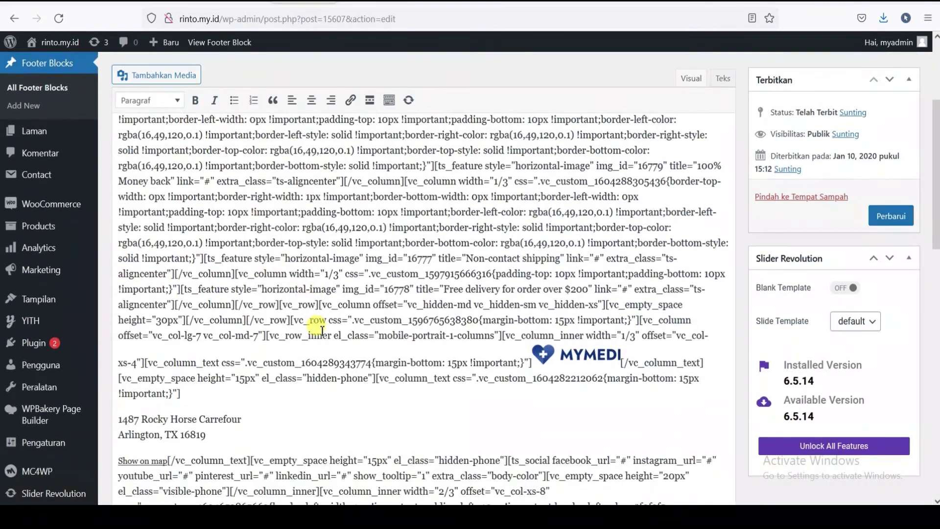
{"action": "scroll", "coordinate": [296, 246], "scroll_direction": "down", "scroll_amount": 1}
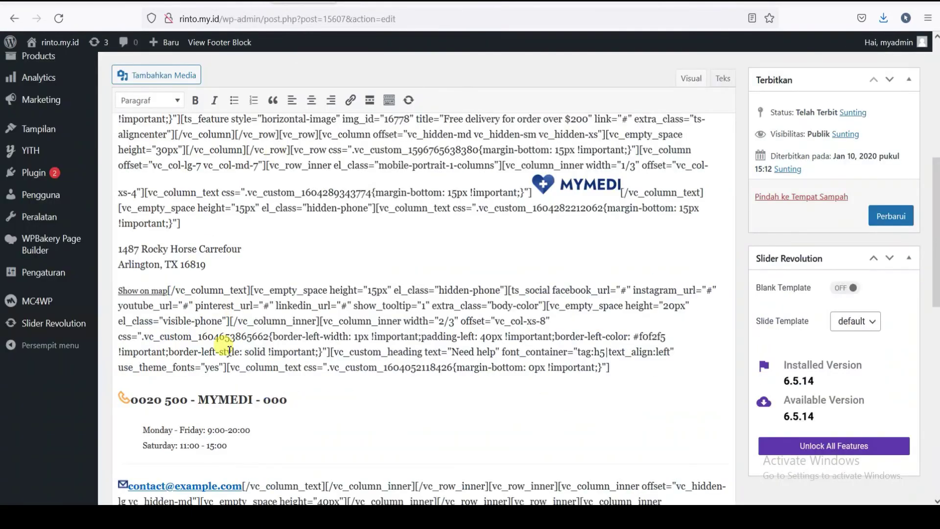
{"action": "scroll", "coordinate": [218, 426], "scroll_direction": "up", "scroll_amount": 1}
{"action": "scroll", "coordinate": [206, 343], "scroll_direction": "down", "scroll_amount": 3}
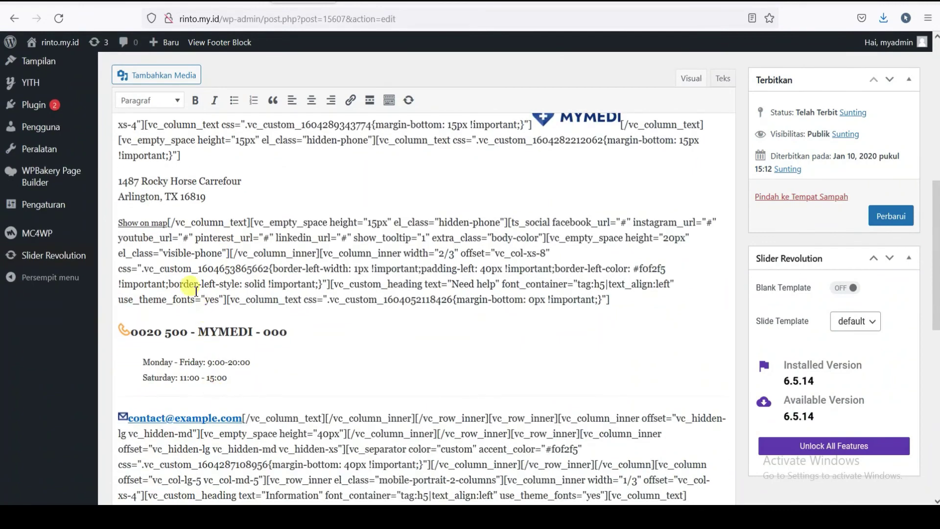
- Rewrite the address as 'Jl. Jendral Sudirman No. 001' and 'Jakarta, Indonesia'
{"action": "left_click_drag", "start_coordinate": [241, 182], "coordinate": [118, 181]}
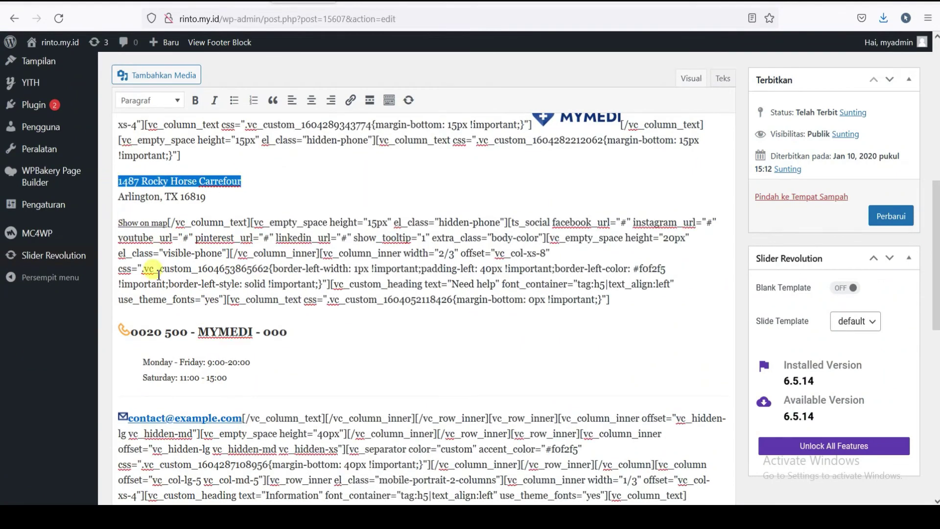
{"action": "type", "text": "Jl. Jendral Sudirman"}
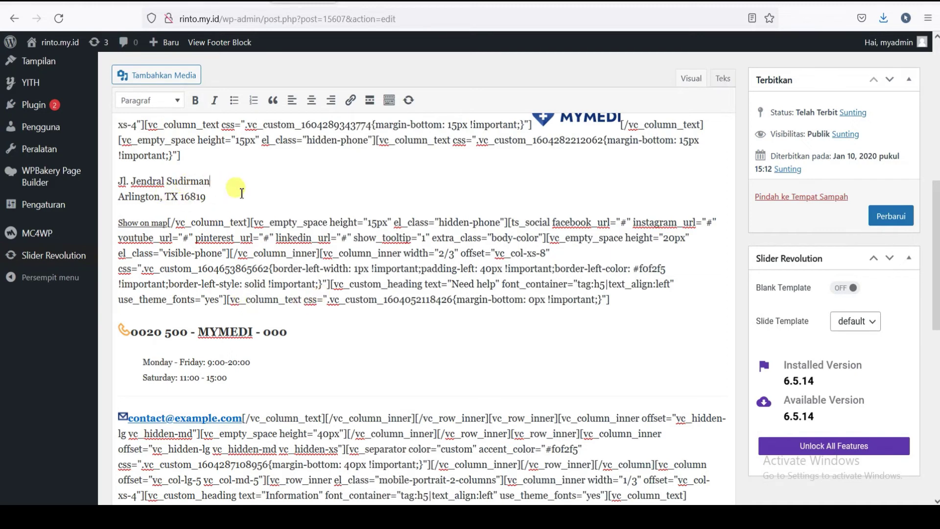
{"action": "left_click_drag", "start_coordinate": [162, 197], "coordinate": [119, 198]}
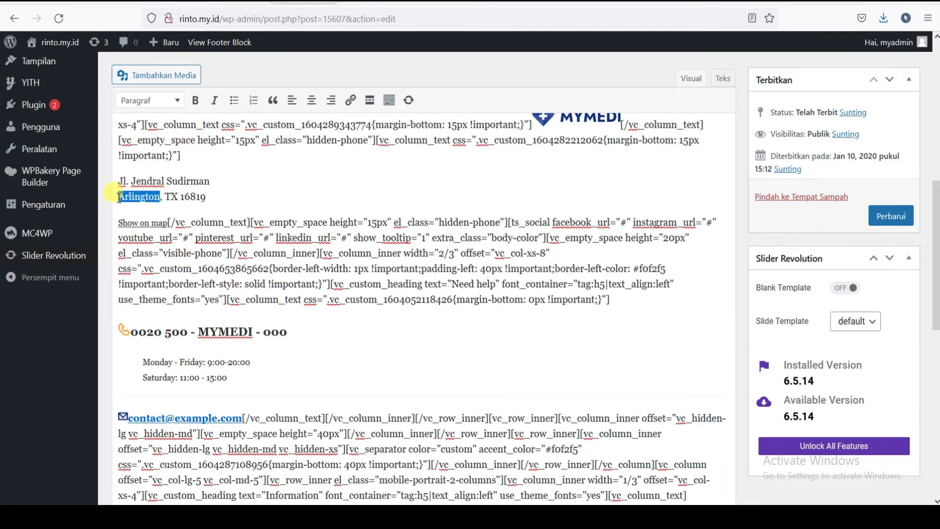
{"action": "type", "text": "Jakarta"}
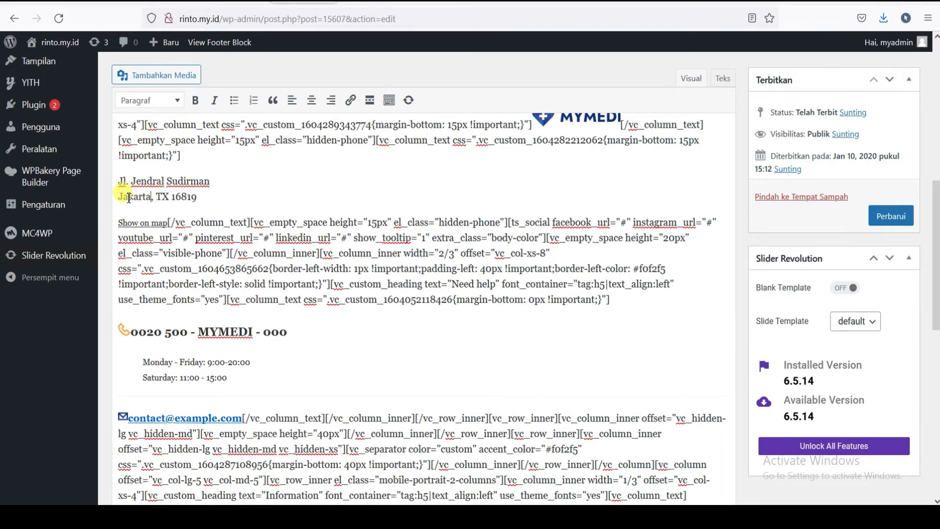
{"action": "left_click_drag", "start_coordinate": [119, 197], "coordinate": [154, 196]}
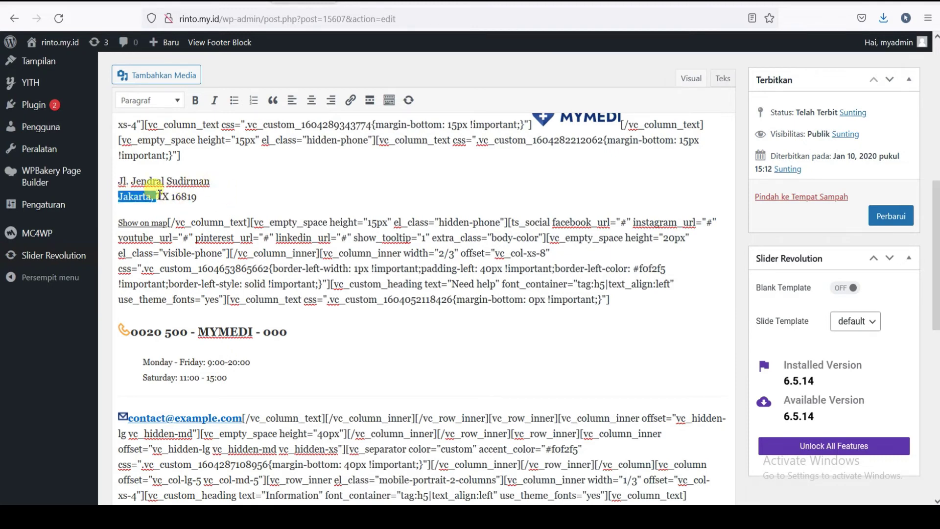
{"action": "left_click", "coordinate": [194, 199]}
{"action": "double_click", "coordinate": [194, 198]}
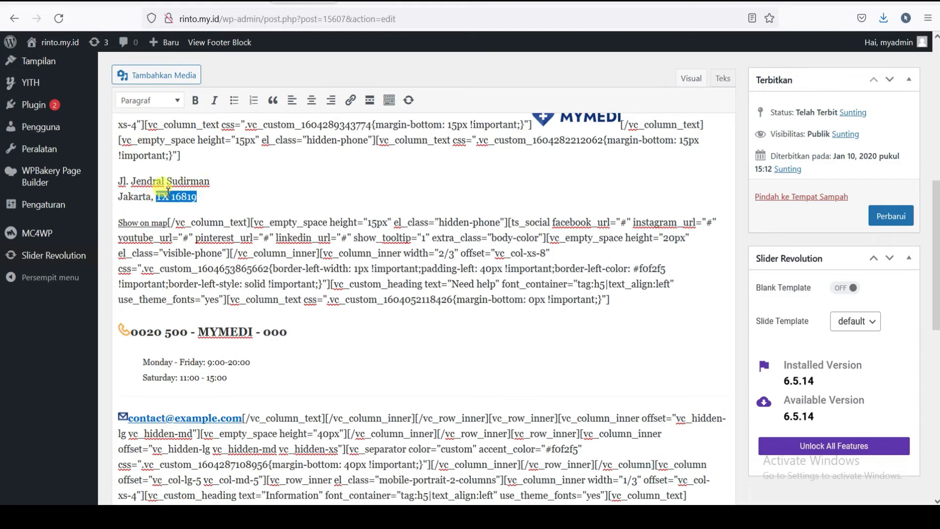
{"action": "type", "text": "Indonesia"}
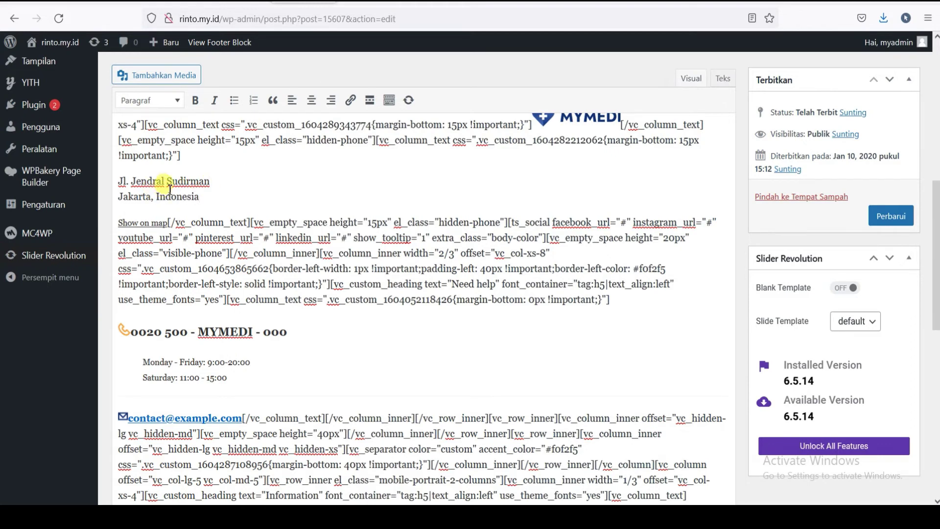
{"action": "left_click", "coordinate": [218, 180]}
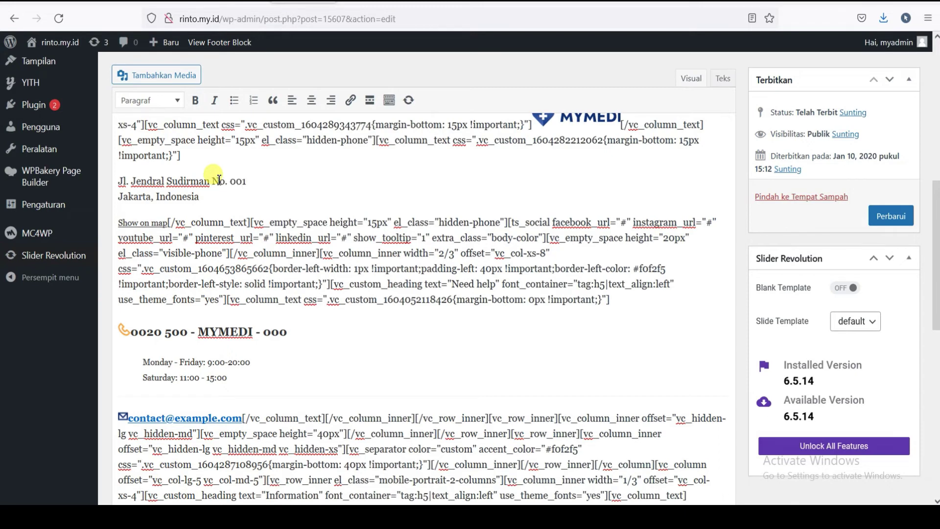
{"action": "left_click", "coordinate": [224, 197]}
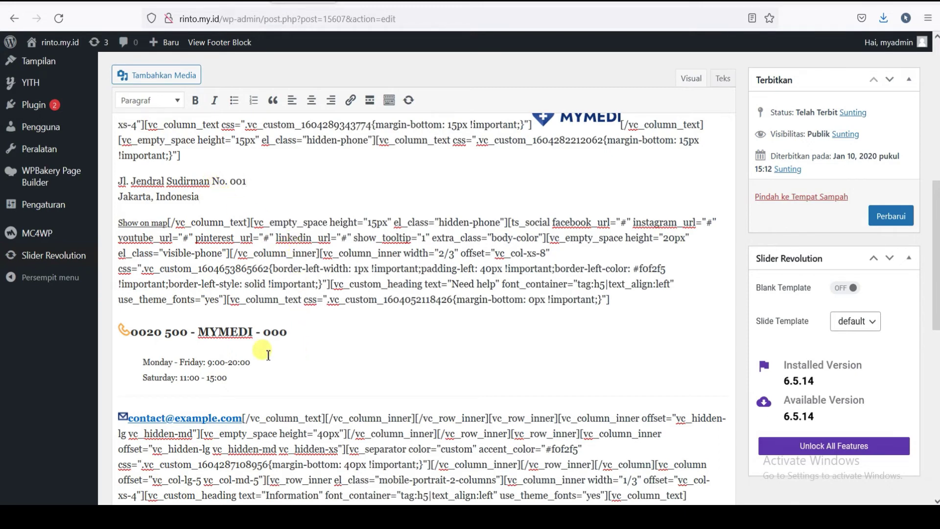
{"action": "scroll", "coordinate": [262, 357], "scroll_direction": "down", "scroll_amount": 1}
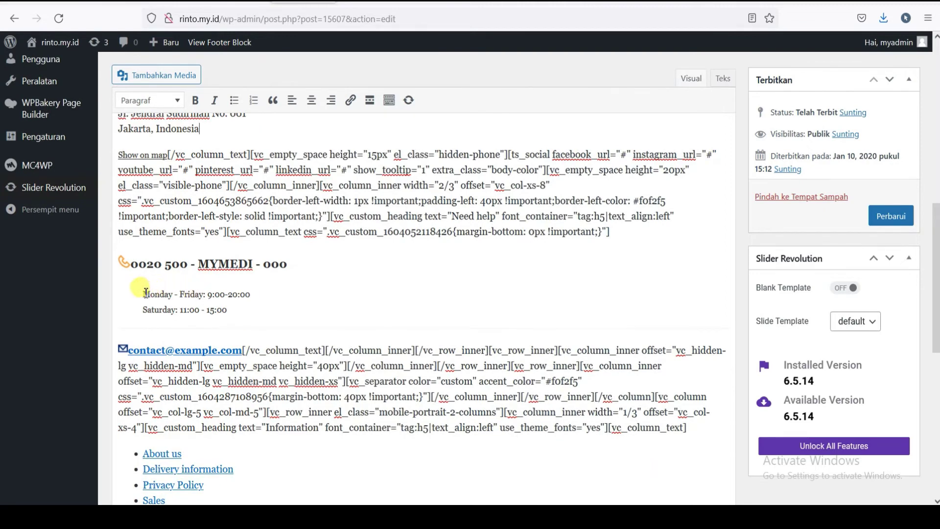
{"action": "left_click_drag", "start_coordinate": [130, 264], "coordinate": [294, 265]}
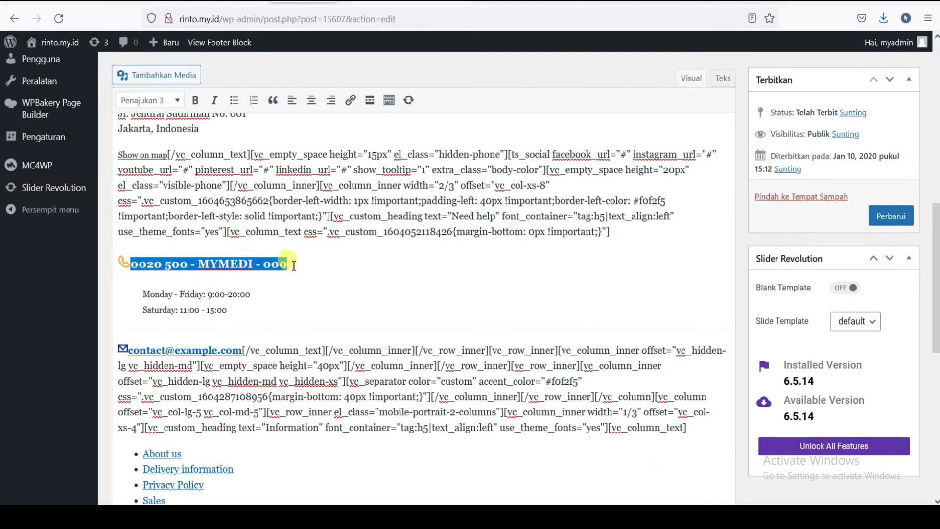
{"action": "left_click", "coordinate": [141, 267]}
{"action": "type", "text": "8"}
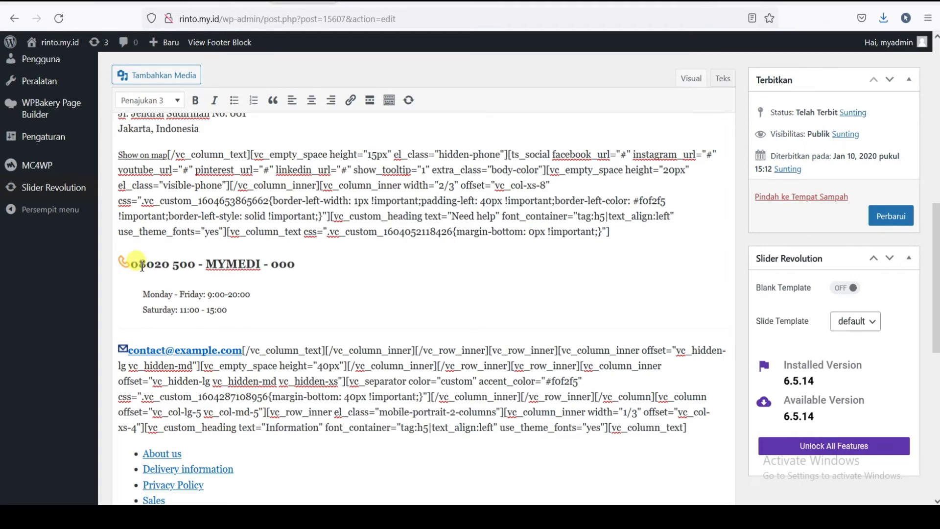
{"action": "type", "text": "52"}
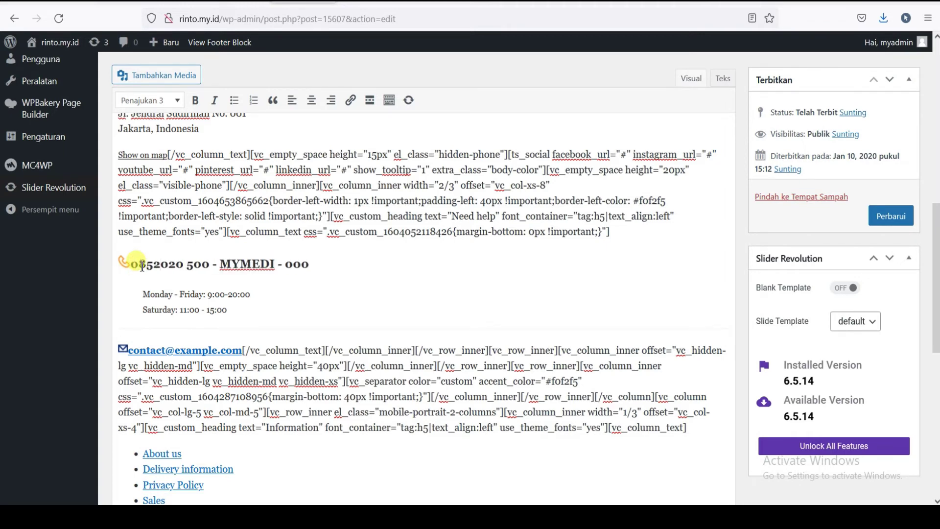
{"action": "left_click_drag", "start_coordinate": [161, 265], "coordinate": [312, 269]}
{"action": "type", "text": "-12"}
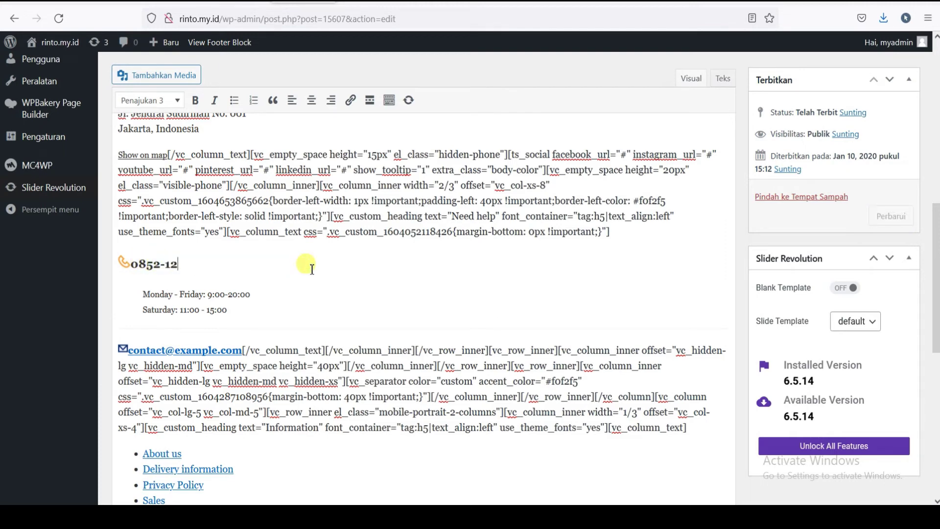
{"action": "type", "text": "34-1234"}
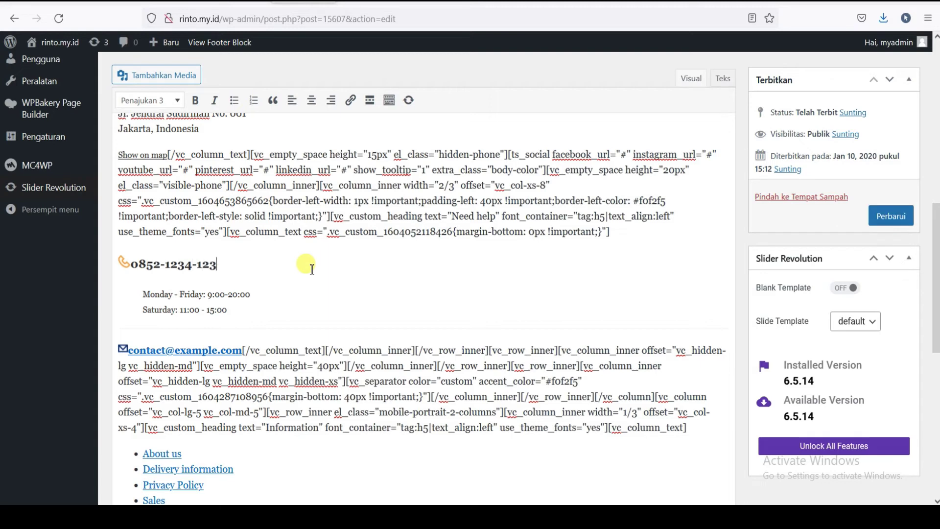
- Edit the hours to 'Monday - Friday : 9:00-21:00' and 'Saturday- Minggu : 10:00 - 18:00'
{"action": "left_click", "coordinate": [174, 295]}
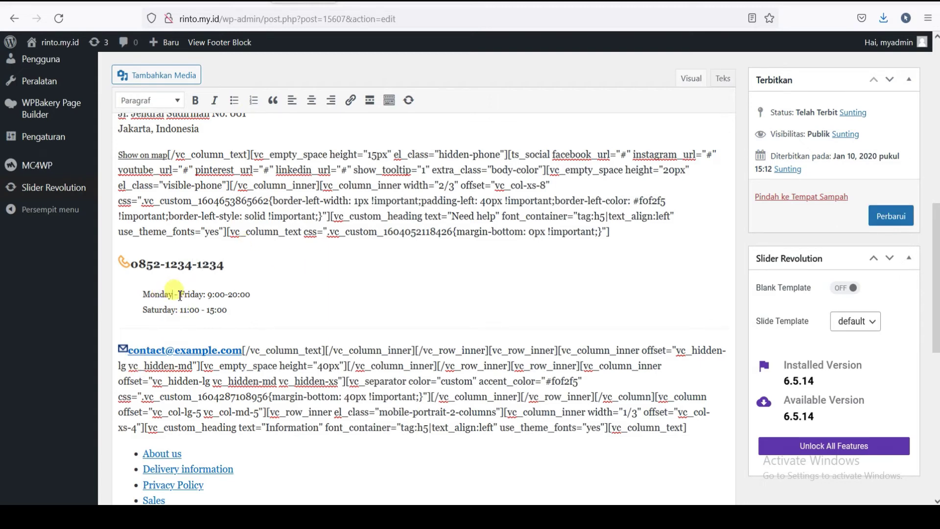
{"action": "left_click_drag", "start_coordinate": [181, 294], "coordinate": [200, 295]}
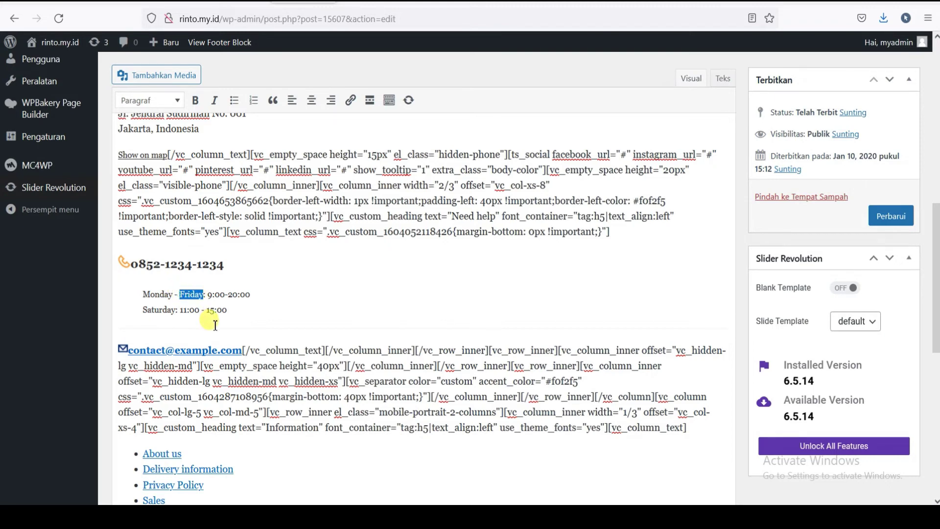
{"action": "type", "text": "Sunda"}
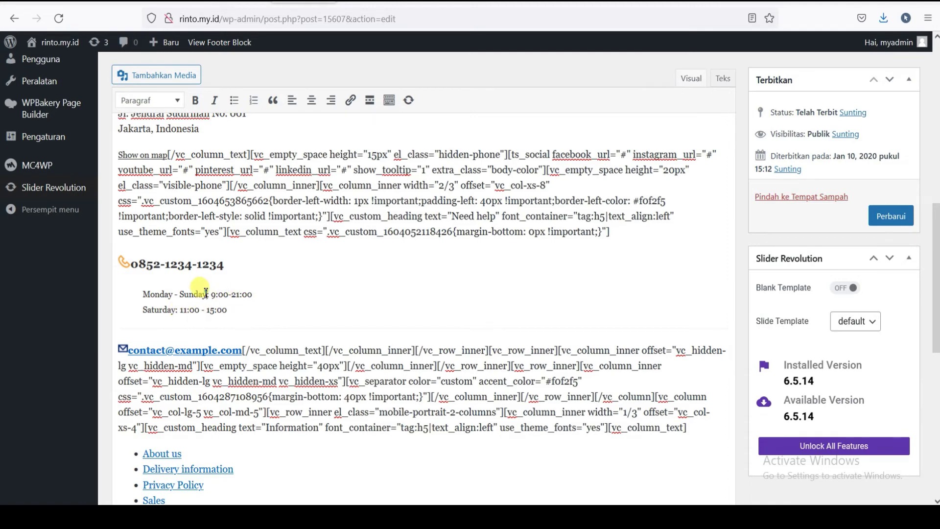
{"action": "left_click_drag", "start_coordinate": [205, 293], "coordinate": [185, 297]}
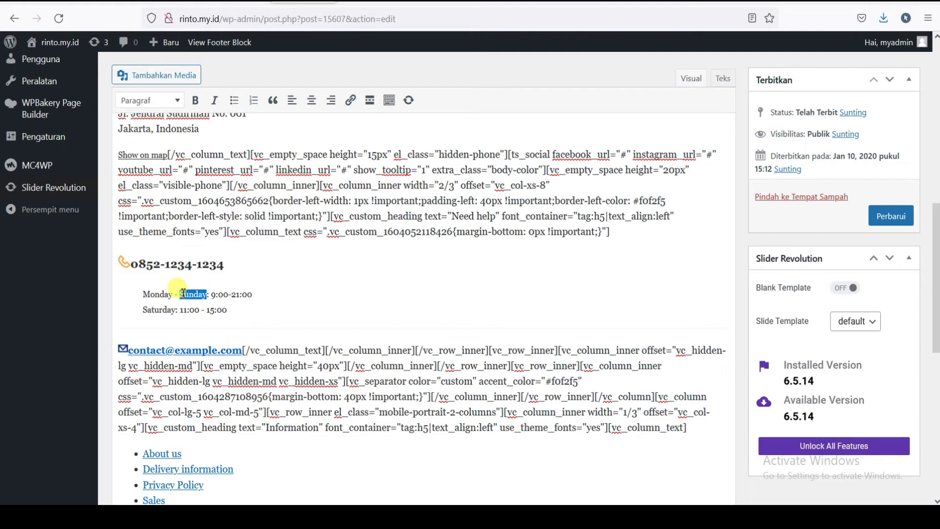
{"action": "type", "text": "Fri"}
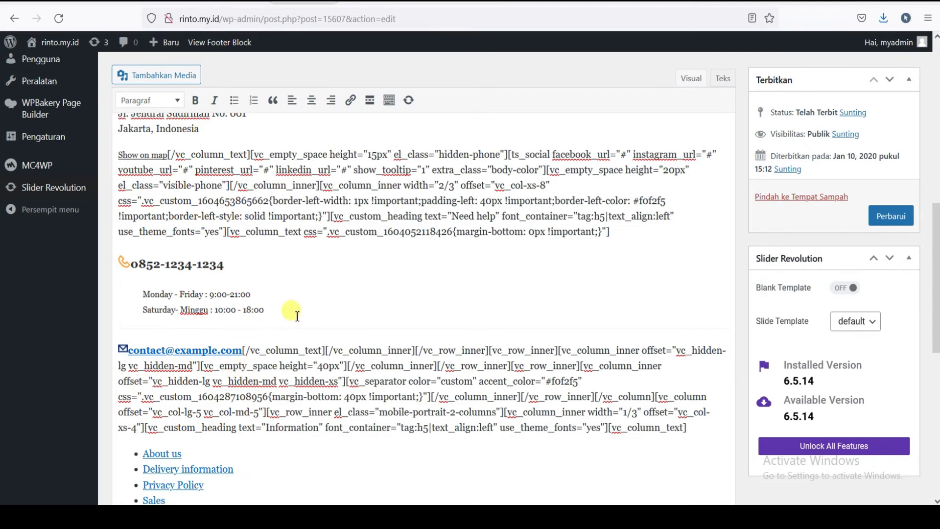
{"action": "scroll", "coordinate": [297, 313], "scroll_direction": "down", "scroll_amount": 5}
- Update the Footer 1 block with Perbarui and reload the storefront to show the new footer
{"action": "left_click", "coordinate": [890, 215]}
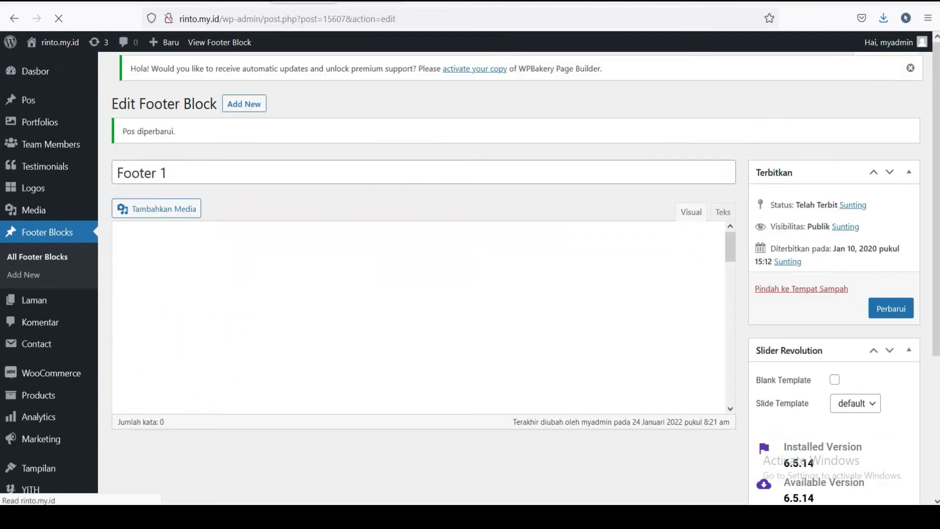
{"action": "key", "text": "ctrl+Tab"}
{"action": "left_click", "coordinate": [311, 43]}
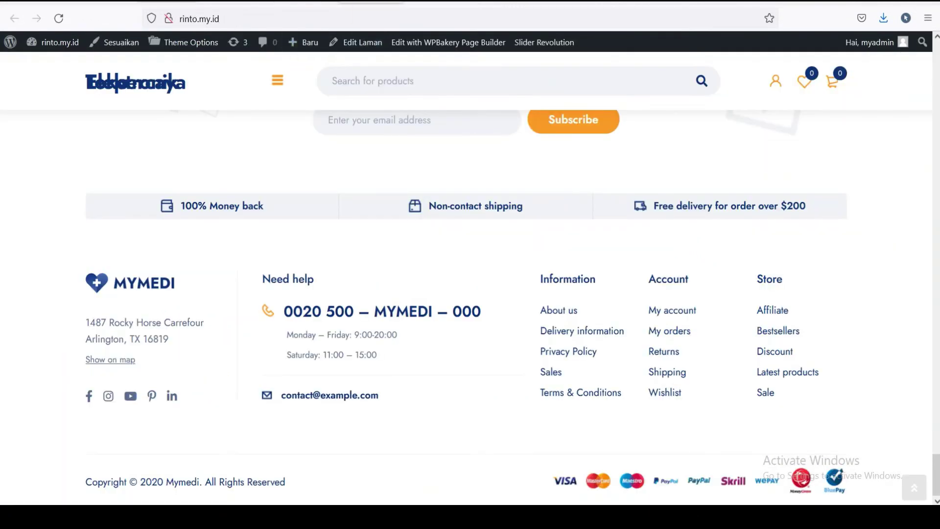
{"action": "left_click", "coordinate": [57, 20]}
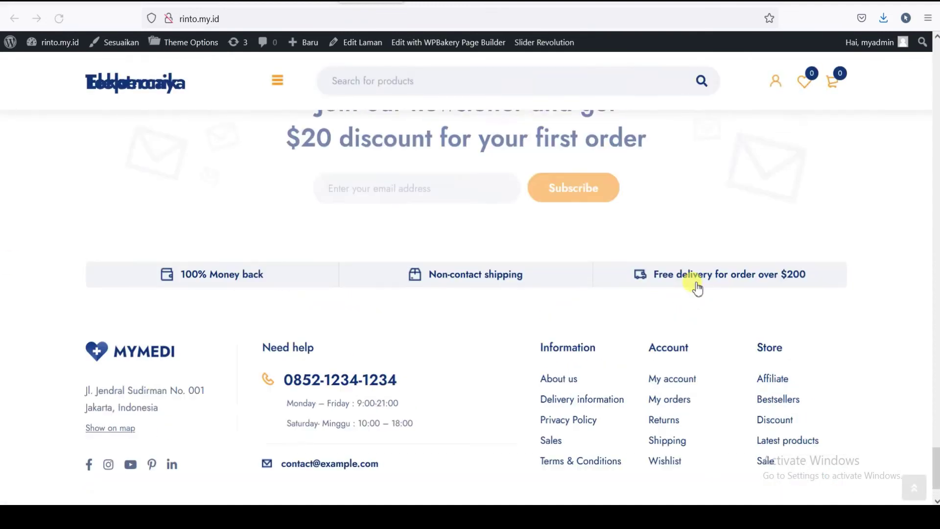
{"action": "scroll", "coordinate": [327, 311], "scroll_direction": "down", "scroll_amount": 1}
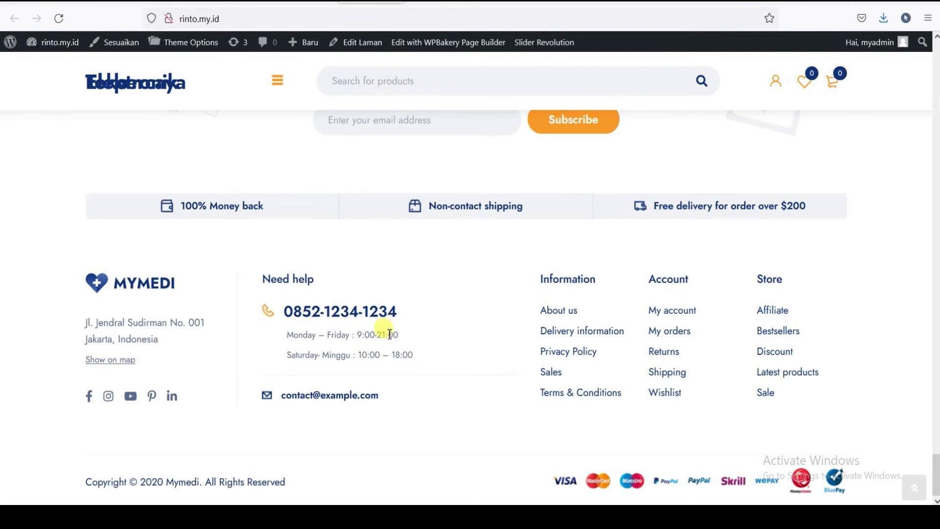
- Look over the updated storefront homepage, then return to the Edit Footer Block tab
{"action": "scroll", "coordinate": [621, 406], "scroll_direction": "up", "scroll_amount": 4}
{"action": "scroll", "coordinate": [627, 419], "scroll_direction": "down", "scroll_amount": 3}
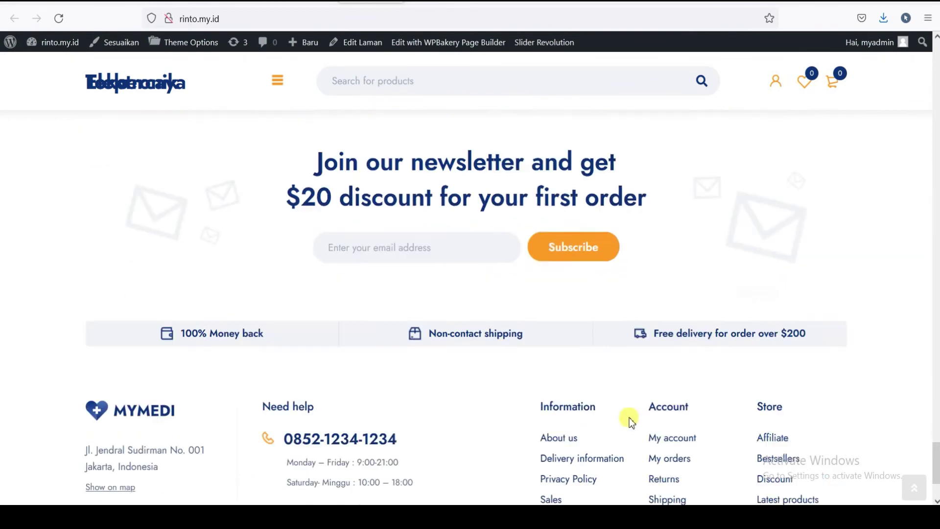
{"action": "scroll", "coordinate": [625, 416], "scroll_direction": "up", "scroll_amount": 15}
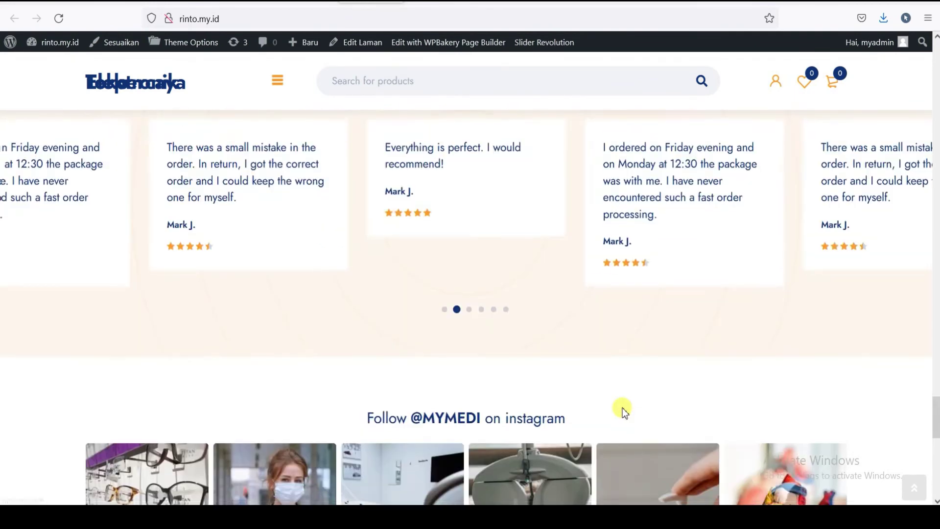
{"action": "scroll", "coordinate": [624, 412], "scroll_direction": "up", "scroll_amount": 10}
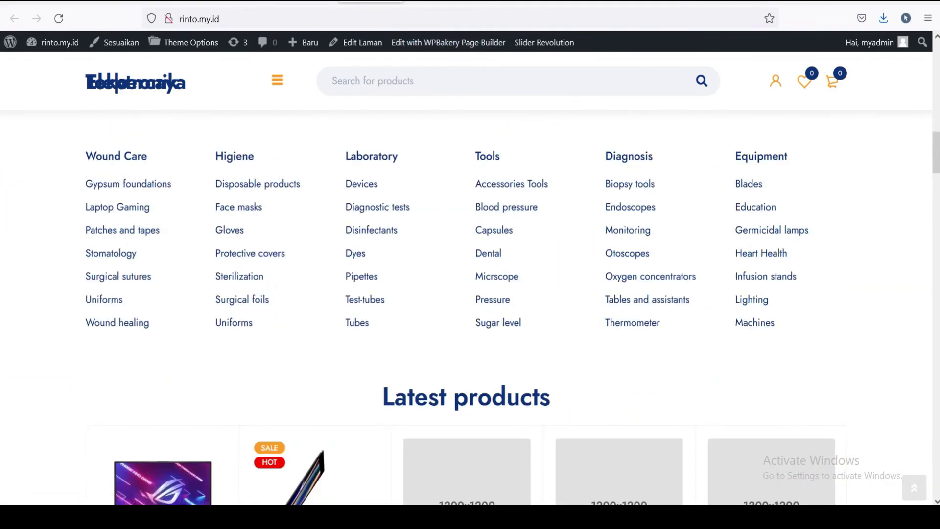
{"action": "key", "text": "ctrl+shift+Tab"}
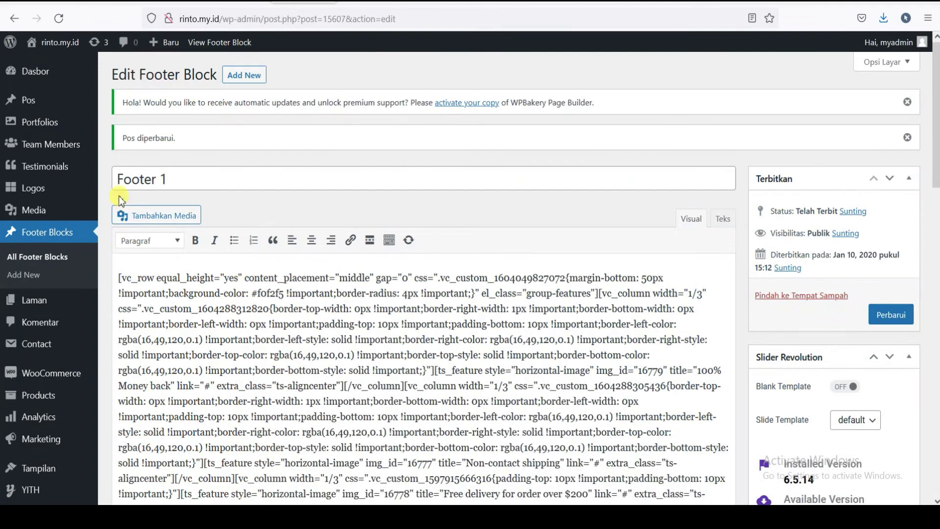
- Go to Dasbor, browse the admin sidebar menus, then open the MyMedi Documentation tab
{"action": "mouse_move", "coordinate": [48, 42]}
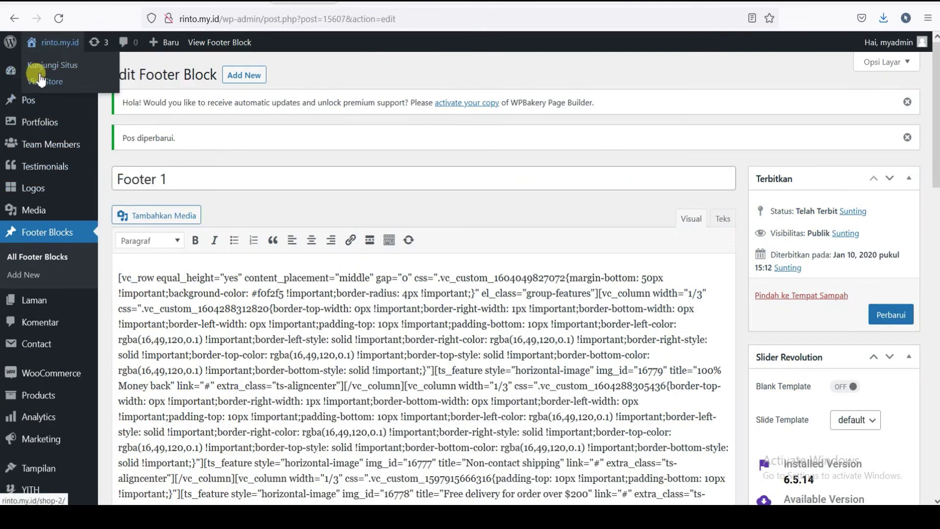
{"action": "mouse_move", "coordinate": [36, 81]}
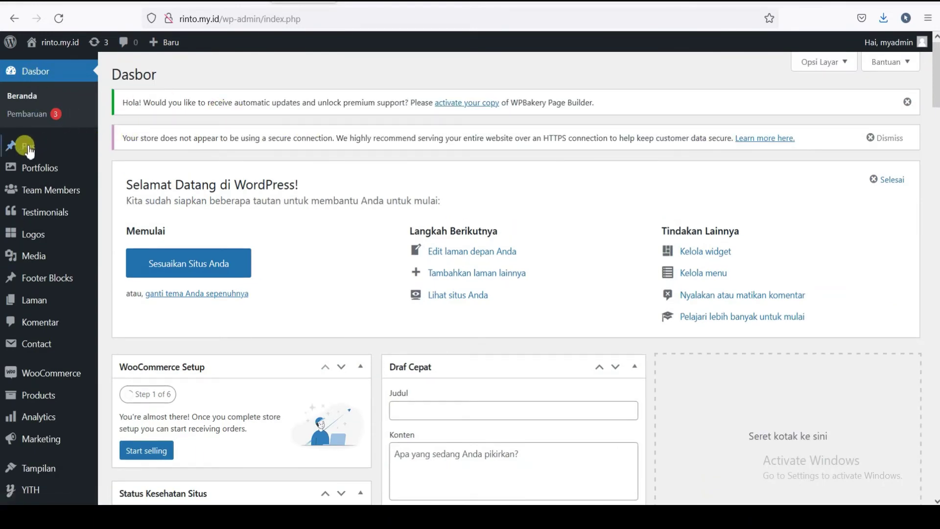
{"action": "mouse_move", "coordinate": [59, 147]}
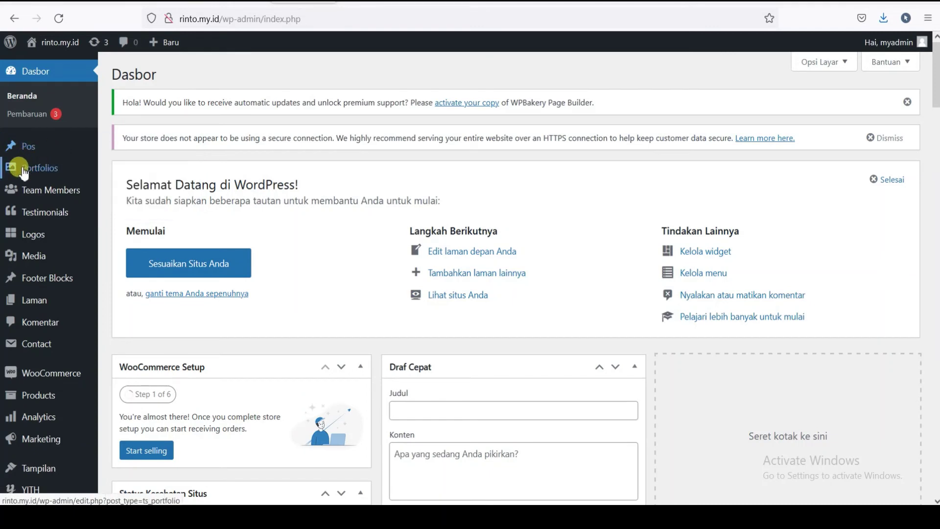
{"action": "mouse_move", "coordinate": [54, 169]}
{"action": "mouse_move", "coordinate": [56, 194]}
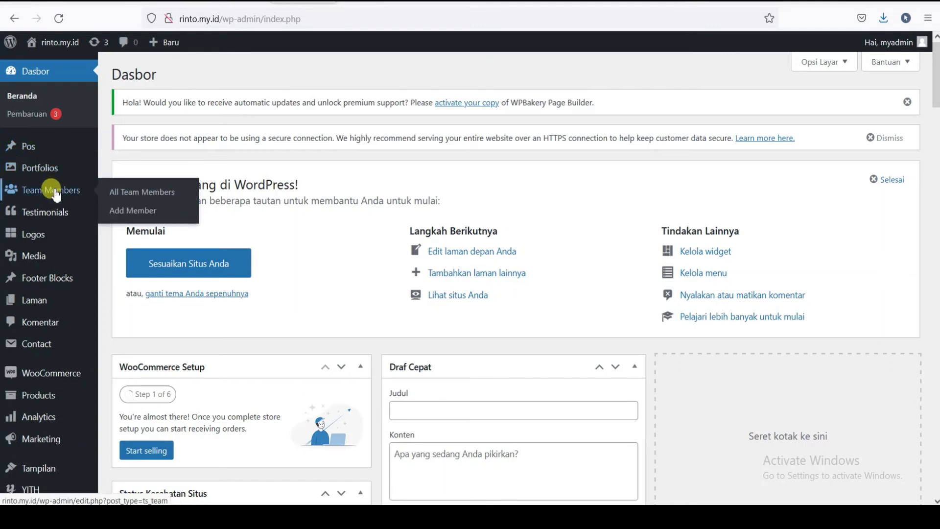
{"action": "mouse_move", "coordinate": [42, 220]}
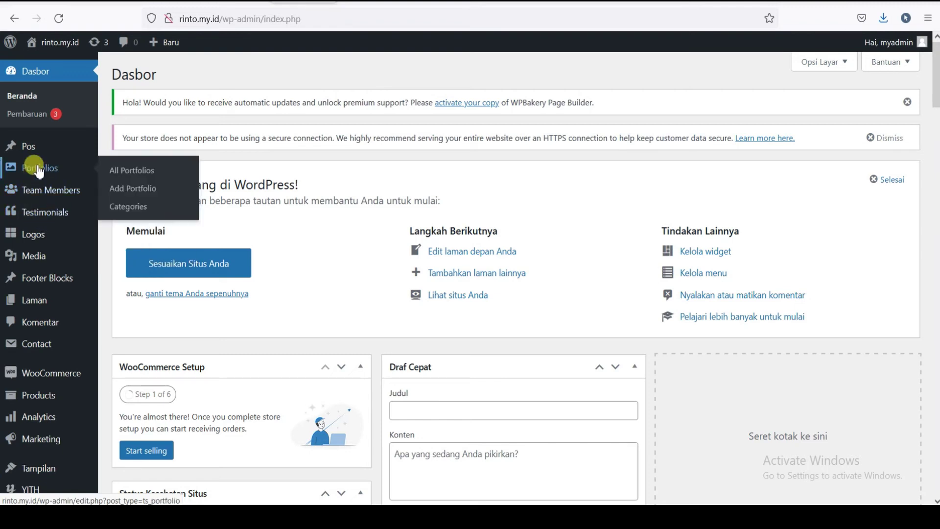
{"action": "scroll", "coordinate": [49, 205], "scroll_direction": "down", "scroll_amount": 2}
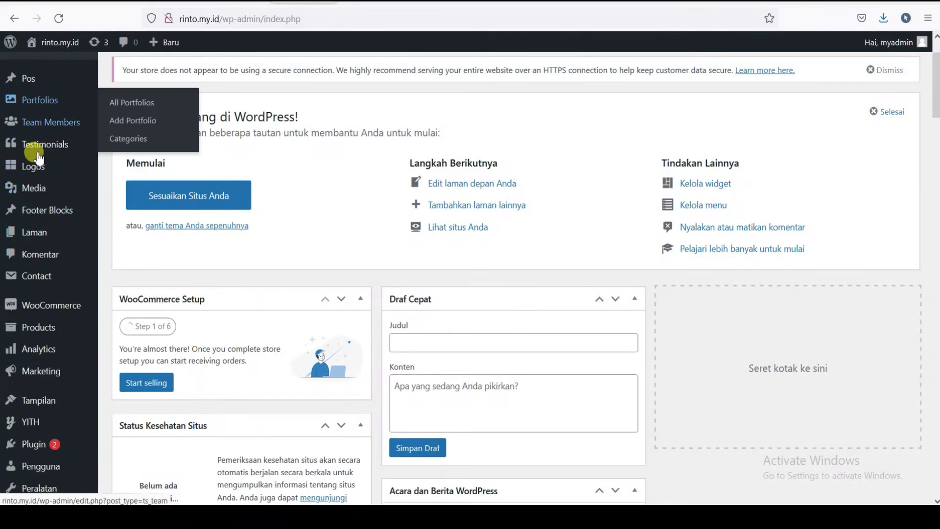
{"action": "scroll", "coordinate": [32, 185], "scroll_direction": "up", "scroll_amount": 2}
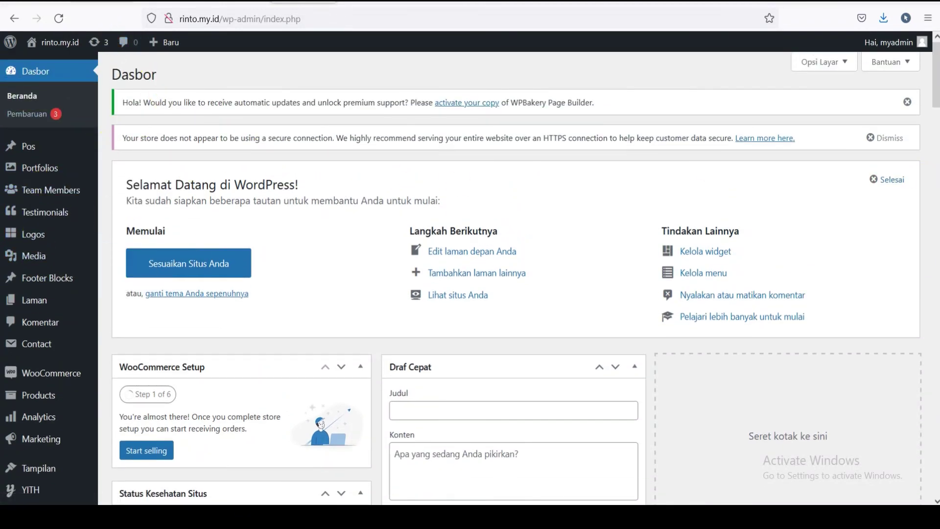
{"action": "left_click", "coordinate": [303, 2]}
{"action": "left_click", "coordinate": [81, 213]}
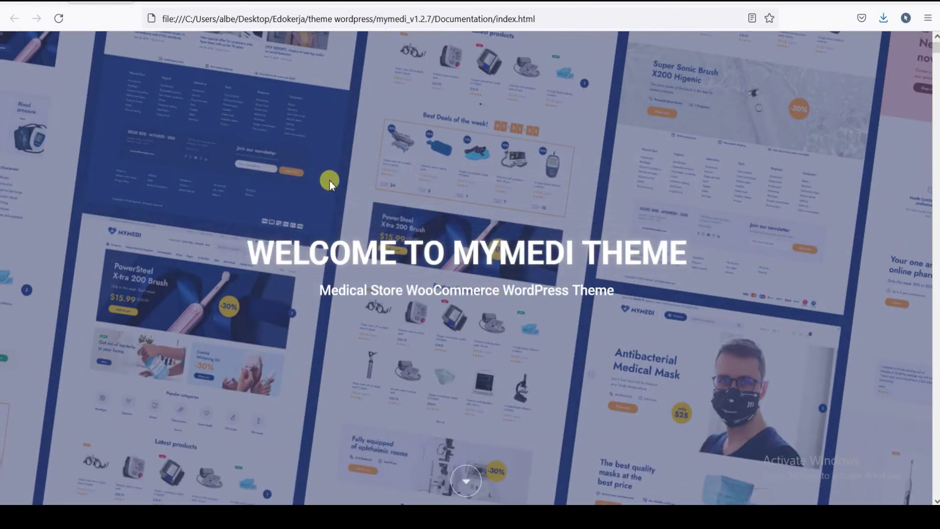
- Read through the documentation's Introduction section
{"action": "scroll", "coordinate": [330, 180], "scroll_direction": "down", "scroll_amount": 3}
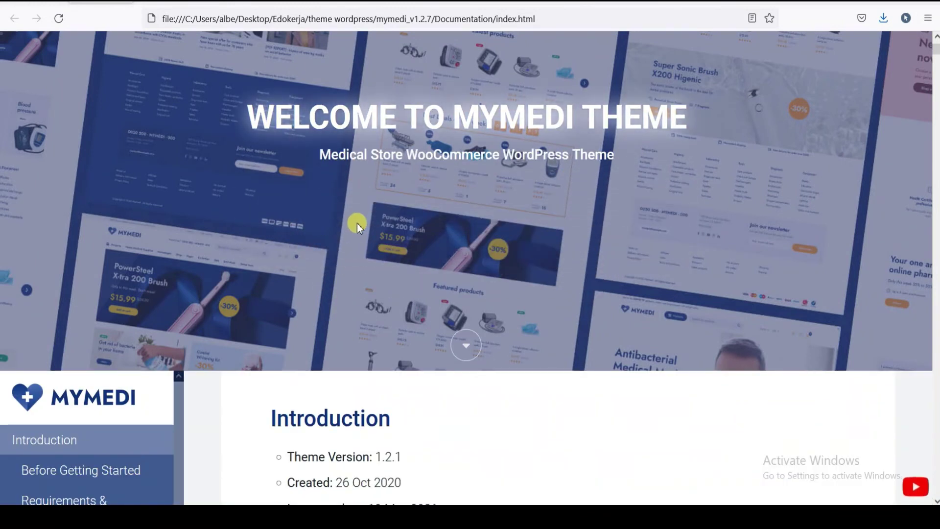
{"action": "scroll", "coordinate": [463, 218], "scroll_direction": "down", "scroll_amount": 1}
{"action": "scroll", "coordinate": [463, 218], "scroll_direction": "up", "scroll_amount": 4}
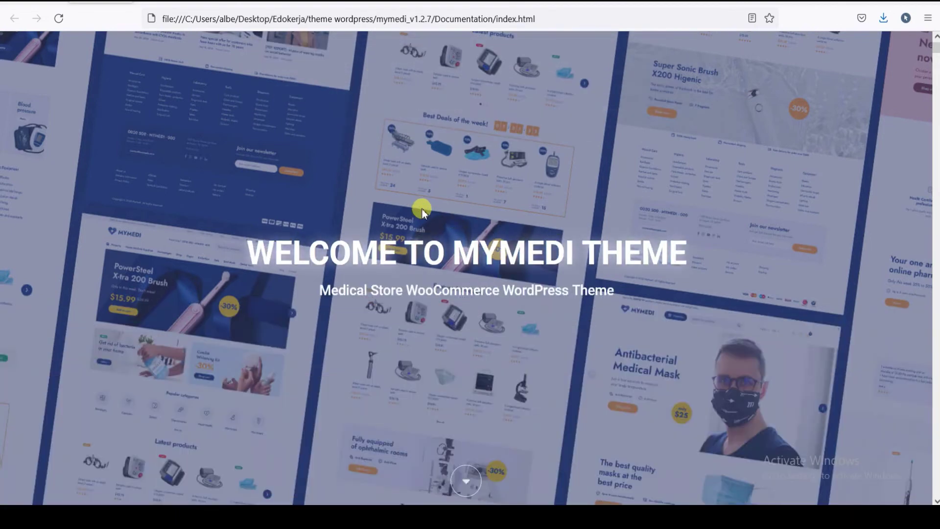
{"action": "scroll", "coordinate": [378, 203], "scroll_direction": "down", "scroll_amount": 5}
{"action": "scroll", "coordinate": [395, 202], "scroll_direction": "up", "scroll_amount": 1}
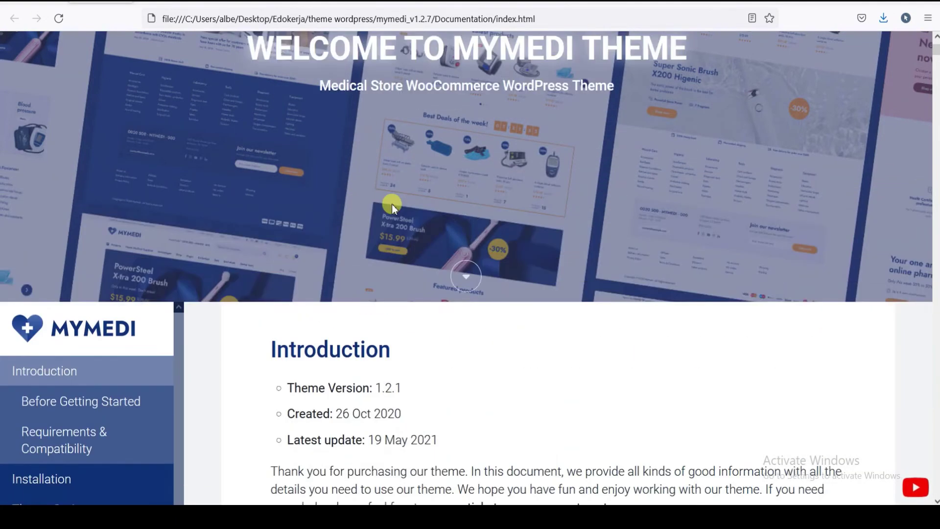
{"action": "scroll", "coordinate": [273, 220], "scroll_direction": "down", "scroll_amount": 4}
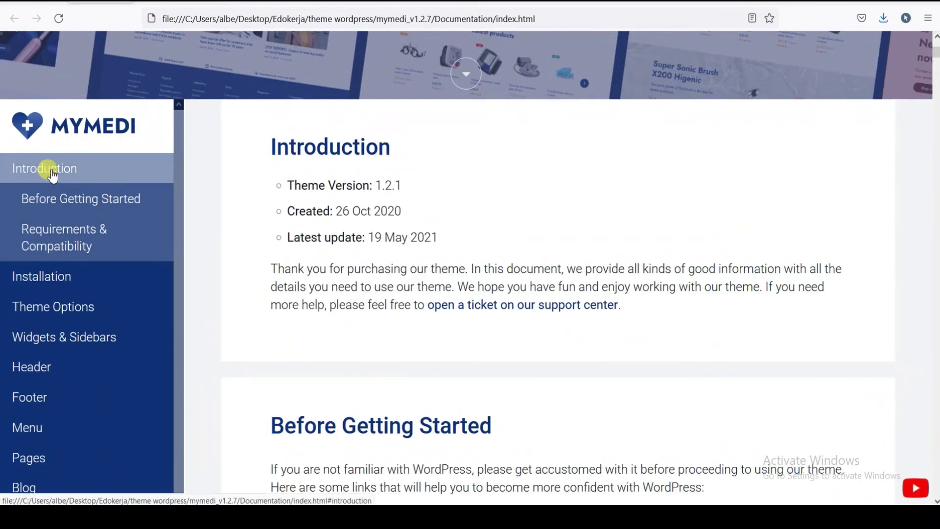
{"action": "scroll", "coordinate": [367, 188], "scroll_direction": "down", "scroll_amount": 2}
{"action": "scroll", "coordinate": [386, 204], "scroll_direction": "up", "scroll_amount": 2}
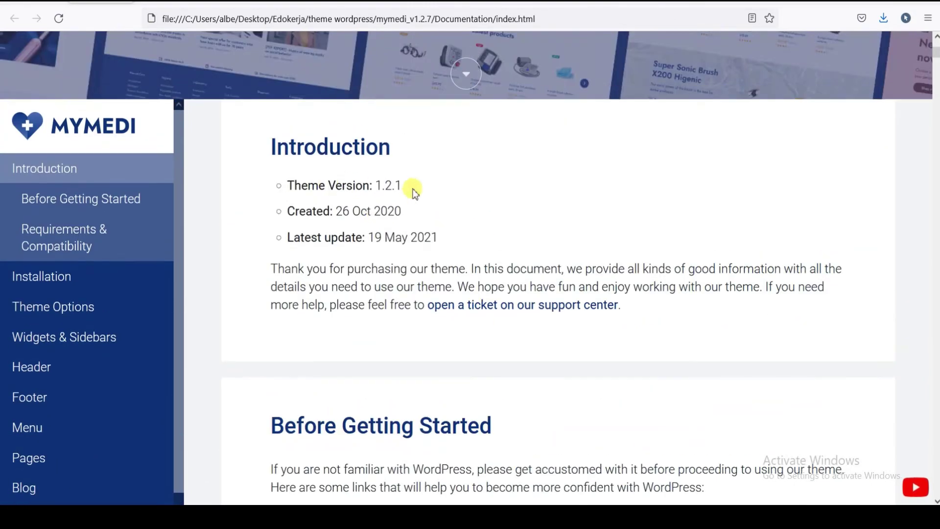
{"action": "scroll", "coordinate": [360, 185], "scroll_direction": "down", "scroll_amount": 2}
{"action": "scroll", "coordinate": [382, 155], "scroll_direction": "down", "scroll_amount": 2}
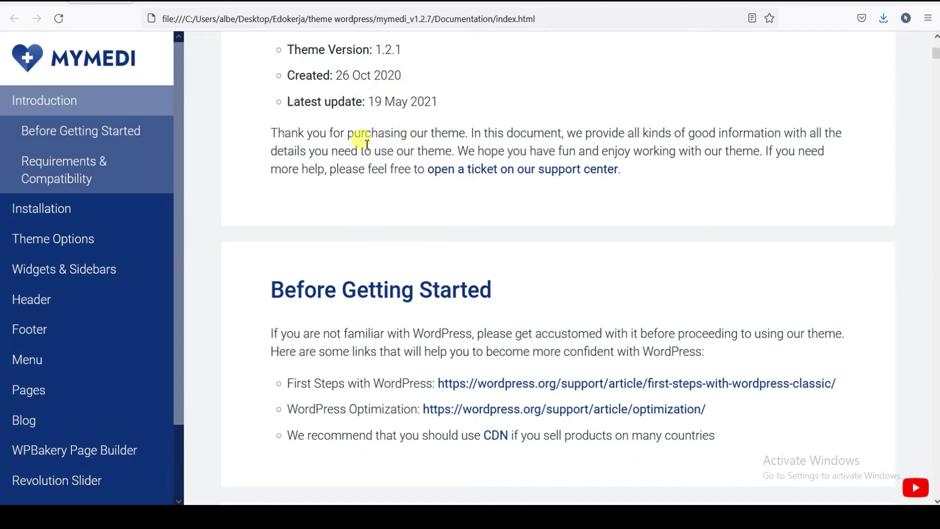
- Read the Installation, Demo Content and Updating The Theme sections
{"action": "left_click", "coordinate": [85, 208]}
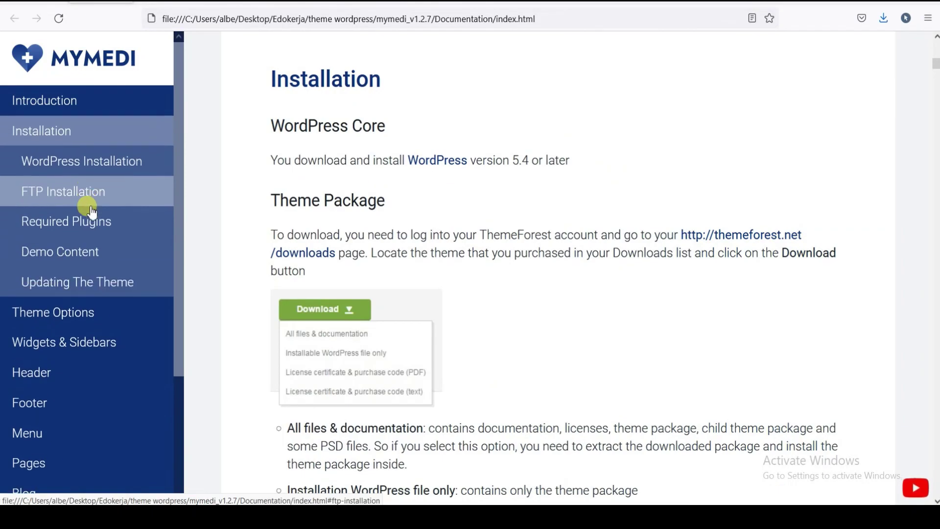
{"action": "left_click", "coordinate": [88, 251]}
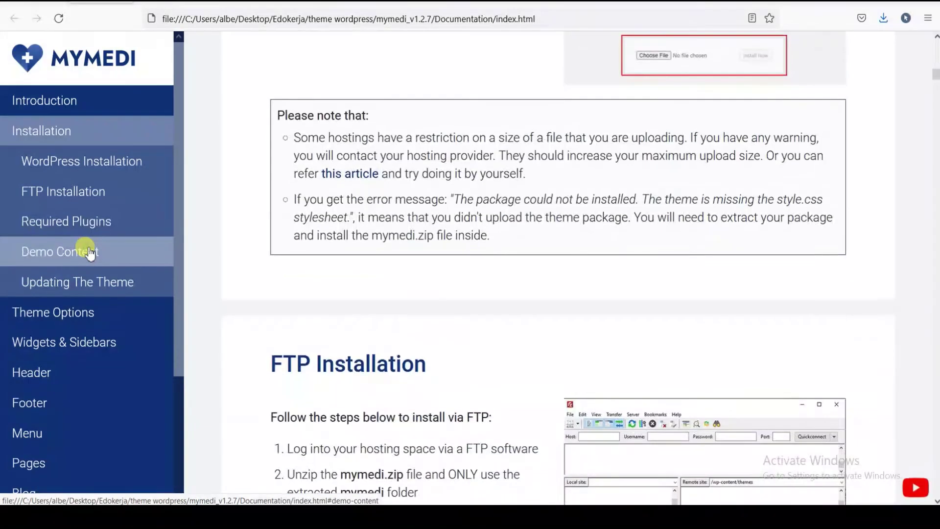
{"action": "left_click", "coordinate": [86, 286]}
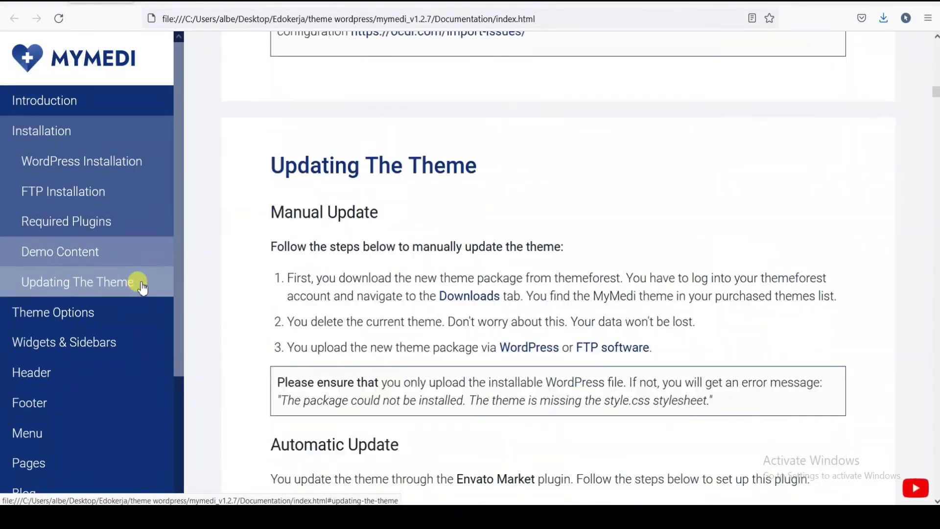
{"action": "scroll", "coordinate": [98, 245], "scroll_direction": "down", "scroll_amount": 3}
- Read Theme Options, Widgets & Sidebars, Header, Logo & Favicon and Setting Up Header
{"action": "left_click", "coordinate": [27, 161]}
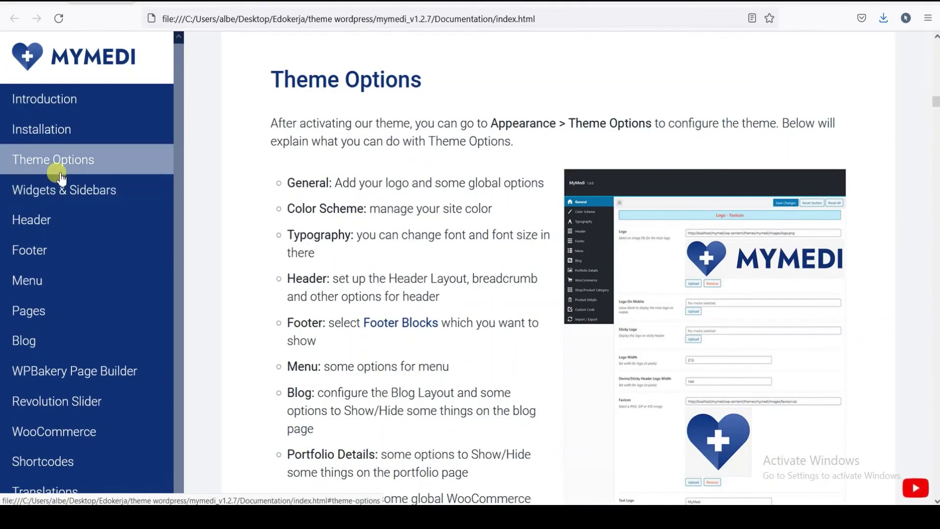
{"action": "left_click", "coordinate": [57, 195]}
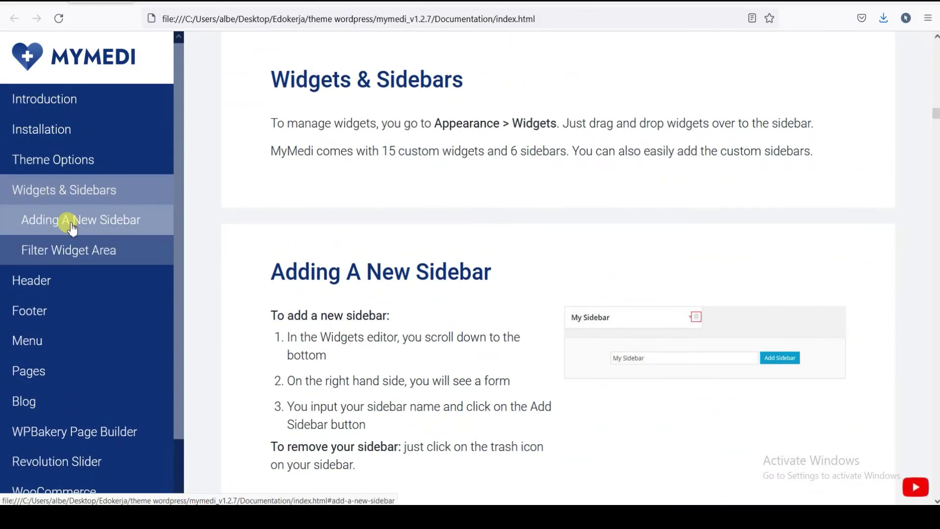
{"action": "left_click", "coordinate": [49, 282]}
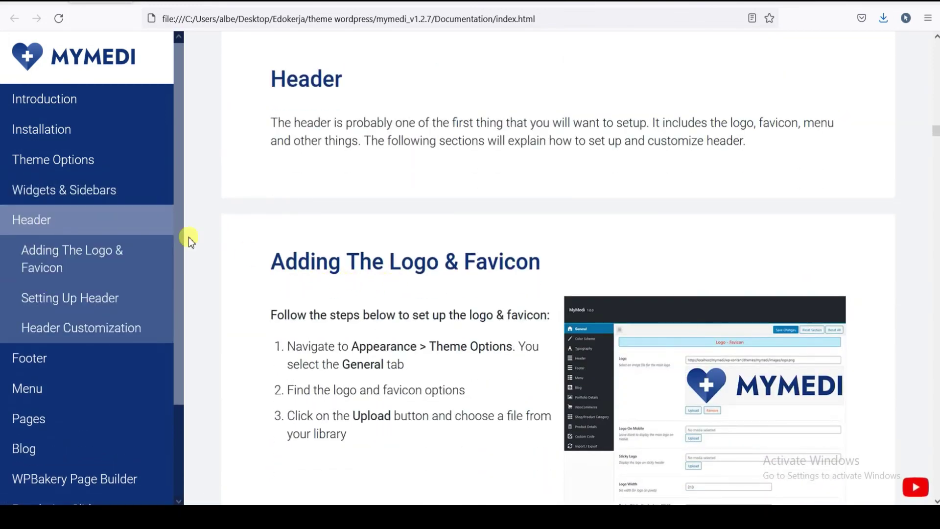
{"action": "left_click", "coordinate": [70, 255]}
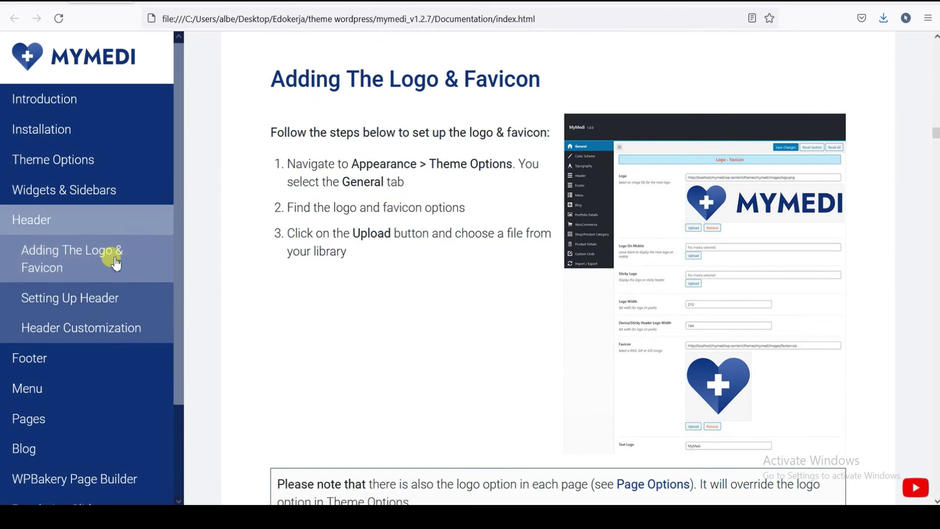
{"action": "left_click", "coordinate": [80, 308]}
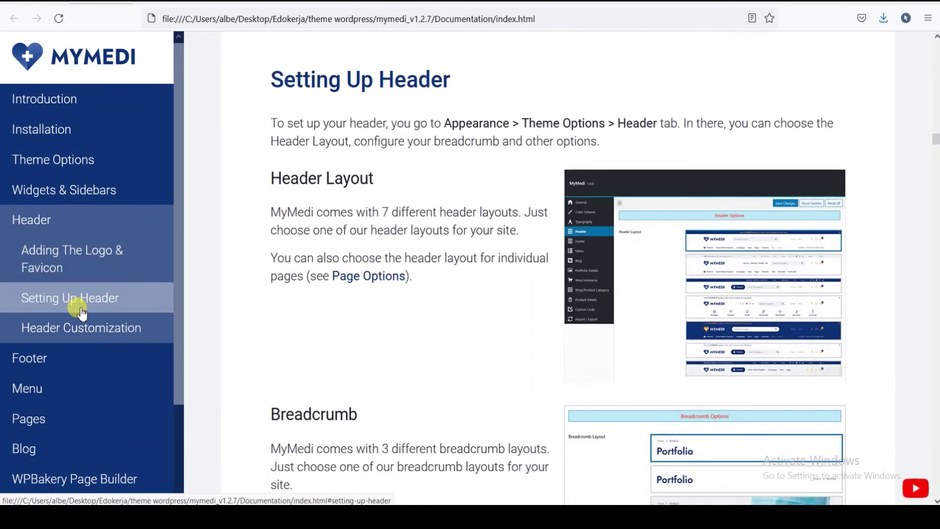
{"action": "scroll", "coordinate": [73, 284], "scroll_direction": "down", "scroll_amount": 3}
- Read the Footer, Menu and Pages sections down to Create A New Page
{"action": "left_click", "coordinate": [51, 267]}
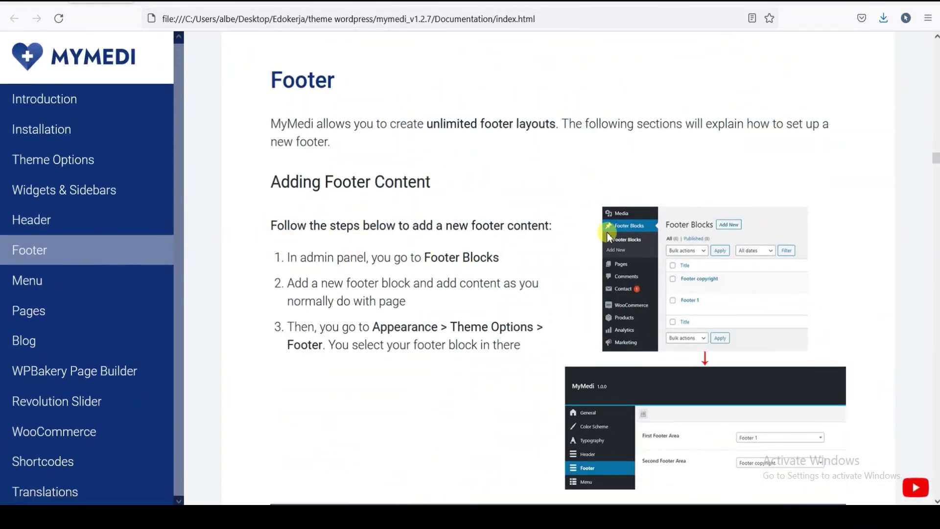
{"action": "scroll", "coordinate": [607, 231], "scroll_direction": "down", "scroll_amount": 4}
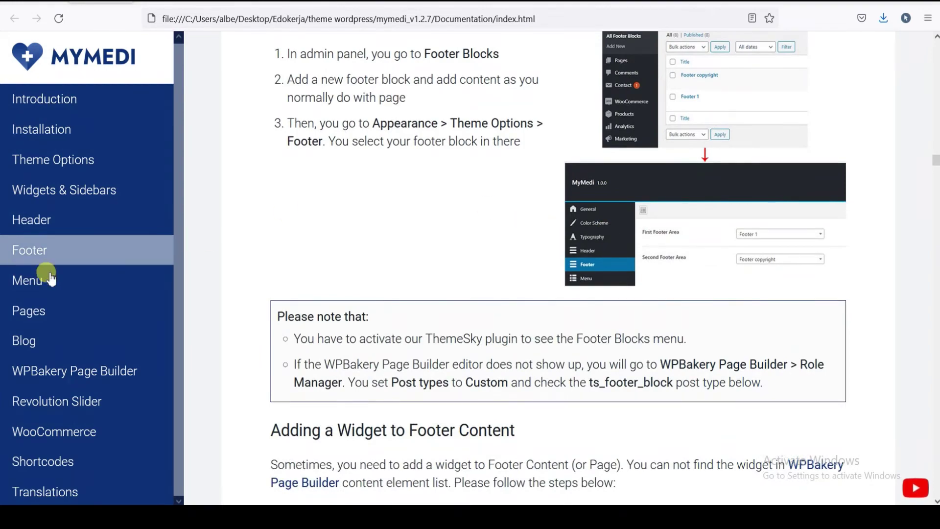
{"action": "left_click", "coordinate": [32, 281]}
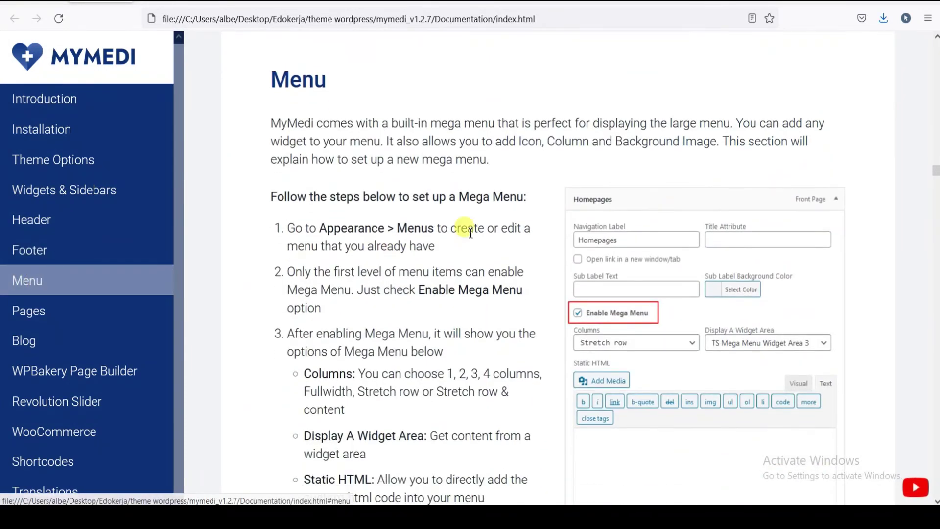
{"action": "scroll", "coordinate": [598, 242], "scroll_direction": "down", "scroll_amount": 1}
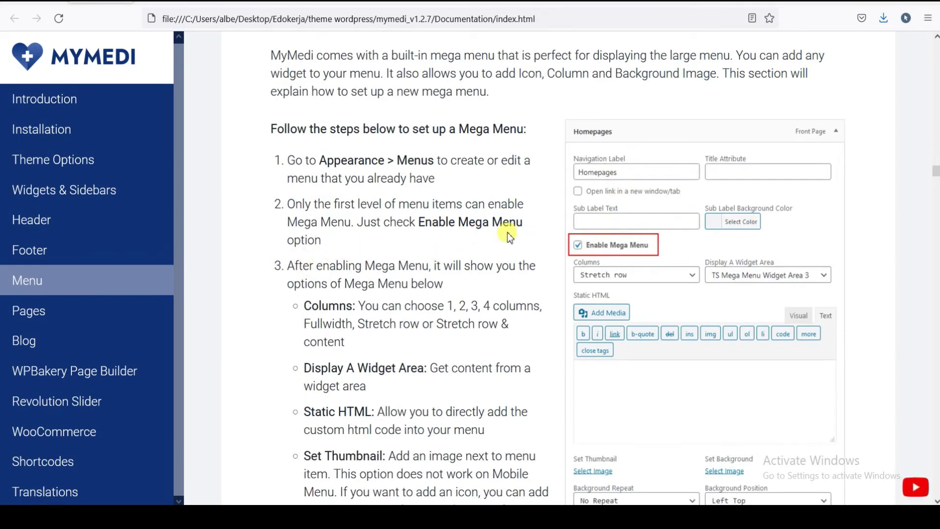
{"action": "scroll", "coordinate": [132, 252], "scroll_direction": "down", "scroll_amount": 2}
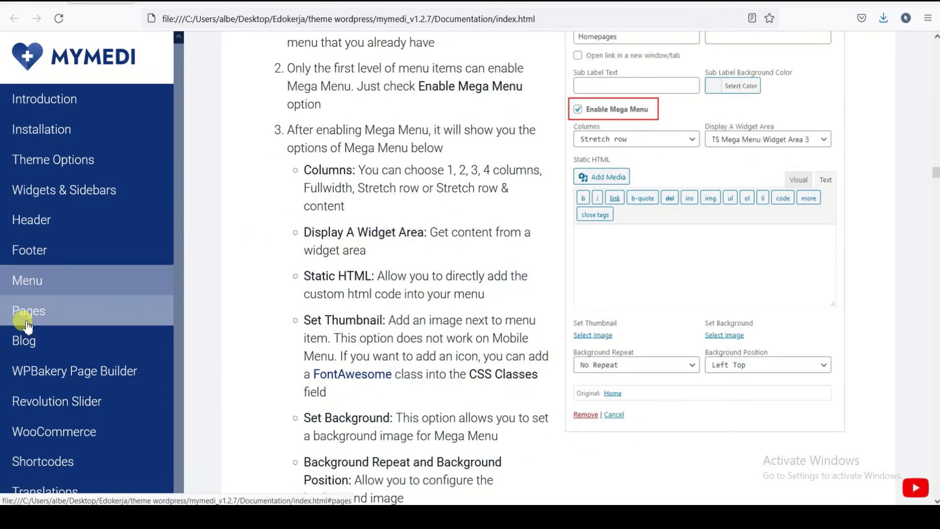
{"action": "left_click", "coordinate": [37, 313]}
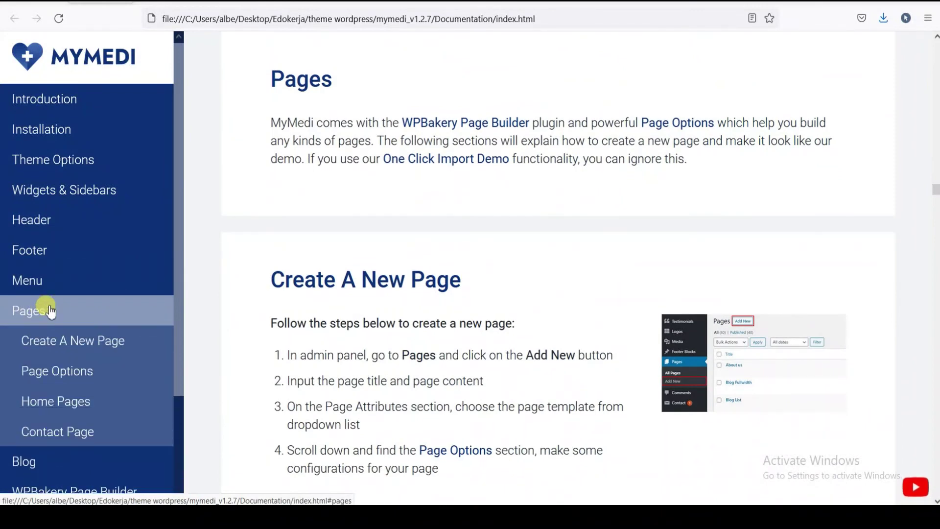
{"action": "scroll", "coordinate": [556, 286], "scroll_direction": "down", "scroll_amount": 3}
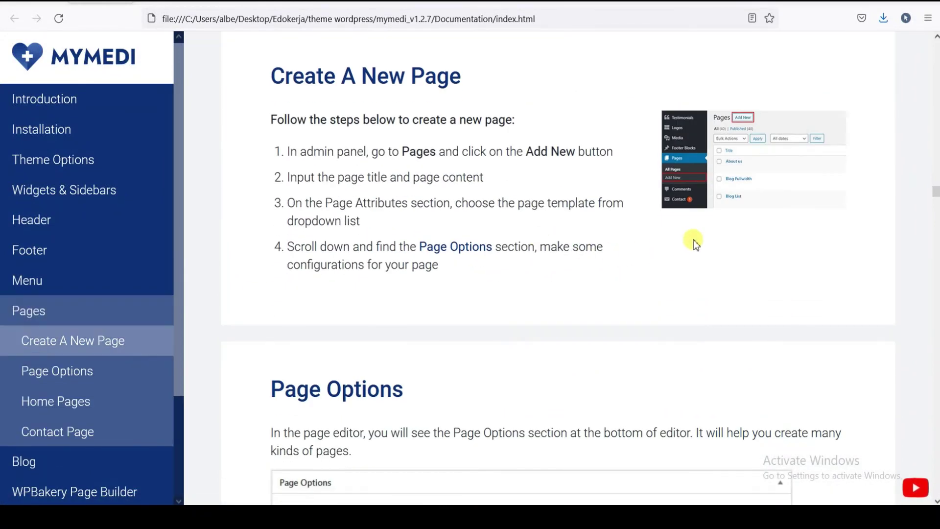
{"action": "scroll", "coordinate": [420, 223], "scroll_direction": "down", "scroll_amount": 1}
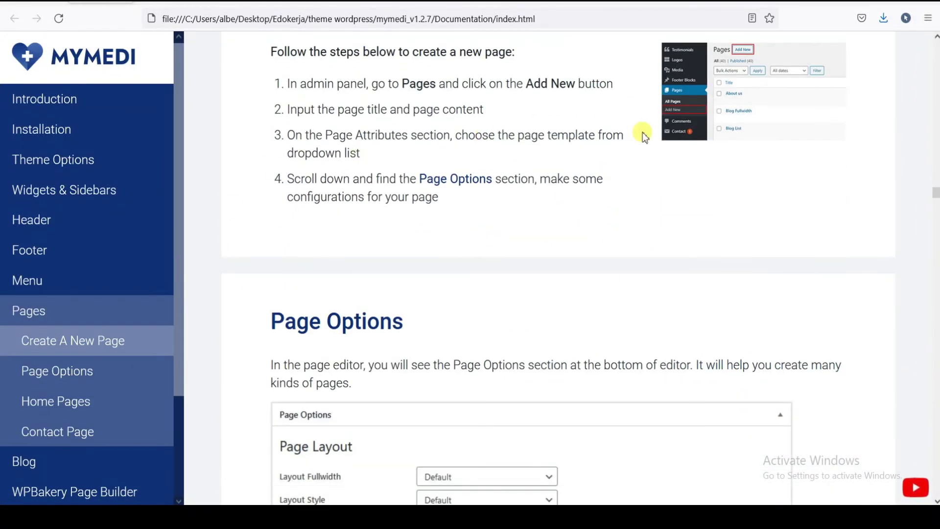
{"action": "scroll", "coordinate": [558, 267], "scroll_direction": "up", "scroll_amount": 1}
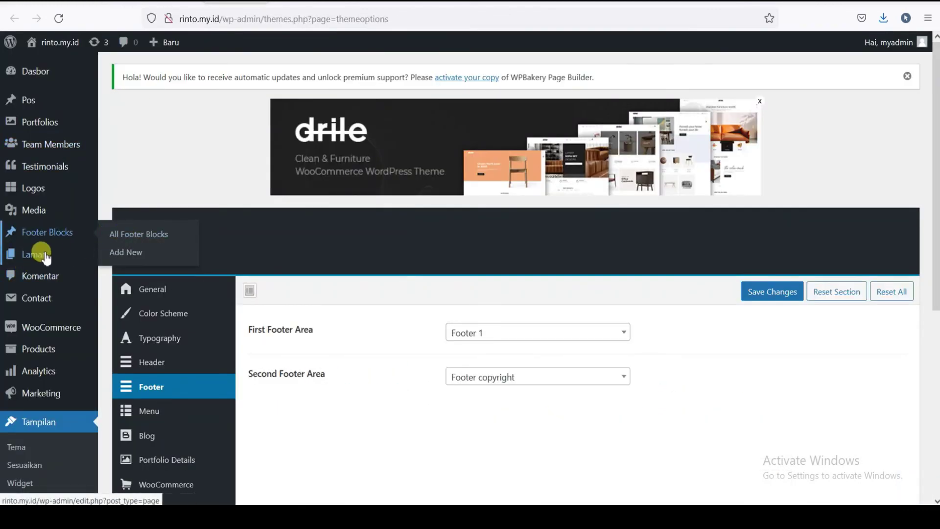
- Go to the Semua Laman list and open the About us page in the editor
{"action": "mouse_move", "coordinate": [42, 251]}
{"action": "left_click", "coordinate": [125, 257]}
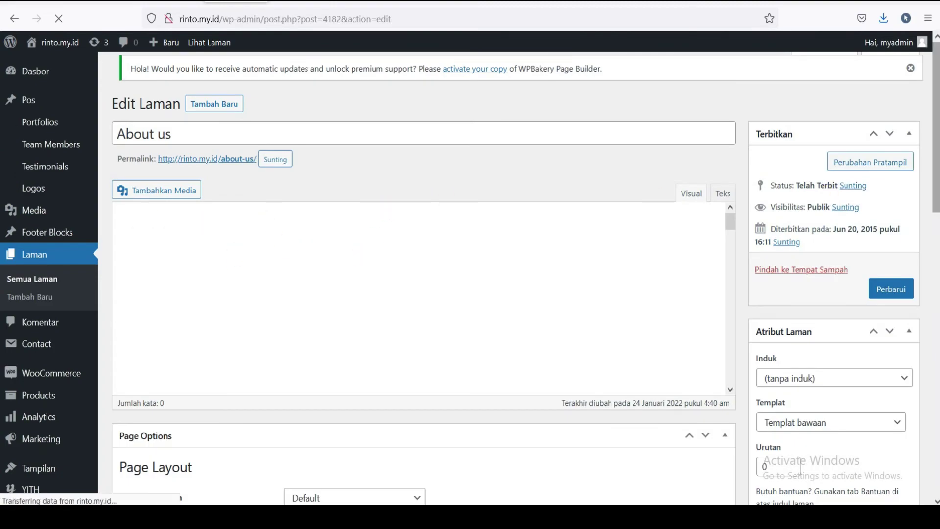
{"action": "scroll", "coordinate": [421, 293], "scroll_direction": "down", "scroll_amount": 6}
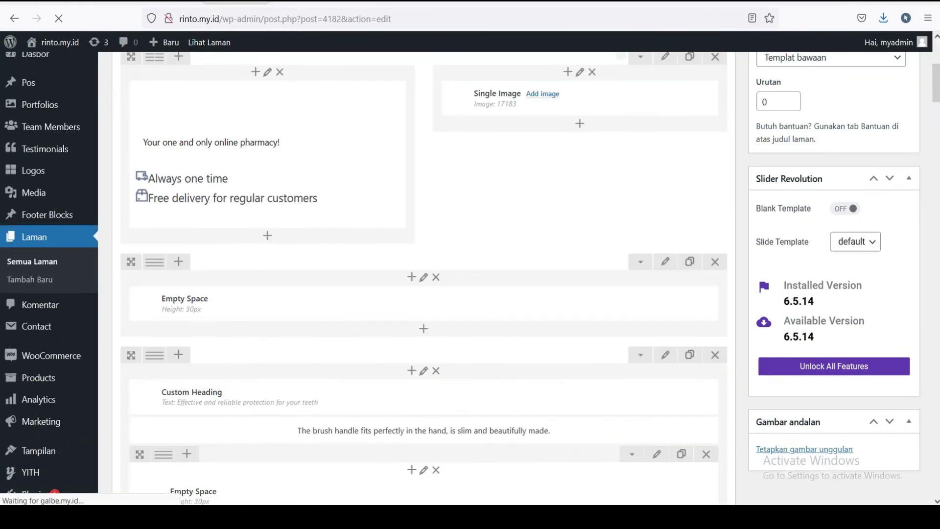
{"action": "scroll", "coordinate": [936, 196], "scroll_direction": "up", "scroll_amount": 5}
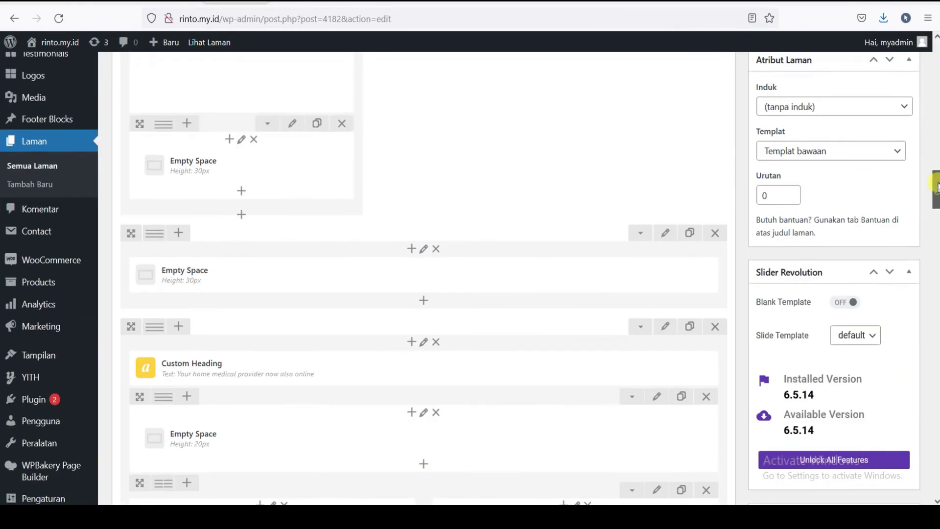
{"action": "scroll", "coordinate": [936, 61], "scroll_direction": "up", "scroll_amount": 5}
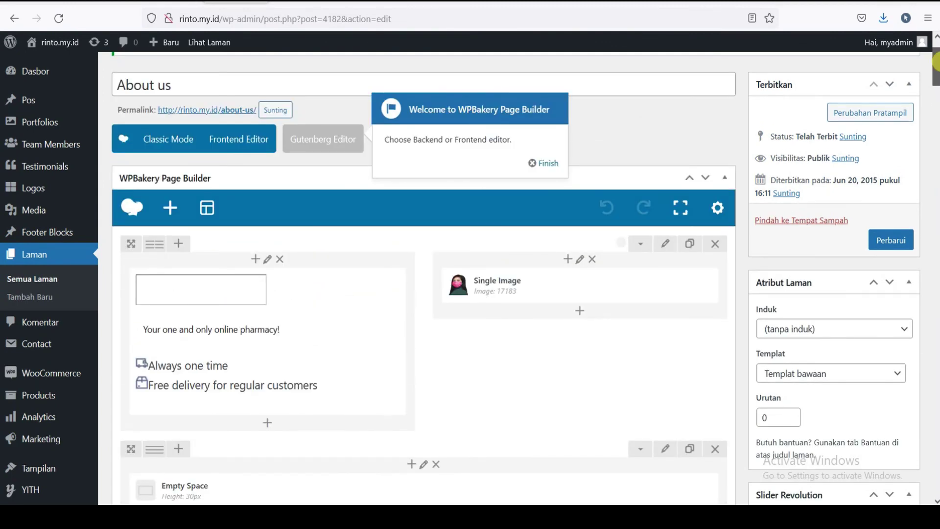
{"action": "scroll", "coordinate": [370, 198], "scroll_direction": "up", "scroll_amount": 2}
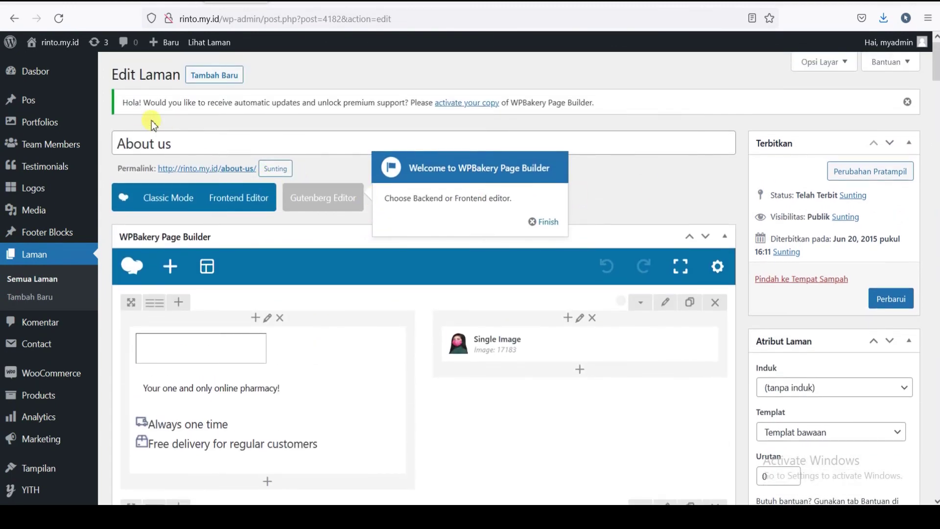
{"action": "scroll", "coordinate": [231, 271], "scroll_direction": "down", "scroll_amount": 8}
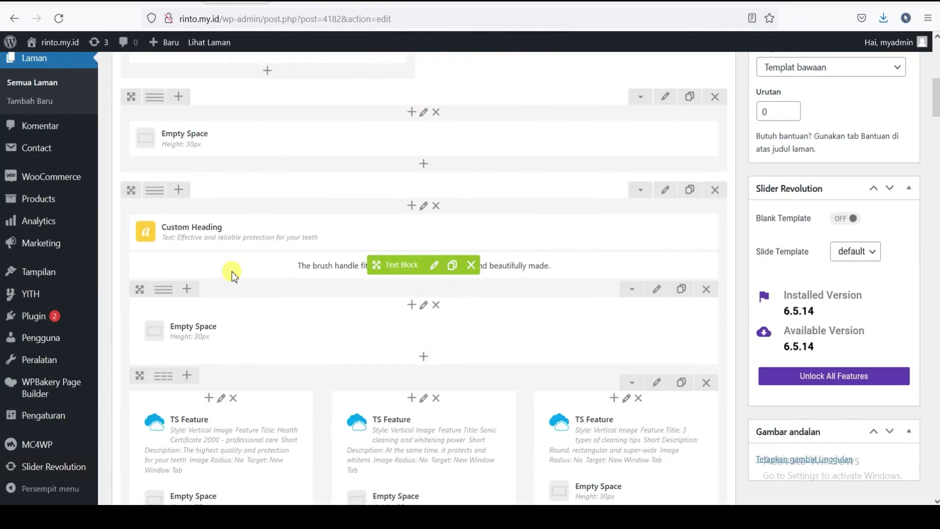
{"action": "scroll", "coordinate": [231, 271], "scroll_direction": "down", "scroll_amount": 4}
{"action": "scroll", "coordinate": [243, 275], "scroll_direction": "down", "scroll_amount": 10}
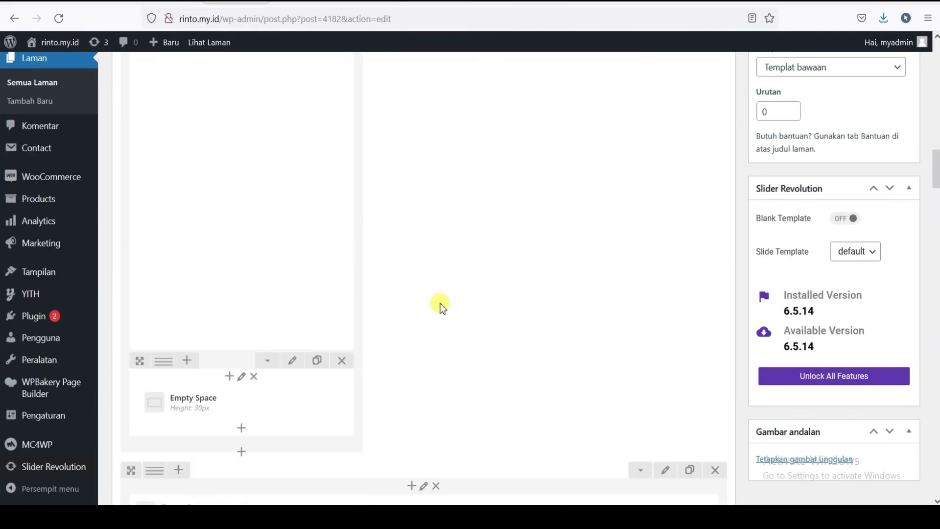
{"action": "scroll", "coordinate": [439, 307], "scroll_direction": "down", "scroll_amount": 10}
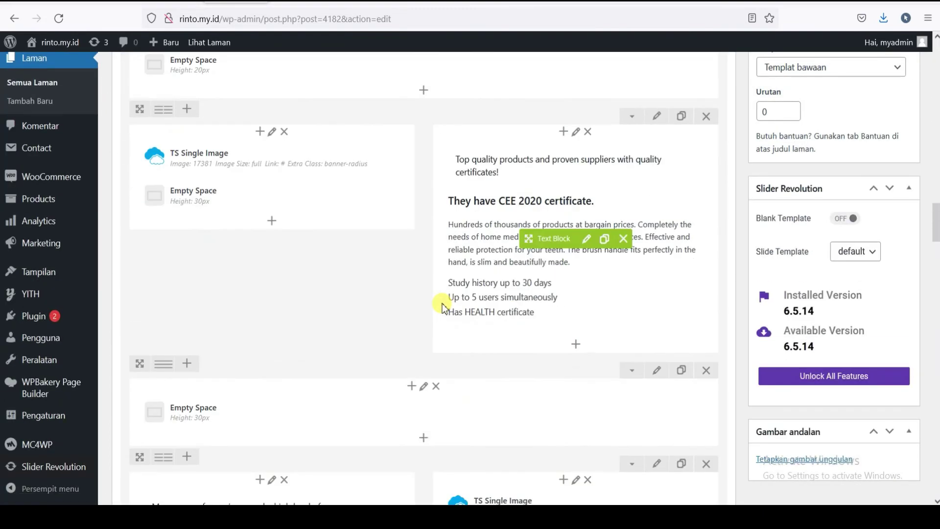
{"action": "scroll", "coordinate": [442, 303], "scroll_direction": "down", "scroll_amount": 10}
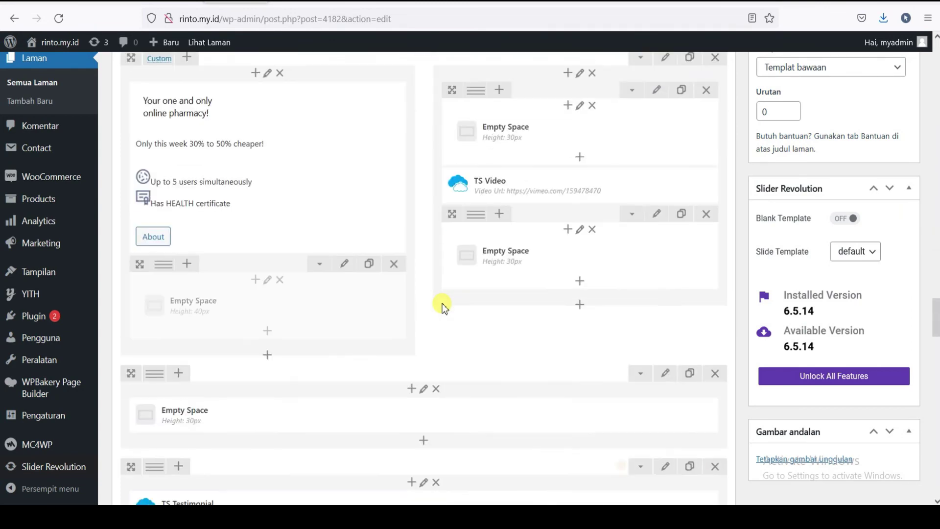
{"action": "scroll", "coordinate": [443, 308], "scroll_direction": "down", "scroll_amount": 10}
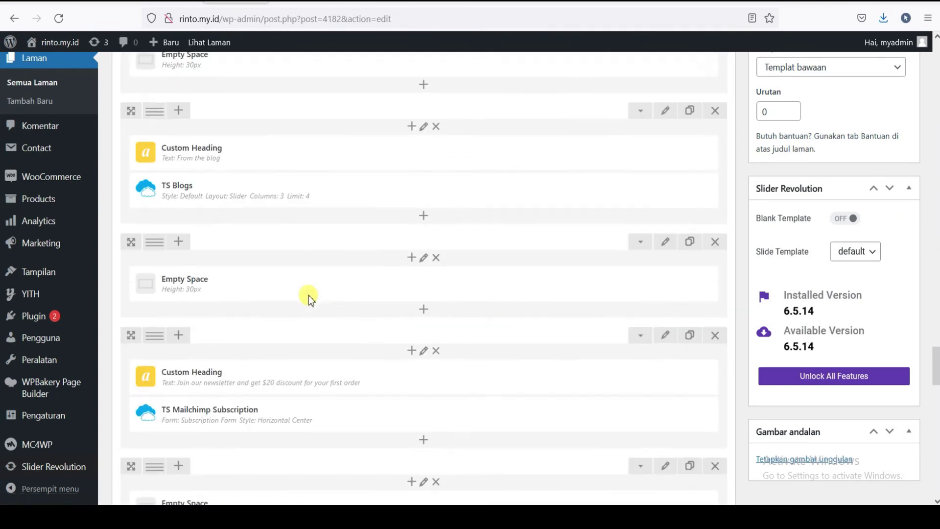
{"action": "scroll", "coordinate": [360, 297], "scroll_direction": "down", "scroll_amount": 12}
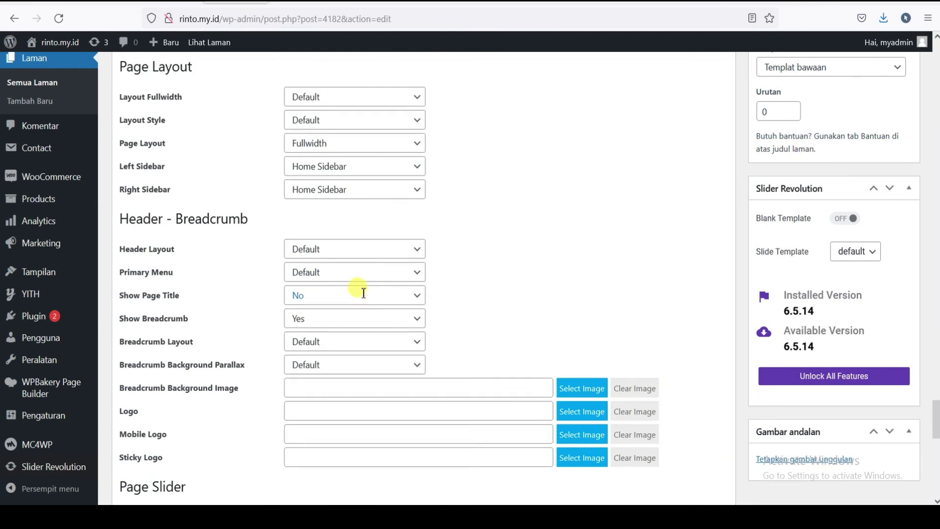
{"action": "scroll", "coordinate": [362, 296], "scroll_direction": "down", "scroll_amount": 5}
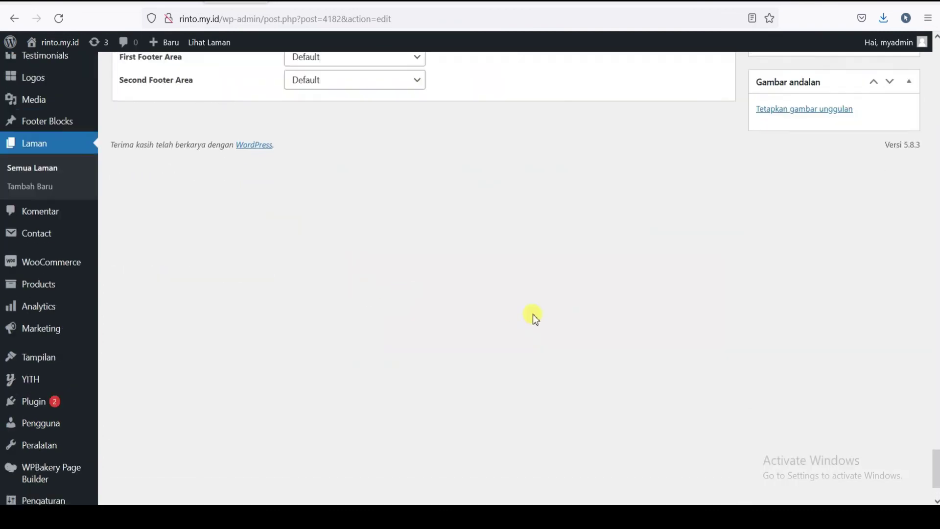
{"action": "scroll", "coordinate": [532, 314], "scroll_direction": "up", "scroll_amount": 4}
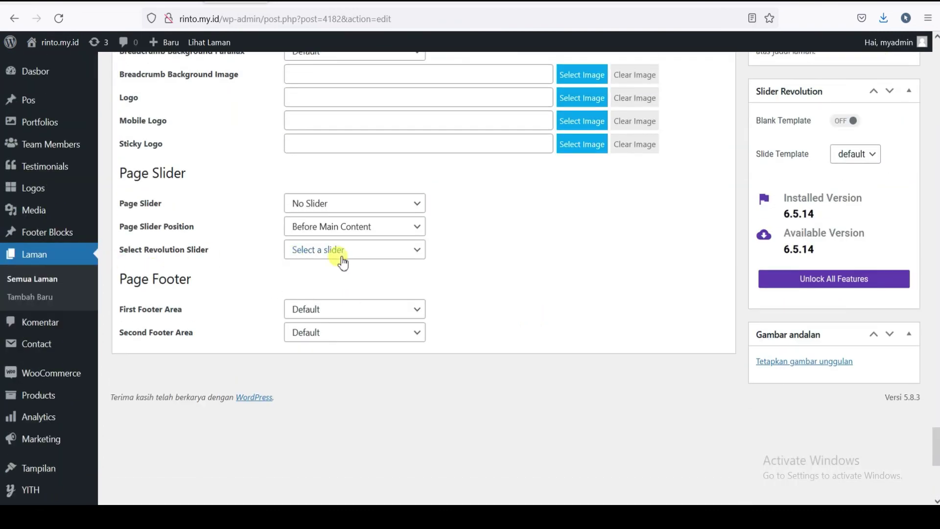
{"action": "scroll", "coordinate": [465, 270], "scroll_direction": "up", "scroll_amount": 11}
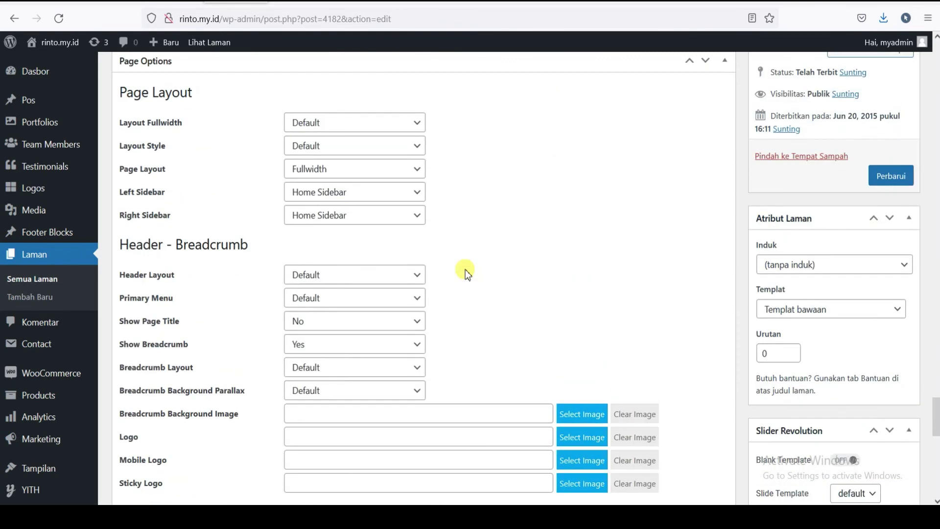
{"action": "scroll", "coordinate": [466, 269], "scroll_direction": "up", "scroll_amount": 4}
{"action": "scroll", "coordinate": [466, 269], "scroll_direction": "up", "scroll_amount": 4}
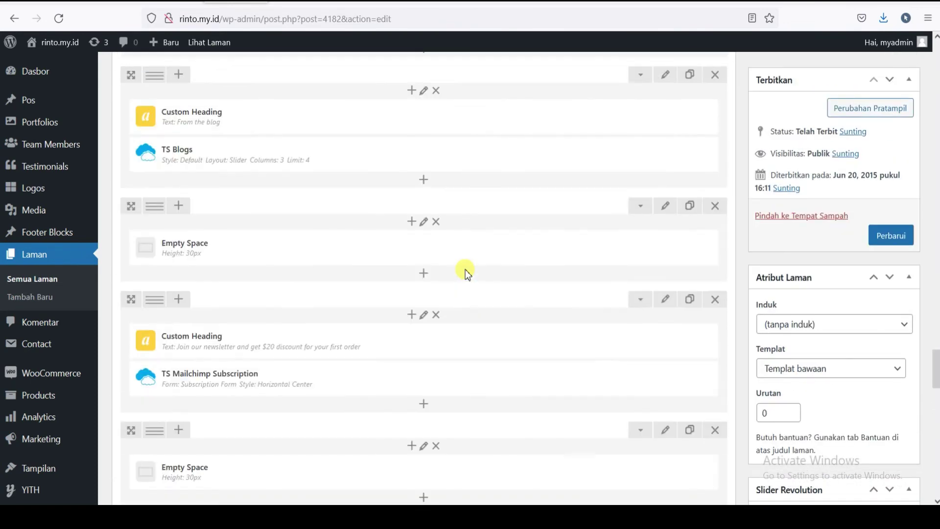
{"action": "scroll", "coordinate": [269, 235], "scroll_direction": "down", "scroll_amount": 5}
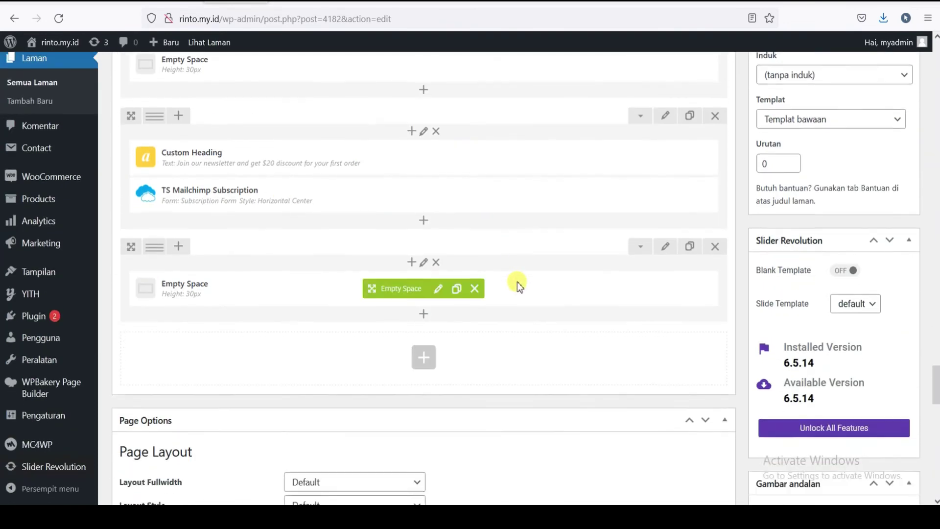
{"action": "scroll", "coordinate": [430, 277], "scroll_direction": "up", "scroll_amount": 10}
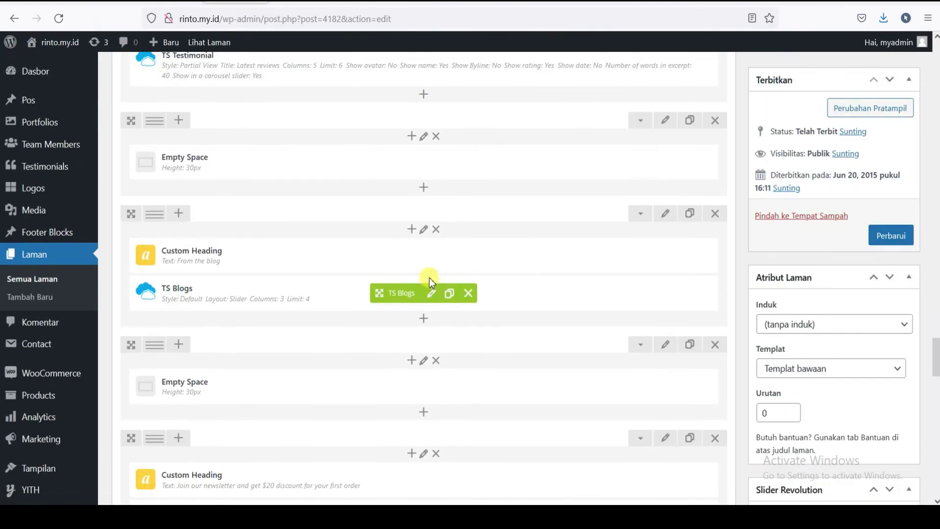
{"action": "scroll", "coordinate": [429, 277], "scroll_direction": "up", "scroll_amount": 10}
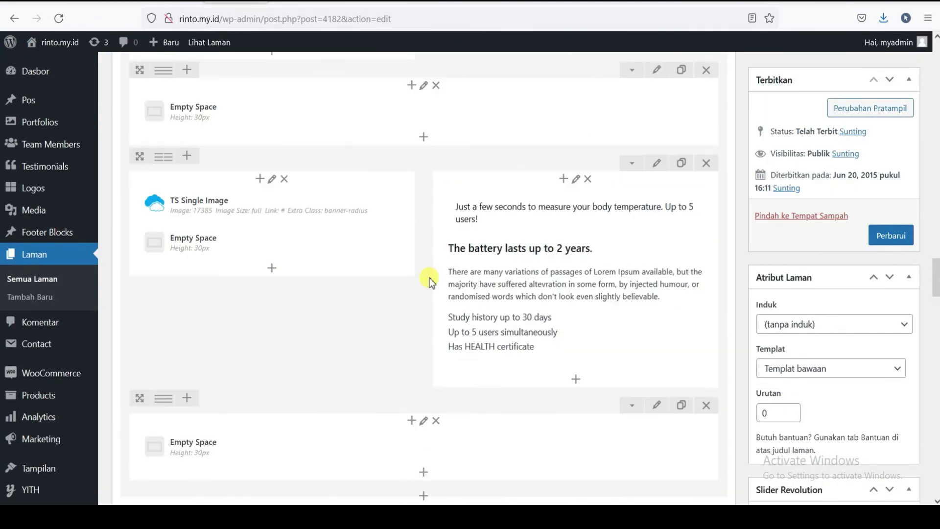
{"action": "scroll", "coordinate": [430, 278], "scroll_direction": "up", "scroll_amount": 5}
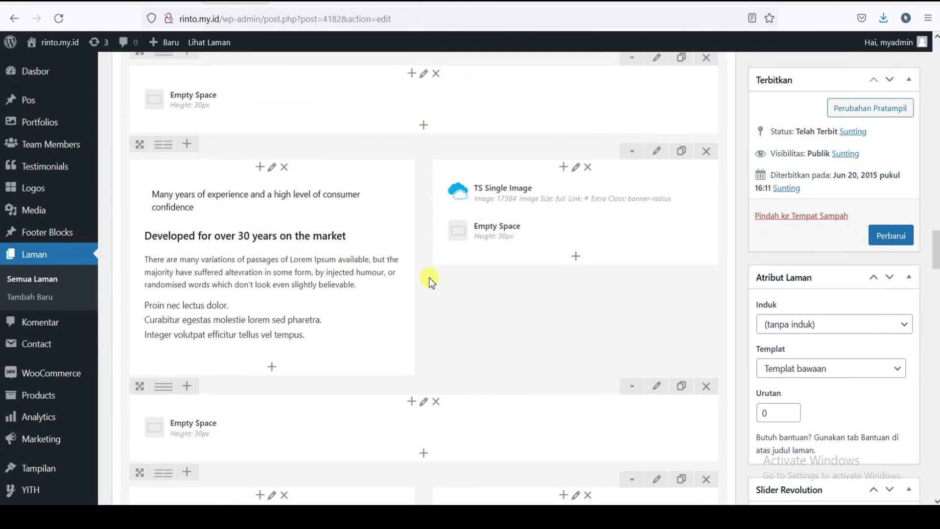
{"action": "scroll", "coordinate": [365, 277], "scroll_direction": "up", "scroll_amount": 2}
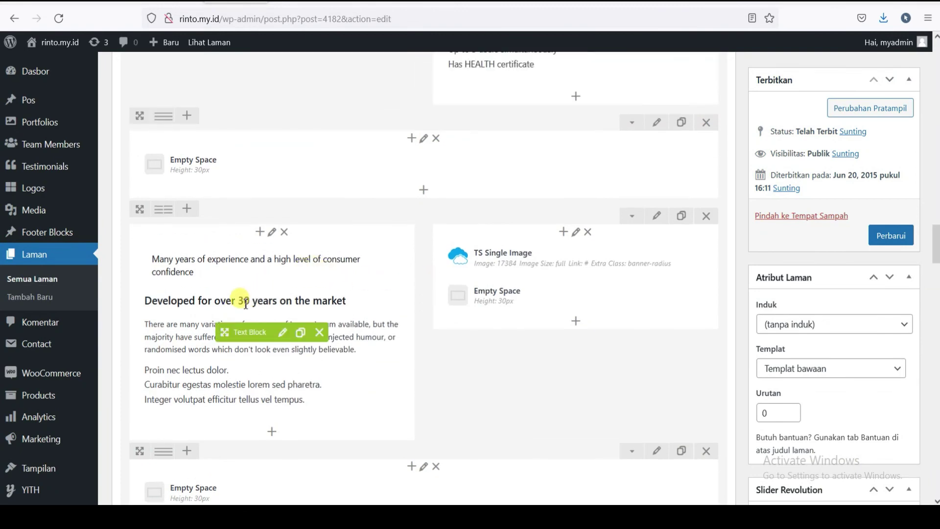
{"action": "scroll", "coordinate": [365, 319], "scroll_direction": "up", "scroll_amount": 12}
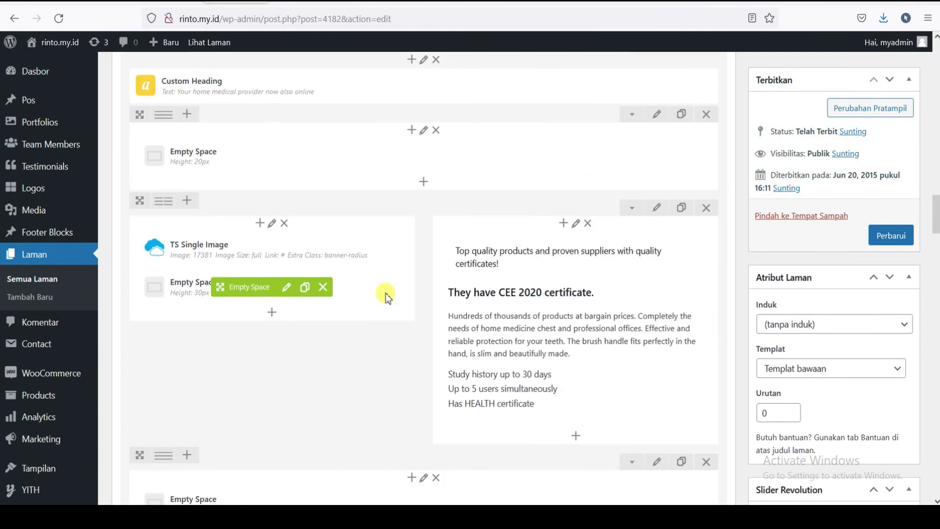
{"action": "scroll", "coordinate": [386, 293], "scroll_direction": "up", "scroll_amount": 10}
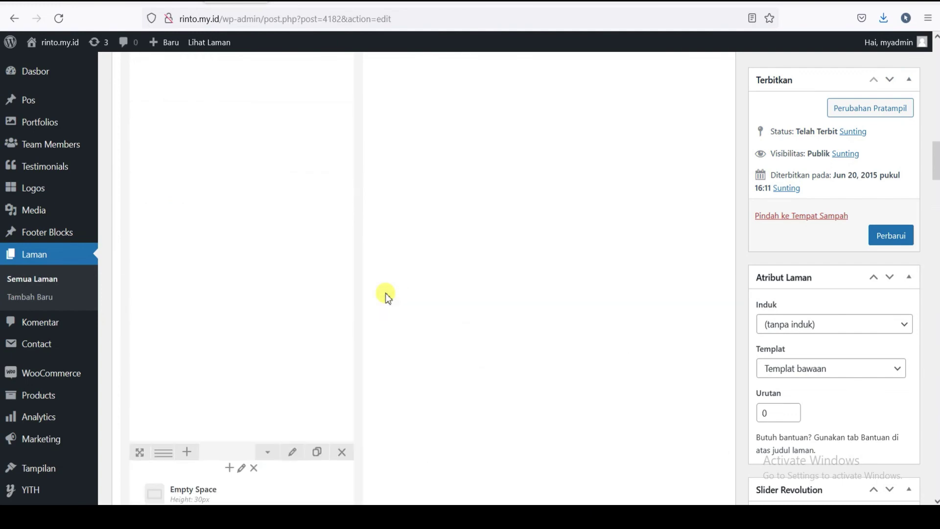
{"action": "scroll", "coordinate": [386, 293], "scroll_direction": "up", "scroll_amount": 5}
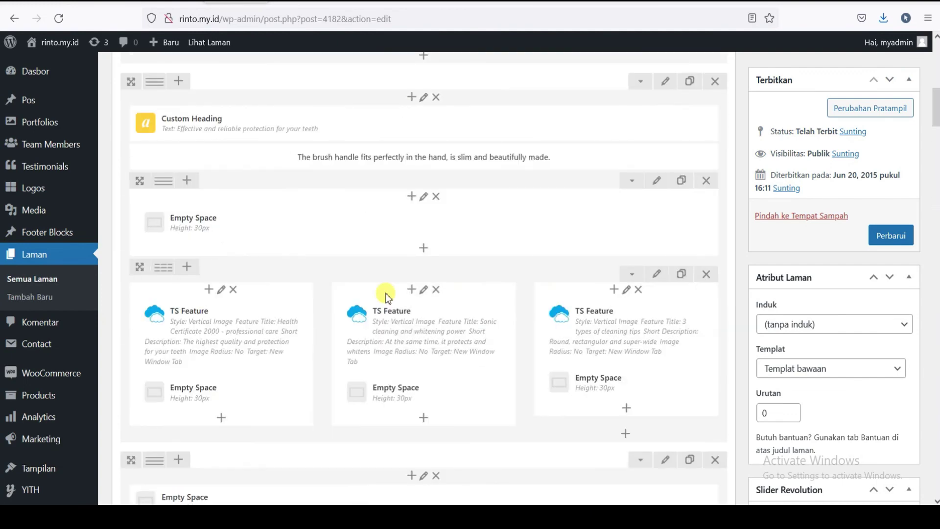
{"action": "scroll", "coordinate": [386, 292], "scroll_direction": "up", "scroll_amount": 13}
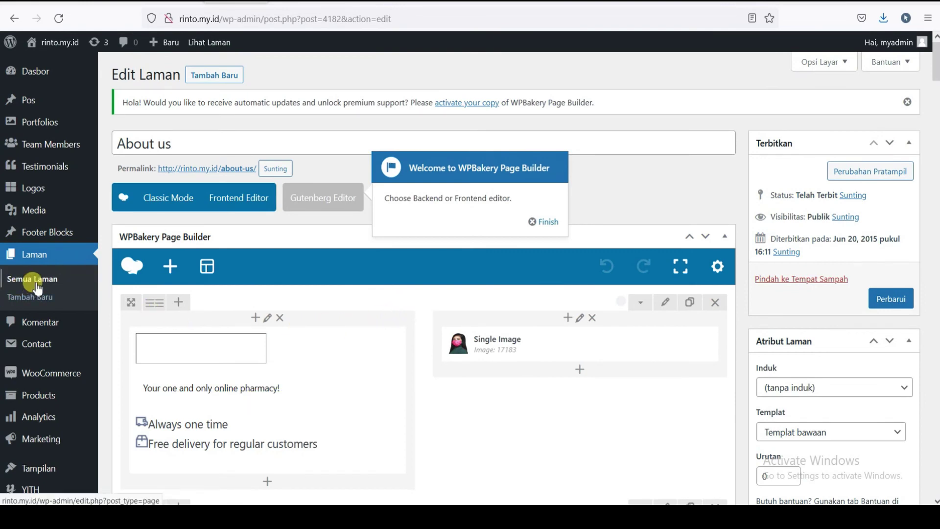
- Compare the MyMedi demo site and Create A New Page docs, then return to the pages list
{"action": "left_click", "coordinate": [171, 4]}
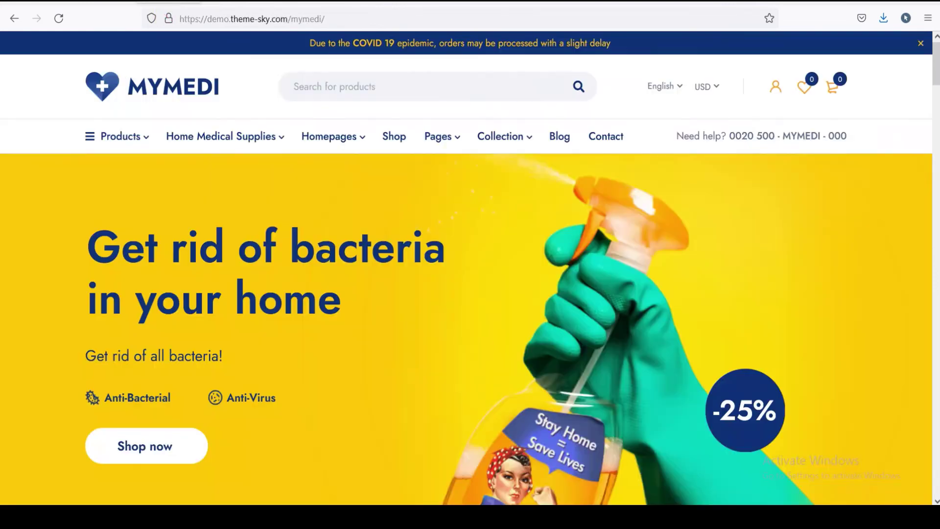
{"action": "left_click", "coordinate": [102, 3]}
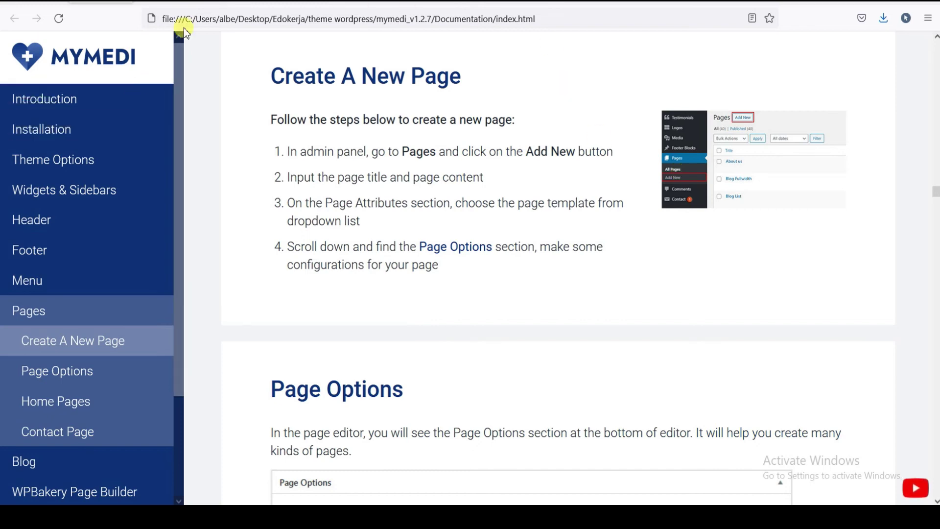
{"action": "key", "text": "ctrl+Tab"}
{"action": "key", "text": "ctrl+Tab"}
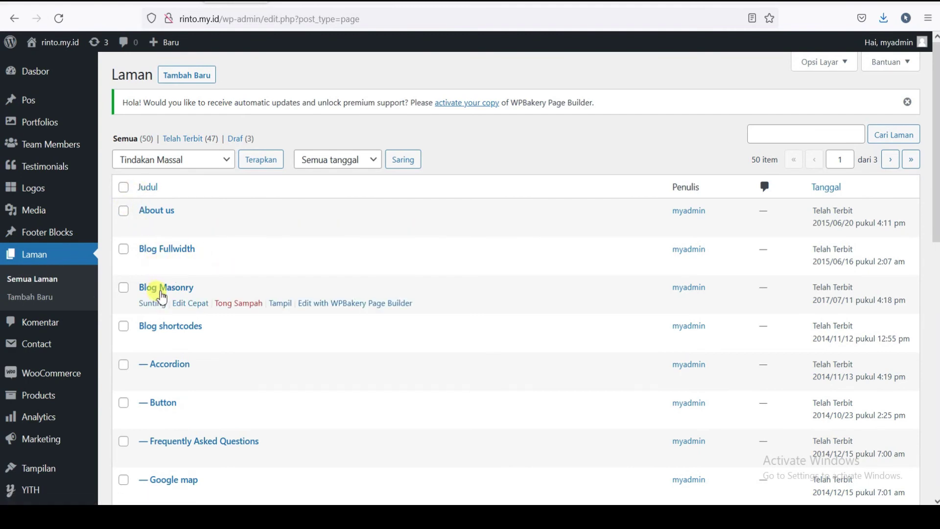
- Find Contact us in the pages list and open it in the full editor
{"action": "scroll", "coordinate": [166, 274], "scroll_direction": "down", "scroll_amount": 3}
{"action": "scroll", "coordinate": [167, 240], "scroll_direction": "down", "scroll_amount": 5}
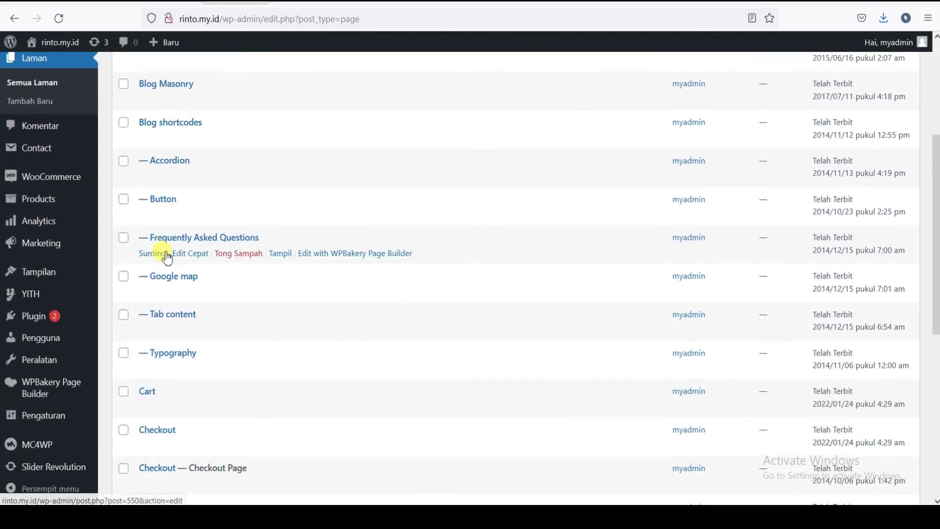
{"action": "scroll", "coordinate": [158, 262], "scroll_direction": "down", "scroll_amount": 3}
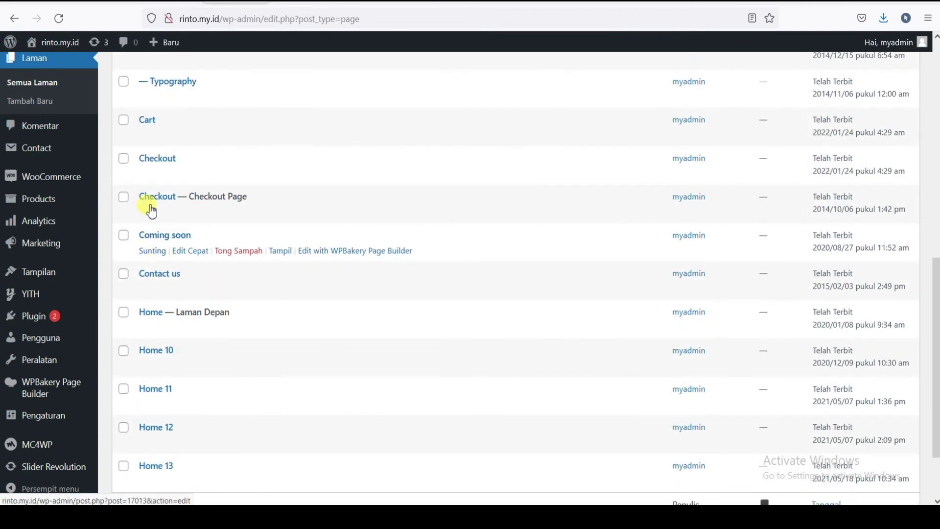
{"action": "scroll", "coordinate": [163, 212], "scroll_direction": "down", "scroll_amount": 1}
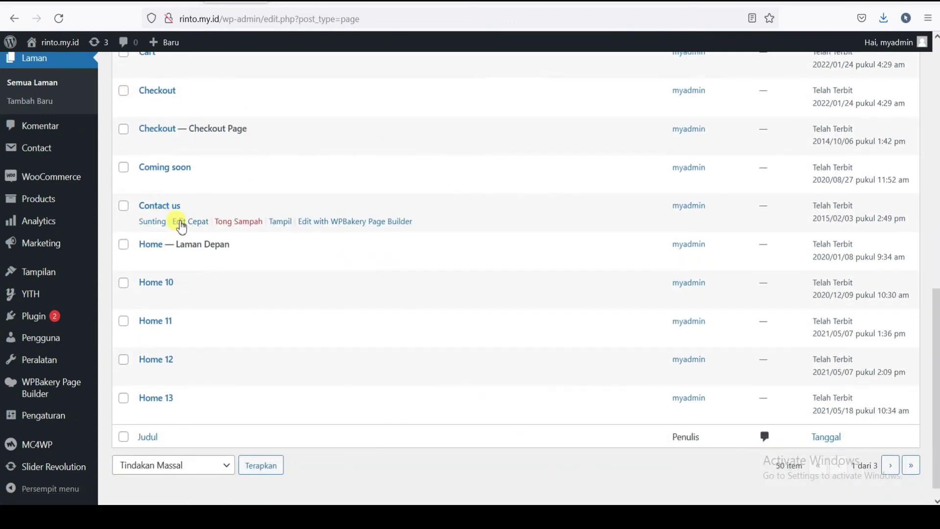
{"action": "left_click", "coordinate": [181, 221]}
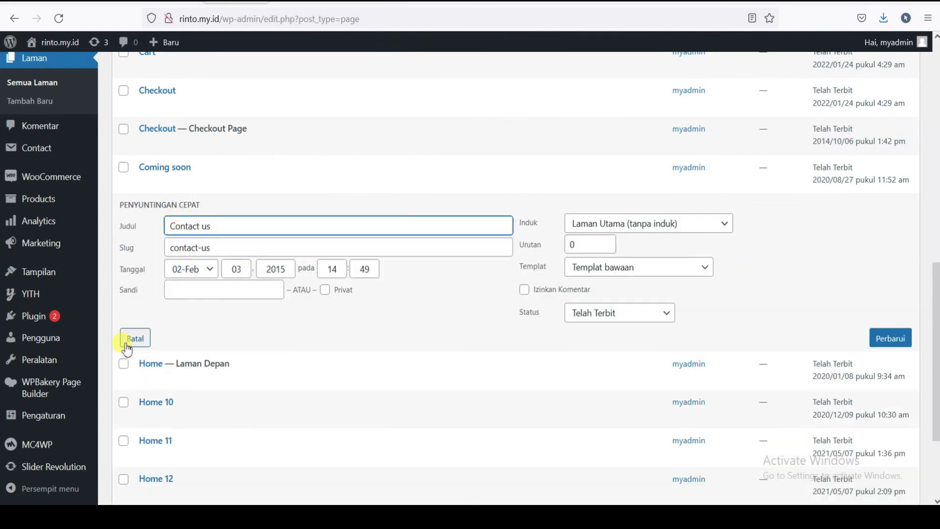
{"action": "left_click", "coordinate": [133, 338]}
{"action": "left_click", "coordinate": [152, 222]}
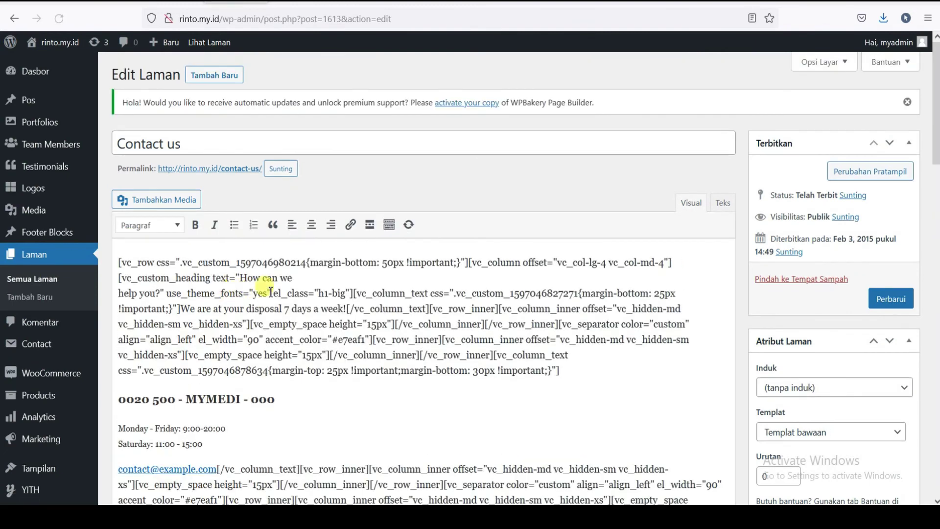
- Review the Contact us WPBakery layout: Custom Heading, Empty Spaces and TS Google Map
{"action": "scroll", "coordinate": [355, 287], "scroll_direction": "down", "scroll_amount": 2}
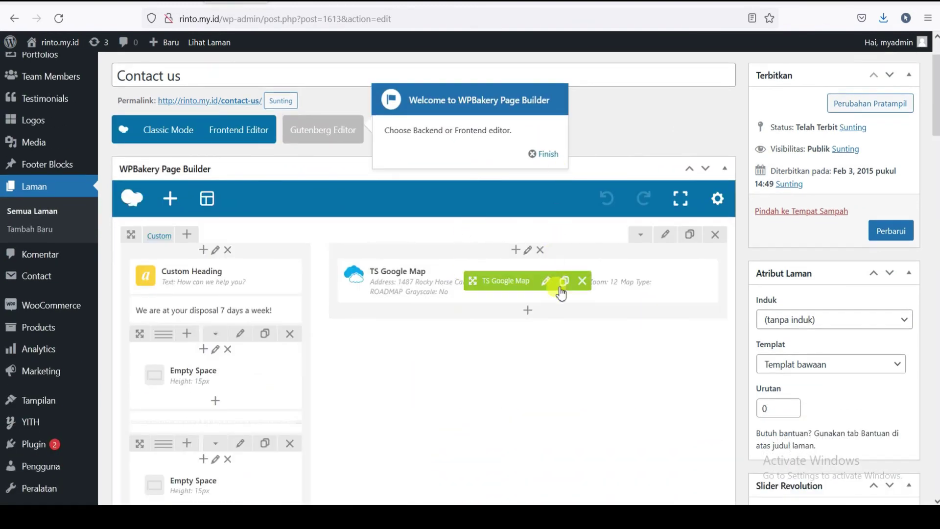
{"action": "scroll", "coordinate": [524, 346], "scroll_direction": "down", "scroll_amount": 3}
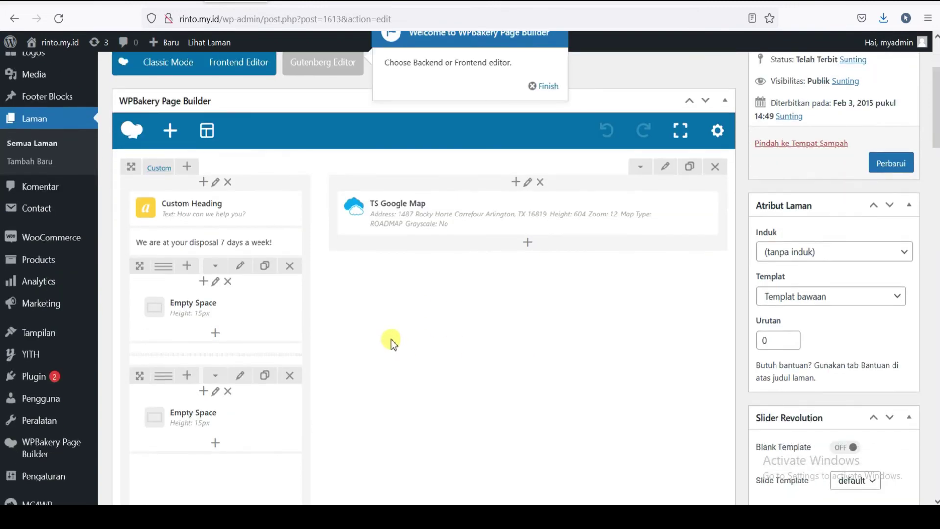
{"action": "scroll", "coordinate": [389, 340], "scroll_direction": "down", "scroll_amount": 3}
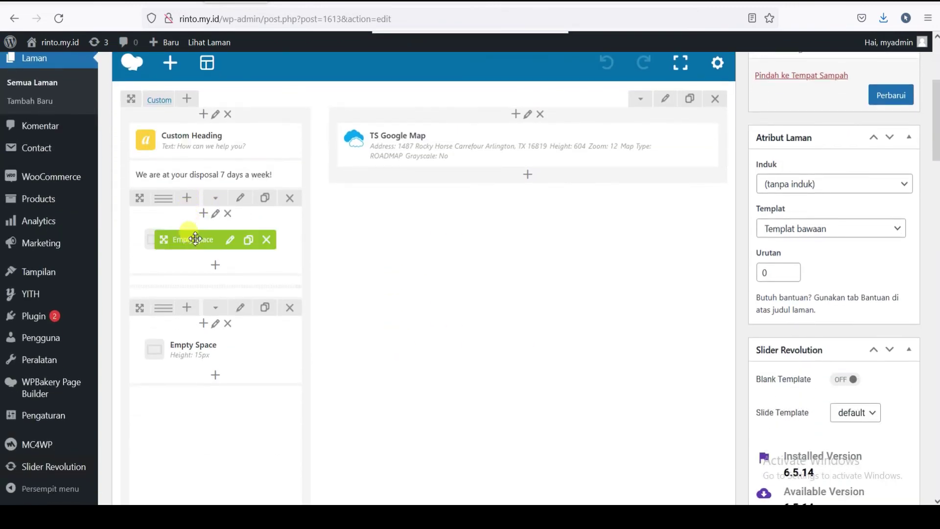
{"action": "scroll", "coordinate": [324, 309], "scroll_direction": "down", "scroll_amount": 2}
{"action": "scroll", "coordinate": [354, 301], "scroll_direction": "down", "scroll_amount": 2}
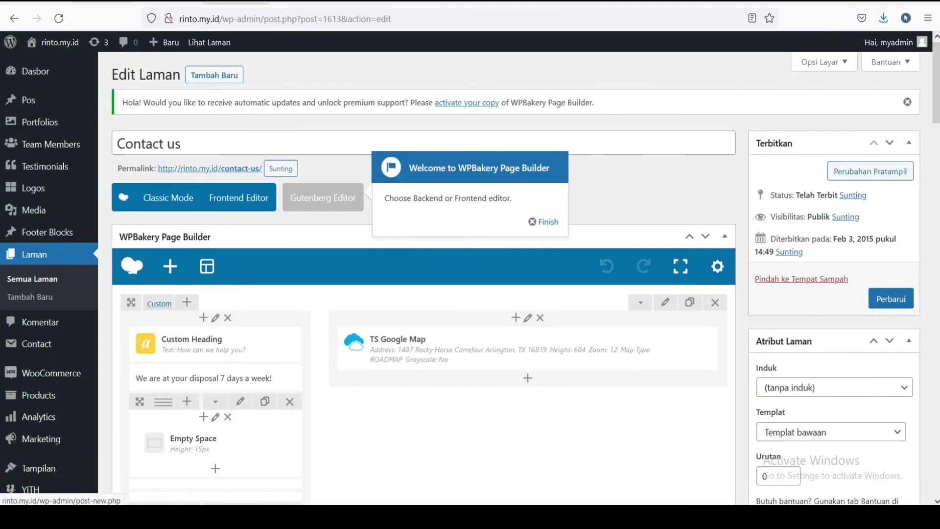
{"action": "key", "text": "ctrl+Tab"}
- Jump to the Blog section of the MyMedi documentation and read through it
{"action": "scroll", "coordinate": [81, 289], "scroll_direction": "down", "scroll_amount": 3}
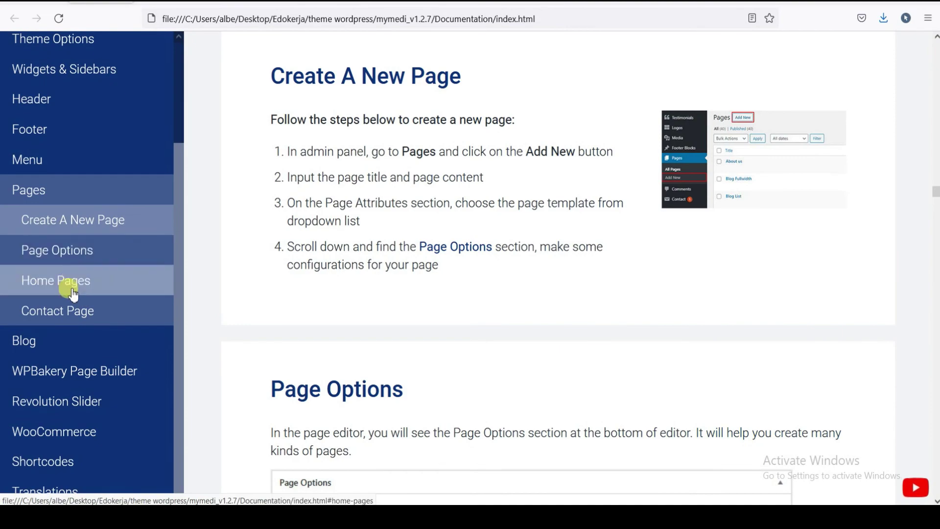
{"action": "left_click", "coordinate": [40, 341]}
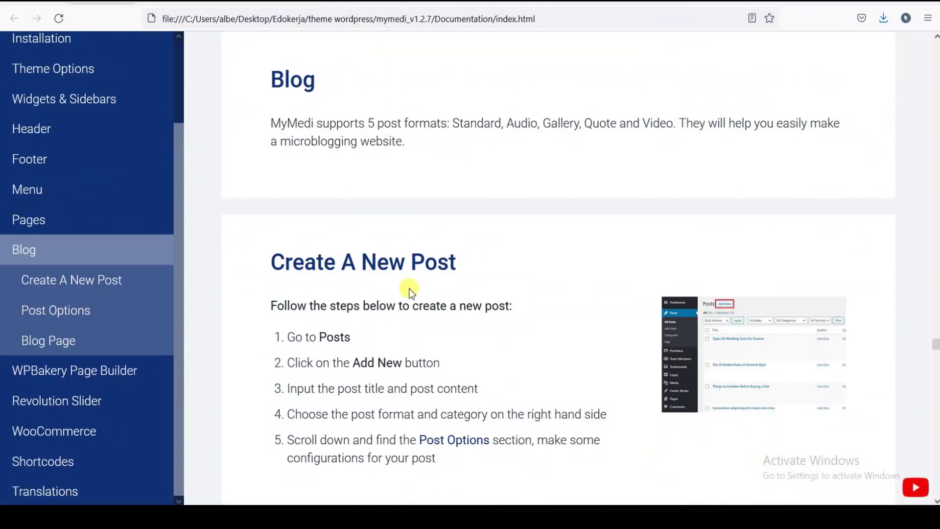
{"action": "scroll", "coordinate": [377, 308], "scroll_direction": "down", "scroll_amount": 2}
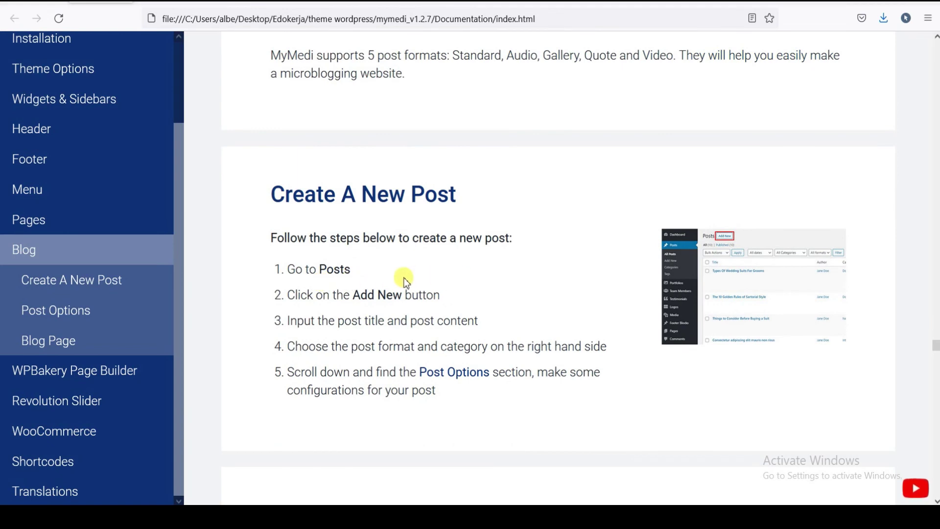
{"action": "scroll", "coordinate": [405, 281], "scroll_direction": "down", "scroll_amount": 2}
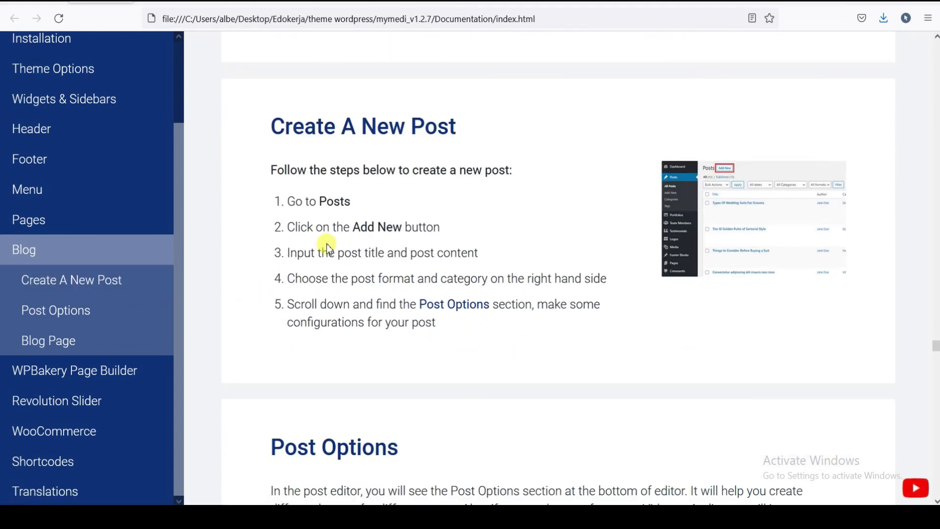
{"action": "scroll", "coordinate": [98, 391], "scroll_direction": "down", "scroll_amount": 2}
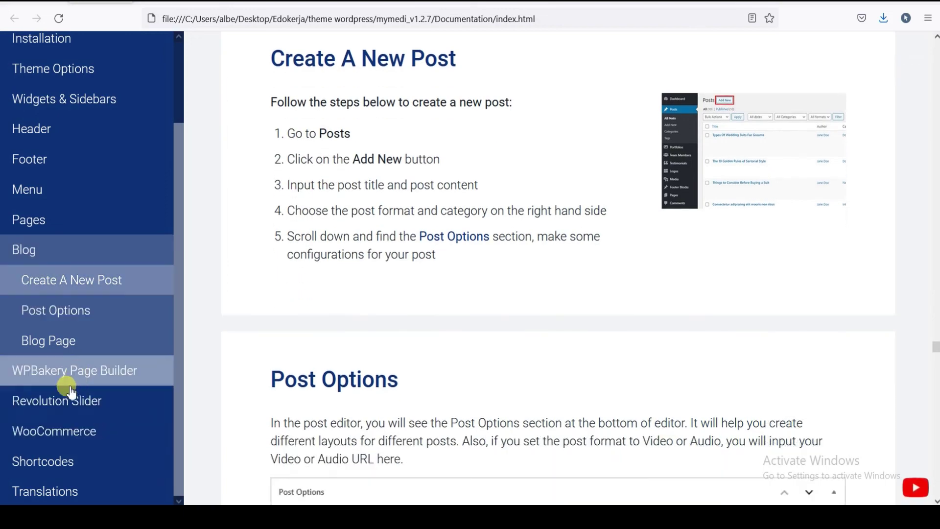
- Read the WPBakery Page Builder 'How to add new element' guide, then go to Revolution Slider
{"action": "left_click", "coordinate": [49, 371]}
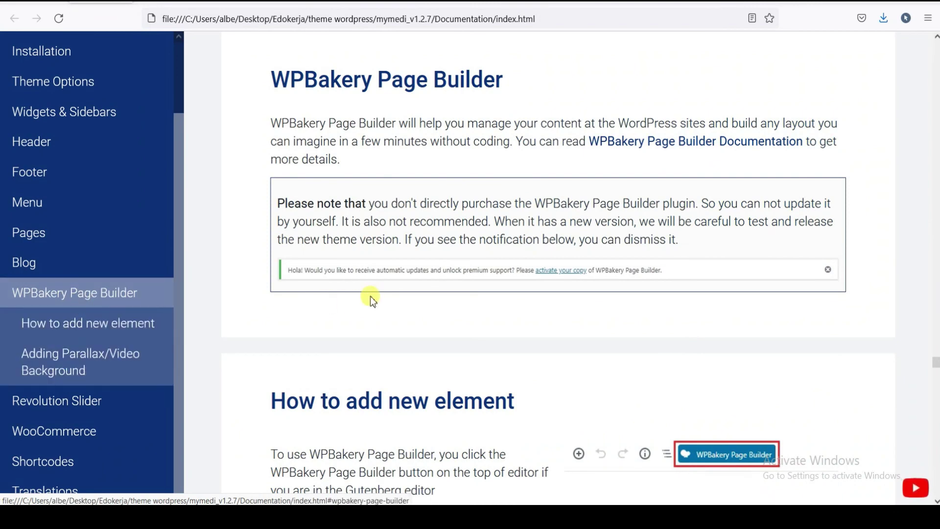
{"action": "scroll", "coordinate": [369, 298], "scroll_direction": "down", "scroll_amount": 5}
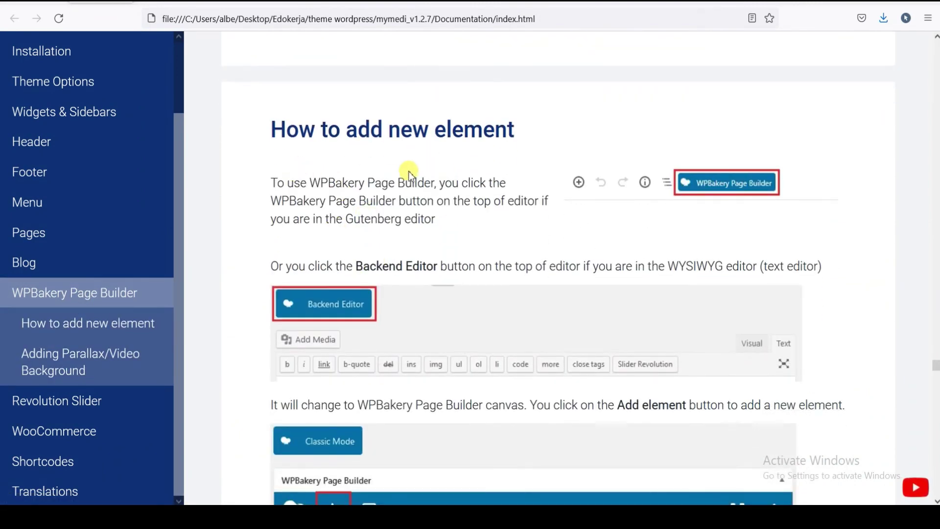
{"action": "scroll", "coordinate": [359, 196], "scroll_direction": "down", "scroll_amount": 10}
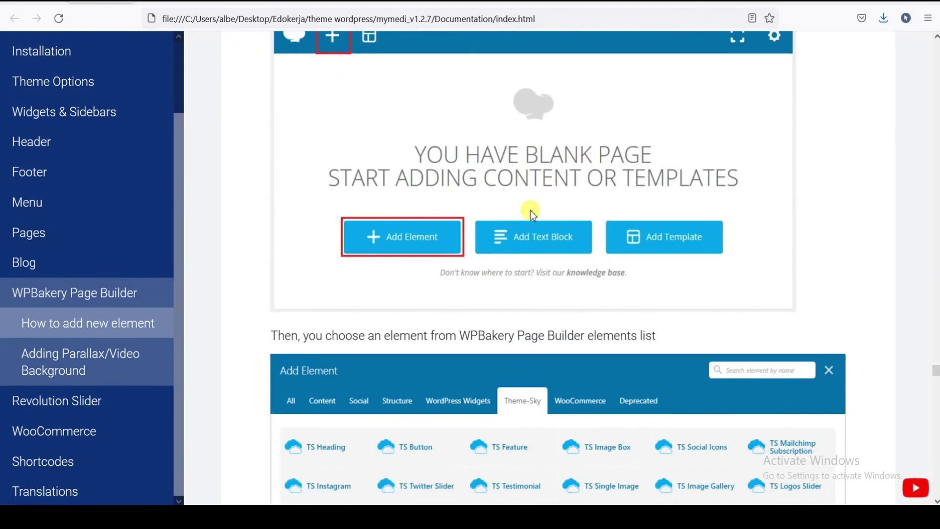
{"action": "scroll", "coordinate": [571, 244], "scroll_direction": "down", "scroll_amount": 4}
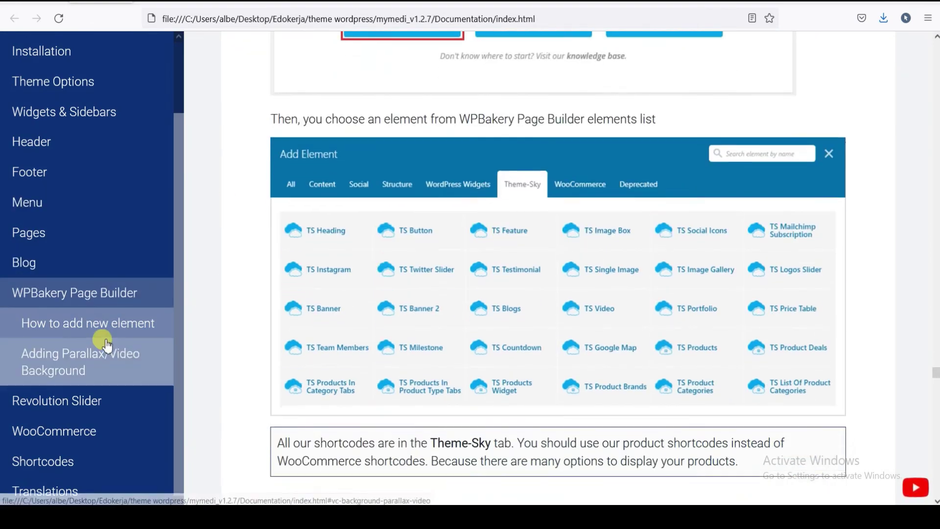
{"action": "left_click", "coordinate": [54, 411]}
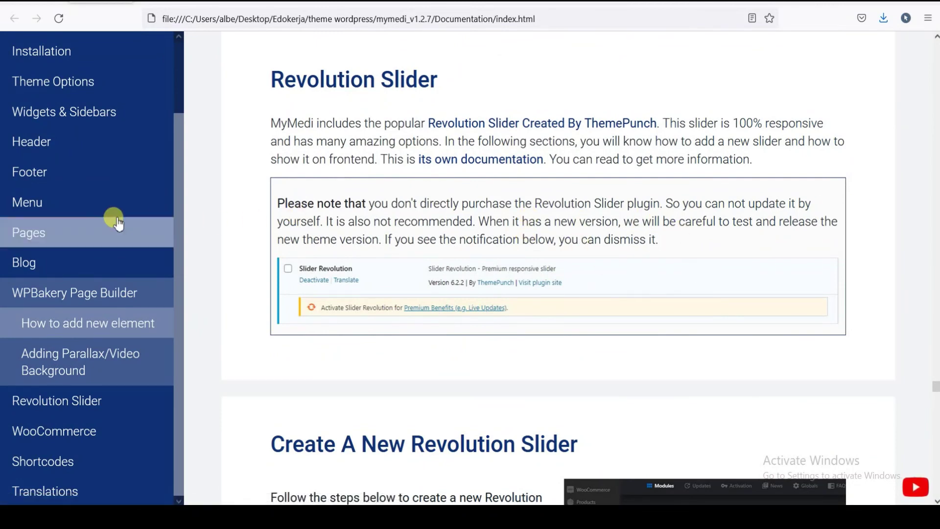
- Scroll past Revolution Slider to read the Install WooCommerce steps and its two install methods
{"action": "scroll", "coordinate": [73, 336], "scroll_direction": "down", "scroll_amount": 1}
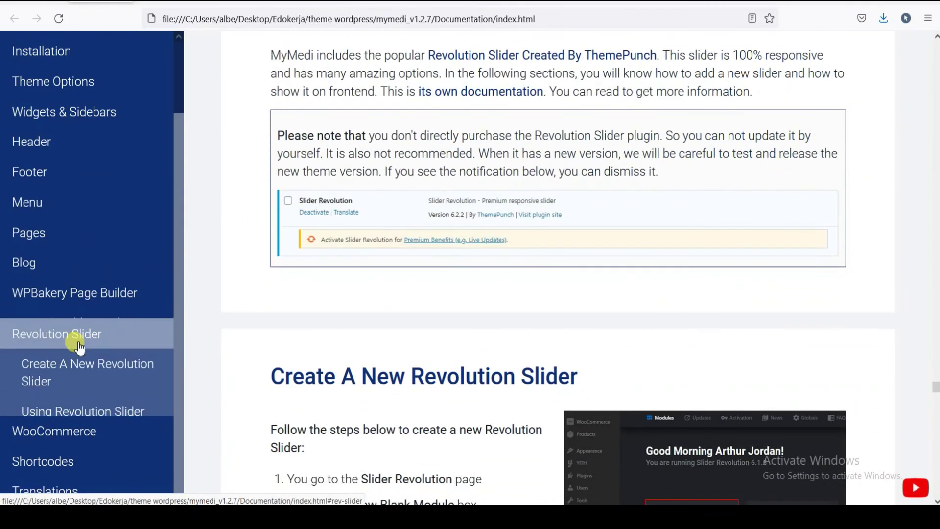
{"action": "scroll", "coordinate": [62, 431], "scroll_direction": "down", "scroll_amount": 4}
{"action": "scroll", "coordinate": [63, 438], "scroll_direction": "down", "scroll_amount": 5}
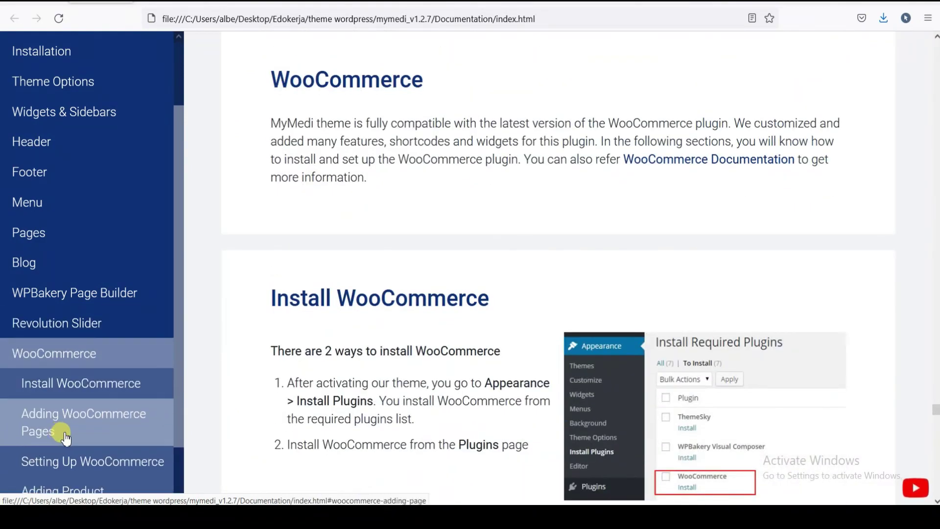
{"action": "scroll", "coordinate": [465, 303], "scroll_direction": "down", "scroll_amount": 1}
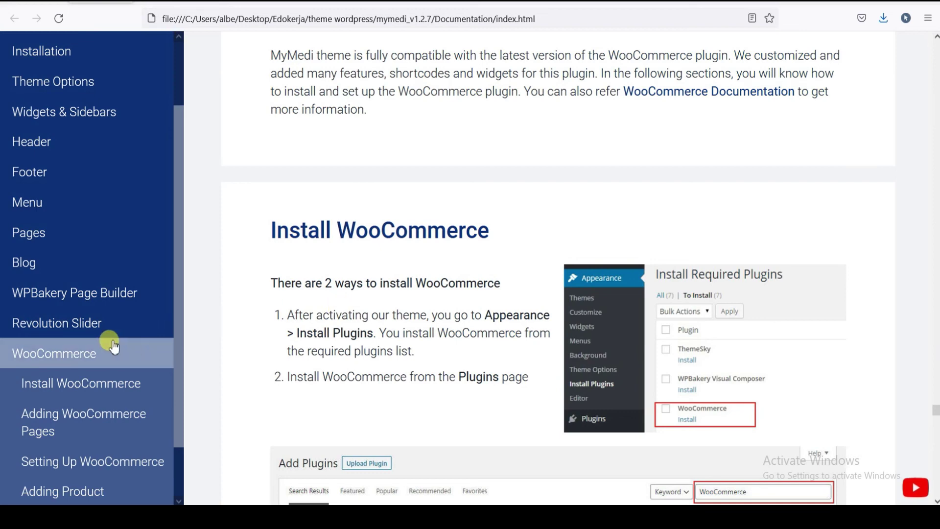
{"action": "scroll", "coordinate": [84, 389], "scroll_direction": "down", "scroll_amount": 5}
{"action": "scroll", "coordinate": [67, 491], "scroll_direction": "down", "scroll_amount": 3}
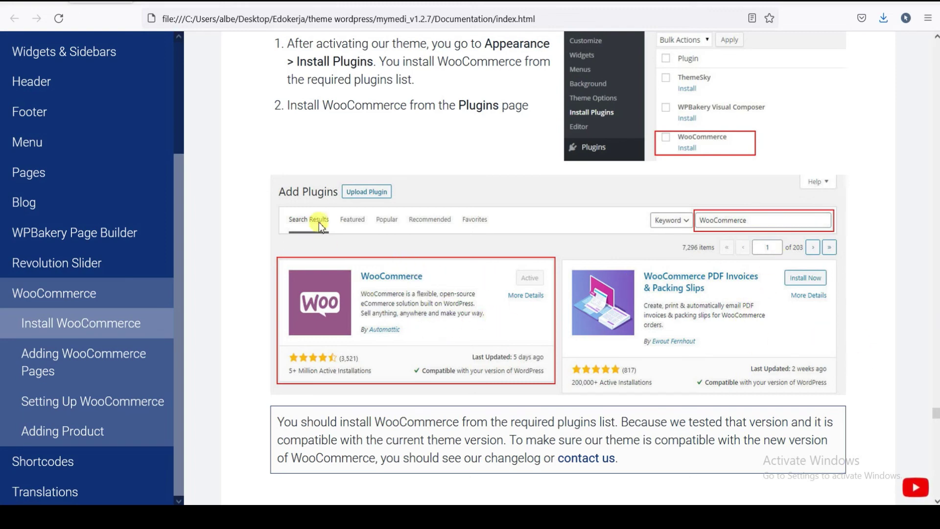
{"action": "scroll", "coordinate": [579, 251], "scroll_direction": "up", "scroll_amount": 4}
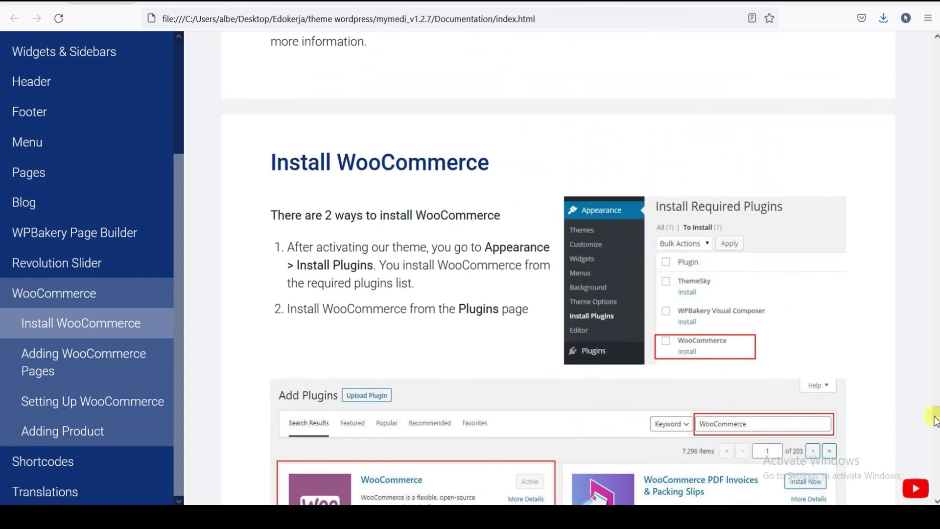
{"action": "scroll", "coordinate": [513, 182], "scroll_direction": "up", "scroll_amount": 2}
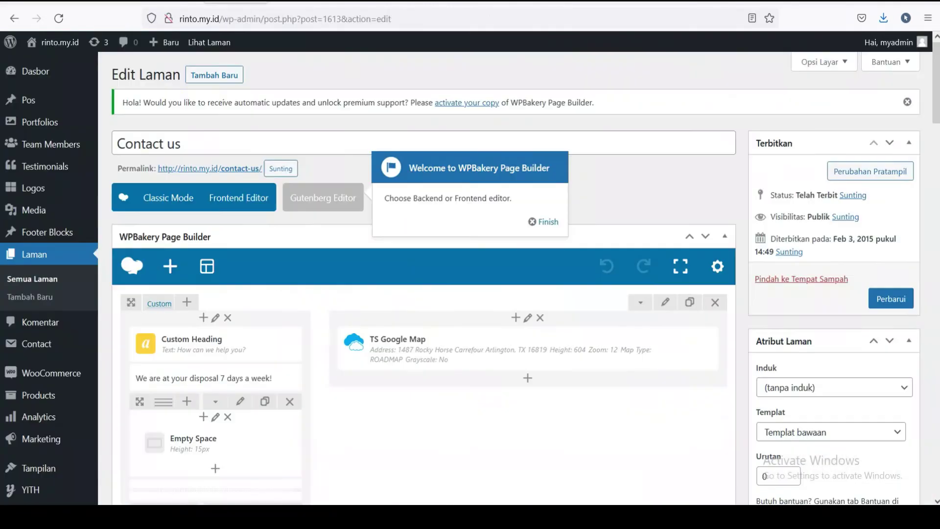
- Open WooCommerce Orders and review the list of 9 orders, all On hold
{"action": "scroll", "coordinate": [30, 294], "scroll_direction": "down", "scroll_amount": 4}
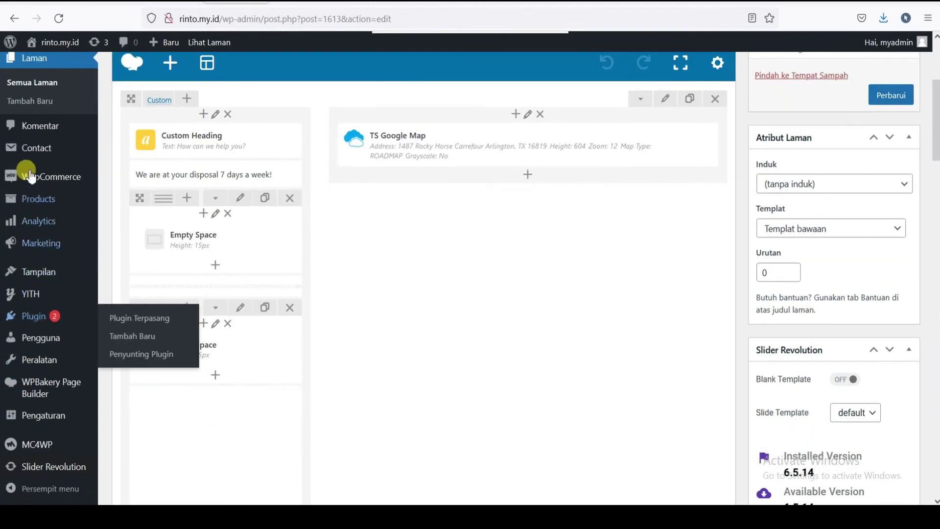
{"action": "mouse_move", "coordinate": [33, 177]}
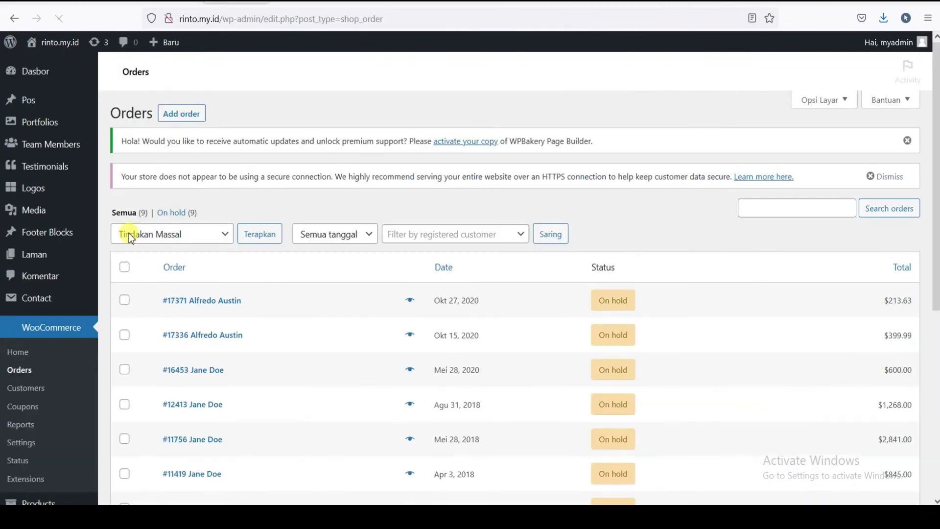
{"action": "scroll", "coordinate": [339, 264], "scroll_direction": "down", "scroll_amount": 3}
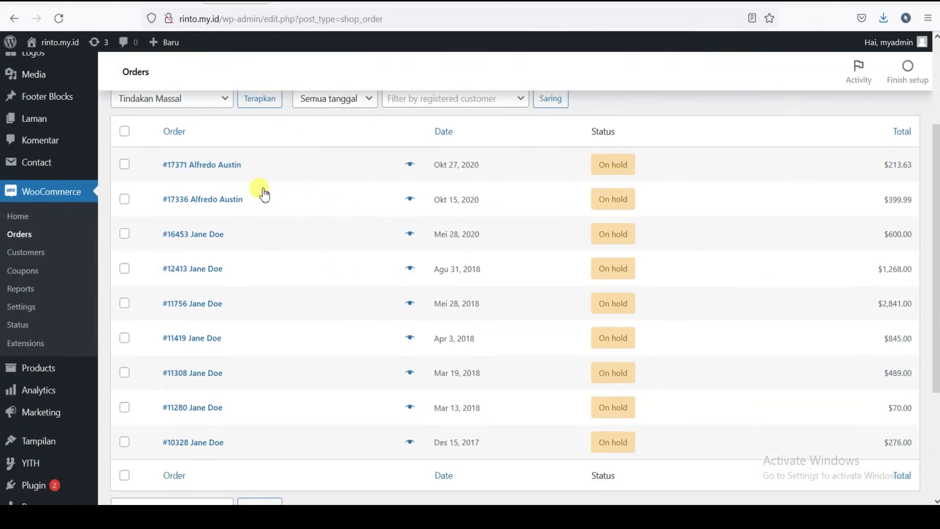
{"action": "scroll", "coordinate": [254, 195], "scroll_direction": "down", "scroll_amount": 2}
{"action": "scroll", "coordinate": [241, 196], "scroll_direction": "up", "scroll_amount": 3}
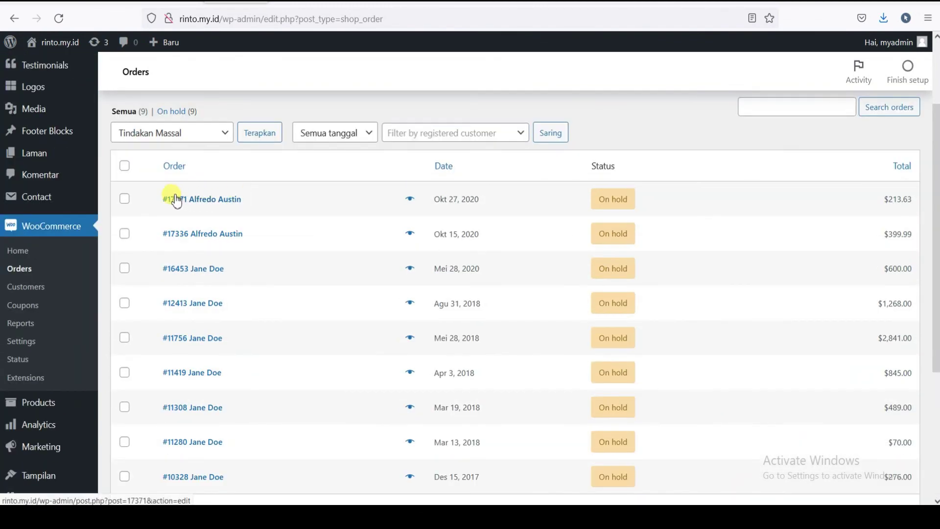
{"action": "scroll", "coordinate": [48, 237], "scroll_direction": "down", "scroll_amount": 3}
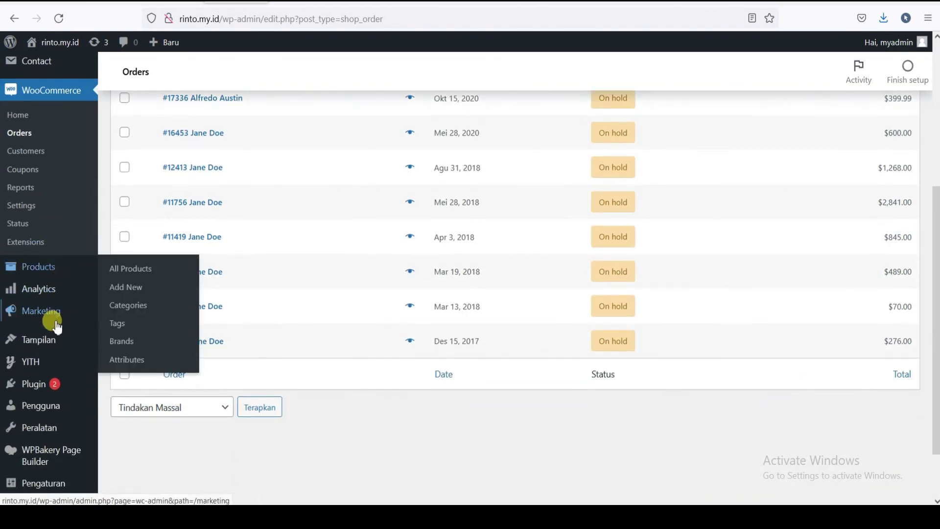
{"action": "mouse_move", "coordinate": [40, 344]}
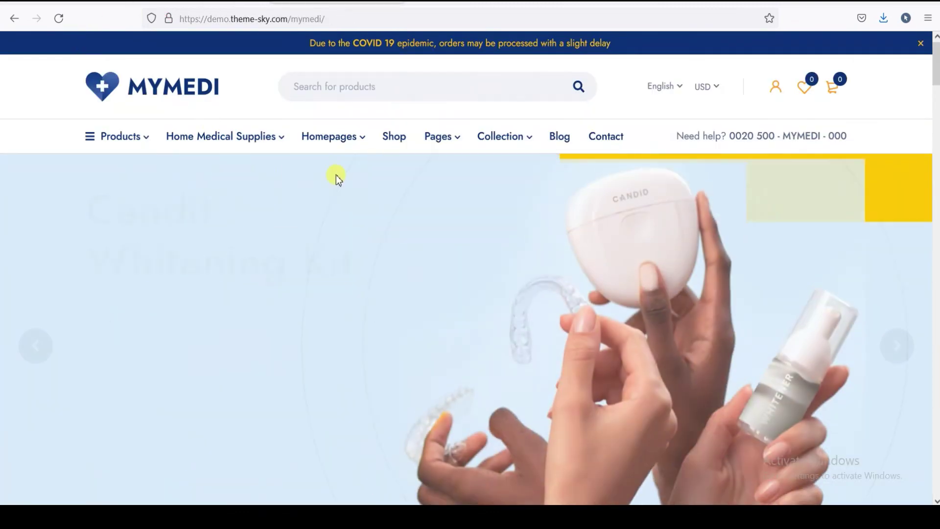
- Scroll the MyMedi demo homepage from the hero slider down to the Latest reviews carousel
{"action": "scroll", "coordinate": [78, 113], "scroll_direction": "down", "scroll_amount": 2}
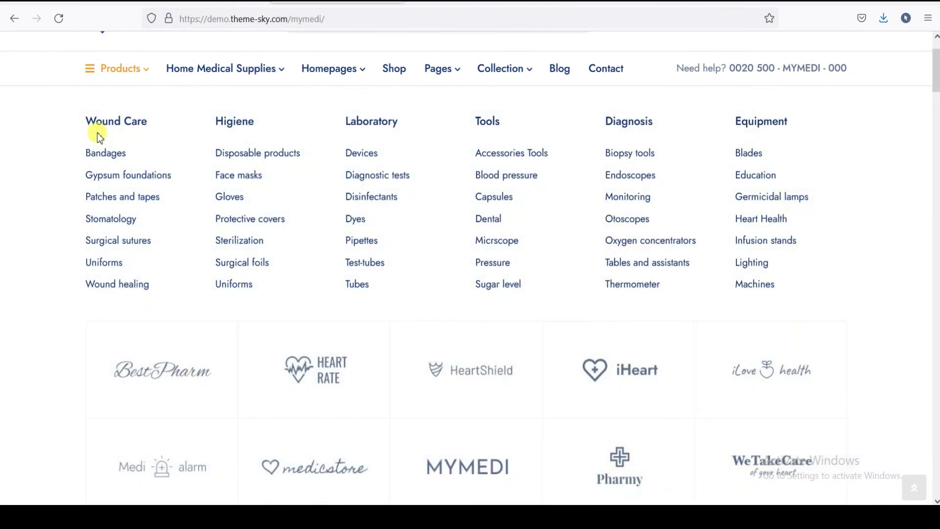
{"action": "scroll", "coordinate": [196, 59], "scroll_direction": "up", "scroll_amount": 2}
{"action": "scroll", "coordinate": [196, 98], "scroll_direction": "down", "scroll_amount": 2}
{"action": "scroll", "coordinate": [183, 120], "scroll_direction": "up", "scroll_amount": 2}
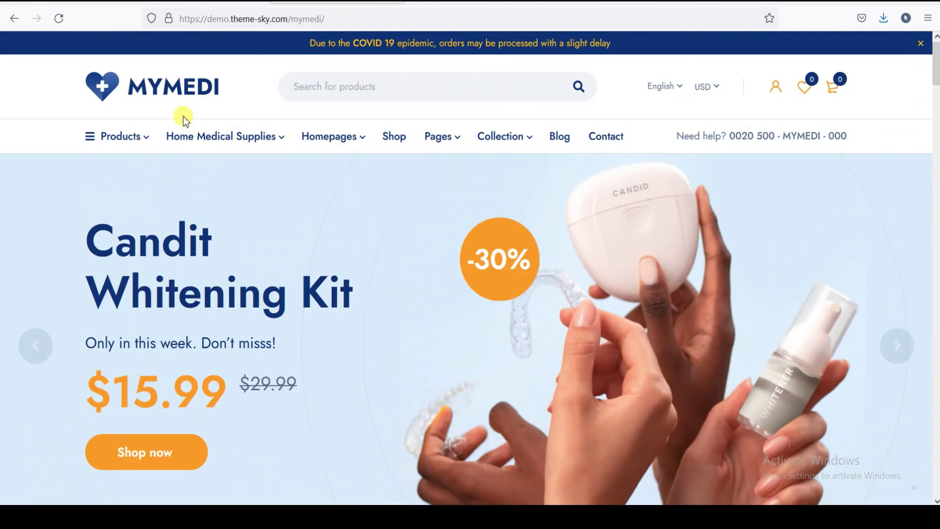
{"action": "scroll", "coordinate": [289, 67], "scroll_direction": "down", "scroll_amount": 2}
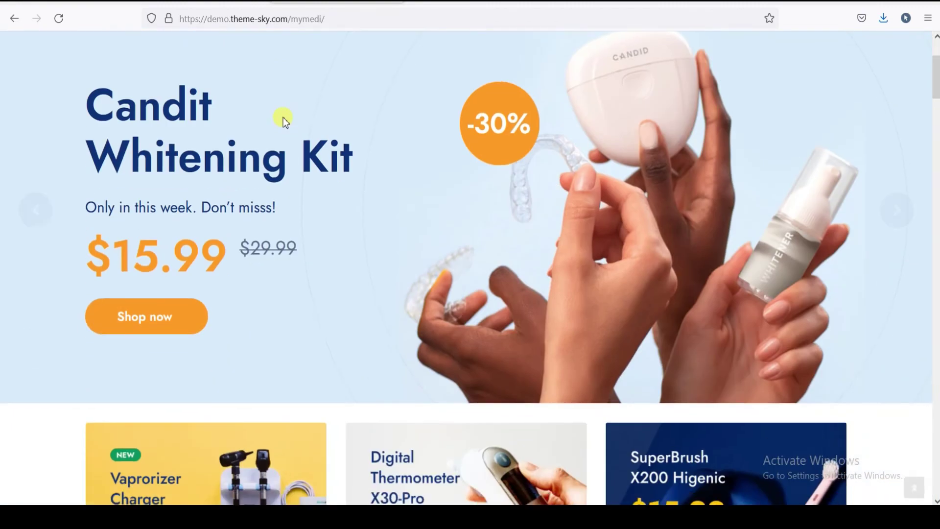
{"action": "scroll", "coordinate": [283, 118], "scroll_direction": "up", "scroll_amount": 2}
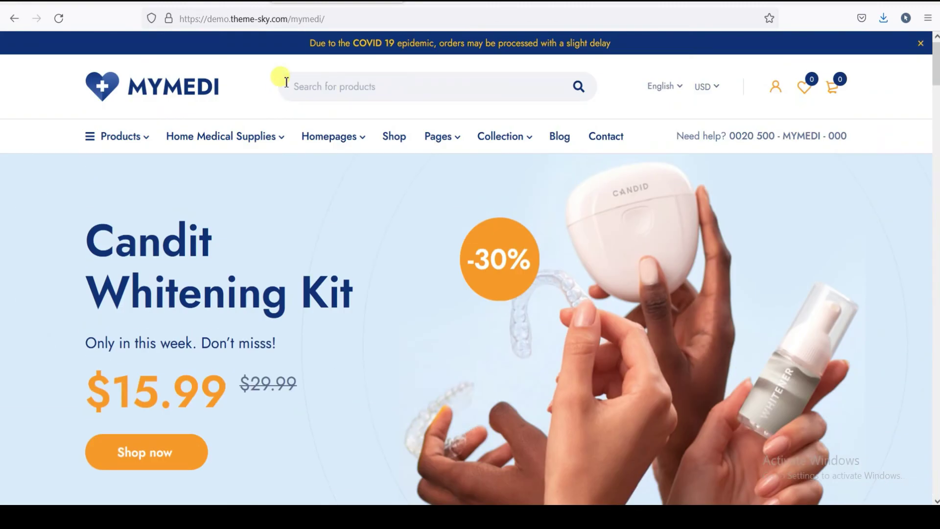
{"action": "scroll", "coordinate": [445, 162], "scroll_direction": "down", "scroll_amount": 5}
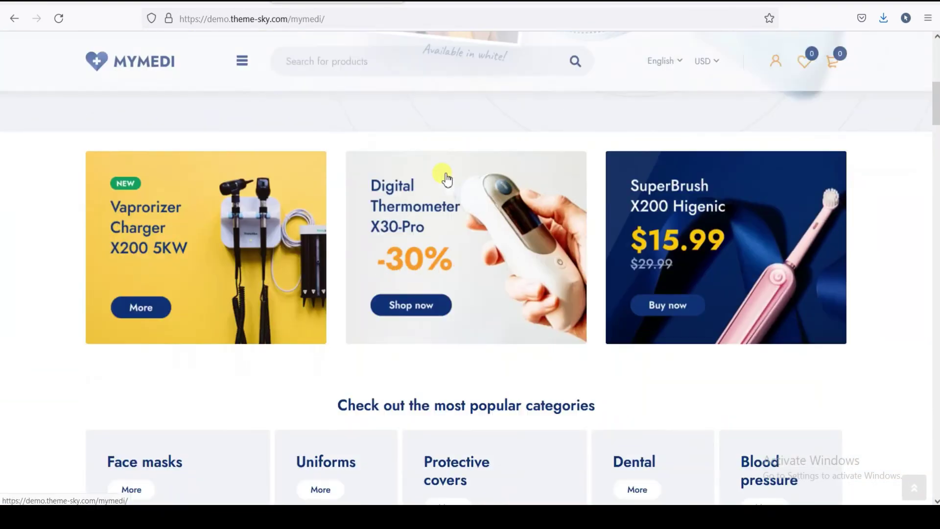
{"action": "scroll", "coordinate": [446, 179], "scroll_direction": "down", "scroll_amount": 20}
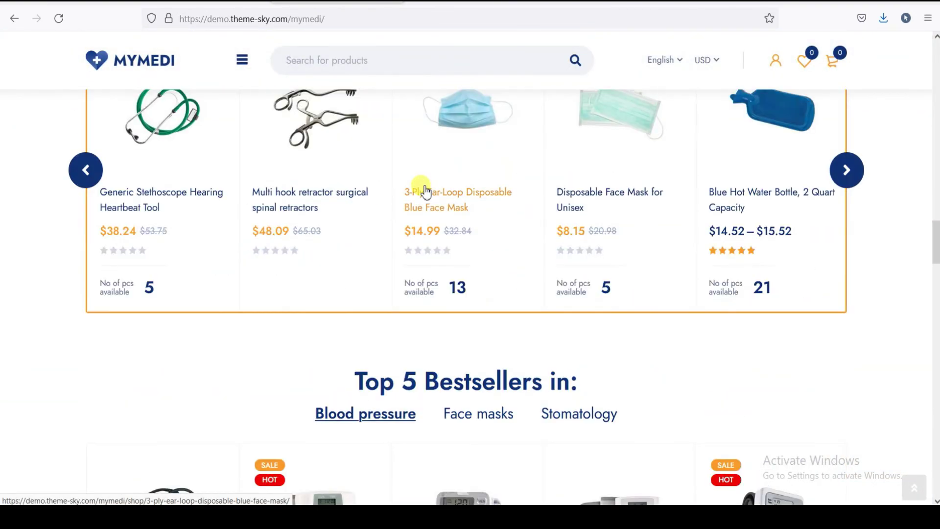
{"action": "scroll", "coordinate": [424, 191], "scroll_direction": "down", "scroll_amount": 20}
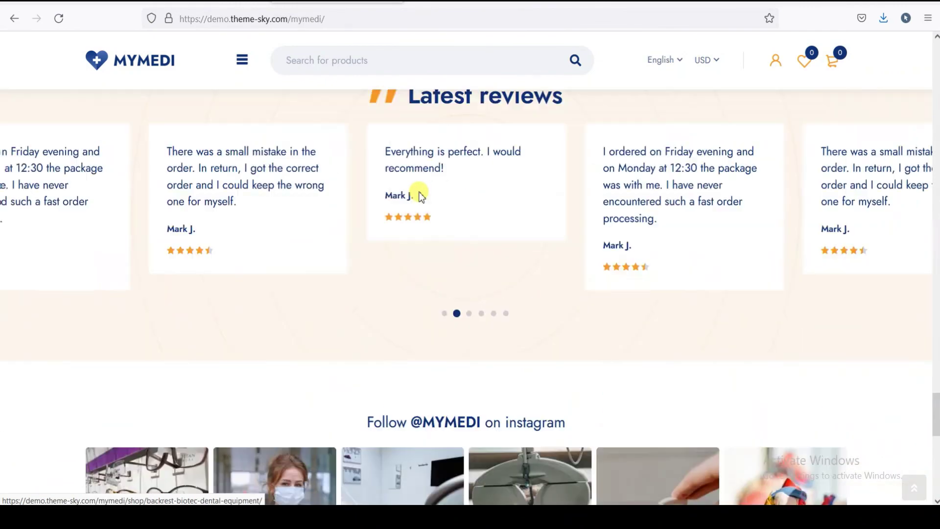
{"action": "scroll", "coordinate": [420, 195], "scroll_direction": "down", "scroll_amount": 10}
{"action": "scroll", "coordinate": [416, 196], "scroll_direction": "up", "scroll_amount": 8}
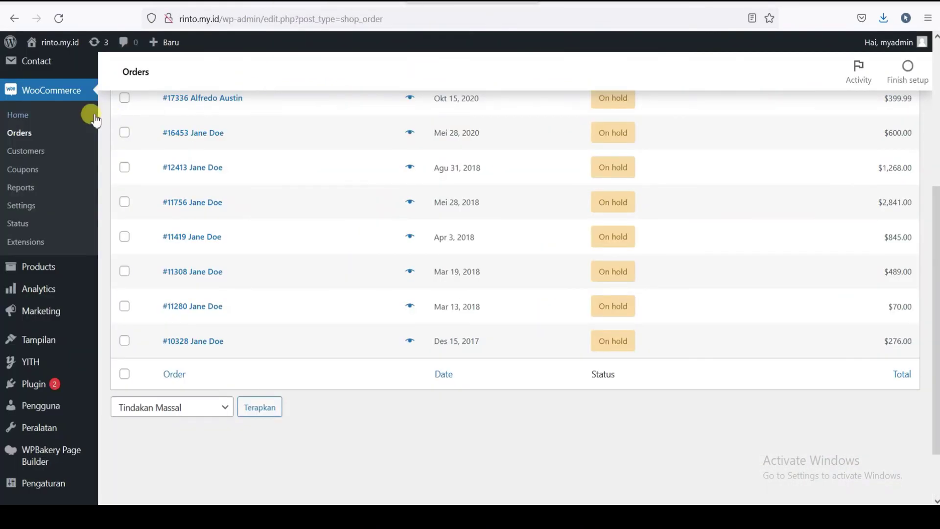
- Open the live Toko Elektronik Terpercaya storefront and look over its homepage
{"action": "mouse_move", "coordinate": [55, 49]}
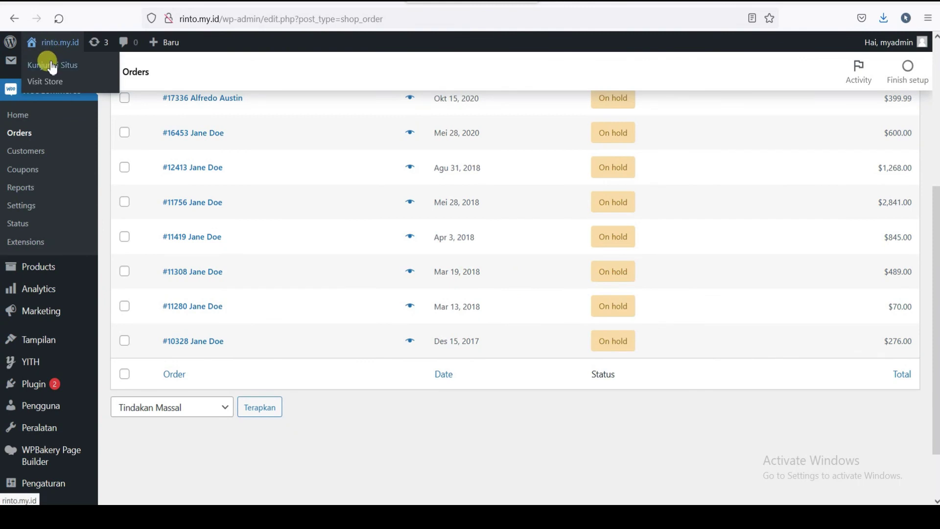
{"action": "left_click", "coordinate": [52, 66]}
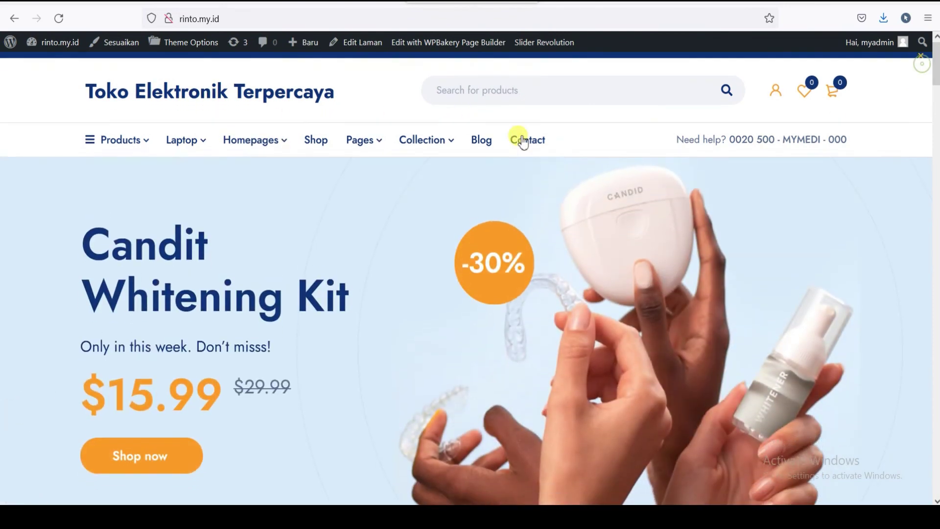
{"action": "scroll", "coordinate": [504, 140], "scroll_direction": "down", "scroll_amount": 7}
{"action": "scroll", "coordinate": [503, 140], "scroll_direction": "down", "scroll_amount": 5}
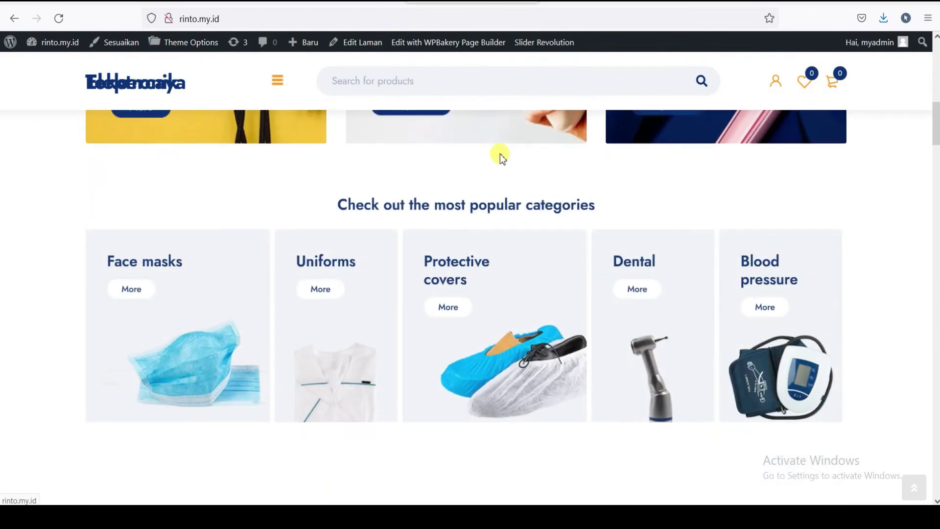
{"action": "scroll", "coordinate": [501, 154], "scroll_direction": "up", "scroll_amount": 12}
{"action": "scroll", "coordinate": [500, 153], "scroll_direction": "down", "scroll_amount": 7}
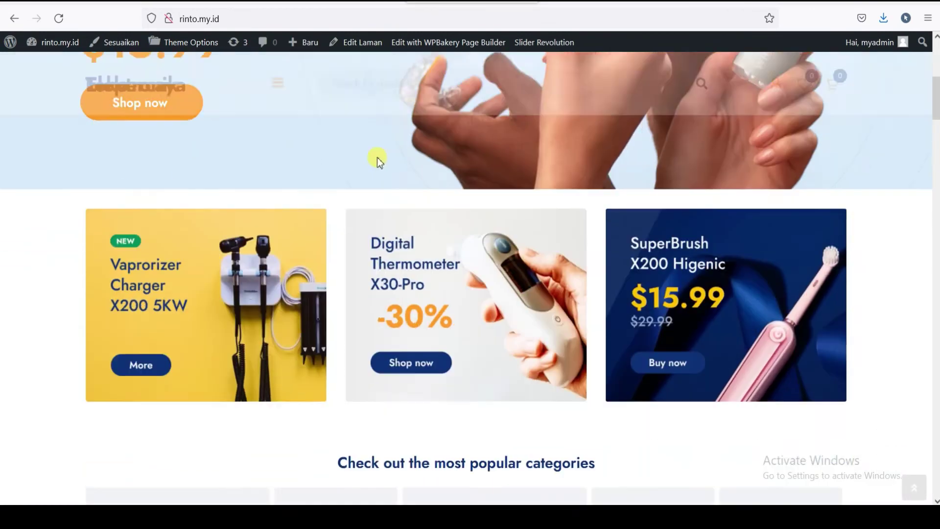
{"action": "scroll", "coordinate": [374, 157], "scroll_direction": "up", "scroll_amount": 4}
{"action": "scroll", "coordinate": [343, 171], "scroll_direction": "up", "scroll_amount": 3}
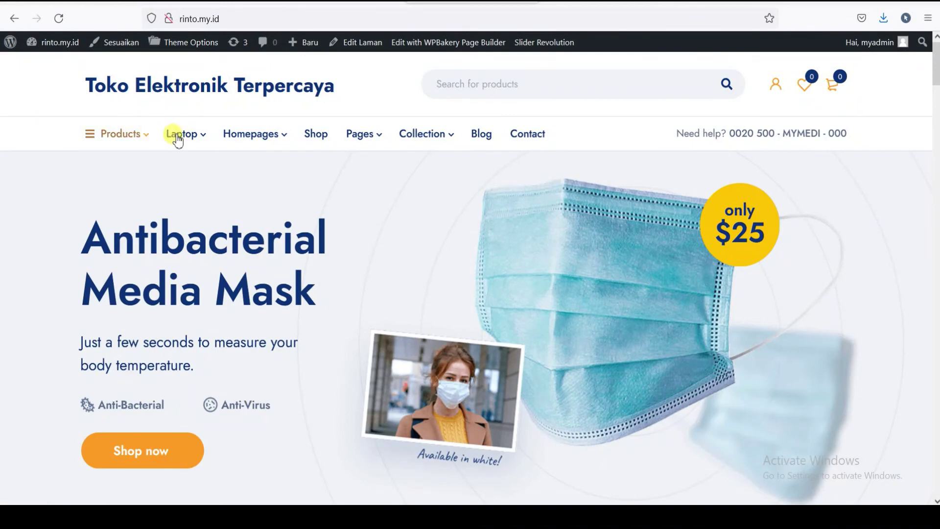
- Show the Products mega menu, with Laptop Gaming listed under Wound Care
{"action": "mouse_move", "coordinate": [195, 141]}
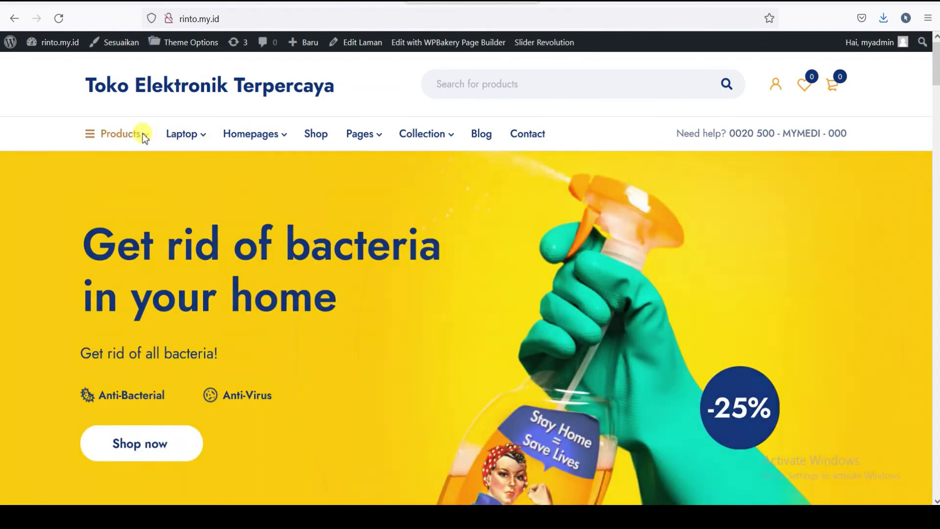
{"action": "mouse_move", "coordinate": [143, 134]}
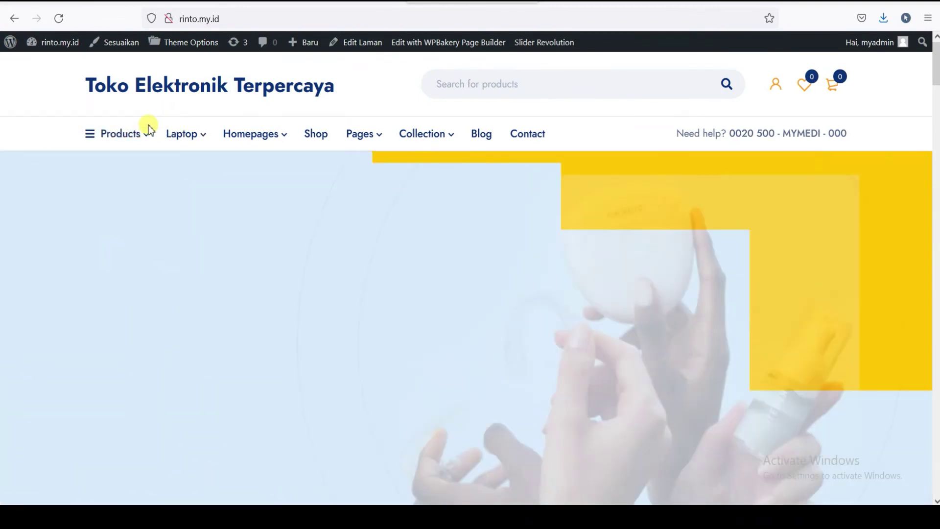
{"action": "mouse_move", "coordinate": [150, 130]}
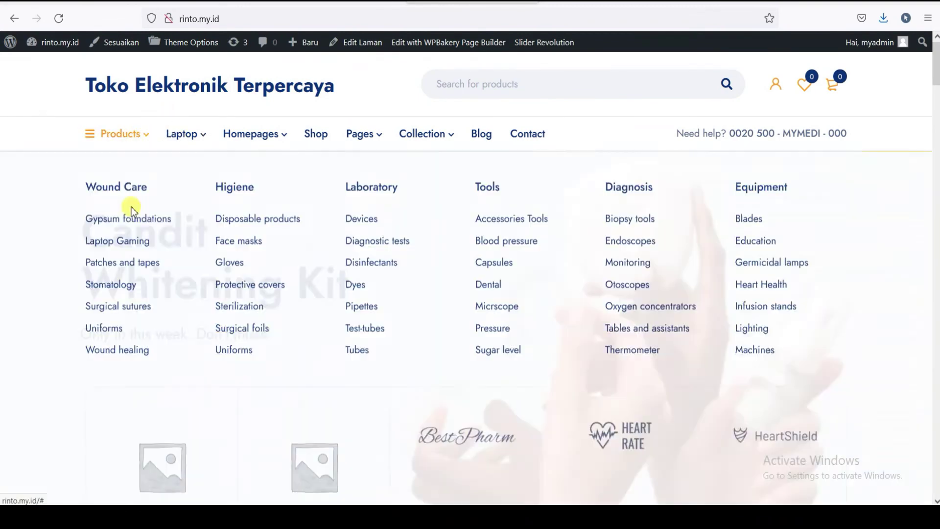
{"action": "left_click", "coordinate": [173, 227]}
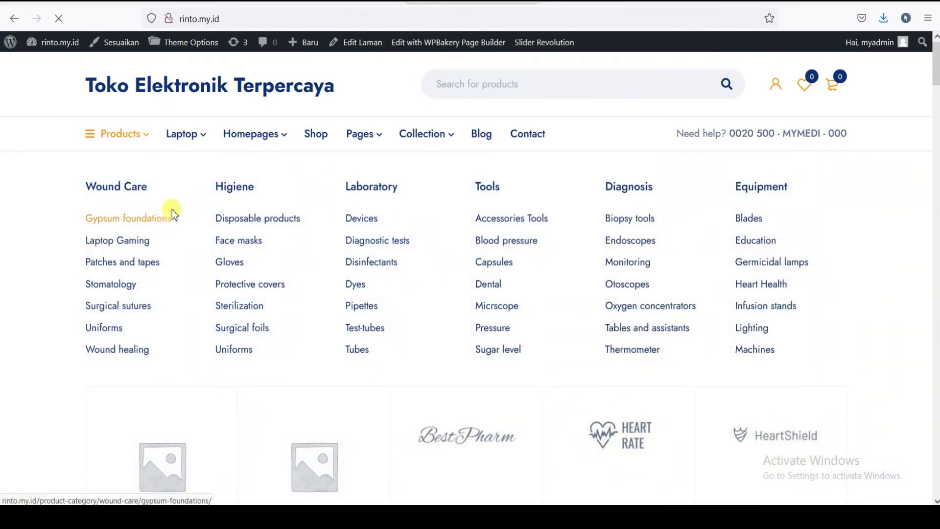
{"action": "scroll", "coordinate": [237, 200], "scroll_direction": "down", "scroll_amount": 3}
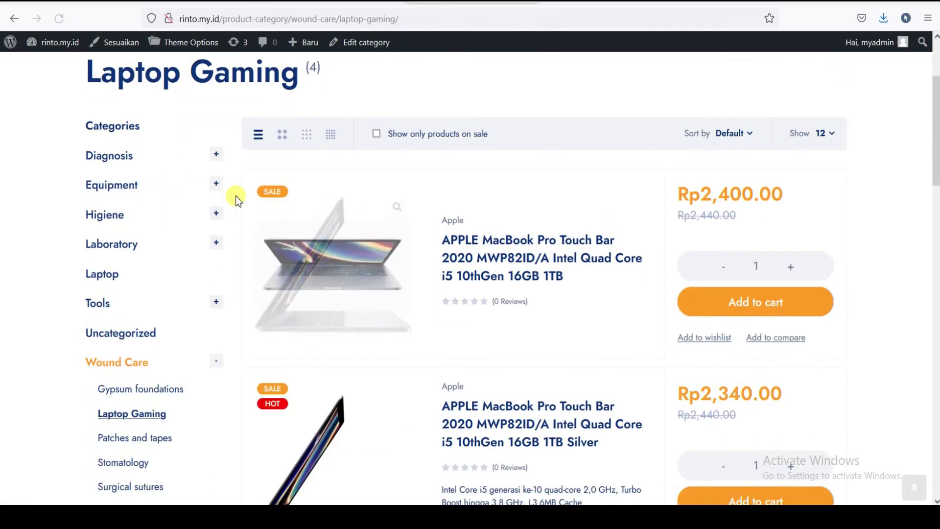
{"action": "scroll", "coordinate": [237, 199], "scroll_direction": "up", "scroll_amount": 3}
{"action": "left_click", "coordinate": [220, 99]}
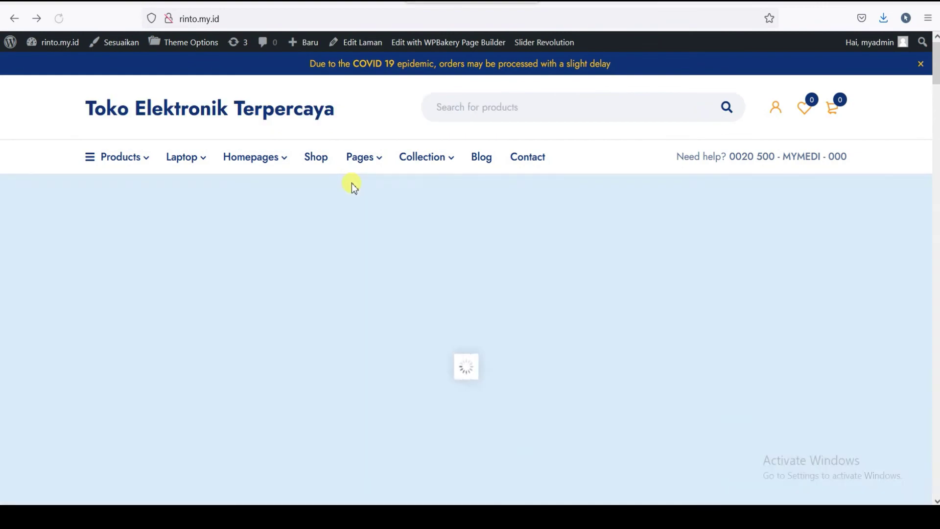
{"action": "scroll", "coordinate": [352, 189], "scroll_direction": "down", "scroll_amount": 15}
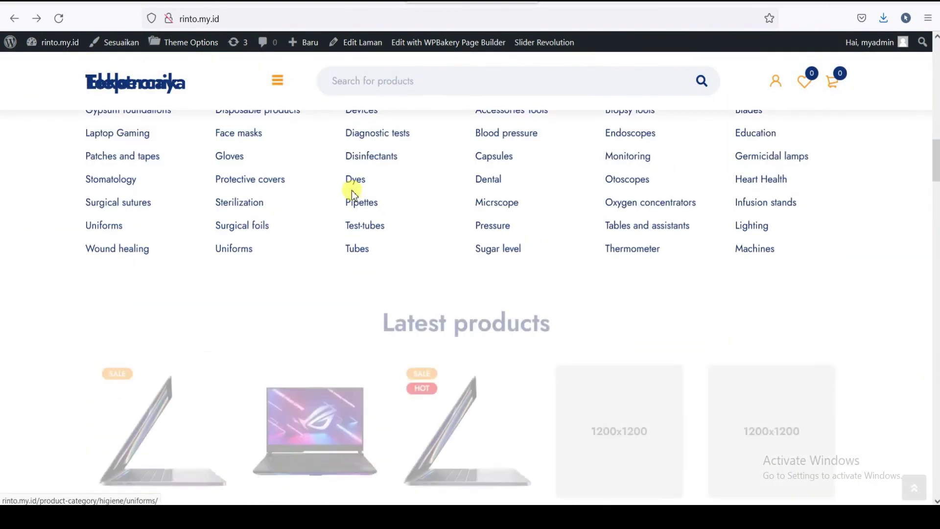
{"action": "scroll", "coordinate": [352, 194], "scroll_direction": "down", "scroll_amount": 10}
{"action": "scroll", "coordinate": [350, 191], "scroll_direction": "up", "scroll_amount": 4}
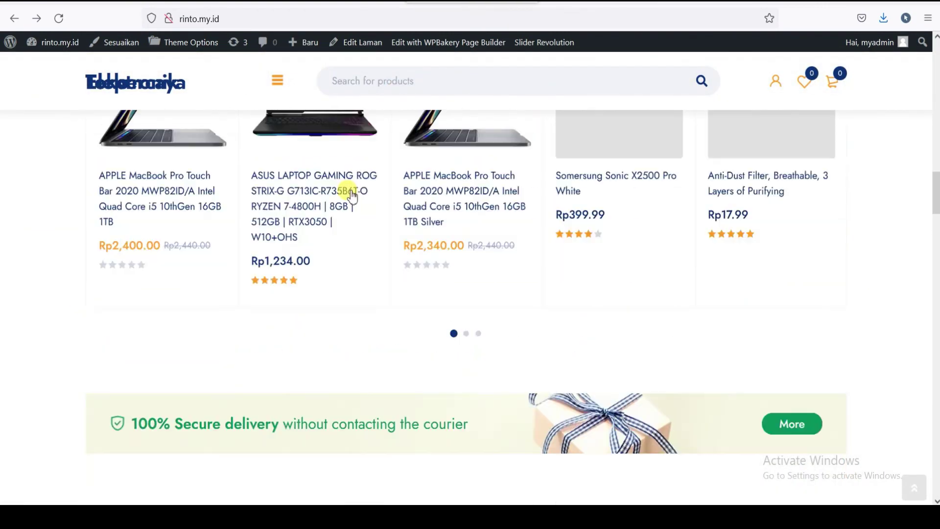
{"action": "scroll", "coordinate": [350, 191], "scroll_direction": "up", "scroll_amount": 3}
{"action": "scroll", "coordinate": [313, 215], "scroll_direction": "down", "scroll_amount": 1}
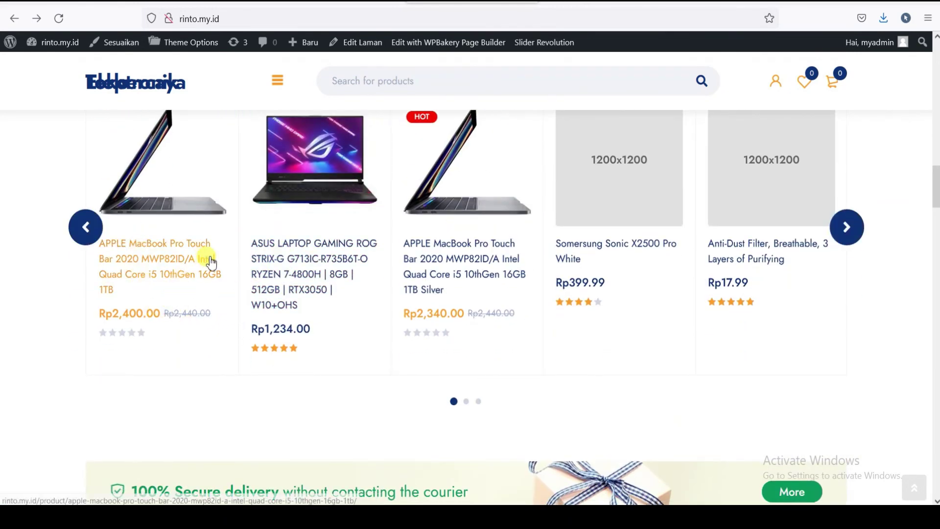
{"action": "scroll", "coordinate": [293, 269], "scroll_direction": "down", "scroll_amount": 10}
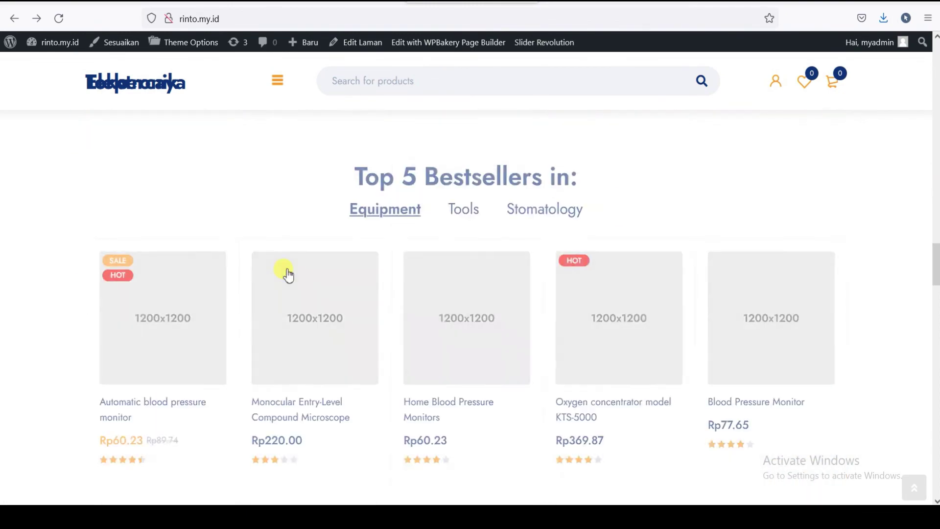
{"action": "scroll", "coordinate": [288, 274], "scroll_direction": "down", "scroll_amount": 4}
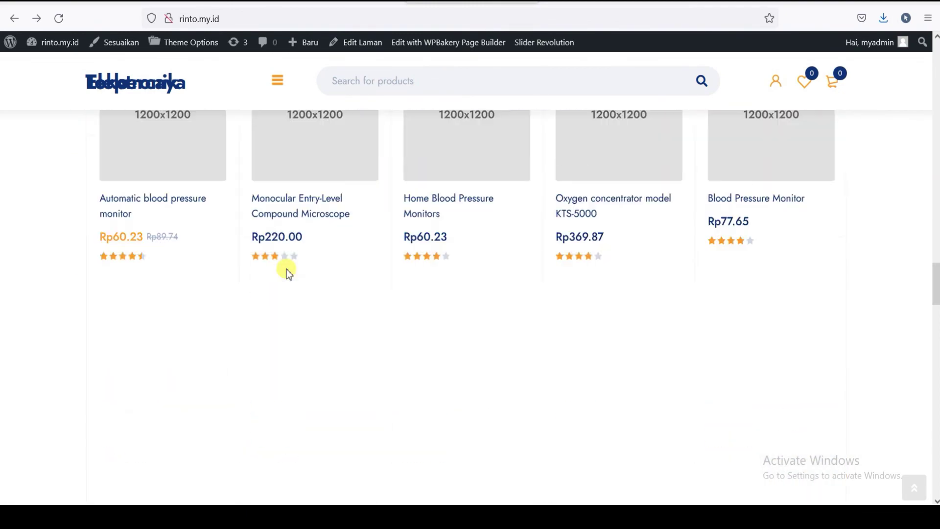
{"action": "scroll", "coordinate": [286, 269], "scroll_direction": "up", "scroll_amount": 12}
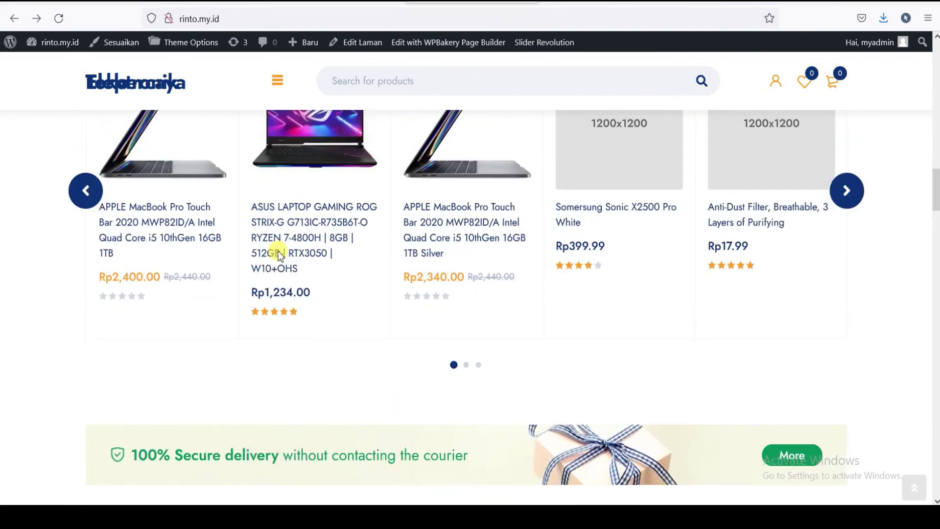
{"action": "scroll", "coordinate": [278, 251], "scroll_direction": "up", "scroll_amount": 3}
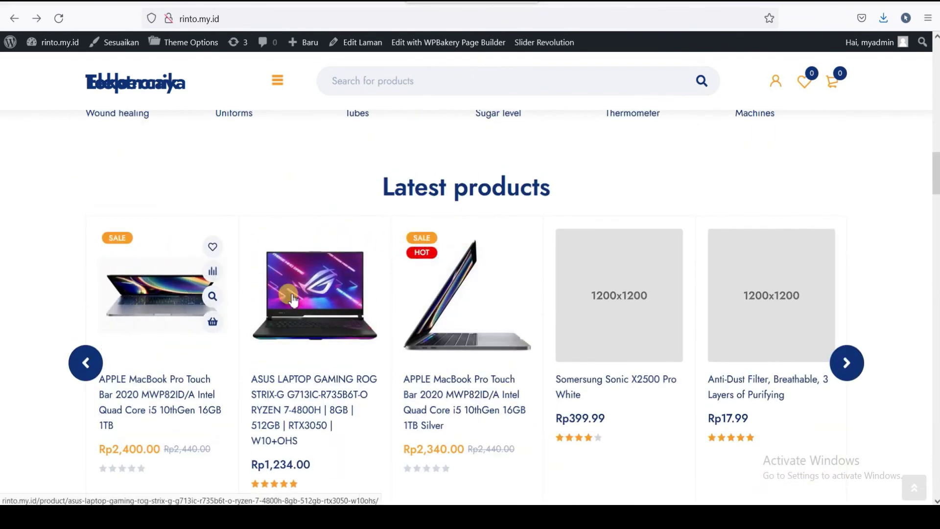
{"action": "scroll", "coordinate": [348, 290], "scroll_direction": "down", "scroll_amount": 7}
{"action": "scroll", "coordinate": [318, 309], "scroll_direction": "down", "scroll_amount": 18}
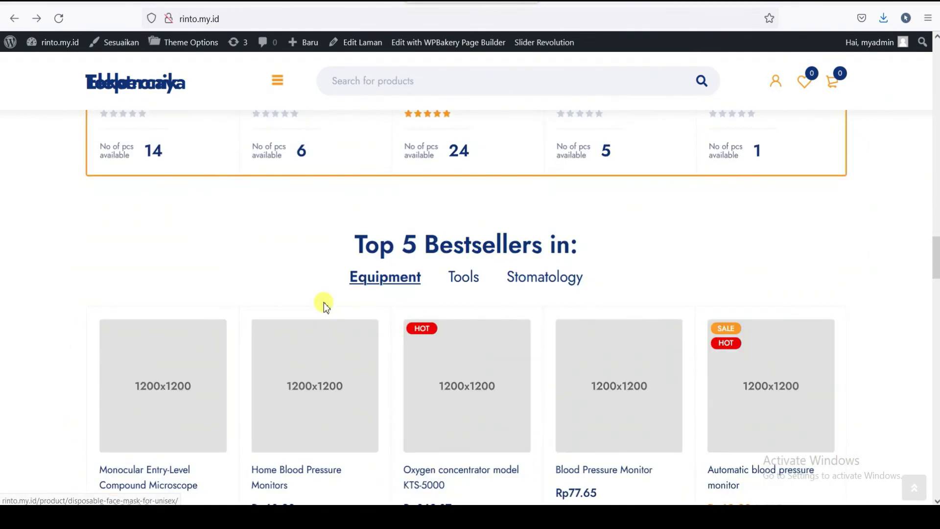
{"action": "scroll", "coordinate": [324, 302], "scroll_direction": "down", "scroll_amount": 15}
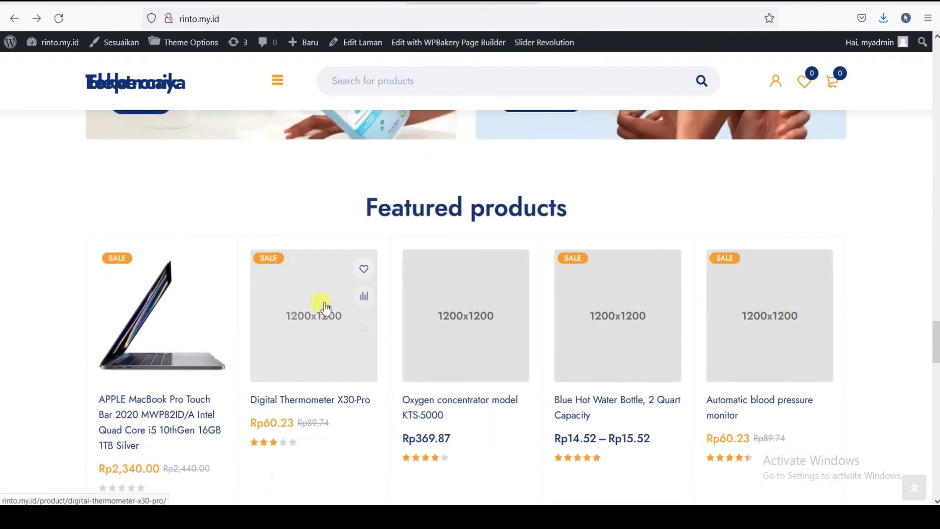
{"action": "scroll", "coordinate": [322, 303], "scroll_direction": "down", "scroll_amount": 4}
{"action": "scroll", "coordinate": [321, 302], "scroll_direction": "up", "scroll_amount": 4}
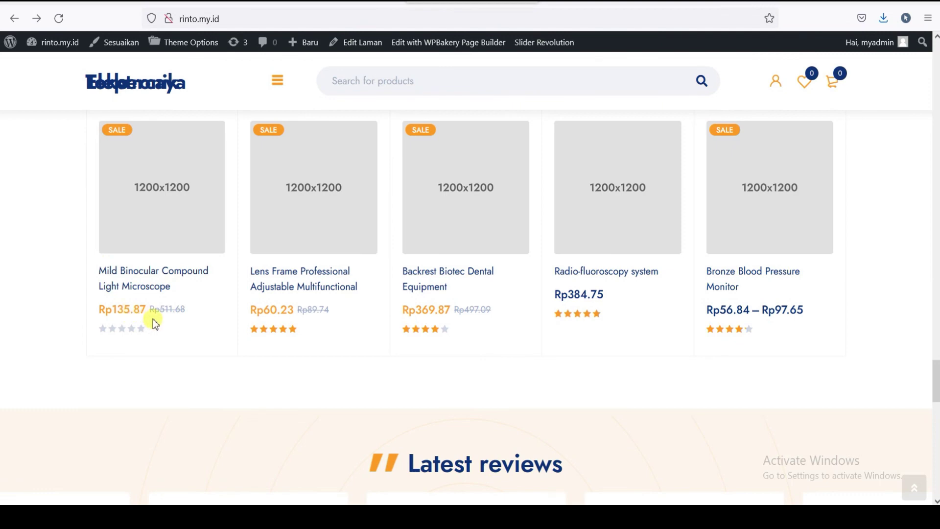
{"action": "scroll", "coordinate": [153, 318], "scroll_direction": "down", "scroll_amount": 8}
{"action": "scroll", "coordinate": [346, 277], "scroll_direction": "up", "scroll_amount": 4}
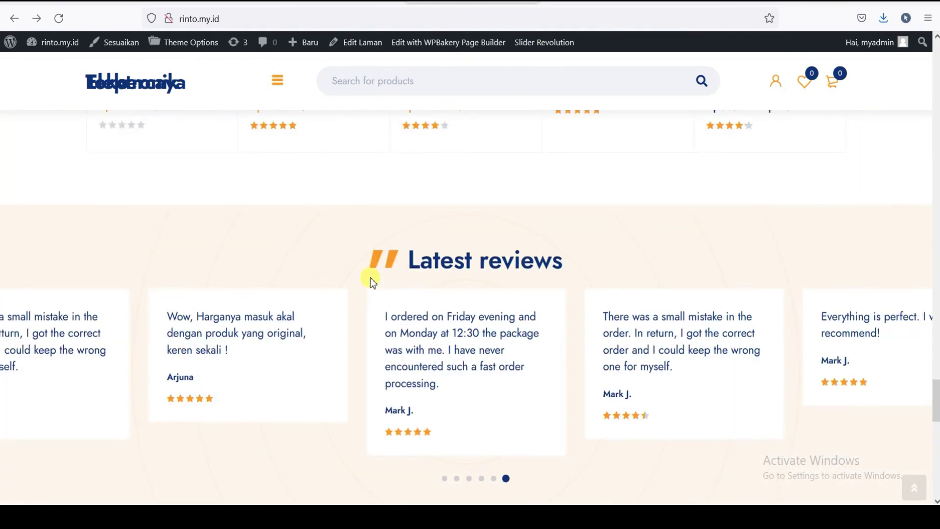
{"action": "scroll", "coordinate": [629, 272], "scroll_direction": "down", "scroll_amount": 1}
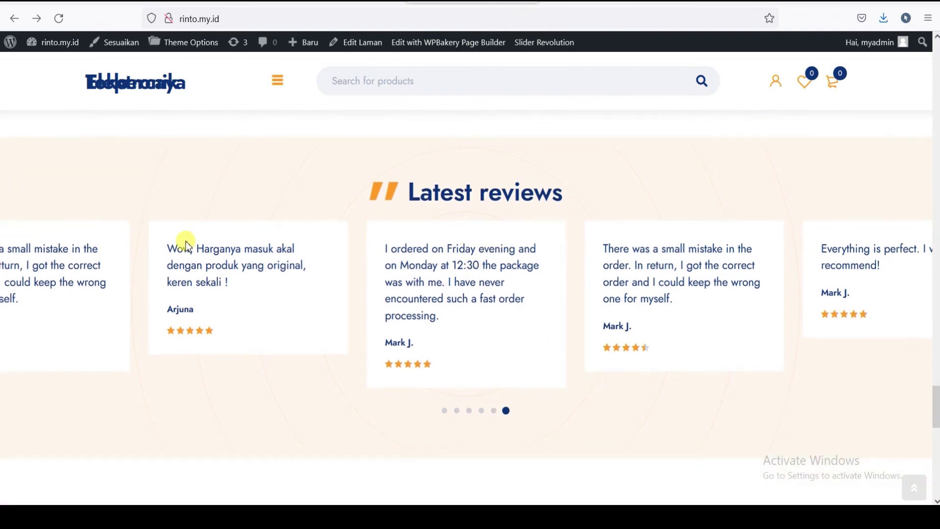
{"action": "scroll", "coordinate": [414, 267], "scroll_direction": "down", "scroll_amount": 8}
{"action": "scroll", "coordinate": [414, 265], "scroll_direction": "down", "scroll_amount": 3}
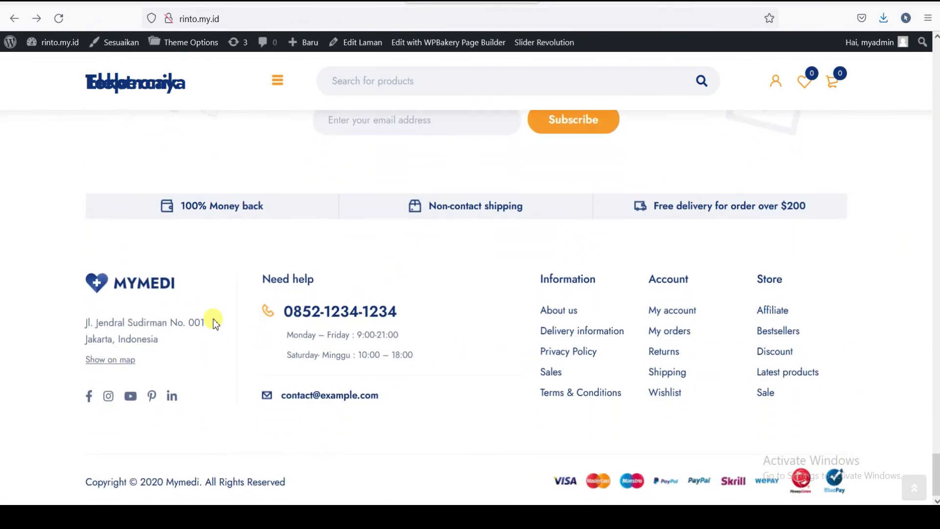
{"action": "scroll", "coordinate": [714, 306], "scroll_direction": "up", "scroll_amount": 4}
{"action": "scroll", "coordinate": [718, 297], "scroll_direction": "up", "scroll_amount": 5}
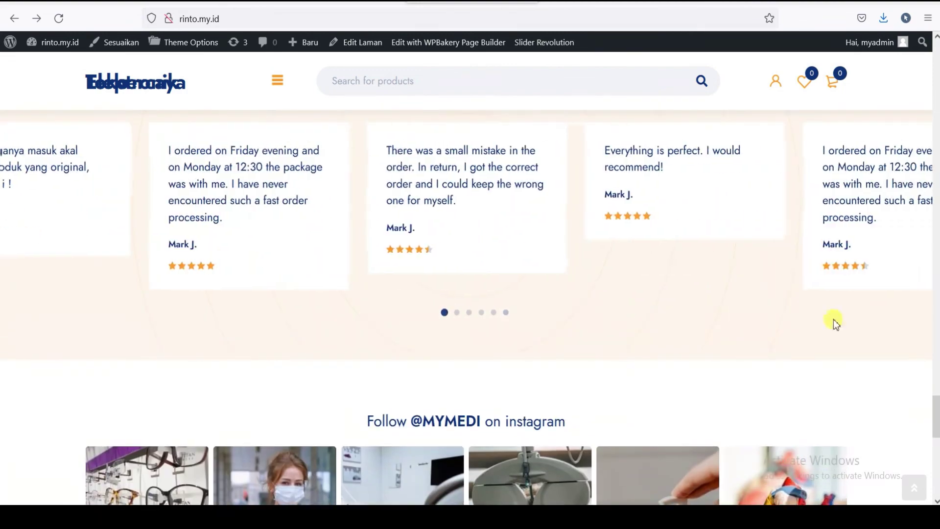
{"action": "left_click_drag", "start_coordinate": [936, 420], "coordinate": [935, 60]}
{"action": "scroll", "coordinate": [425, 283], "scroll_direction": "up", "scroll_amount": 1}
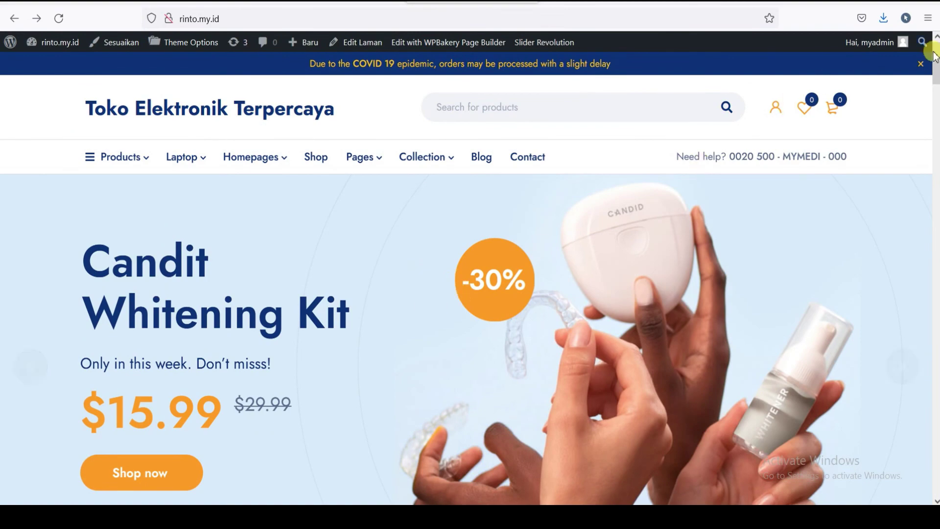
{"action": "scroll", "coordinate": [935, 78], "scroll_direction": "down", "scroll_amount": 5}
{"action": "scroll", "coordinate": [935, 78], "scroll_direction": "up", "scroll_amount": 5}
- Bring up the theme documentation and scroll its sidebar to the WooCommerce section
{"action": "key", "text": "ctrl+Tab"}
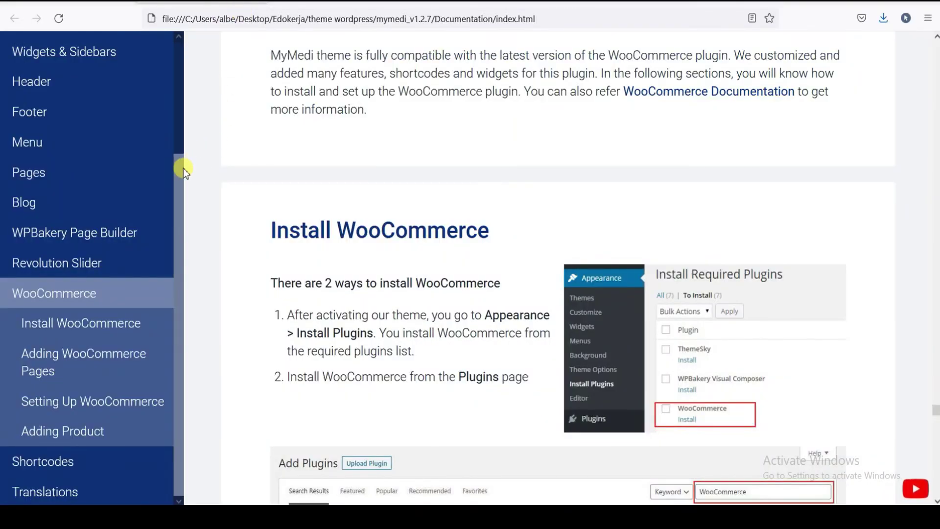
{"action": "left_click_drag", "start_coordinate": [181, 154], "coordinate": [192, 57]}
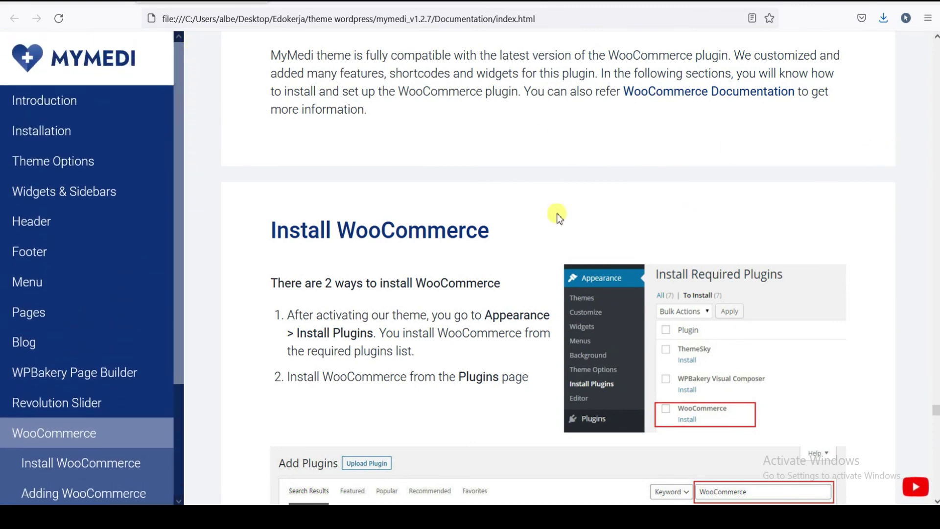
{"action": "left_click_drag", "start_coordinate": [177, 58], "coordinate": [180, 60]}
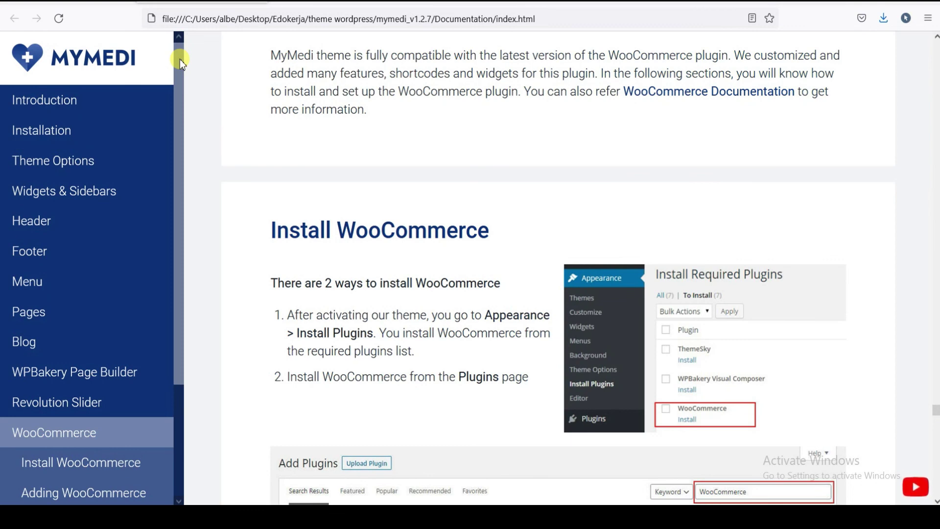
{"action": "left_click", "coordinate": [338, 1]}
{"action": "left_click", "coordinate": [202, 2]}
- Compare the demo, docs and dashboard, ending on the rinto.my.id storefront with its COVID 19 notice
{"action": "key", "text": "ctrl+Tab"}
{"action": "key", "text": "ctrl+Tab"}
{"action": "key", "text": "ctrl+Tab"}
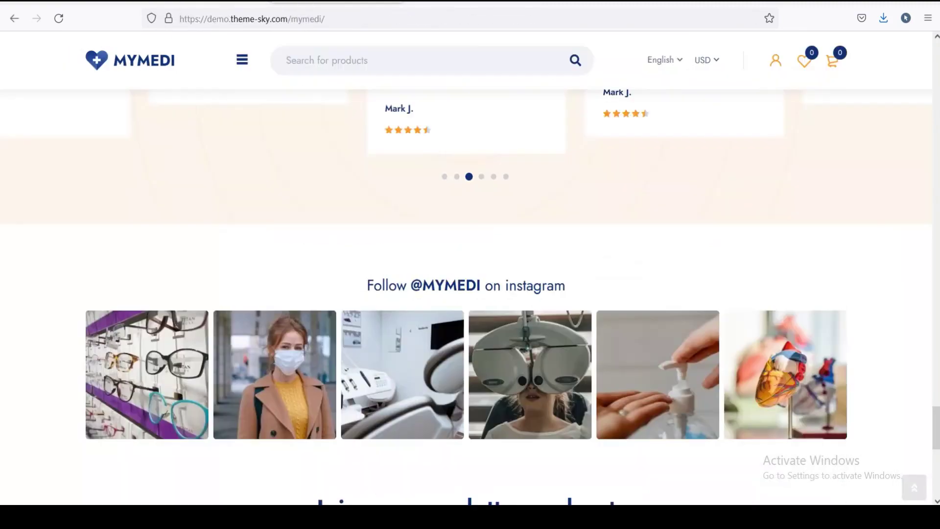
{"action": "key", "text": "ctrl+Tab"}
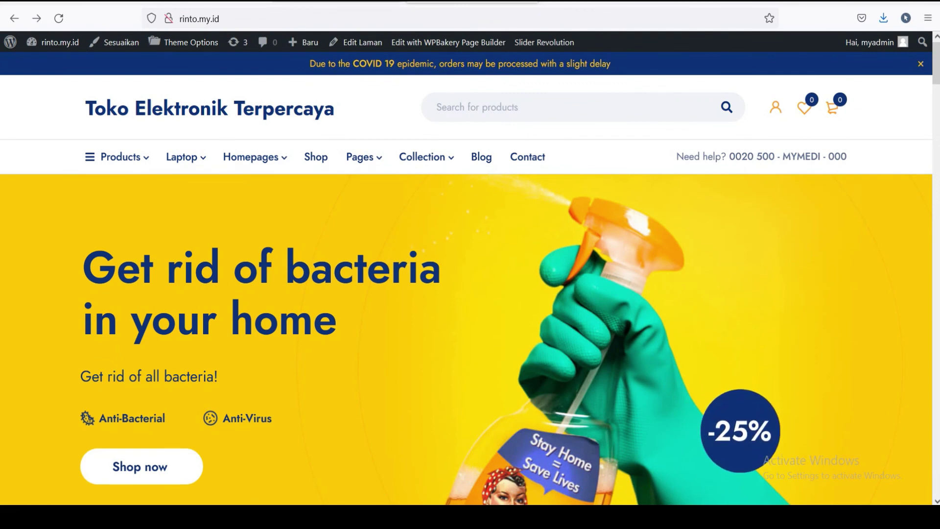
{"action": "key", "text": "ctrl+shift+Tab"}
{"action": "key", "text": "ctrl+shift+Tab"}
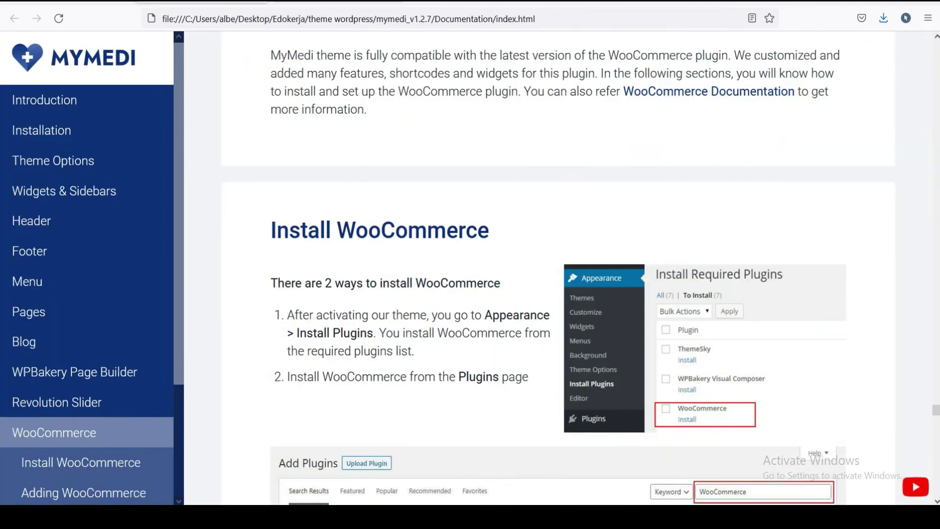
{"action": "key", "text": "ctrl+Tab"}
{"action": "key", "text": "ctrl+Tab"}
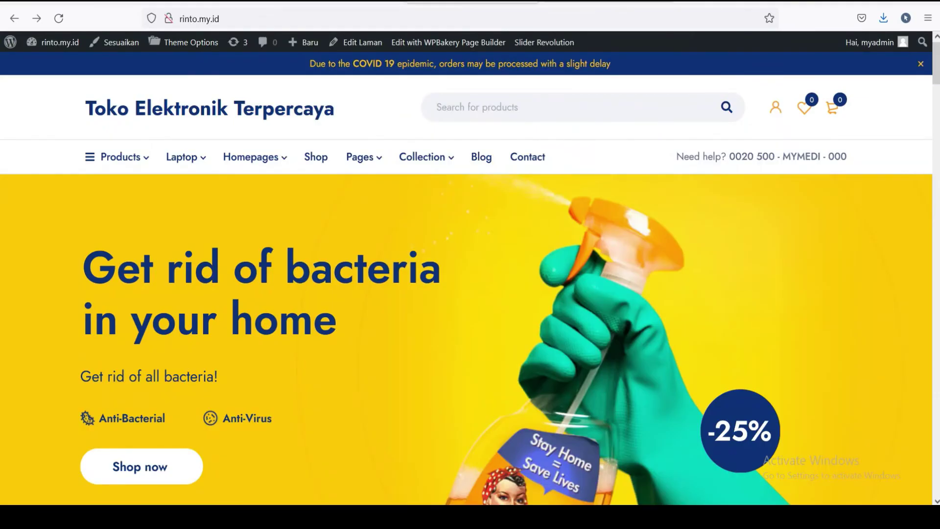
{"action": "key", "text": "ctrl+Tab"}
{"action": "key", "text": "ctrl+shift+Tab"}
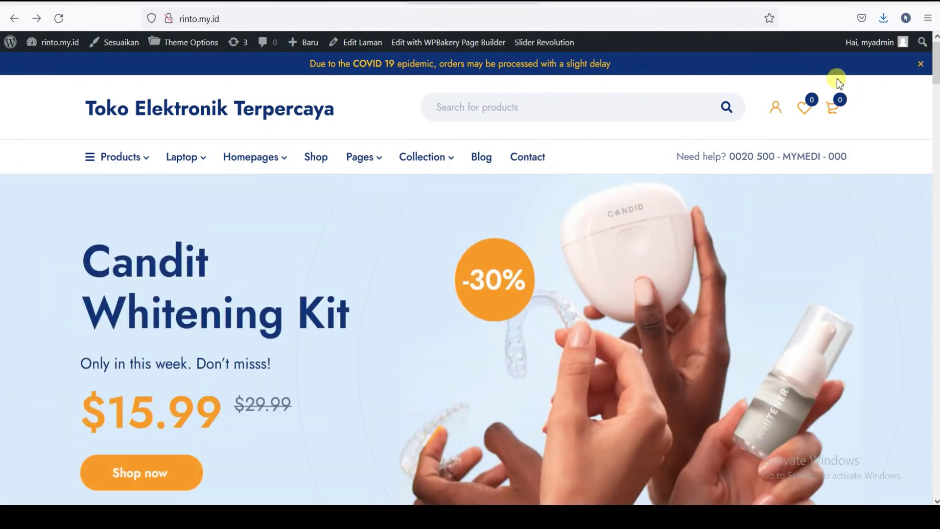
{"action": "mouse_move", "coordinate": [935, 59]}
{"action": "left_mouse_down"}
{"action": "mouse_move", "coordinate": [935, 472]}
{"action": "mouse_move", "coordinate": [936, 71]}
{"action": "left_mouse_up"}
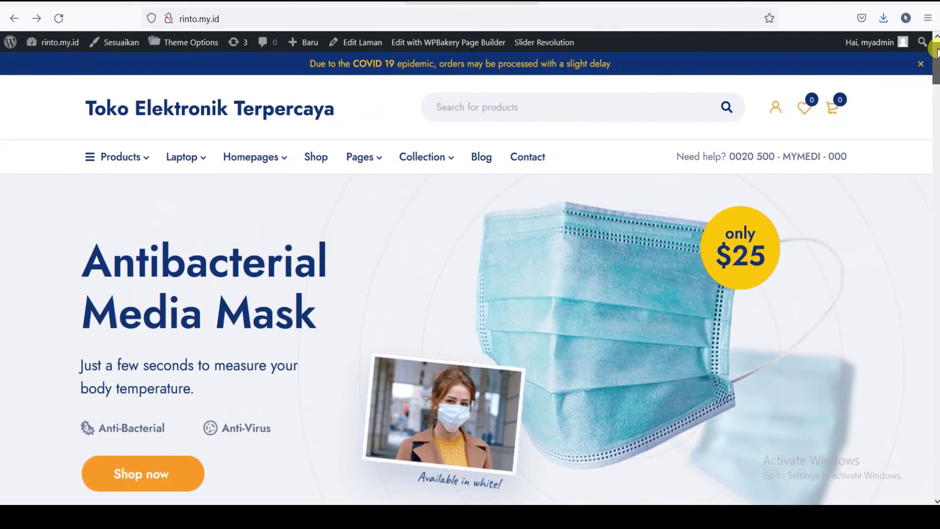
{"action": "mouse_move", "coordinate": [936, 69]}
{"action": "left_mouse_down"}
{"action": "mouse_move", "coordinate": [936, 80]}
{"action": "mouse_move", "coordinate": [936, 59]}
{"action": "left_mouse_up"}
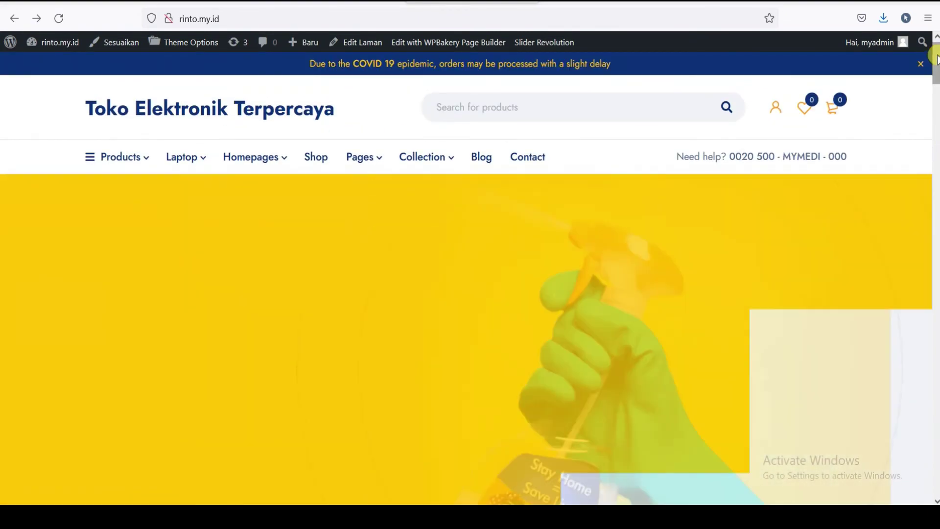